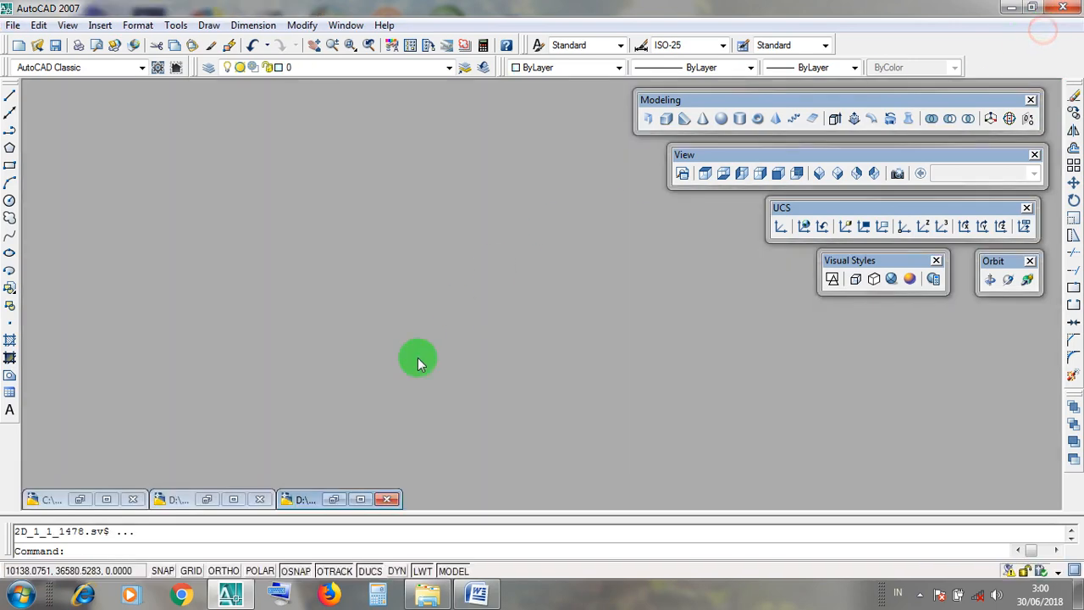
# Restore the BELAJAR 3D 1 drawing and examine the gable roof model's slopes and red ridge cap from several angles.
pyautogui.click(233, 500)
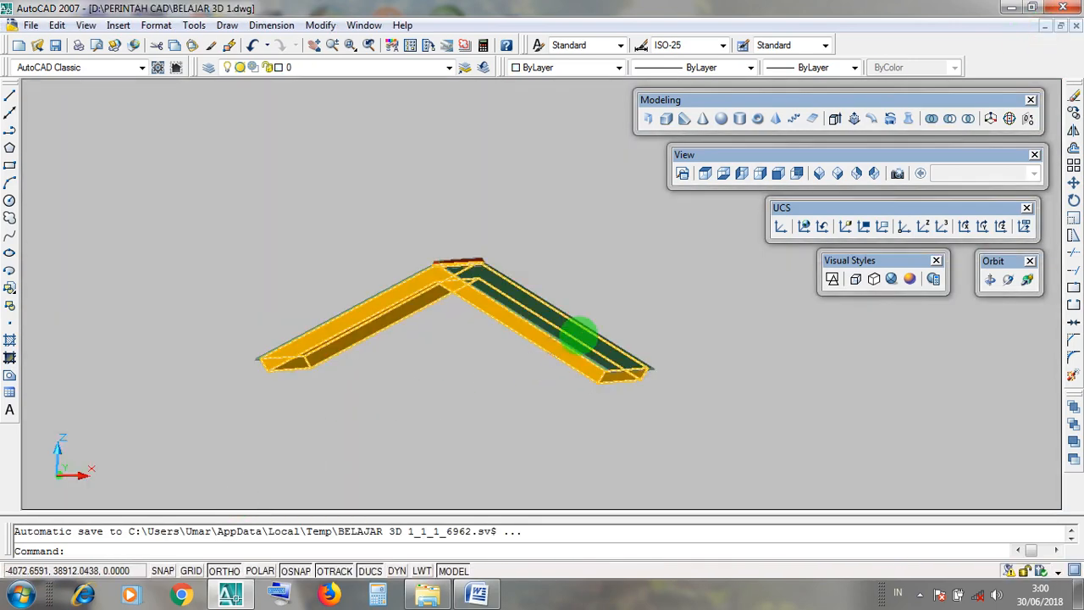
pyautogui.scroll(3, 581, 332)
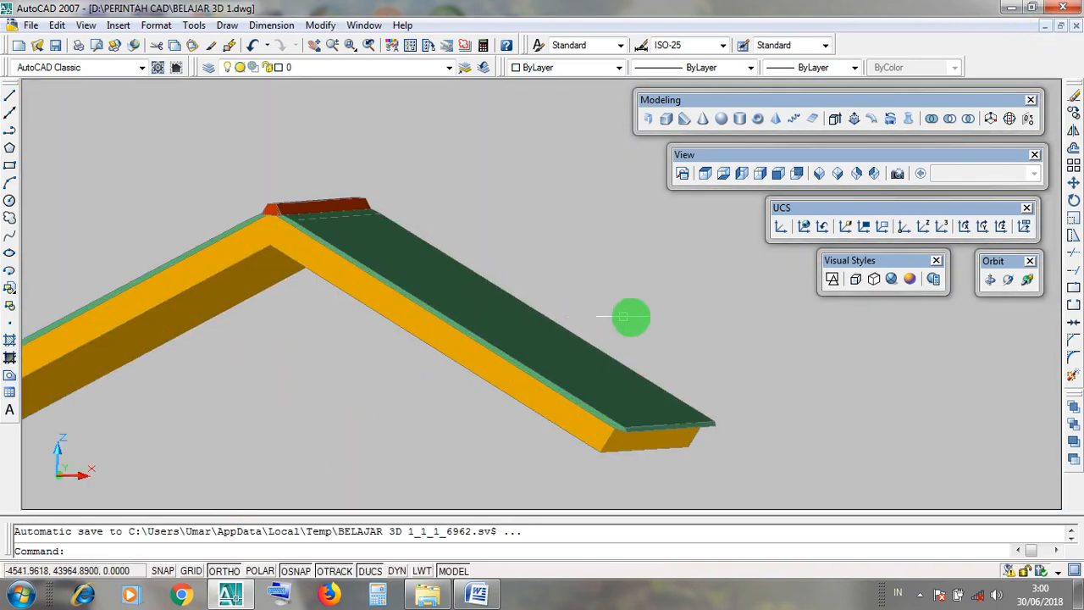
pyautogui.click(1013, 282)
pyautogui.moveTo(768, 375); pyautogui.dragTo(510, 226)
pyautogui.moveTo(517, 319); pyautogui.dragTo(588, 339)
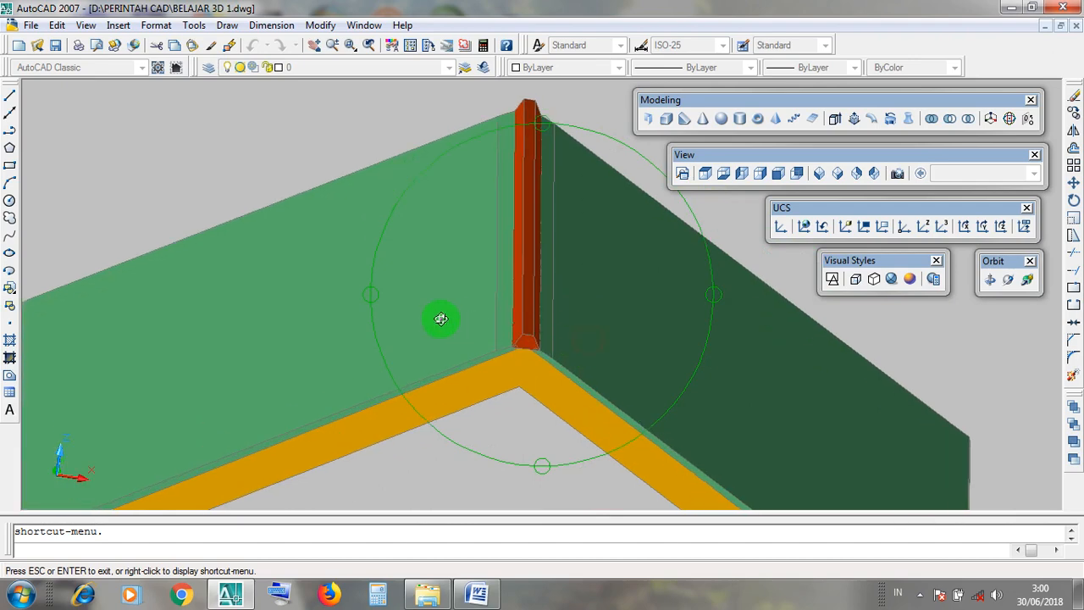
pyautogui.moveTo(454, 312); pyautogui.dragTo(532, 311)
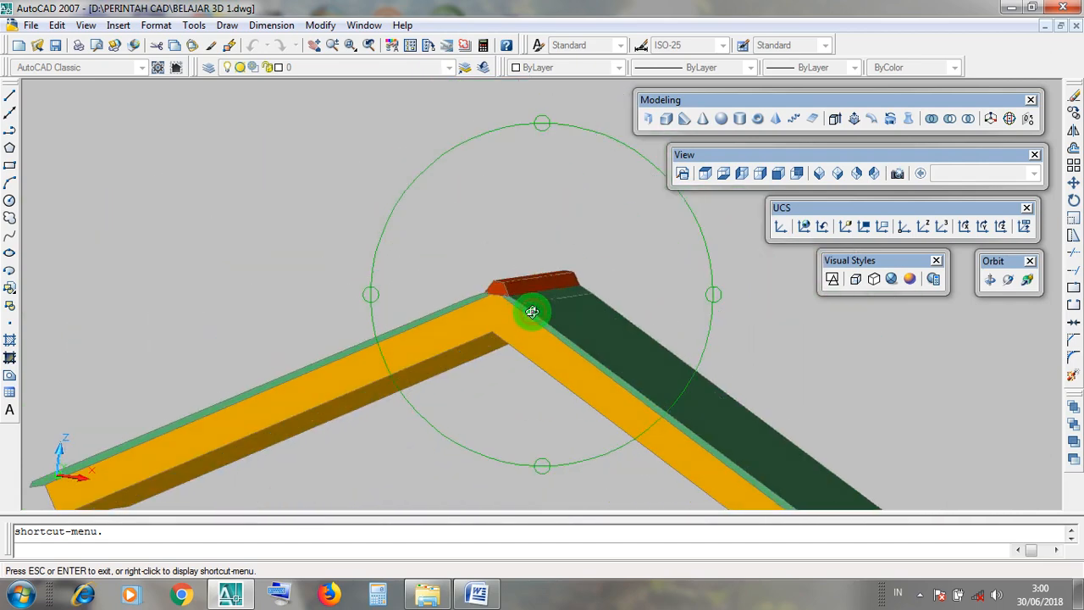
pyautogui.moveTo(587, 331); pyautogui.dragTo(587, 330)
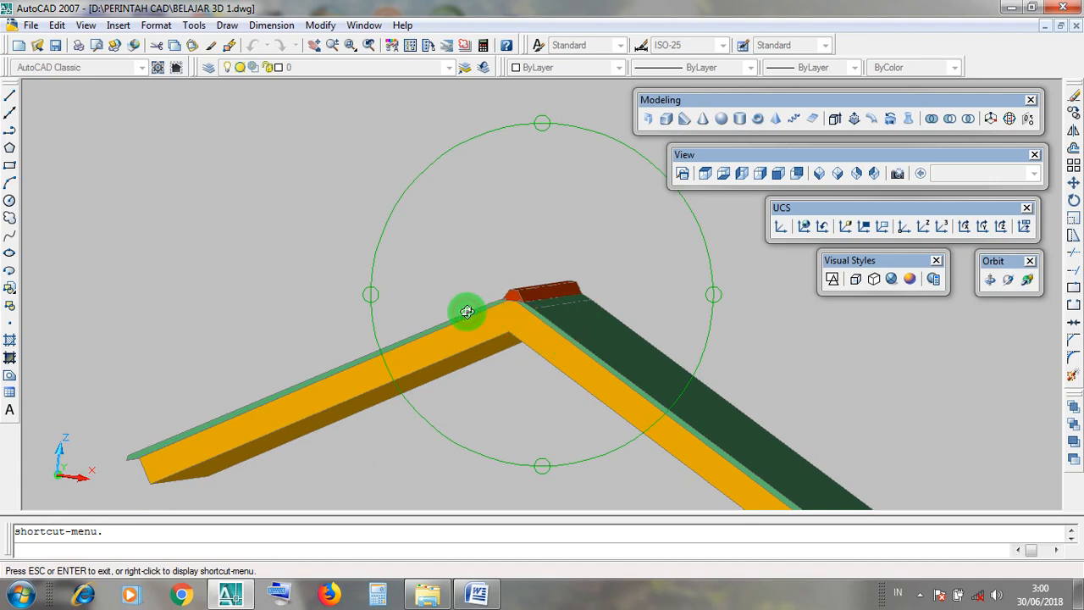
pyautogui.moveTo(467, 312); pyautogui.dragTo(543, 280)
pyautogui.scroll(2, 542, 280)
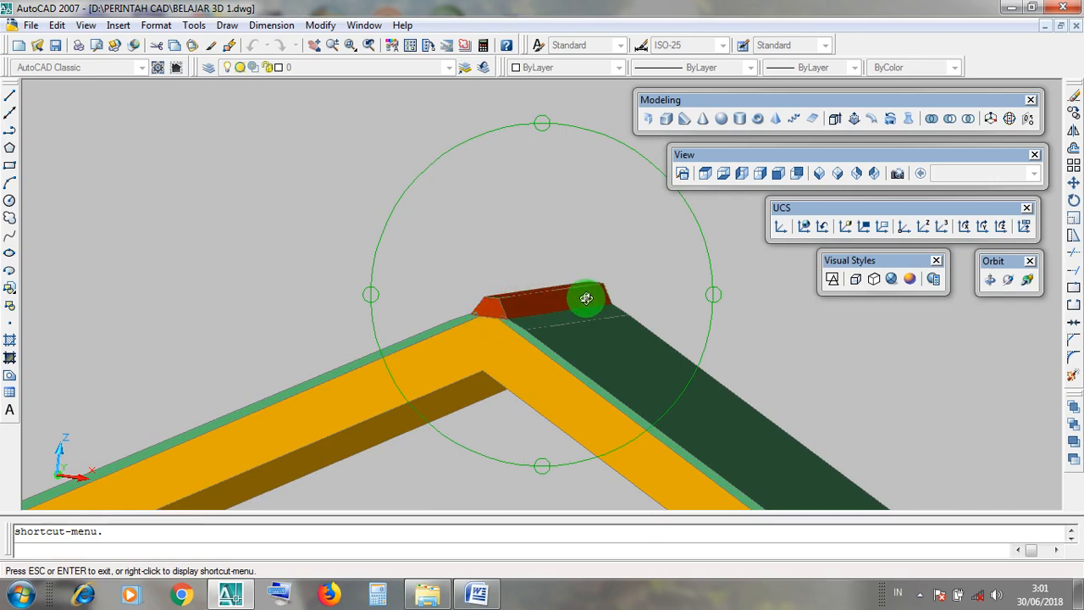
pyautogui.scroll(-3, 586, 300)
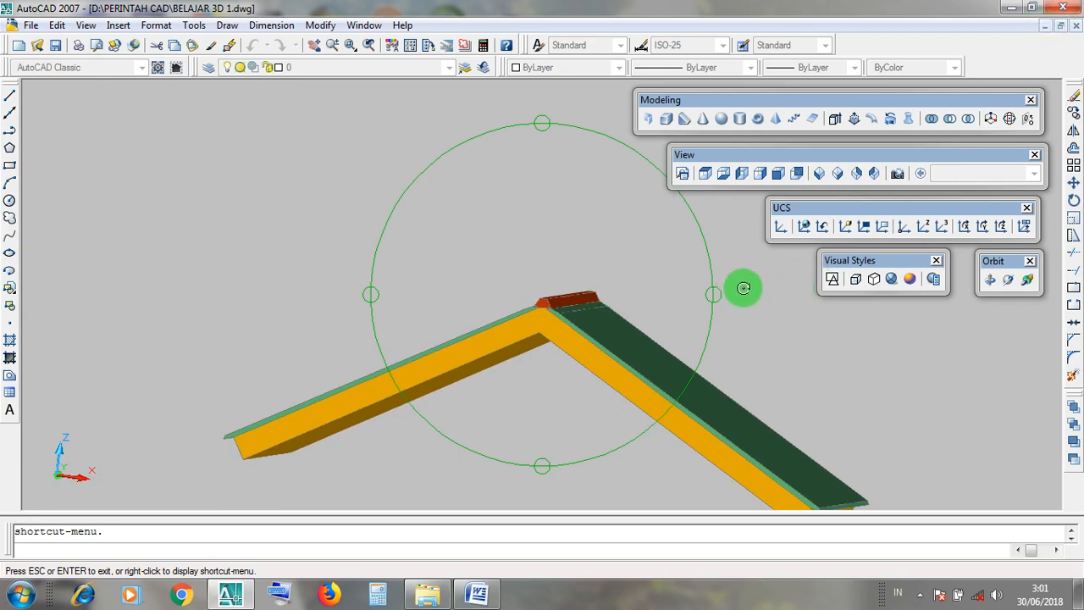
# Orbit to the roof's gable end and examine how the ridge cap meets the green covering and the yellow slab.
pyautogui.moveTo(551, 352); pyautogui.dragTo(553, 175)
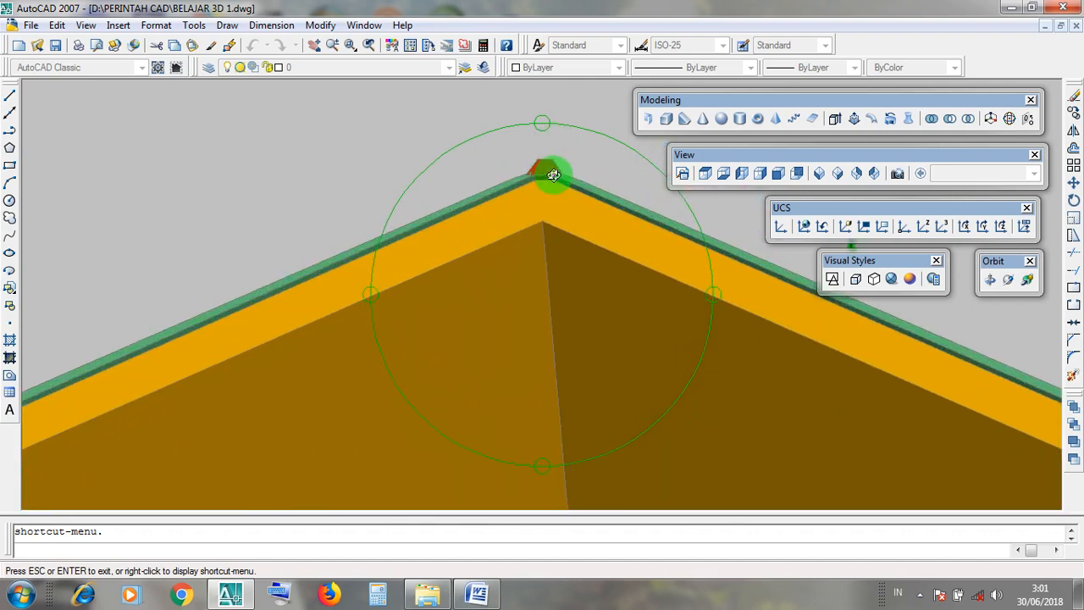
pyautogui.moveTo(560, 231); pyautogui.dragTo(549, 267)
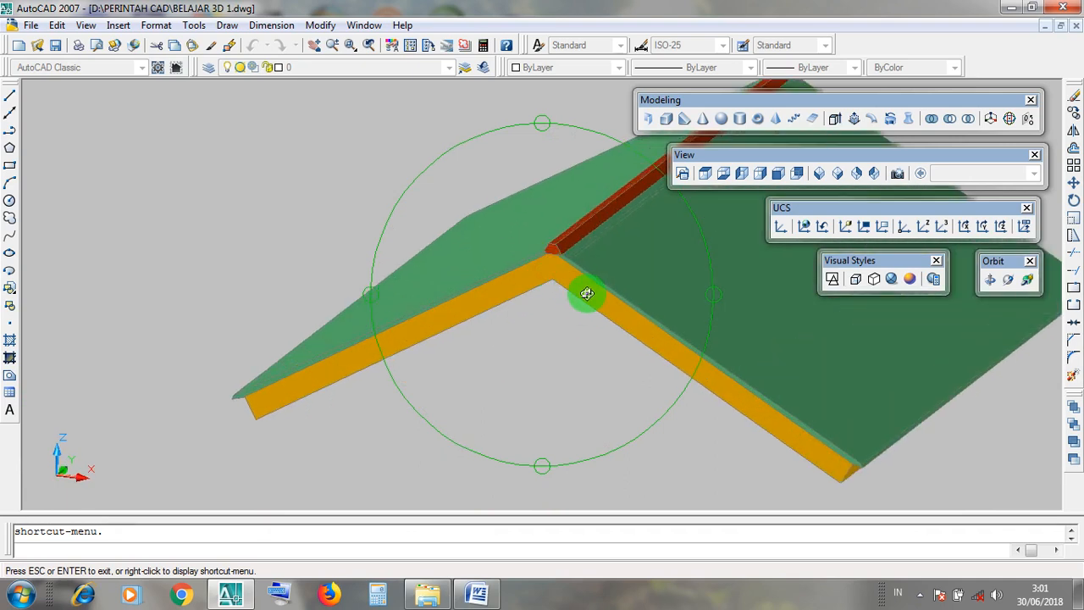
pyautogui.moveTo(518, 321); pyautogui.dragTo(547, 302)
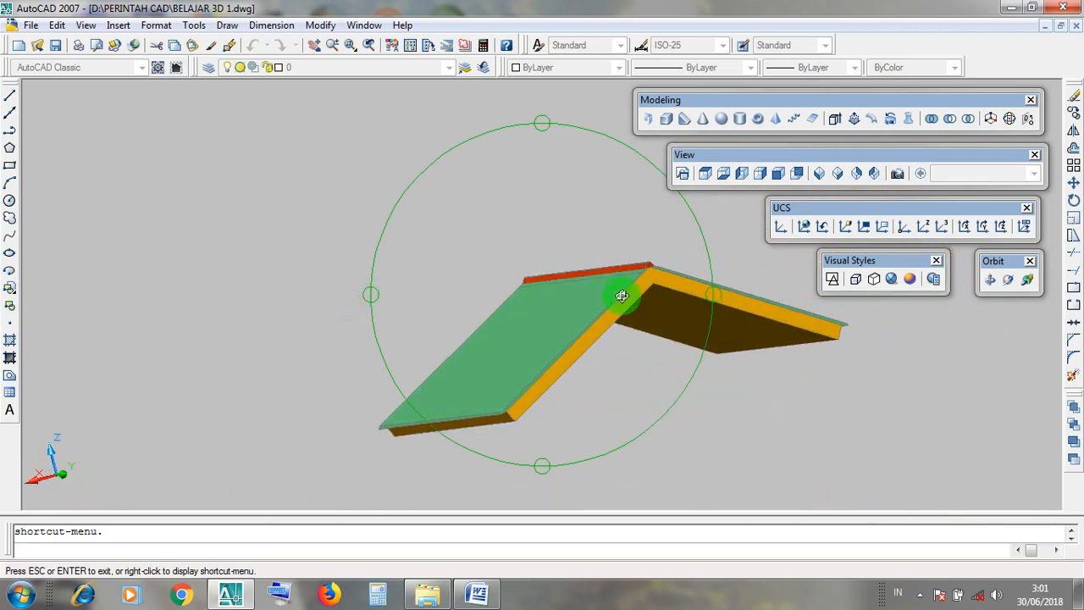
pyautogui.moveTo(627, 299); pyautogui.dragTo(604, 276)
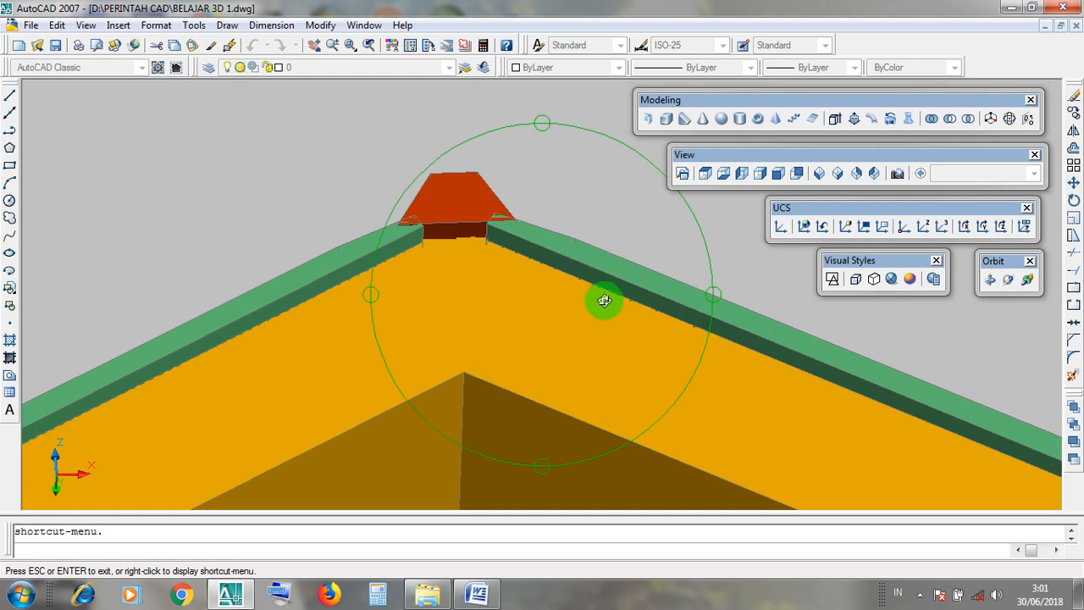
pyautogui.moveTo(608, 296); pyautogui.dragTo(607, 310)
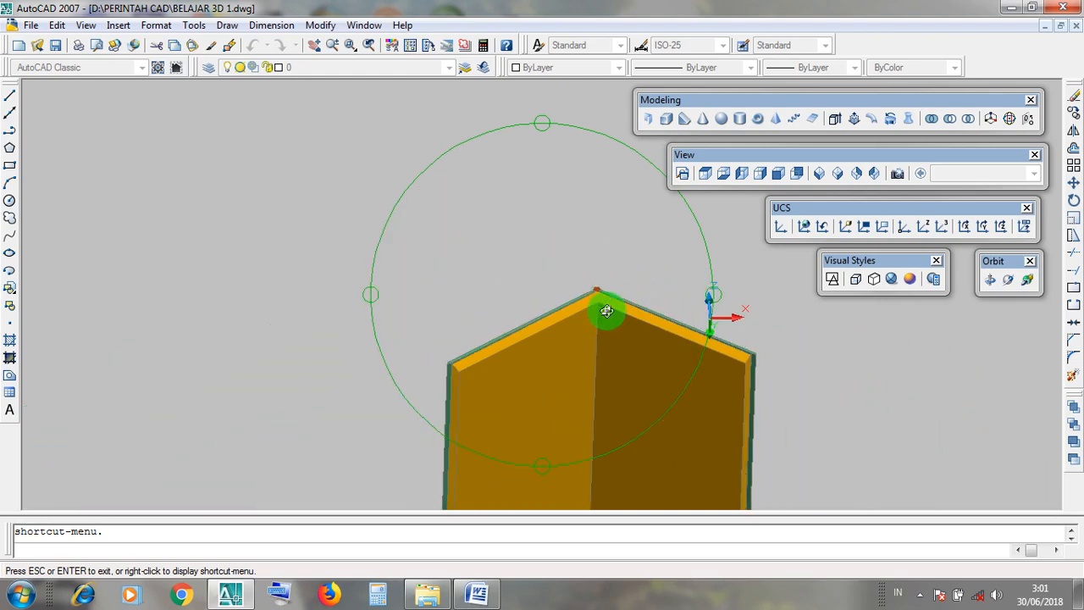
pyautogui.moveTo(596, 391); pyautogui.dragTo(590, 292)
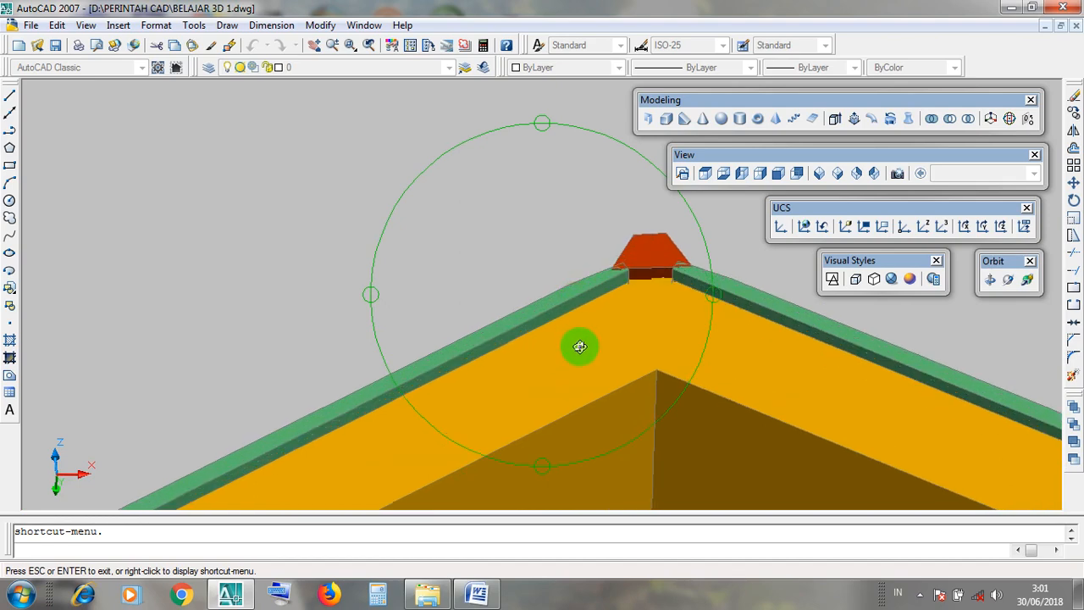
pyautogui.click(919, 596)
pyautogui.rightClick(879, 495)
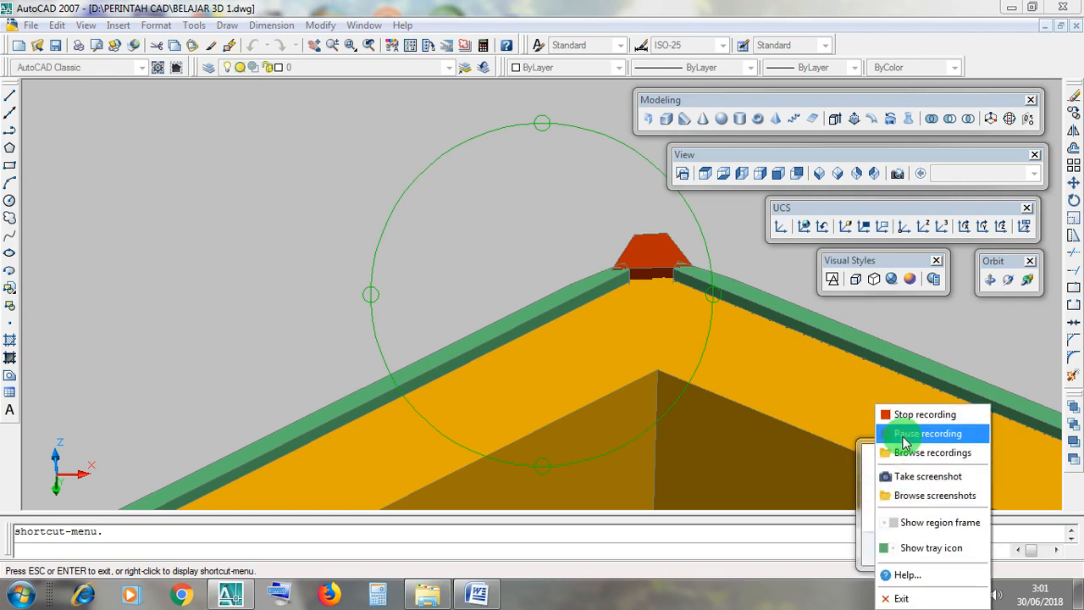
pyautogui.click(900, 440)
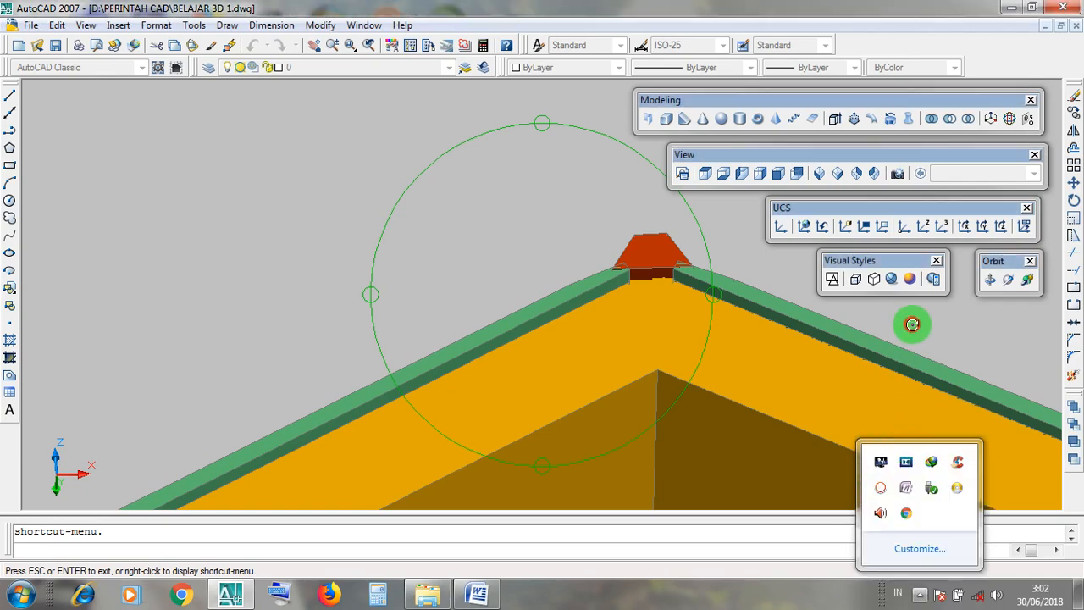
pyautogui.click(572, 301)
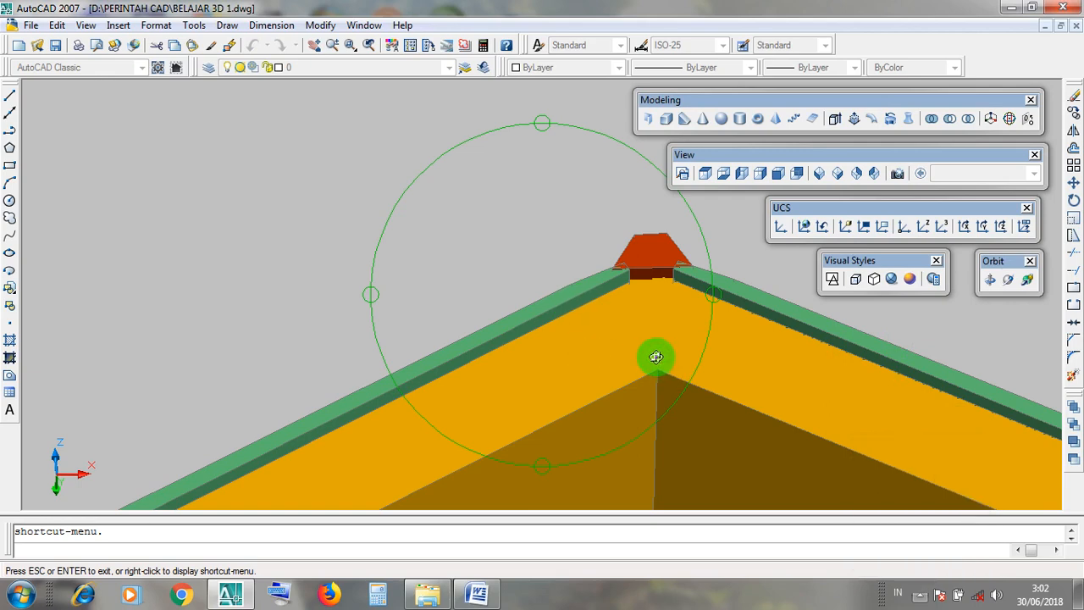
# Examine the roof from below, checking the slab's underside and the overhang of the covering along its edges.
pyautogui.moveTo(663, 307); pyautogui.dragTo(603, 272)
pyautogui.scroll(-12, 637, 306)
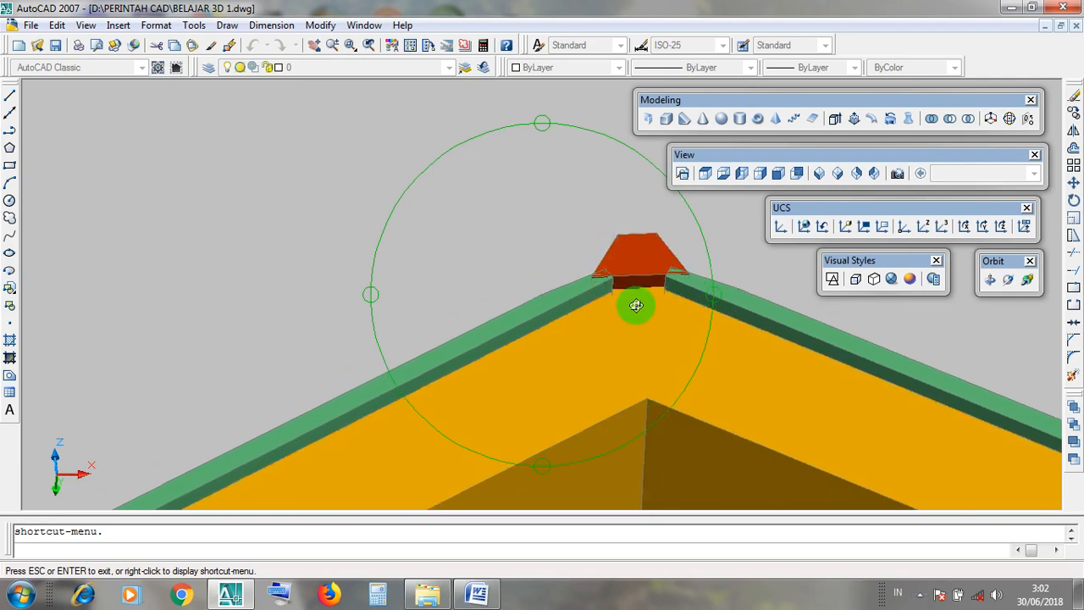
pyautogui.moveTo(643, 382); pyautogui.dragTo(620, 270)
pyautogui.scroll(3, 718, 491)
pyautogui.scroll(10, 652, 416)
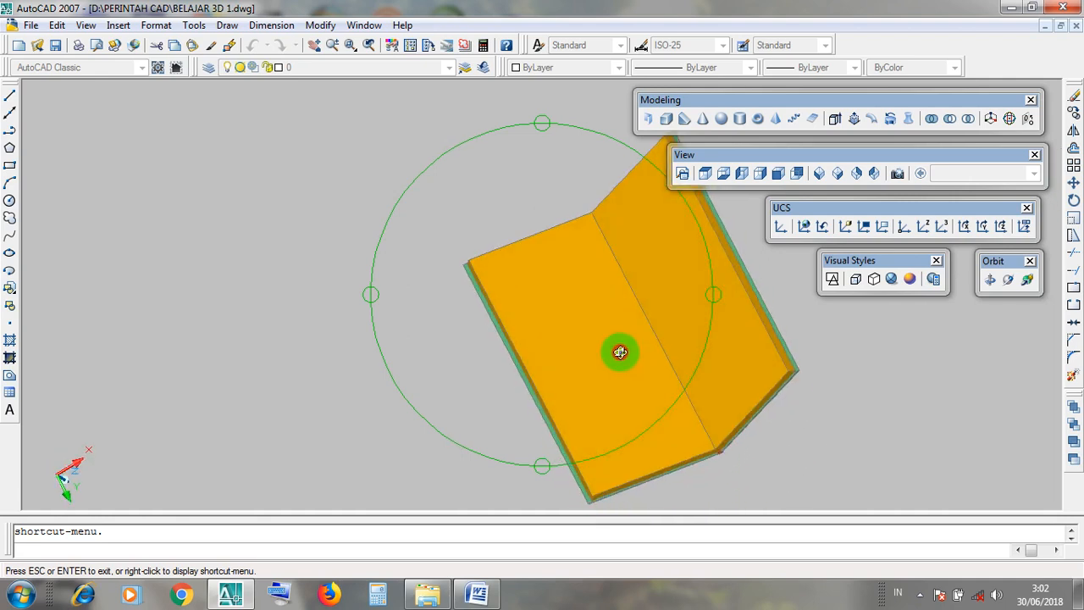
pyautogui.moveTo(741, 434); pyautogui.dragTo(751, 437)
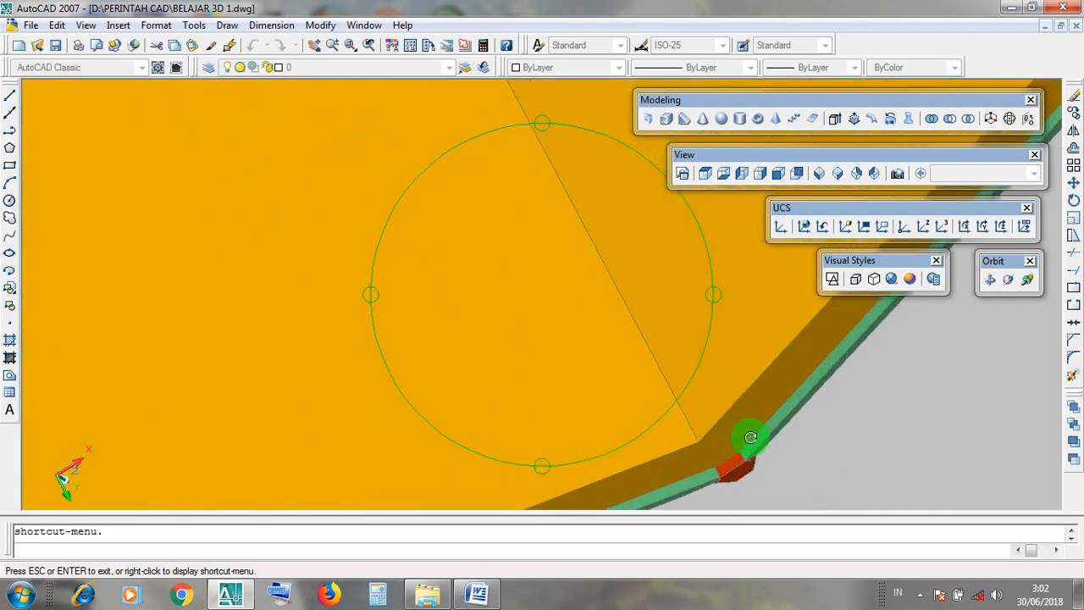
pyautogui.scroll(-8, 714, 489)
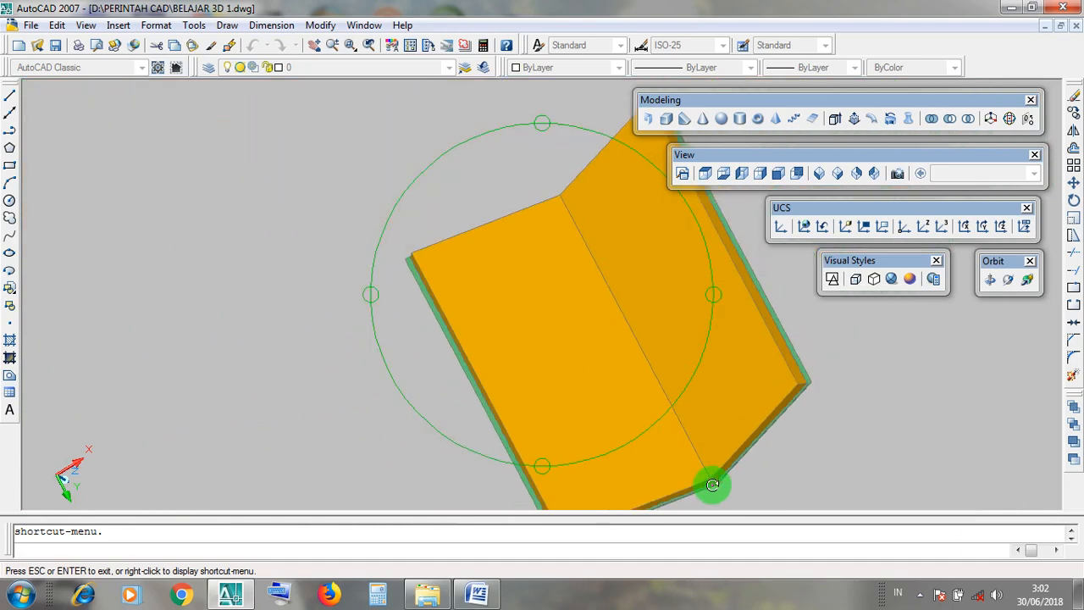
pyautogui.scroll(2, 779, 320)
pyautogui.scroll(4, 778, 320)
pyautogui.moveTo(664, 326); pyautogui.dragTo(695, 322)
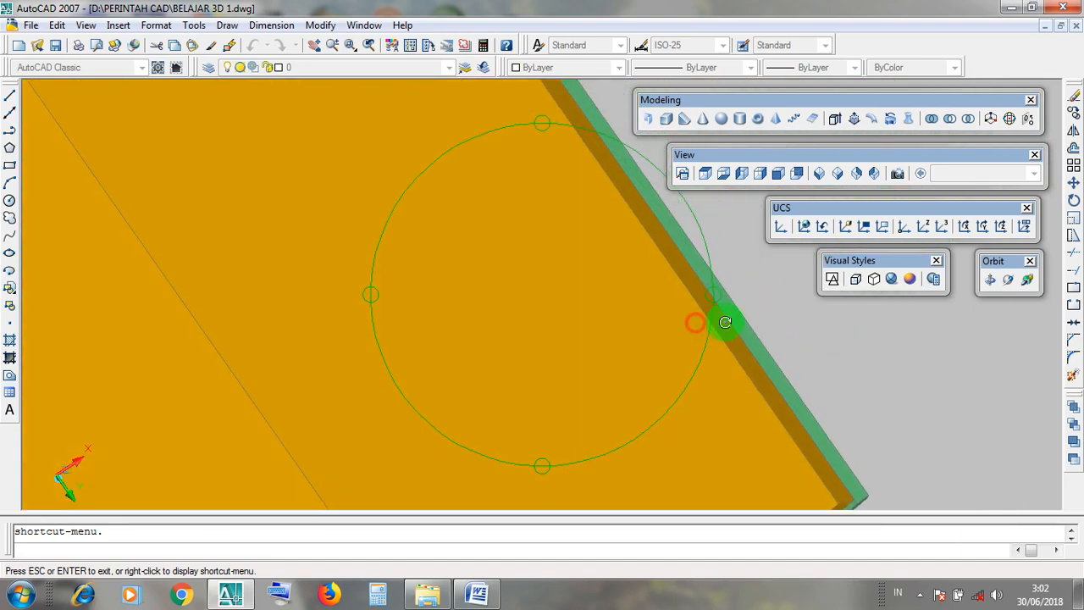
pyautogui.scroll(2, 745, 327)
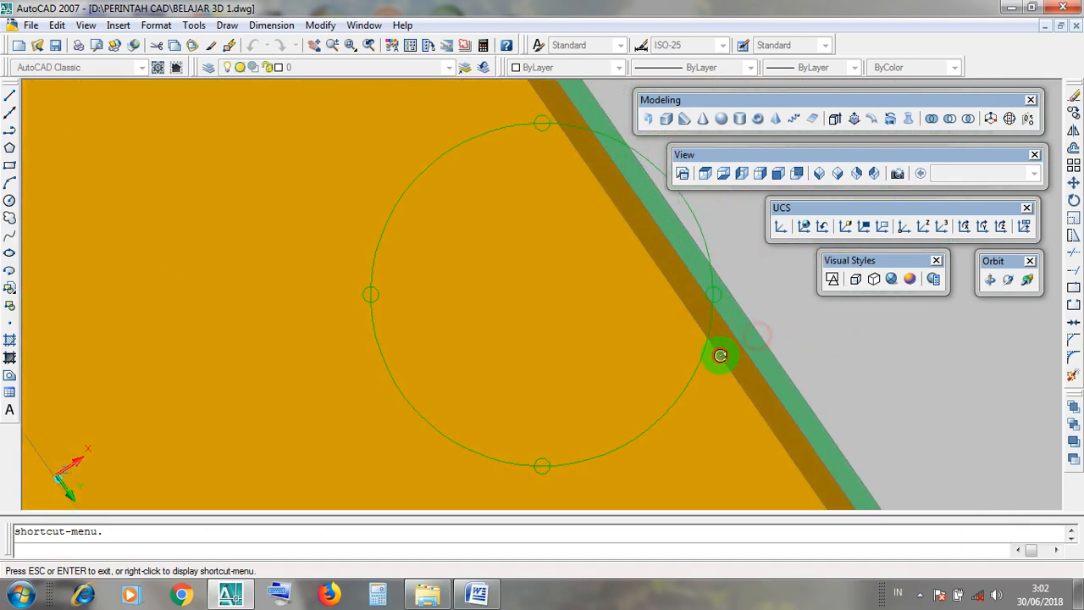
pyautogui.scroll(-6, 776, 350)
pyautogui.scroll(6, 516, 429)
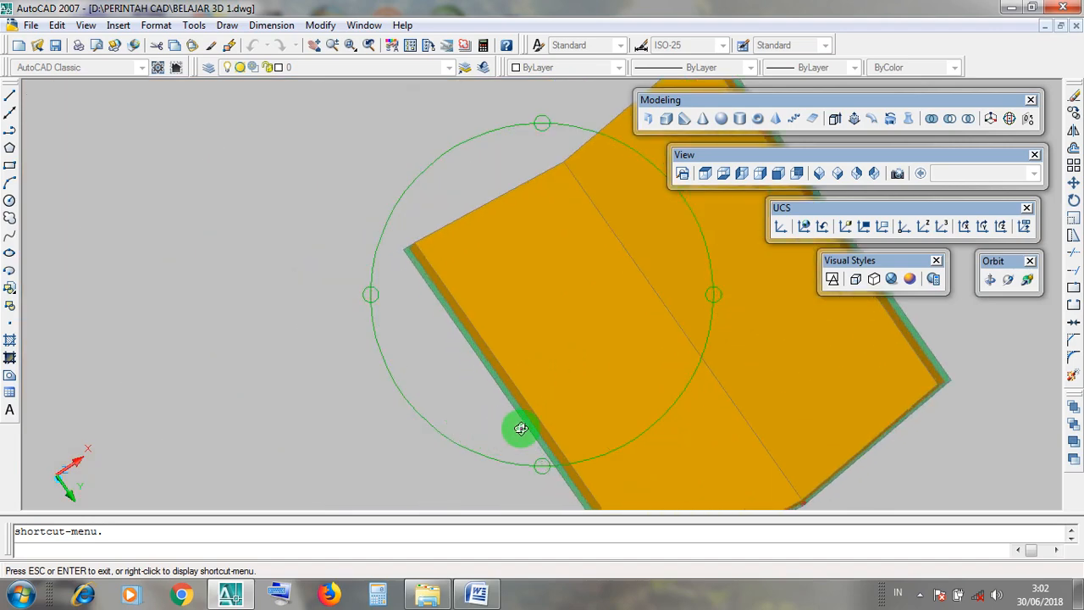
pyautogui.scroll(-8, 525, 436)
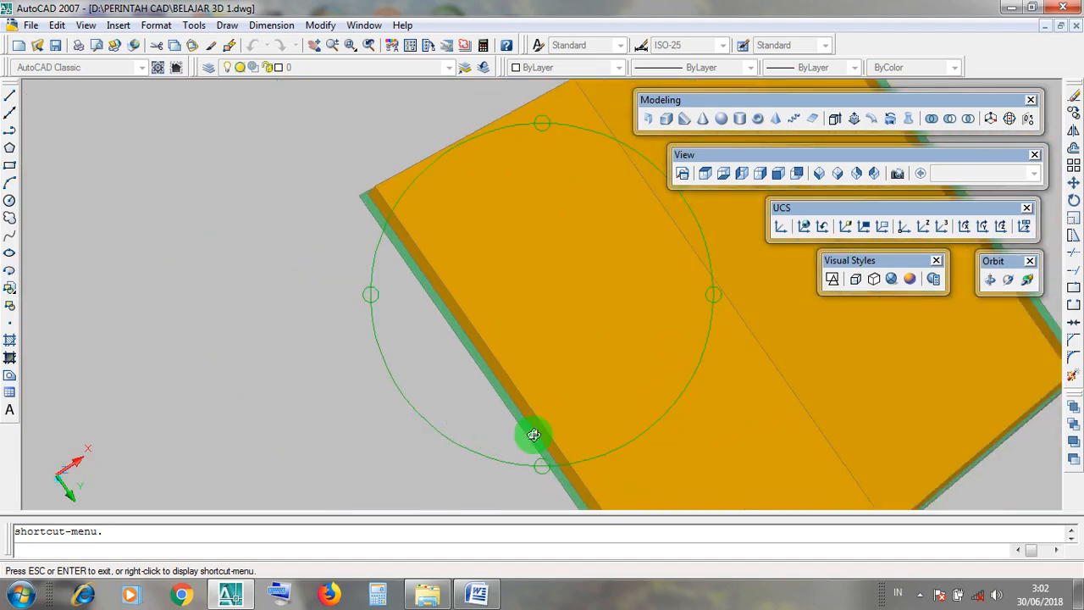
pyautogui.moveTo(583, 364); pyautogui.dragTo(601, 383)
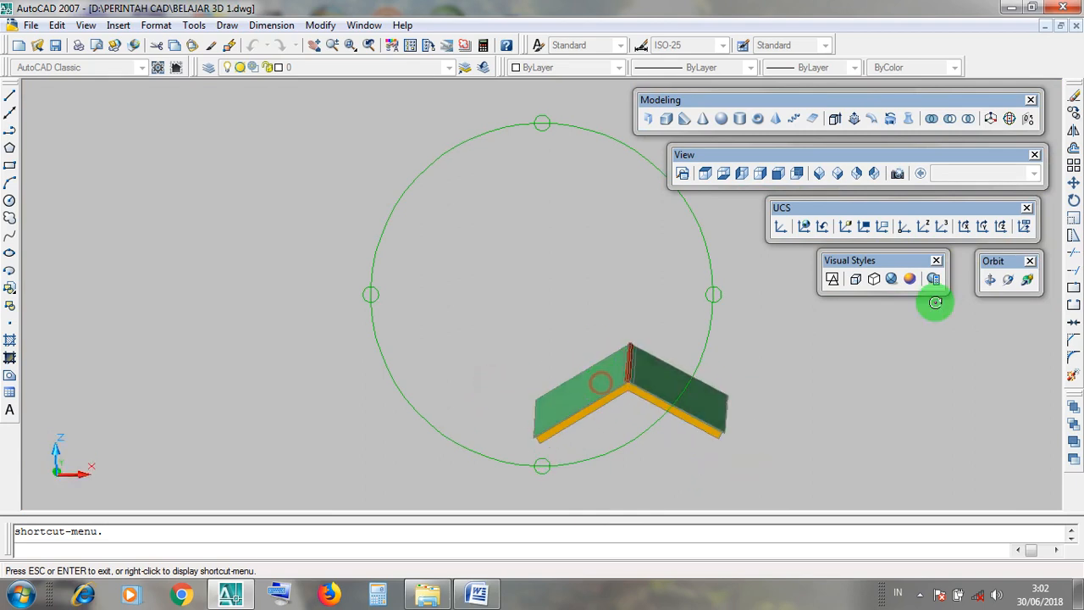
# Minimize the roof drawing, restore LATIHAN GAMBAR 3D and locate the frame titled ATAP PELANA TUNGGAL.
pyautogui.click(1045, 28)
pyautogui.click(107, 500)
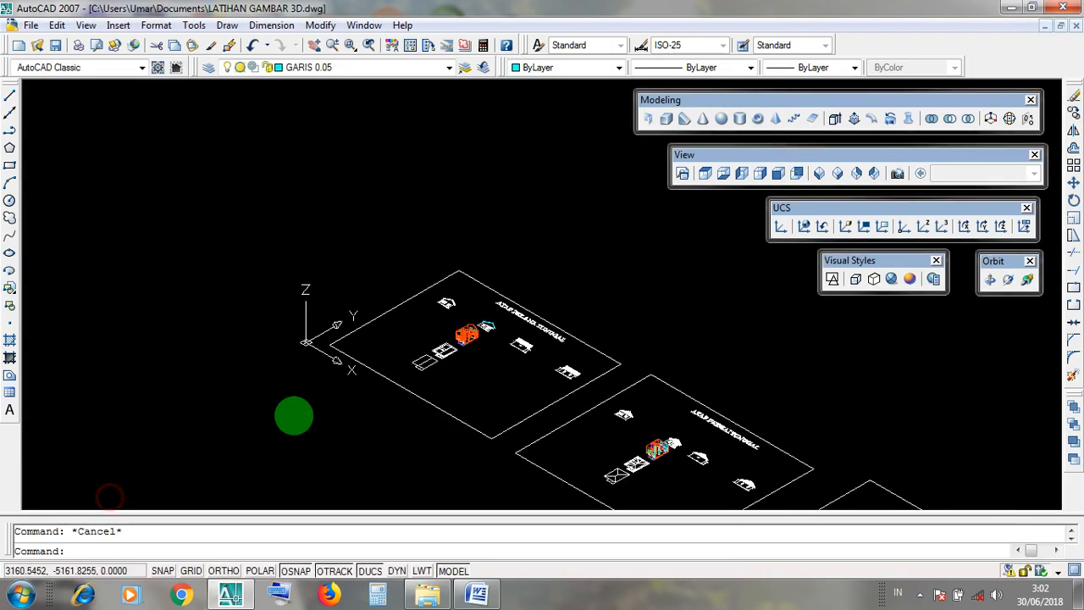
pyautogui.scroll(4, 512, 343)
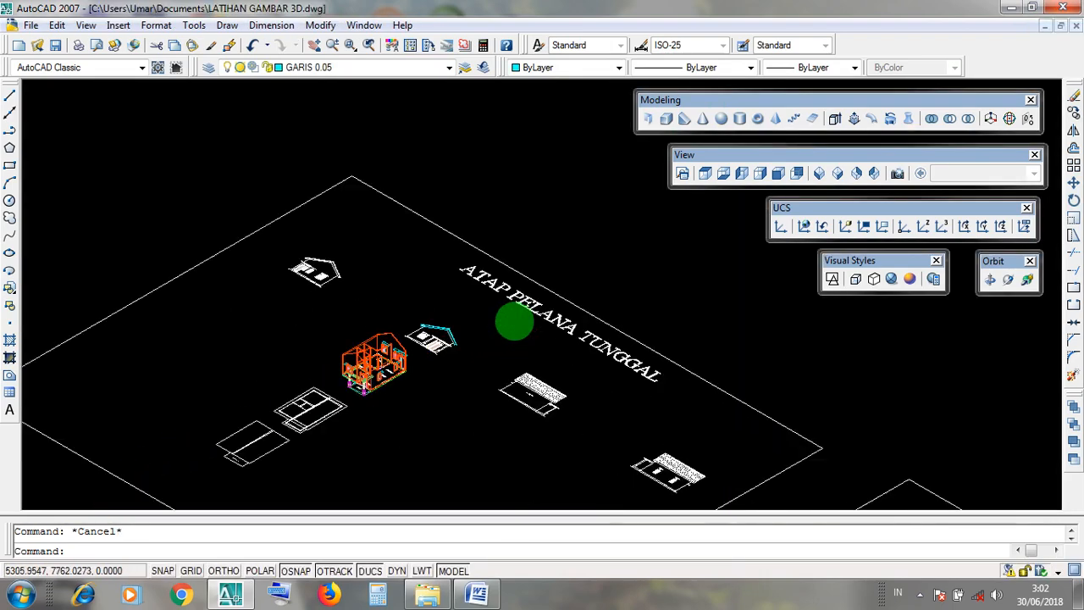
pyautogui.scroll(-6, 593, 317)
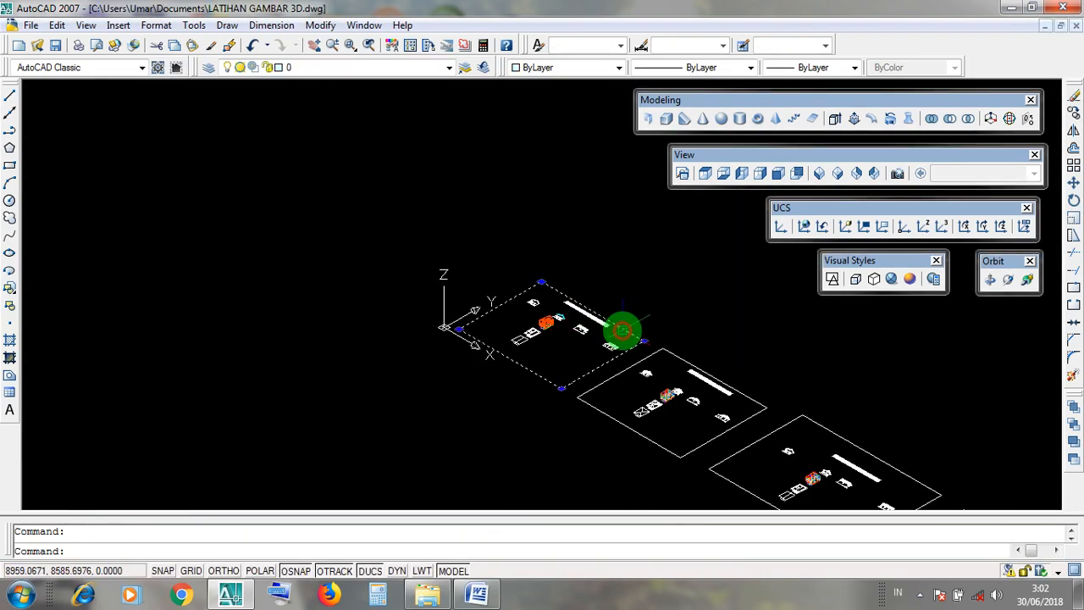
pyautogui.click(624, 331)
pyautogui.scroll(5, 623, 330)
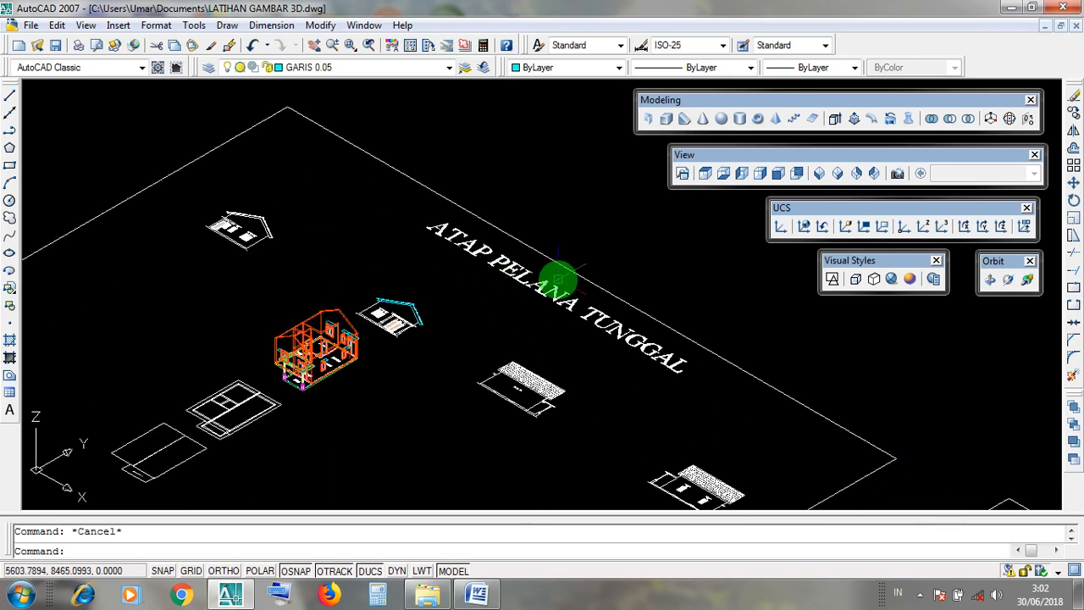
# Display the drawing in the Realistic visual style and inspect the roofless house model beside its elevation.
pyautogui.click(891, 279)
pyautogui.scroll(4, 266, 380)
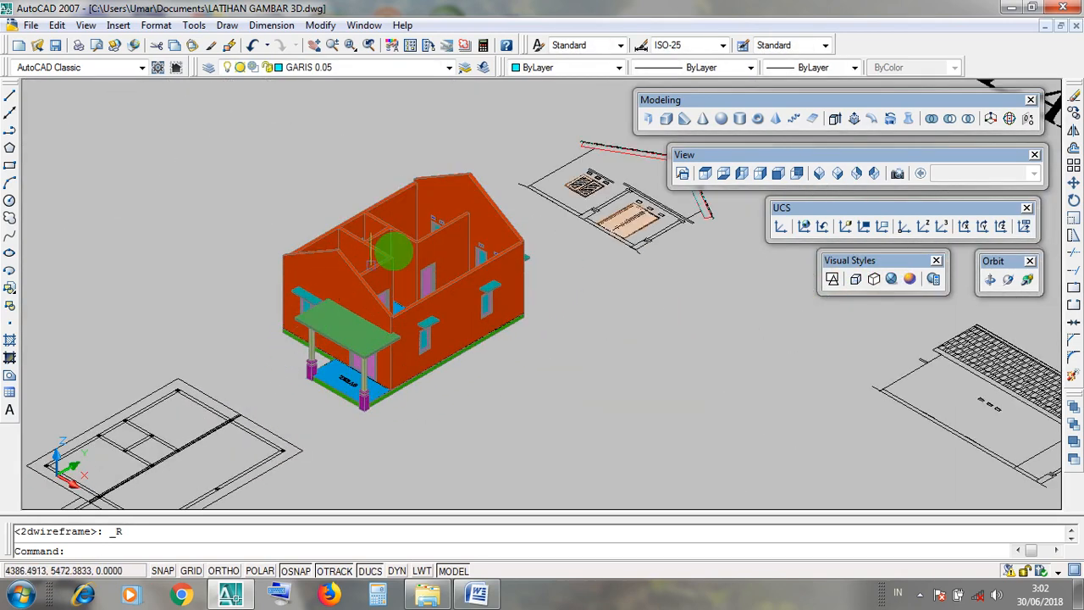
pyautogui.scroll(5, 393, 251)
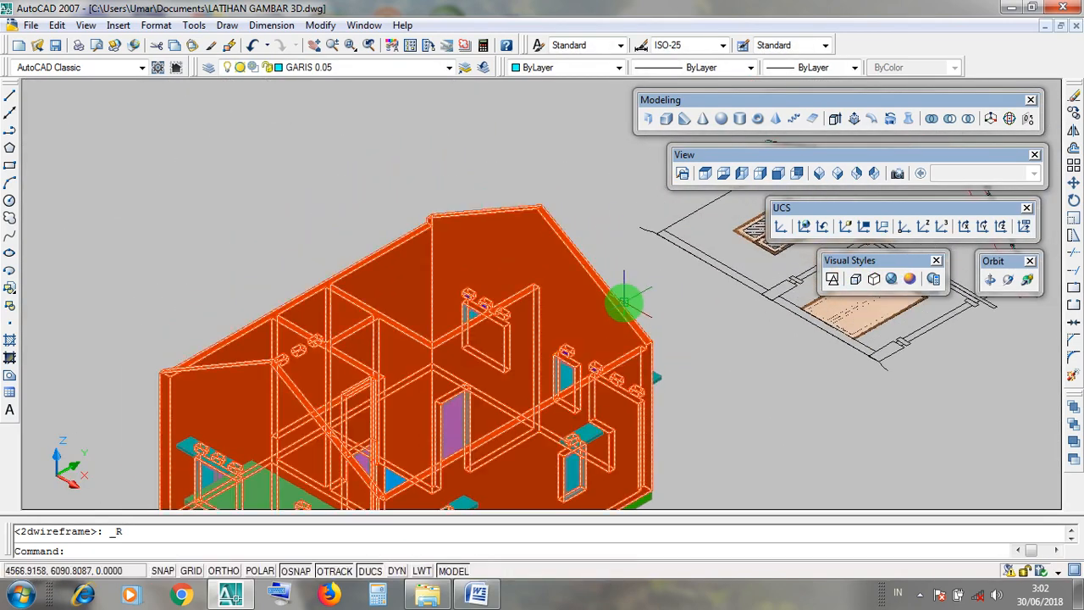
pyautogui.moveTo(624, 301)
pyautogui.keyDown('shift'); pyautogui.mouseDown(button='middle')
pyautogui.moveTo(588, 367)
pyautogui.moveTo(770, 399)
pyautogui.moveTo(683, 300)
pyautogui.moveTo(670, 318)
pyautogui.mouseUp(button='middle'); pyautogui.keyUp('shift')
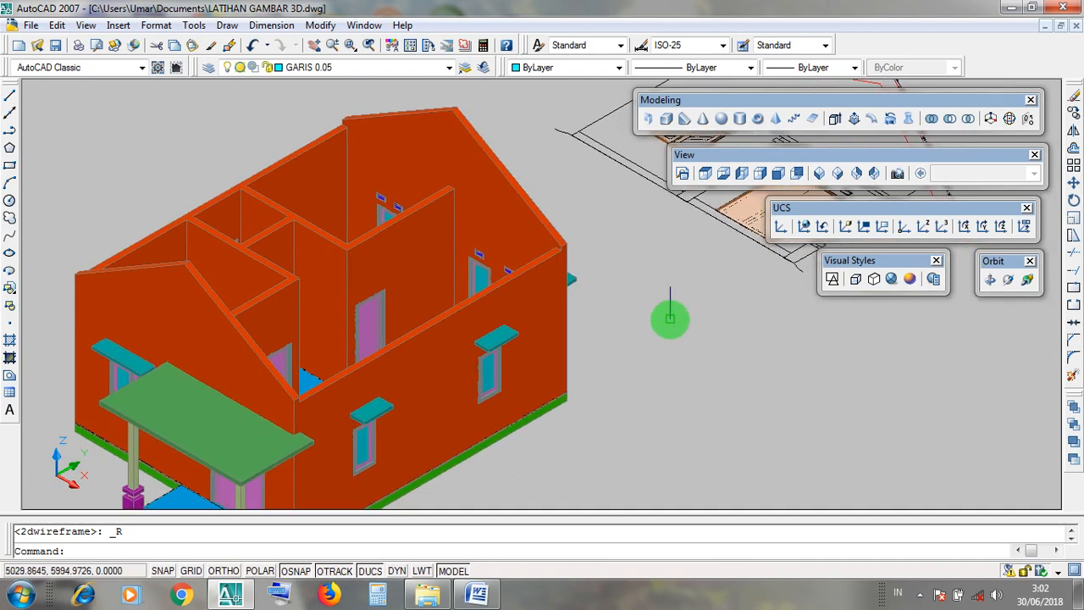
pyautogui.scroll(-5, 674, 326)
pyautogui.scroll(3, 581, 249)
pyautogui.moveTo(702, 381)
pyautogui.mouseDown(button='middle')
pyautogui.moveTo(660, 417)
pyautogui.moveTo(687, 433)
pyautogui.mouseUp(button='middle')
# Return the drawing to the 2D Wireframe visual style, keeping the house and its neighbouring elevations in view.
pyautogui.click(833, 264)
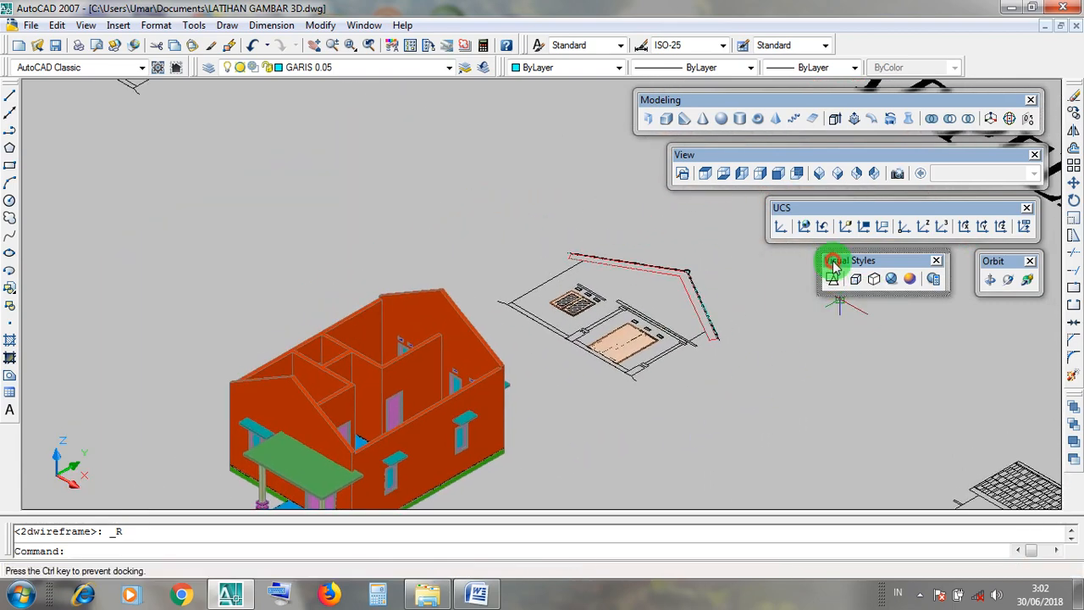
pyautogui.click(831, 282)
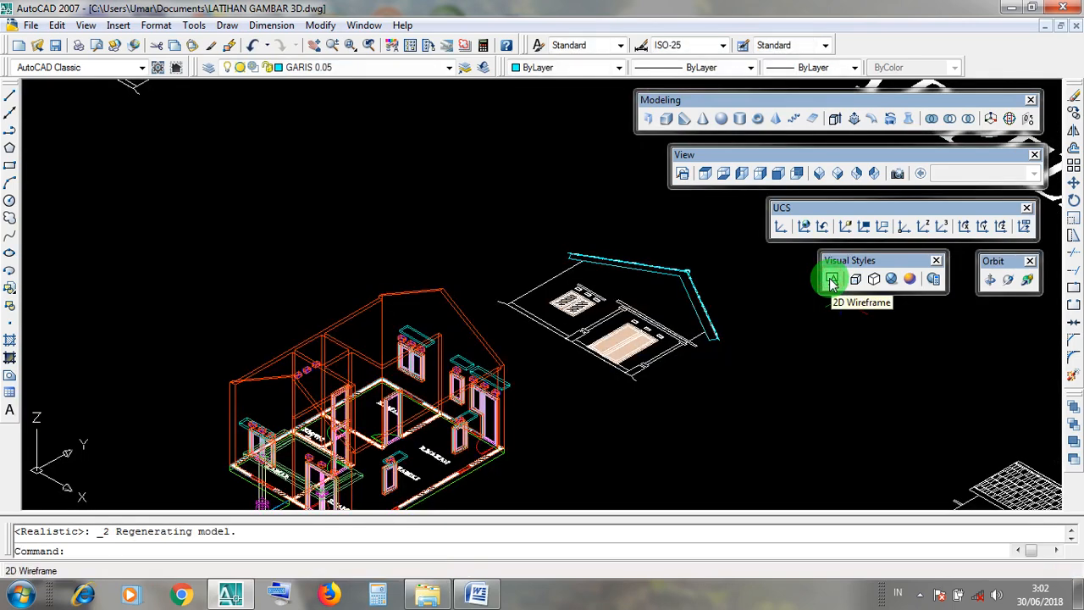
pyautogui.scroll(-2, 731, 310)
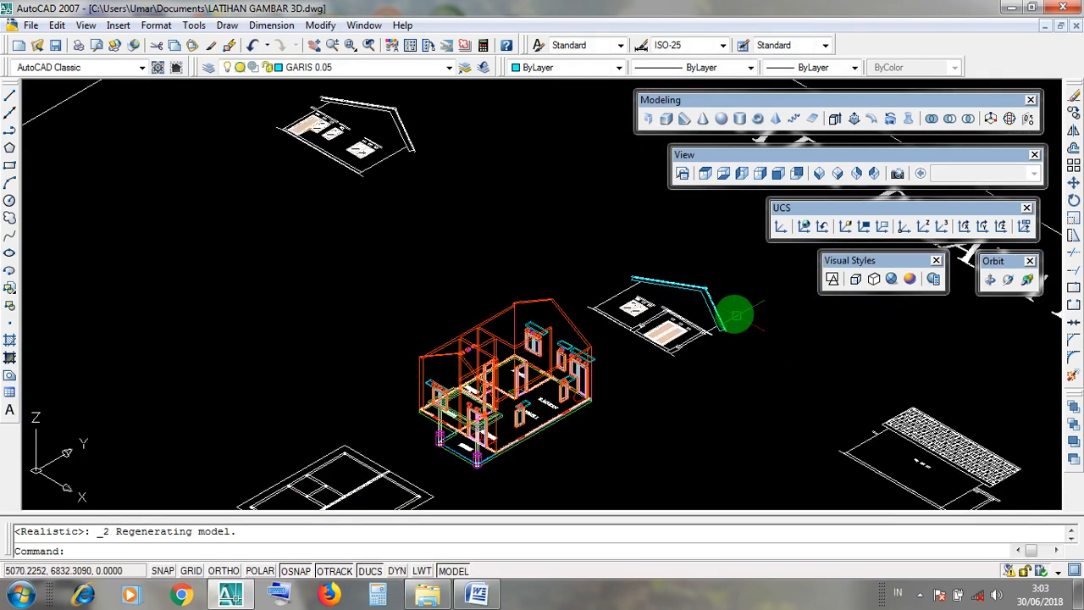
# Inspect the roof slab outline on the elevation beside the house by selecting it, leaving nothing selected.
pyautogui.scroll(3, 695, 307)
pyautogui.click(695, 307)
pyautogui.click(664, 267)
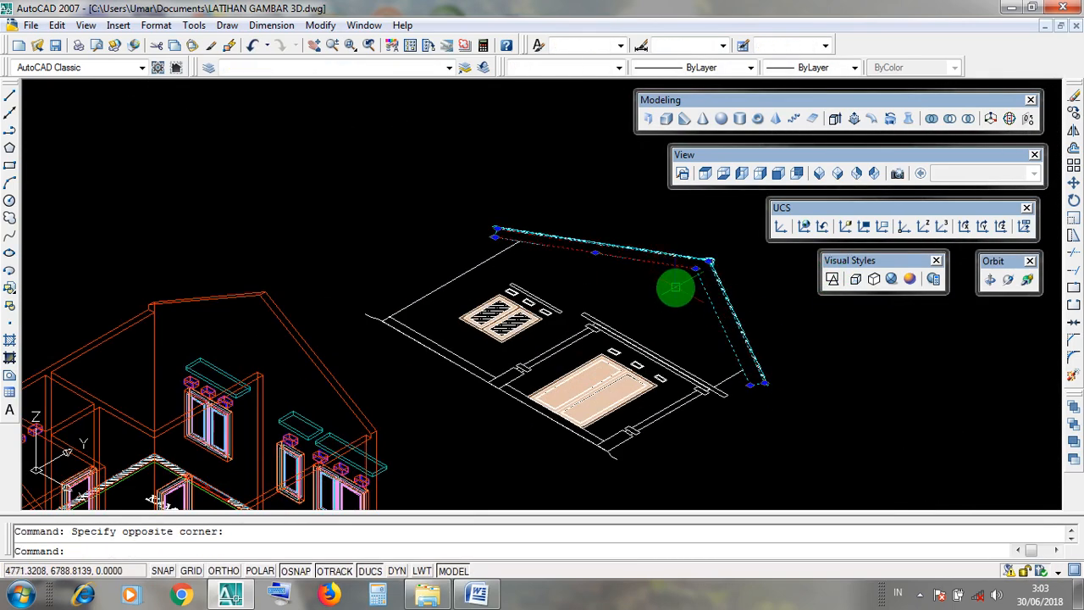
pyautogui.press('Escape')
pyautogui.click(676, 319)
pyautogui.click(664, 295)
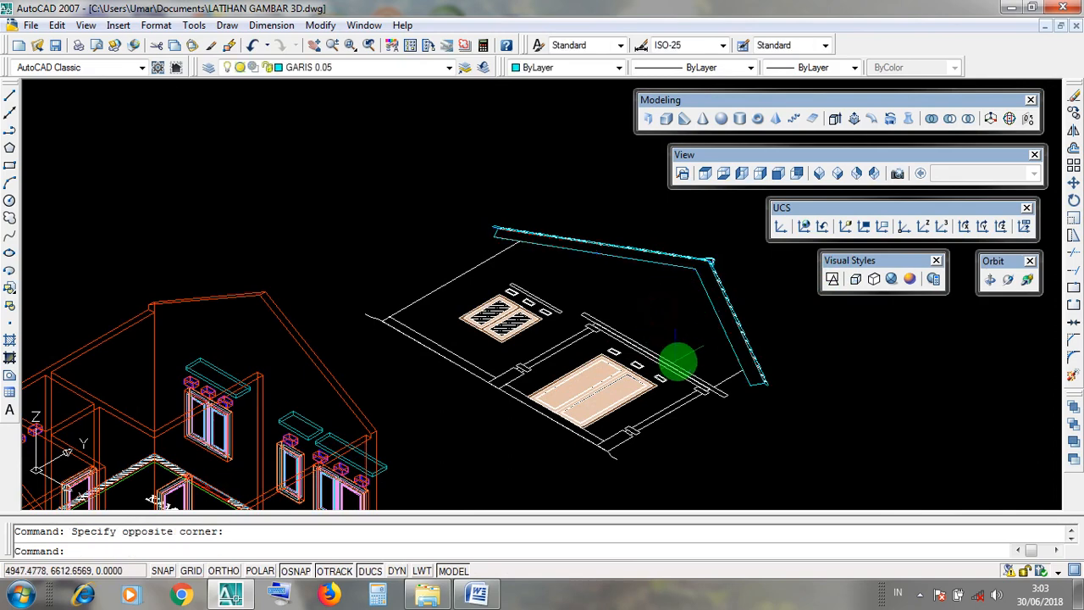
pyautogui.scroll(3, 776, 302)
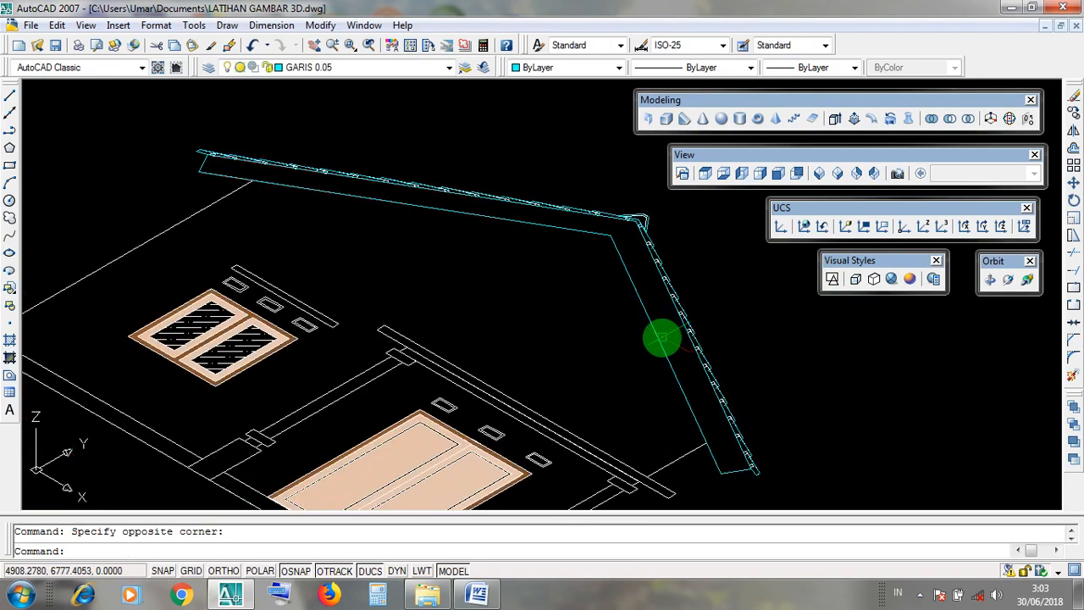
pyautogui.click(655, 340)
pyautogui.press('Escape')
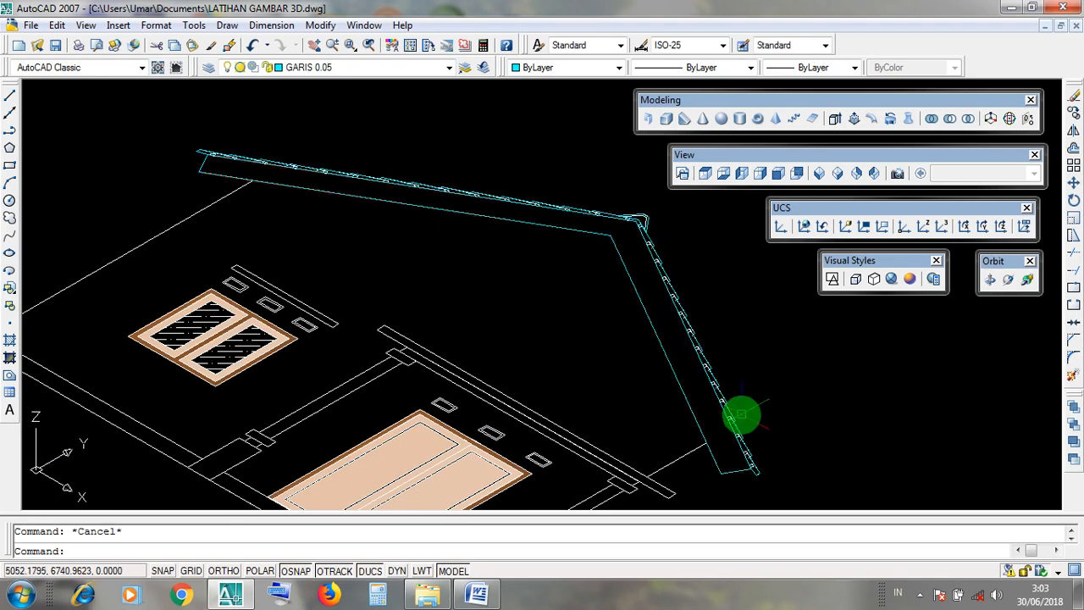
# Inspect the ridge cap and the remaining roof profiles on the same elevation, and clear the selection.
pyautogui.click(732, 421)
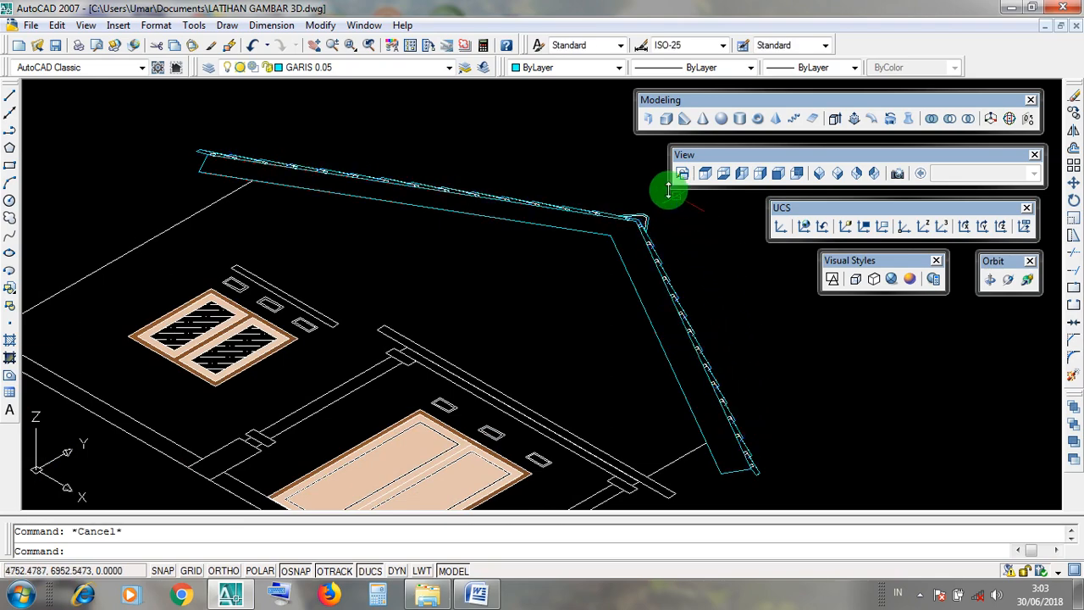
pyautogui.scroll(3, 641, 235)
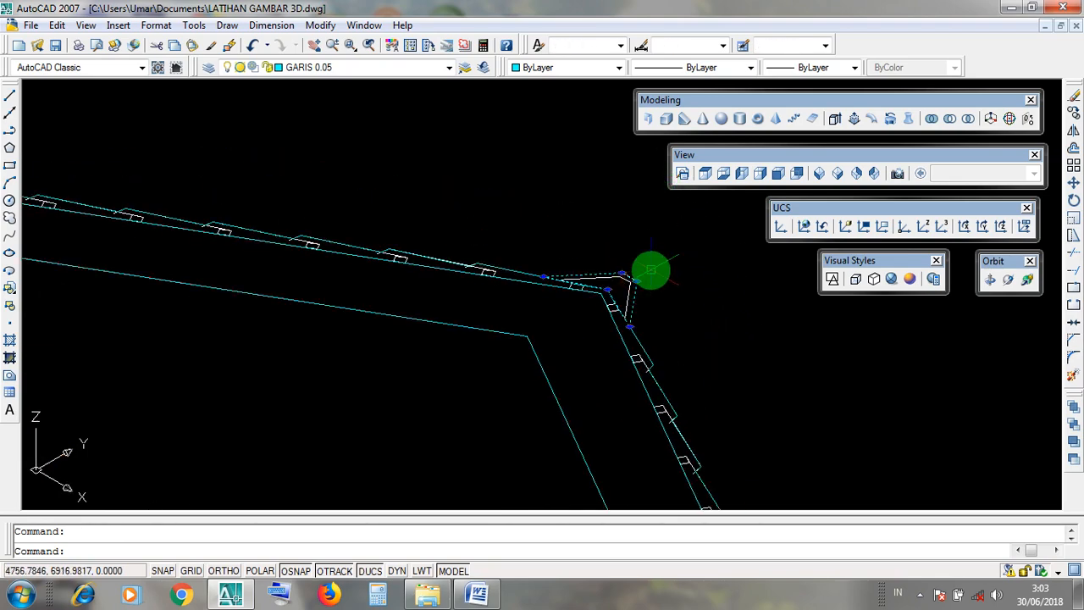
pyautogui.scroll(-5, 651, 270)
pyautogui.press('Escape')
pyautogui.moveTo(700, 274); pyautogui.dragTo(667, 315, button='middle')
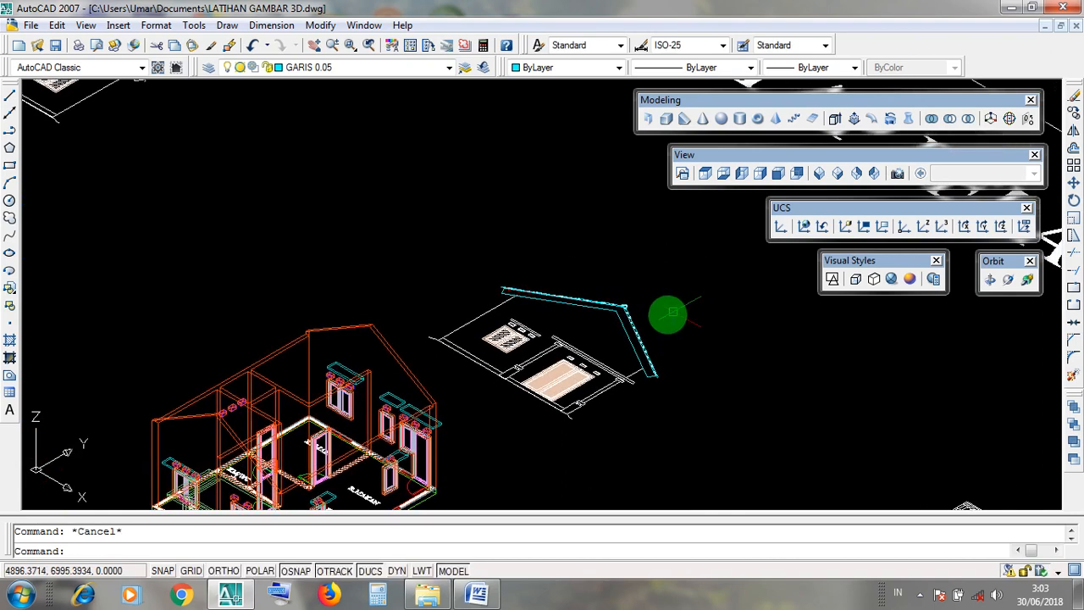
pyautogui.click(635, 335)
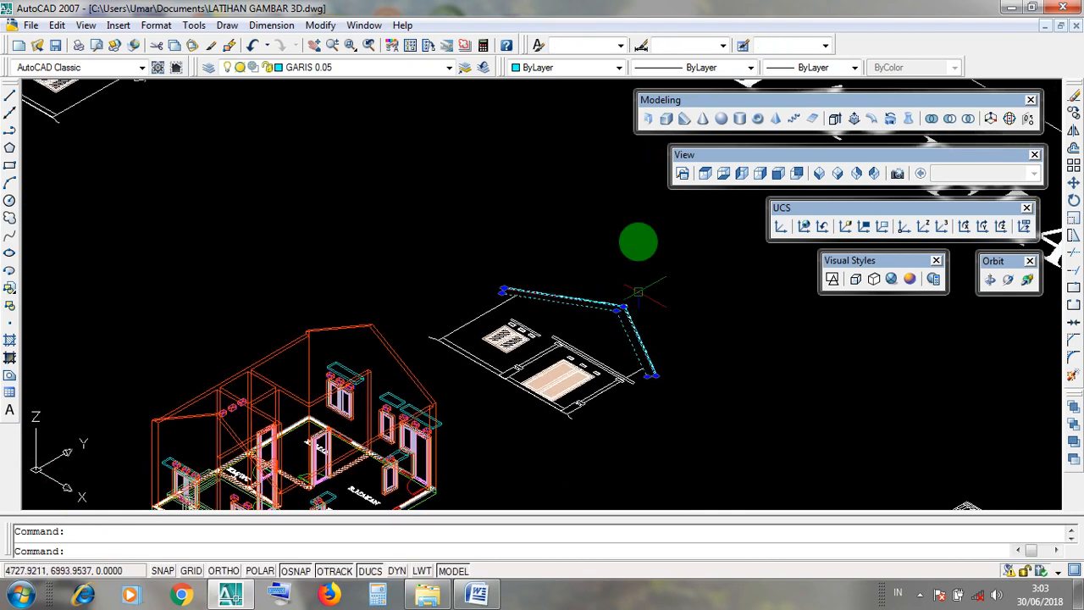
pyautogui.scroll(3, 606, 286)
pyautogui.press('Escape')
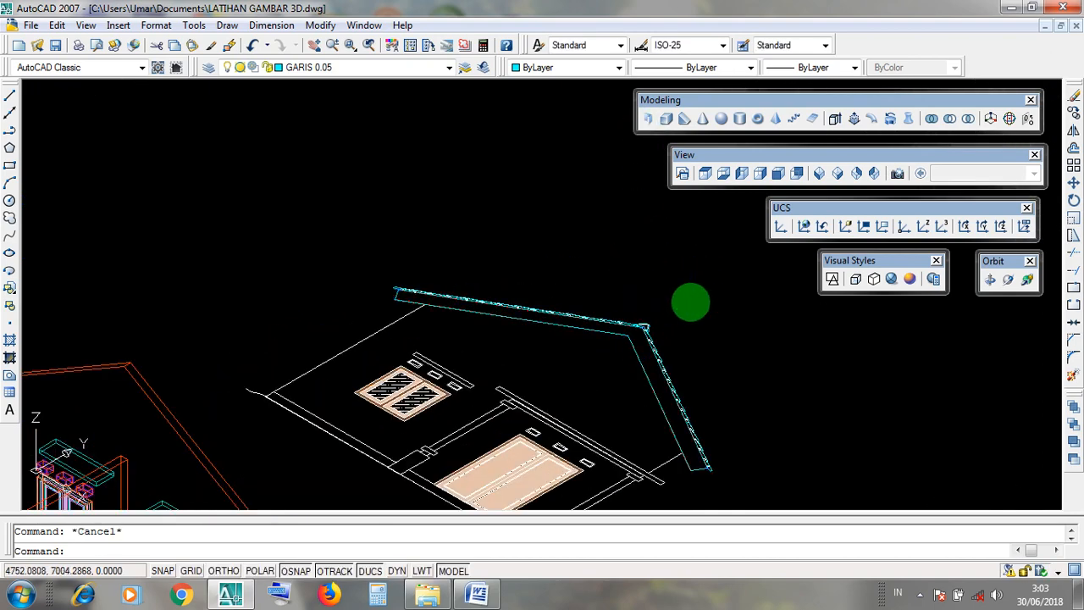
pyautogui.scroll(-5, 693, 303)
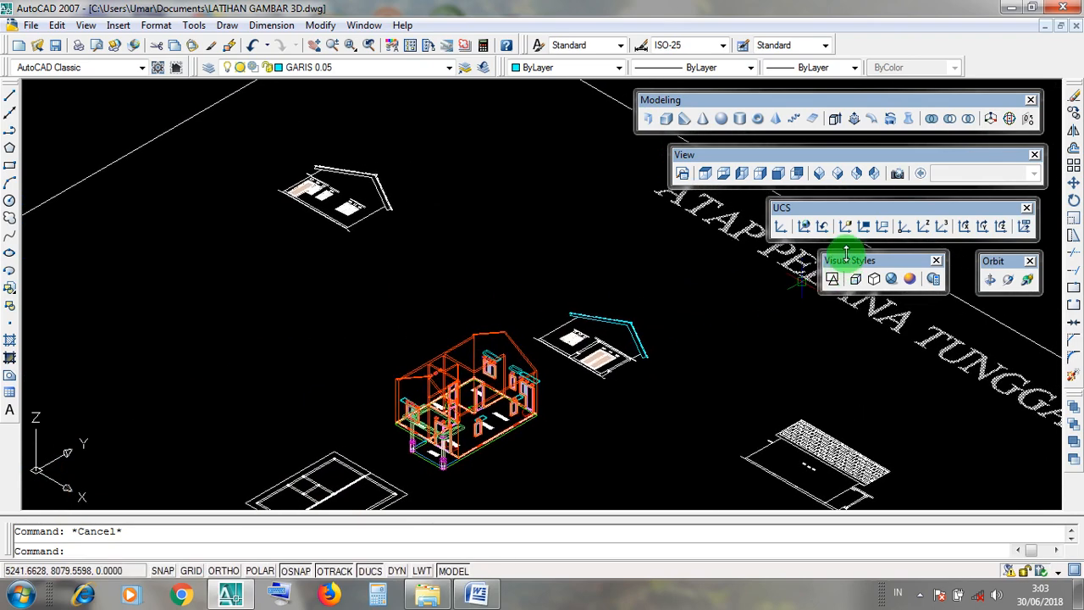
# Set the drawing to the SE Isometric view so that all the roof exercise frames are shown.
pyautogui.click(835, 119)
pyautogui.press('Escape')
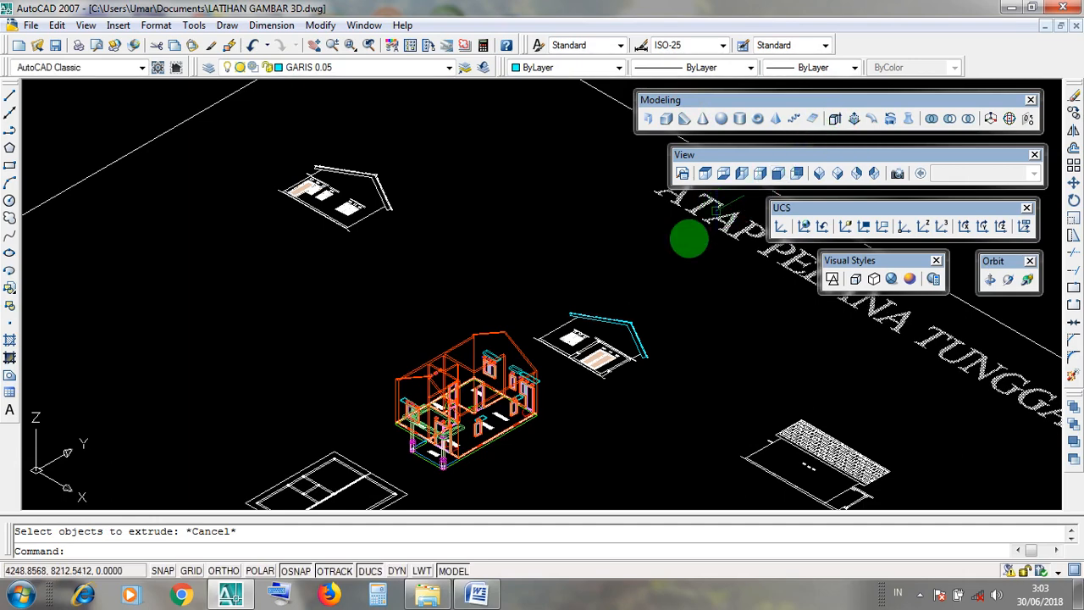
pyautogui.scroll(-6, 645, 330)
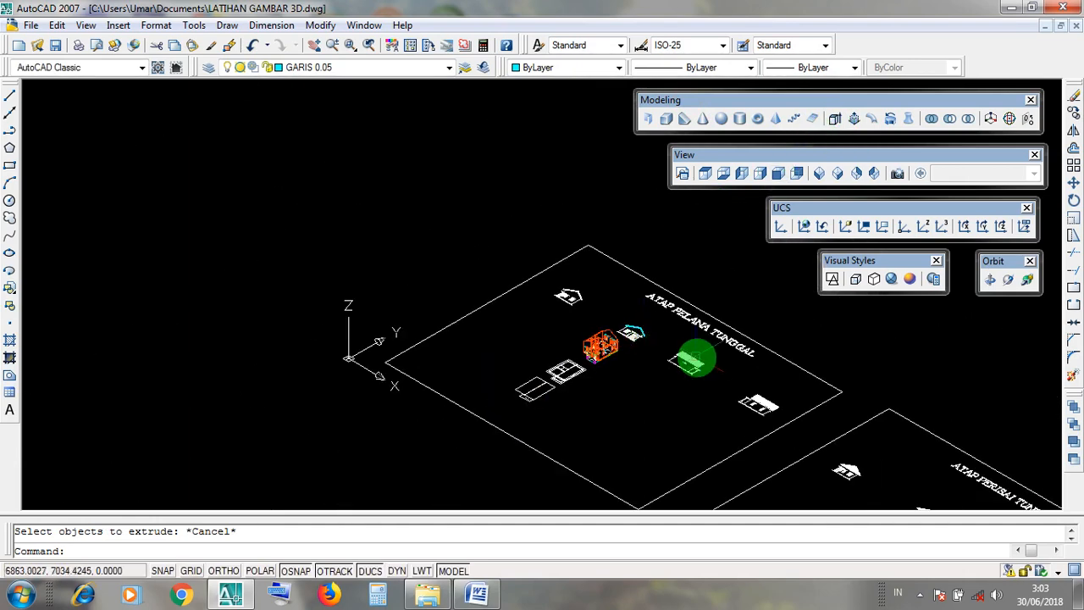
pyautogui.moveTo(689, 358); pyautogui.dragTo(581, 326, button='middle')
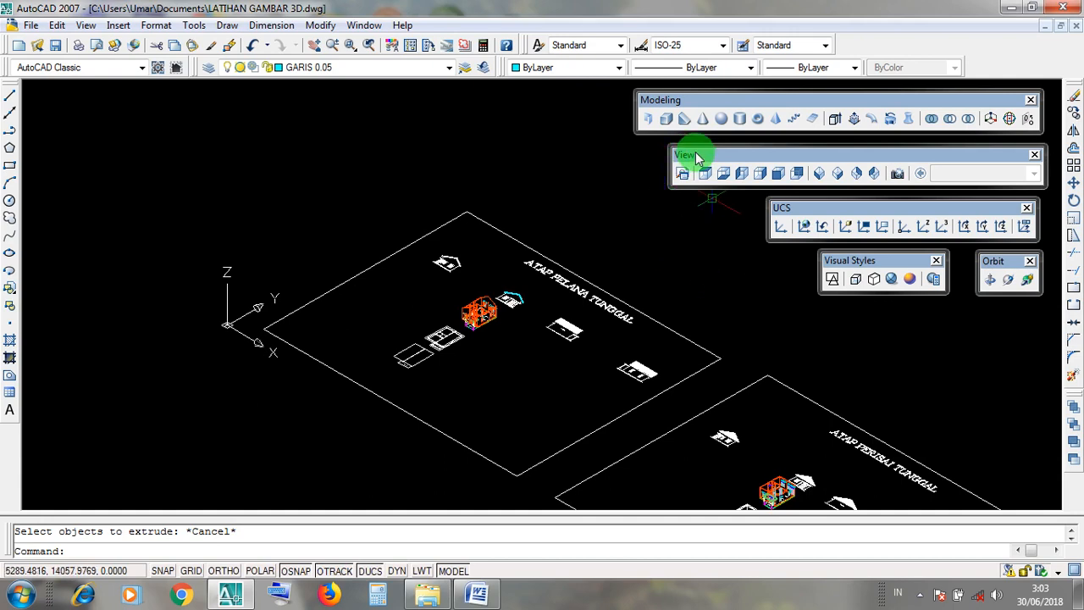
pyautogui.moveTo(695, 157); pyautogui.dragTo(697, 157)
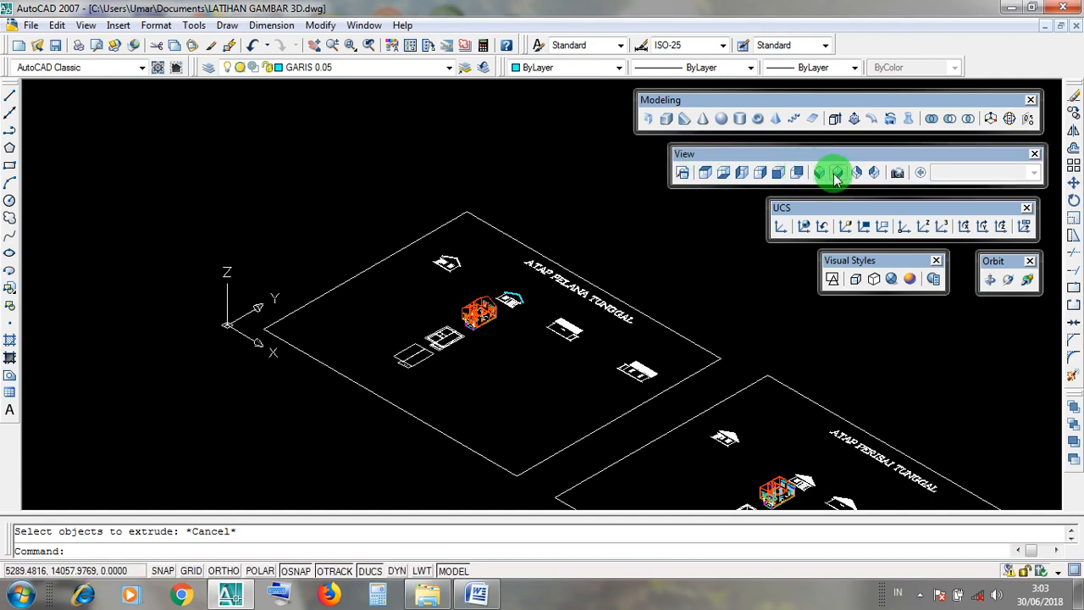
pyautogui.click(837, 173)
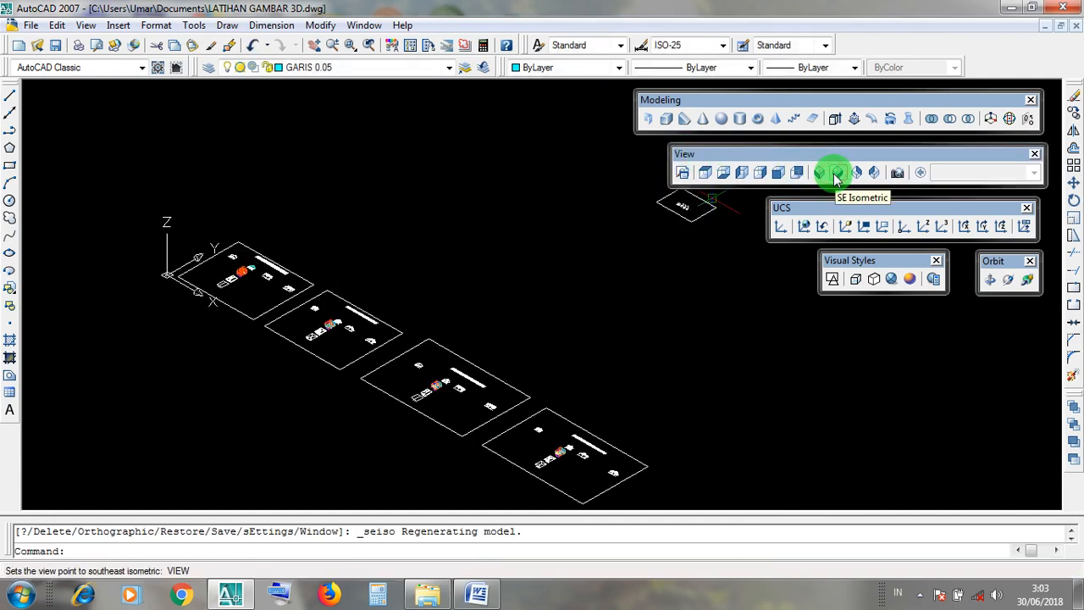
pyautogui.click(836, 176)
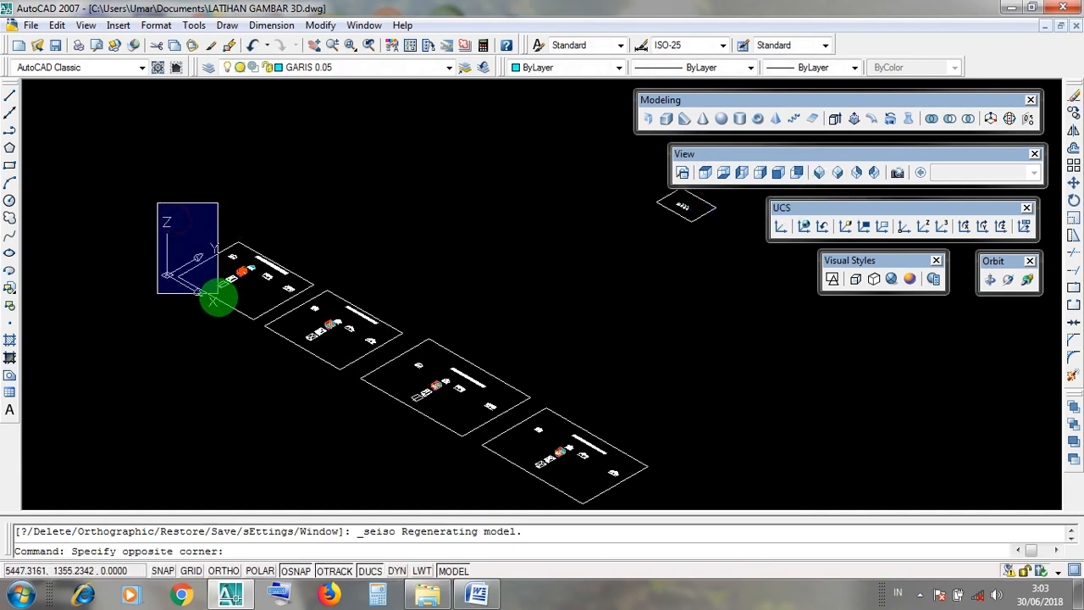
pyautogui.click(162, 225)
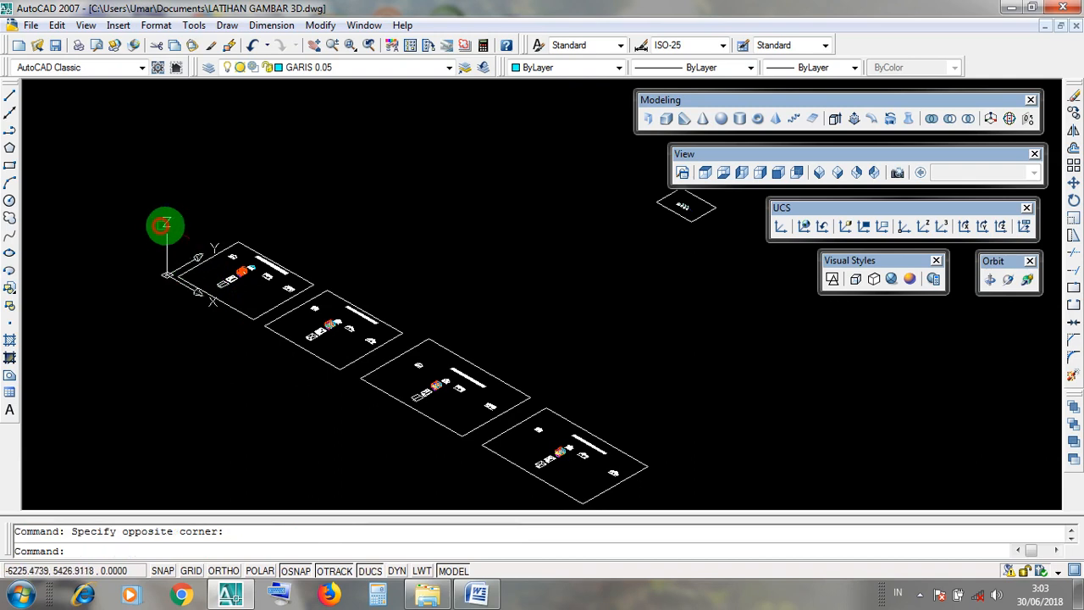
# Set the UCS to World and apply the 2D Wireframe visual style.
pyautogui.click(807, 226)
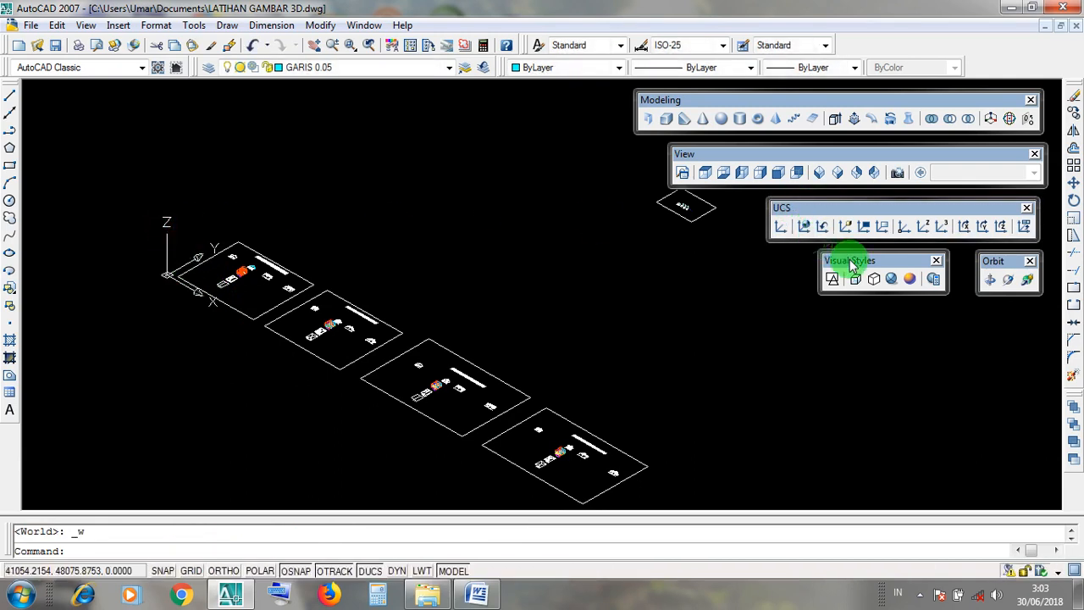
pyautogui.moveTo(847, 262); pyautogui.dragTo(851, 264)
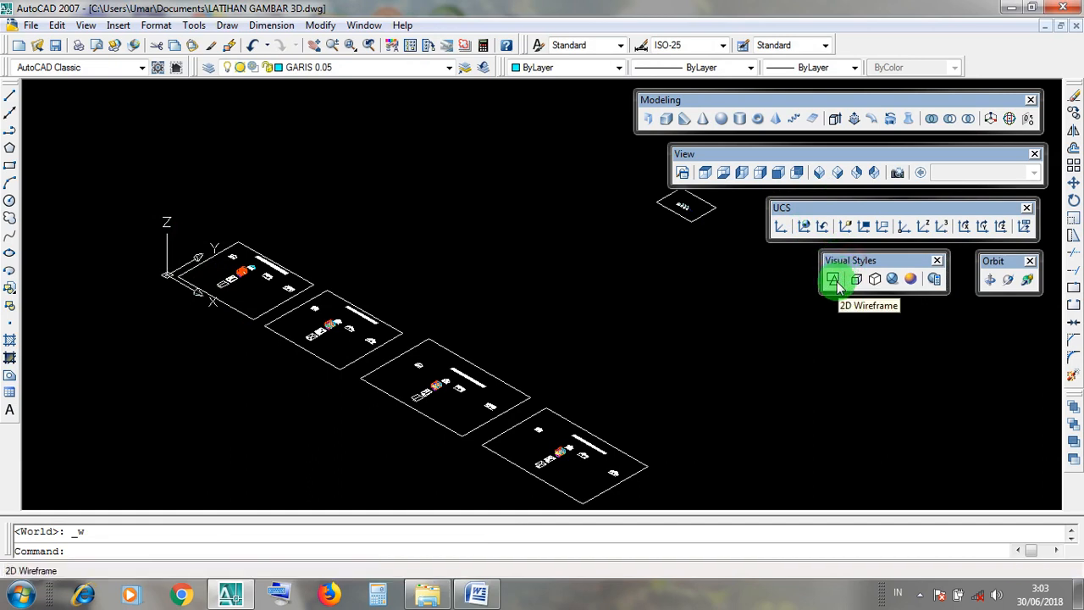
pyautogui.click(834, 279)
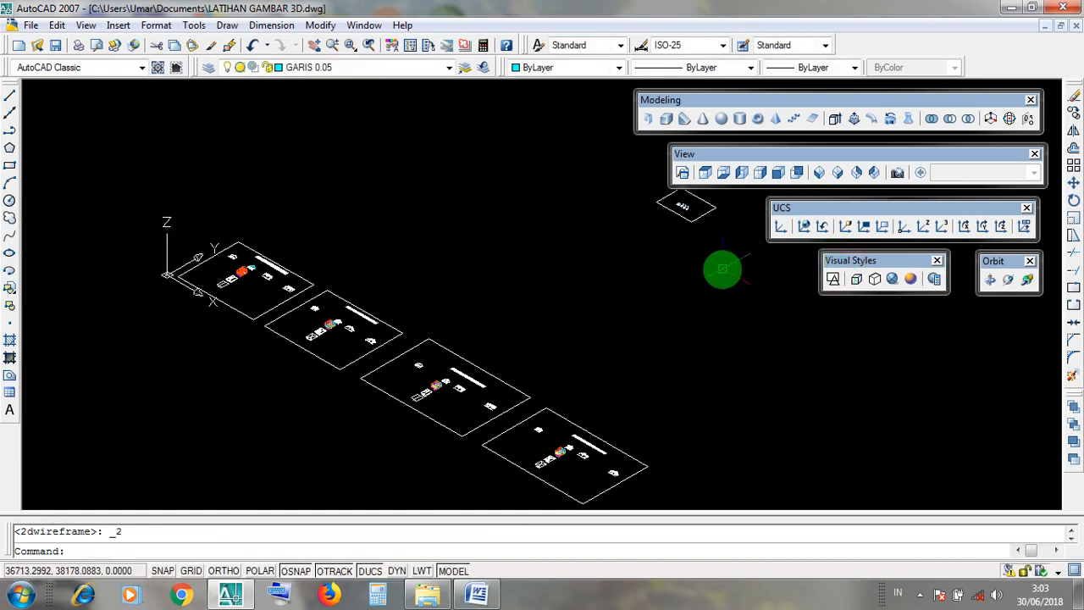
# Switch to the Top view and frame the gable roof of the cyan-outlined elevation in ATAP PELANA TUNGGAL.
pyautogui.click(693, 157)
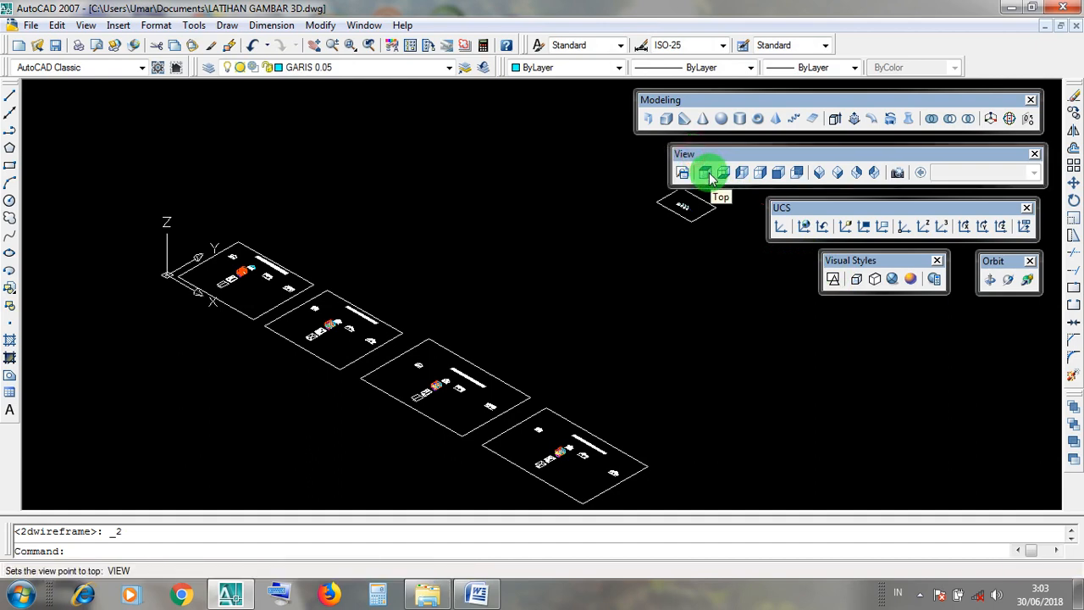
pyautogui.click(705, 174)
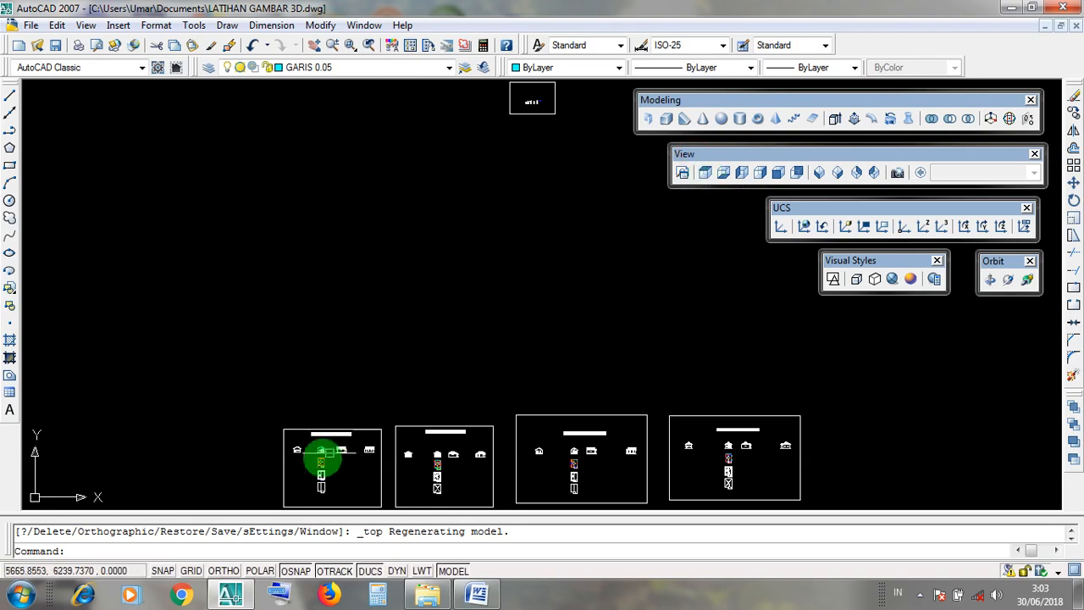
pyautogui.scroll(2, 311, 449)
pyautogui.scroll(3, 312, 447)
pyautogui.scroll(2, 325, 438)
pyautogui.scroll(2, 426, 406)
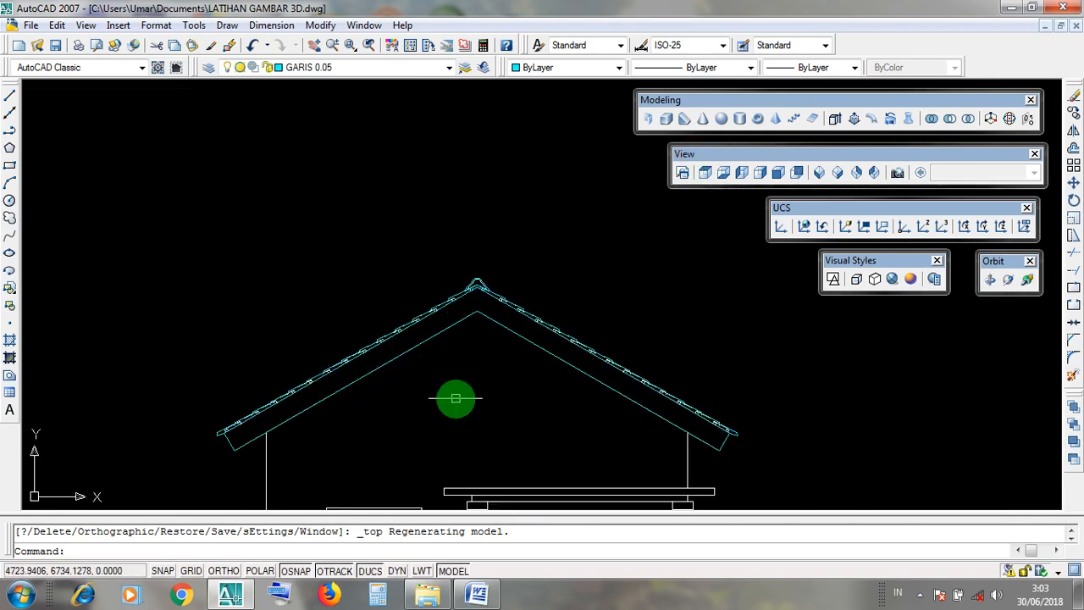
pyautogui.scroll(1, 450, 397)
# Examine the slab, roof covering and ridge cap outlines one by one as separate closed profiles, leaving nothing selected.
pyautogui.click(537, 307)
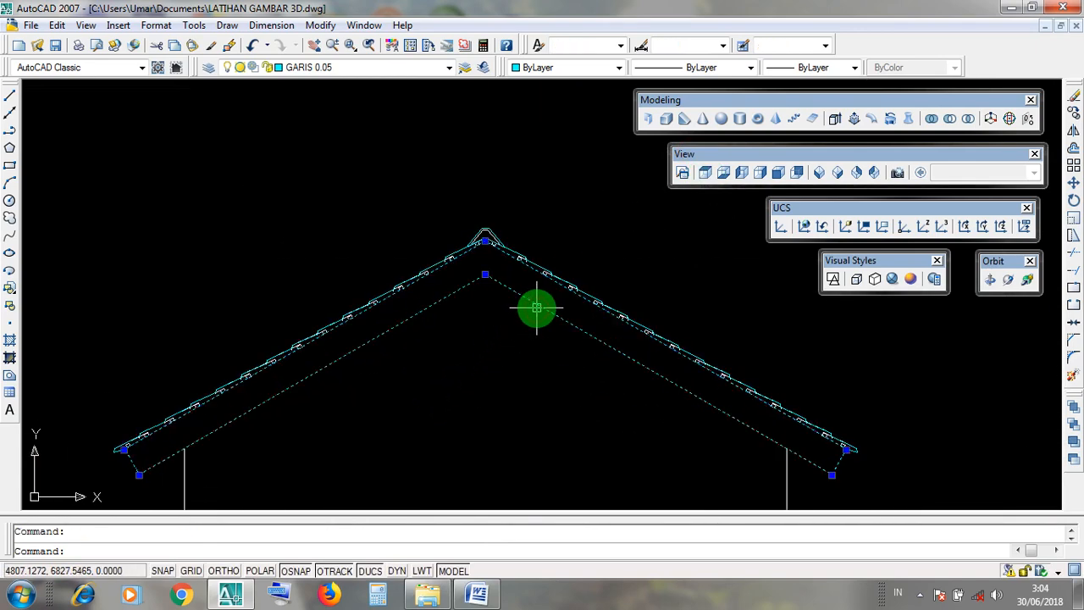
pyautogui.press('Escape')
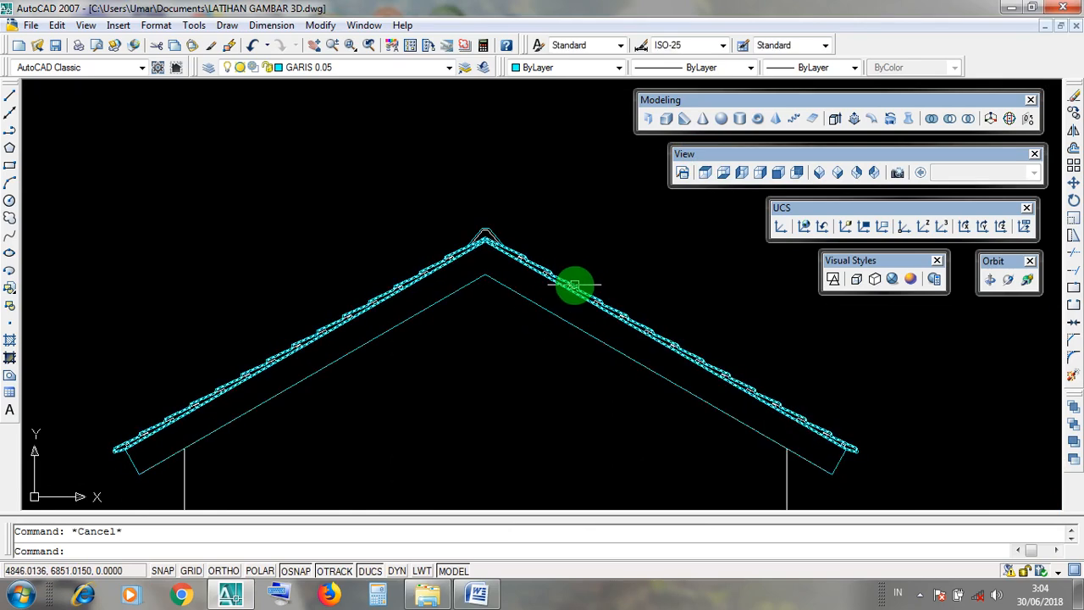
pyautogui.click(574, 286)
pyautogui.press('Escape')
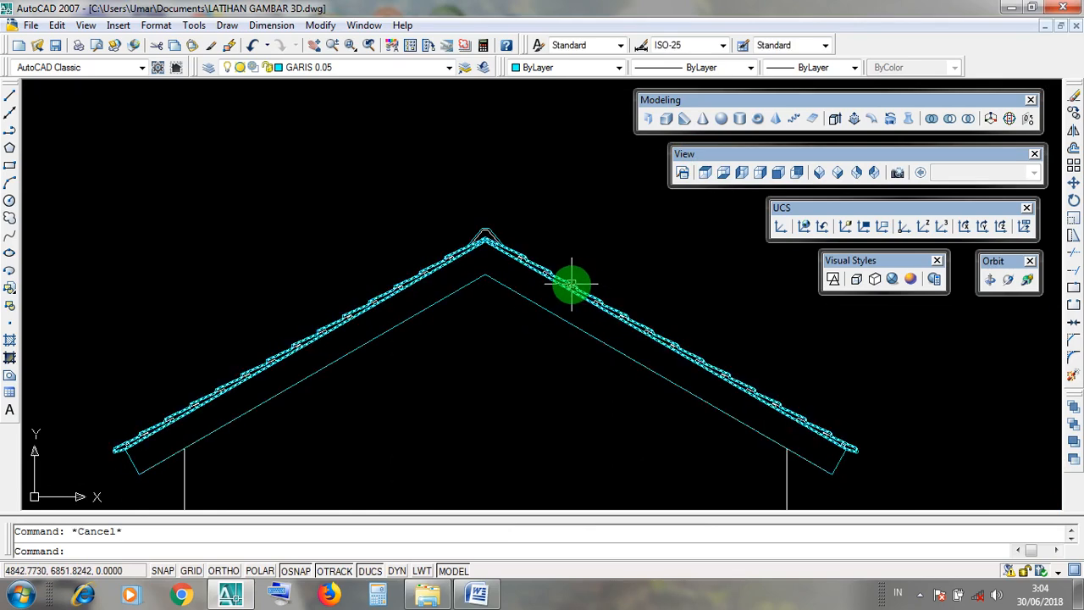
pyautogui.click(573, 281)
pyautogui.press('Escape')
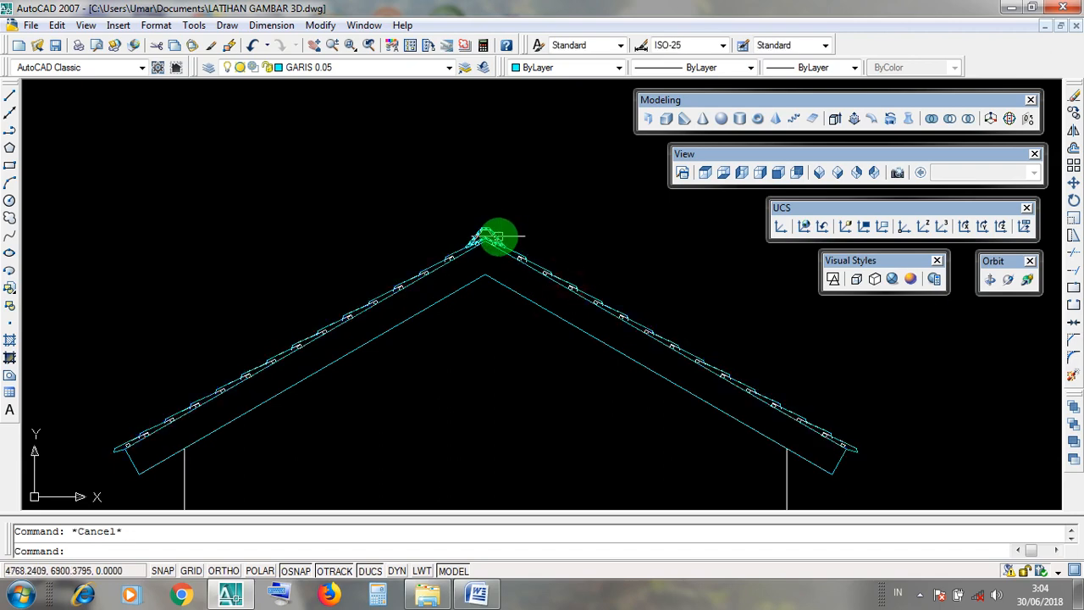
pyautogui.click(498, 236)
pyautogui.scroll(5, 499, 236)
pyautogui.press('Escape')
pyautogui.click(495, 243)
pyautogui.scroll(-6, 523, 253)
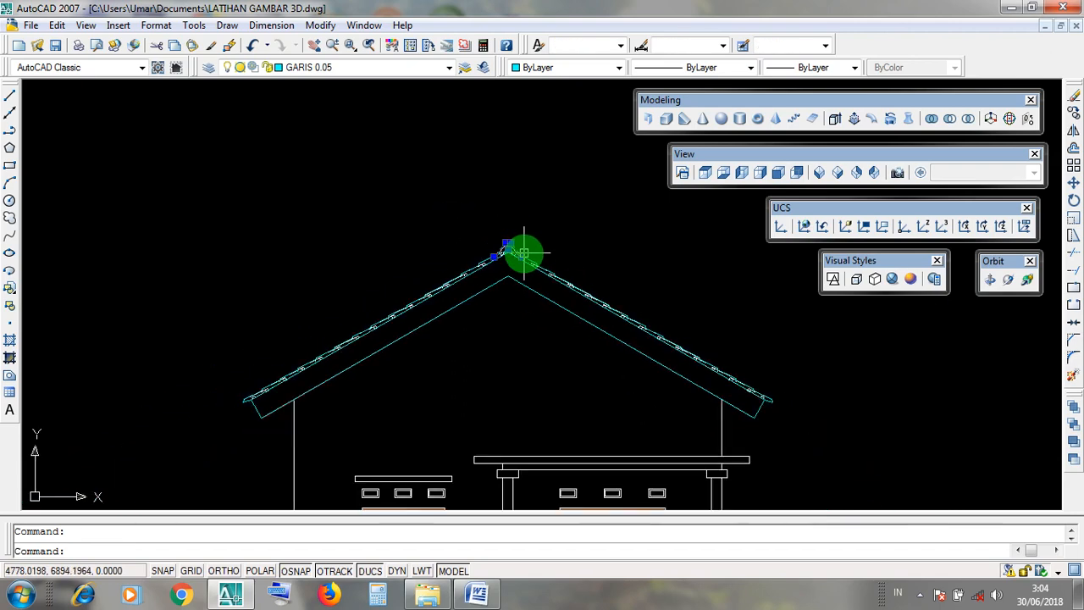
pyautogui.press('Escape')
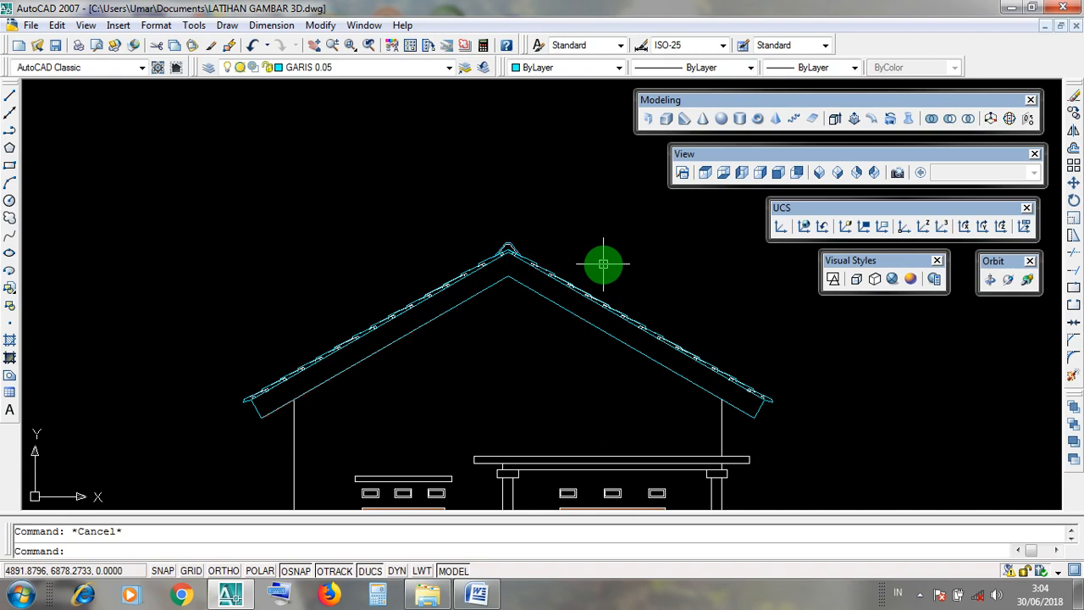
# Return to the SE Isometric view with the house model and its cyan-roofed elevation in ATAP PELANA TUNGGAL in frame.
pyautogui.scroll(-6, 599, 268)
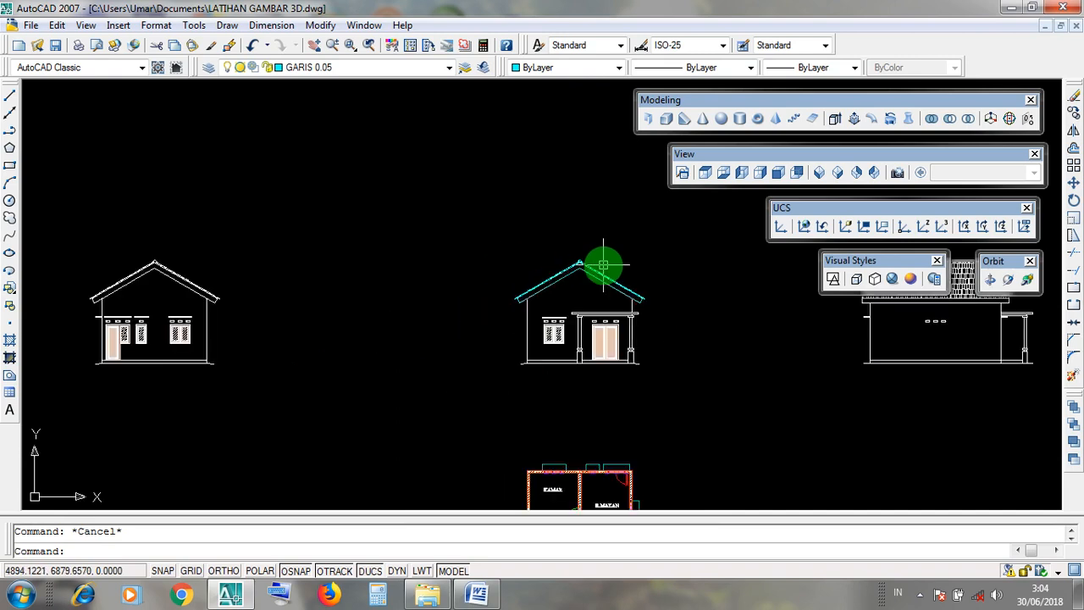
pyautogui.scroll(2, 686, 317)
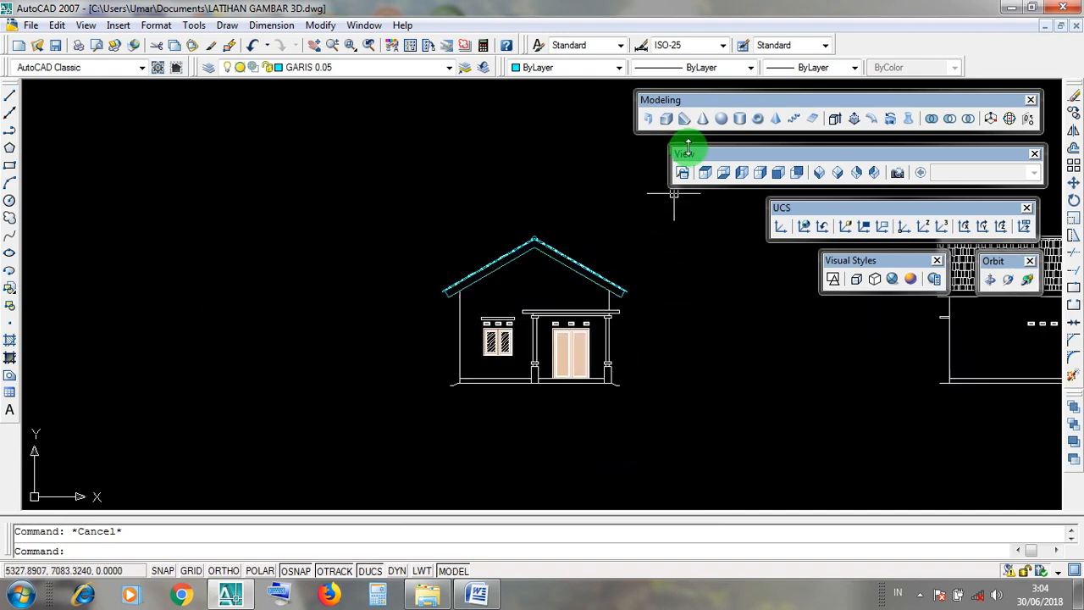
pyautogui.click(837, 180)
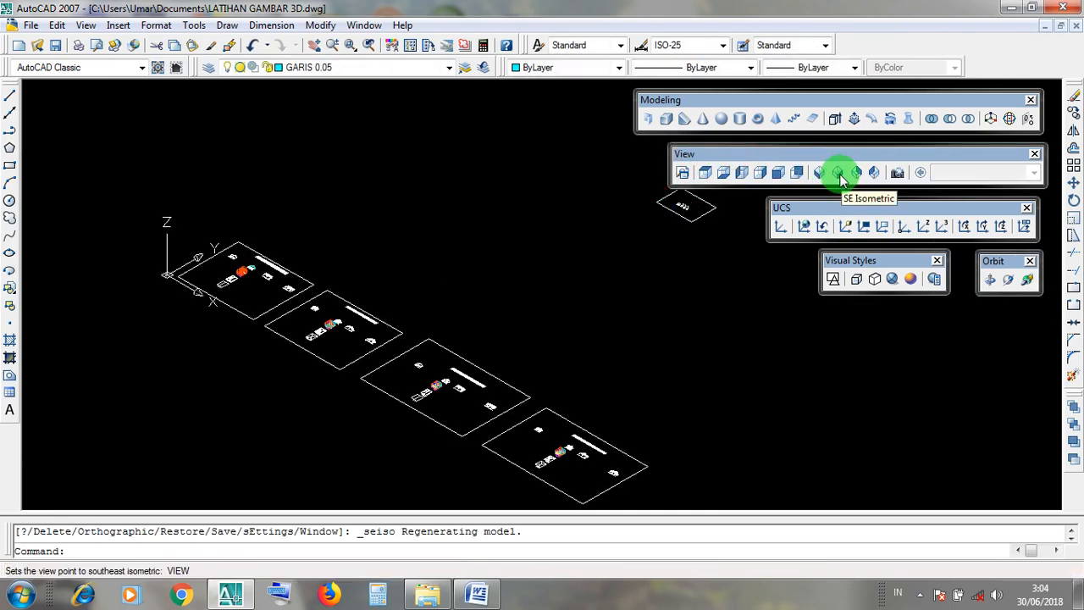
pyautogui.scroll(5, 265, 264)
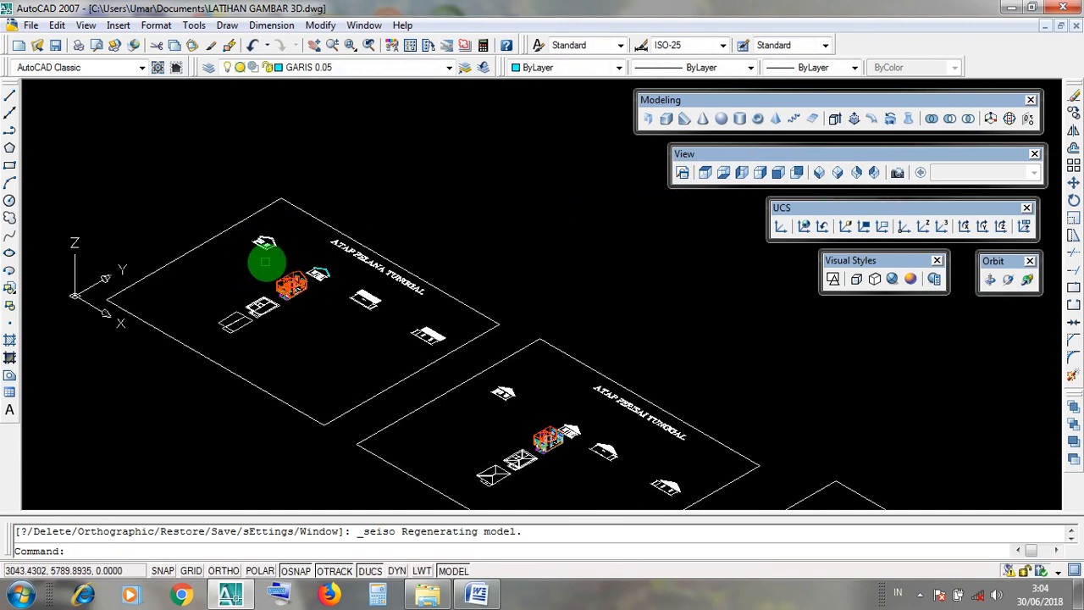
pyautogui.scroll(5, 265, 264)
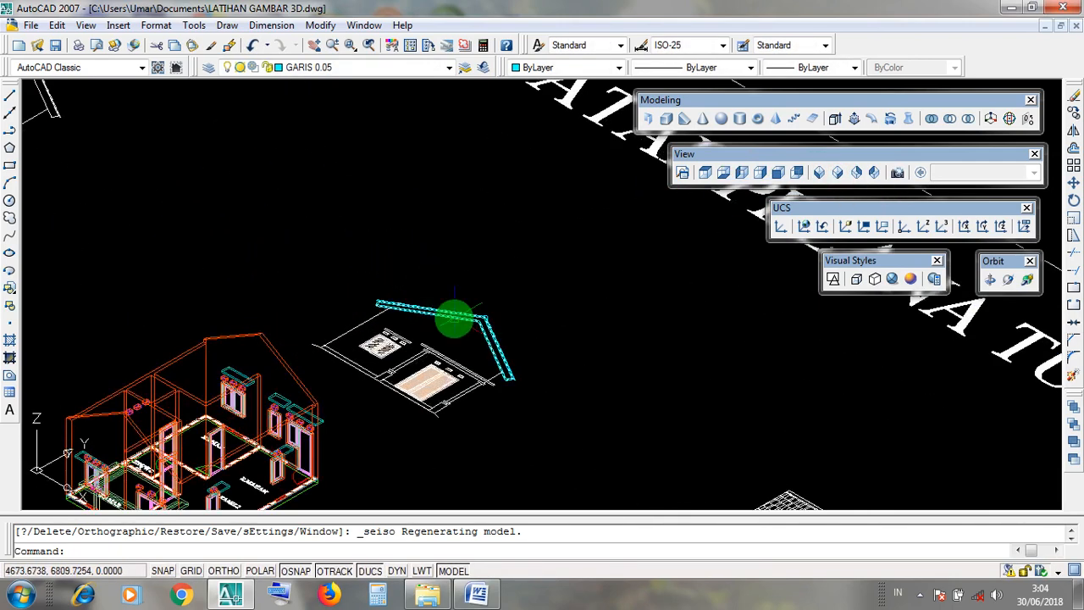
pyautogui.scroll(2, 455, 318)
pyautogui.scroll(-4, 439, 235)
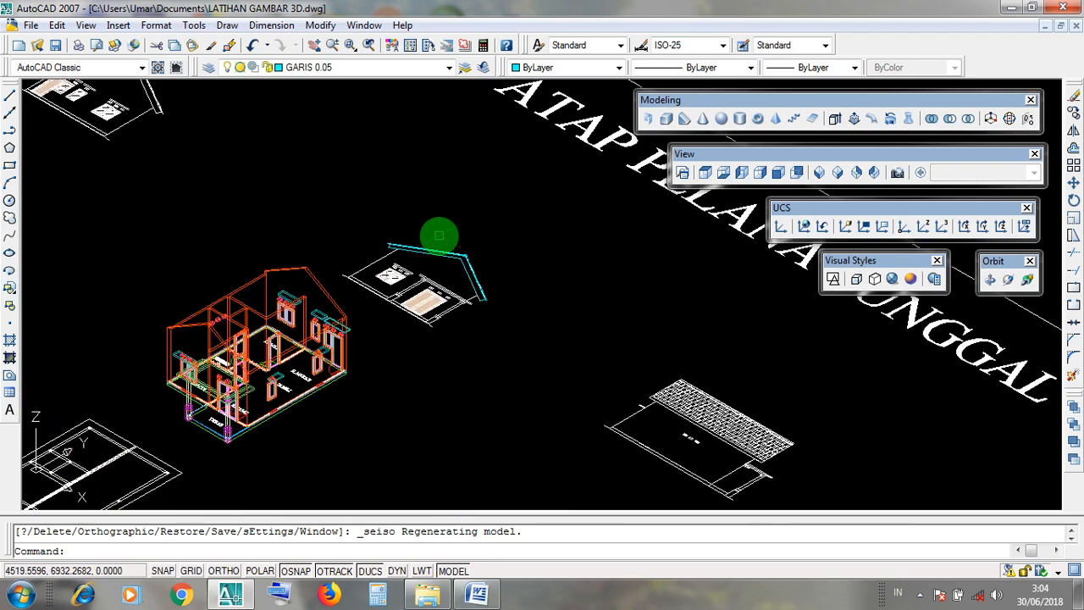
# Switch to the Top view and frame the row of elevations in the ATAP PELANA TUNGGAL drawing.
pyautogui.scroll(3, 439, 235)
pyautogui.scroll(-4, 454, 280)
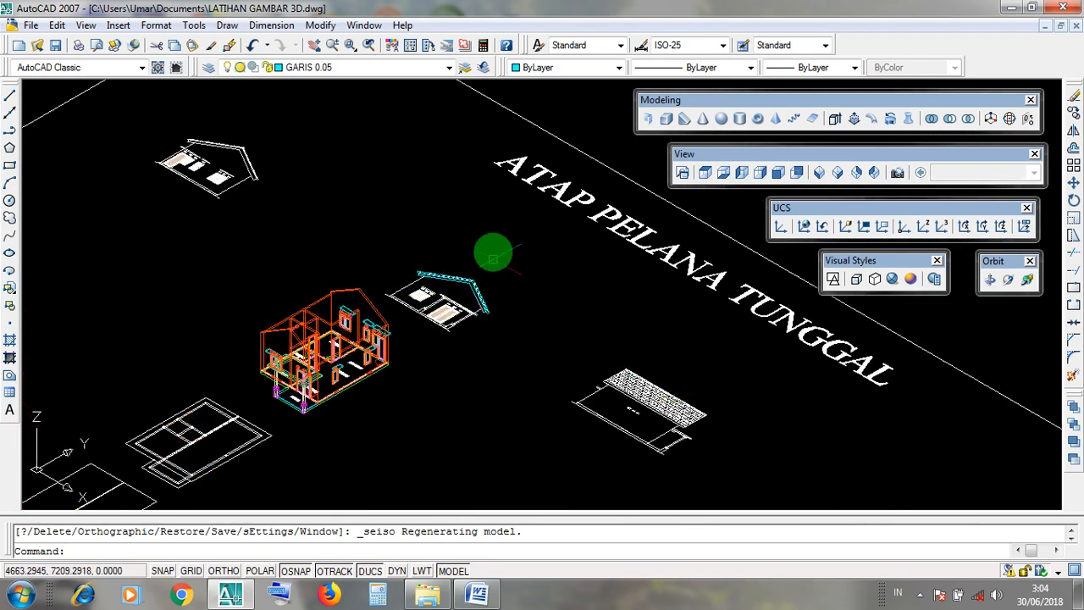
pyautogui.scroll(2, 724, 442)
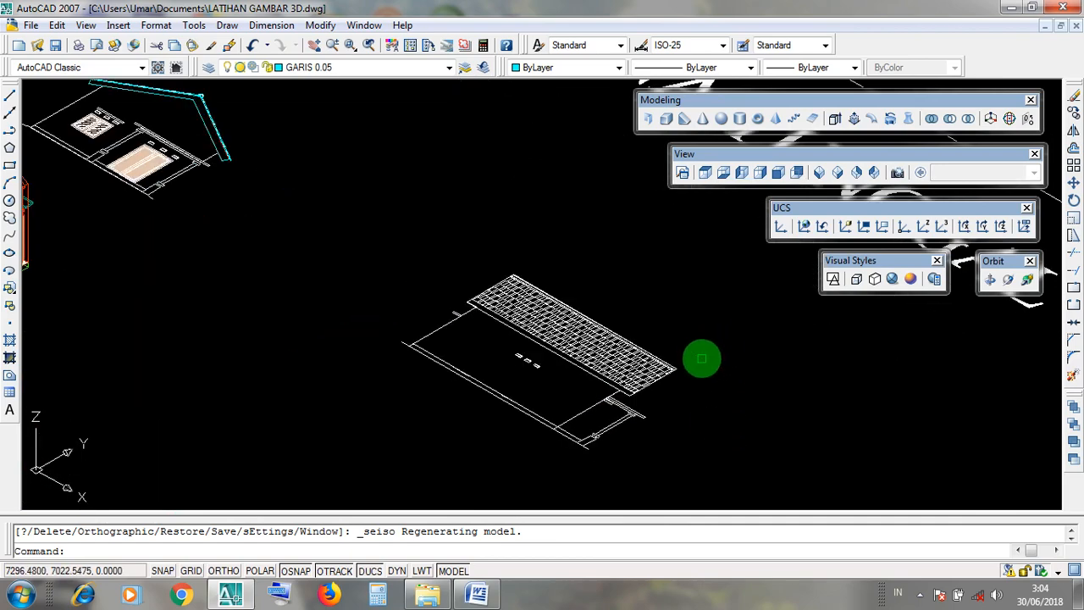
pyautogui.scroll(3, 682, 373)
pyautogui.scroll(-5, 663, 387)
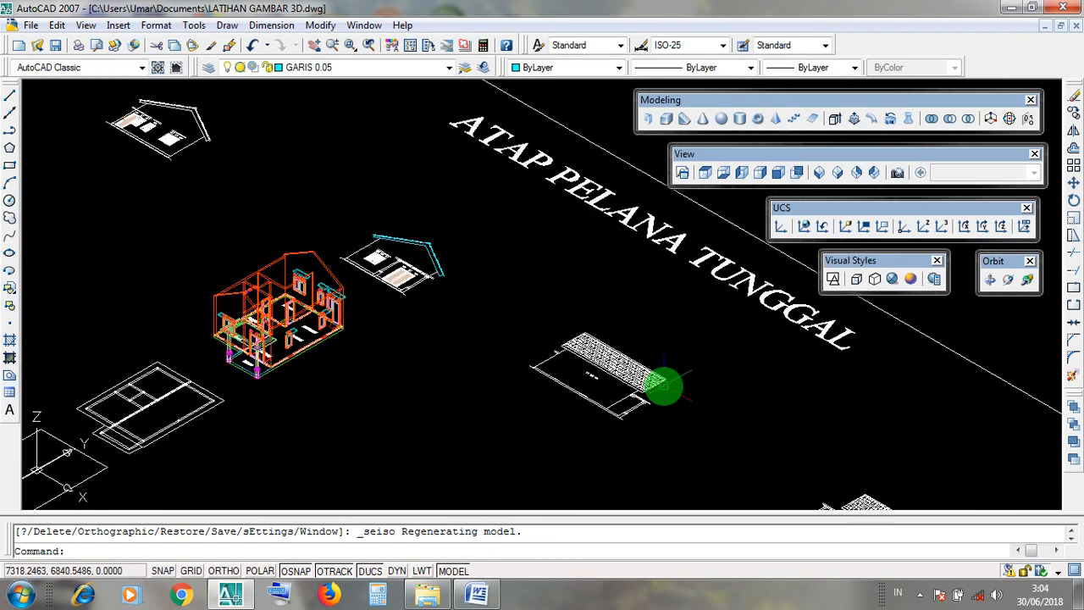
pyautogui.click(707, 174)
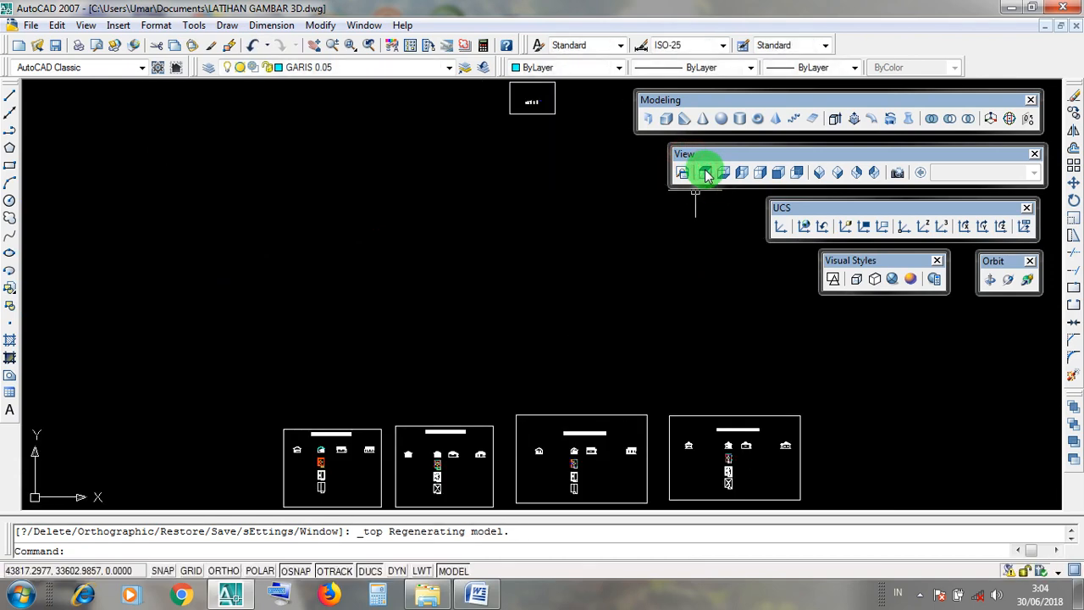
pyautogui.moveTo(684, 157); pyautogui.dragTo(688, 163)
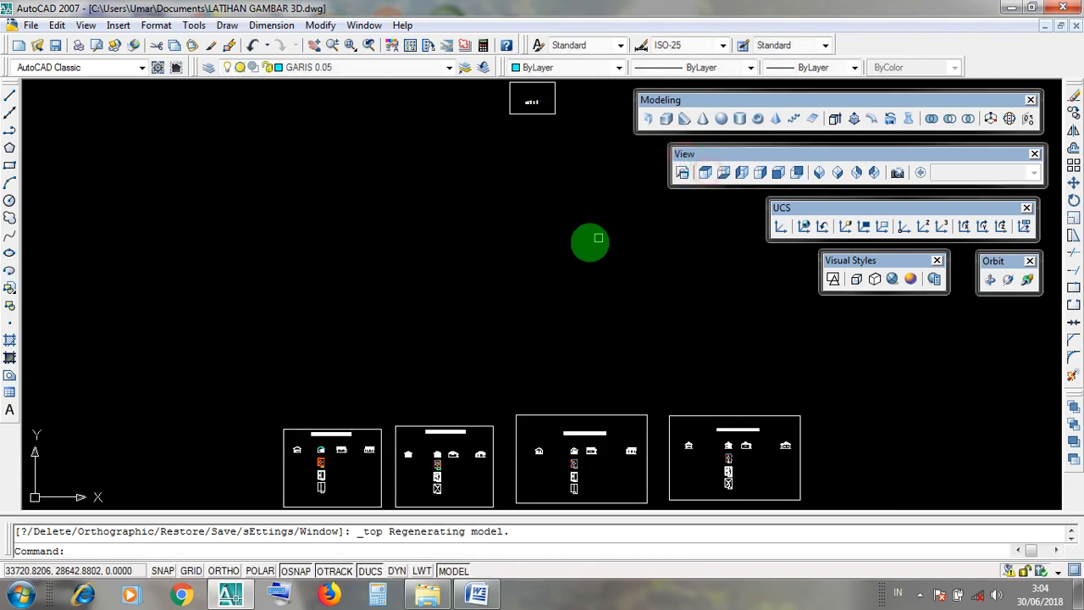
pyautogui.scroll(5, 298, 451)
pyautogui.scroll(4, 298, 451)
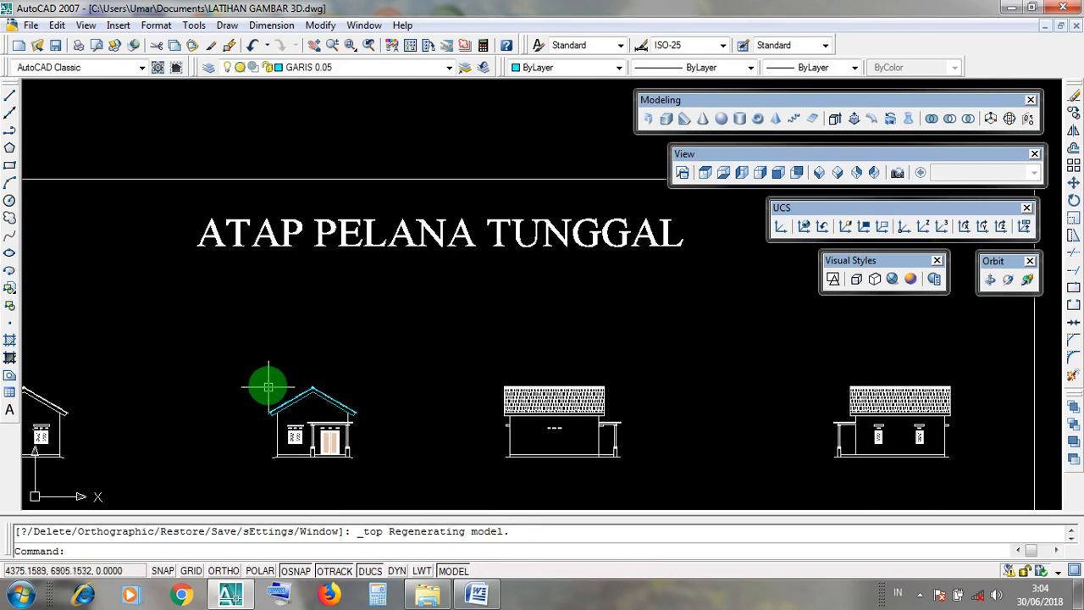
# Examine the cyan gable roof profiles on the front elevation, from the eaves to the ridge.
pyautogui.click(263, 371)
pyautogui.click(244, 383)
pyautogui.scroll(5, 274, 410)
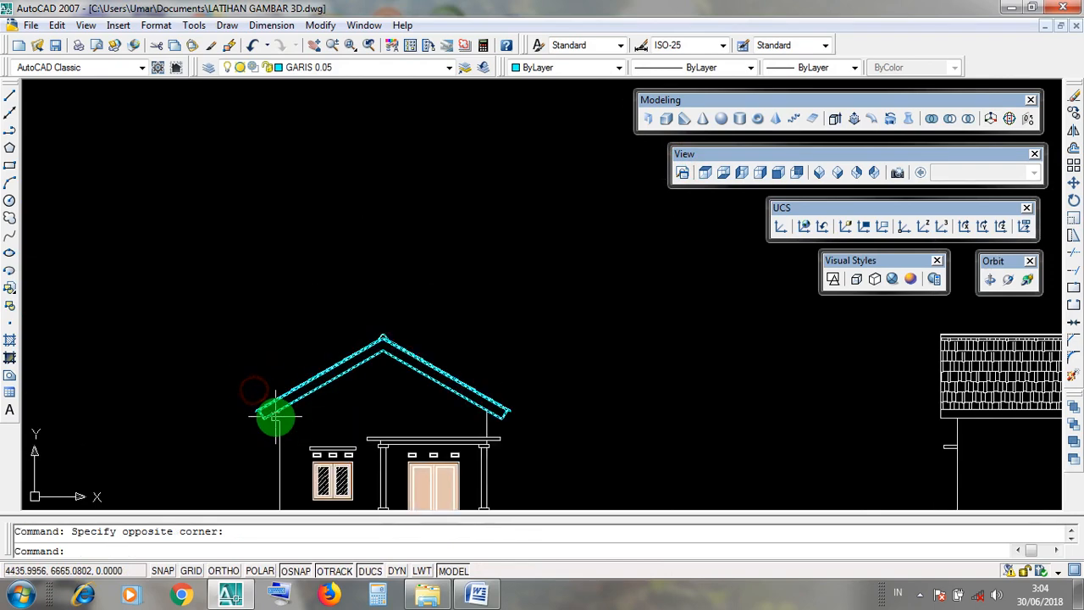
pyautogui.moveTo(367, 399); pyautogui.dragTo(384, 303, button='middle')
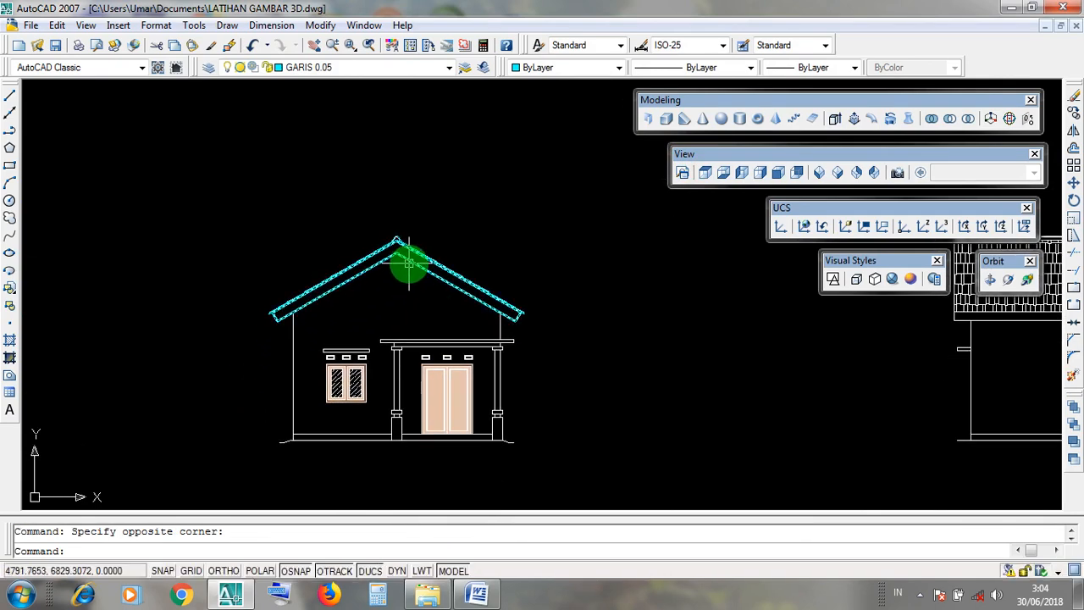
pyautogui.moveTo(562, 310); pyautogui.dragTo(463, 323, button='middle')
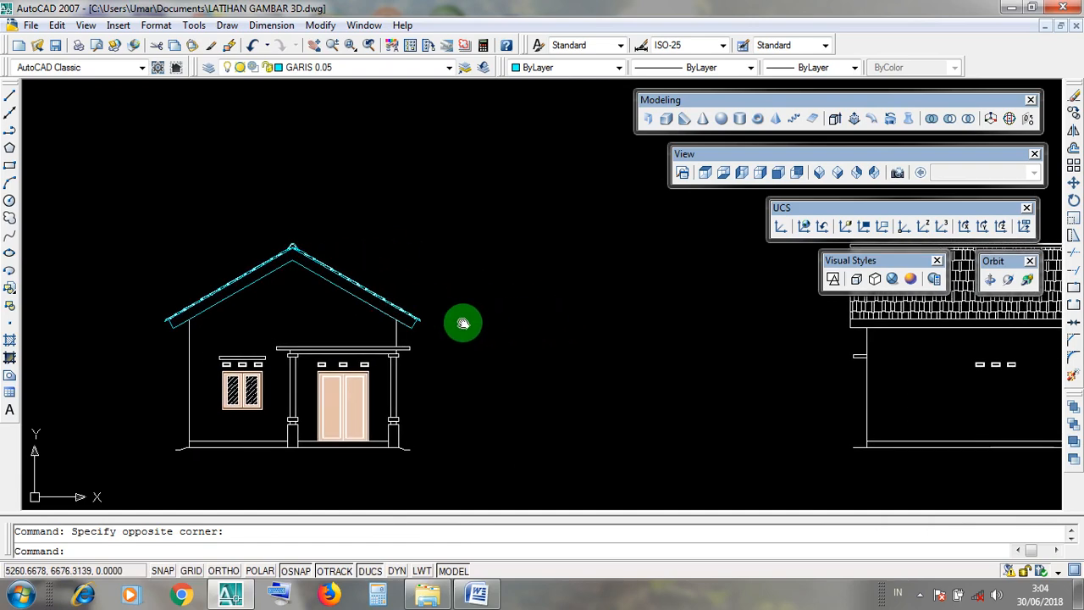
pyautogui.scroll(-3, 492, 322)
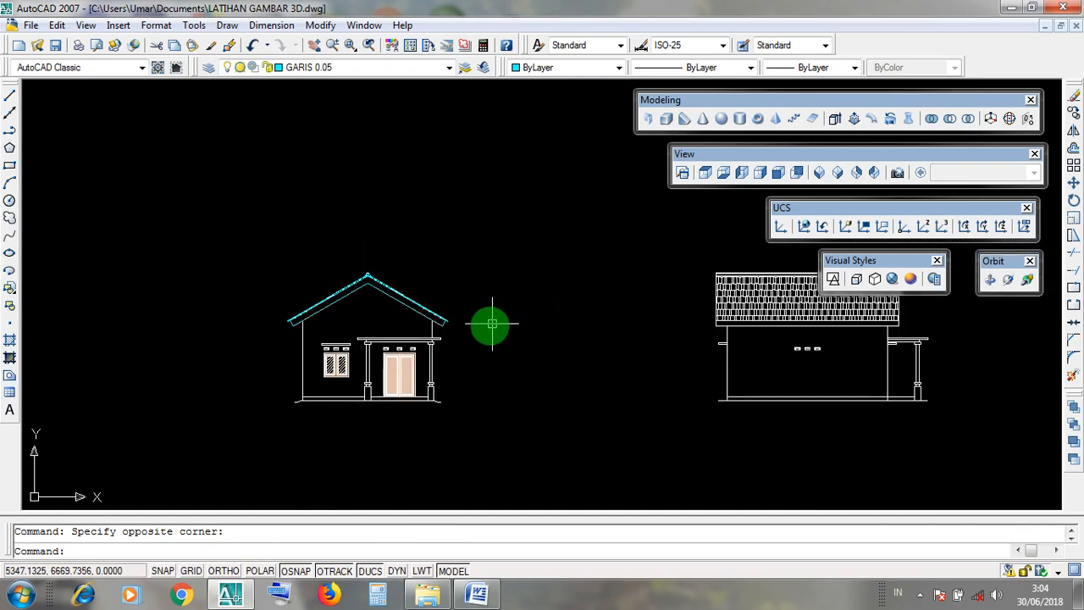
pyautogui.moveTo(523, 372); pyautogui.dragTo(430, 430, button='middle')
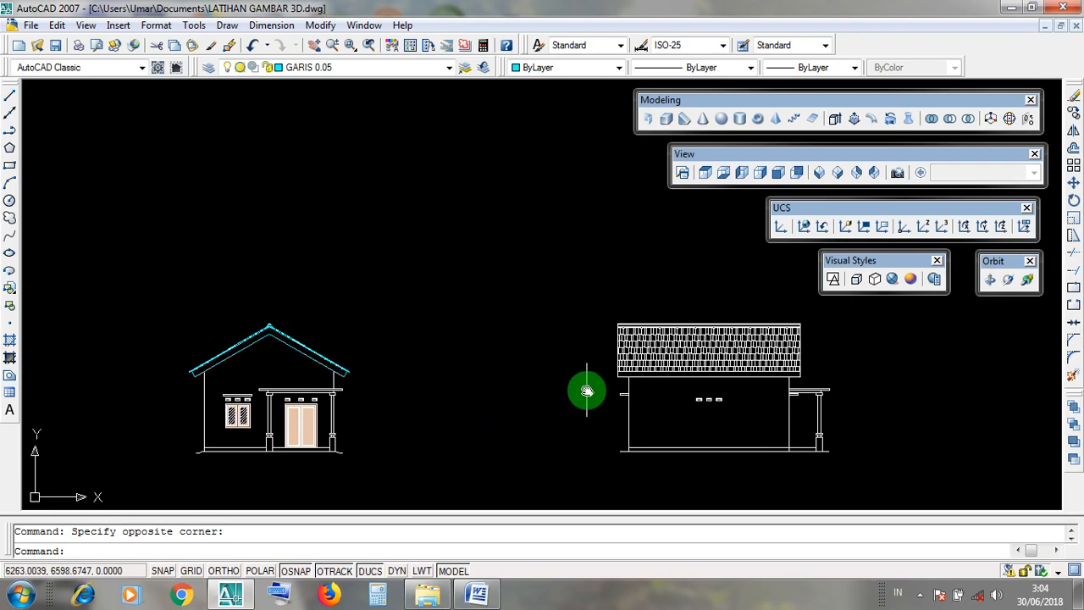
# Examine the tiled roofs of both side elevations and the outline that spans the roof's full length.
pyautogui.moveTo(587, 390); pyautogui.dragTo(411, 392, button='middle')
pyautogui.scroll(-4, 426, 388)
pyautogui.scroll(5, 494, 404)
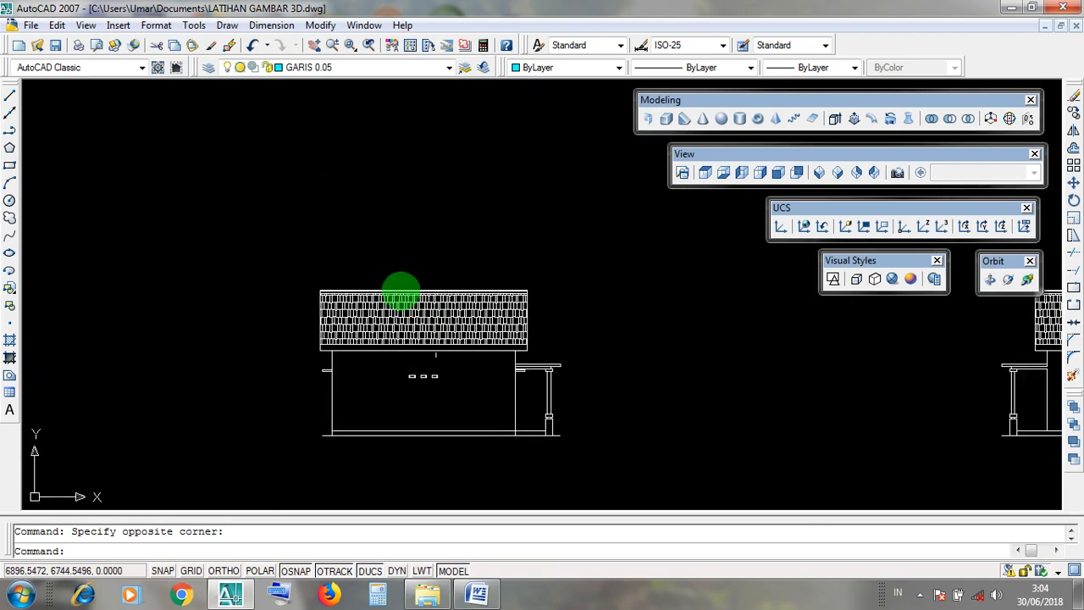
pyautogui.click(311, 270)
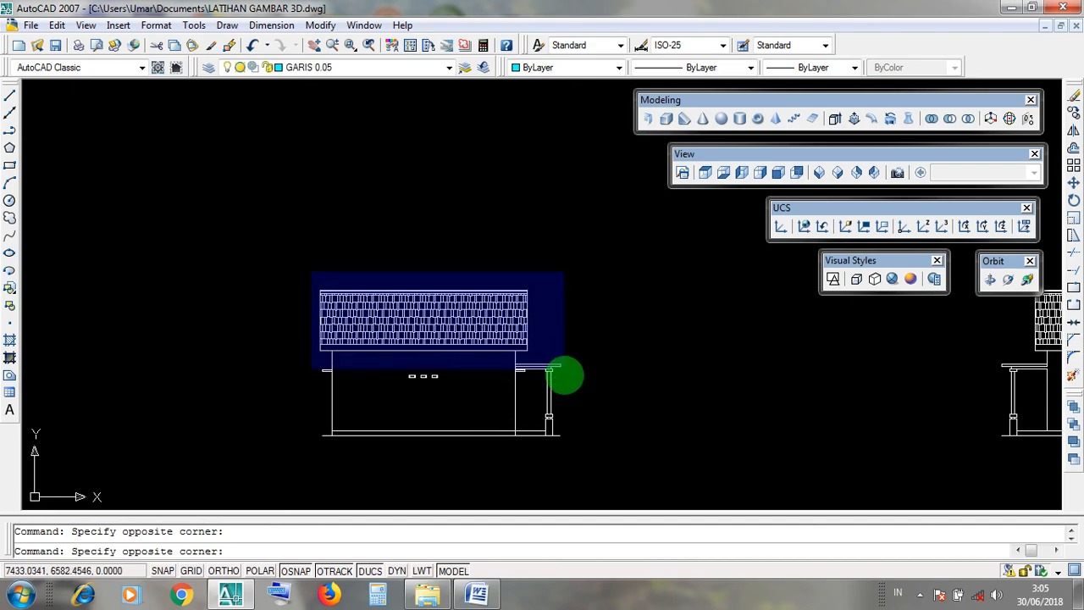
pyautogui.click(402, 217)
pyautogui.moveTo(709, 350)
pyautogui.mouseDown(button='middle')
pyautogui.moveTo(631, 368)
pyautogui.moveTo(271, 368)
pyautogui.moveTo(210, 378)
pyautogui.mouseUp(button='middle')
pyautogui.click(425, 297)
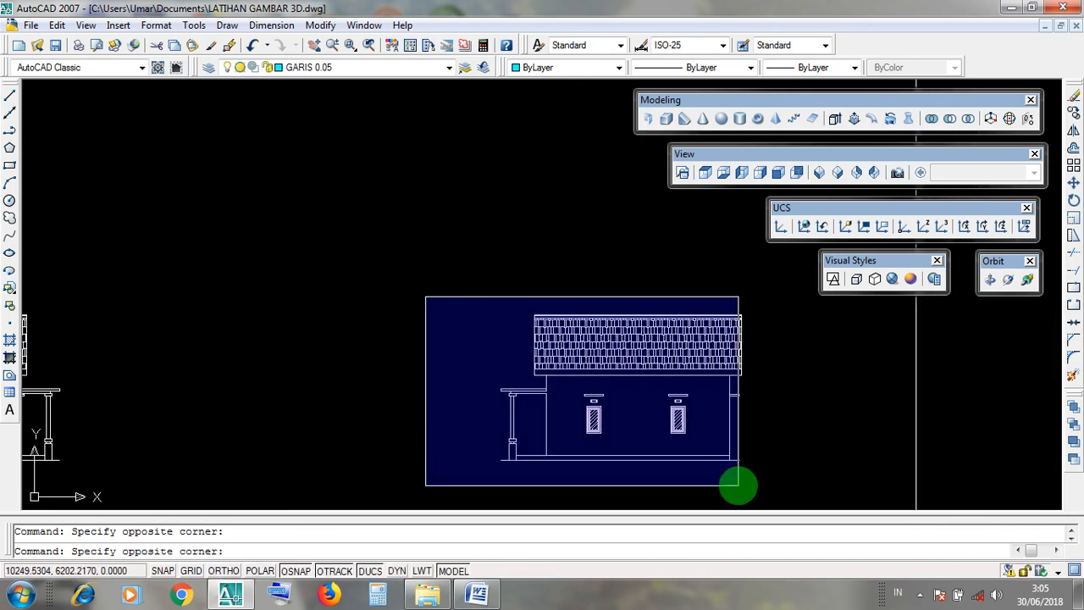
pyautogui.click(373, 314)
pyautogui.scroll(5, 737, 368)
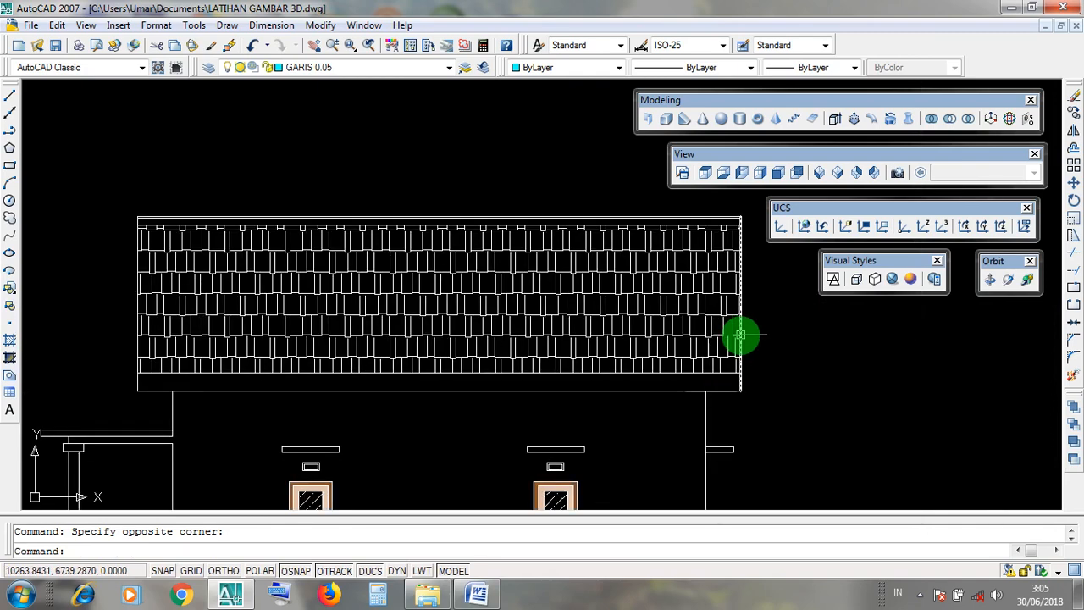
pyautogui.click(740, 335)
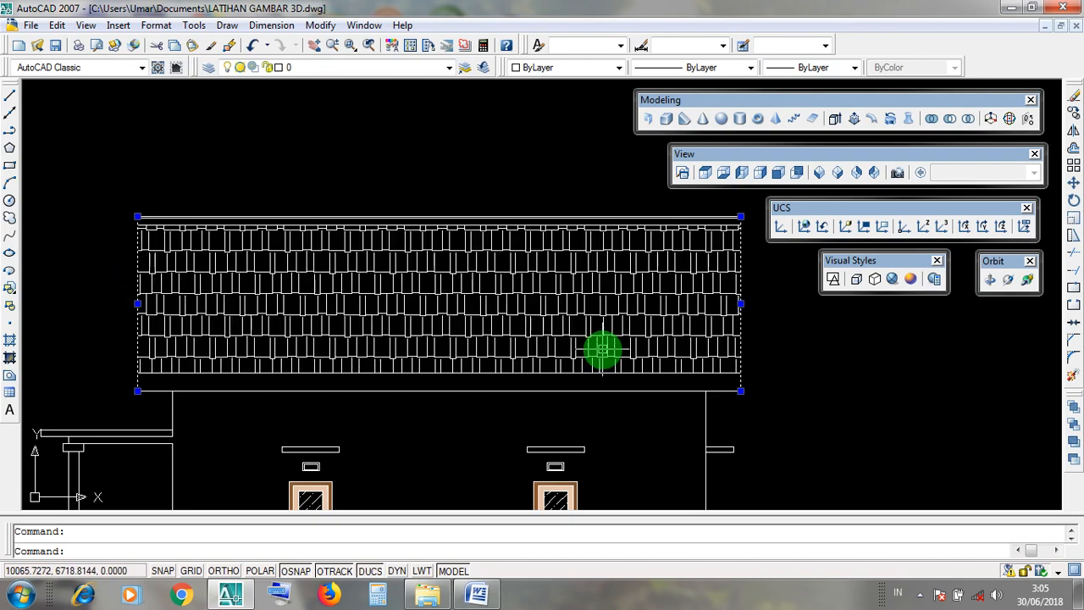
pyautogui.scroll(-4, 601, 349)
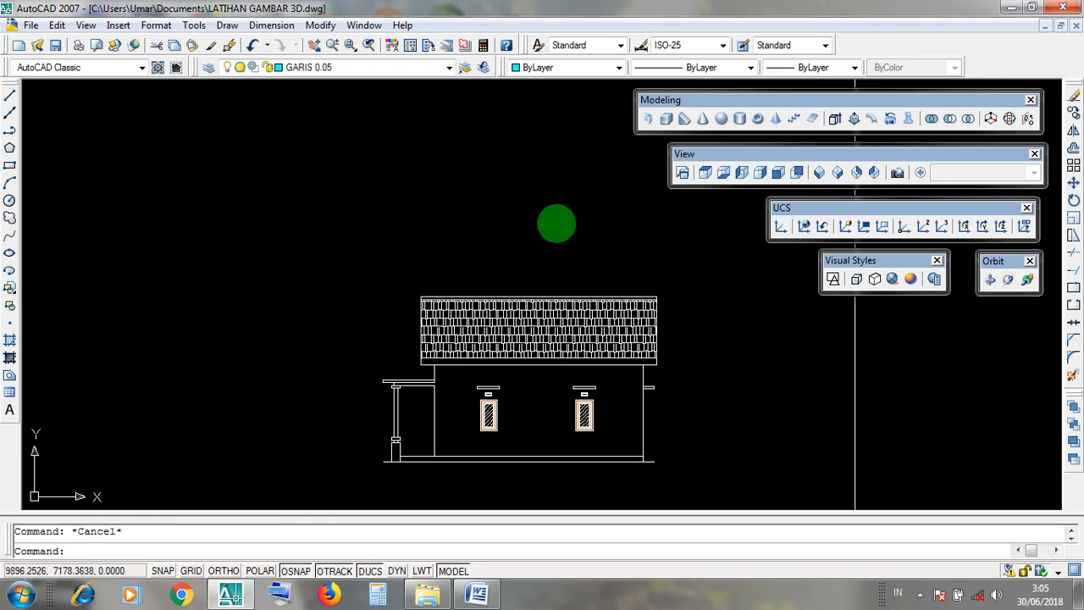
pyautogui.scroll(-4, 596, 282)
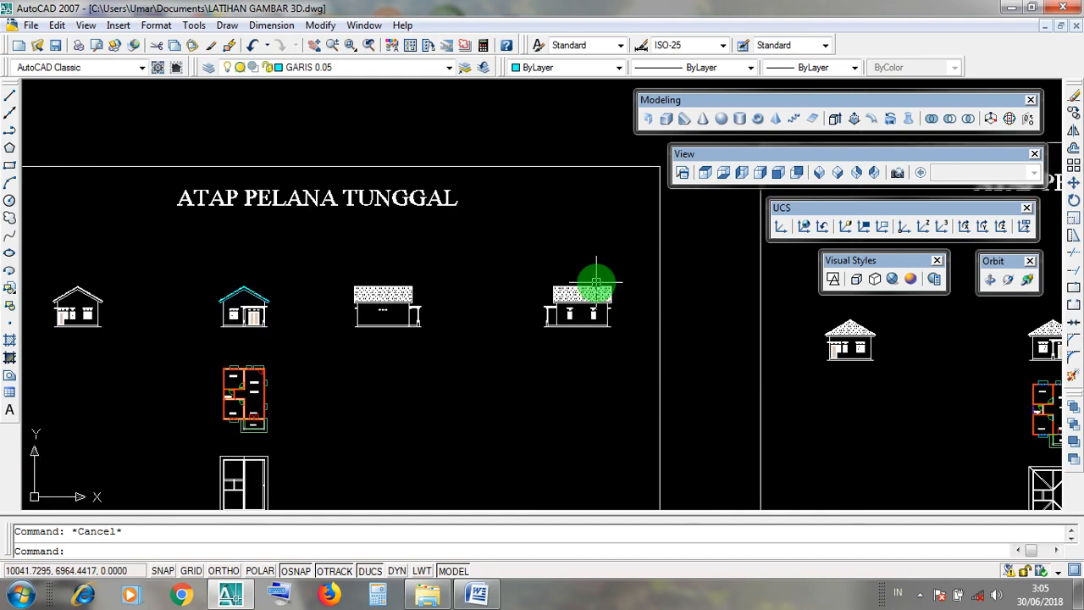
pyautogui.click(684, 157)
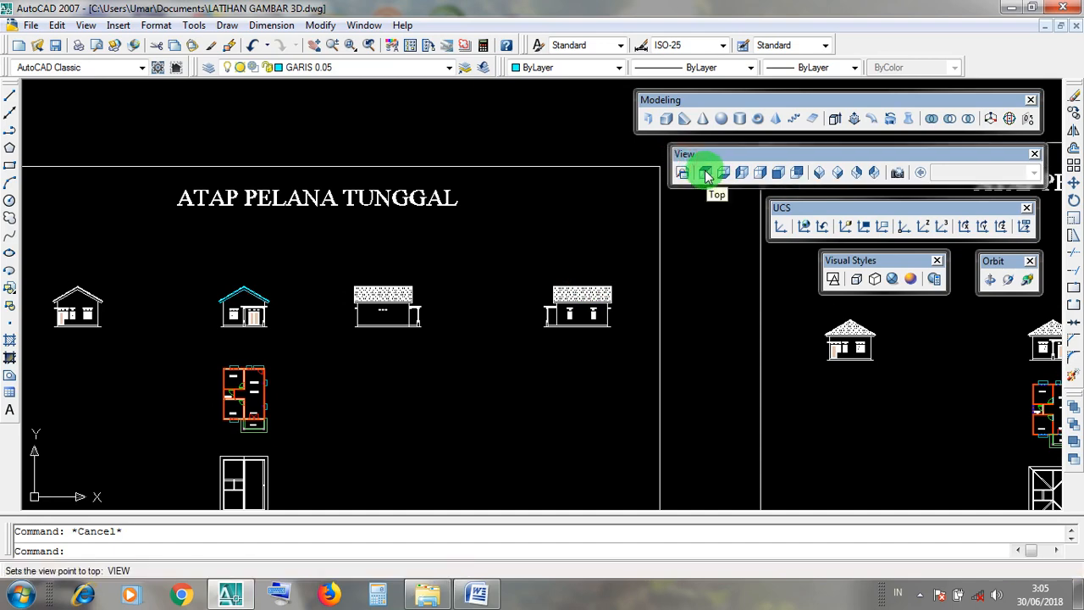
# Add a linear dimension above the tiled roof of the side elevation with the three small vents, spanning from one end edge to the other.
pyautogui.scroll(5, 380, 302)
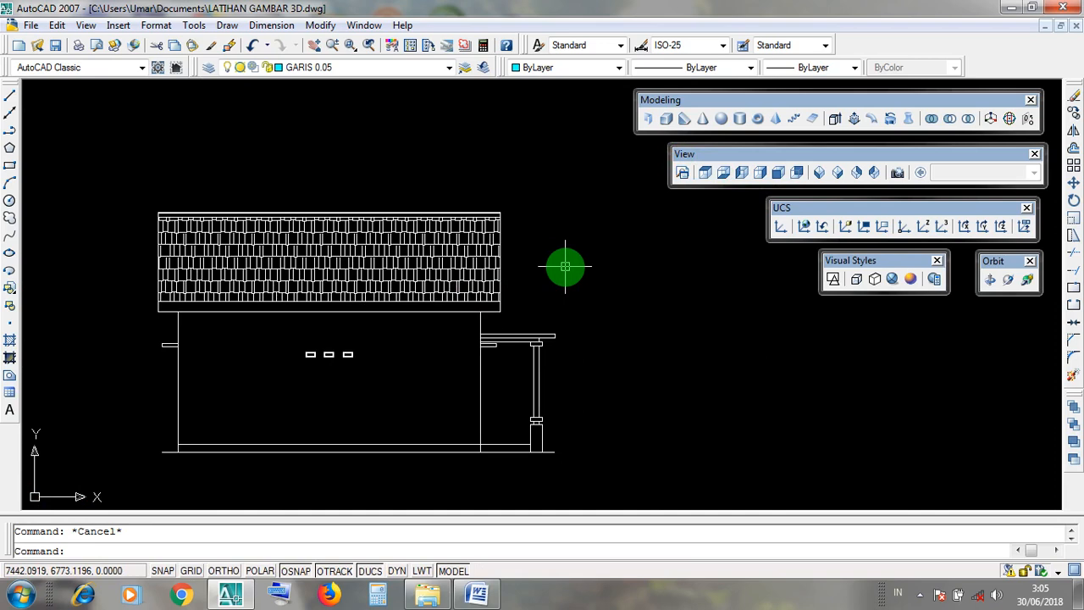
pyautogui.scroll(-5, 565, 267)
pyautogui.scroll(3, 564, 266)
pyautogui.moveTo(656, 260)
pyautogui.mouseDown(button='middle')
pyautogui.moveTo(629, 293)
pyautogui.moveTo(531, 354)
pyautogui.mouseUp(button='middle')
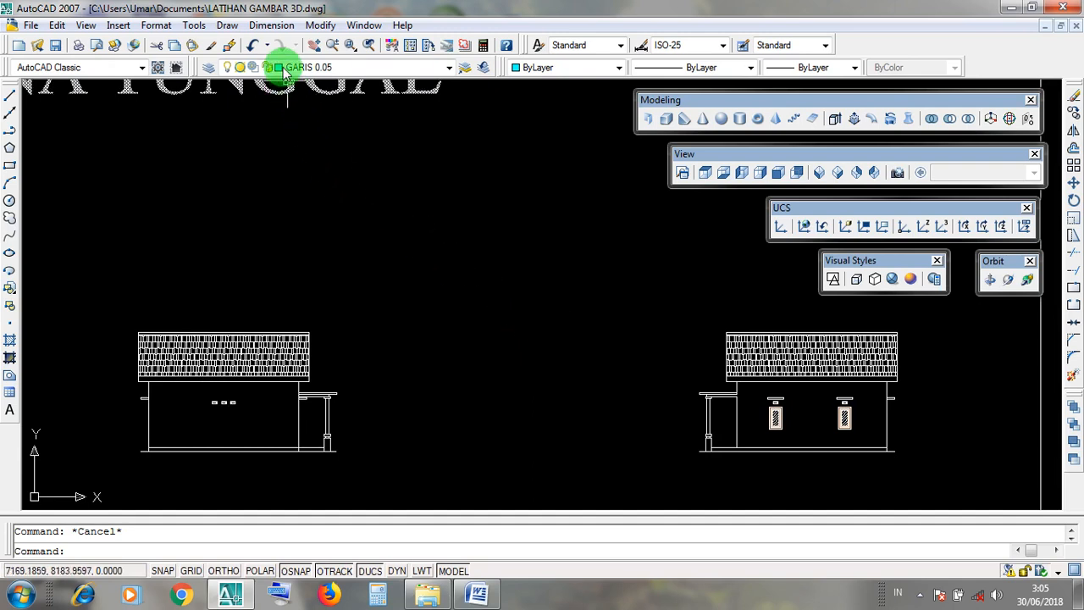
pyautogui.click(272, 25)
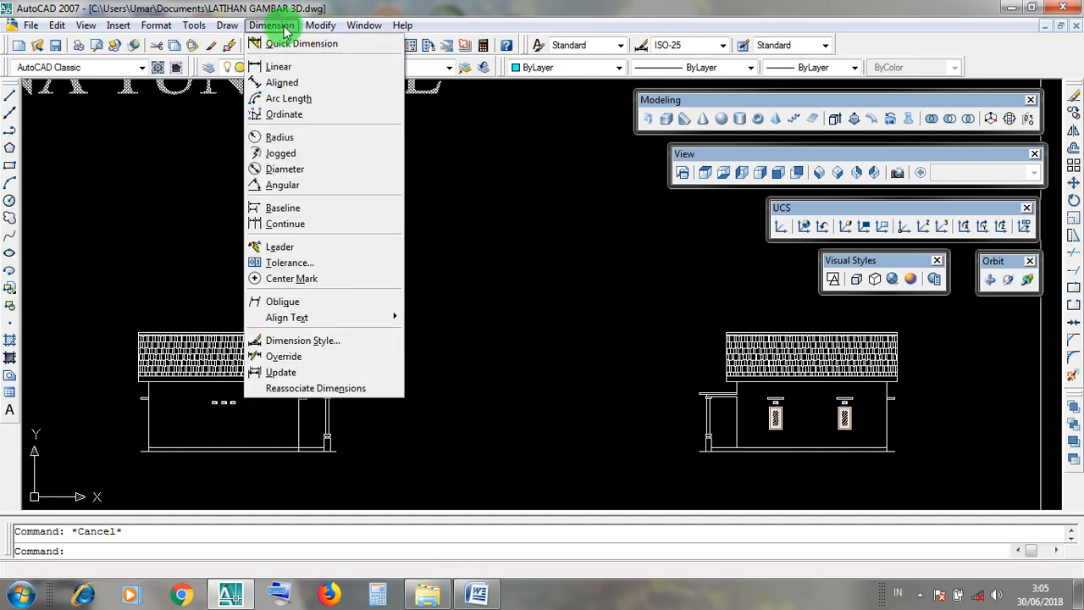
pyautogui.click(312, 74)
pyautogui.scroll(4, 216, 290)
pyautogui.moveTo(252, 279); pyautogui.dragTo(453, 154, button='middle')
pyautogui.scroll(-4, 625, 282)
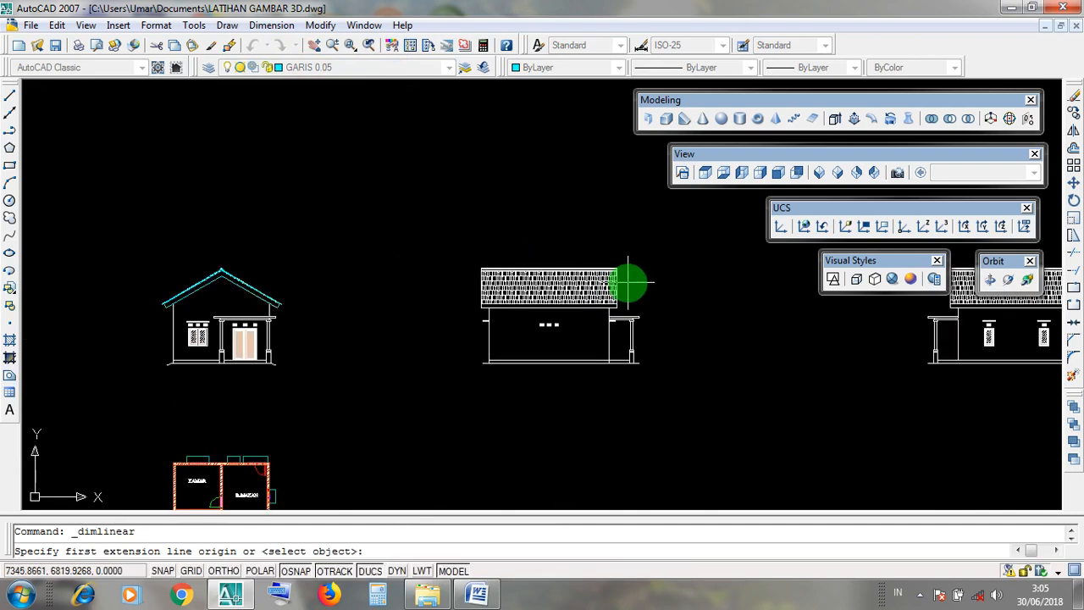
pyautogui.scroll(5, 623, 281)
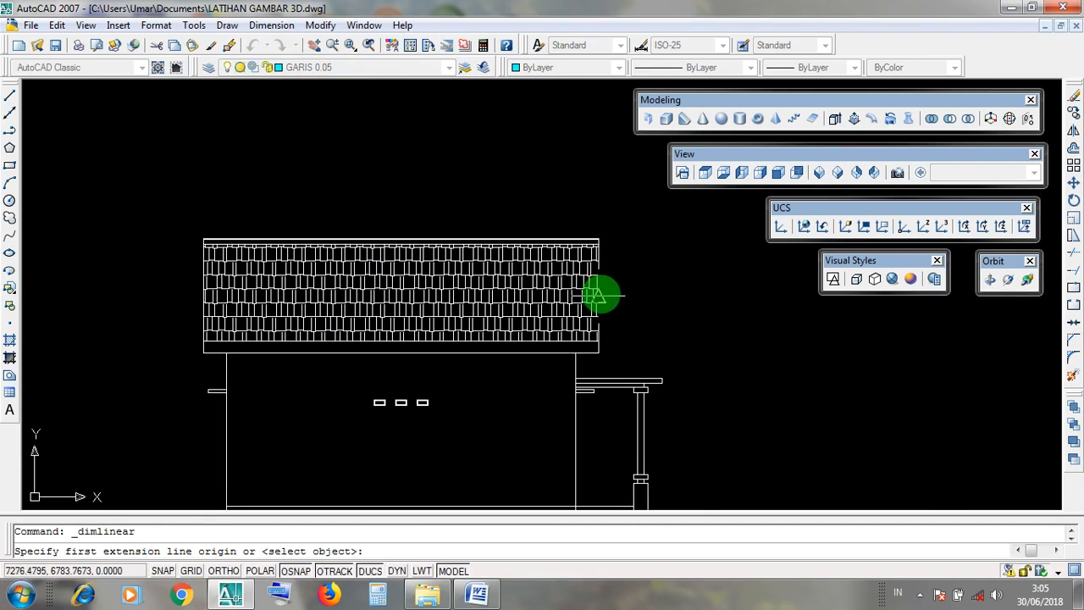
pyautogui.scroll(2, 599, 295)
pyautogui.click(599, 296)
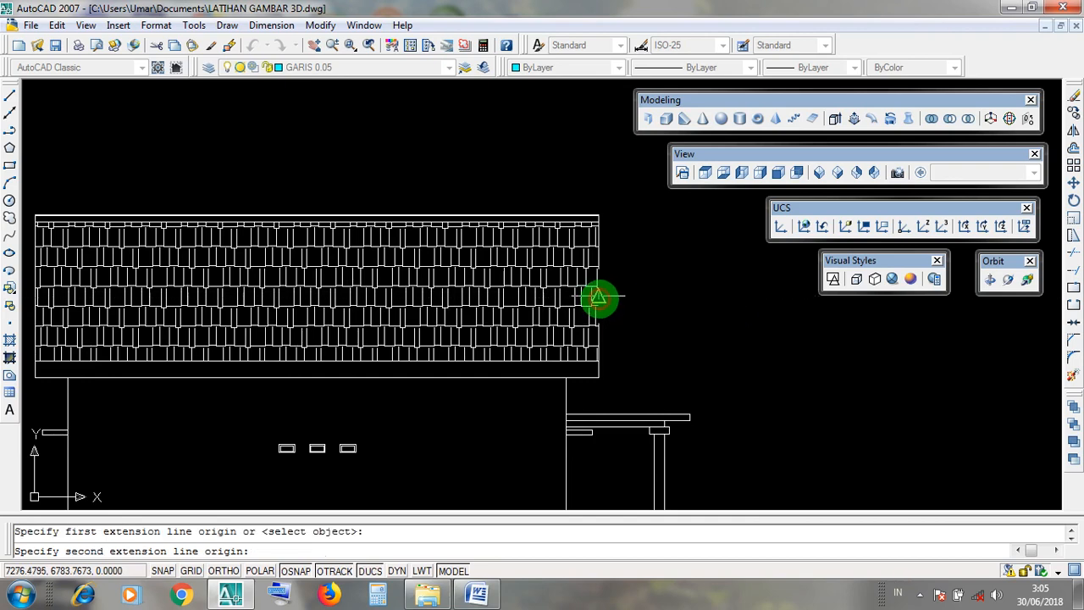
pyautogui.scroll(-2, 599, 296)
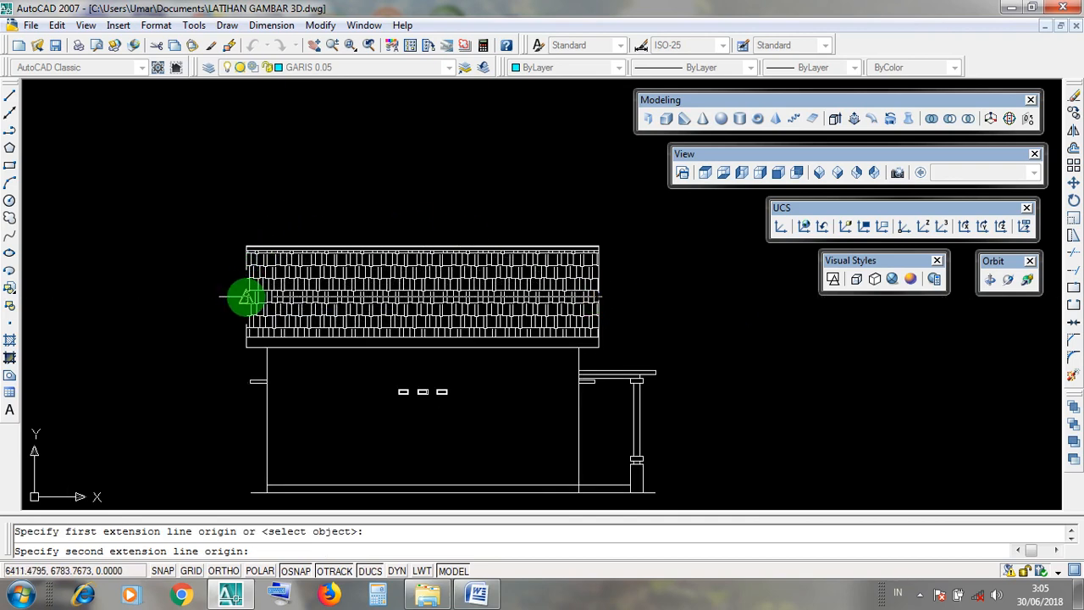
pyautogui.click(245, 296)
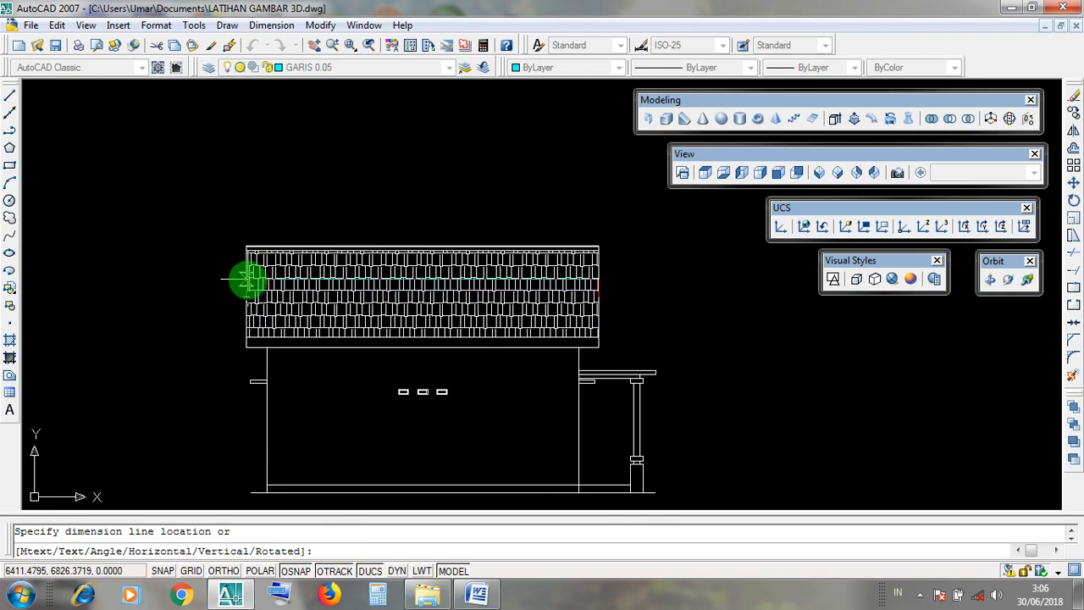
pyautogui.click(286, 191)
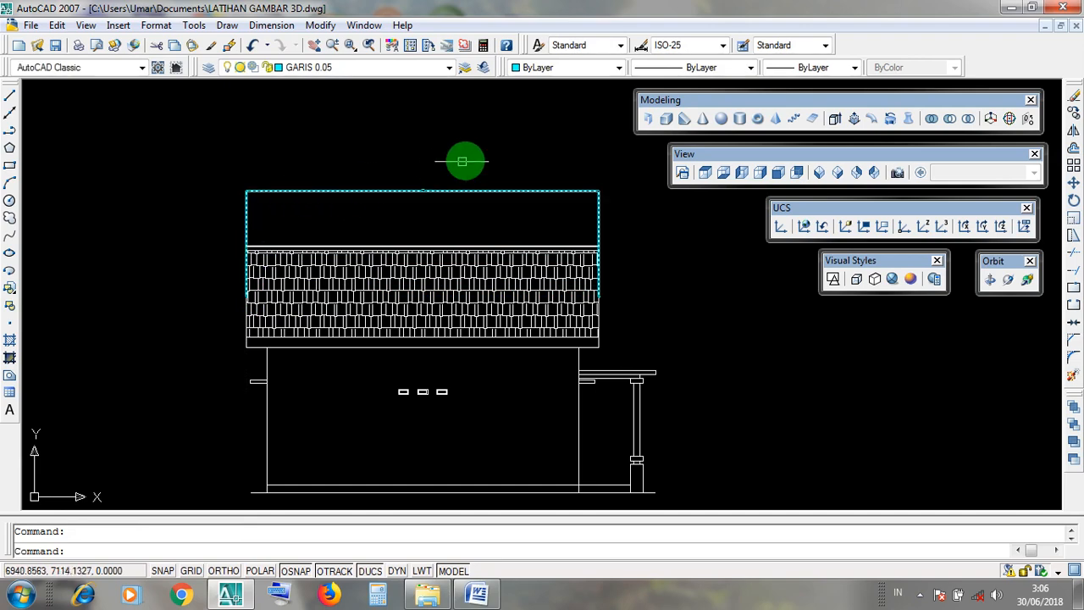
# Read the roof length on the new dimension above the side elevation.
pyautogui.scroll(4, 424, 189)
pyautogui.scroll(3, 428, 174)
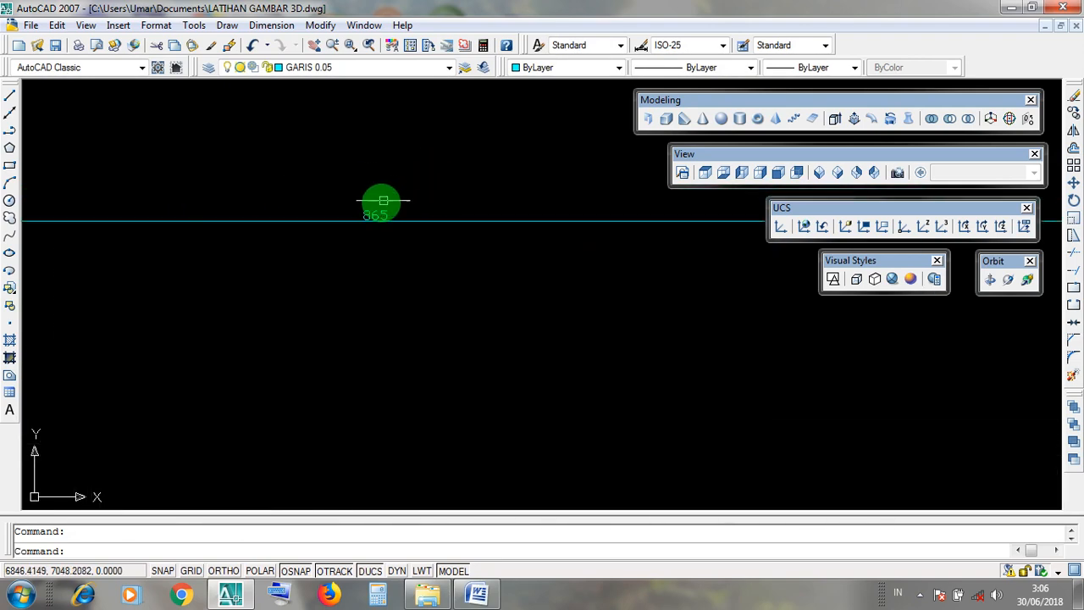
pyautogui.click(323, 194)
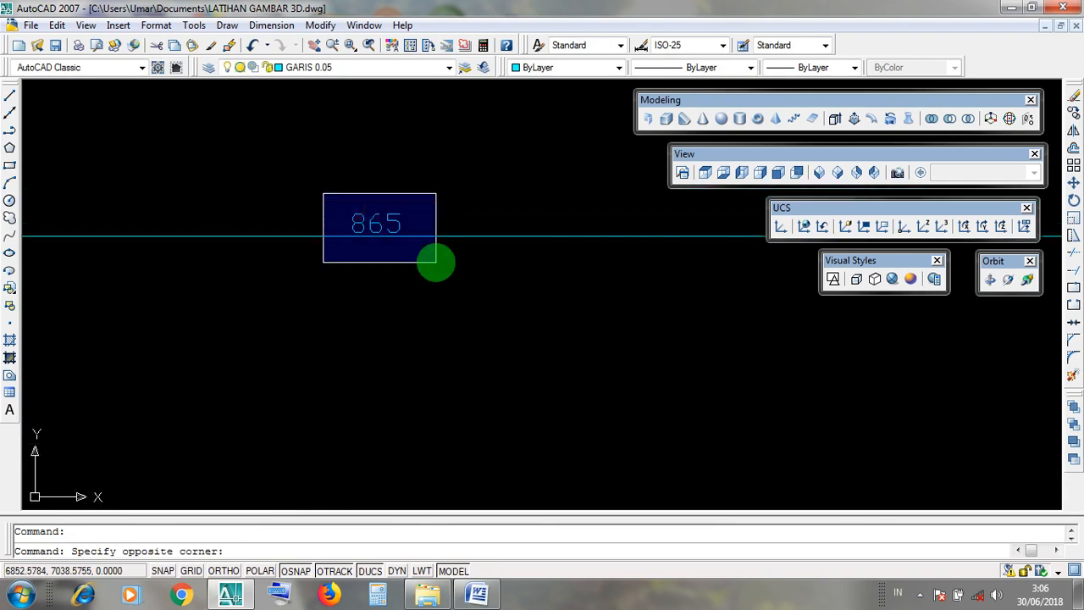
pyautogui.scroll(-6, 438, 263)
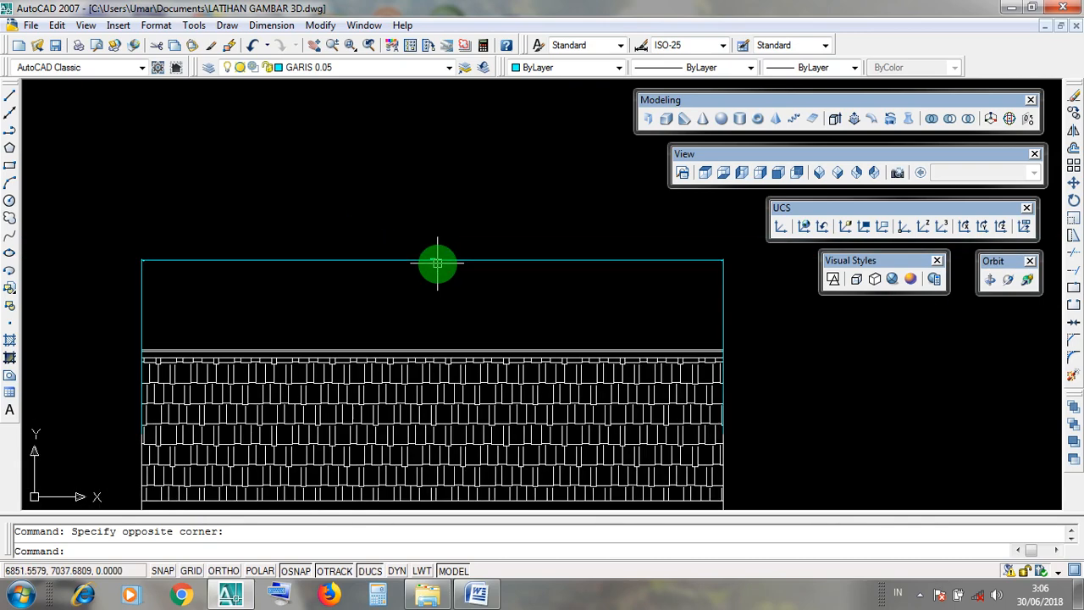
pyautogui.scroll(-2, 437, 263)
pyautogui.scroll(2, 619, 402)
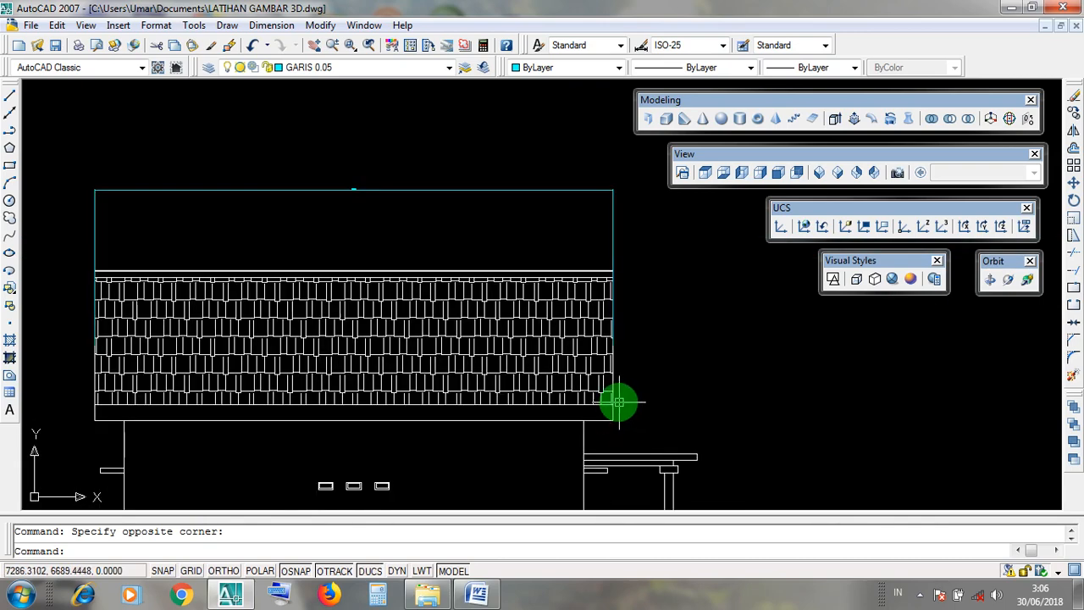
# Examine the roof's two end edges and the text of the linear dimension spanning them on the side elevation.
pyautogui.click(612, 386)
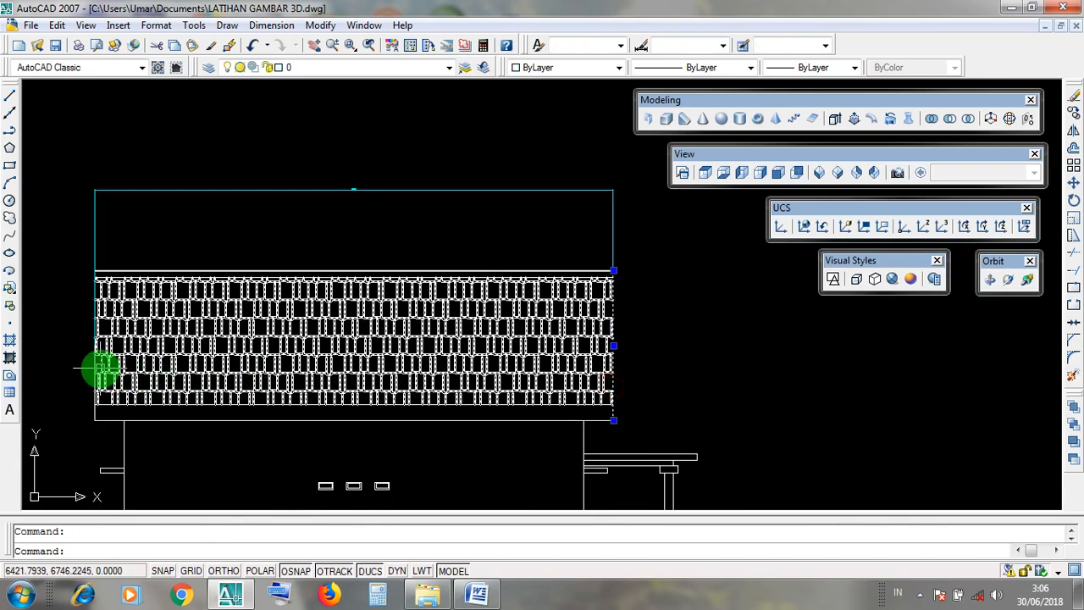
pyautogui.scroll(3, 346, 180)
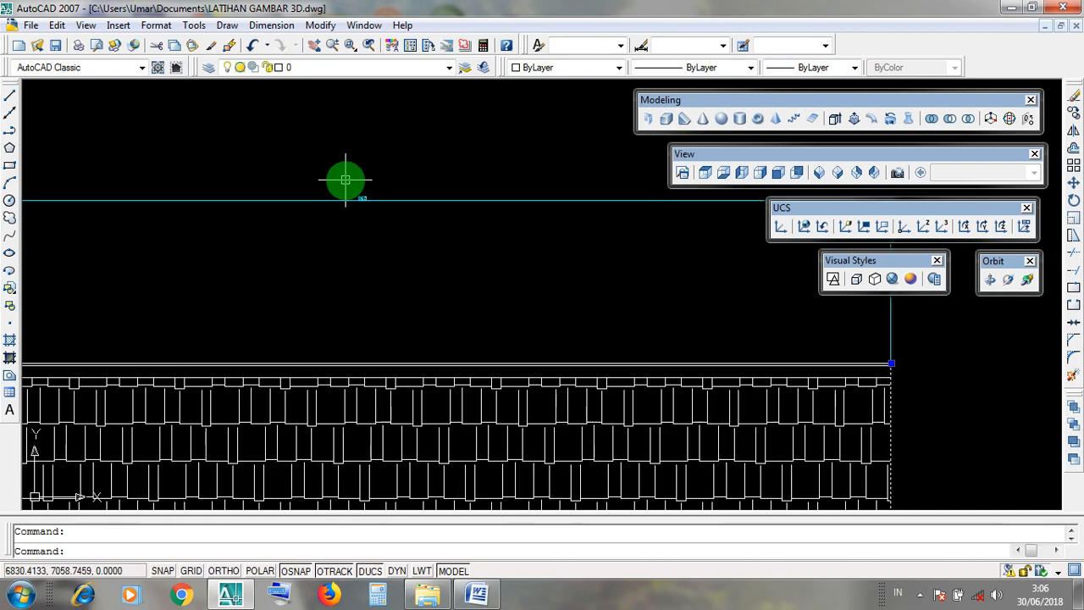
pyautogui.click(271, 25)
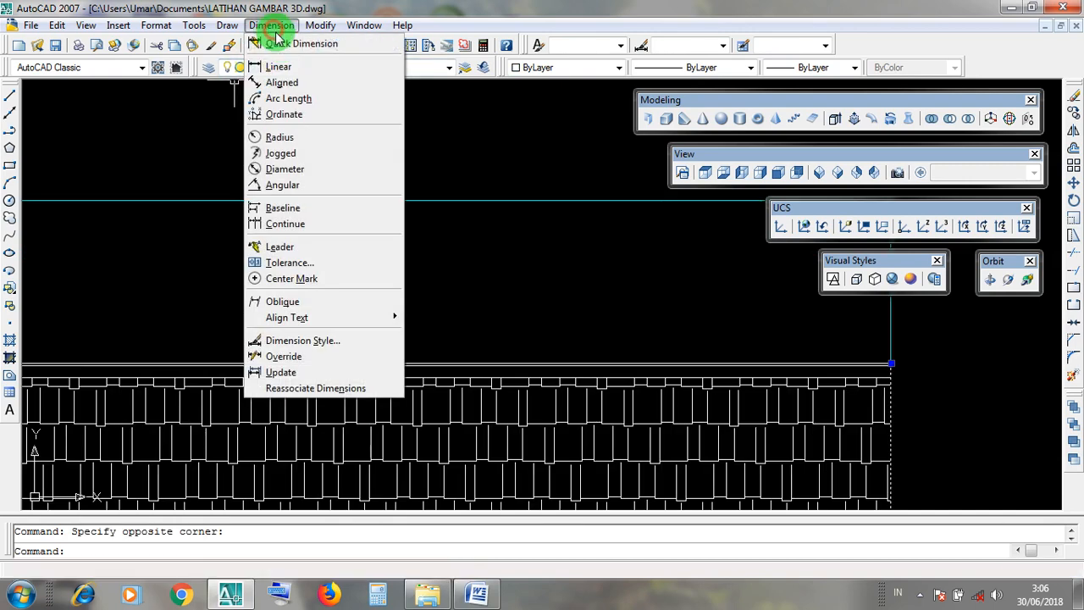
pyautogui.click(501, 183)
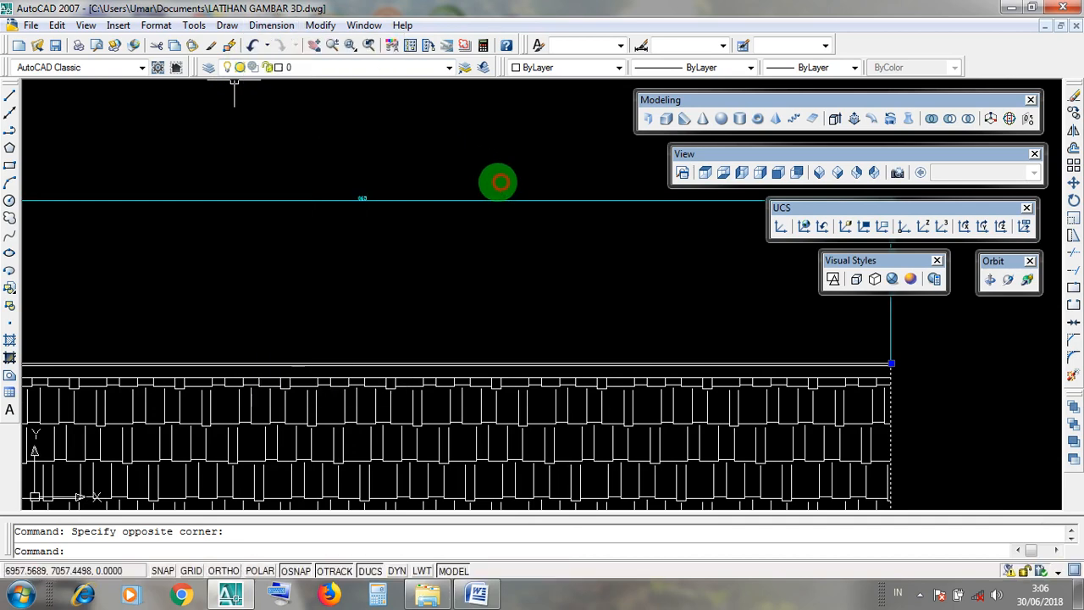
pyautogui.click(377, 186)
pyautogui.scroll(2, 363, 195)
pyautogui.scroll(2, 364, 195)
pyautogui.click(312, 178)
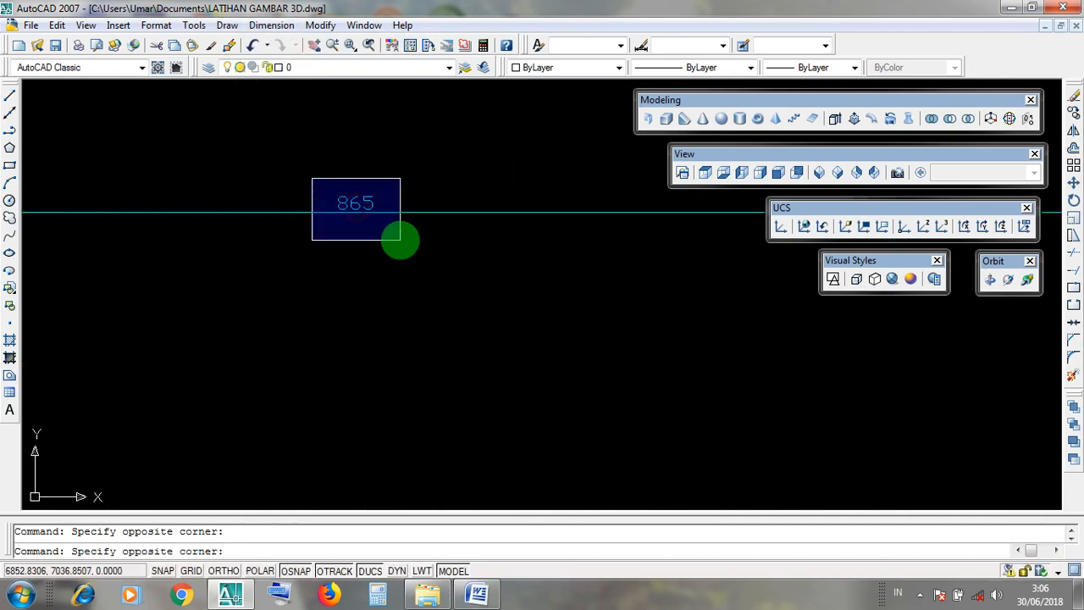
pyautogui.scroll(-4, 403, 243)
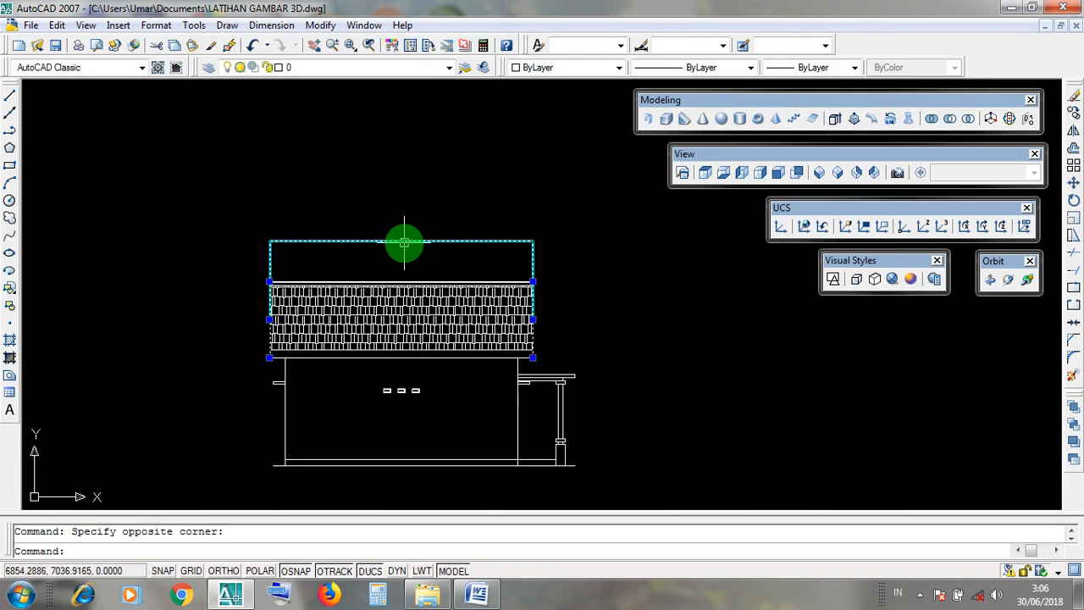
# Delete the linear dimension above the tiled roof of the side elevation.
pyautogui.press('Escape')
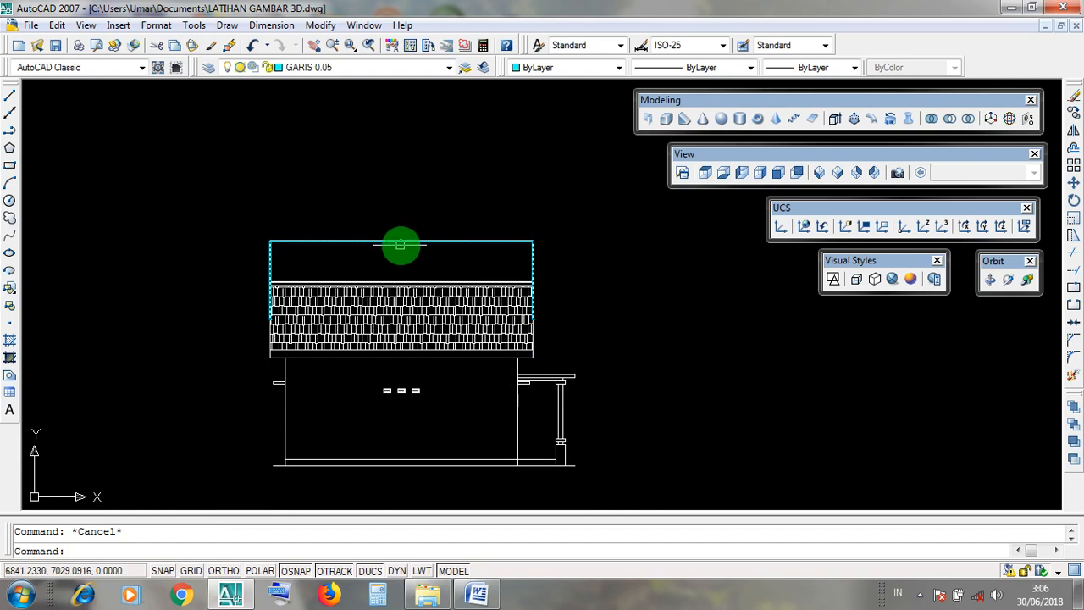
pyautogui.click(406, 241)
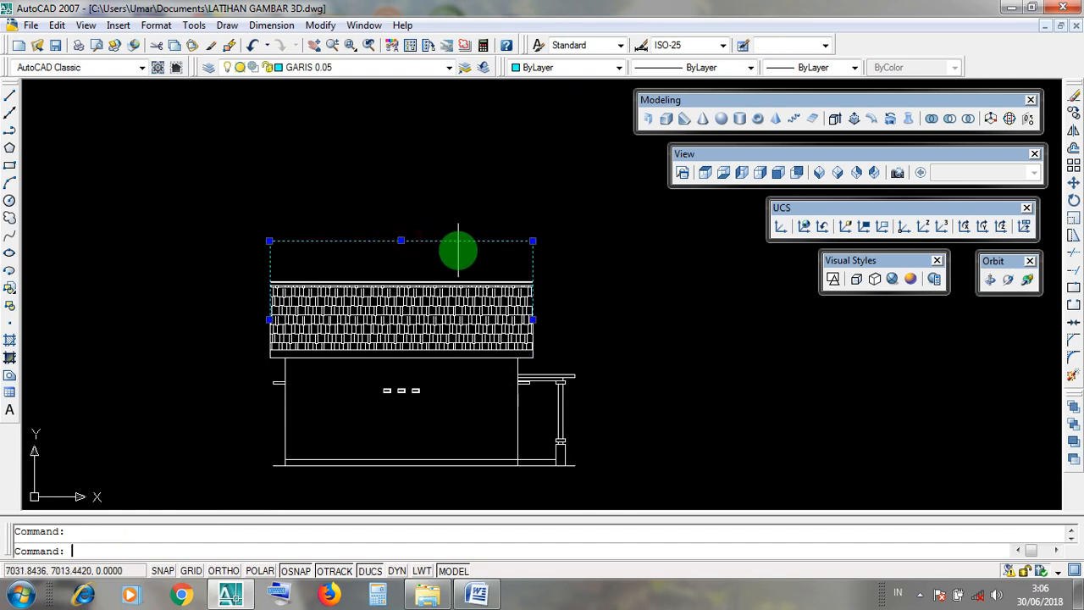
pyautogui.press('Delete')
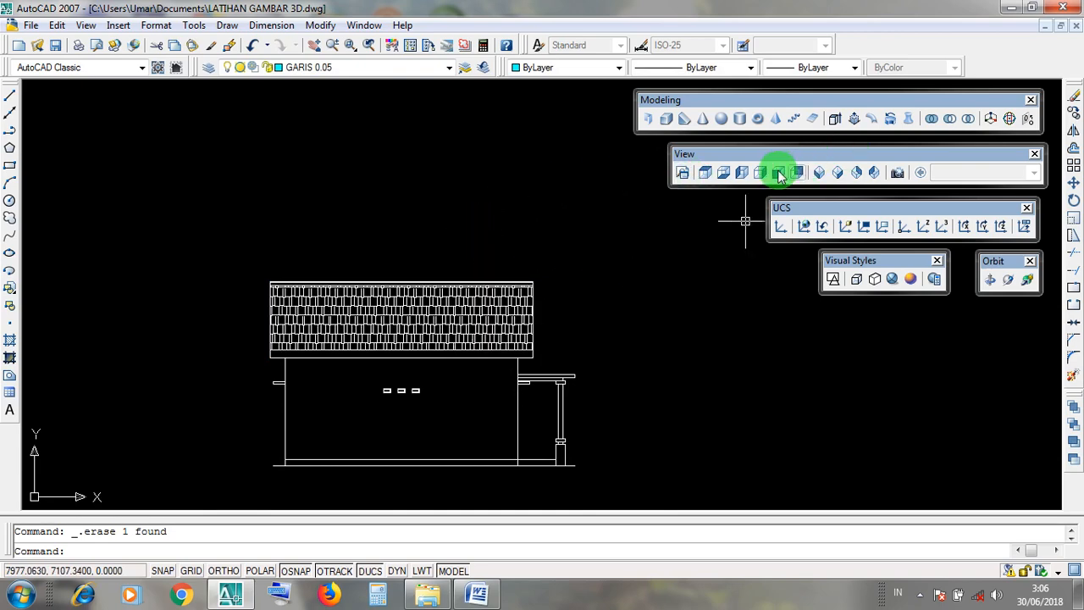
# Show the drawing in the southeast isometric view, with the front elevation and its cyan roof profiles in close-up.
pyautogui.click(839, 173)
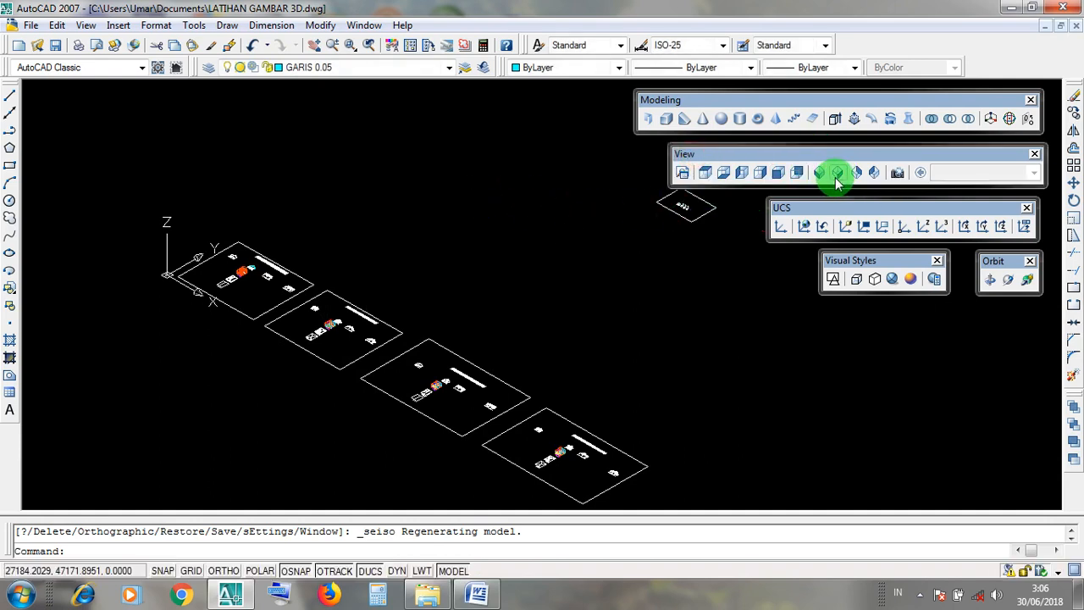
pyautogui.scroll(6, 238, 267)
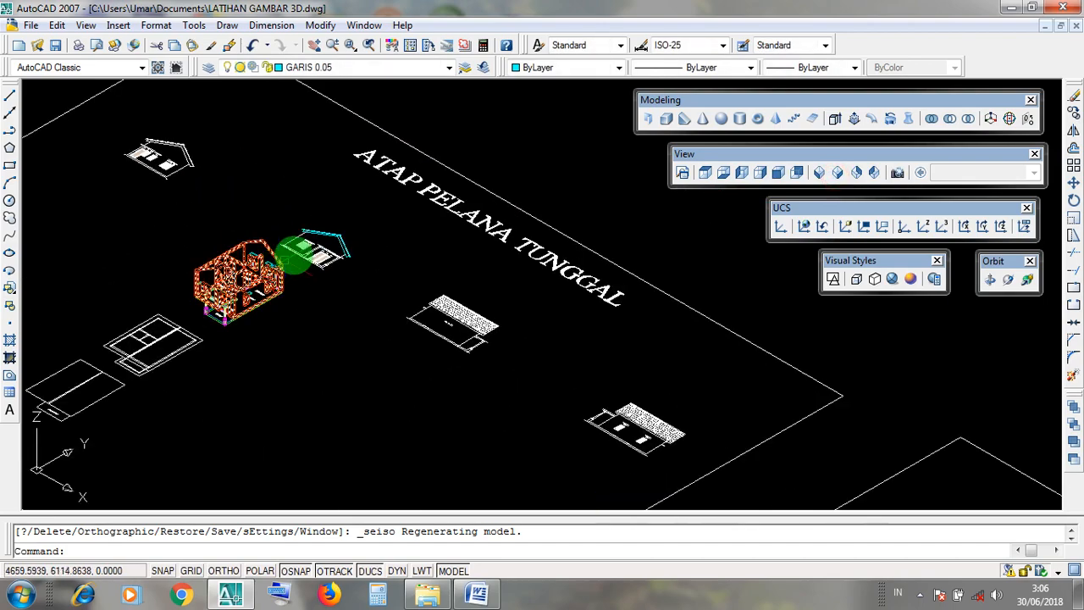
pyautogui.scroll(6, 294, 256)
pyautogui.scroll(-5, 314, 240)
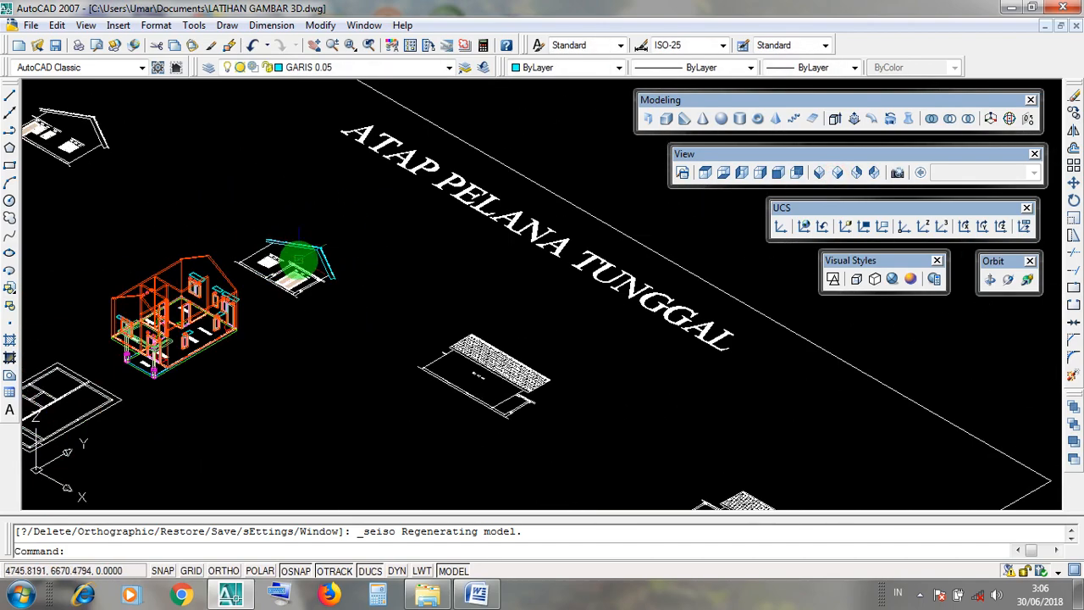
pyautogui.scroll(5, 293, 251)
# Examine the roof slab, covering and ridge cap outlines on the front elevation as profiles for the Extrude tool.
pyautogui.click(322, 227)
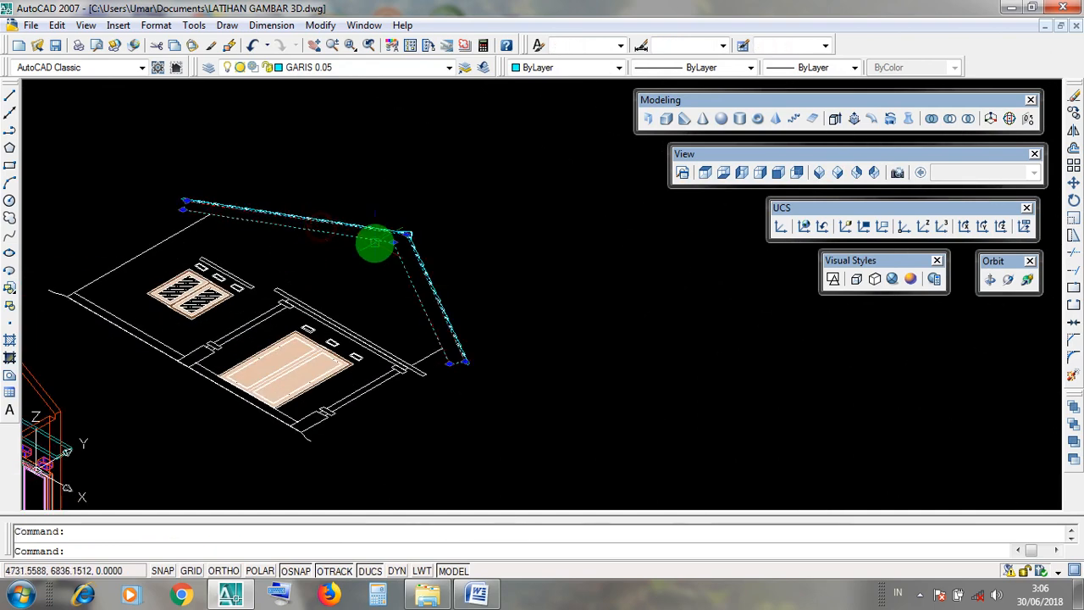
pyautogui.scroll(3, 398, 241)
pyautogui.scroll(2, 462, 256)
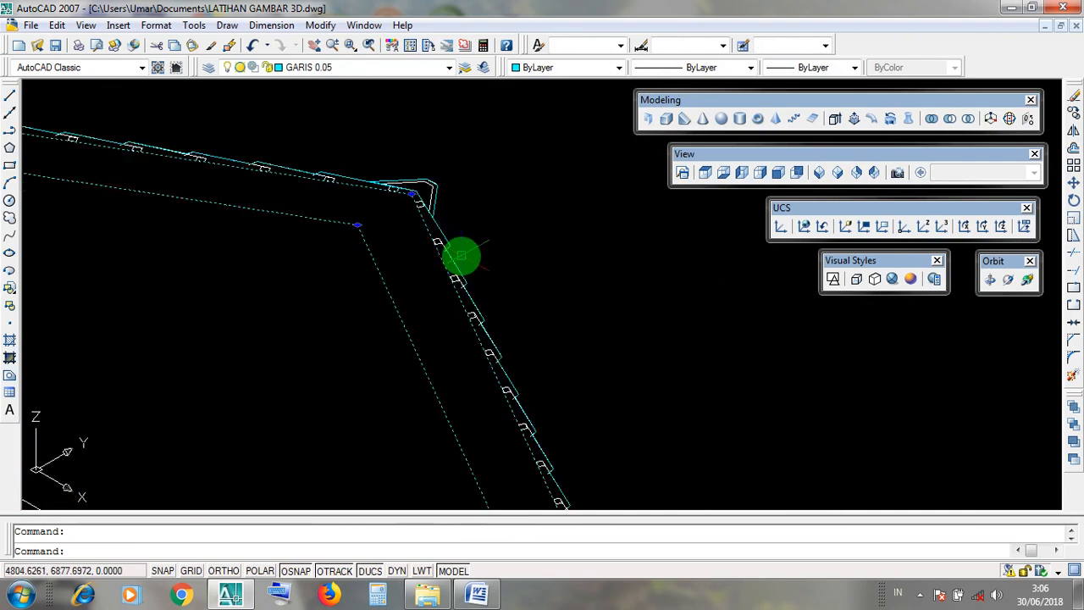
pyautogui.click(444, 230)
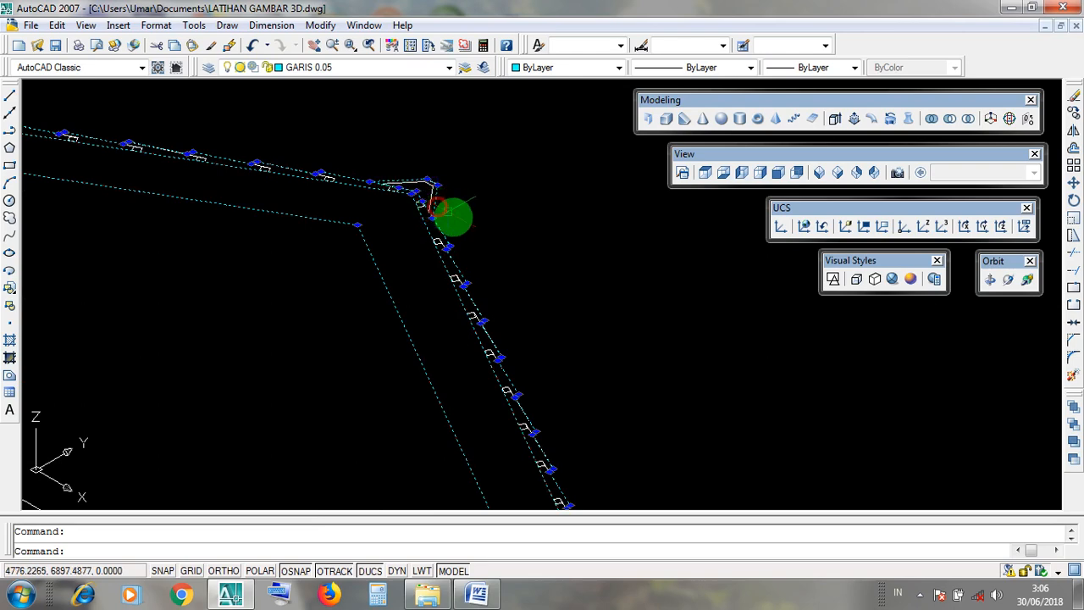
pyautogui.press('Escape')
pyautogui.scroll(-4, 452, 230)
pyautogui.click(455, 252)
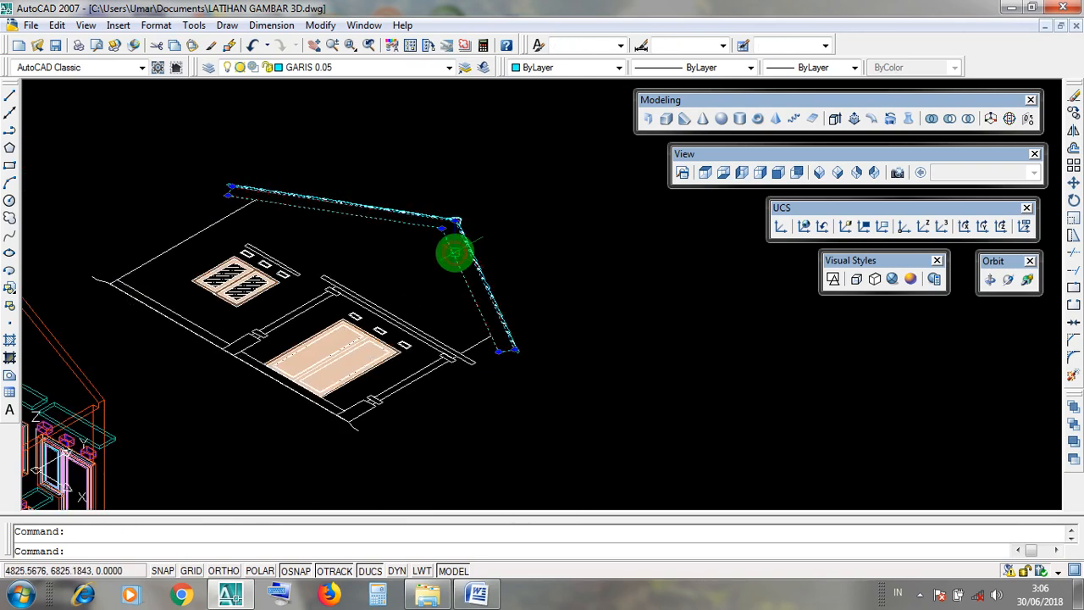
pyautogui.press('Escape')
pyautogui.click(455, 253)
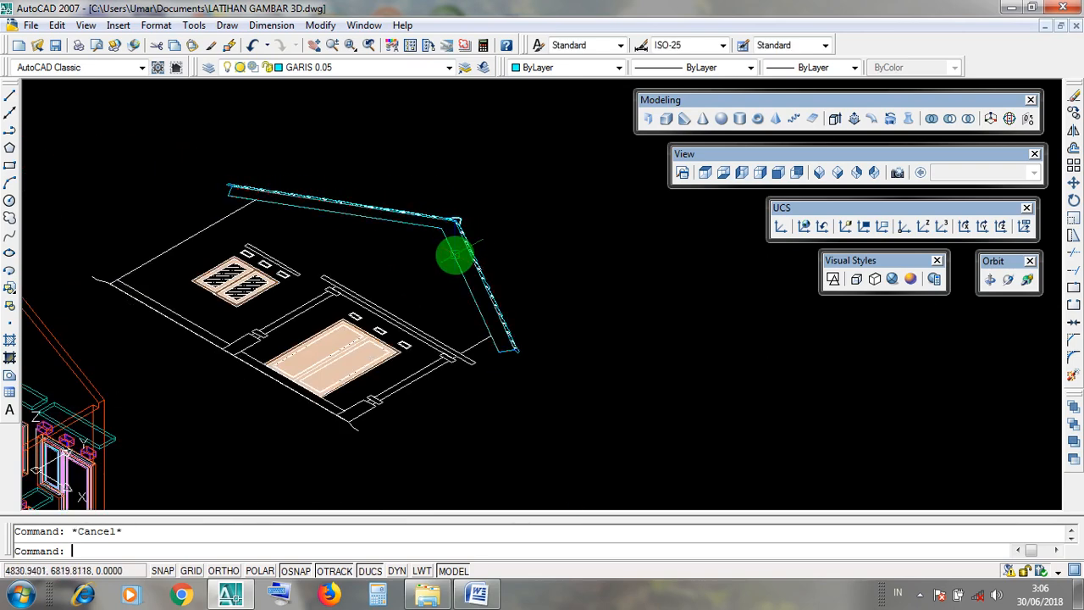
pyautogui.press('Escape')
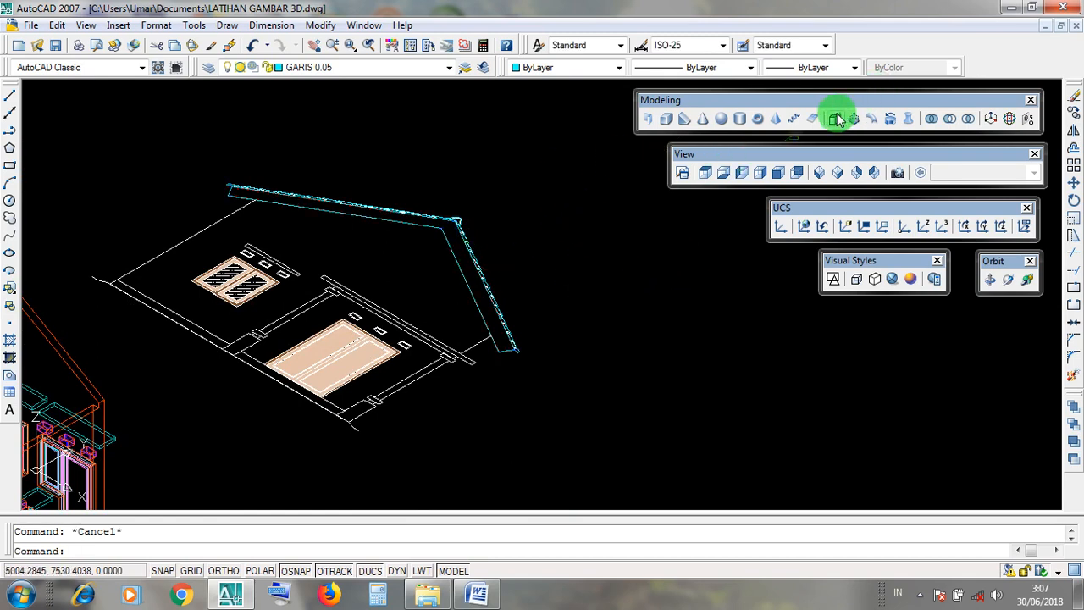
pyautogui.moveTo(713, 102); pyautogui.dragTo(714, 102)
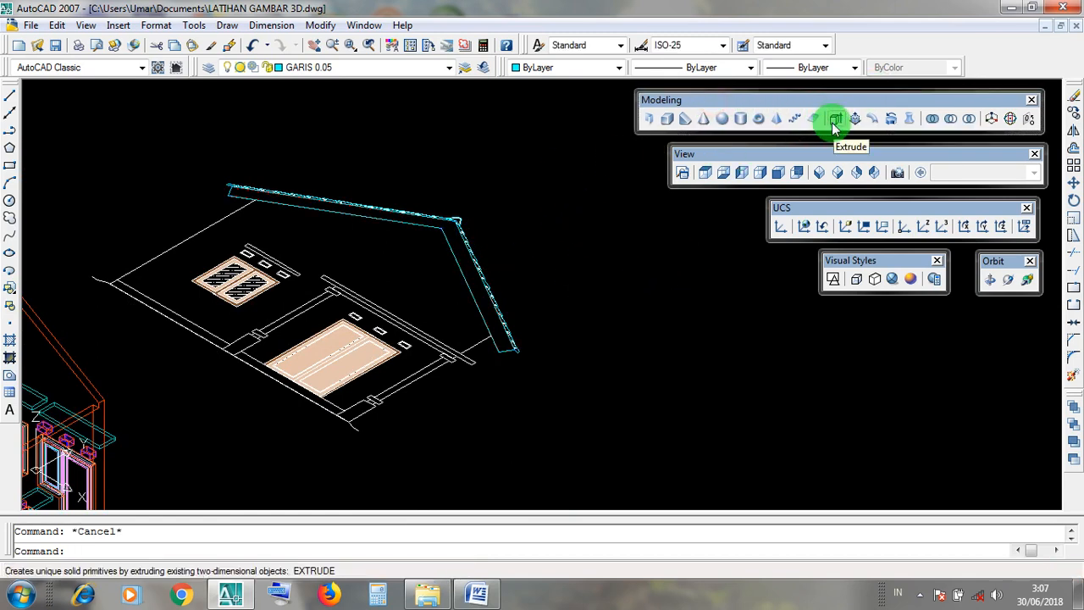
# Switch to Word and review the EXTRUDE notes on extruding solid 2D objects with a given size.
pyautogui.click(1010, 10)
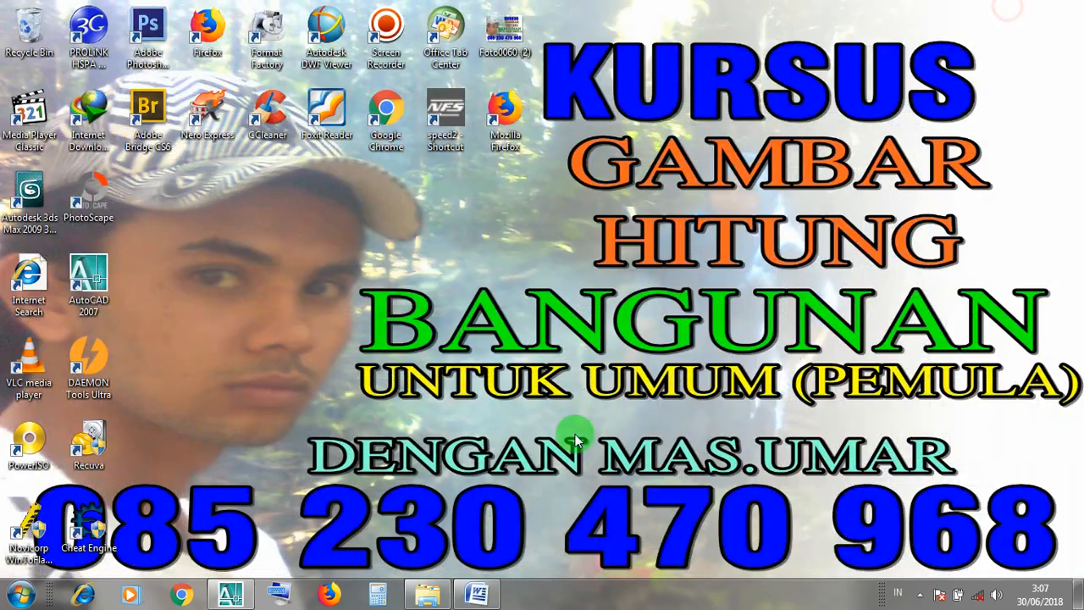
pyautogui.click(477, 595)
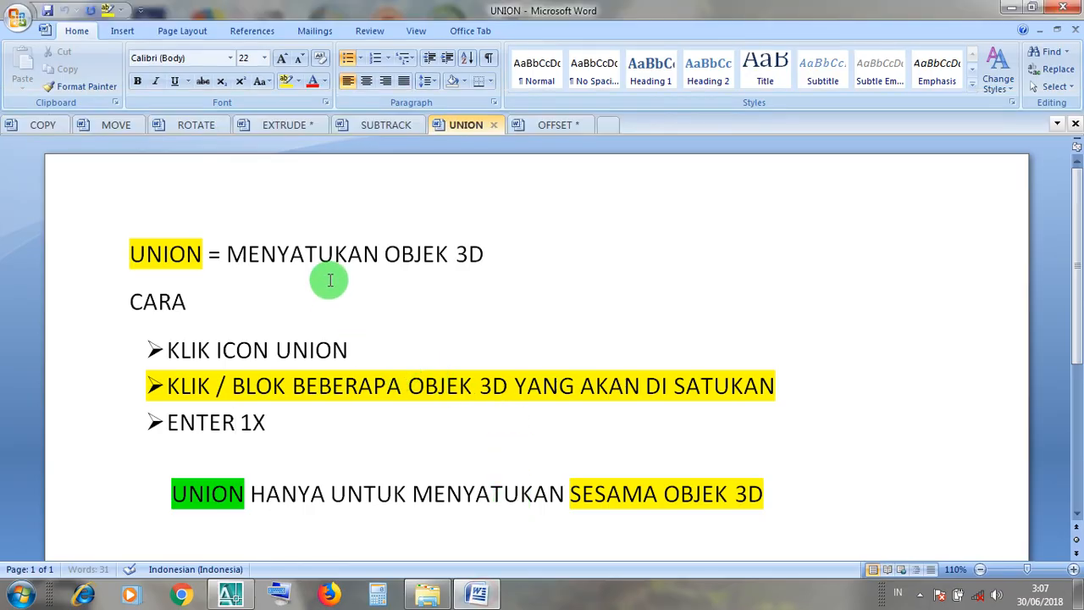
pyautogui.click(285, 125)
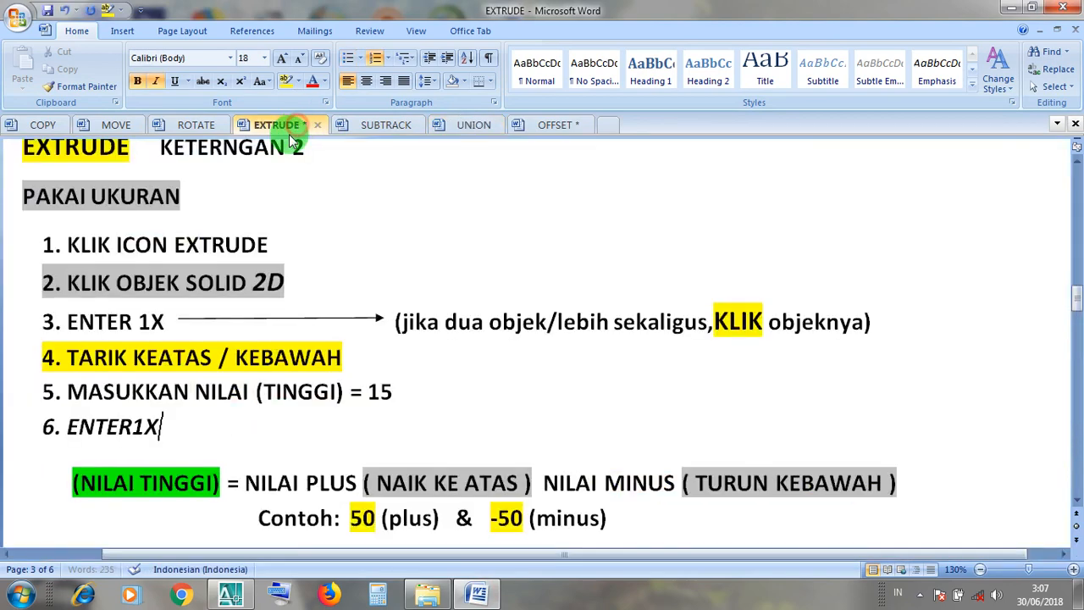
pyautogui.moveTo(268, 241); pyautogui.dragTo(48, 256)
pyautogui.click(156, 282)
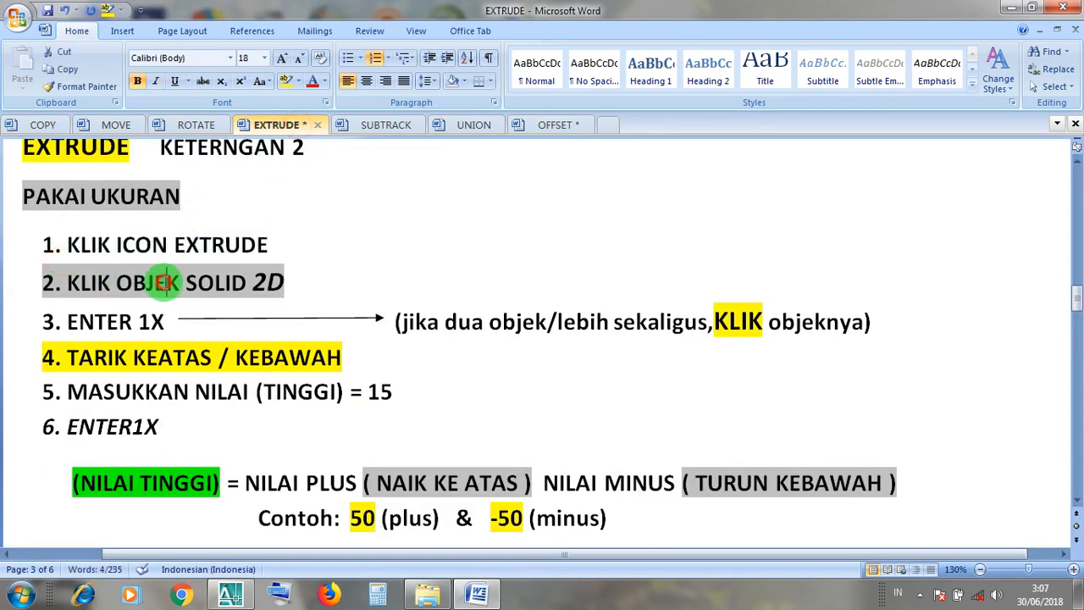
pyautogui.moveTo(276, 288); pyautogui.dragTo(81, 305)
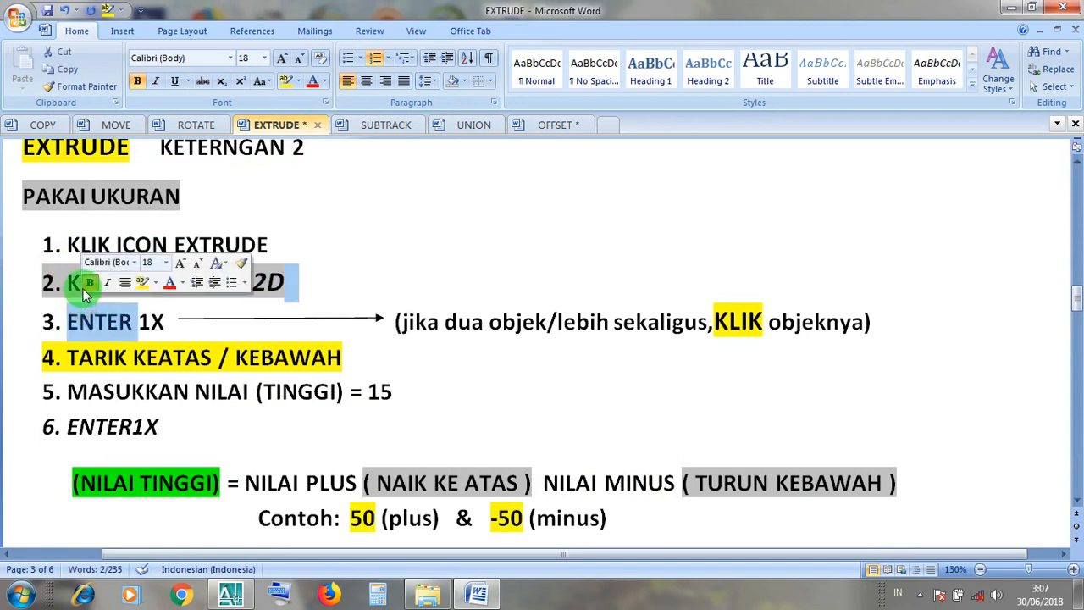
pyautogui.click(73, 285)
pyautogui.click(103, 325)
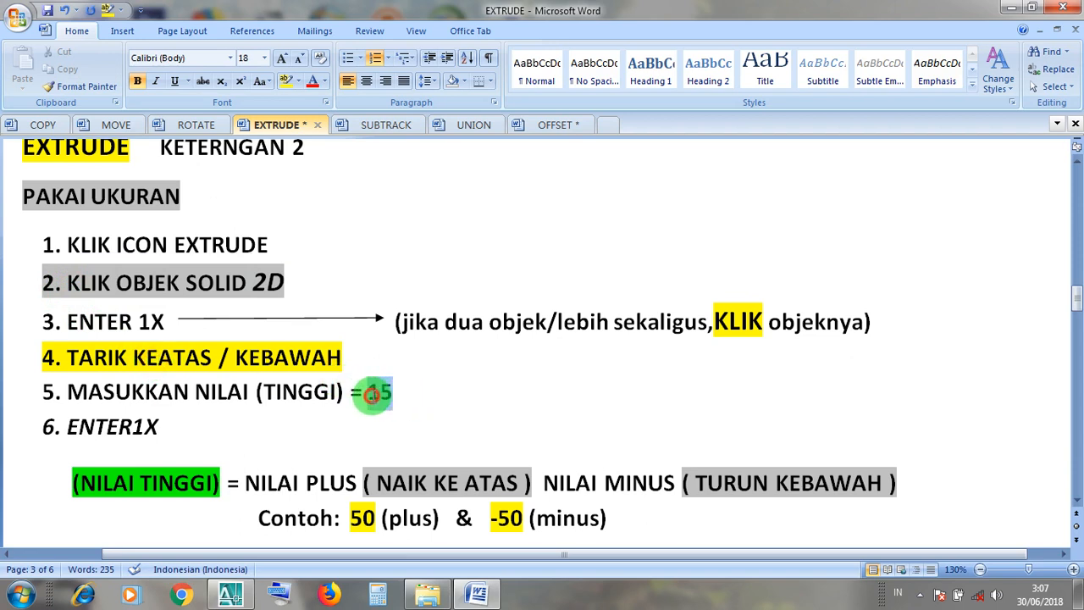
# Set the height value in step 5 of the EXTRUDE notes to 865 and return to the AutoCAD drawing.
pyautogui.doubleClick(373, 394)
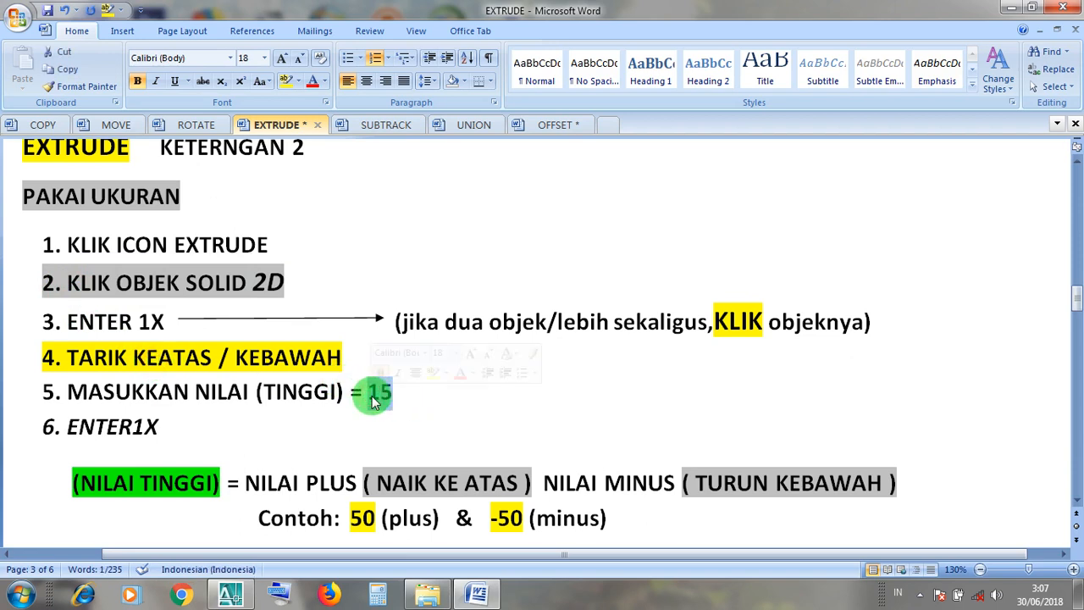
pyautogui.write('86')
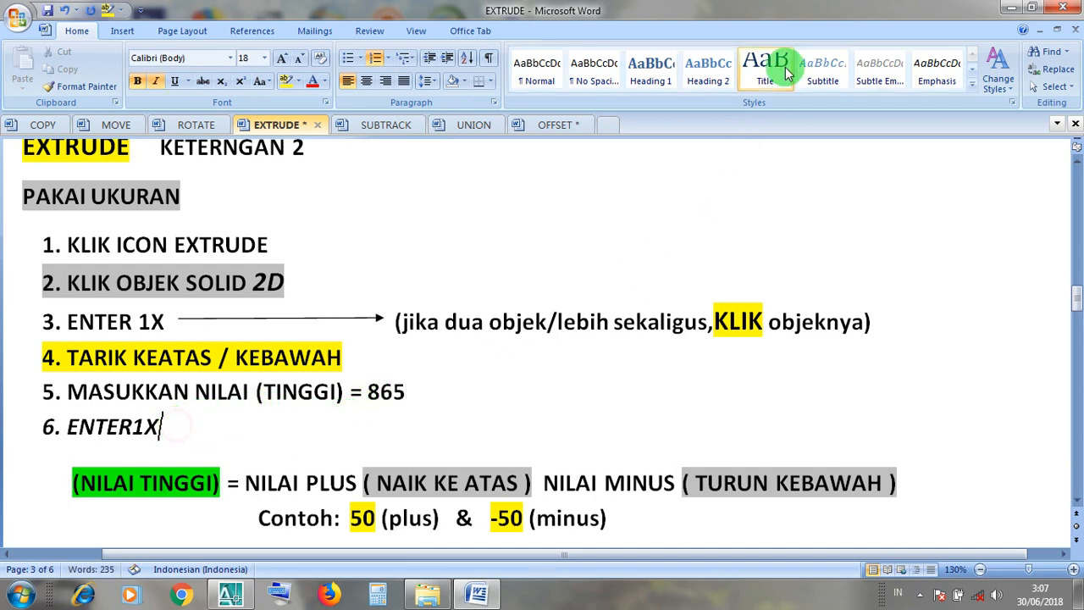
pyautogui.click(1010, 10)
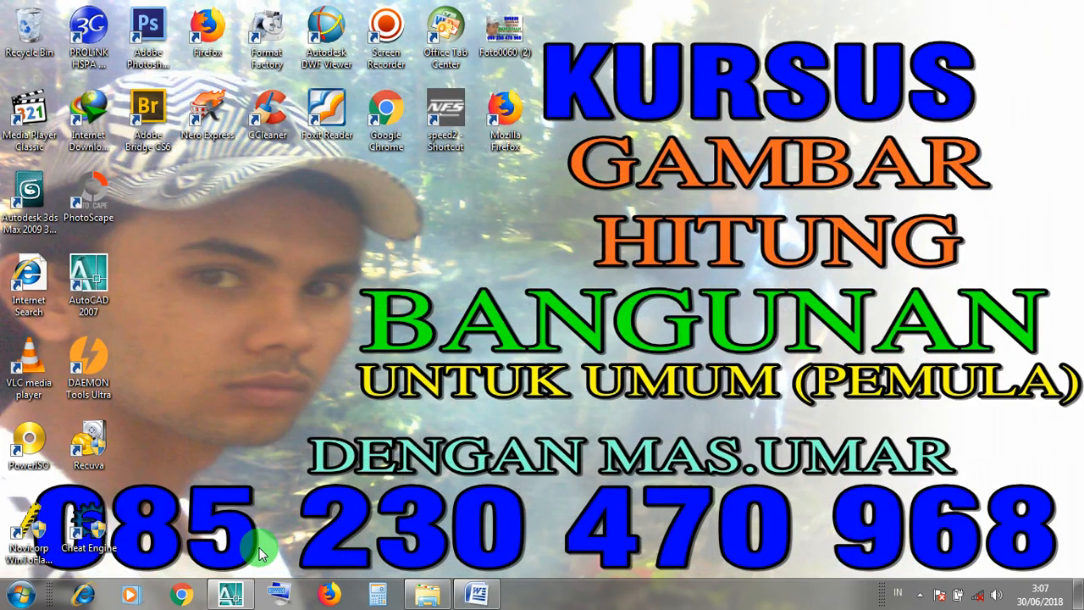
pyautogui.click(225, 597)
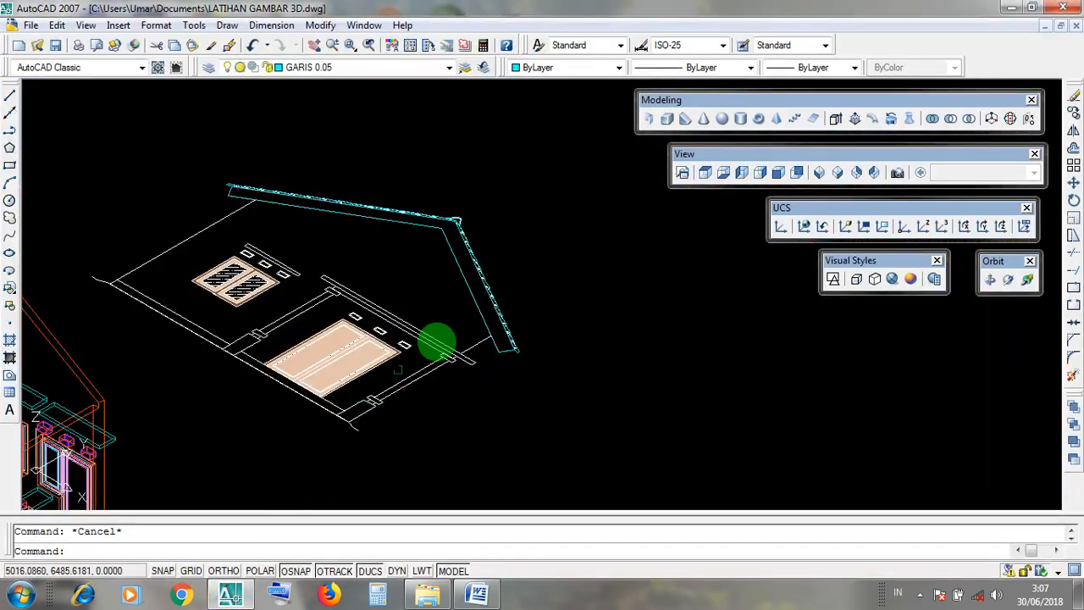
# Examine the roof slab outline below the covering on the front elevation and locate the Extrude tool for it.
pyautogui.moveTo(630, 260); pyautogui.dragTo(621, 294, button='middle')
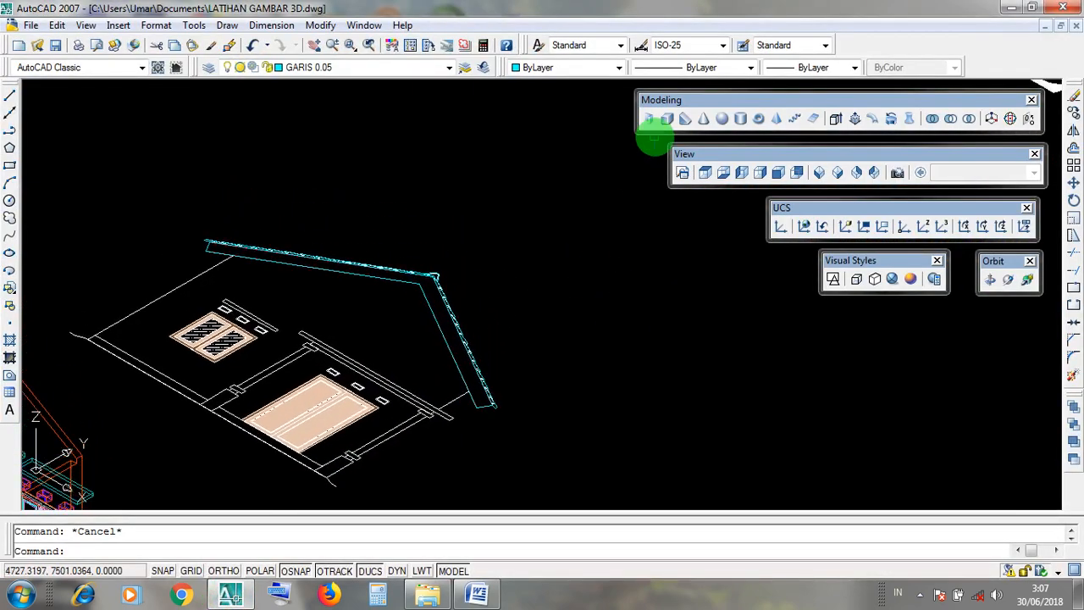
pyautogui.scroll(-6, 518, 273)
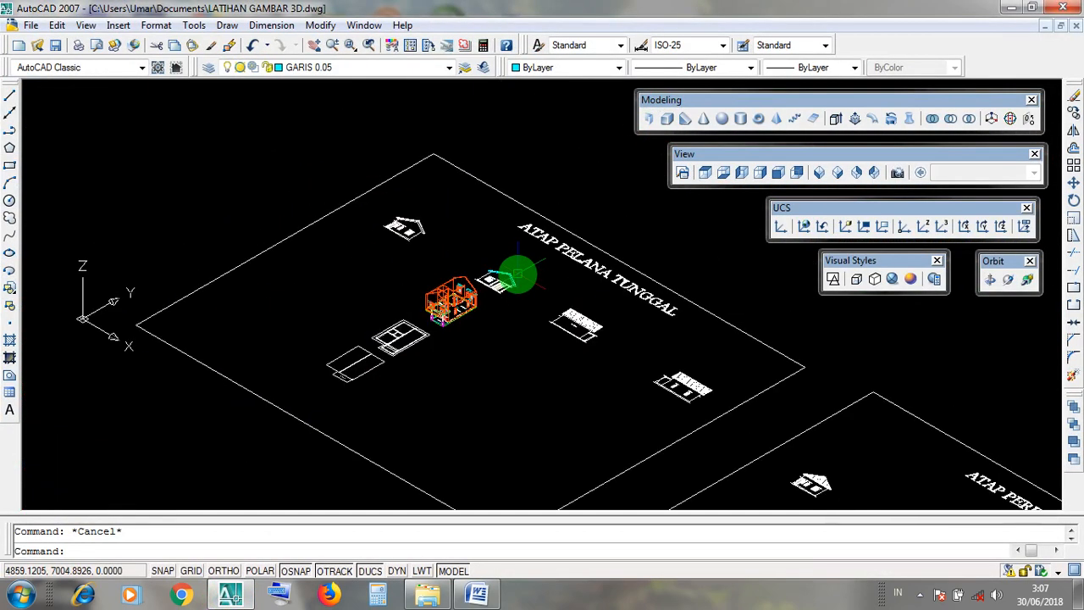
pyautogui.scroll(2, 518, 274)
pyautogui.scroll(4, 517, 273)
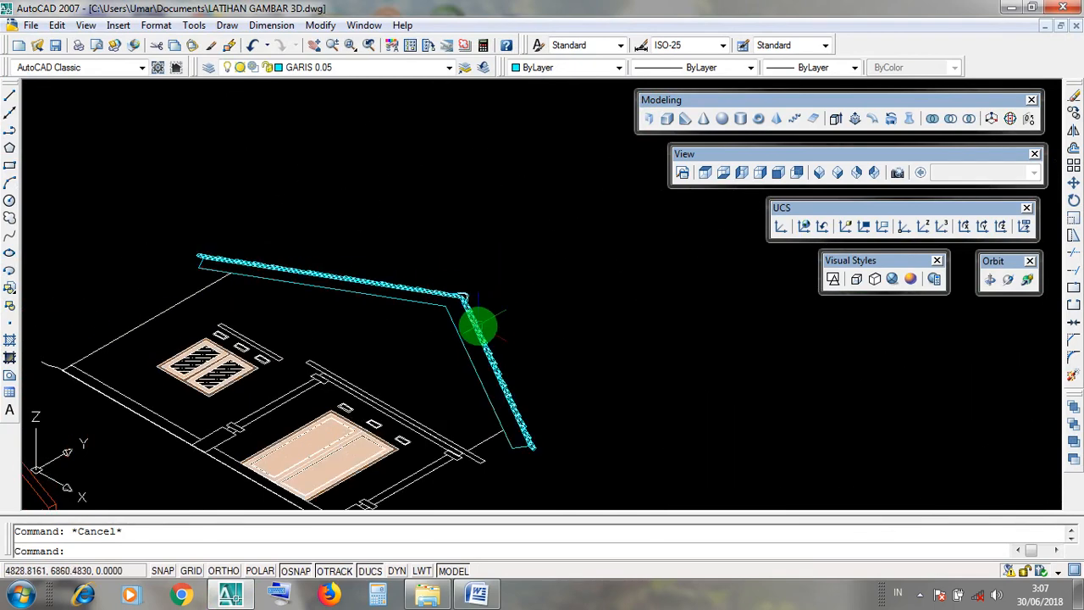
pyautogui.click(461, 345)
pyautogui.press('Escape')
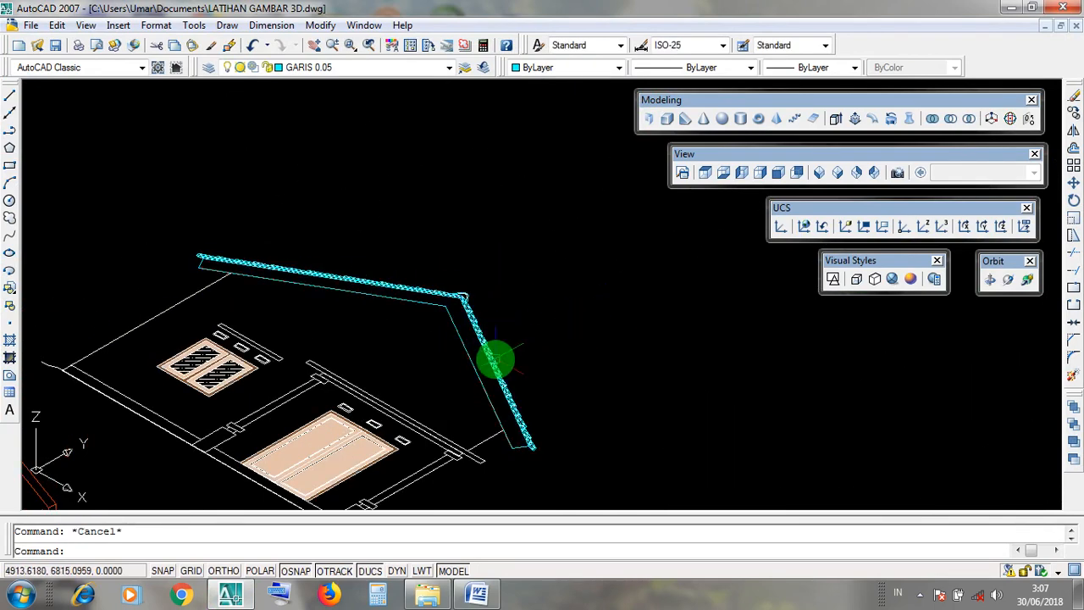
pyautogui.click(473, 367)
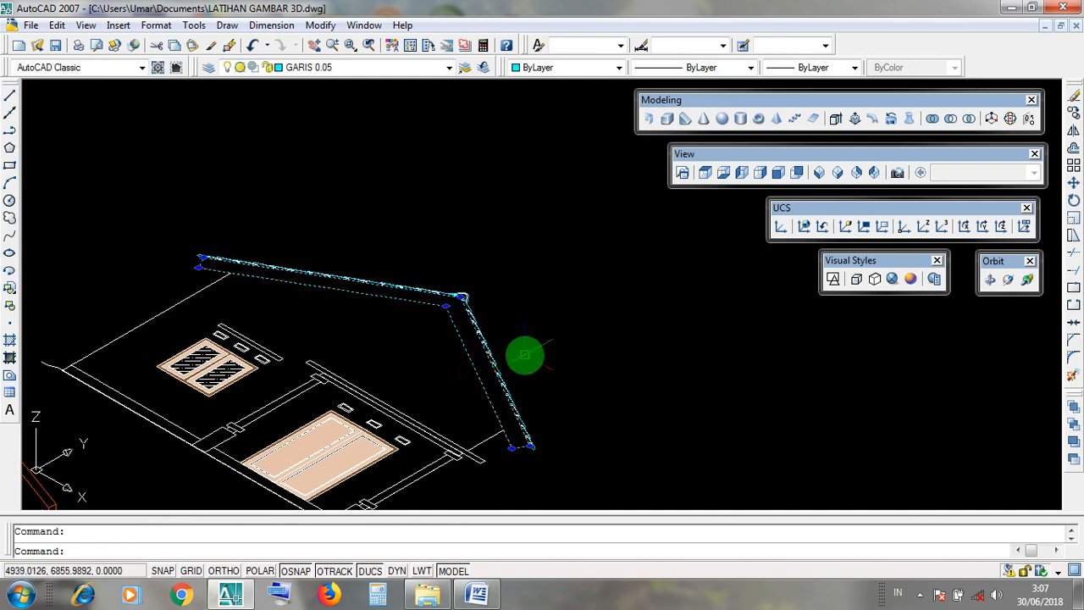
pyautogui.press('Escape')
pyautogui.moveTo(664, 100); pyautogui.dragTo(665, 100)
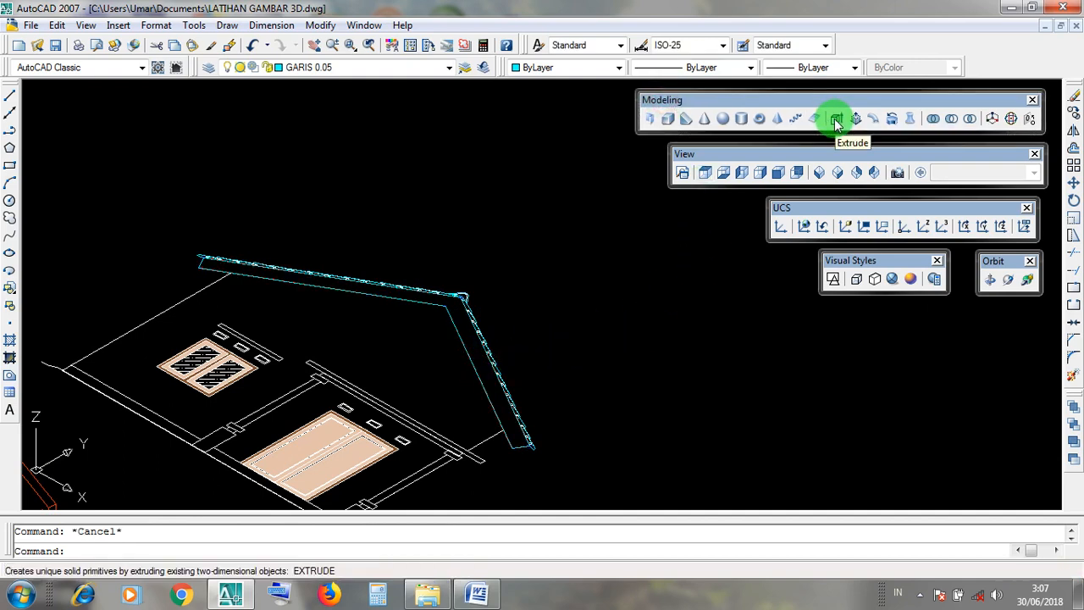
# Extrude the roof slab outline below the covering on the front elevation to a height of 865.
pyautogui.click(836, 119)
pyautogui.moveTo(707, 102); pyautogui.dragTo(688, 101)
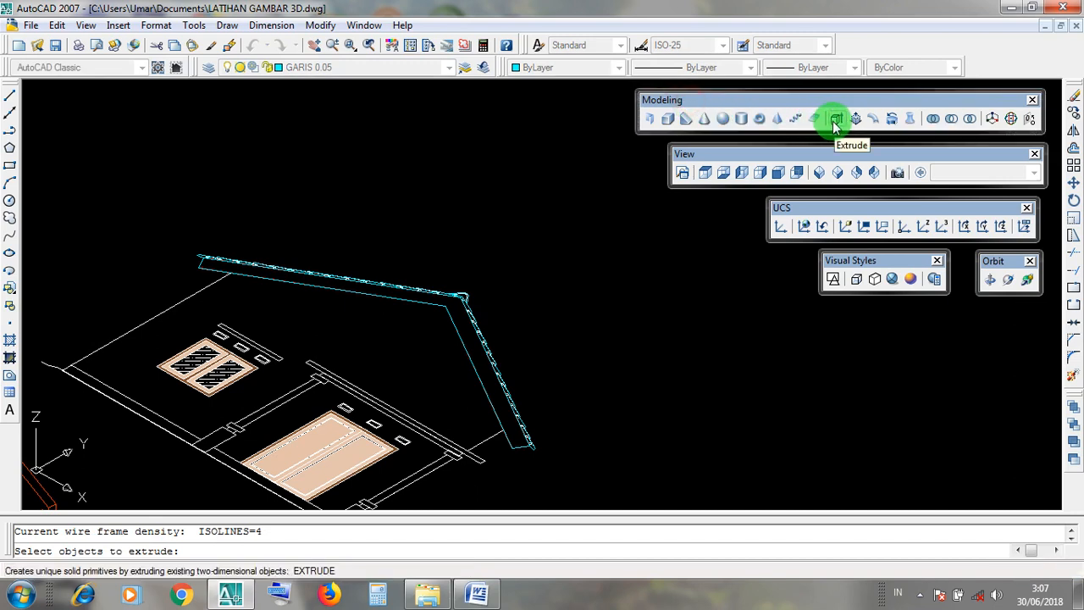
pyautogui.click(835, 121)
pyautogui.click(477, 324)
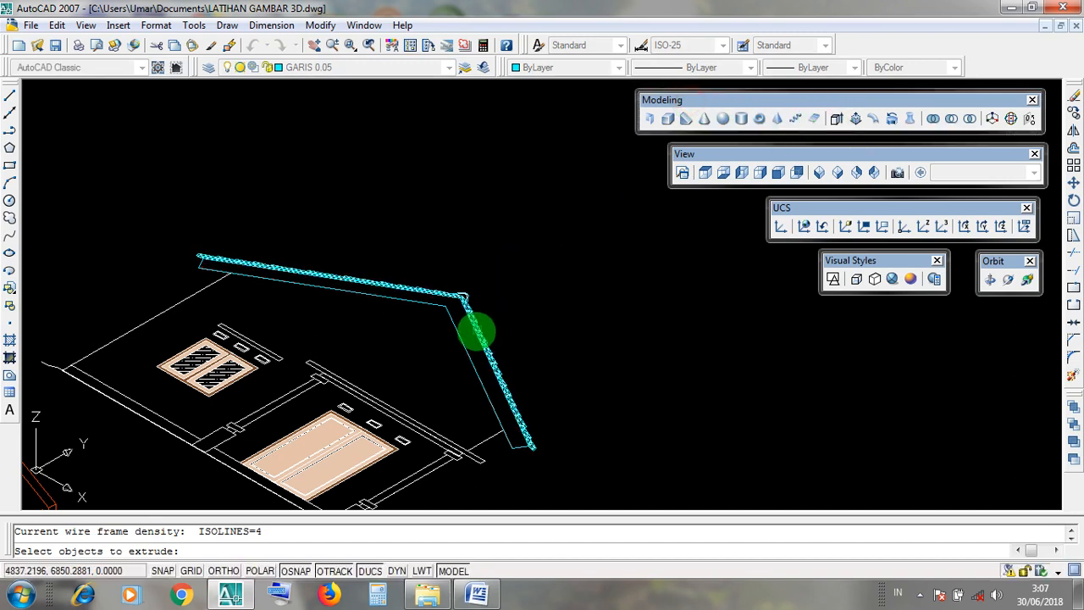
pyautogui.scroll(3, 465, 351)
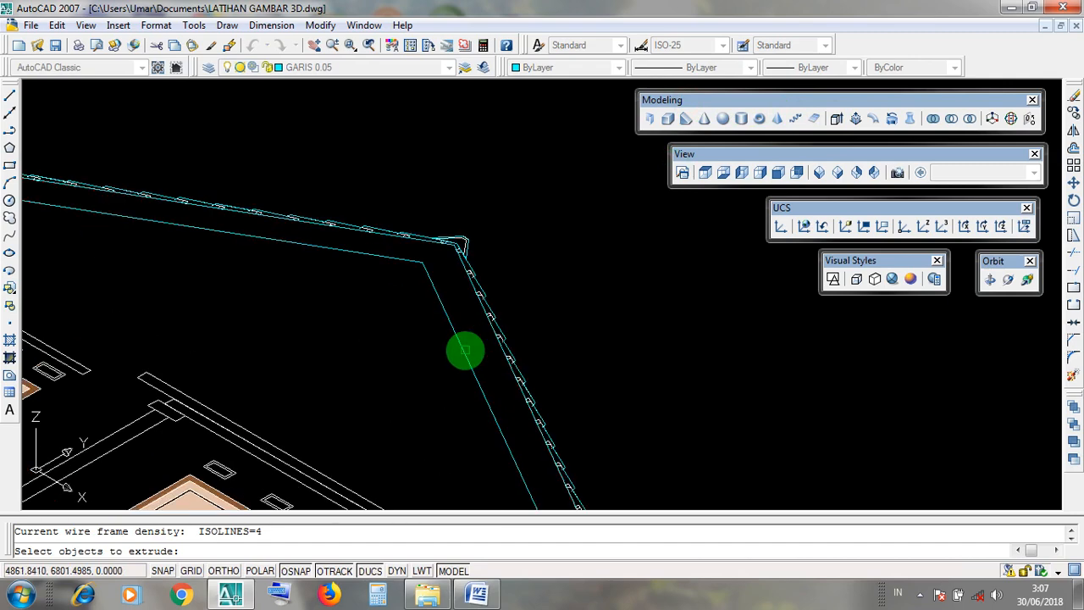
pyautogui.scroll(-3, 465, 350)
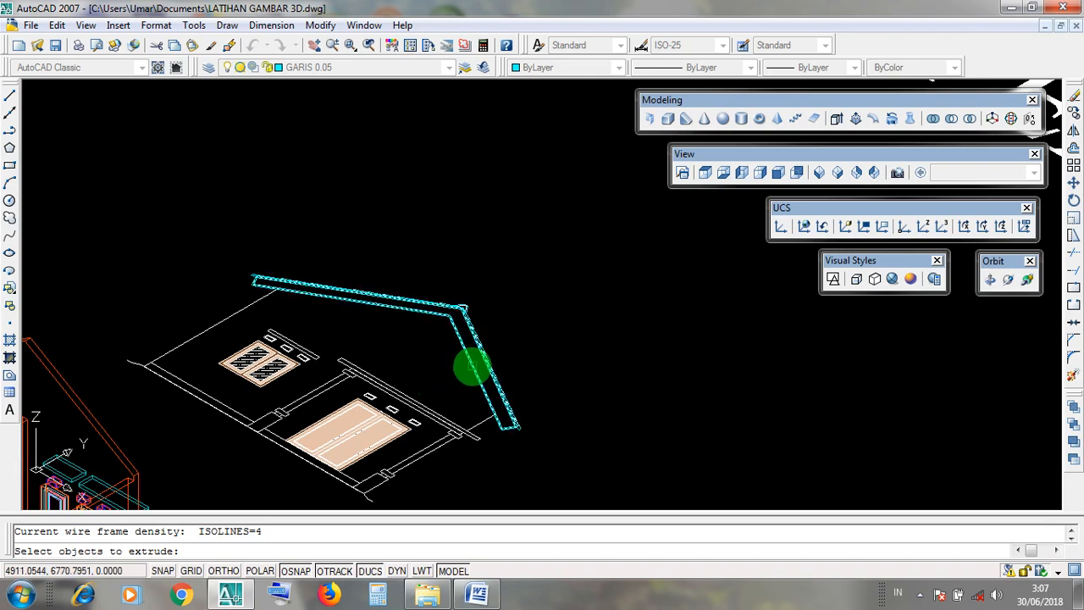
pyautogui.click(473, 366)
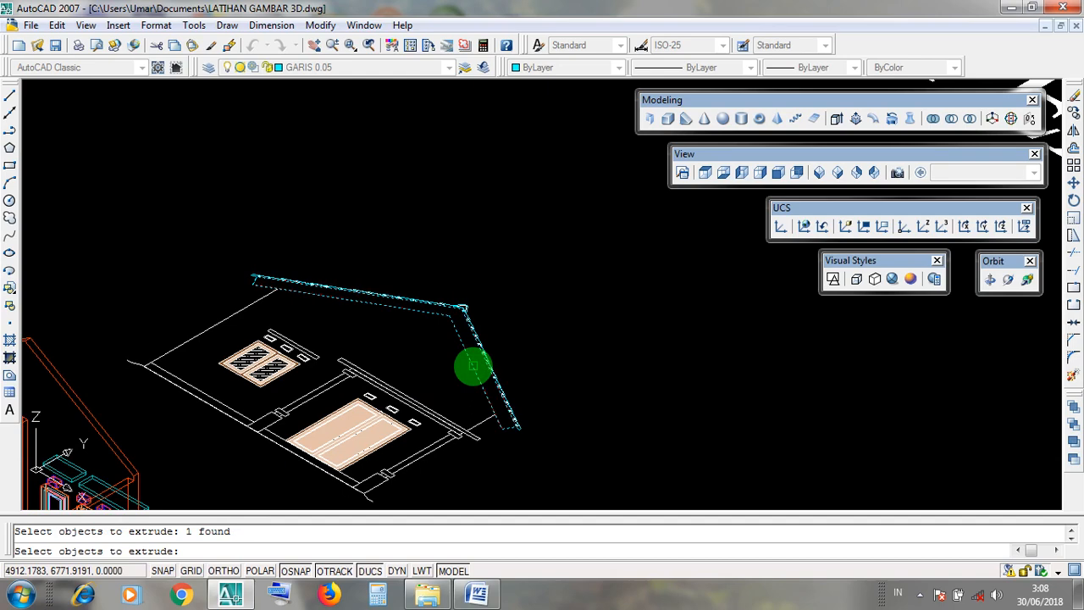
pyautogui.press('Return')
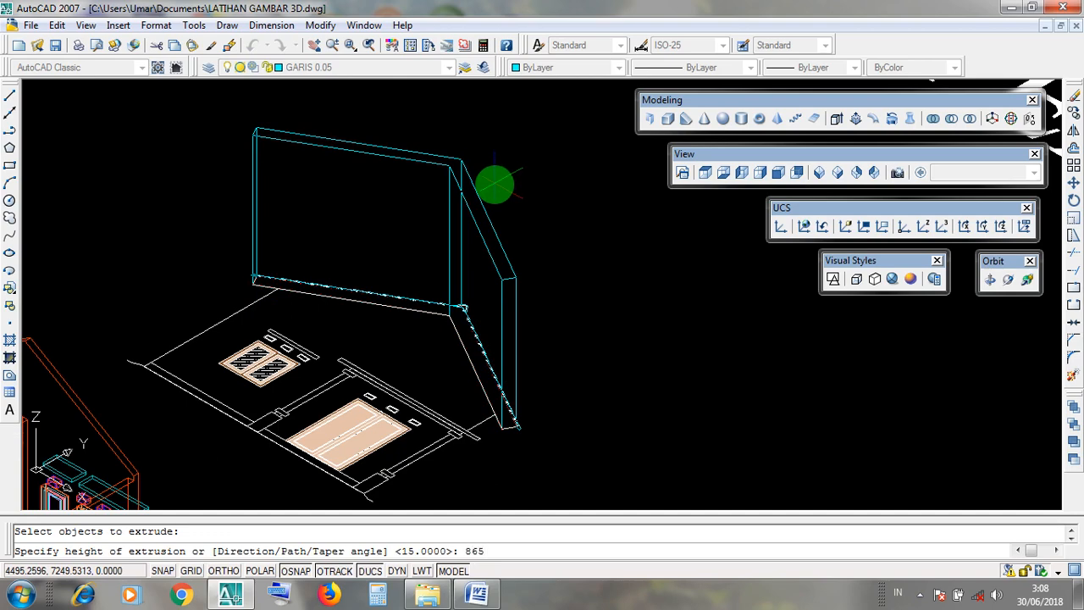
pyautogui.press('Return')
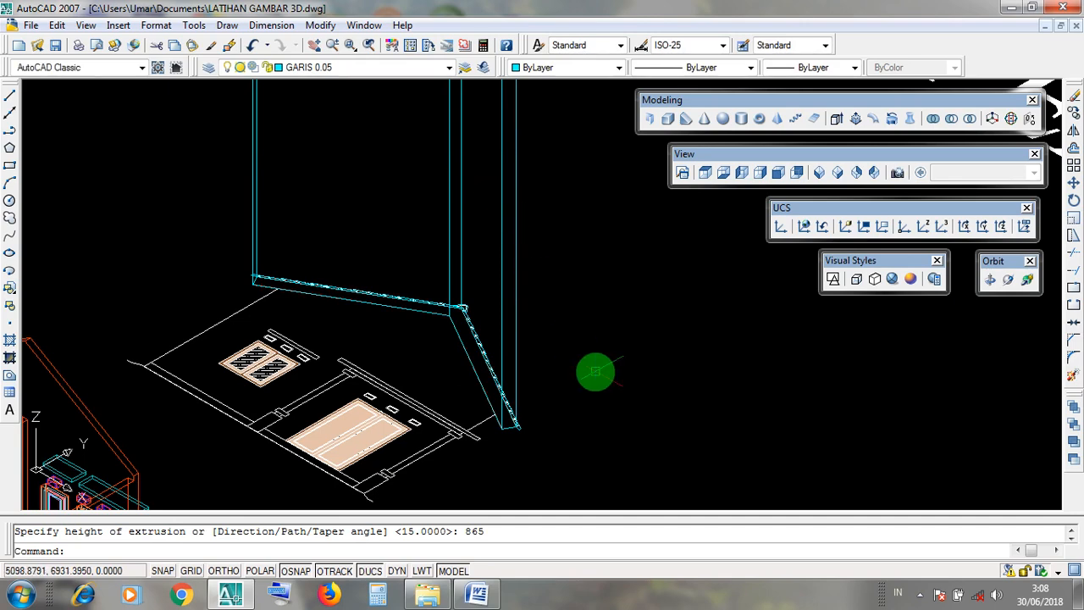
# Inspect the full height of the extruded roof slab and look up the LISTPLANK layer among the available layers.
pyautogui.scroll(-2, 593, 370)
pyautogui.moveTo(575, 238); pyautogui.dragTo(568, 309, button='middle')
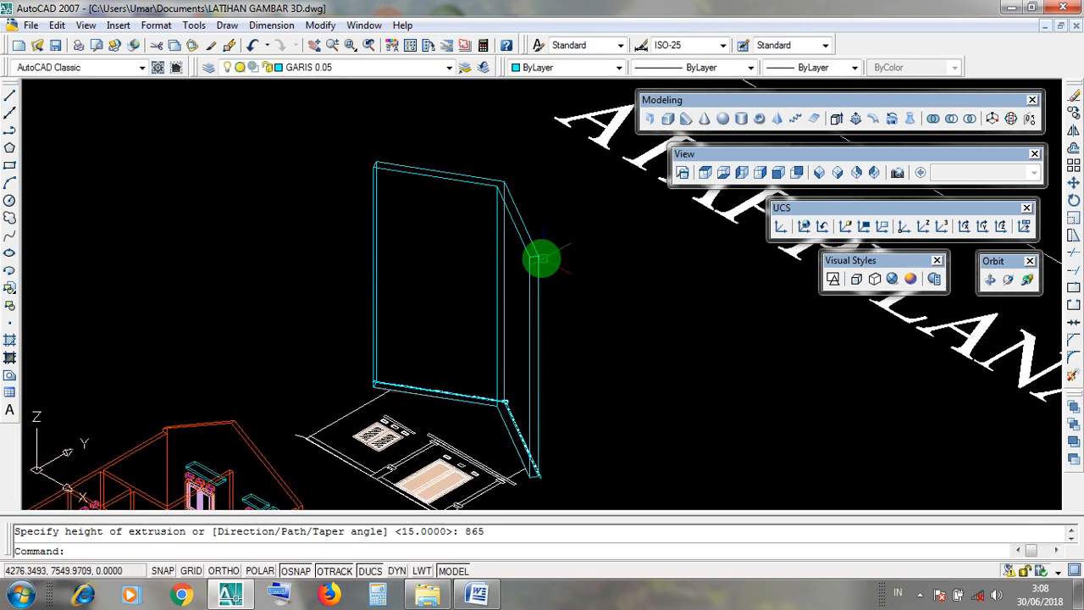
pyautogui.click(540, 255)
pyautogui.press('Escape')
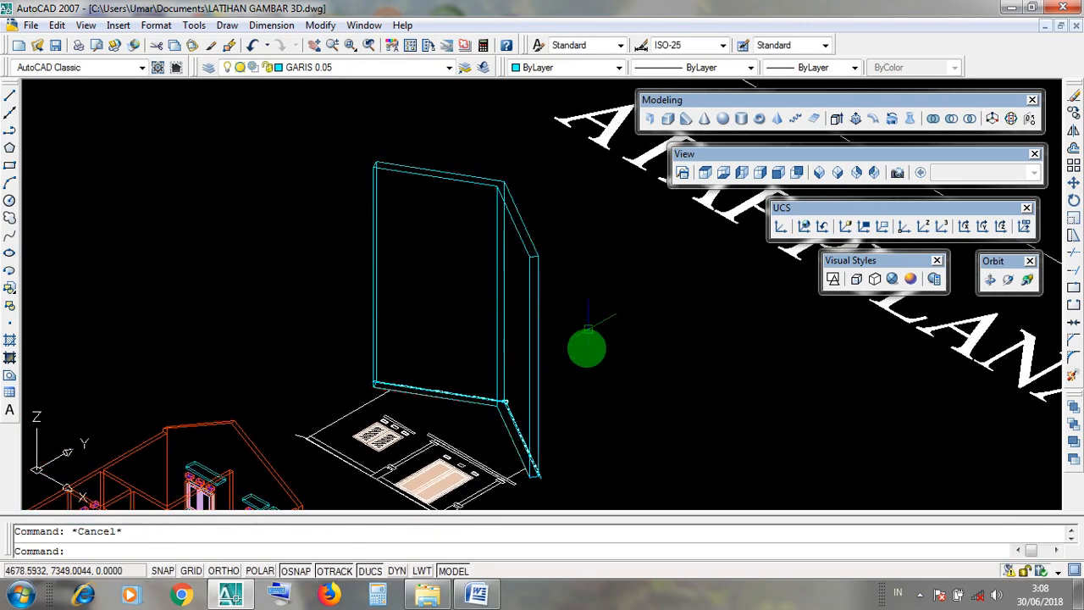
pyautogui.scroll(3, 559, 499)
pyautogui.scroll(-2, 540, 454)
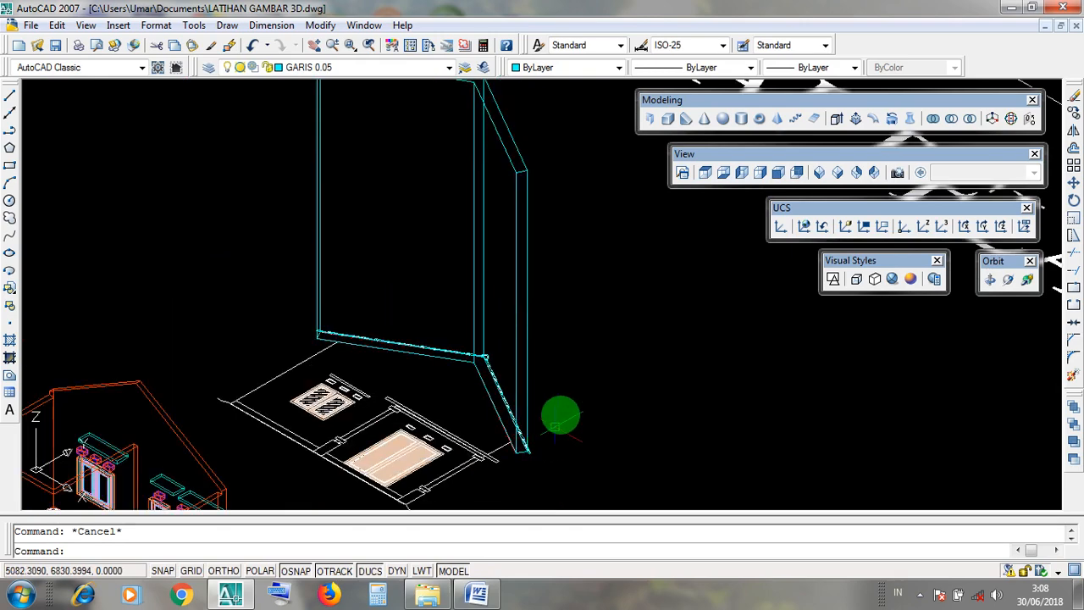
pyautogui.moveTo(578, 282); pyautogui.dragTo(576, 353, button='middle')
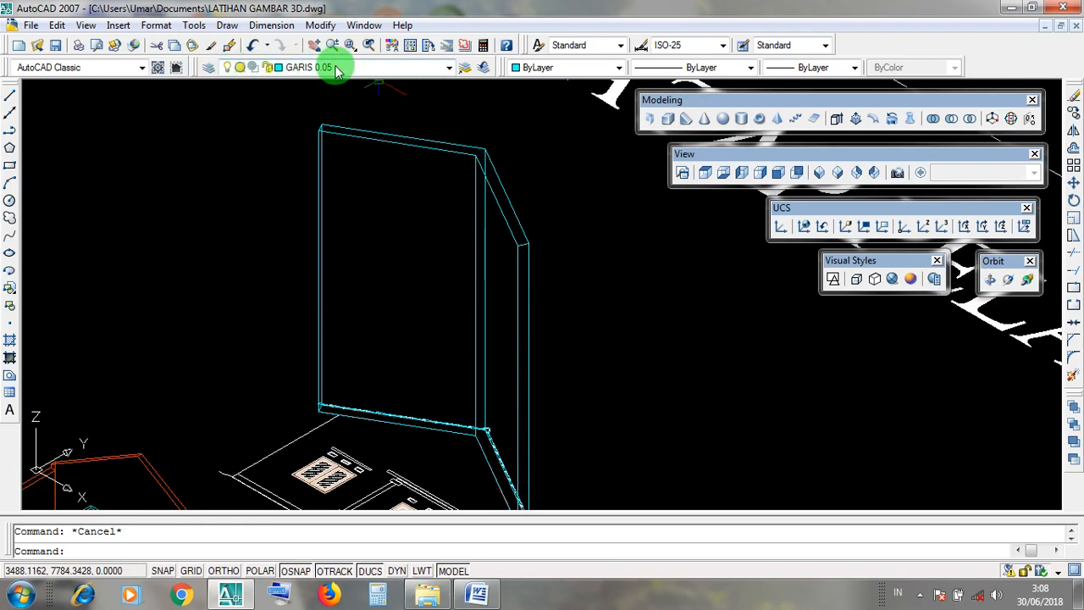
pyautogui.click(449, 70)
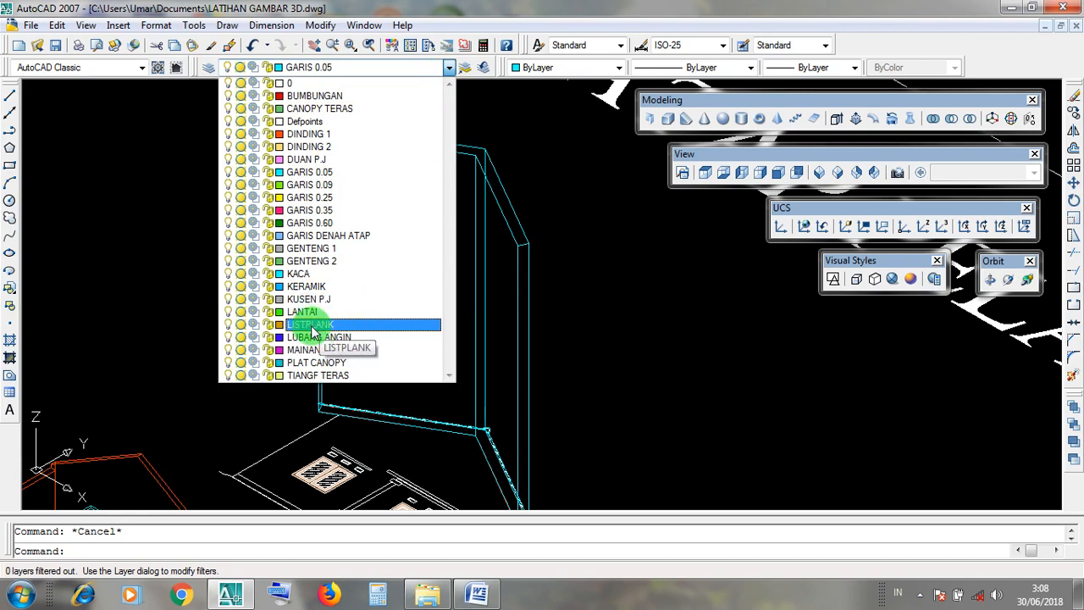
pyautogui.click(603, 359)
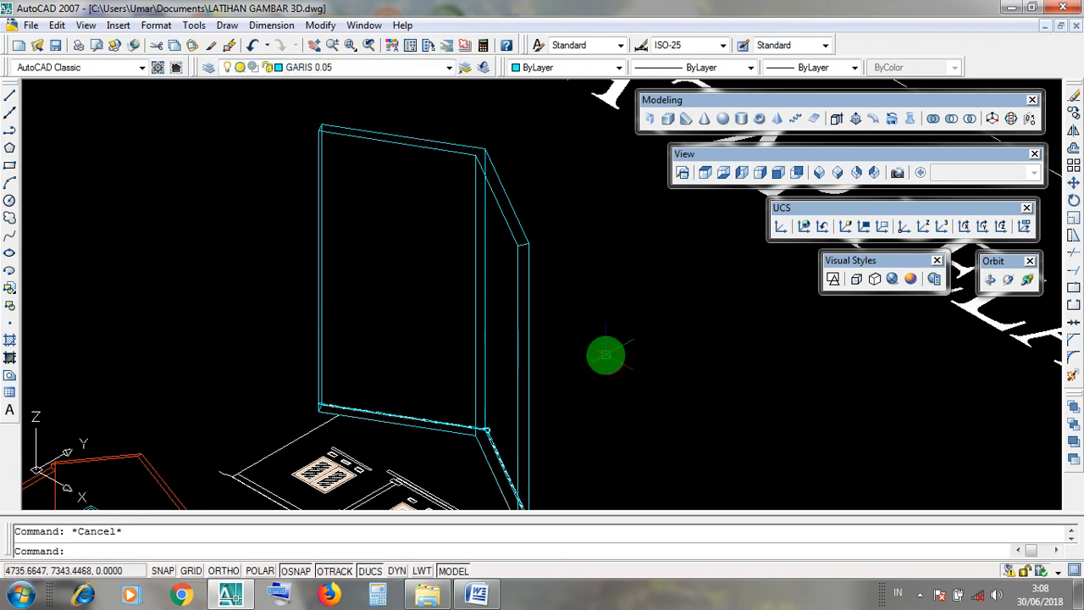
# Preview the extruded slab in the Realistic visual style and return to 2D wireframe.
pyautogui.click(891, 279)
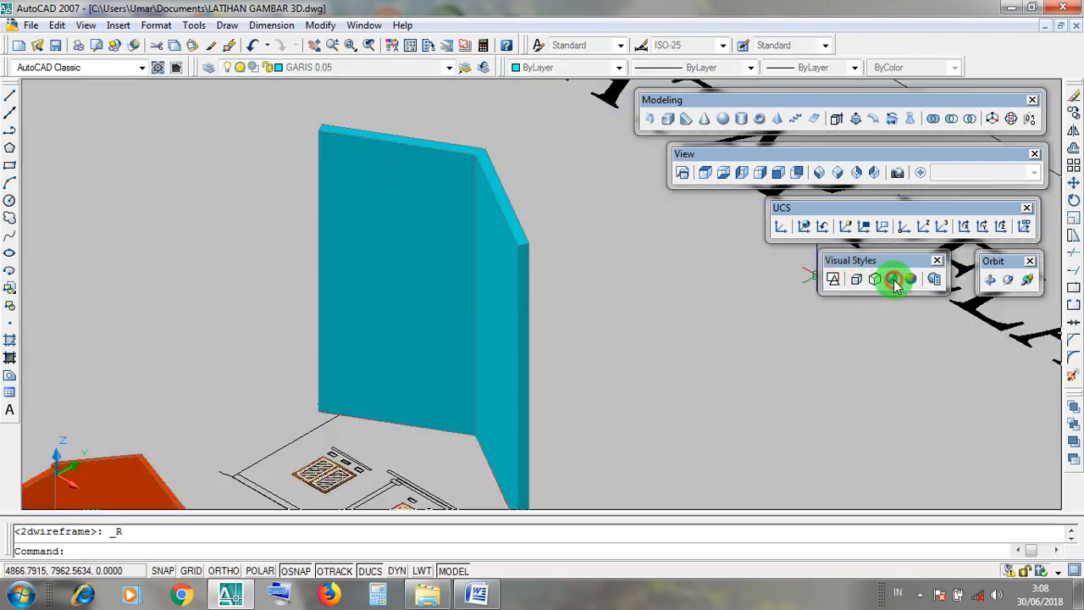
pyautogui.click(546, 267)
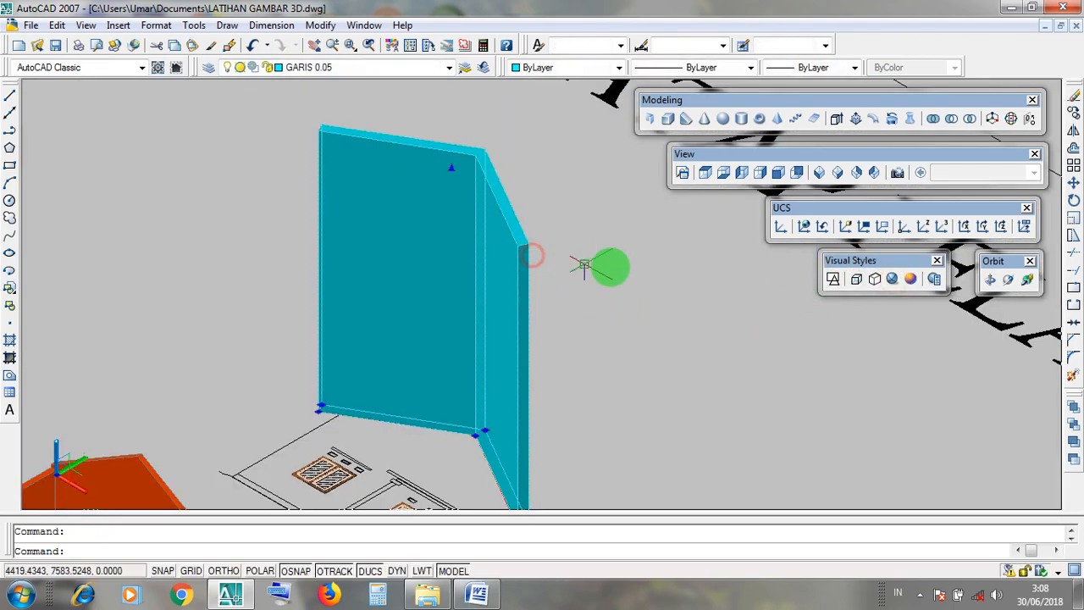
pyautogui.click(833, 280)
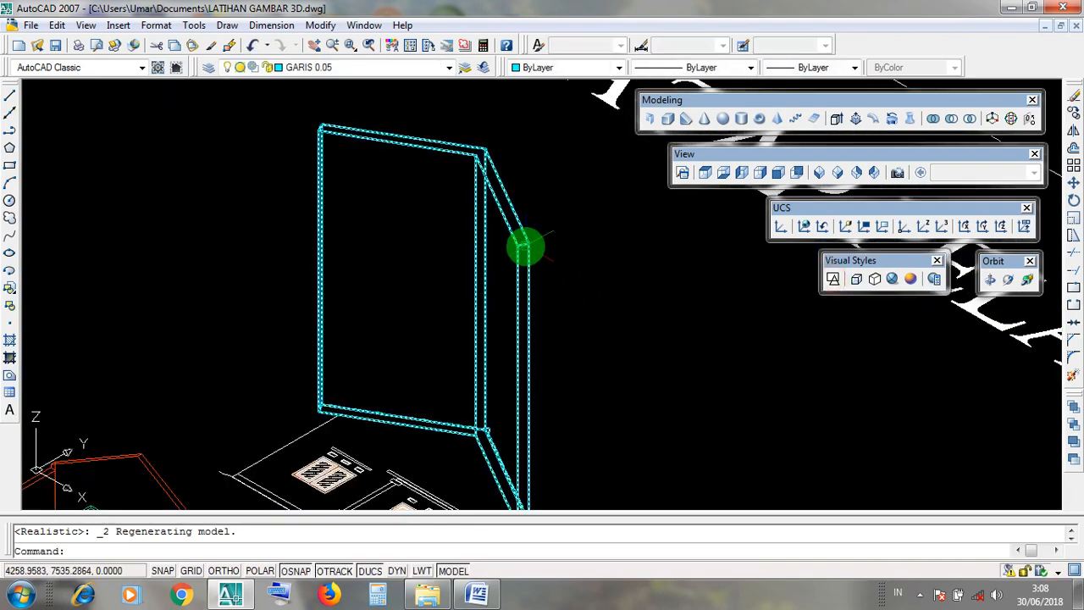
pyautogui.click(527, 247)
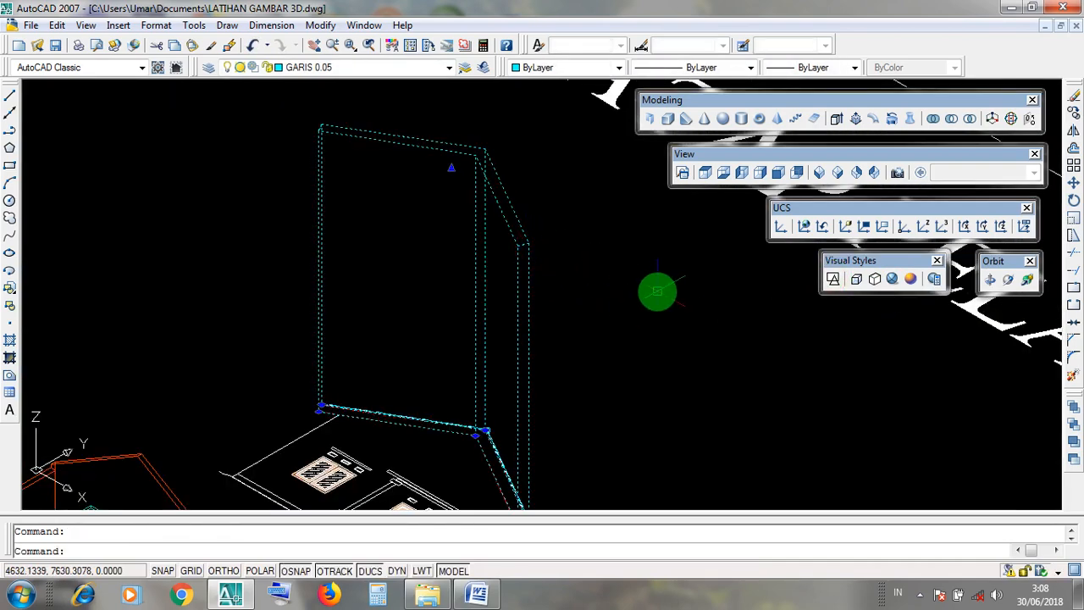
pyautogui.press('Escape')
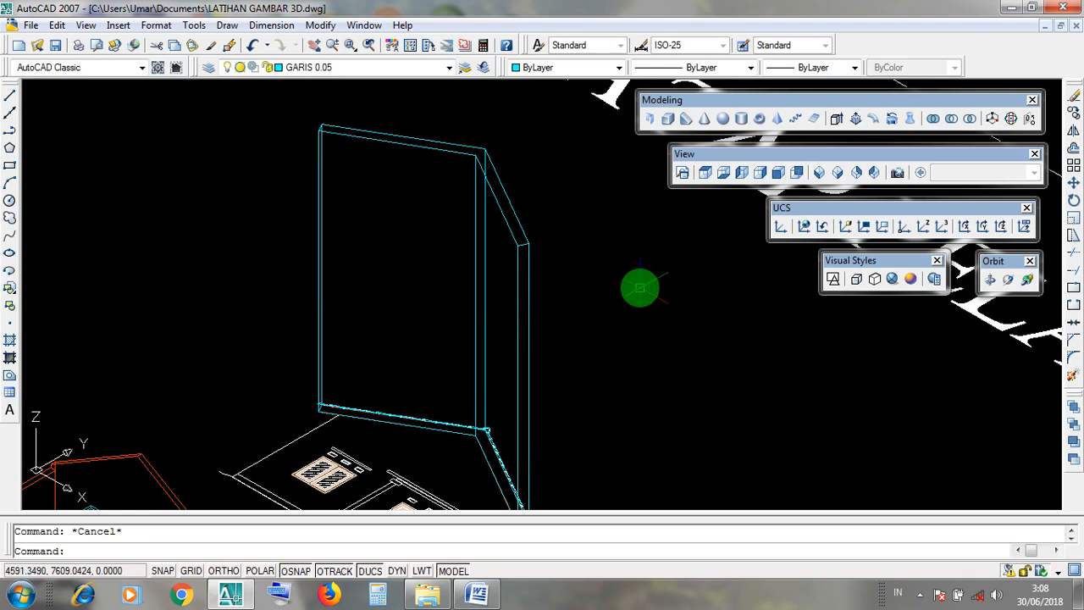
pyautogui.click(557, 252)
pyautogui.click(455, 220)
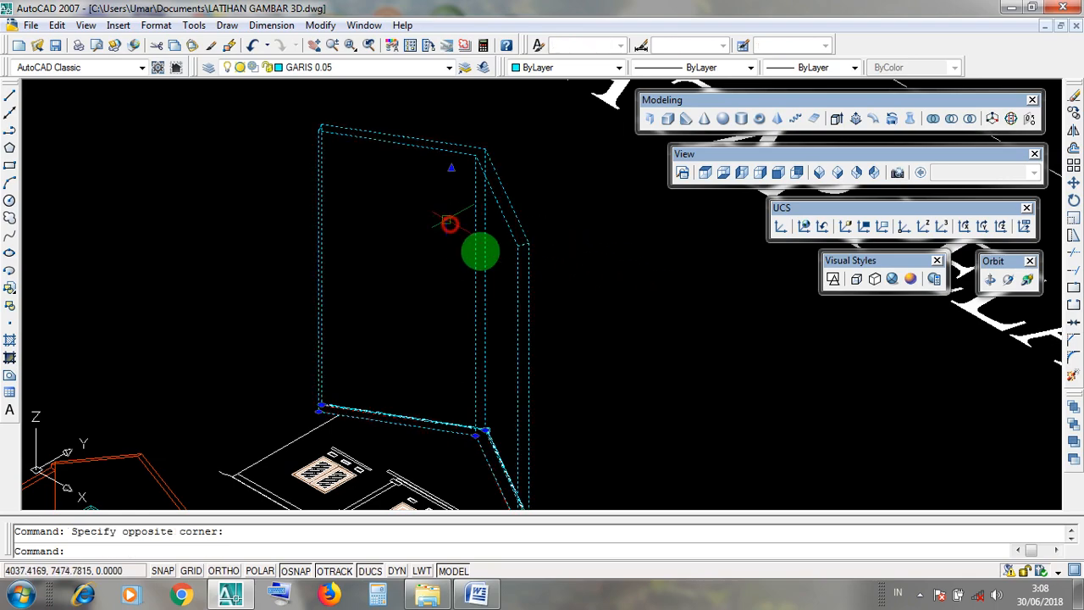
pyautogui.scroll(-5, 496, 280)
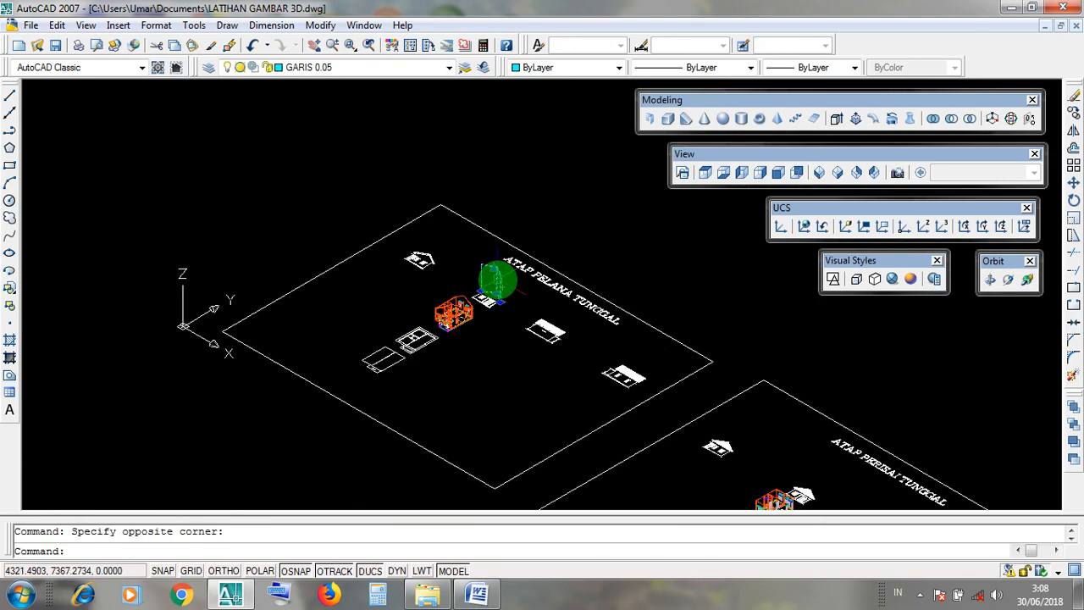
pyautogui.scroll(6, 497, 279)
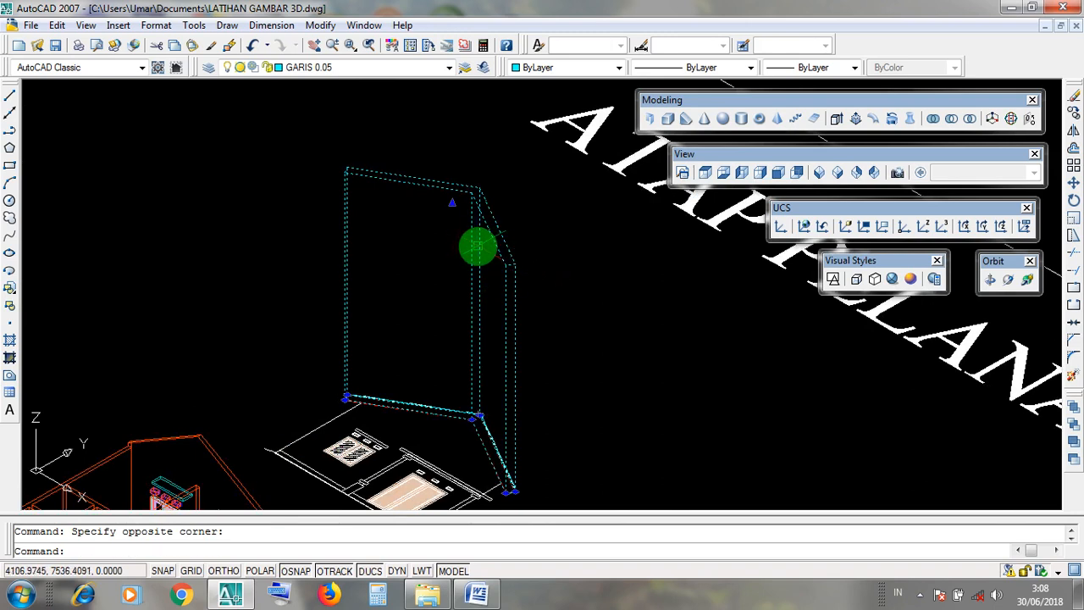
pyautogui.press('Escape')
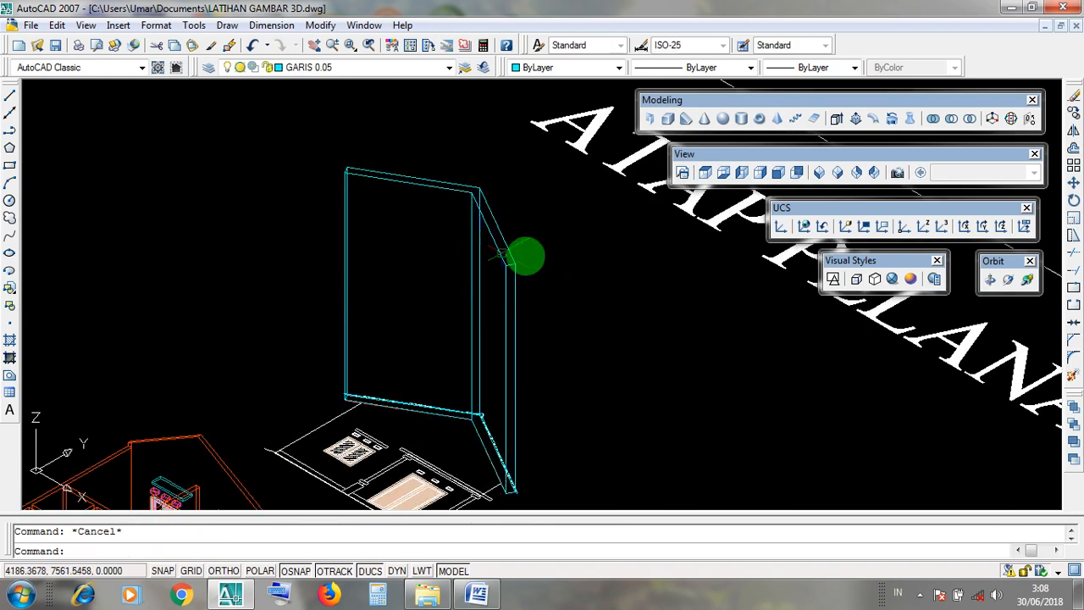
# Assign the extruded roof slab to the LISTPLANK layer and clear the selection.
pyautogui.click(550, 252)
pyautogui.click(459, 236)
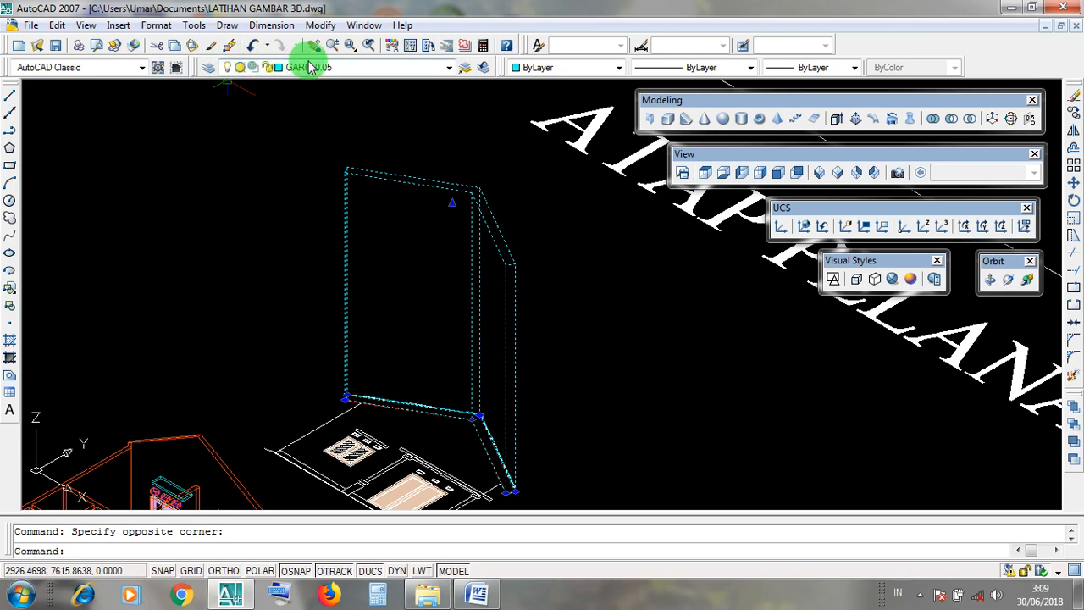
pyautogui.click(449, 68)
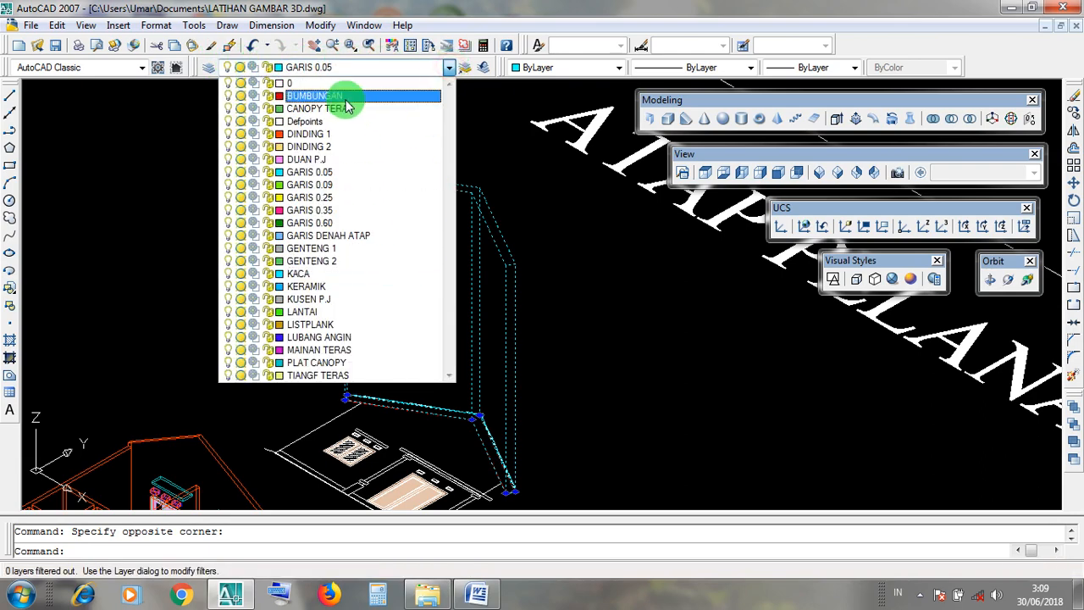
pyautogui.click(340, 326)
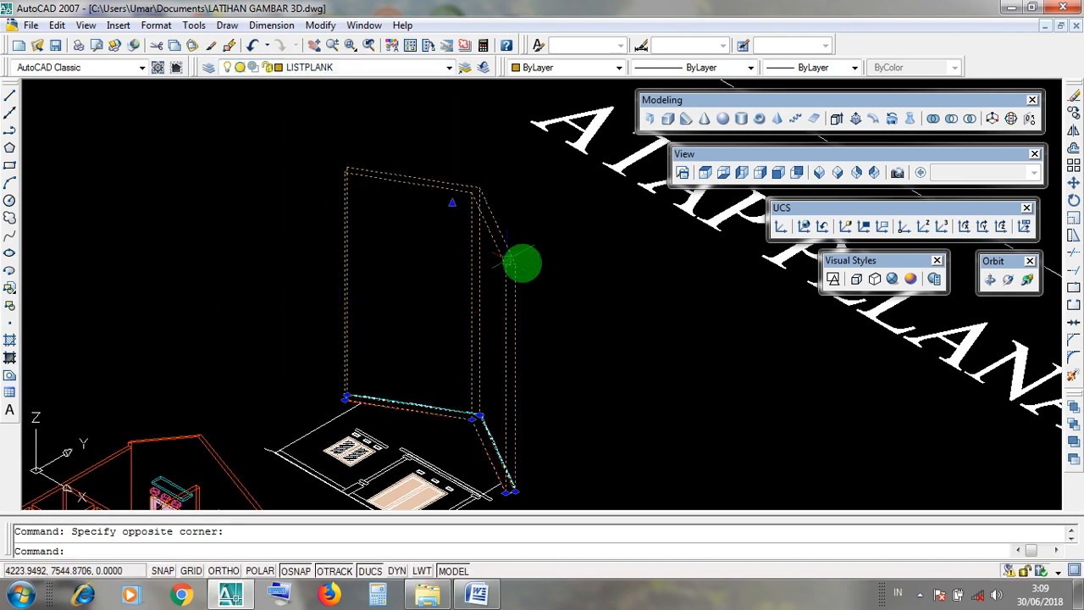
pyautogui.press('Escape')
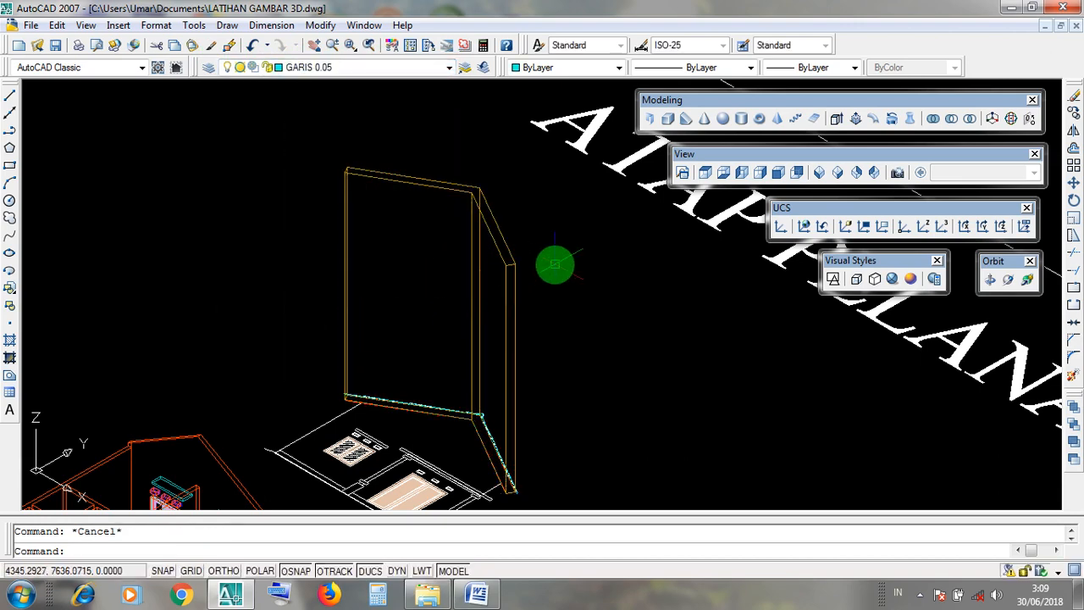
# Examine the stepped roof covering outline above the slab from eave to ridge, highlighting it to check its full extent.
pyautogui.scroll(3, 528, 354)
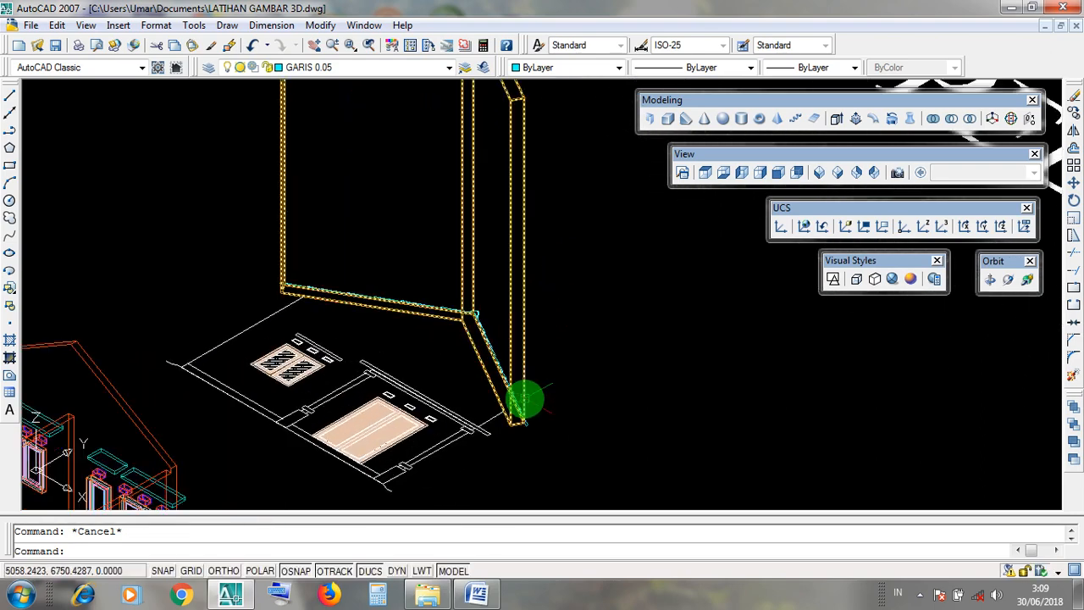
pyautogui.scroll(4, 525, 428)
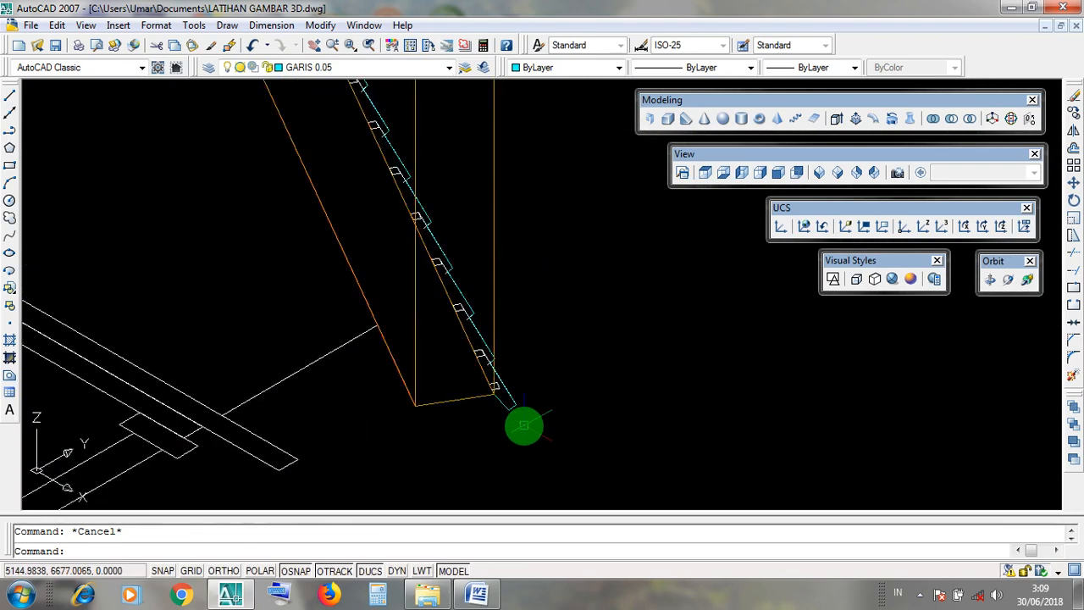
pyautogui.click(509, 406)
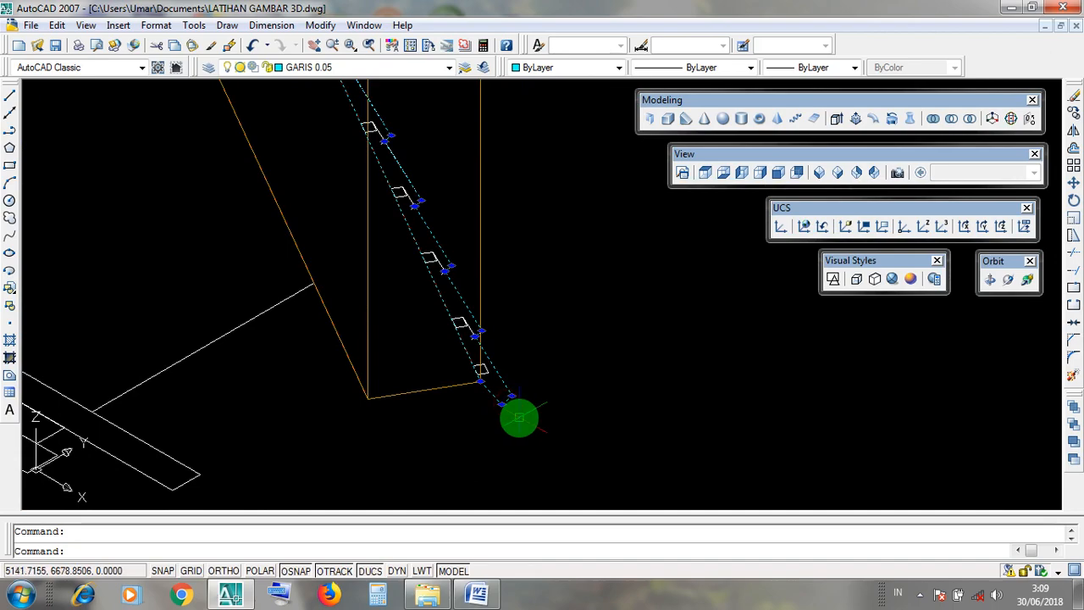
pyautogui.scroll(-4, 517, 416)
pyautogui.scroll(4, 448, 382)
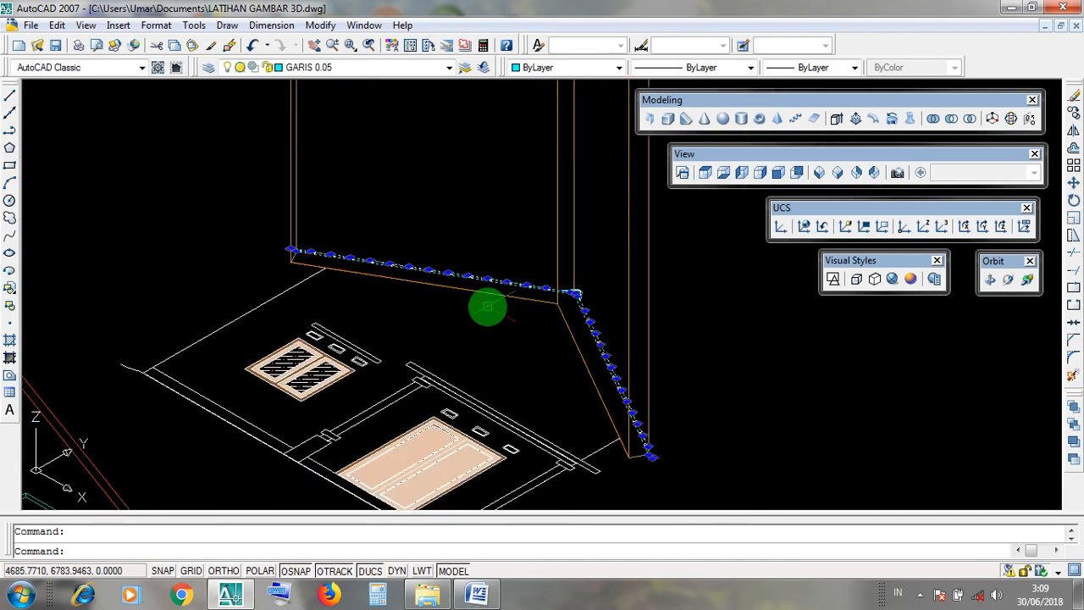
pyautogui.scroll(-1, 581, 382)
pyautogui.scroll(3, 600, 438)
pyautogui.press('Escape')
pyautogui.scroll(2, 611, 434)
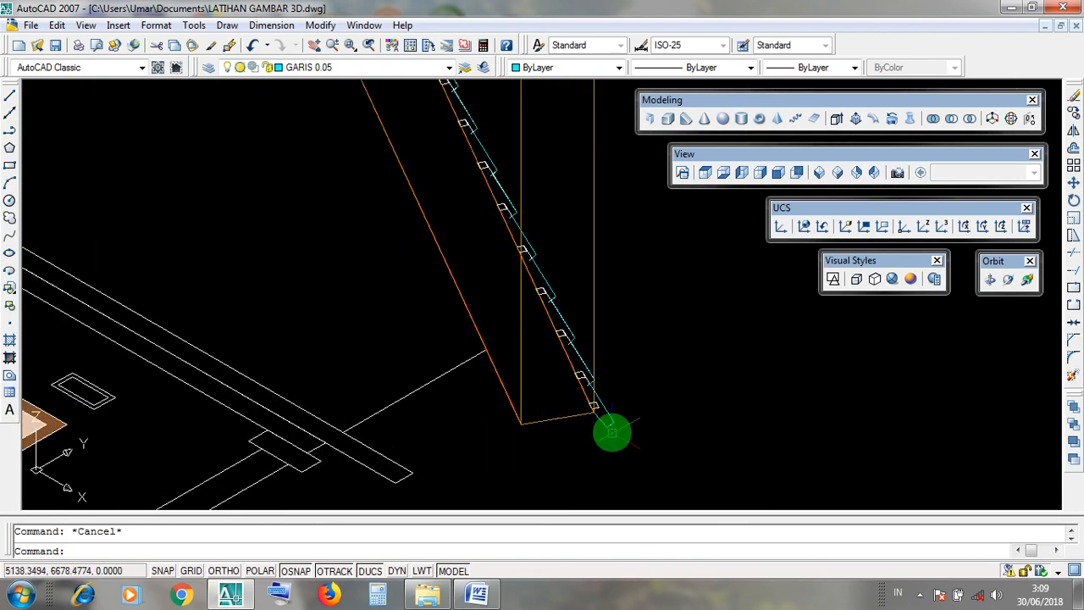
pyautogui.click(611, 432)
pyautogui.press('Escape')
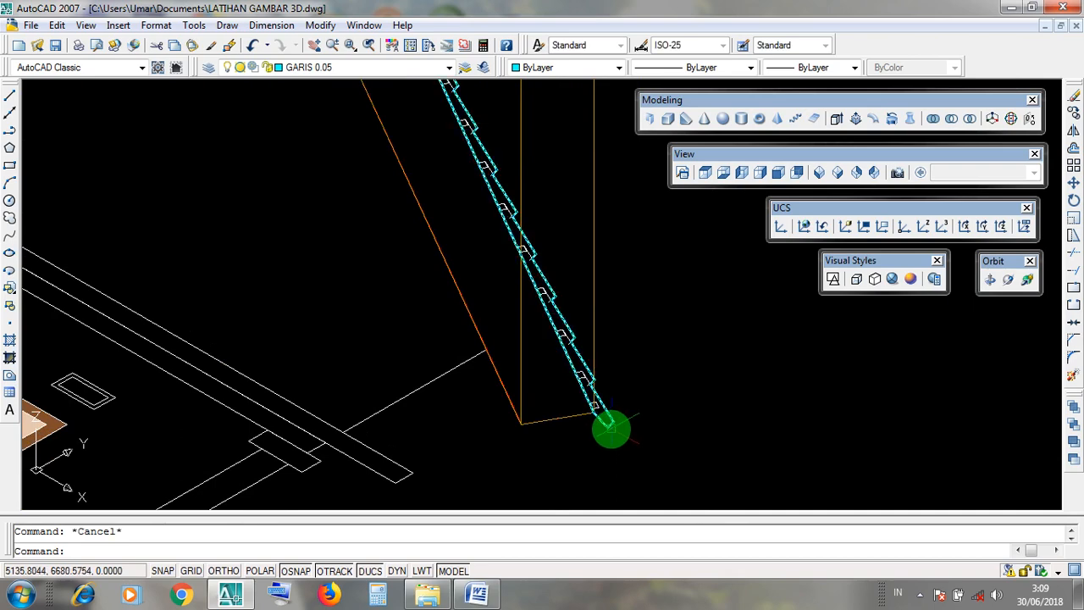
pyautogui.click(610, 428)
pyautogui.scroll(-2, 610, 427)
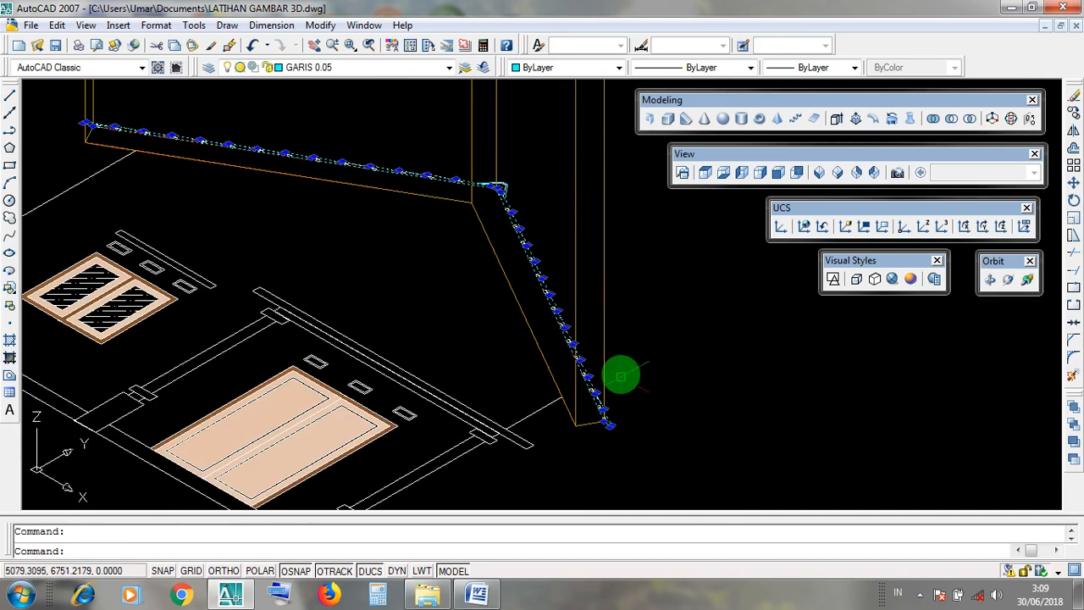
pyautogui.press('Escape')
pyautogui.moveTo(674, 271); pyautogui.dragTo(660, 310, button='middle')
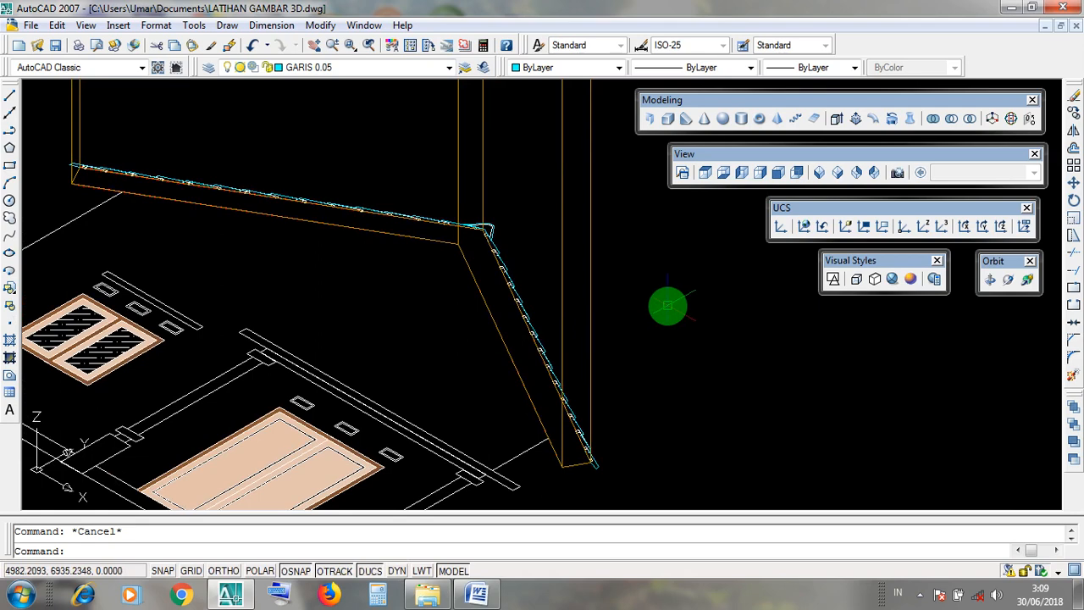
pyautogui.scroll(-3, 559, 343)
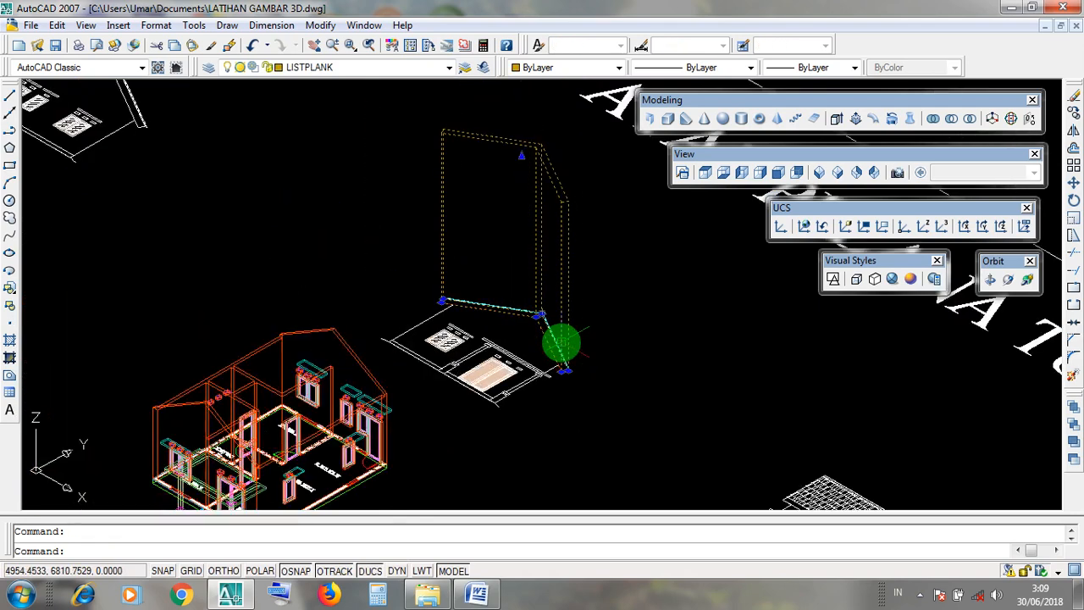
# Inspect the extruded roof slab from its base profile to its upper end and clear the selection.
pyautogui.click(566, 204)
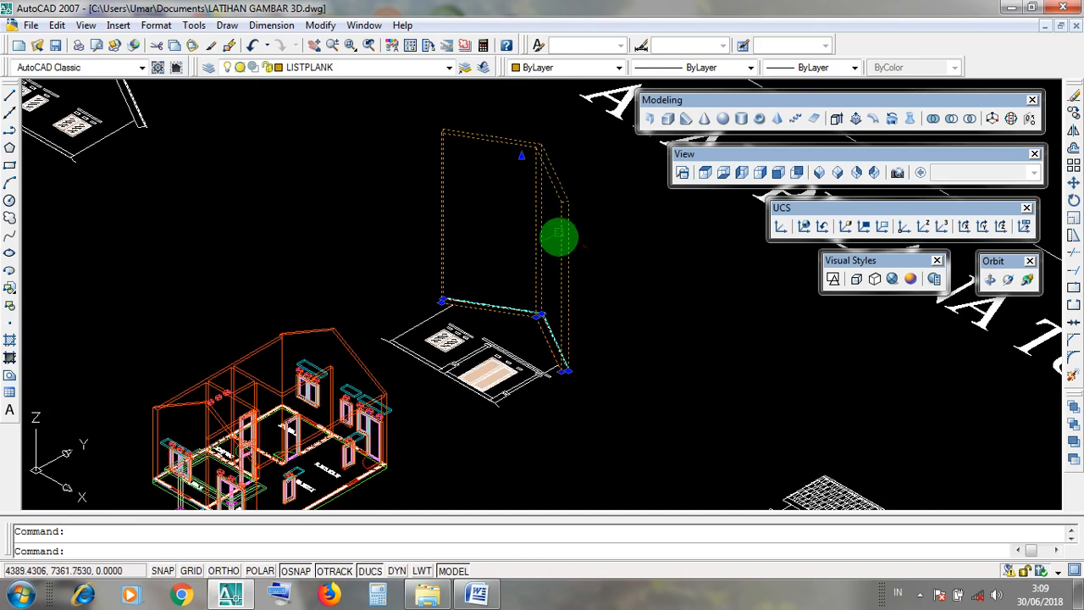
pyautogui.scroll(2, 559, 250)
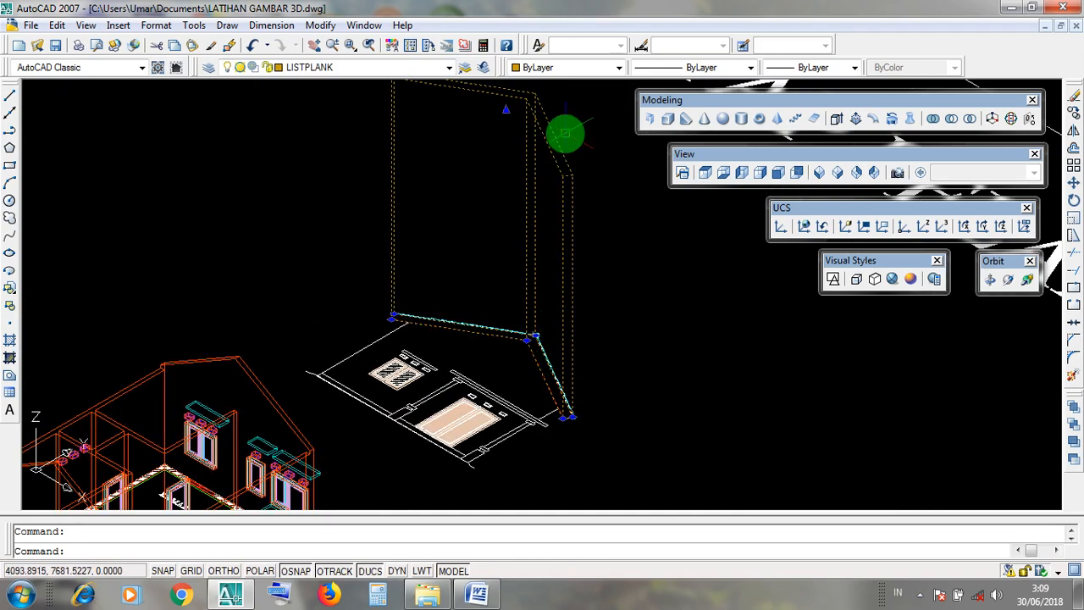
pyautogui.moveTo(566, 133); pyautogui.dragTo(571, 174, button='middle')
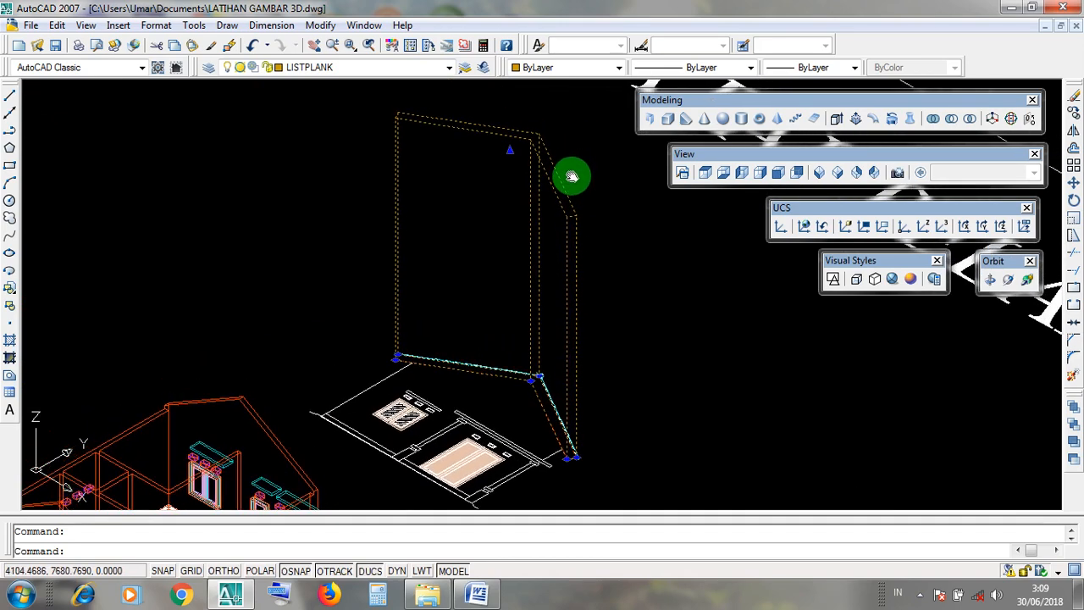
pyautogui.press('Escape')
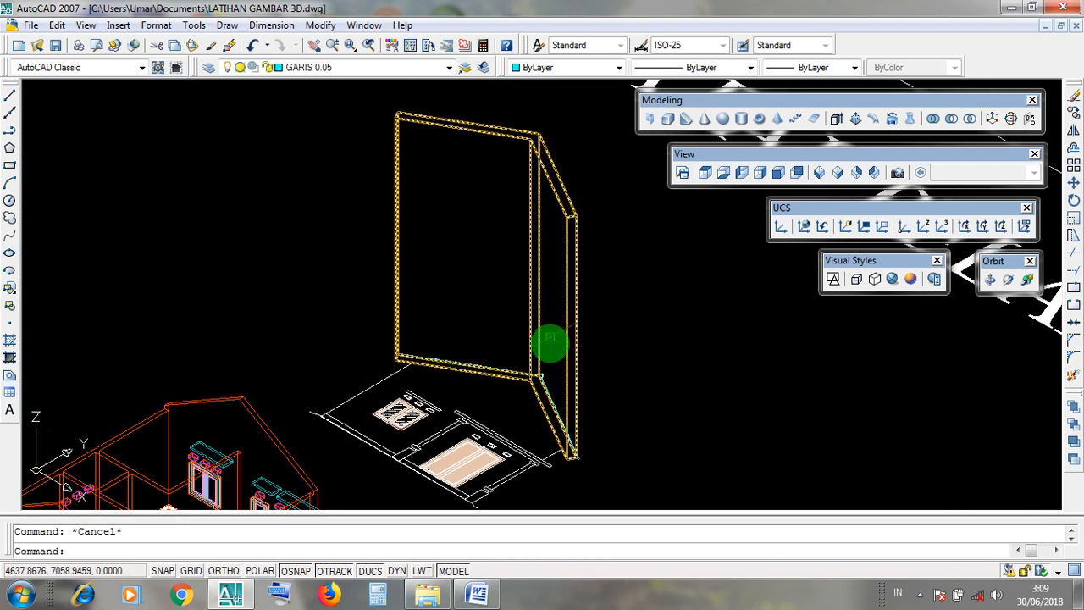
# Examine the stepped roof covering outline and the ridge cap outline by highlighting both, and clear the selection.
pyautogui.scroll(3, 579, 462)
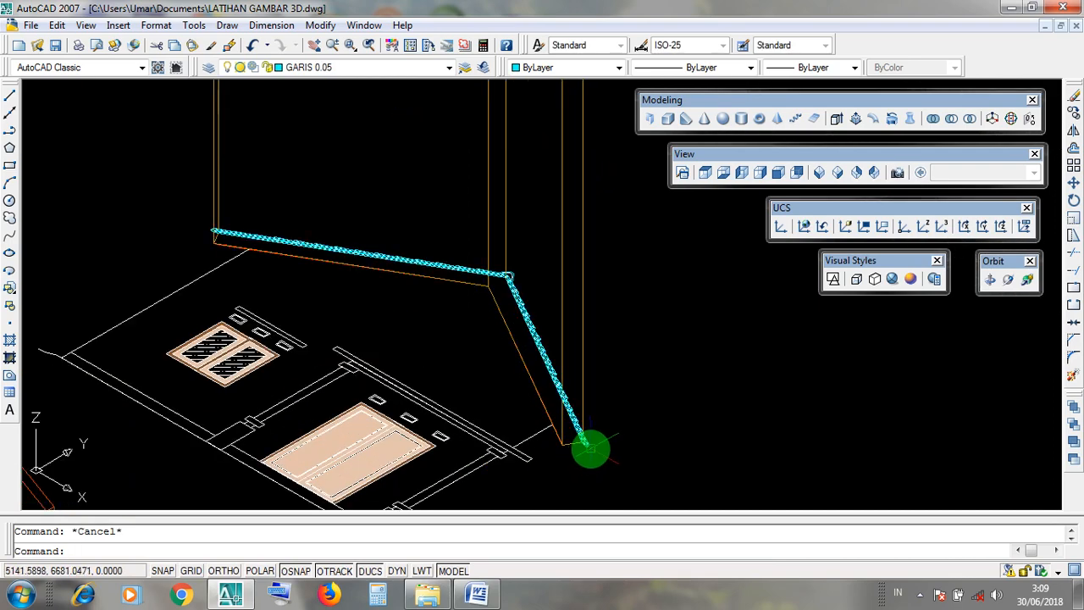
pyautogui.click(585, 445)
pyautogui.scroll(5, 516, 293)
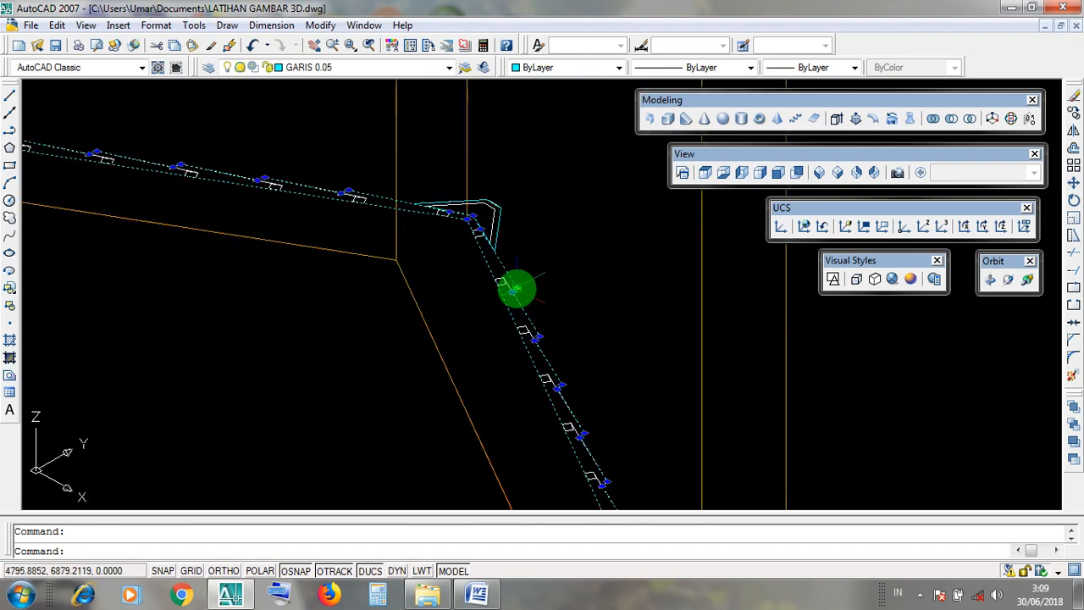
pyautogui.scroll(3, 509, 193)
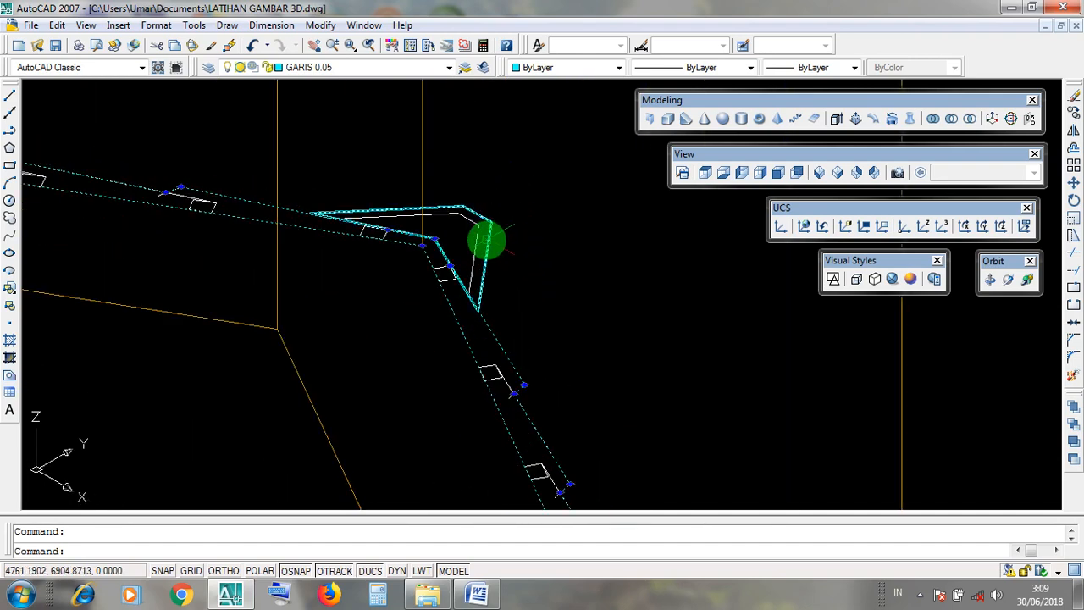
pyautogui.click(487, 242)
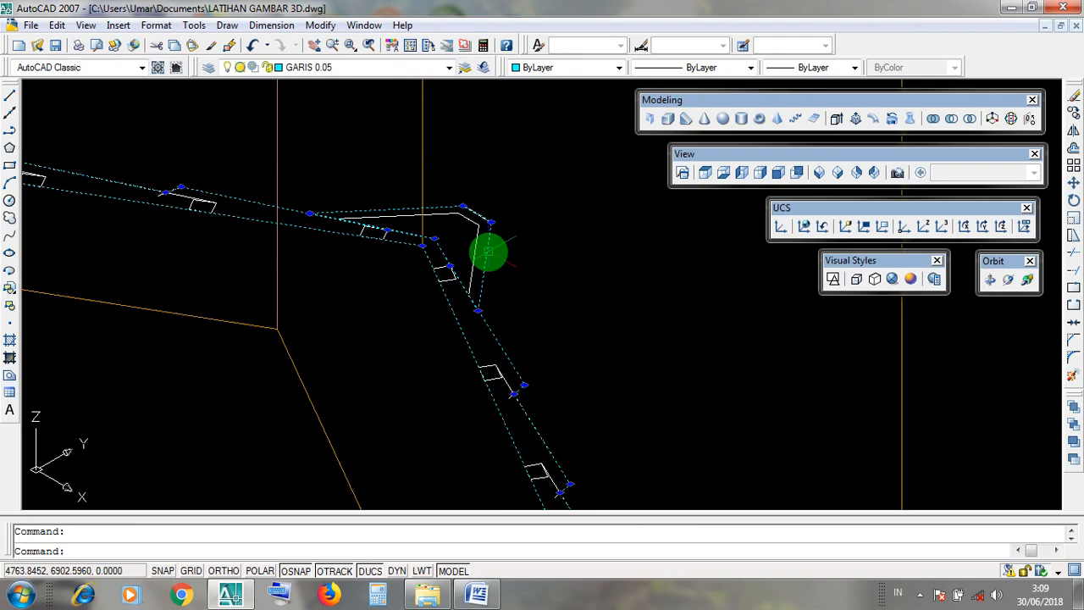
pyautogui.press('Escape')
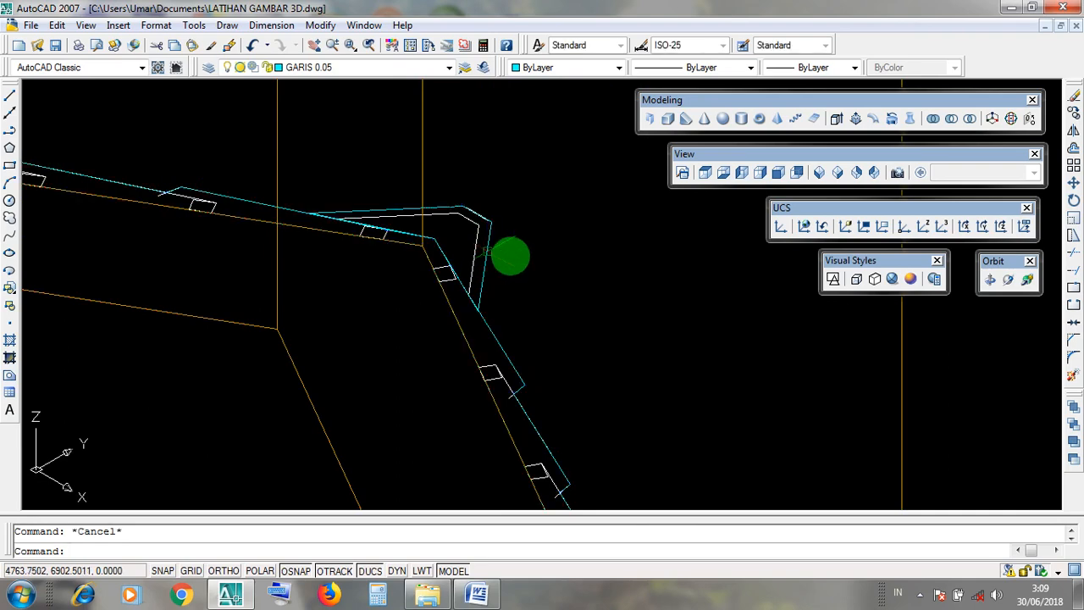
pyautogui.scroll(-2, 643, 305)
pyautogui.scroll(-5, 643, 305)
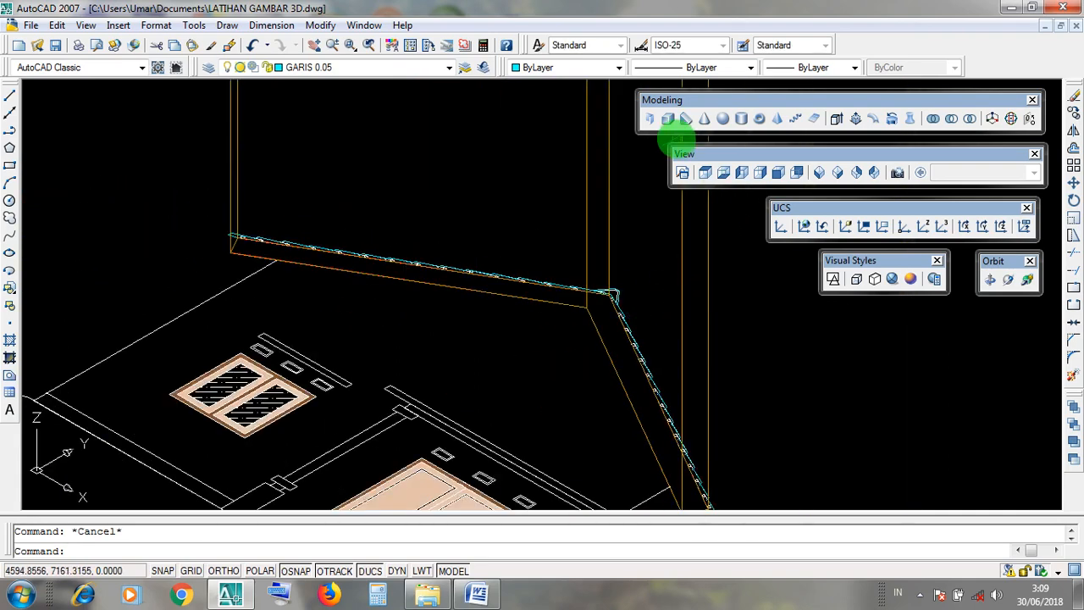
# Switch to the EXTRUDE notes in Word and set the height value in instruction 5 to 875.
pyautogui.click(665, 103)
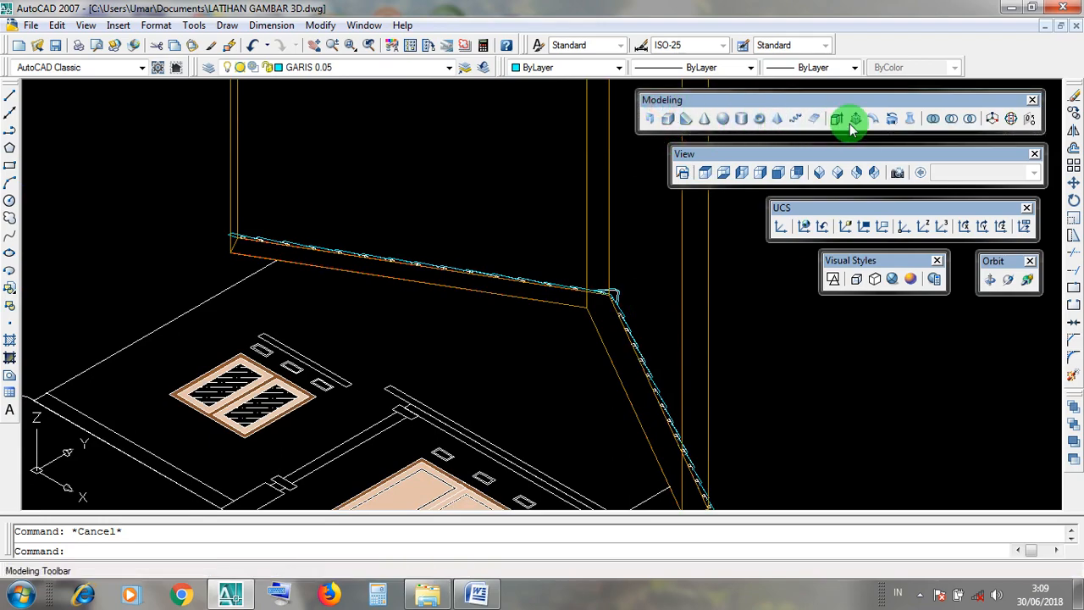
pyautogui.click(1012, 7)
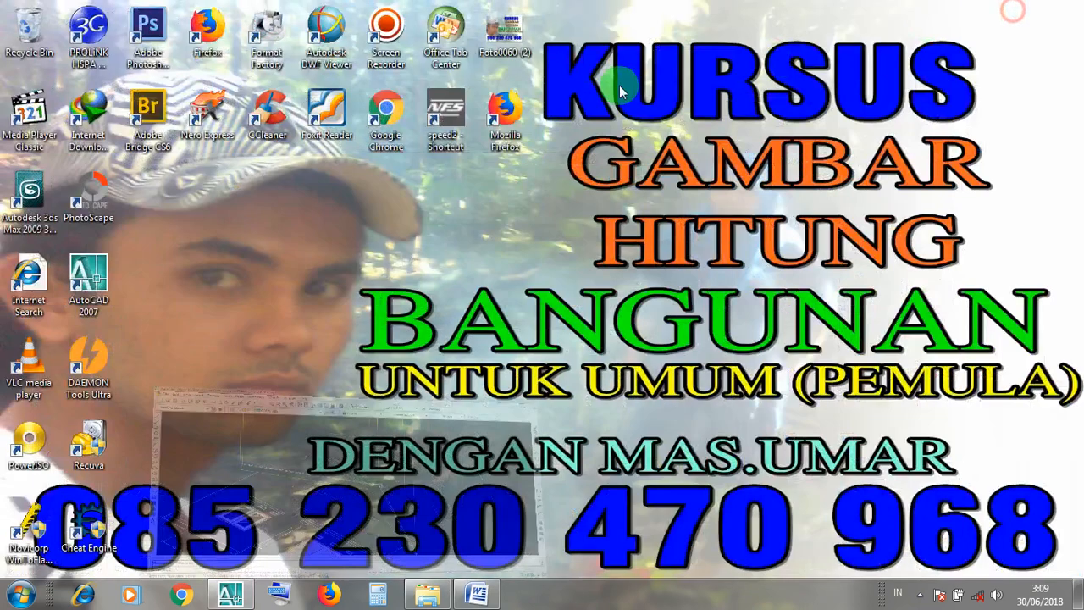
pyautogui.click(477, 595)
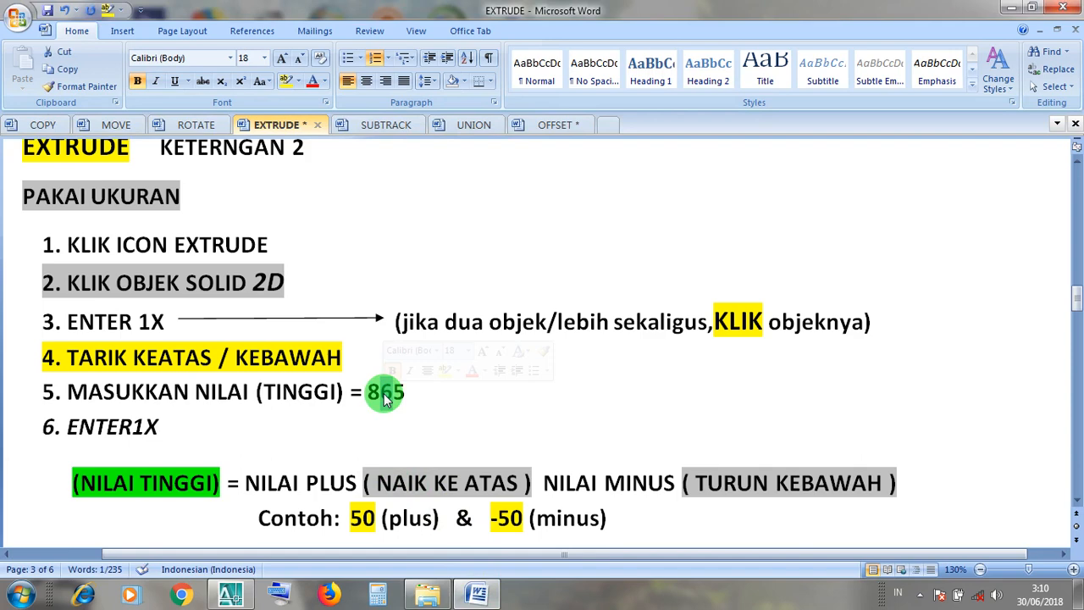
pyautogui.write('7')
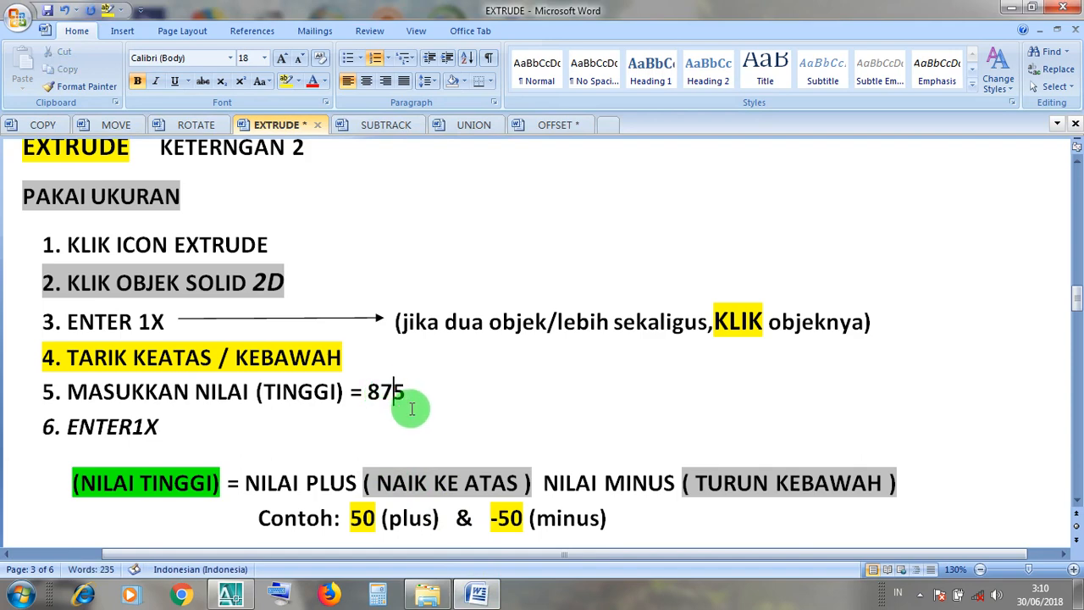
# Review the six Extrude instructions under PAKAI UKURAN, from choosing the command to the final confirmation.
pyautogui.click(246, 284)
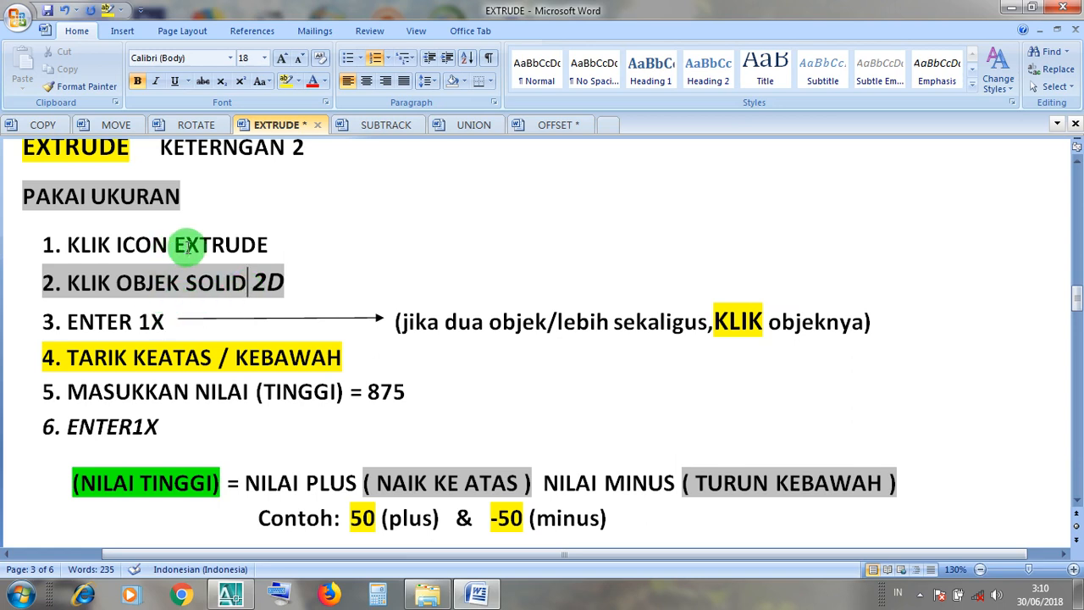
pyautogui.moveTo(274, 244); pyautogui.dragTo(75, 256)
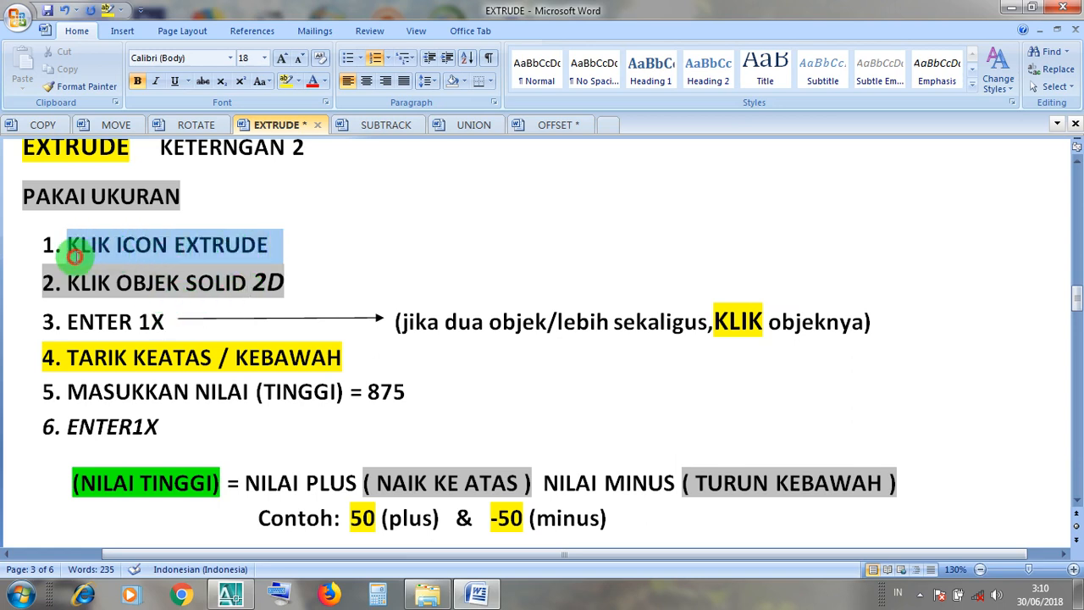
pyautogui.click(102, 248)
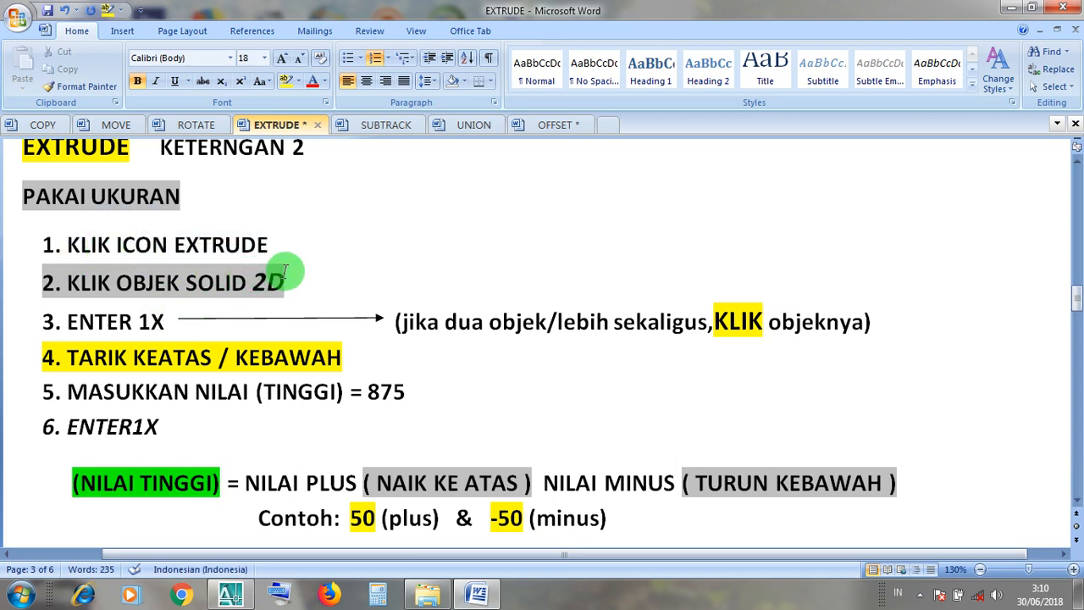
pyautogui.moveTo(284, 274); pyautogui.dragTo(91, 285)
pyautogui.click(95, 288)
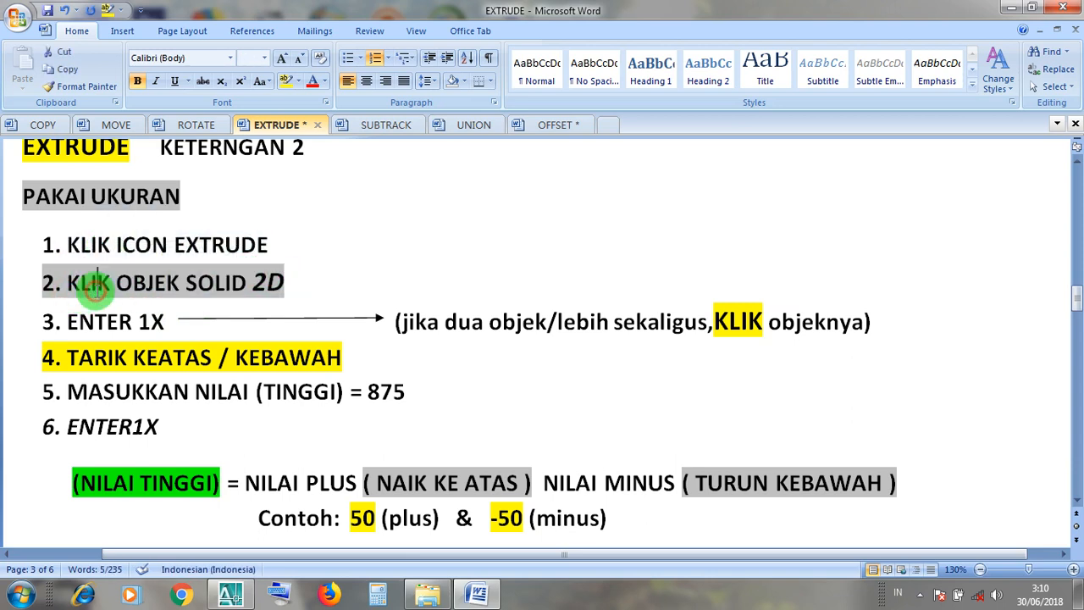
pyautogui.moveTo(173, 322); pyautogui.dragTo(79, 328)
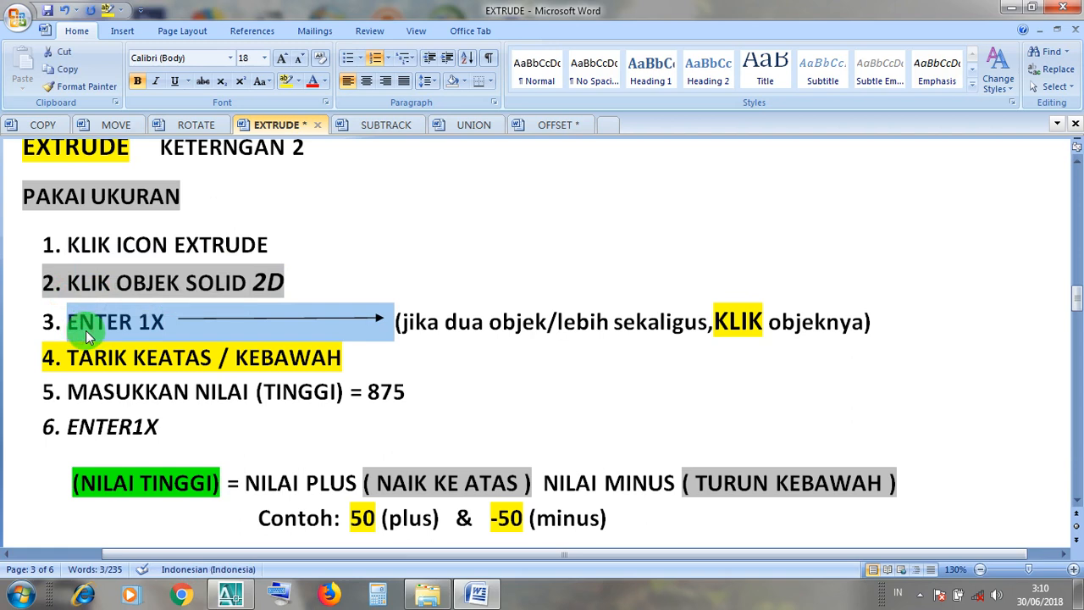
pyautogui.click(80, 330)
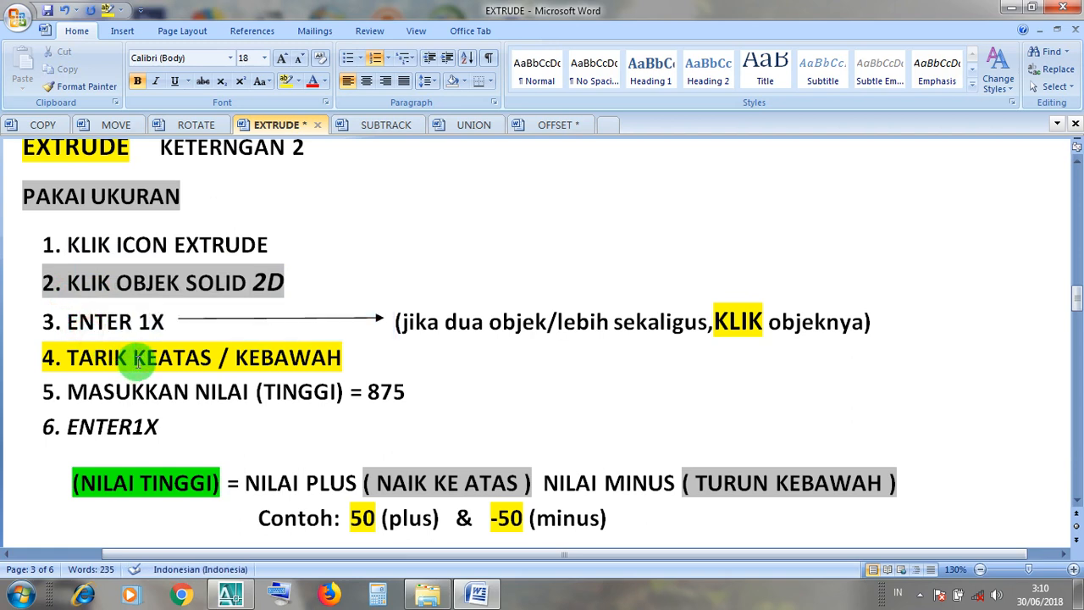
pyautogui.click(337, 392)
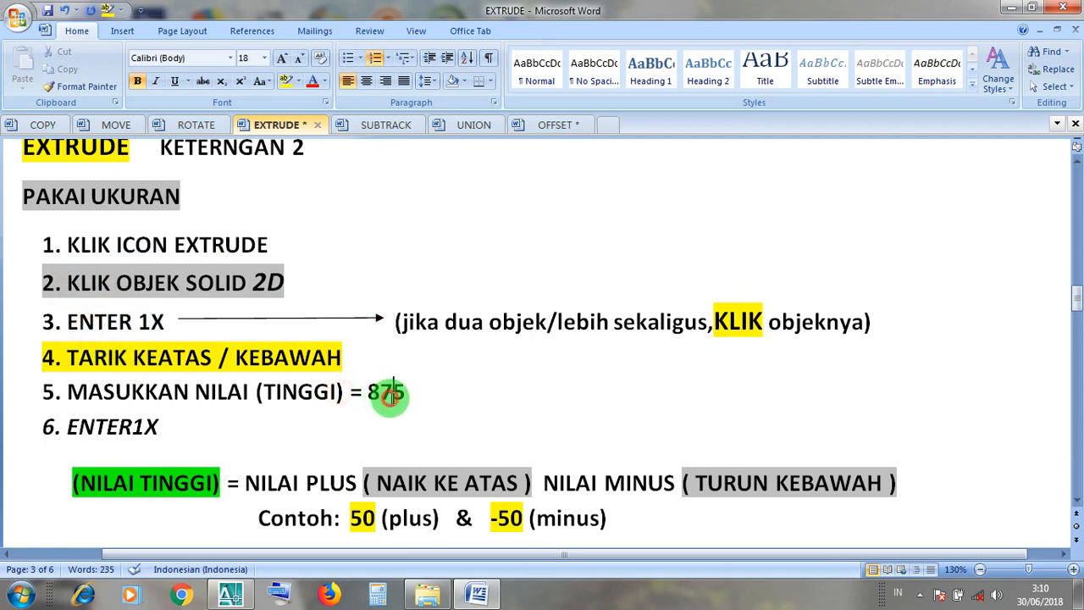
pyautogui.click(136, 428)
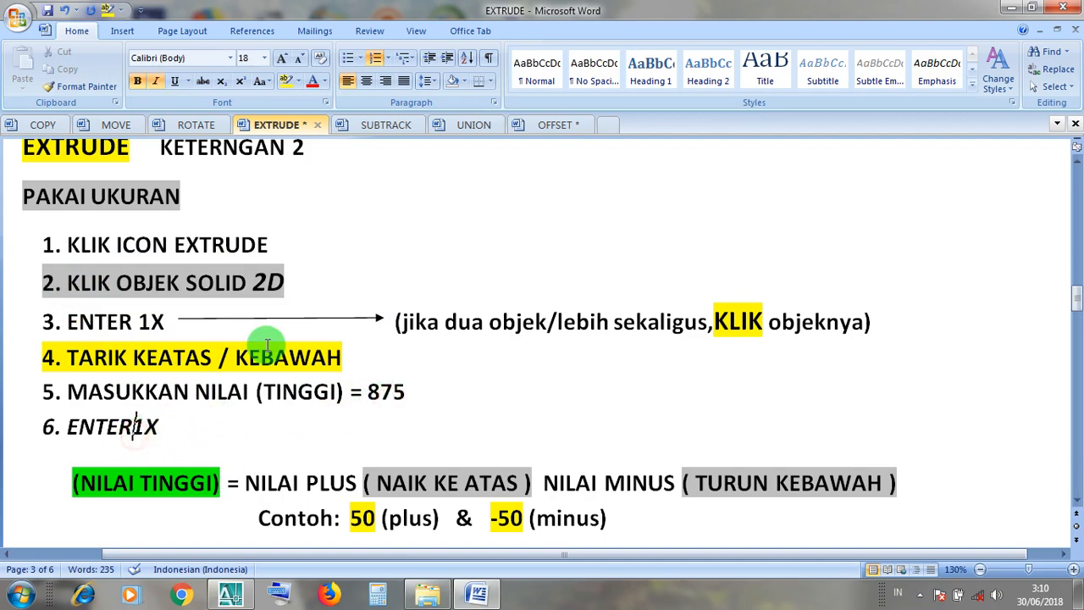
# Switch back to AutoCAD and examine the stepped roof covering outline between the eave and the ridge.
pyautogui.click(1014, 10)
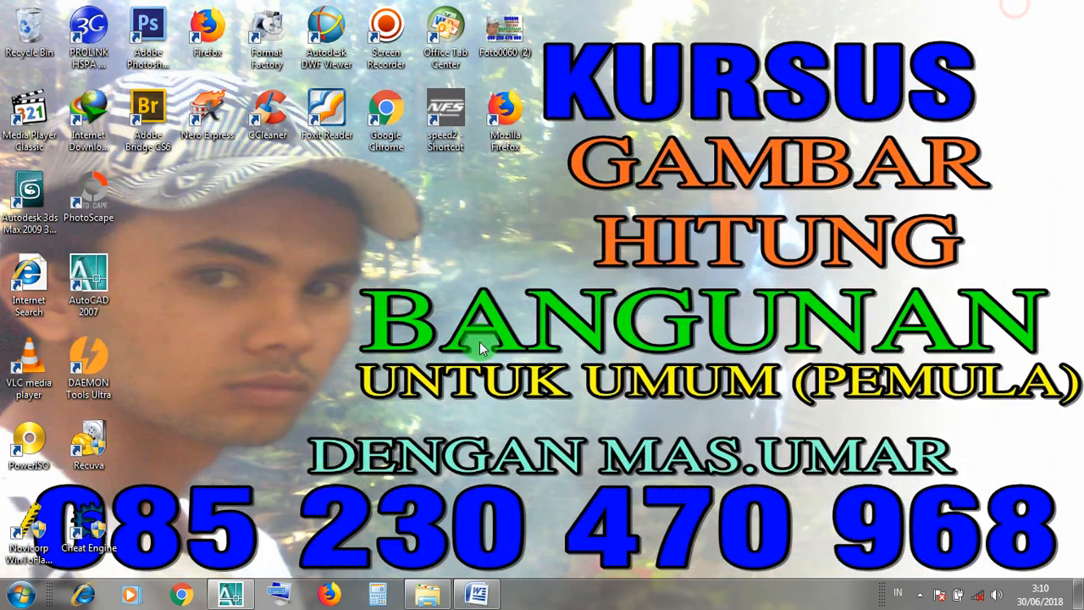
pyautogui.click(230, 594)
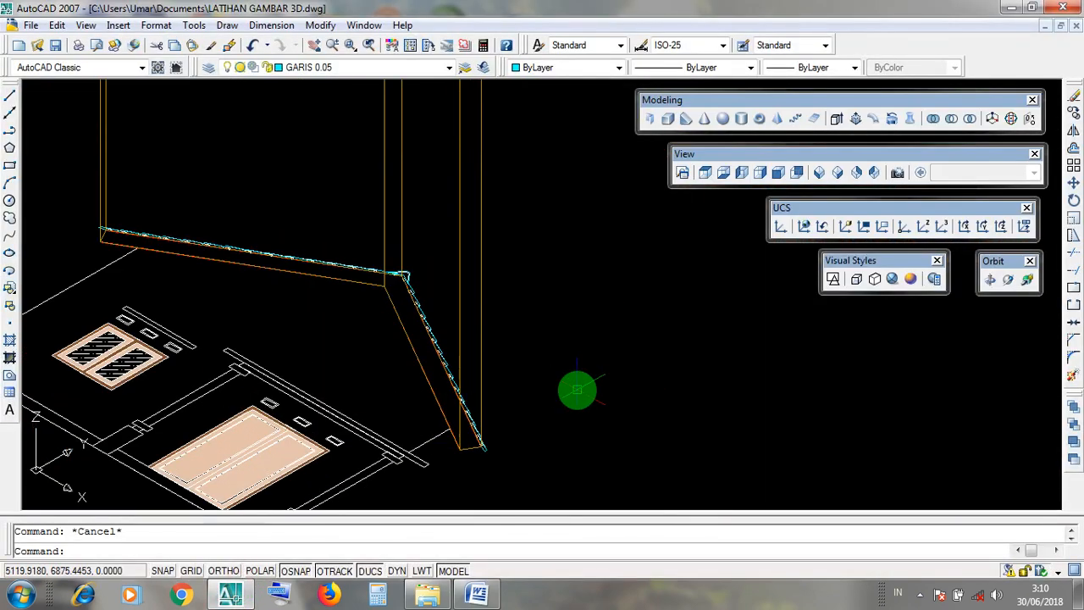
pyautogui.scroll(3, 497, 463)
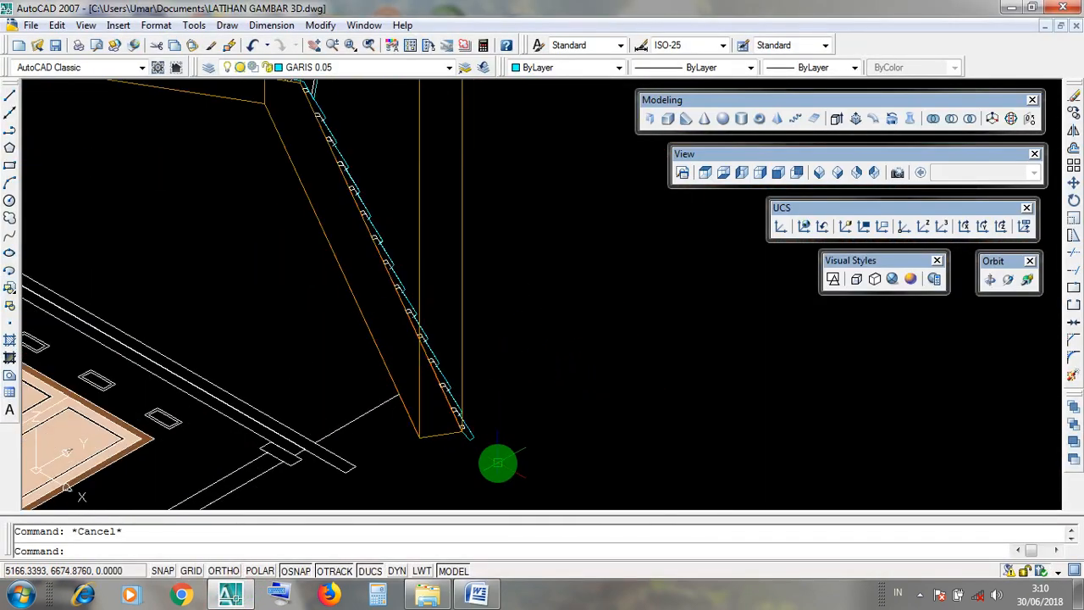
pyautogui.scroll(6, 477, 449)
pyautogui.scroll(-5, 460, 418)
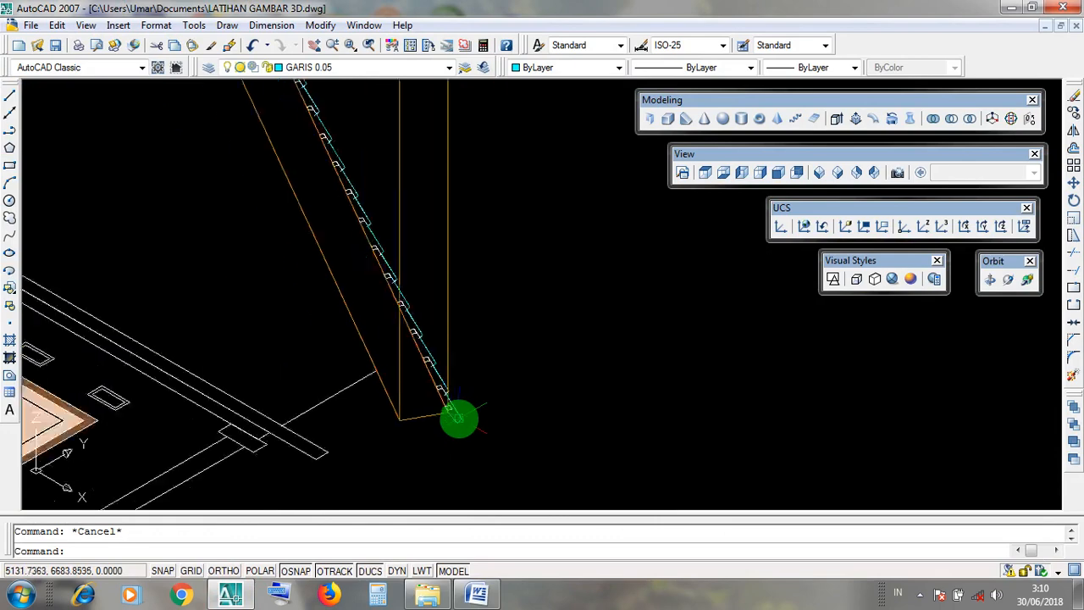
pyautogui.scroll(2, 417, 343)
pyautogui.scroll(2, 417, 343)
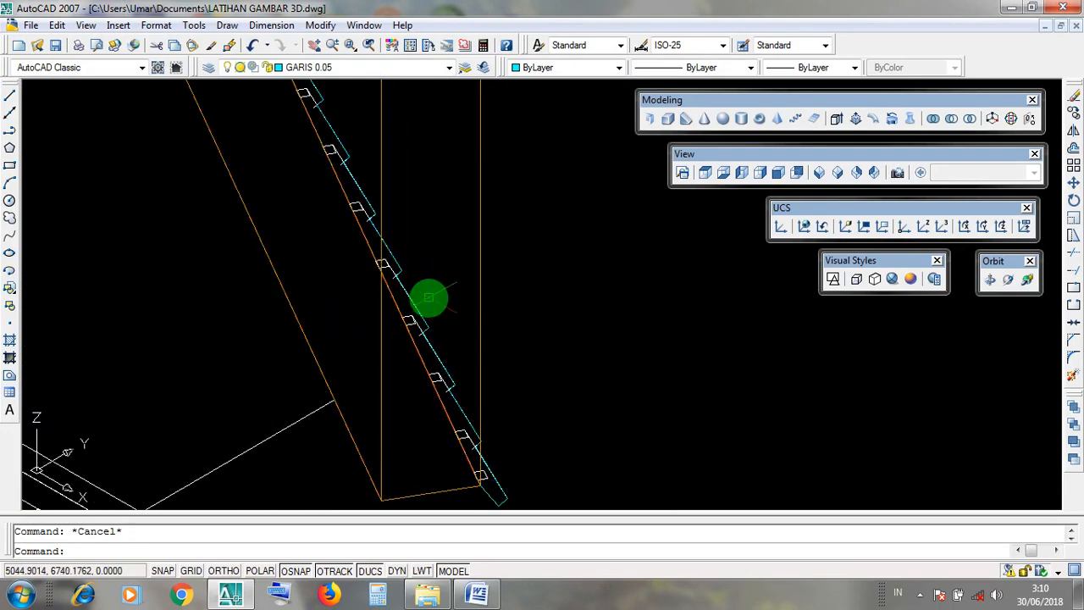
pyautogui.click(421, 310)
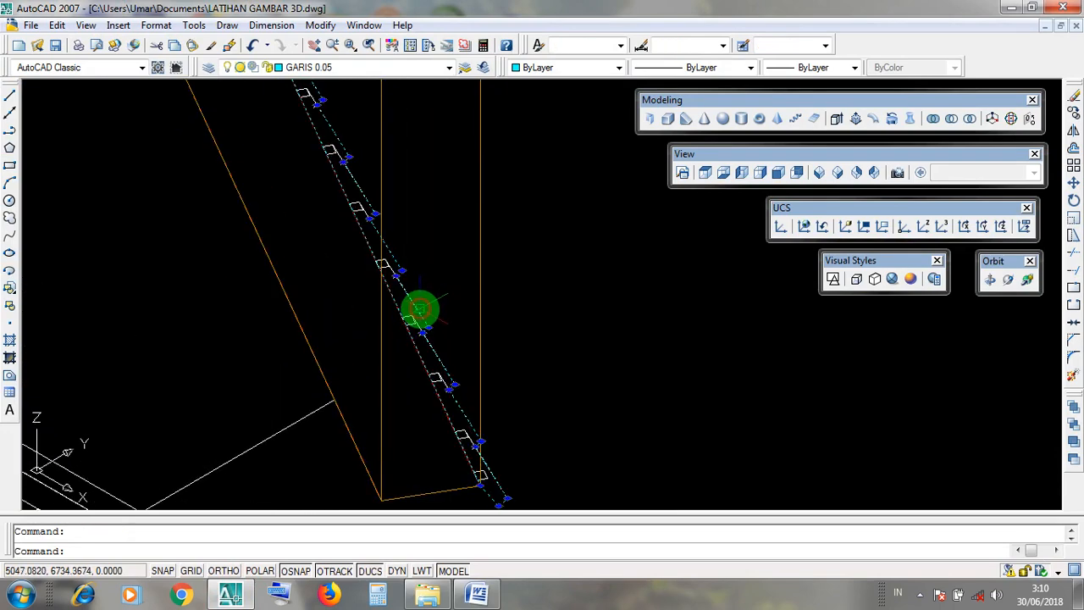
pyautogui.press('Escape')
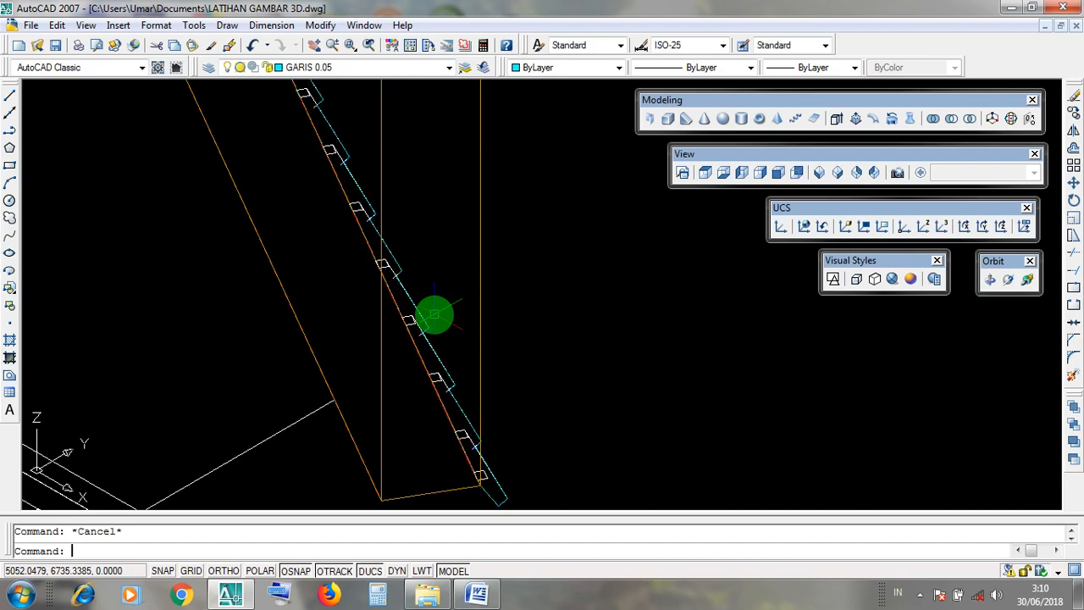
pyautogui.scroll(-3, 435, 314)
pyautogui.scroll(3, 392, 241)
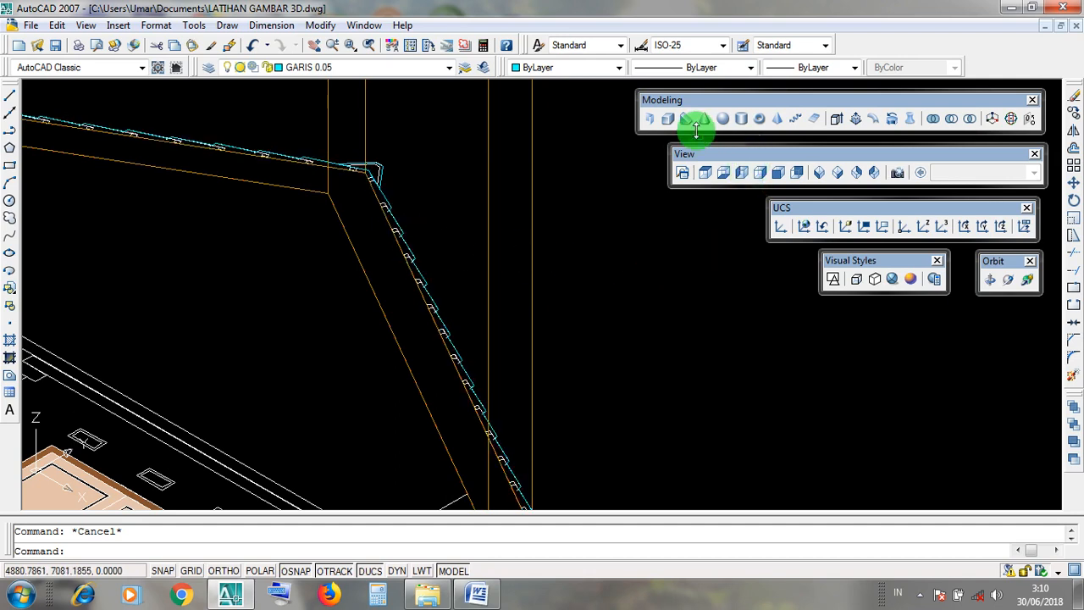
# Extrude the stepped roof covering outline to a height of 875.
pyautogui.click(667, 102)
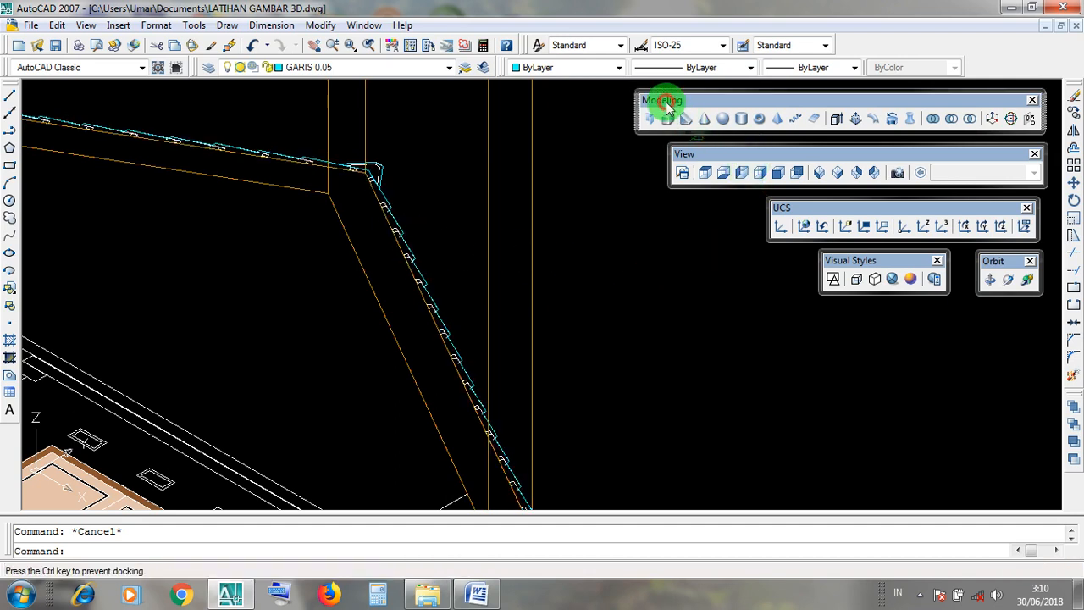
pyautogui.click(834, 121)
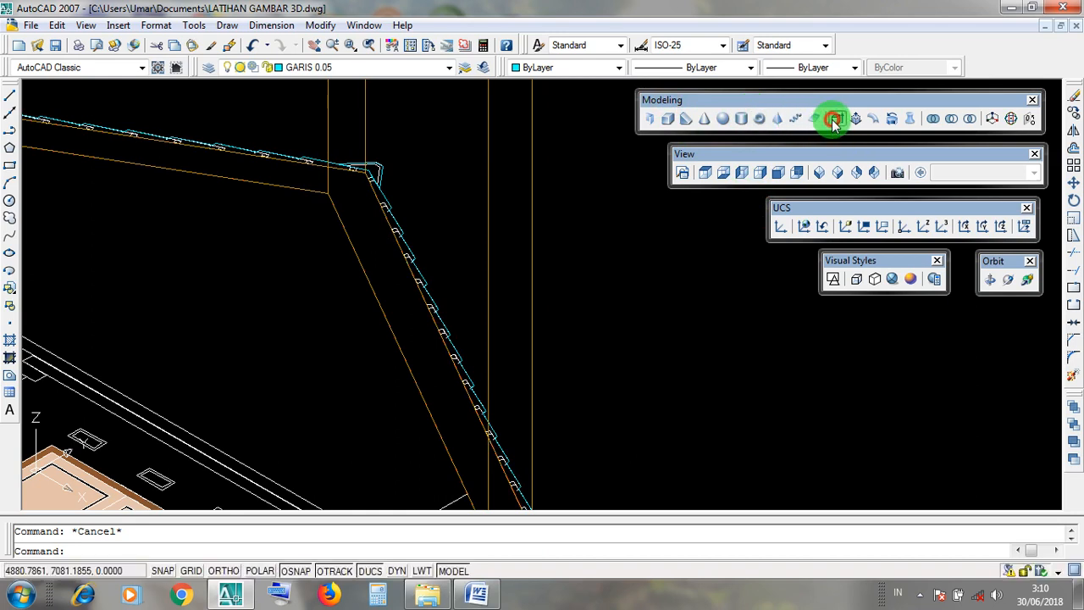
pyautogui.click(699, 103)
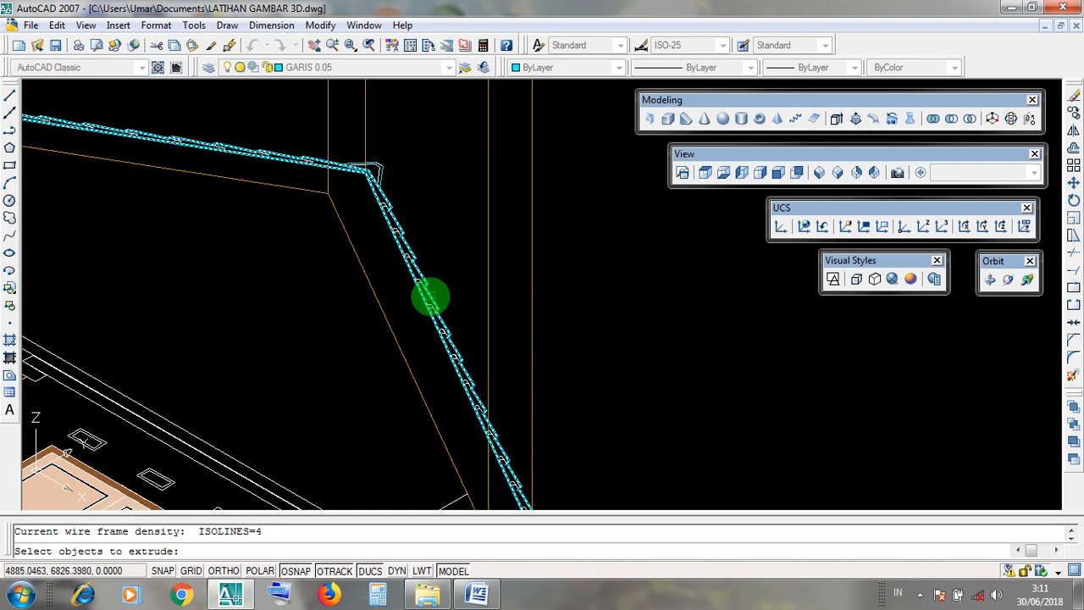
pyautogui.scroll(-4, 430, 296)
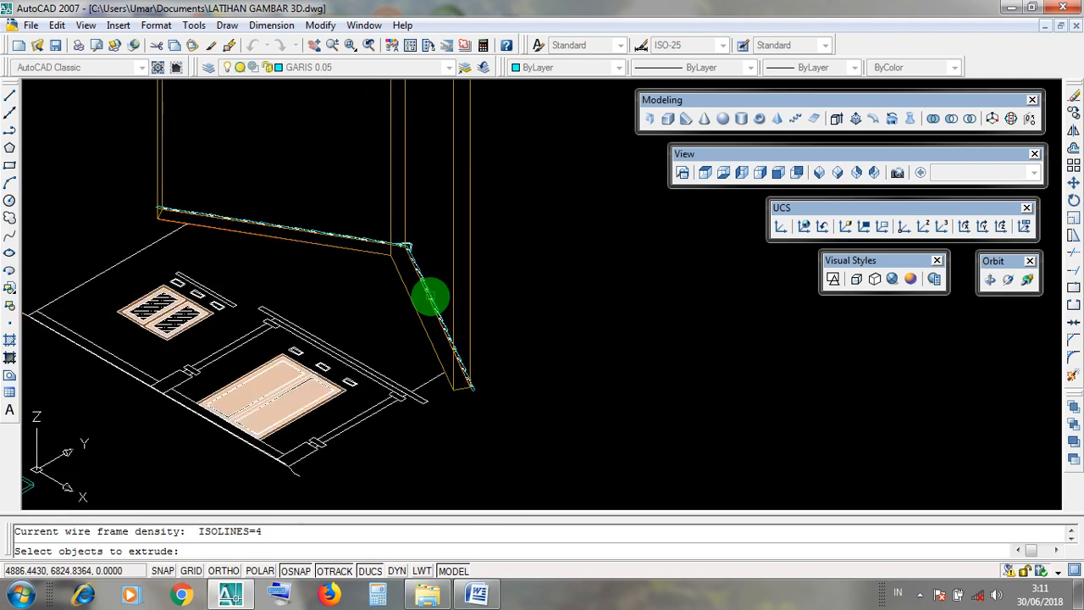
pyautogui.click(430, 297)
pyautogui.scroll(5, 432, 296)
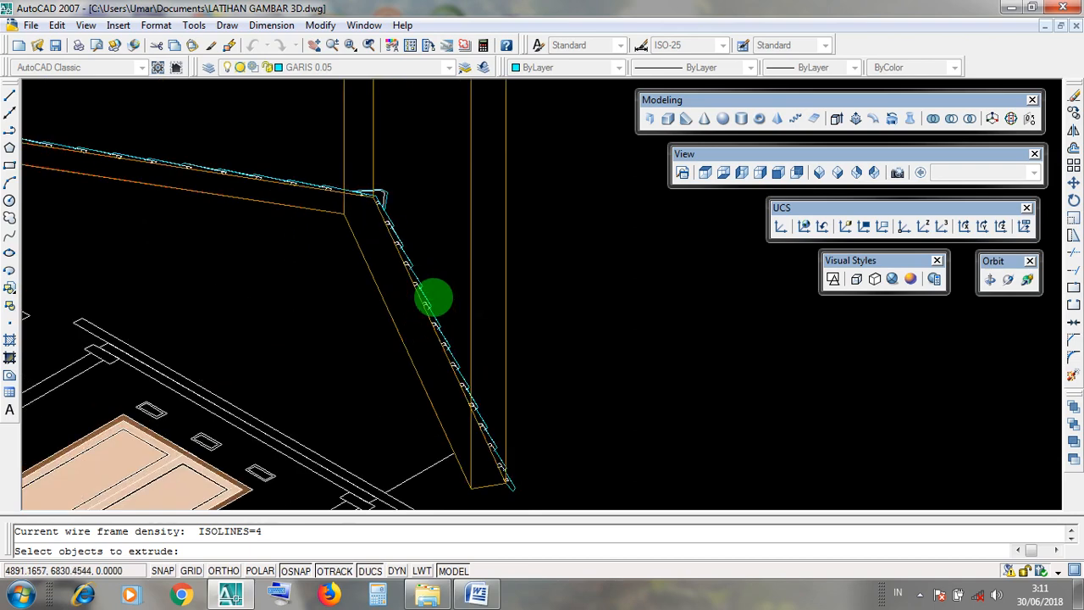
pyautogui.click(421, 308)
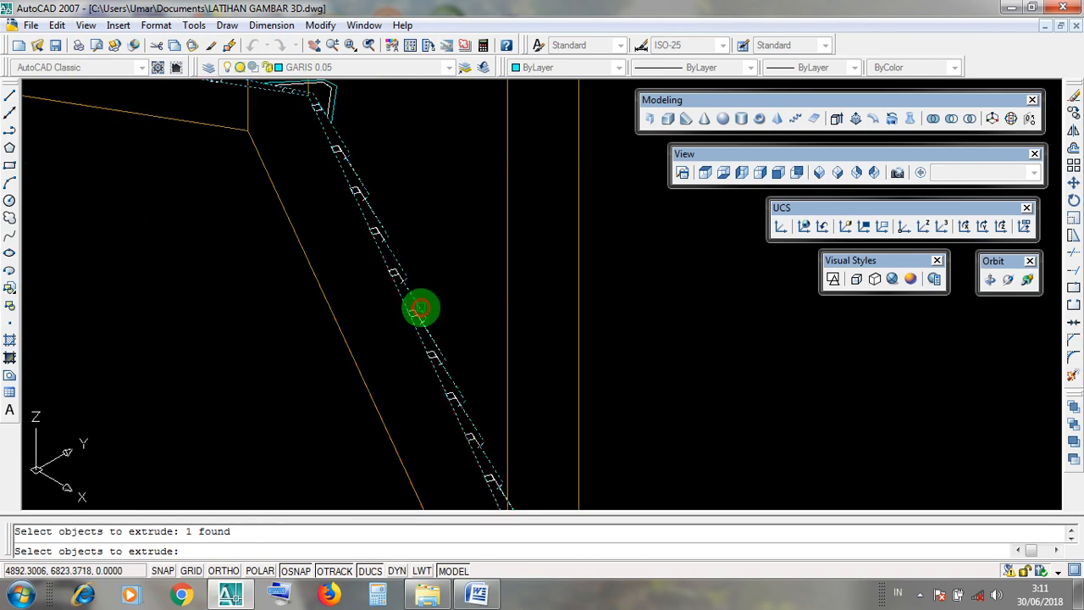
pyautogui.scroll(-3, 421, 308)
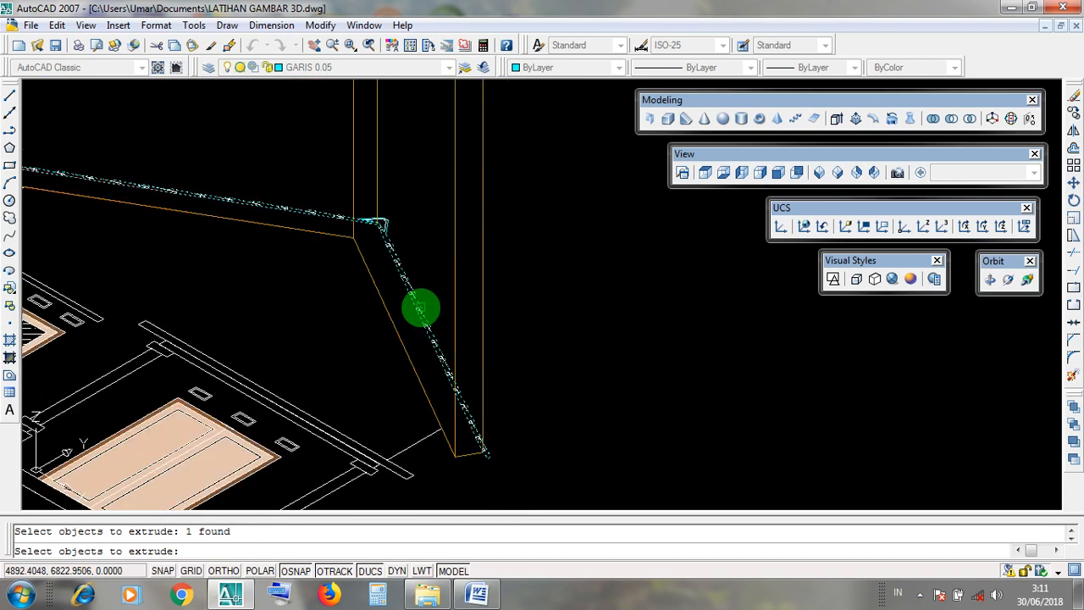
pyautogui.press('Return')
pyautogui.scroll(-3, 421, 308)
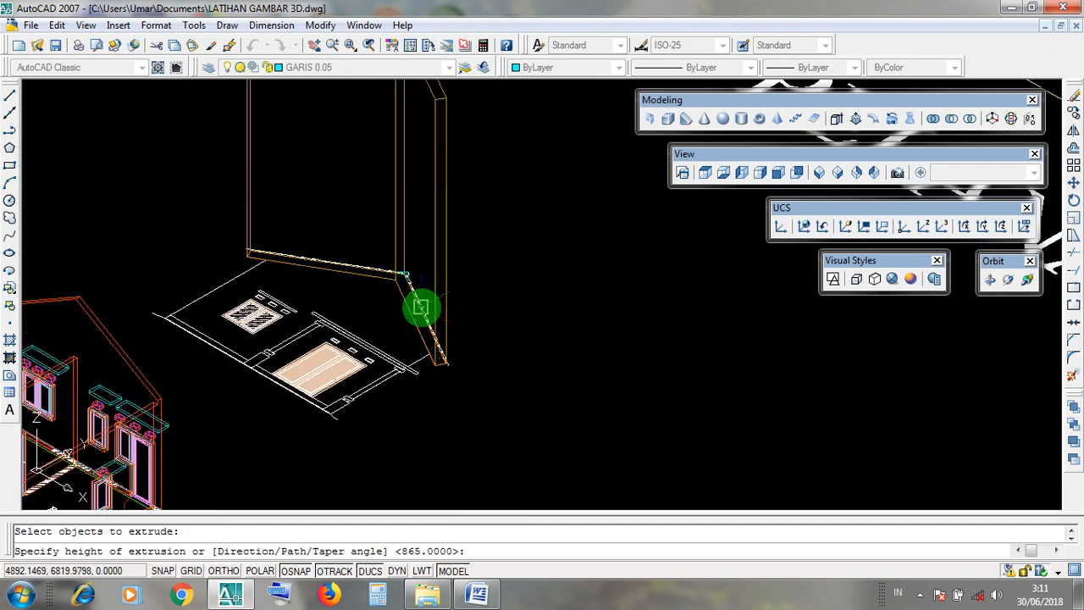
pyautogui.moveTo(434, 176); pyautogui.dragTo(435, 315, button='middle')
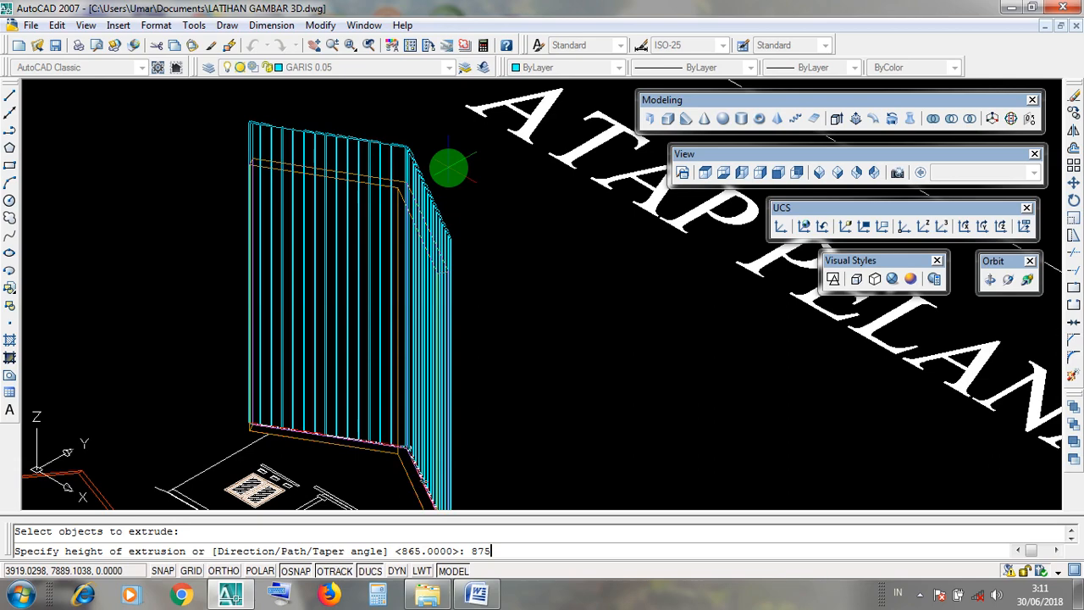
pyautogui.press('Return')
# Examine the stepped edge of the extruded covering in the Realistic visual style, and return to 2D wireframe.
pyautogui.scroll(4, 447, 169)
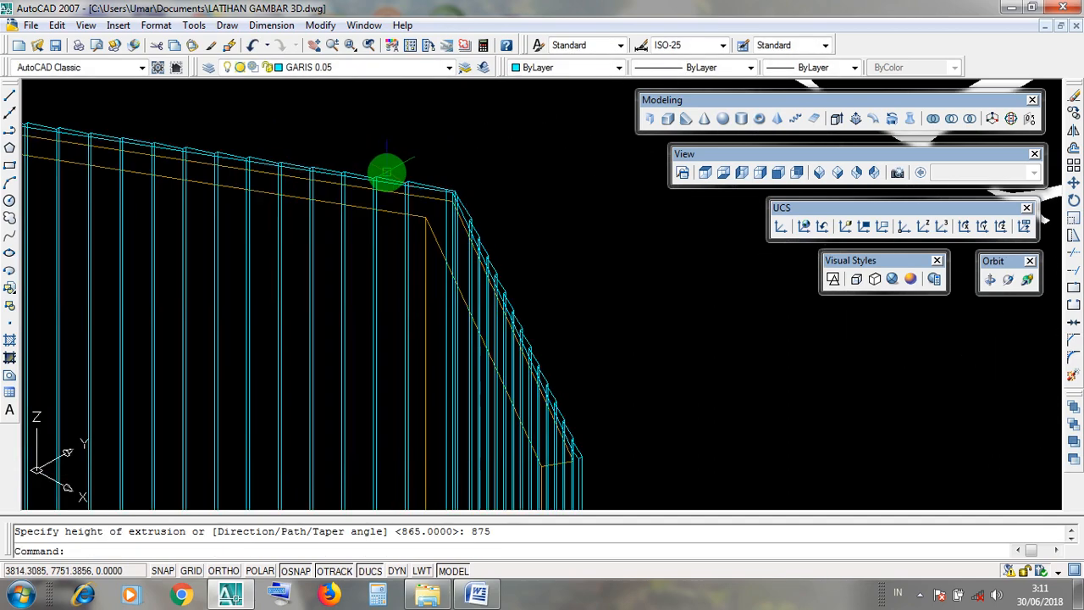
pyautogui.scroll(-5, 521, 204)
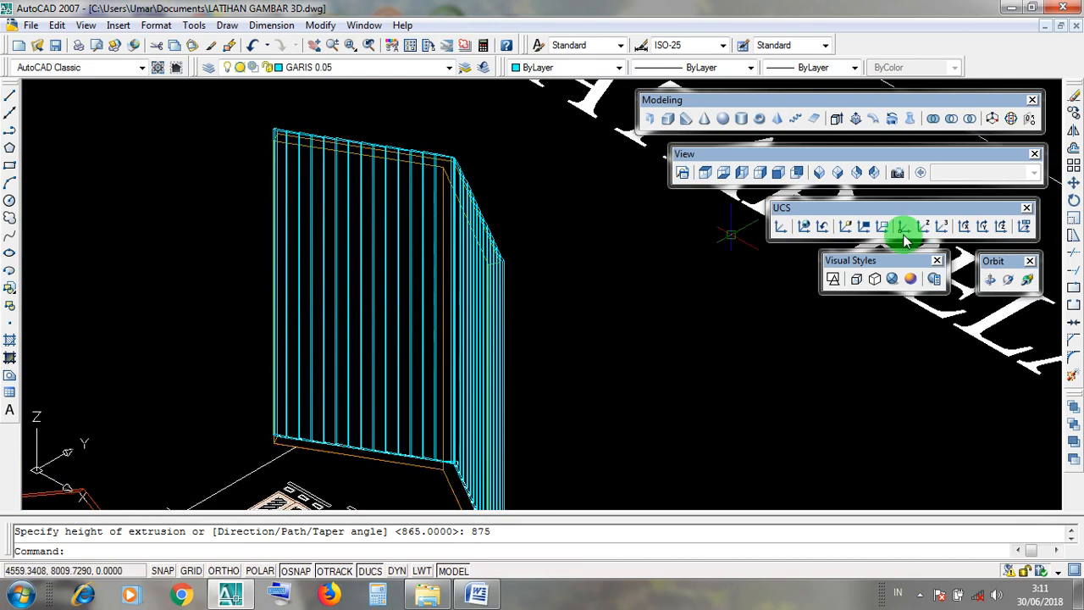
pyautogui.click(893, 281)
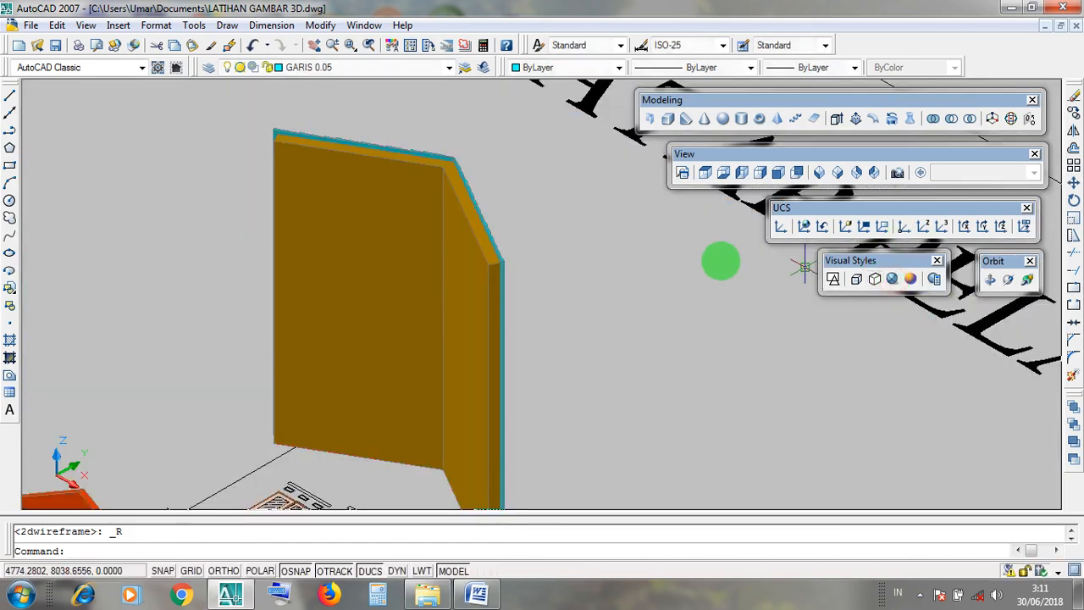
pyautogui.scroll(3, 447, 279)
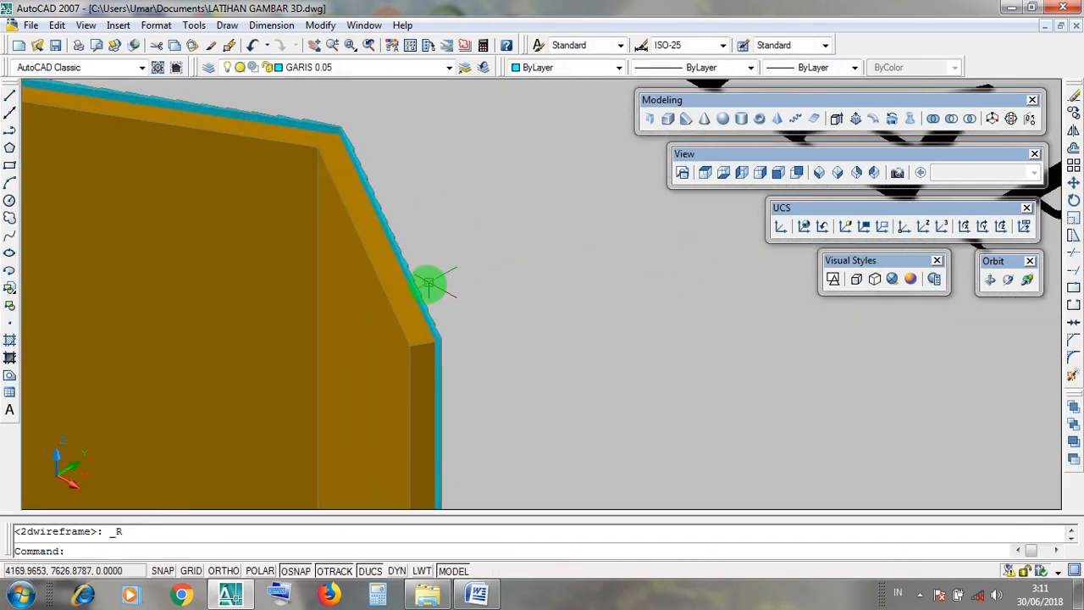
pyautogui.scroll(3, 424, 283)
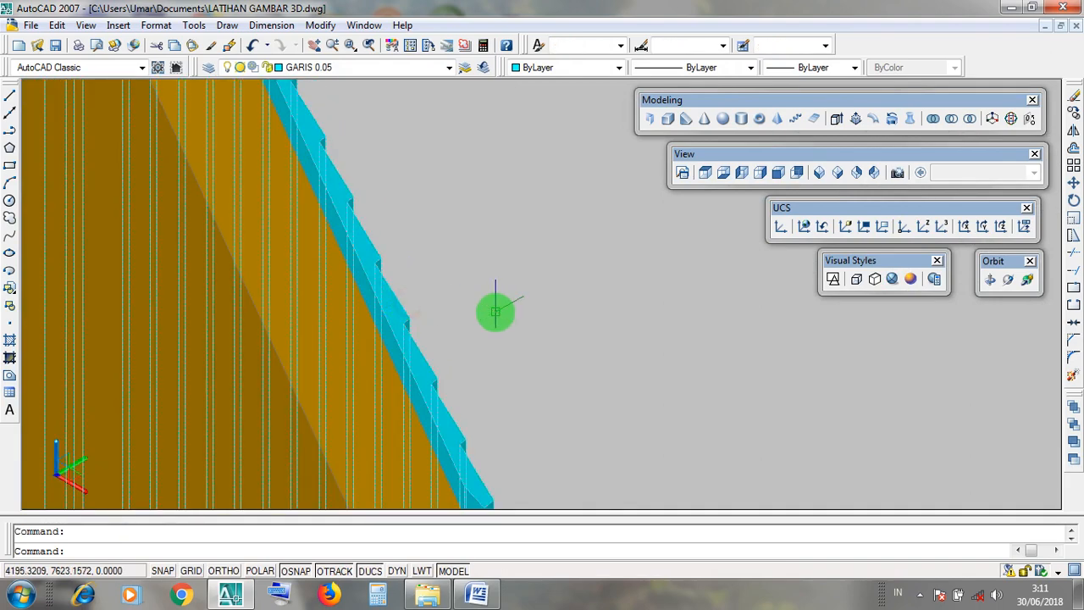
pyautogui.scroll(-3, 500, 307)
pyautogui.press('Escape')
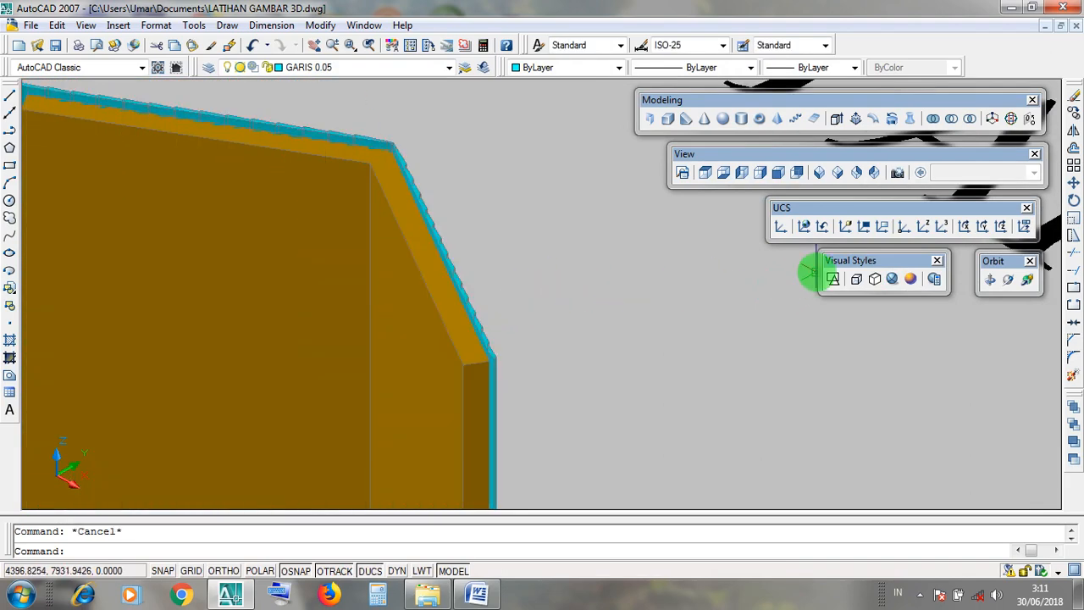
pyautogui.click(833, 278)
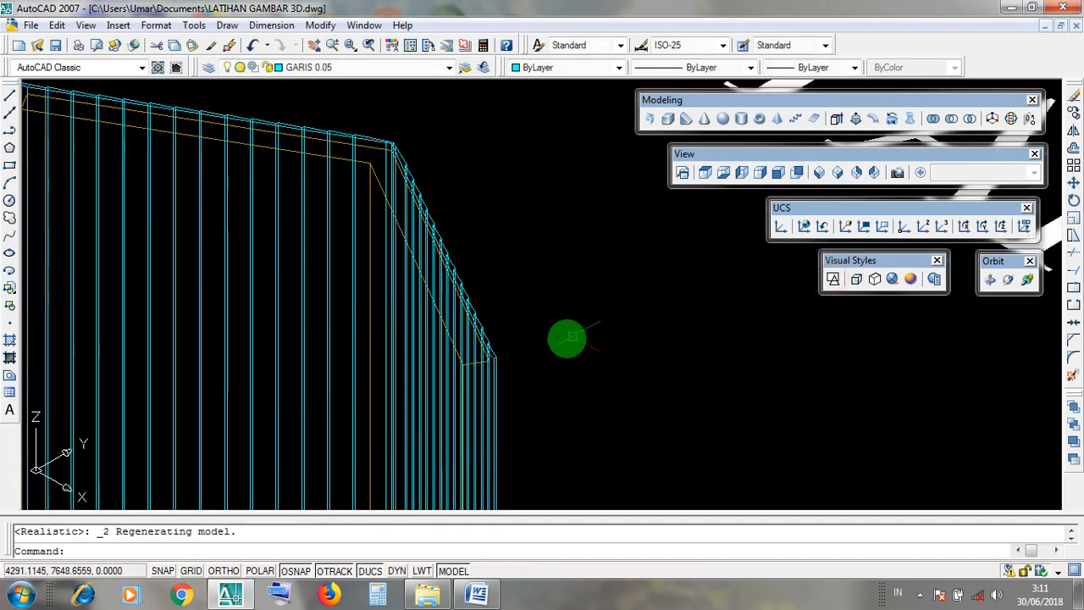
pyautogui.scroll(-4, 570, 338)
pyautogui.click(467, 359)
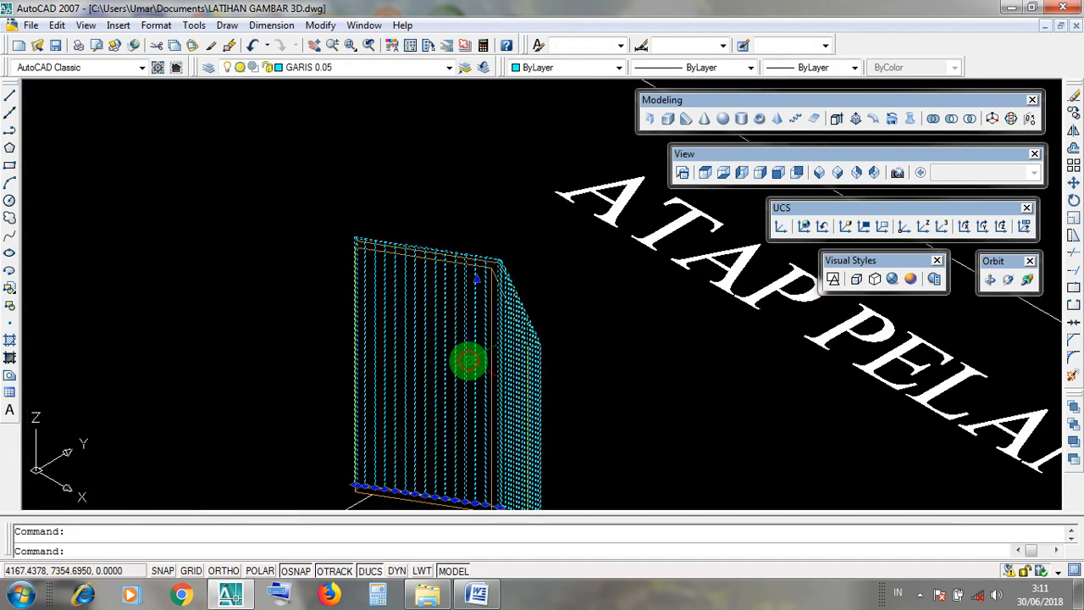
pyautogui.press('Escape')
pyautogui.click(460, 331)
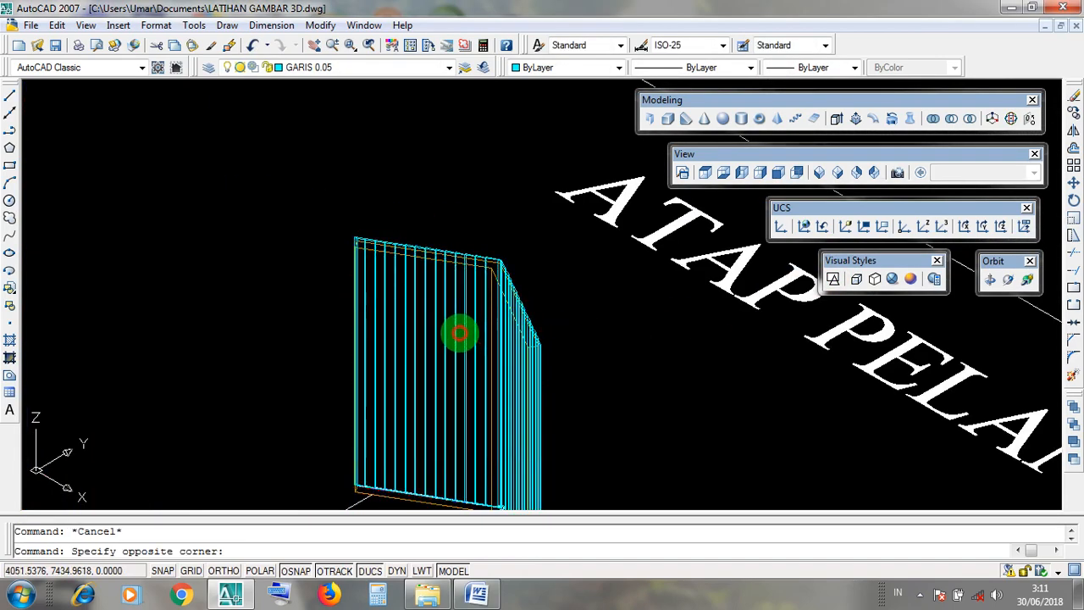
pyautogui.click(444, 306)
pyautogui.press('Escape')
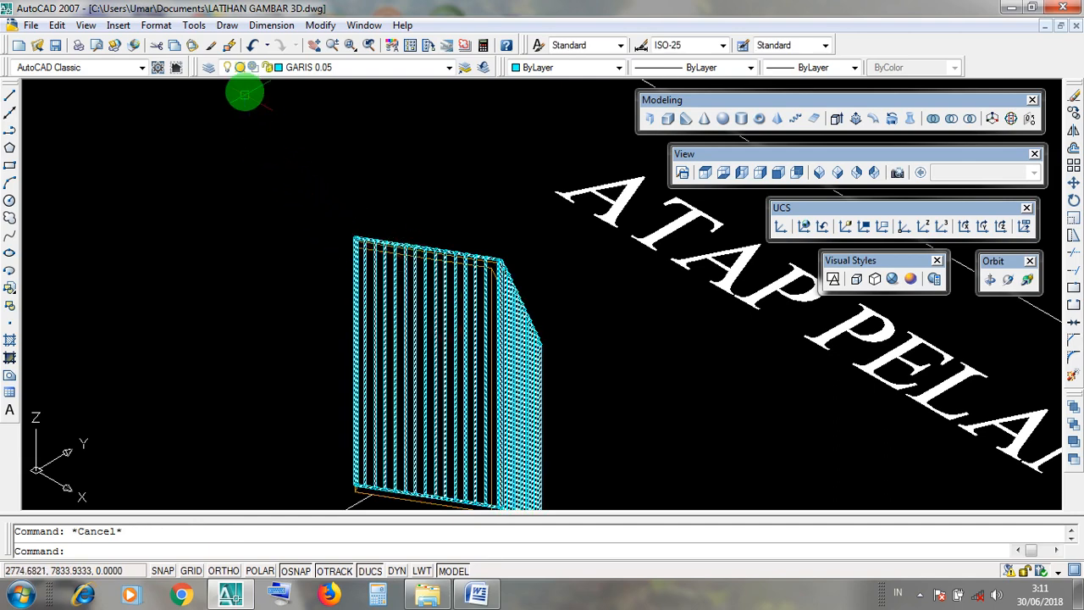
pyautogui.click(449, 67)
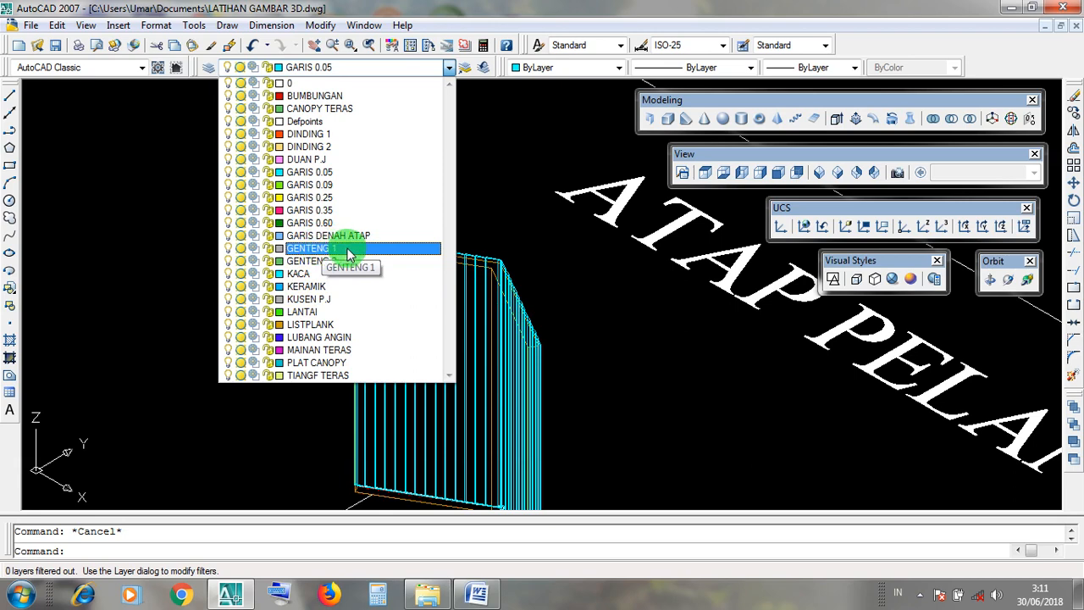
pyautogui.click(591, 346)
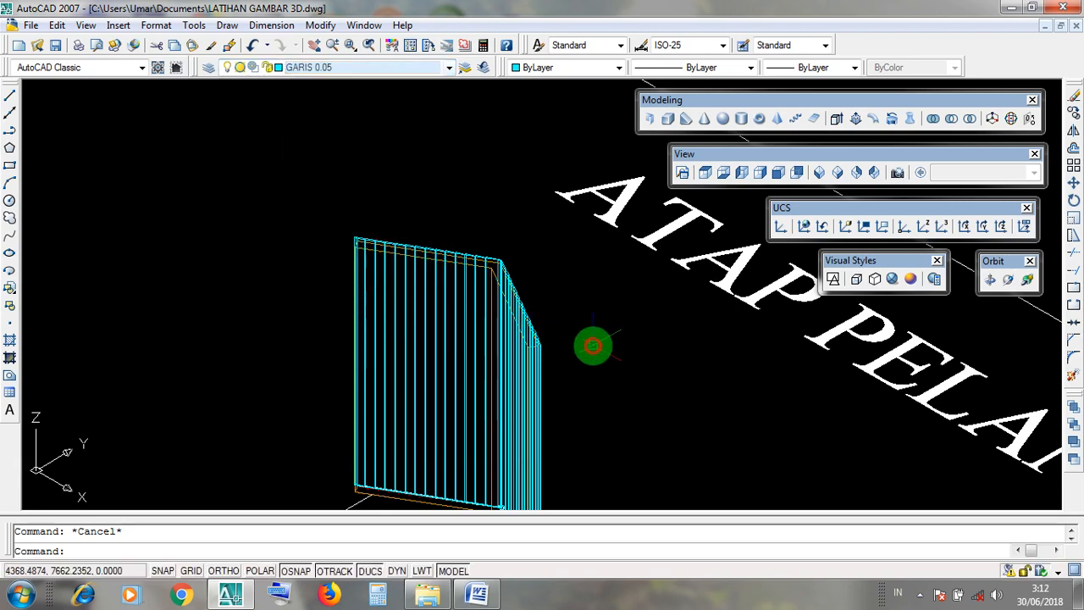
pyautogui.click(464, 348)
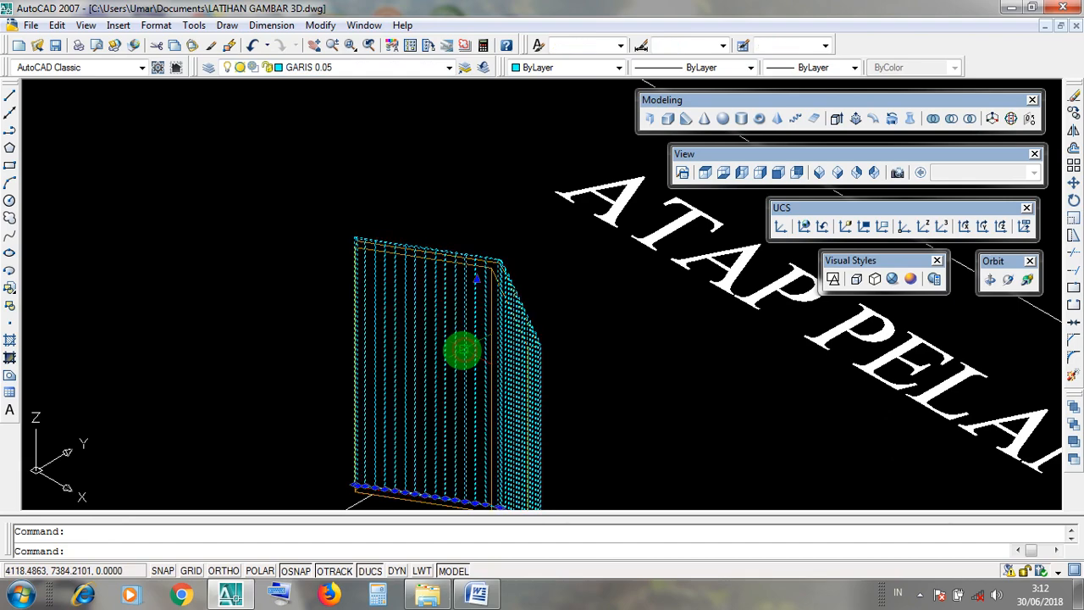
pyautogui.scroll(6, 451, 353)
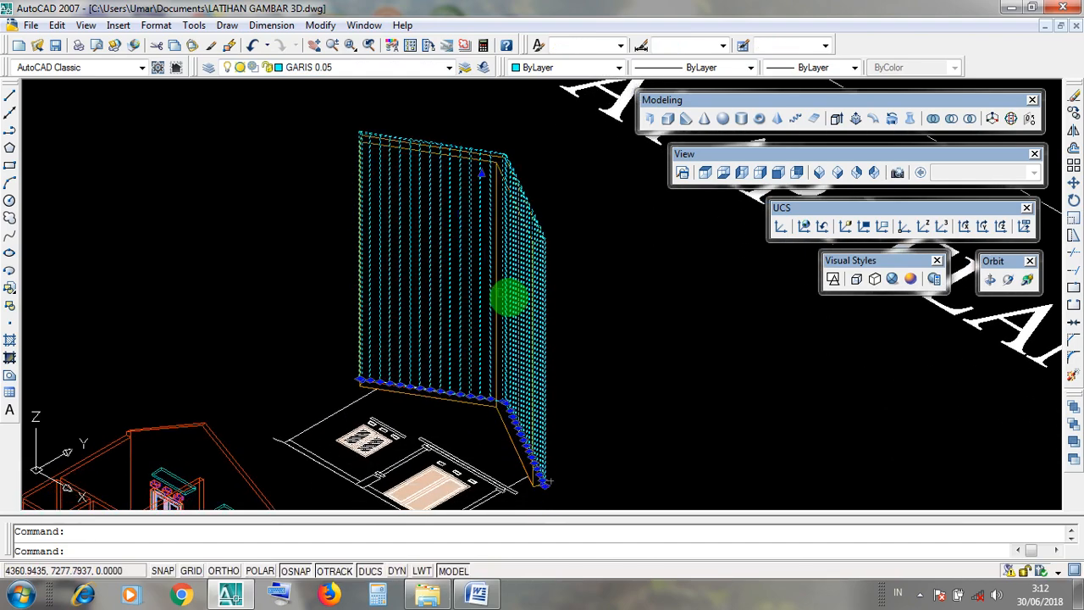
pyautogui.scroll(-5, 557, 225)
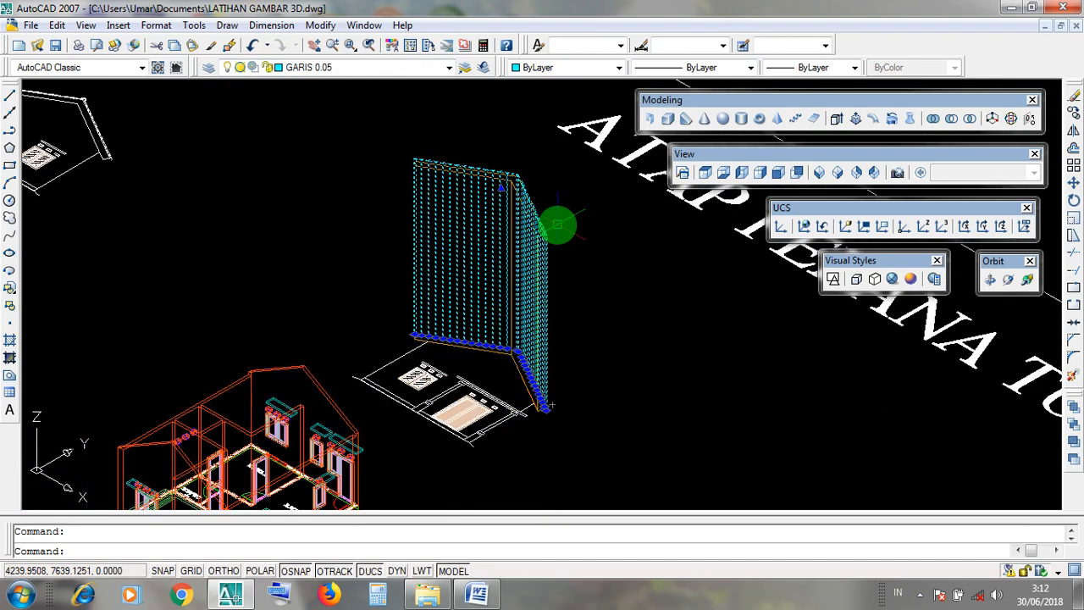
pyautogui.press('Escape')
# Assign the extruded stepped roof covering to the GENTENG 1 layer and clear the selection.
pyautogui.click(471, 247)
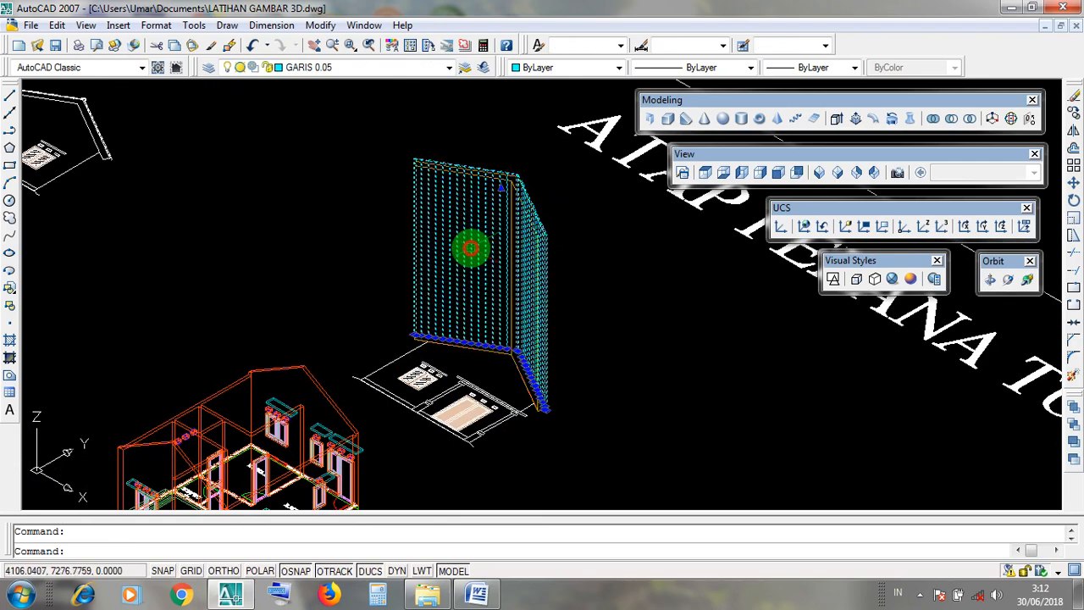
pyautogui.scroll(4, 469, 246)
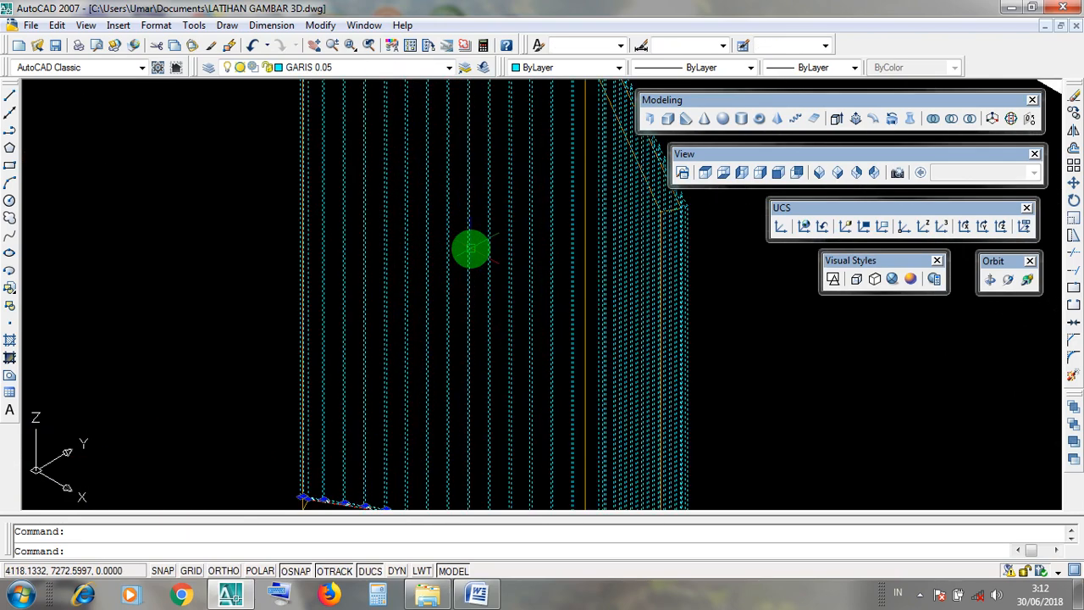
pyautogui.scroll(-4, 486, 213)
pyautogui.scroll(3, 508, 161)
pyautogui.moveTo(590, 201); pyautogui.dragTo(524, 197, button='middle')
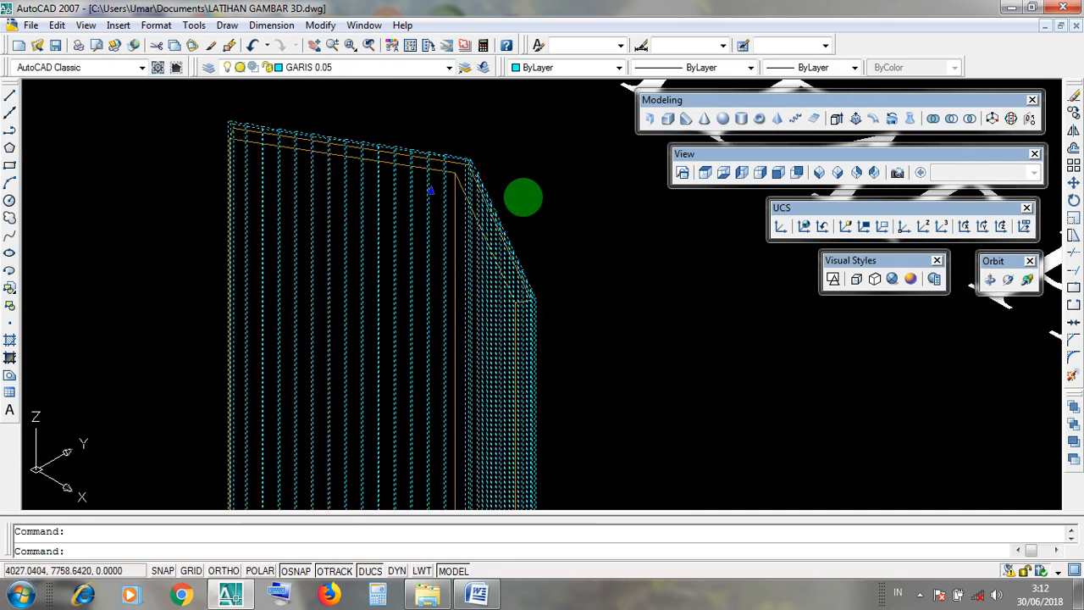
pyautogui.scroll(-4, 527, 197)
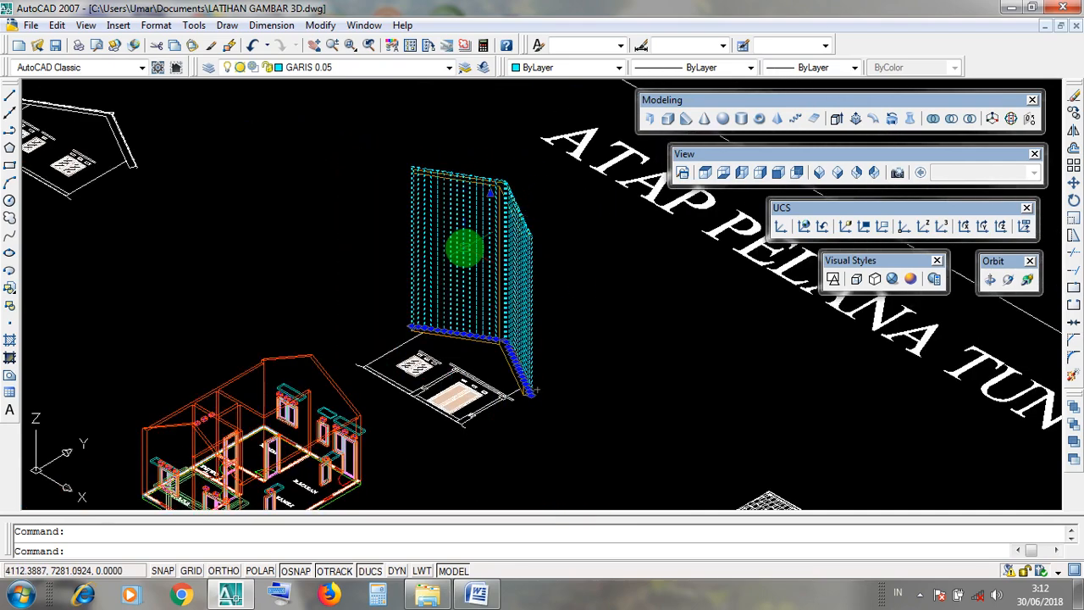
pyautogui.scroll(2, 464, 247)
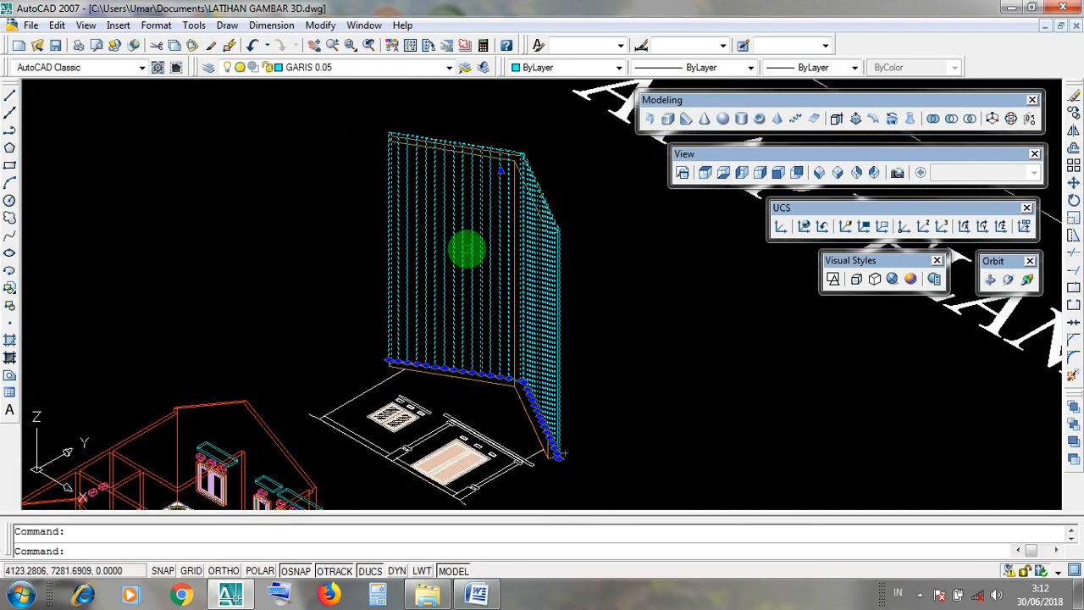
pyautogui.click(447, 67)
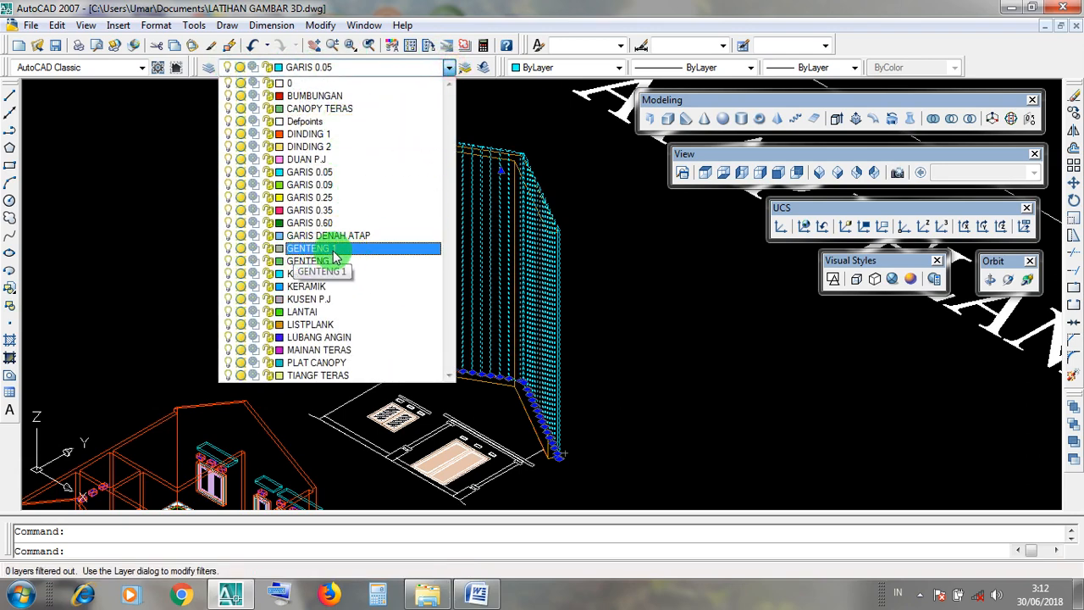
pyautogui.click(338, 252)
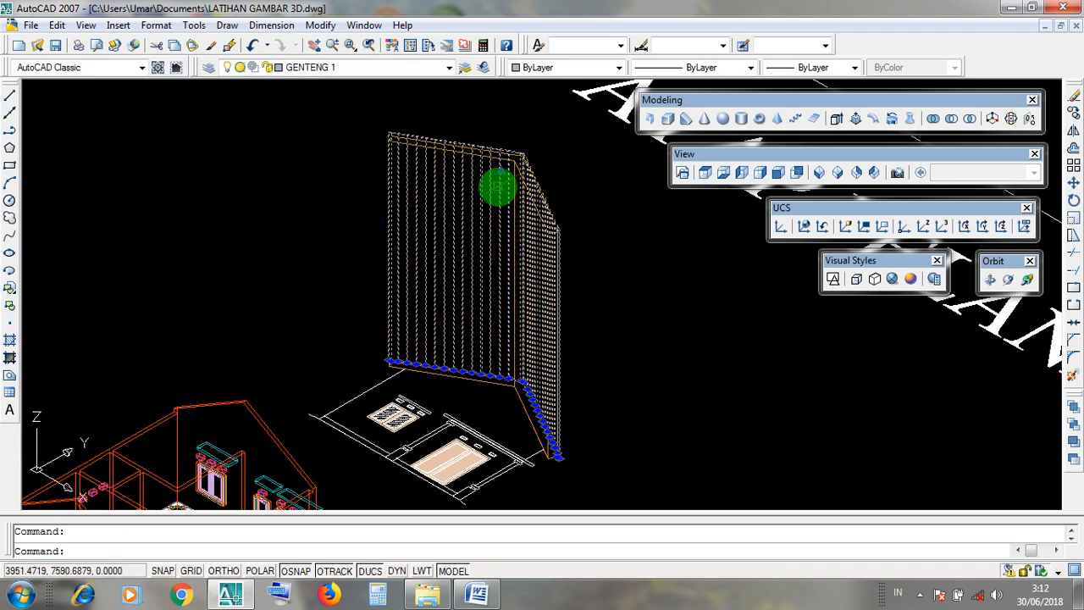
pyautogui.scroll(3, 517, 147)
pyautogui.press('Escape')
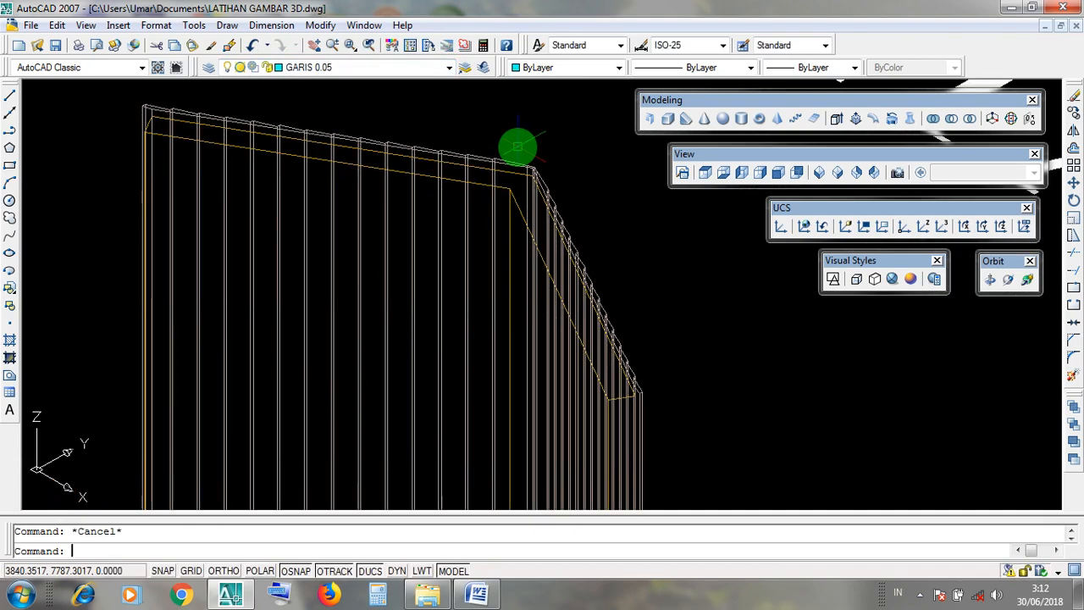
# Display the roof in the Realistic visual style and examine the covering with its new layer color.
pyautogui.scroll(-4, 518, 147)
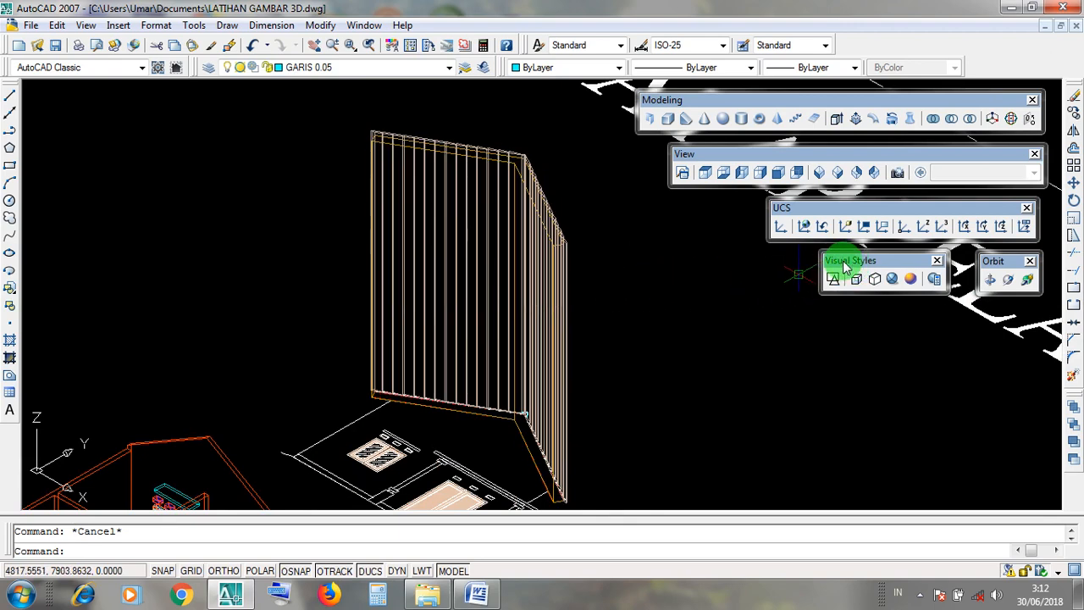
pyautogui.click(892, 281)
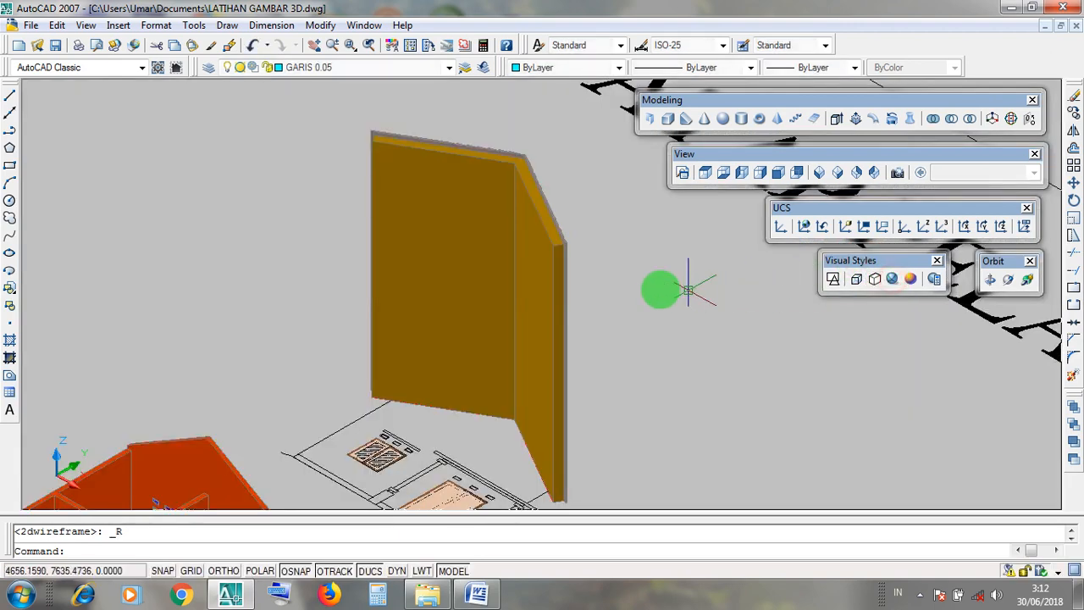
pyautogui.scroll(3, 610, 231)
pyautogui.scroll(-3, 614, 232)
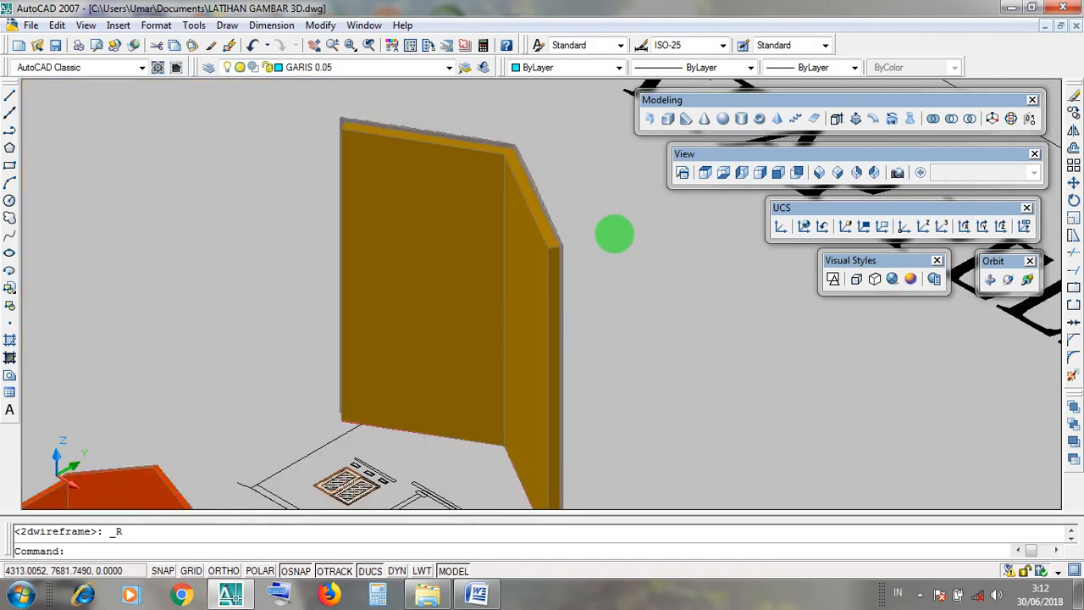
# Return the display to 2D wireframe and examine the outer ridge cap outline at the base of the roof peak.
pyautogui.click(834, 280)
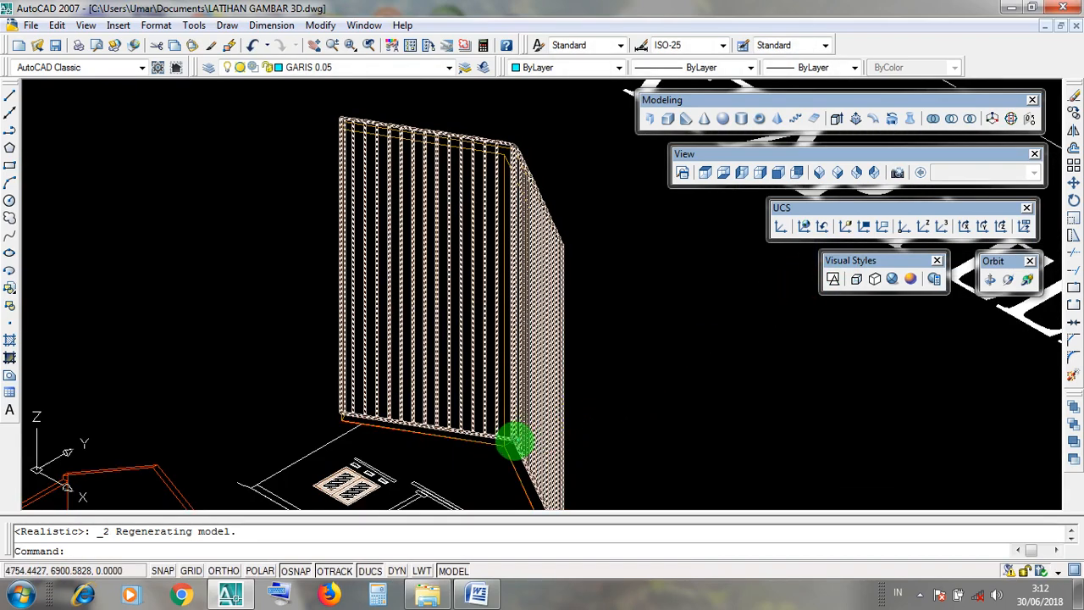
pyautogui.scroll(5, 514, 439)
pyautogui.click(549, 453)
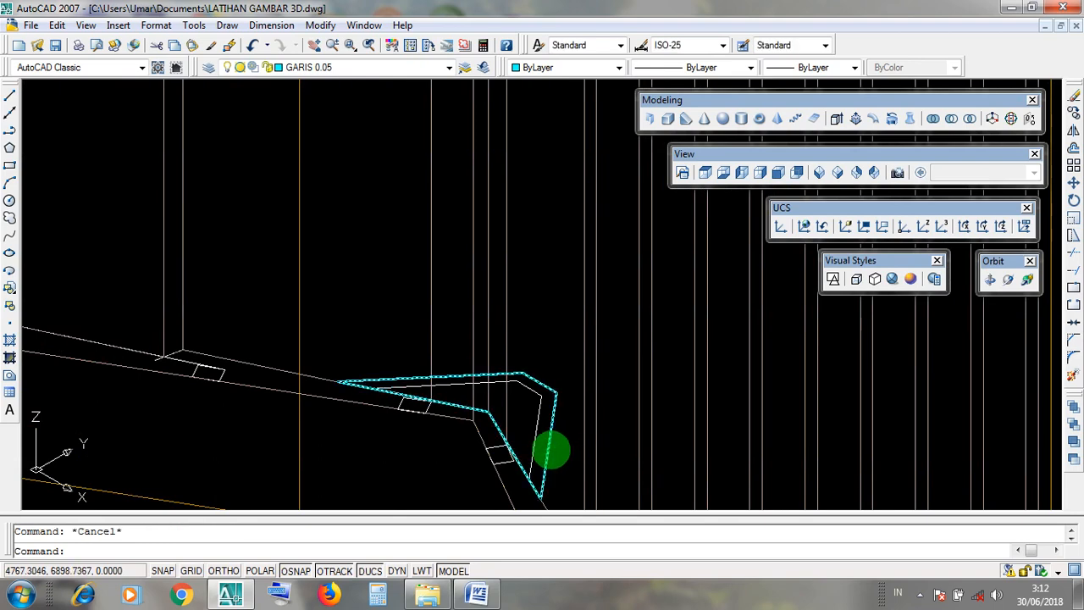
pyautogui.click(550, 449)
pyautogui.click(551, 449)
pyautogui.scroll(-5, 551, 447)
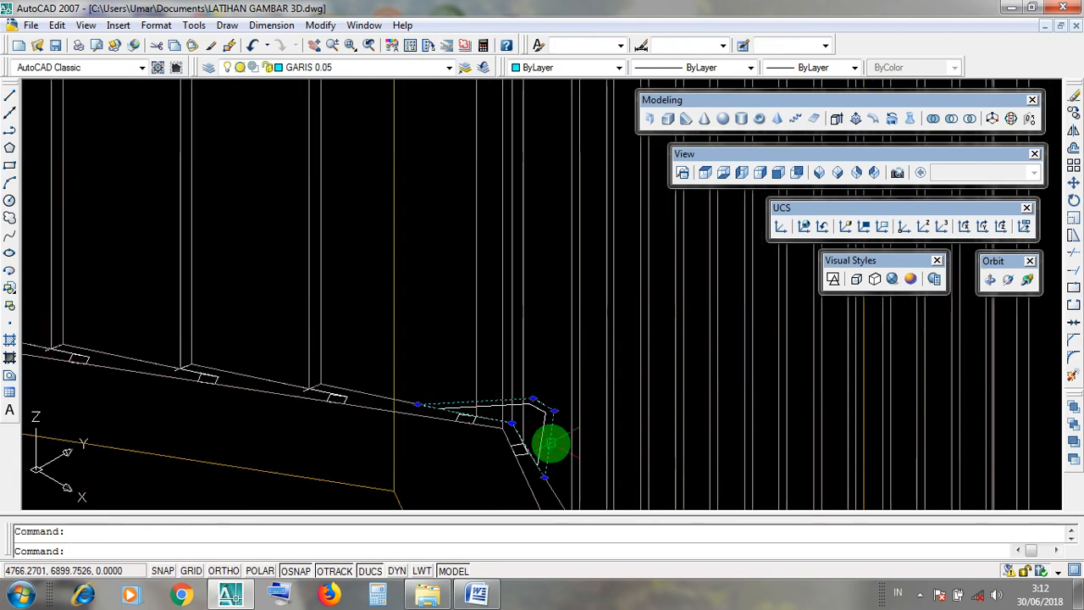
pyautogui.scroll(9, 551, 443)
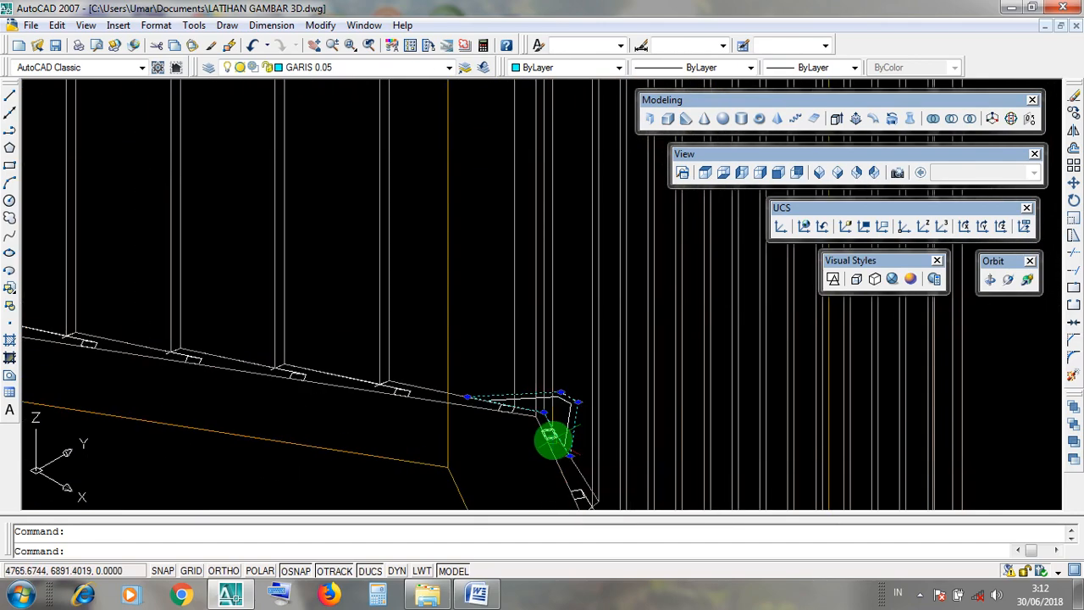
pyautogui.press('Escape')
pyautogui.click(571, 440)
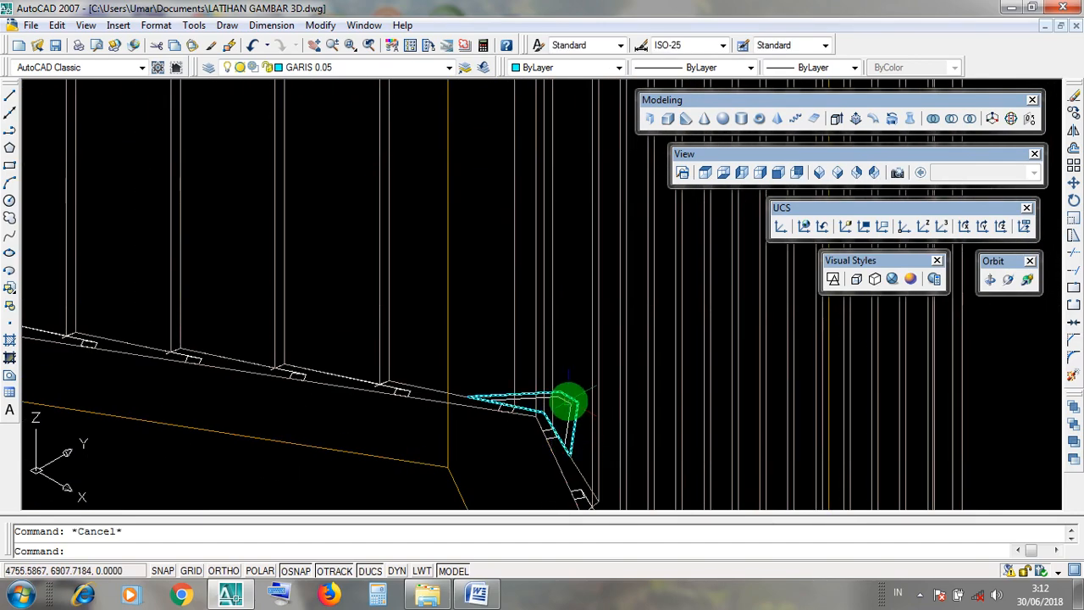
pyautogui.scroll(-8, 569, 404)
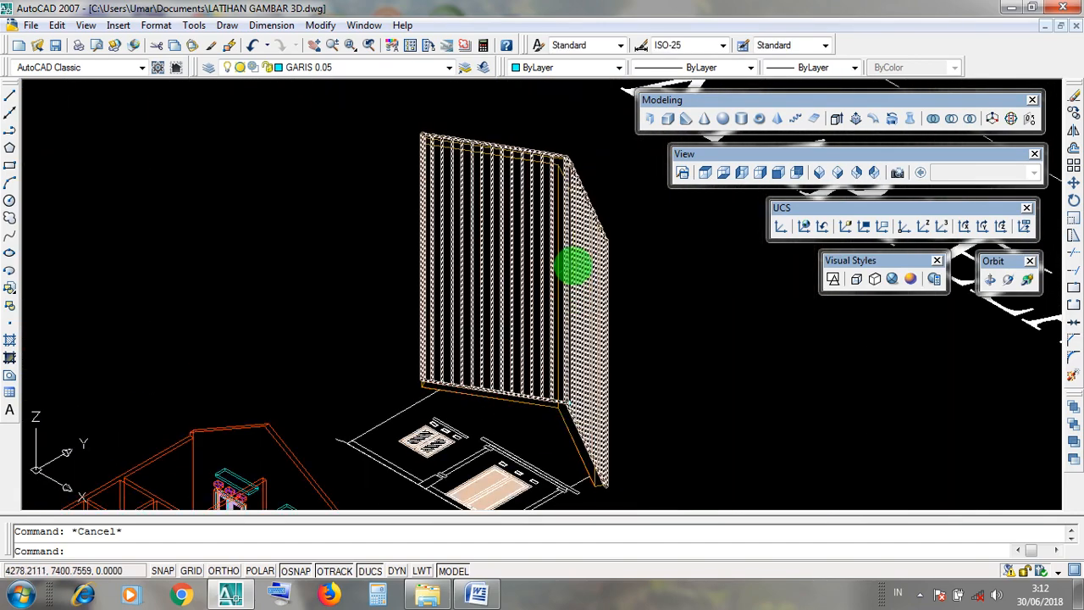
pyautogui.press('Escape')
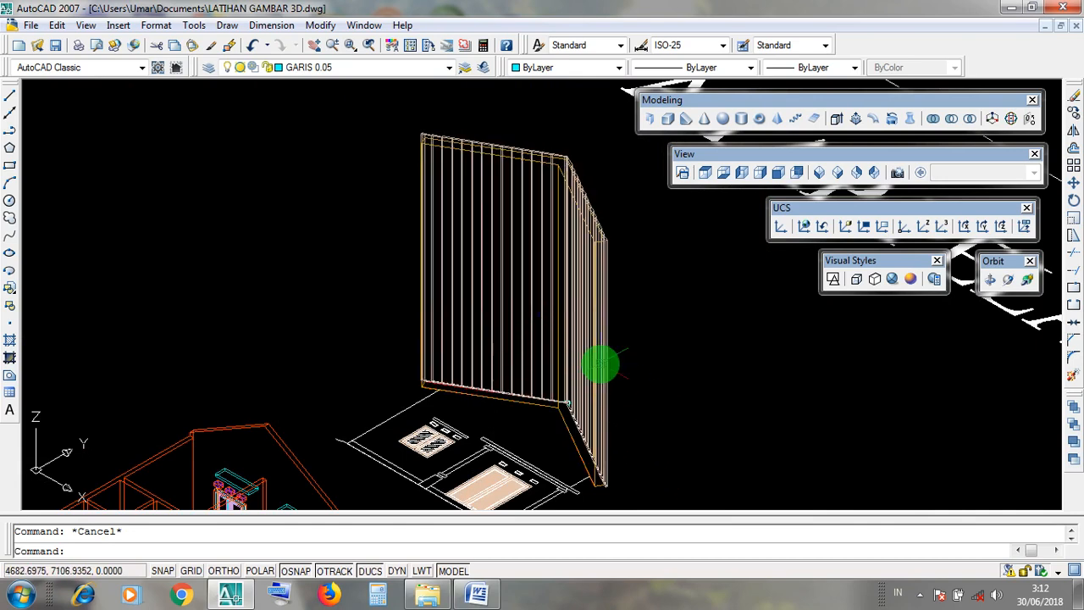
# Check the layer of the extruded stepped covering, and turn off the GENTENG 1 and LISTPLANK layers.
pyautogui.click(600, 366)
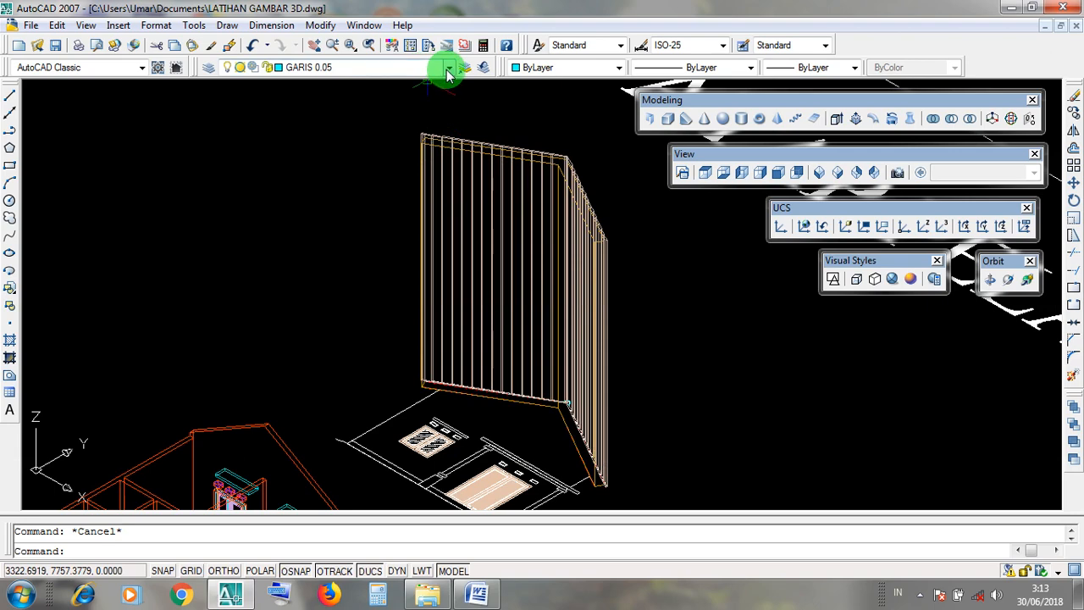
pyautogui.click(489, 218)
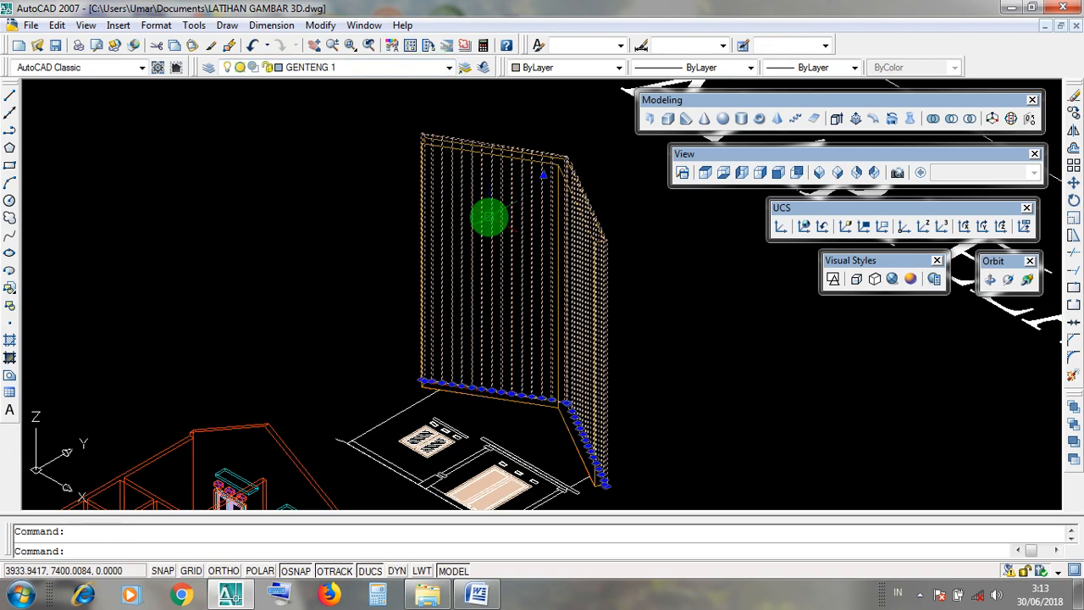
pyautogui.press('Escape')
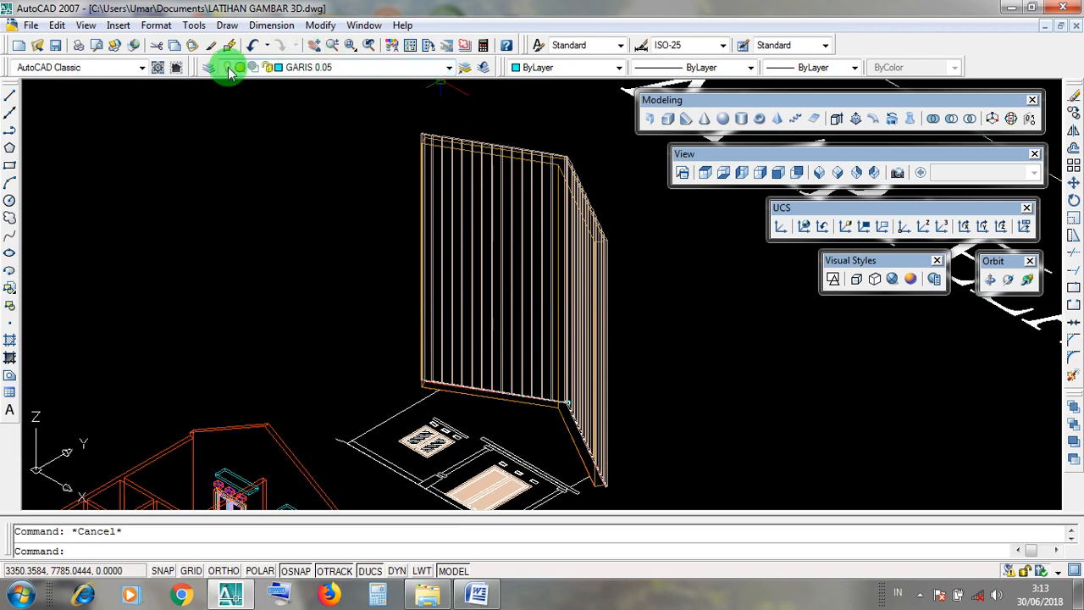
pyautogui.click(449, 70)
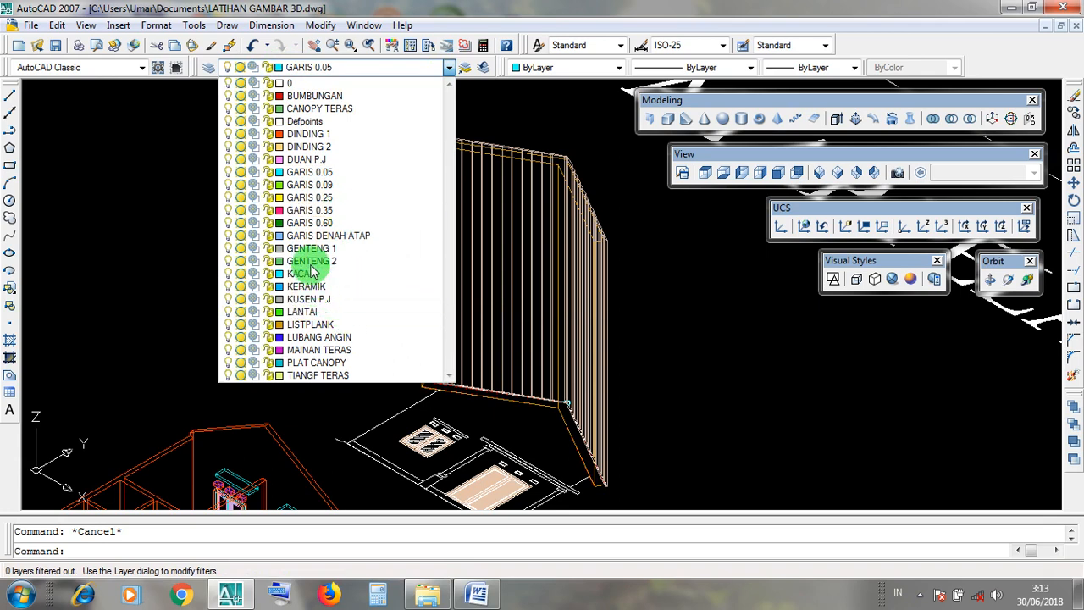
pyautogui.click(229, 252)
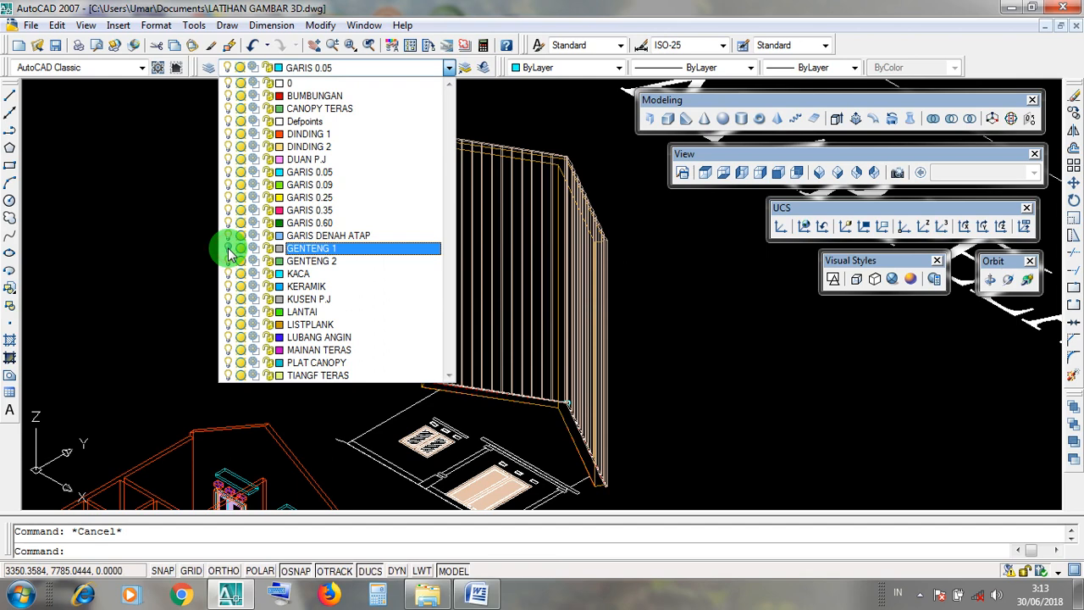
pyautogui.click(229, 329)
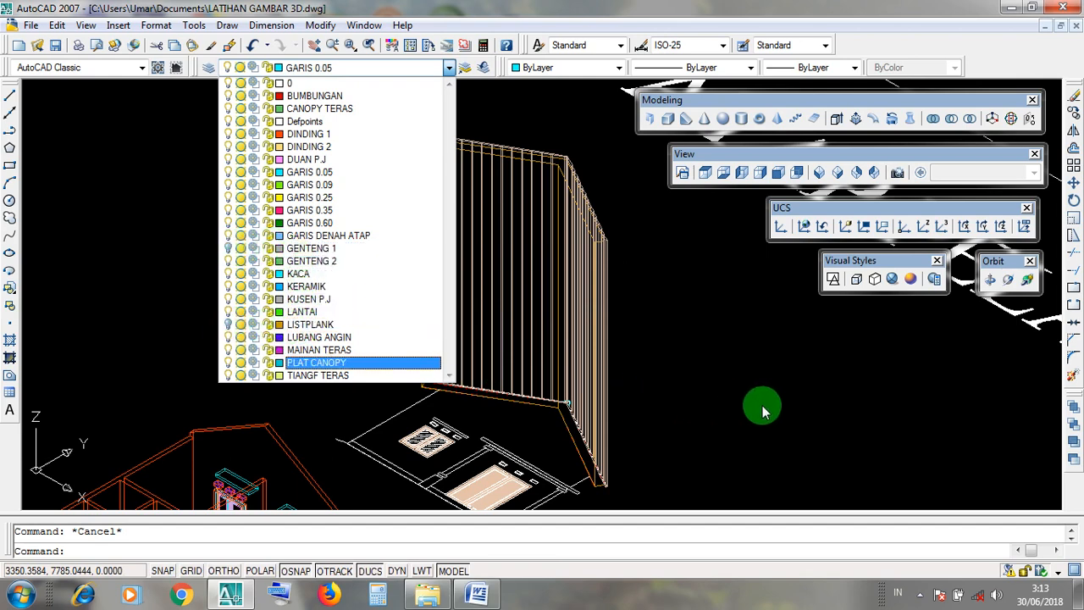
pyautogui.click(770, 410)
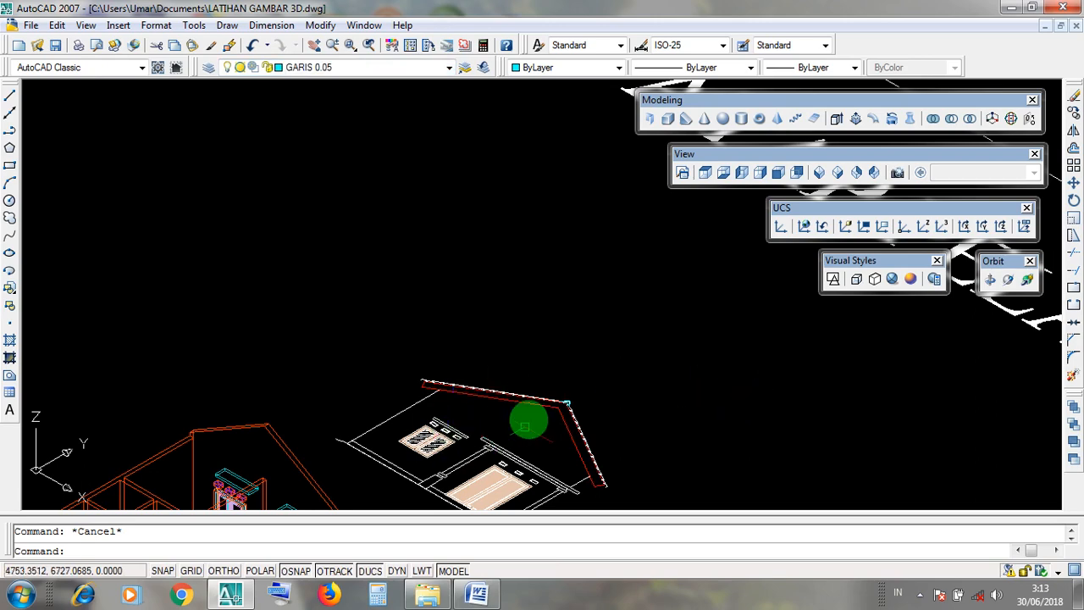
# Inspect the exposed cyan ridge cap outline at the roof peak and clear its selection.
pyautogui.scroll(5, 598, 430)
pyautogui.scroll(3, 512, 349)
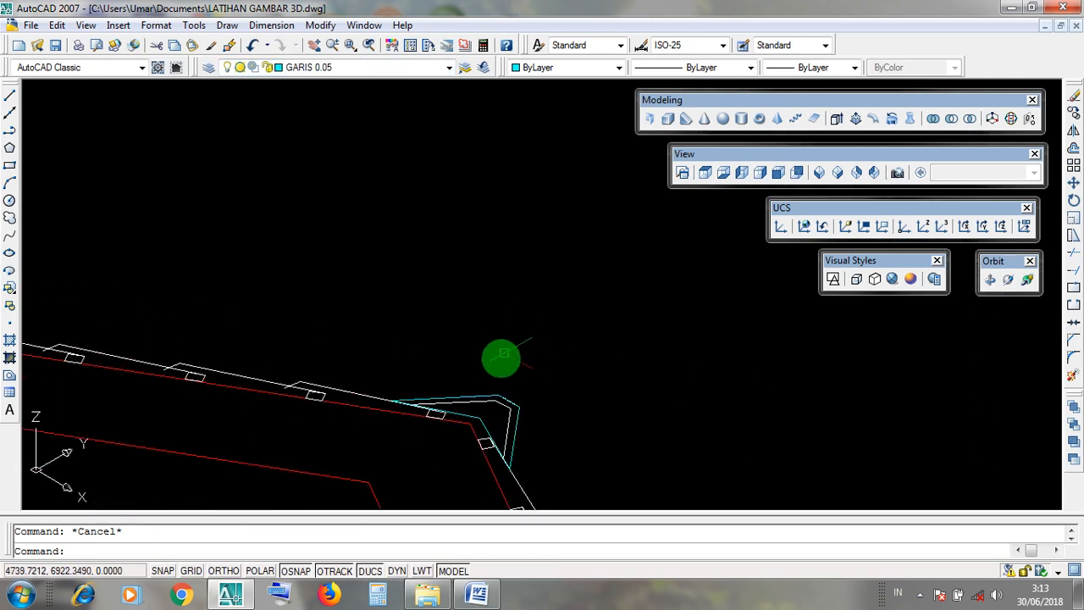
pyautogui.click(501, 391)
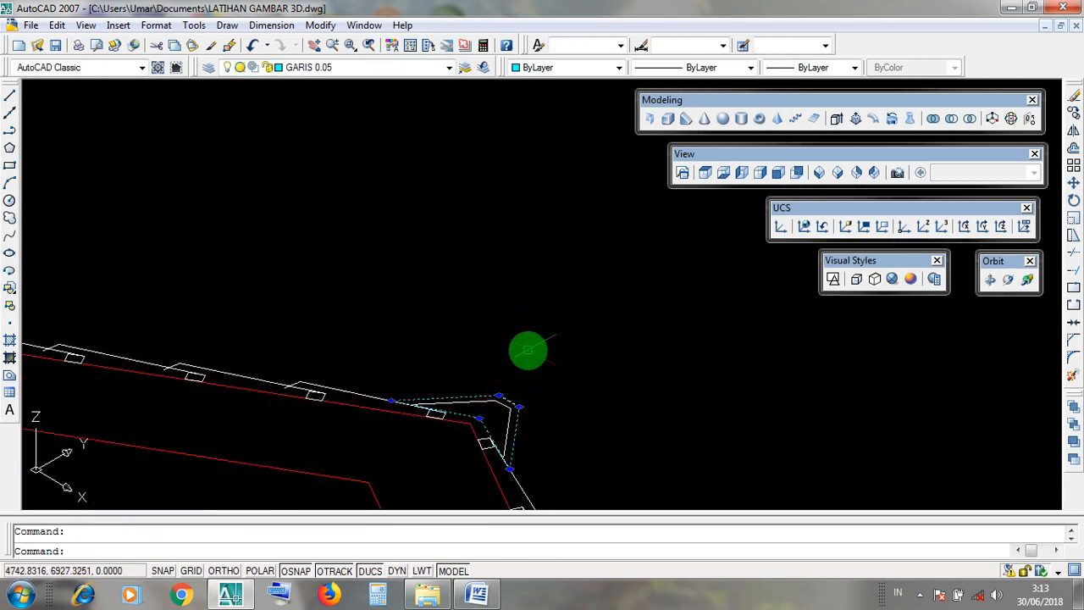
pyautogui.press('Escape')
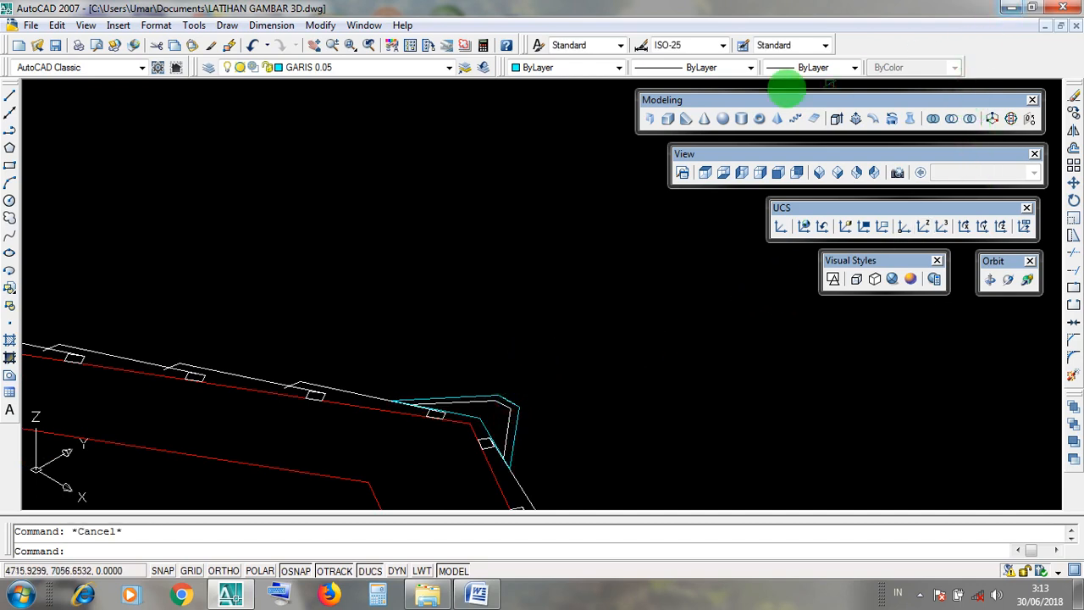
pyautogui.click(690, 100)
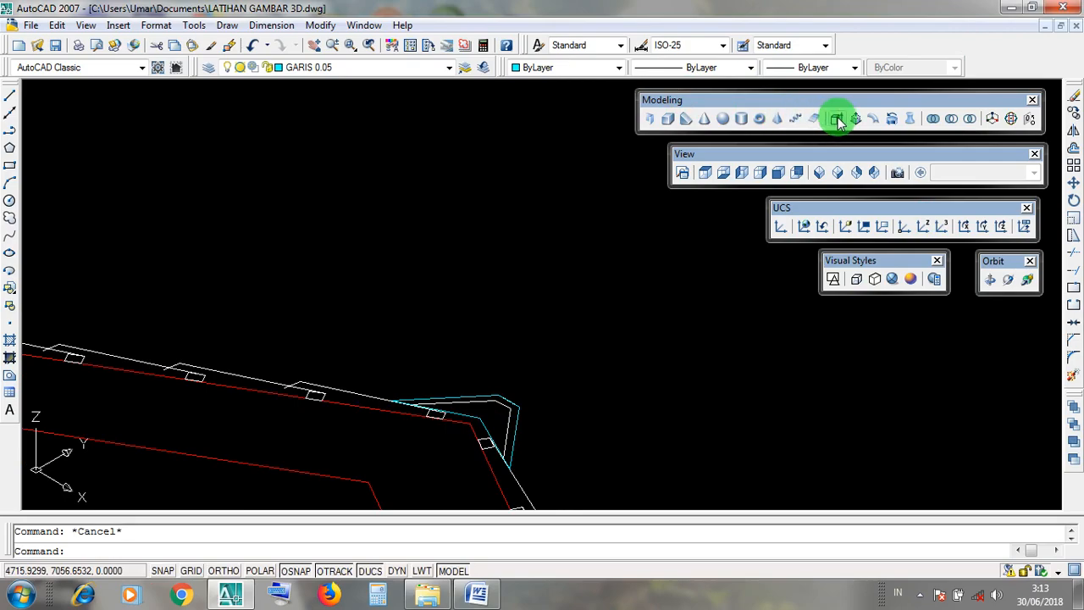
# Switch to Word to review the EXTRUDE instructions for extruding by a set height, and return to AutoCAD.
pyautogui.click(1011, 7)
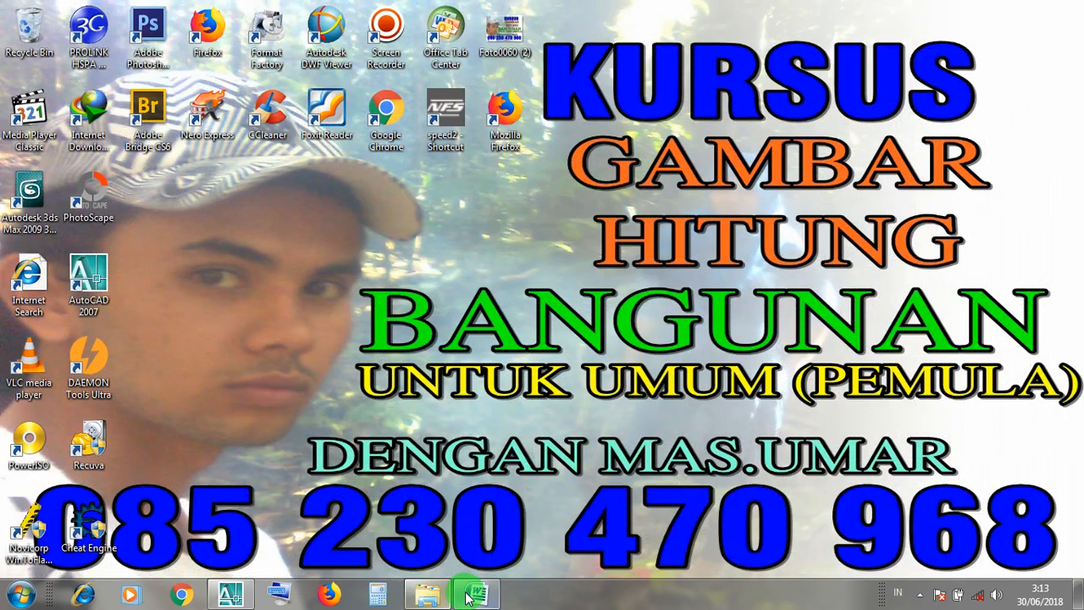
pyautogui.click(485, 555)
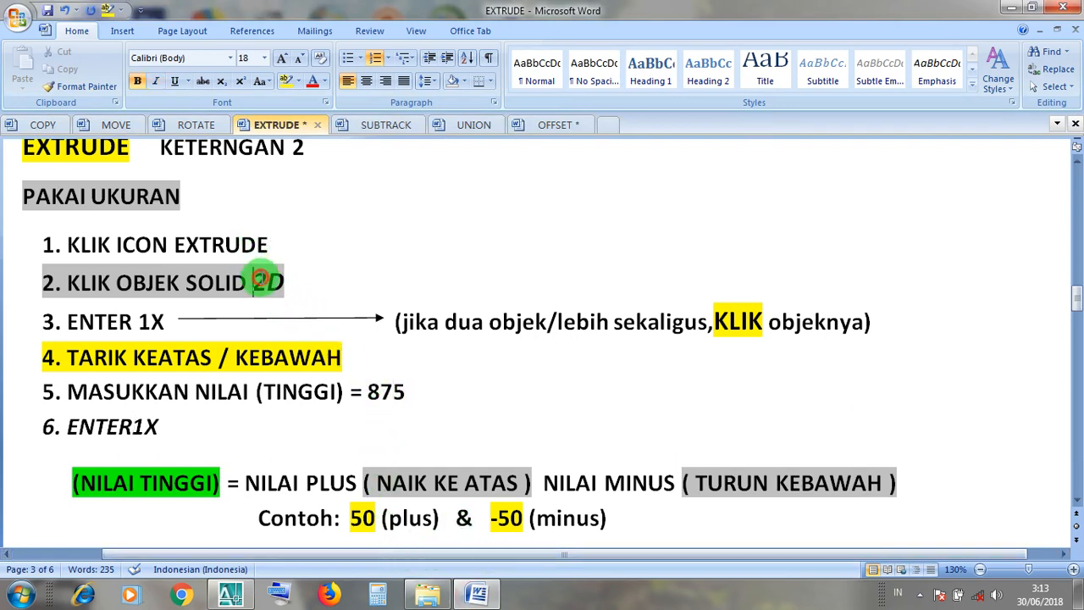
pyautogui.click(153, 322)
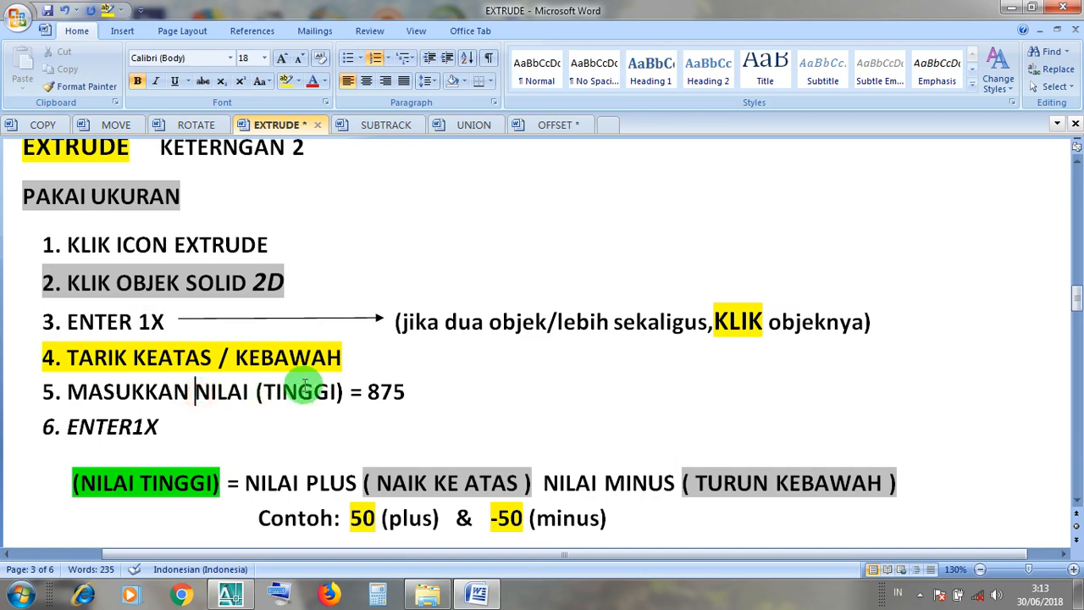
pyautogui.click(147, 426)
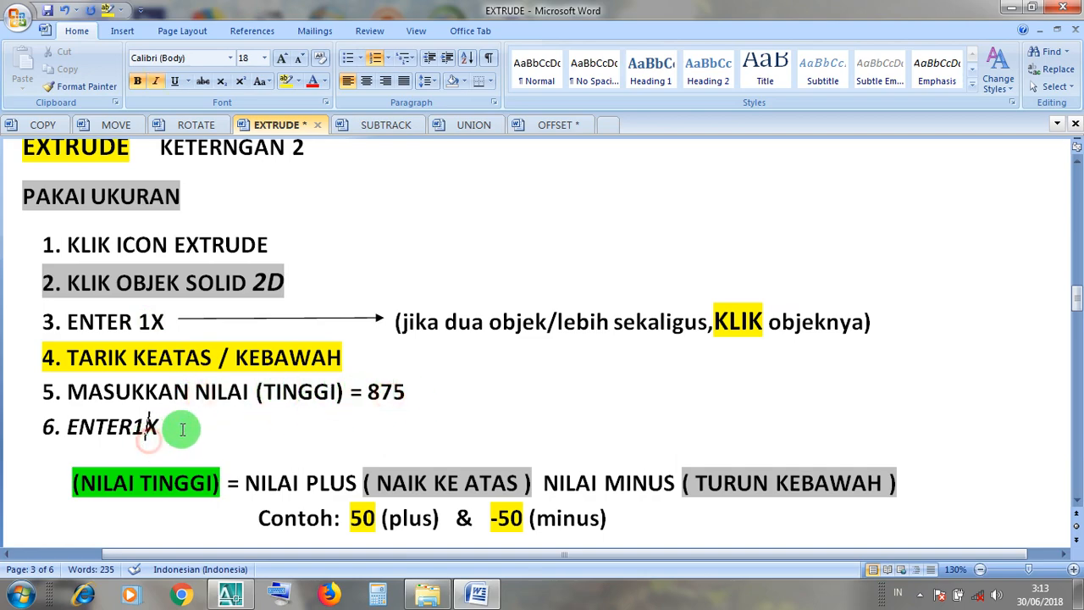
pyautogui.click(1014, 9)
pyautogui.click(239, 597)
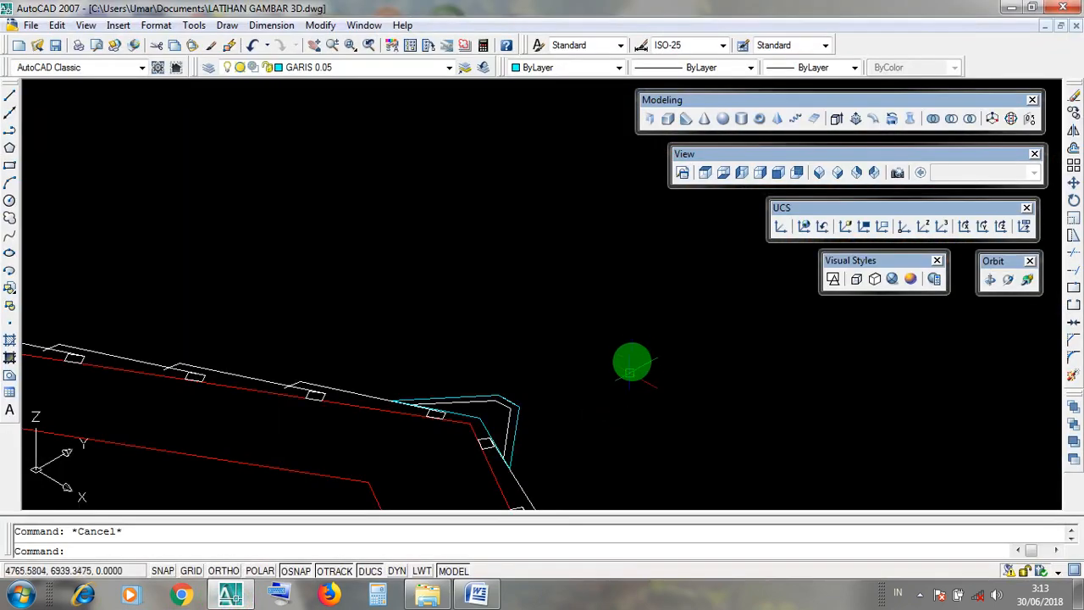
# Examine the cyan ridge cap outline at the roof peak in relation to the surrounding roof profile.
pyautogui.scroll(-5, 621, 351)
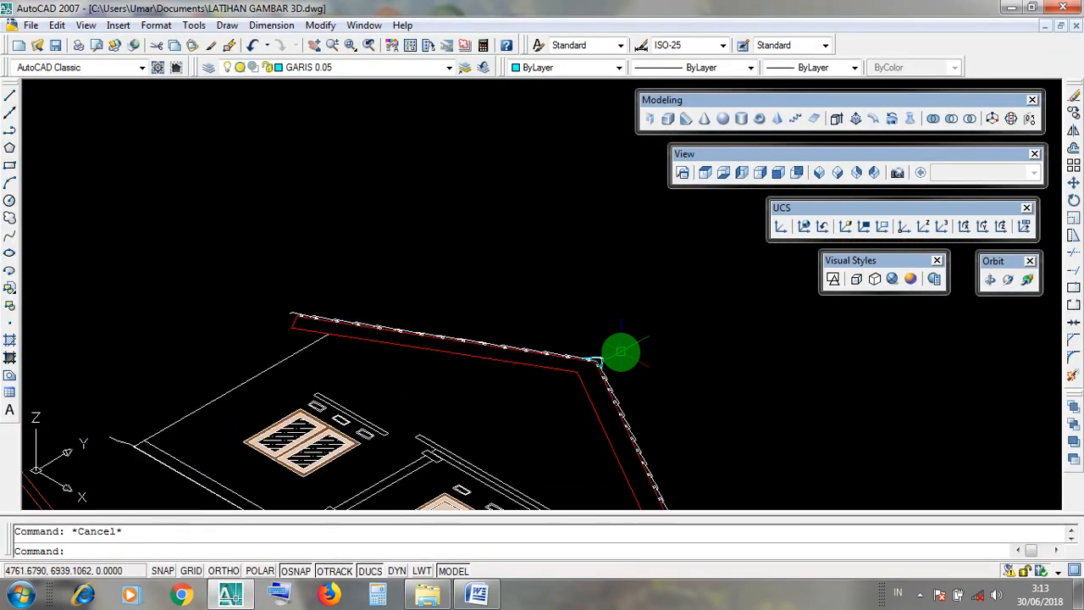
pyautogui.scroll(4, 620, 352)
pyautogui.scroll(3, 597, 376)
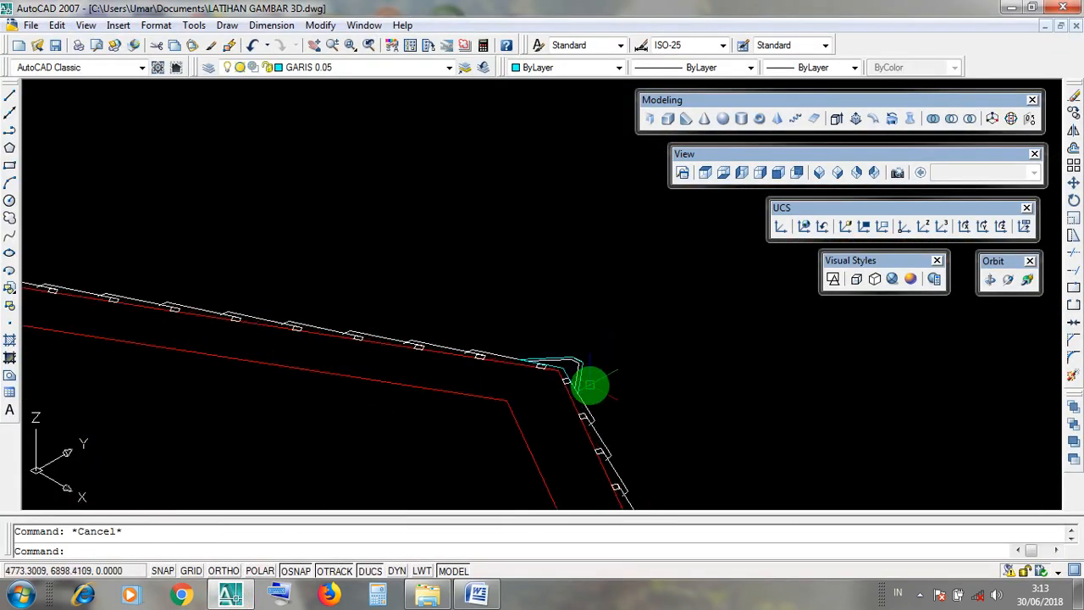
pyautogui.scroll(2, 576, 373)
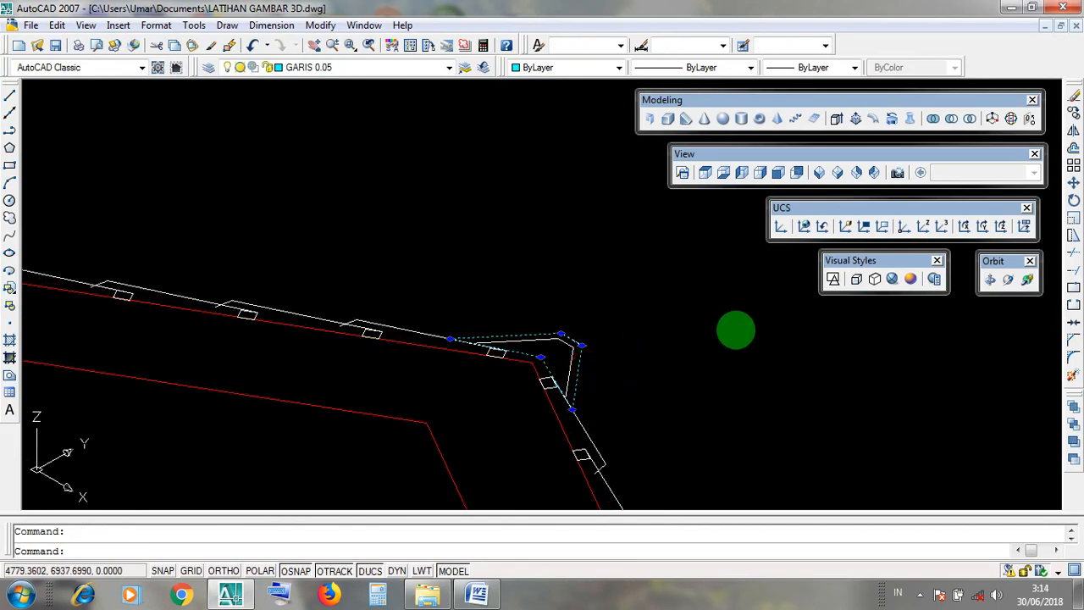
pyautogui.scroll(-5, 683, 329)
pyautogui.scroll(-1, 685, 329)
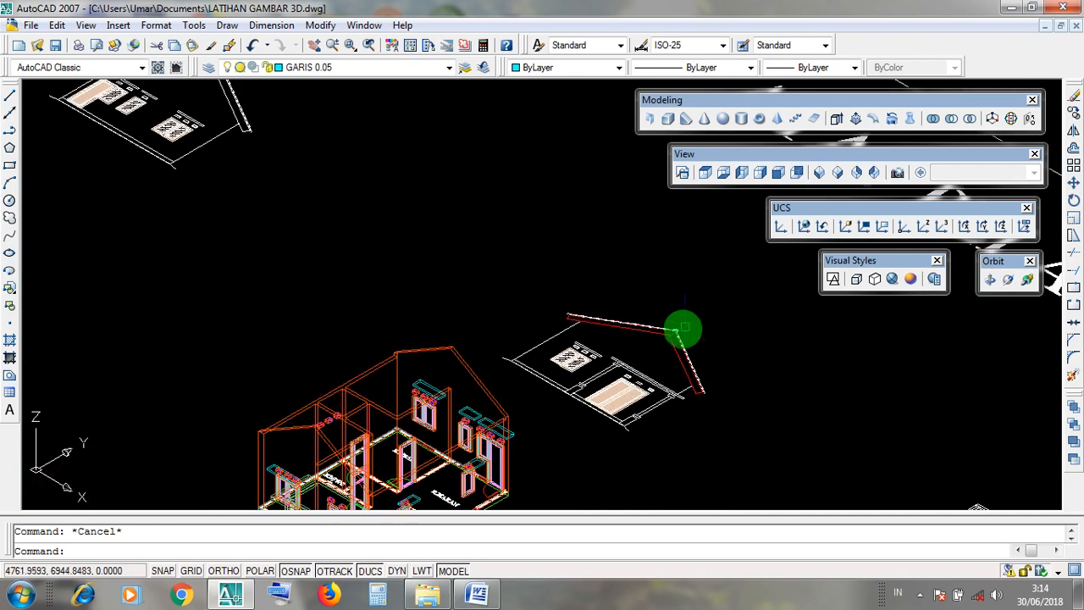
pyautogui.scroll(5, 682, 330)
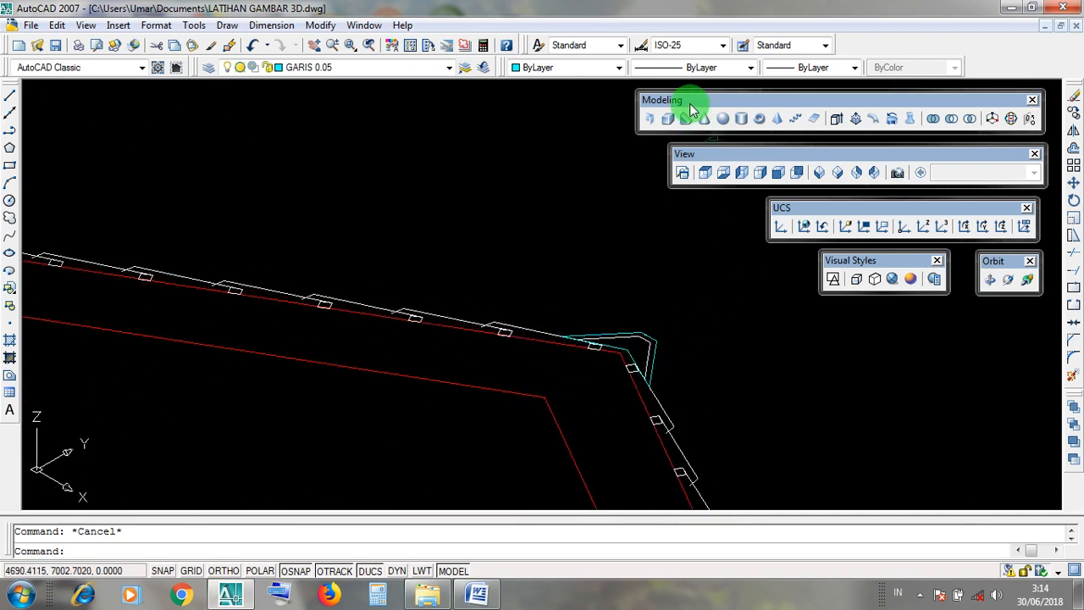
pyautogui.moveTo(691, 102); pyautogui.dragTo(692, 103)
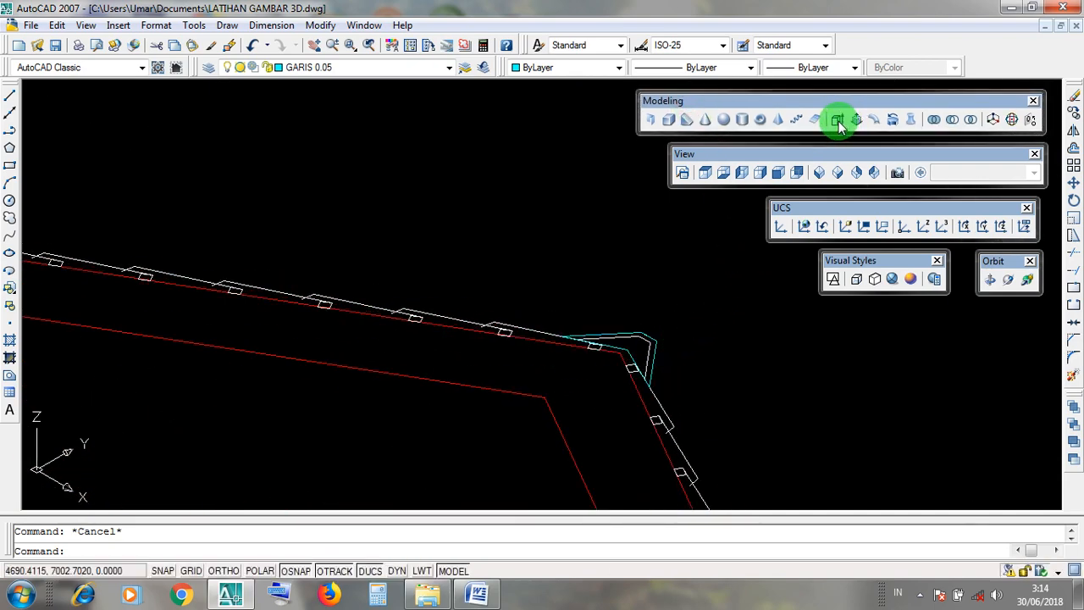
# Extrude the cyan ridge cap outline at the roof peak to a height of 875.
pyautogui.click(837, 121)
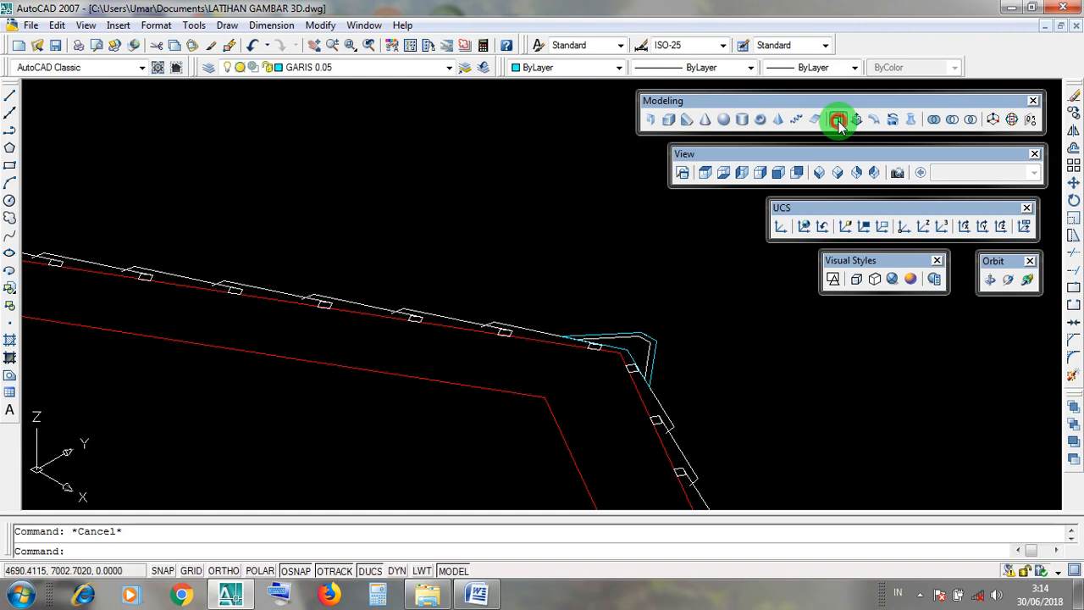
pyautogui.click(666, 103)
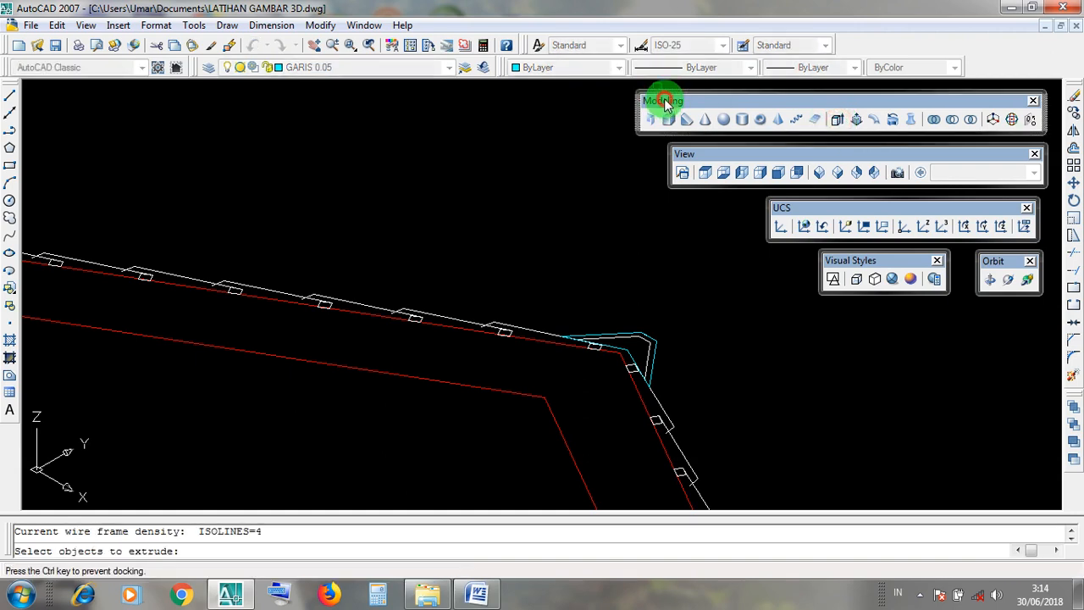
pyautogui.click(837, 122)
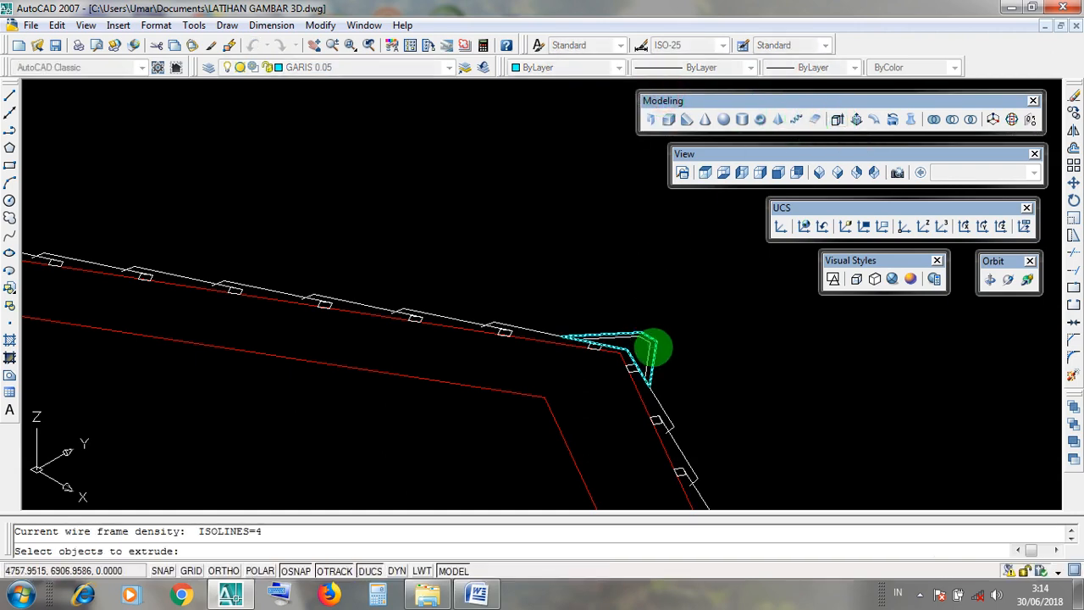
pyautogui.scroll(3, 656, 353)
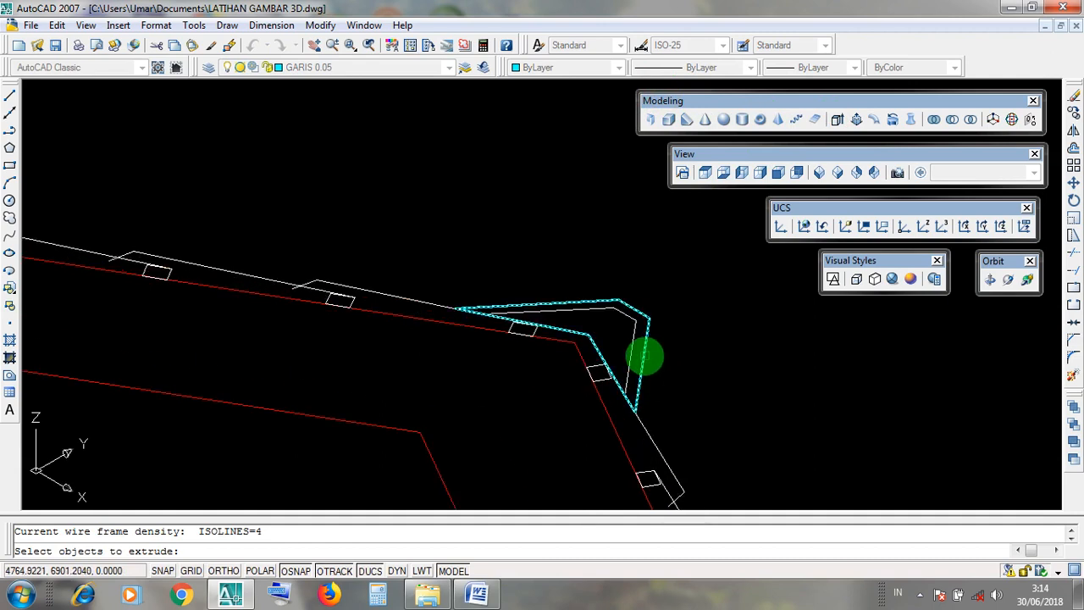
pyautogui.click(645, 356)
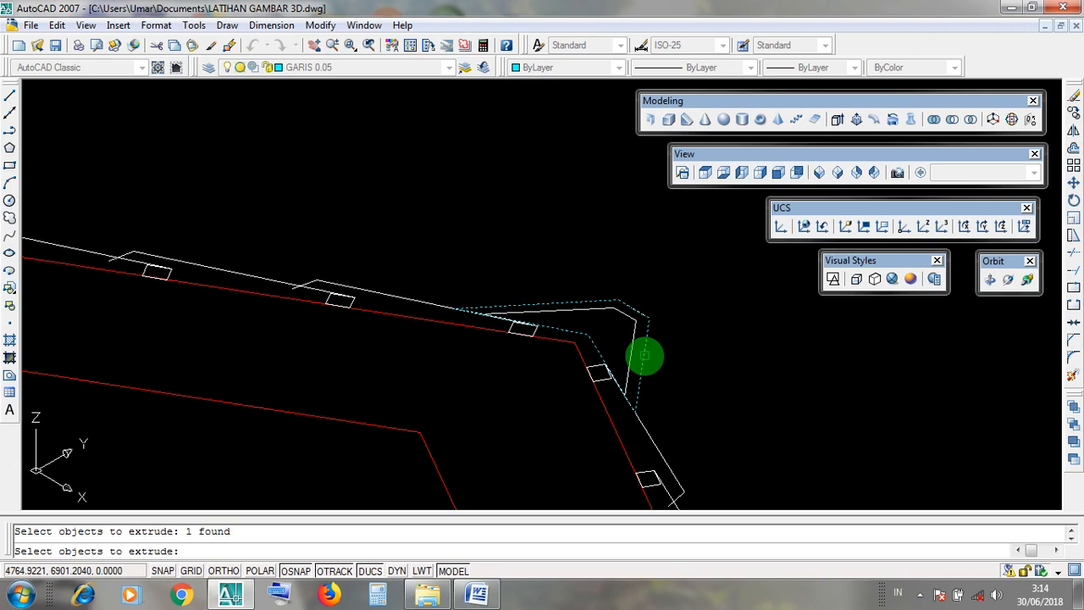
pyautogui.press('Return')
pyautogui.scroll(-3, 643, 357)
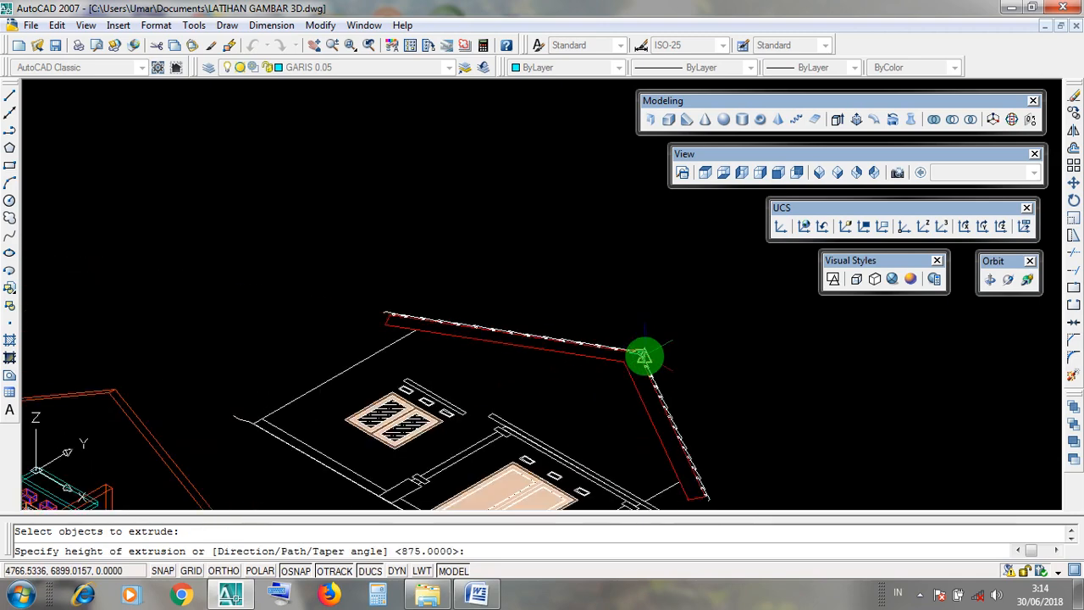
pyautogui.moveTo(623, 188)
pyautogui.mouseDown(button='middle')
pyautogui.moveTo(613, 240)
pyautogui.moveTo(605, 229)
pyautogui.mouseUp(button='middle')
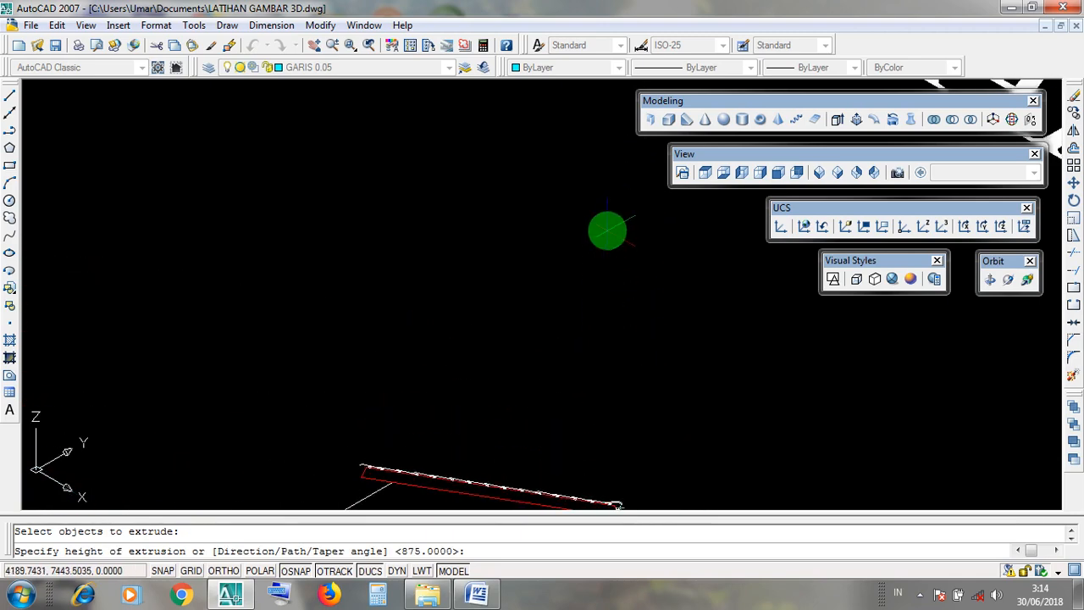
pyautogui.scroll(-2, 605, 230)
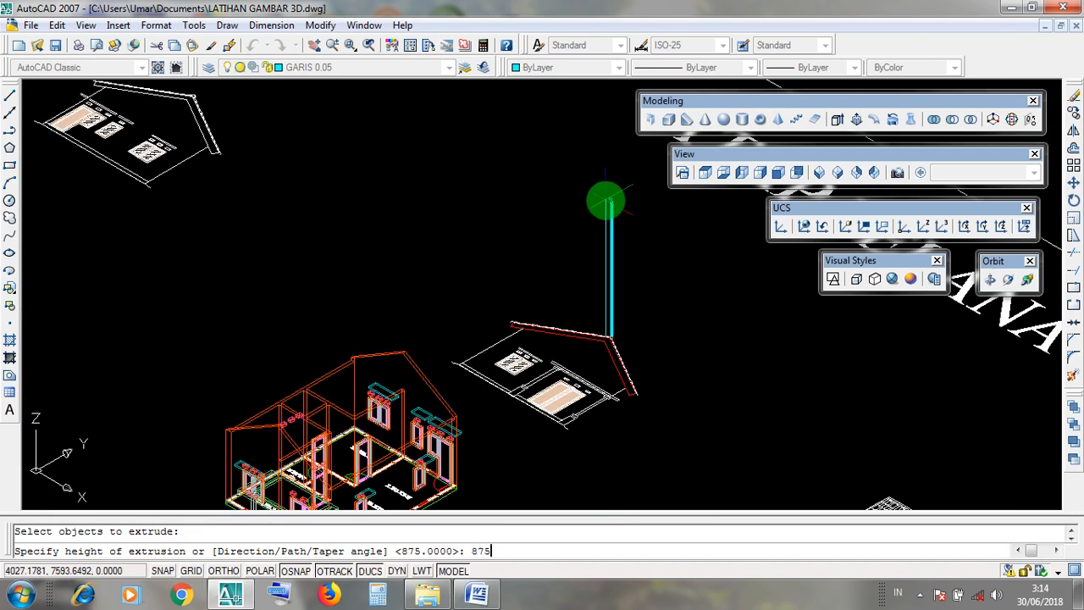
pyautogui.press('Return')
# Display the model in the Realistic visual style and inspect the extruded ridge cap from its upper end to its base.
pyautogui.scroll(3, 636, 188)
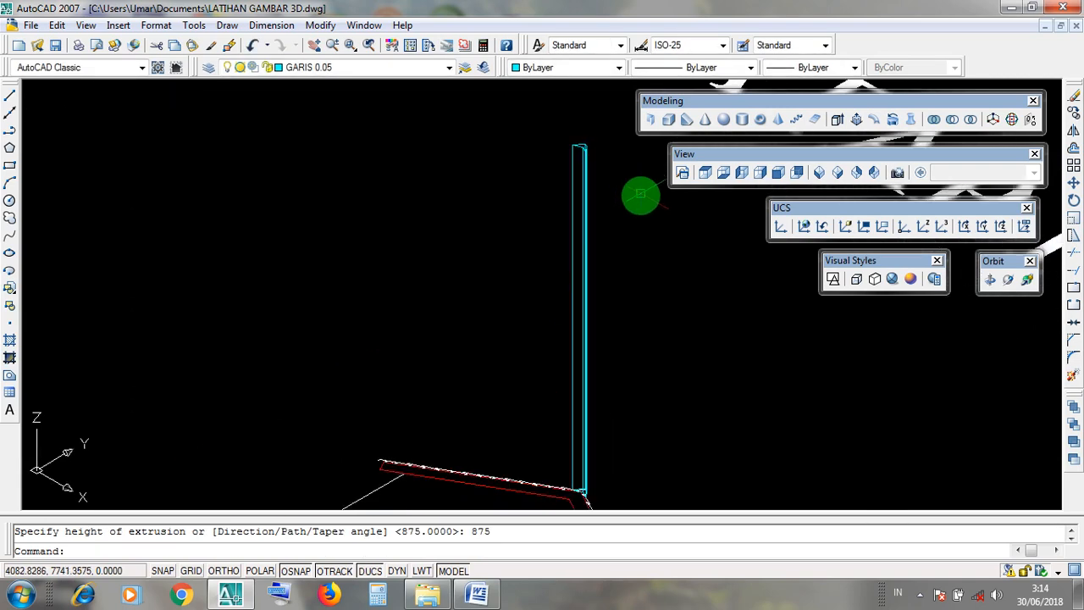
pyautogui.moveTo(639, 225); pyautogui.dragTo(554, 201, button='middle')
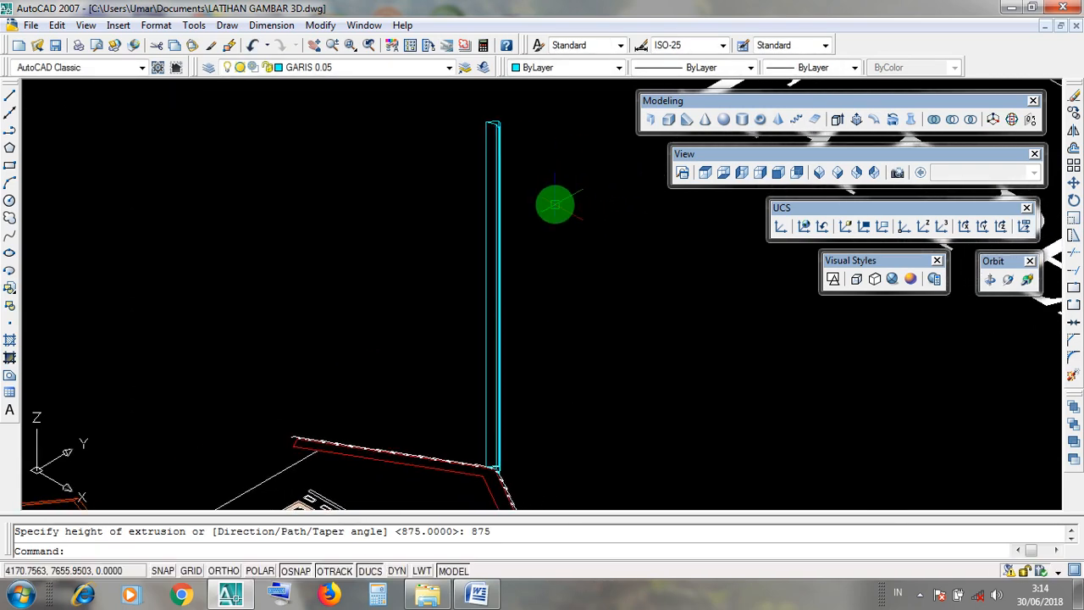
pyautogui.click(895, 278)
pyautogui.scroll(5, 537, 207)
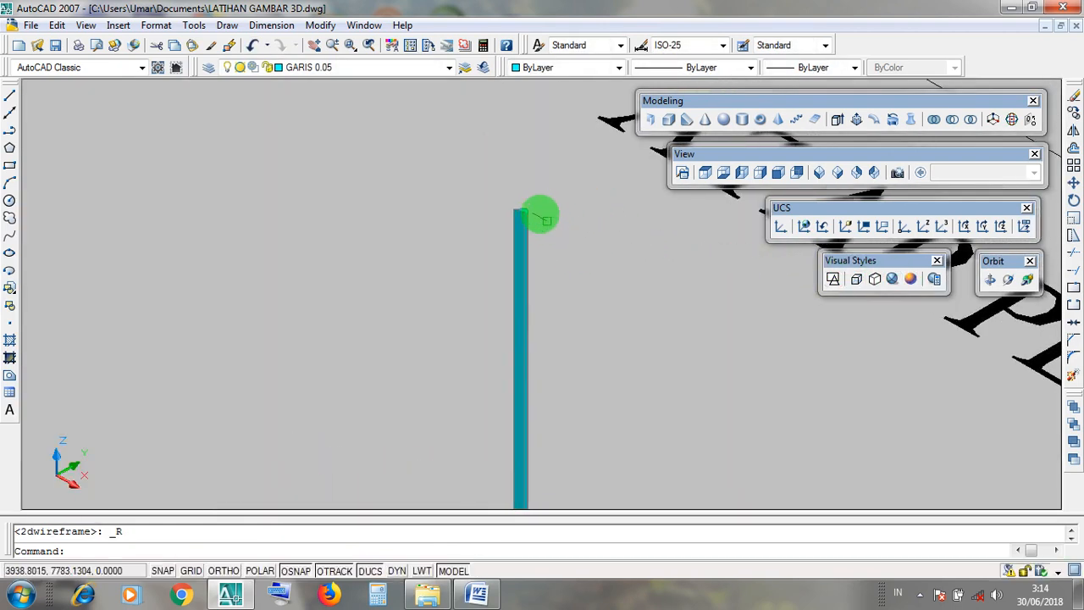
pyautogui.scroll(-5, 535, 201)
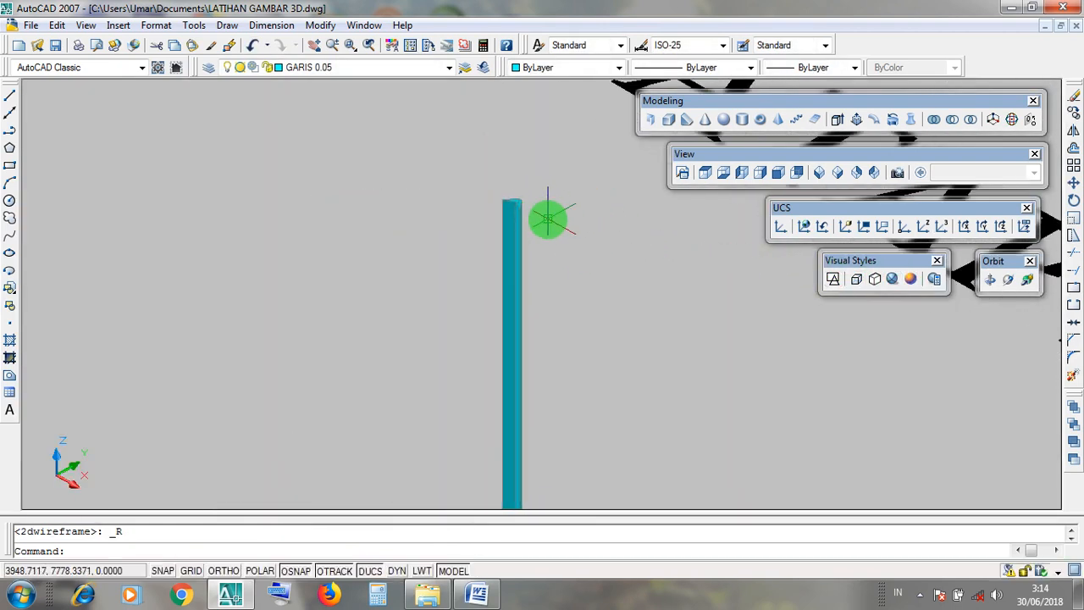
pyautogui.scroll(-3, 548, 219)
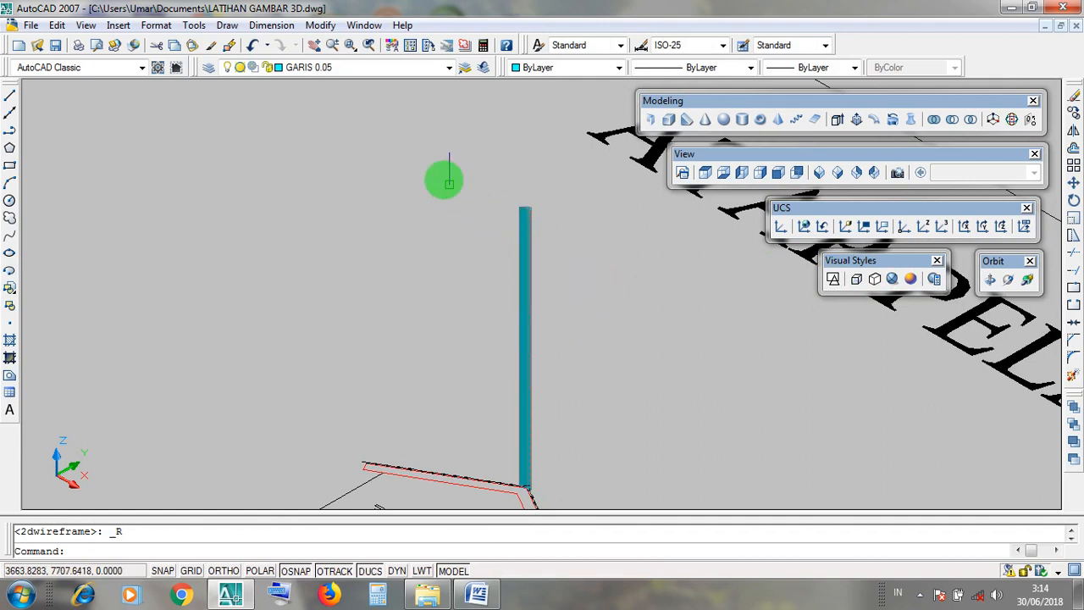
# Open the list of drawing layers.
pyautogui.click(450, 67)
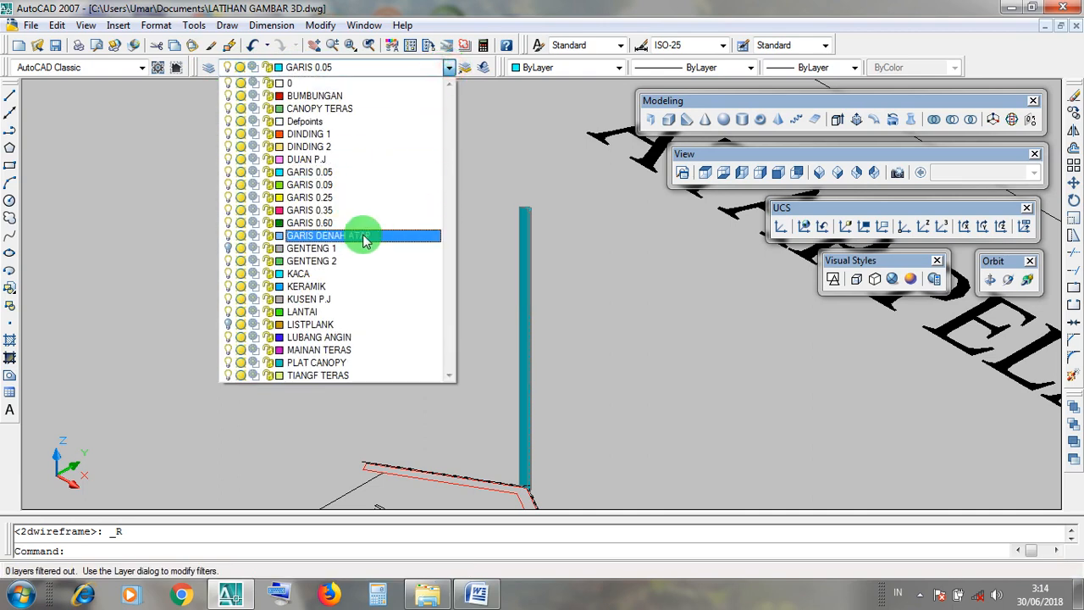
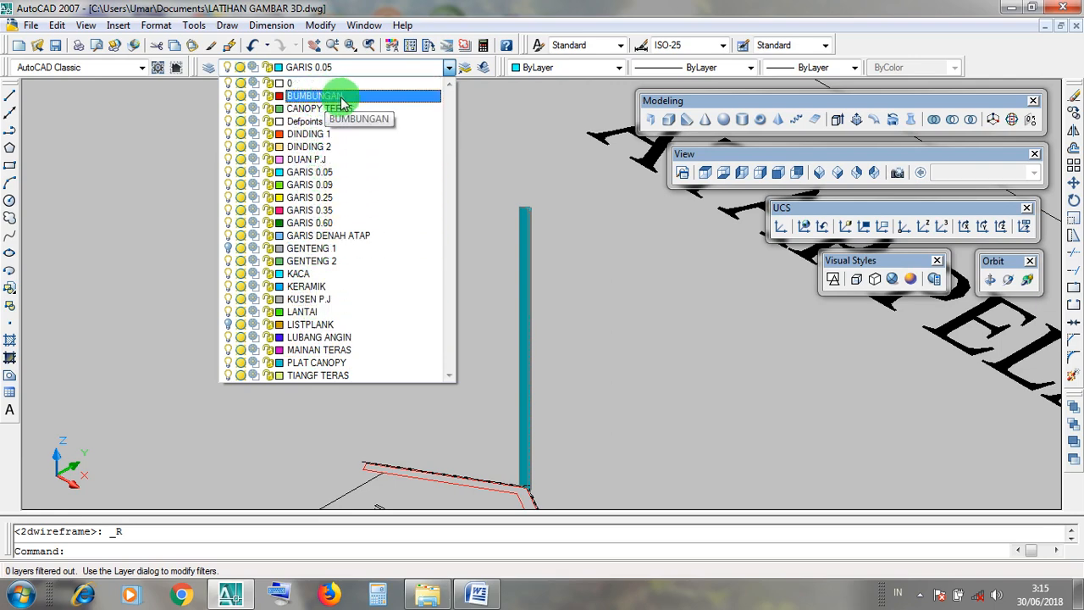
pyautogui.click(571, 310)
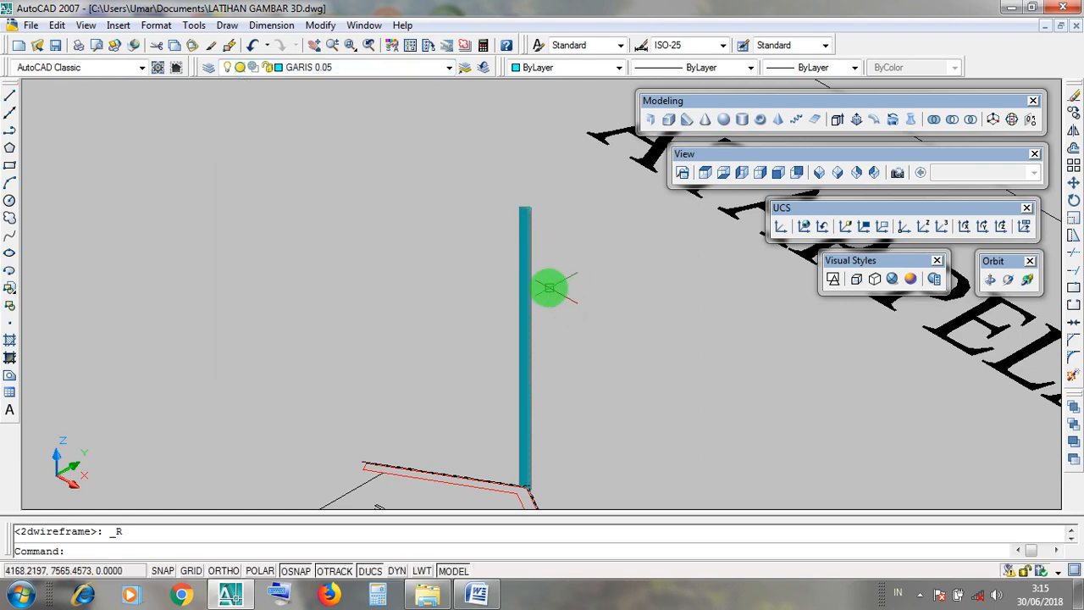
pyautogui.click(532, 282)
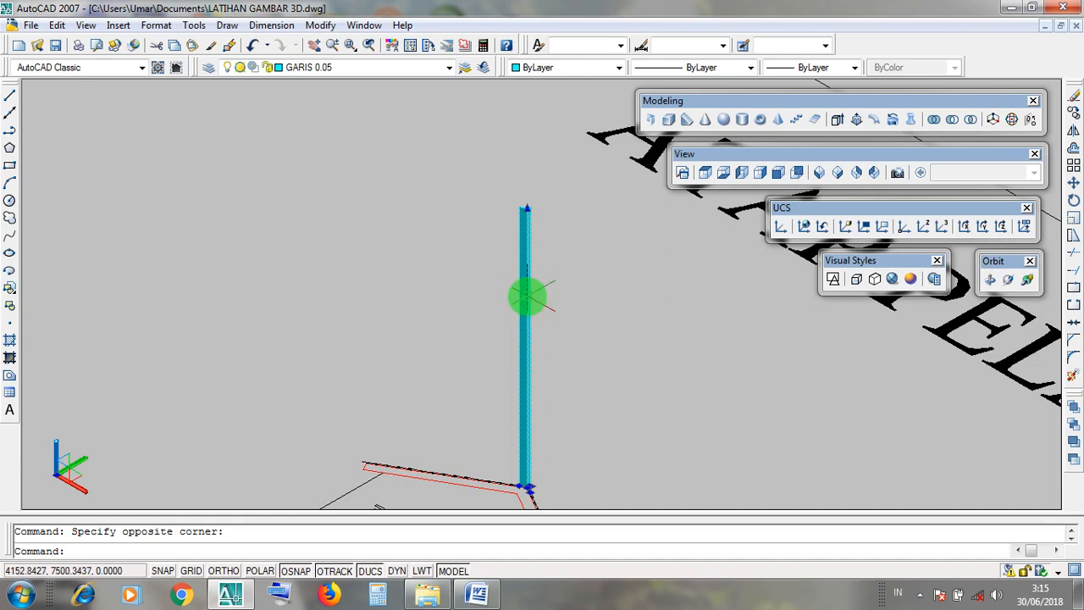
pyautogui.scroll(-5, 506, 210)
pyautogui.scroll(6, 514, 234)
pyautogui.press('Escape')
pyautogui.click(537, 228)
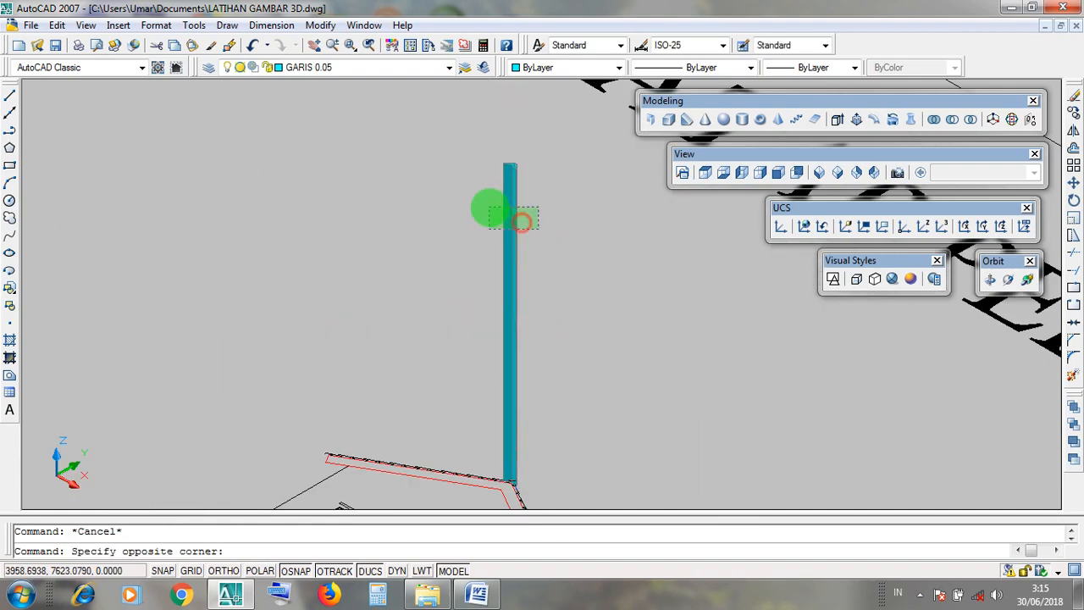
pyautogui.click(489, 207)
pyautogui.press('Escape')
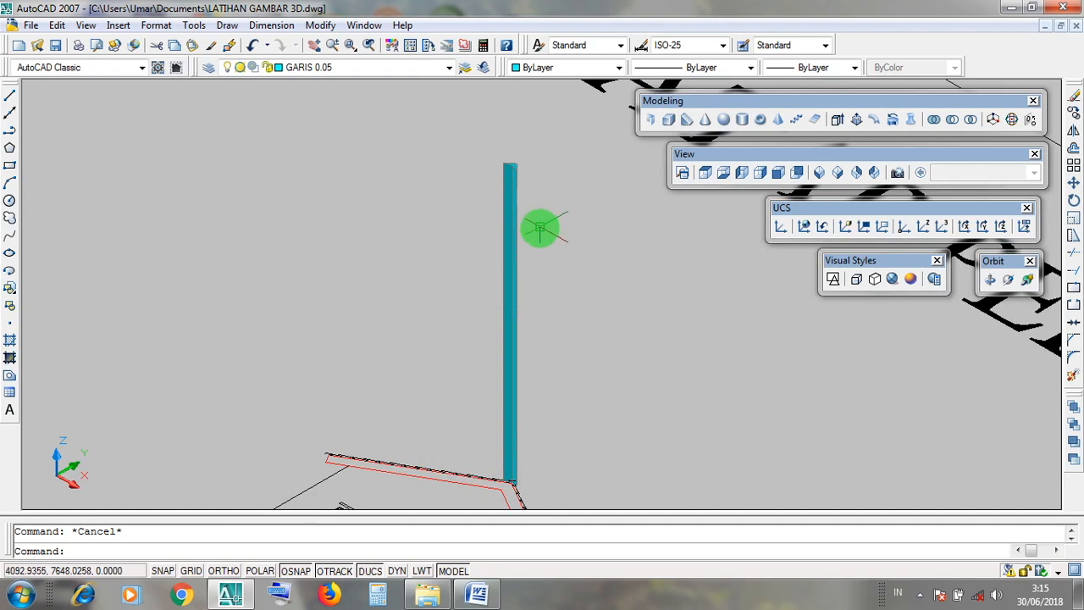
# Assign the extruded ridge cap to the BUMBUNGAN layer.
pyautogui.click(537, 226)
pyautogui.click(497, 208)
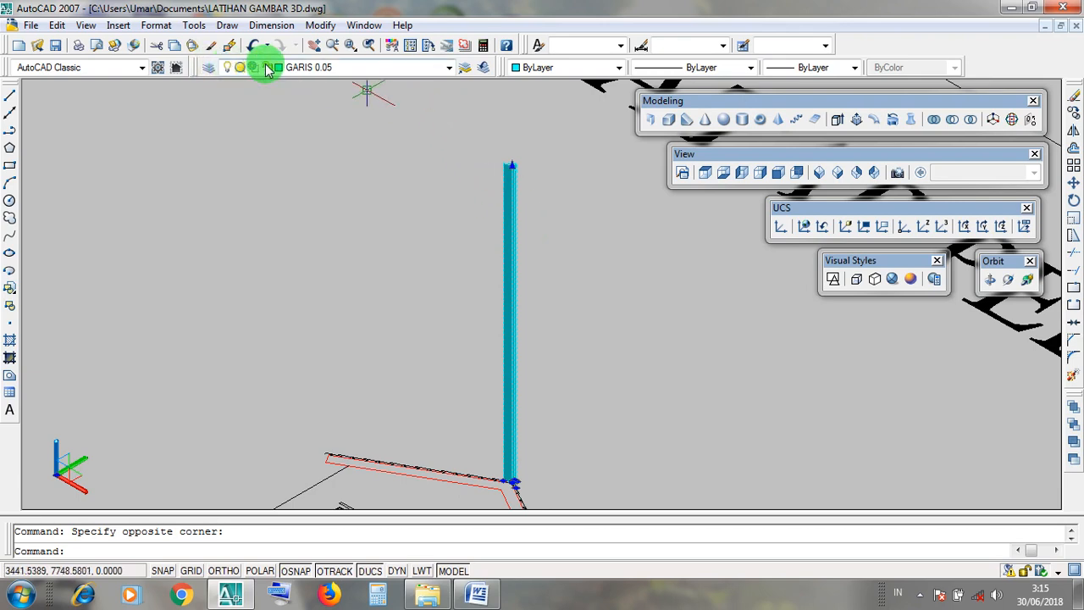
pyautogui.click(449, 67)
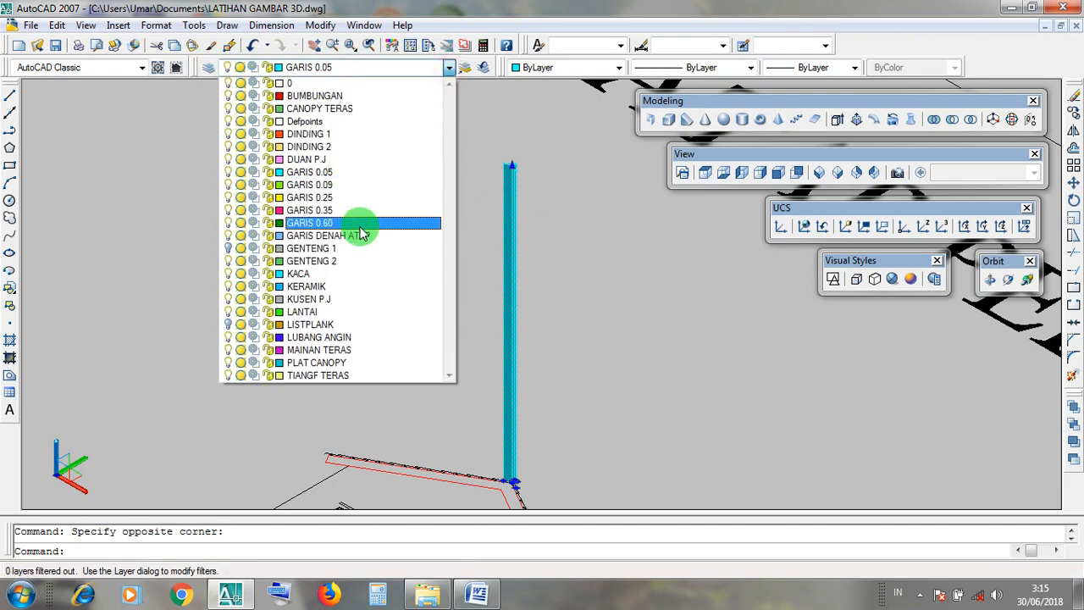
pyautogui.click(352, 99)
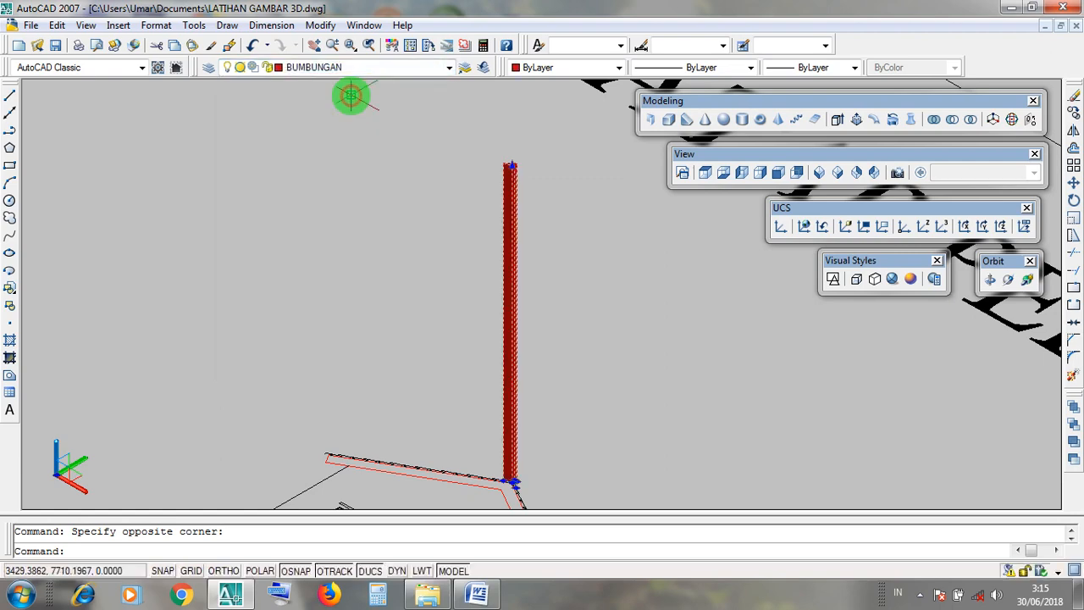
pyautogui.press('Escape')
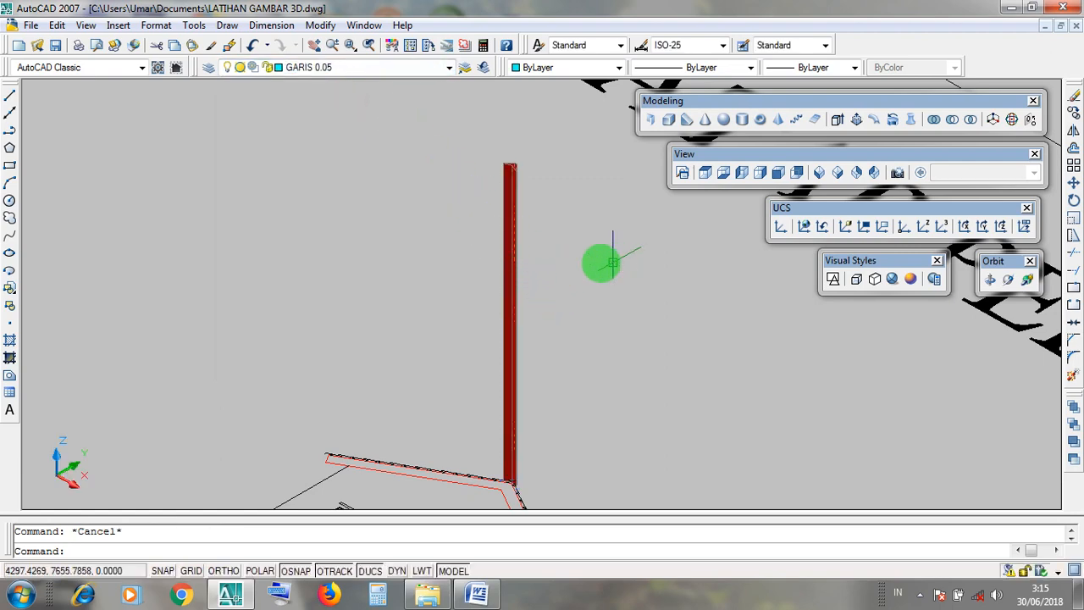
# Turn on the GENTENG 1 and LISTPLANK layers and return the display to the 2D Wireframe visual style.
pyautogui.click(450, 68)
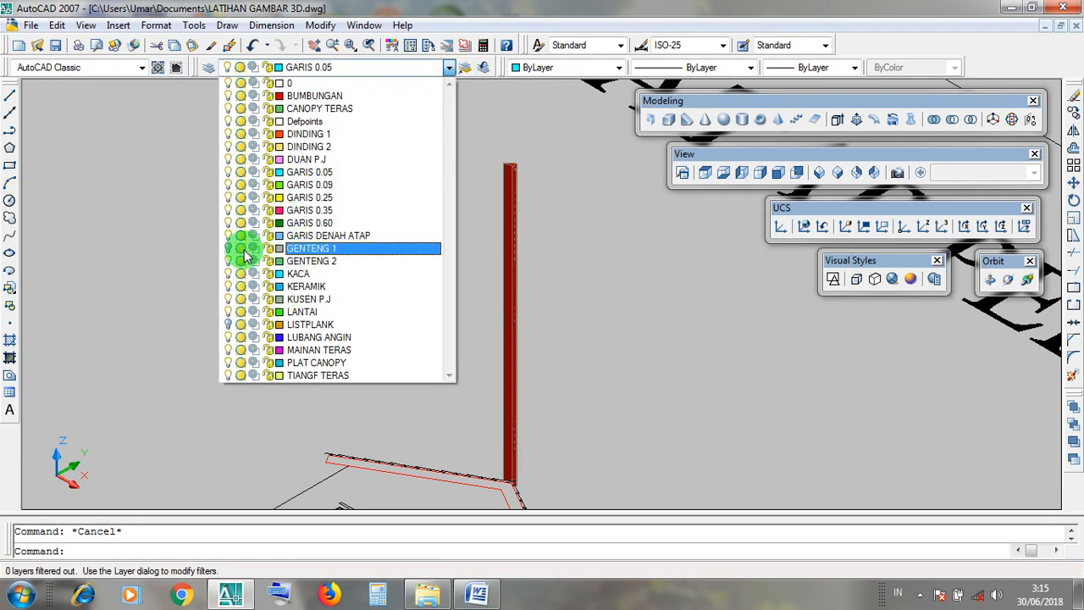
pyautogui.click(713, 337)
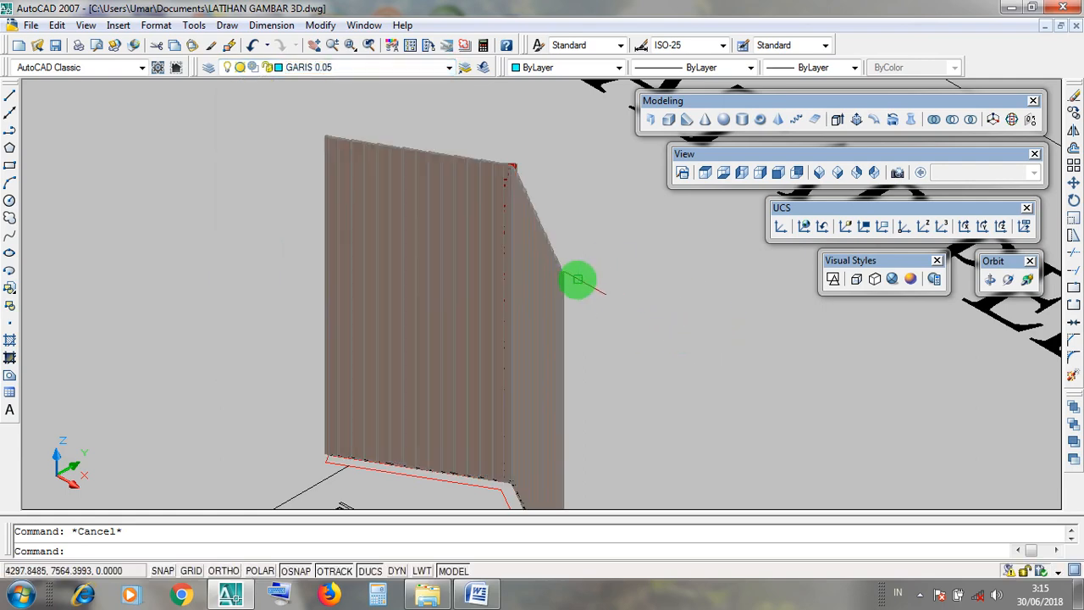
pyautogui.click(450, 68)
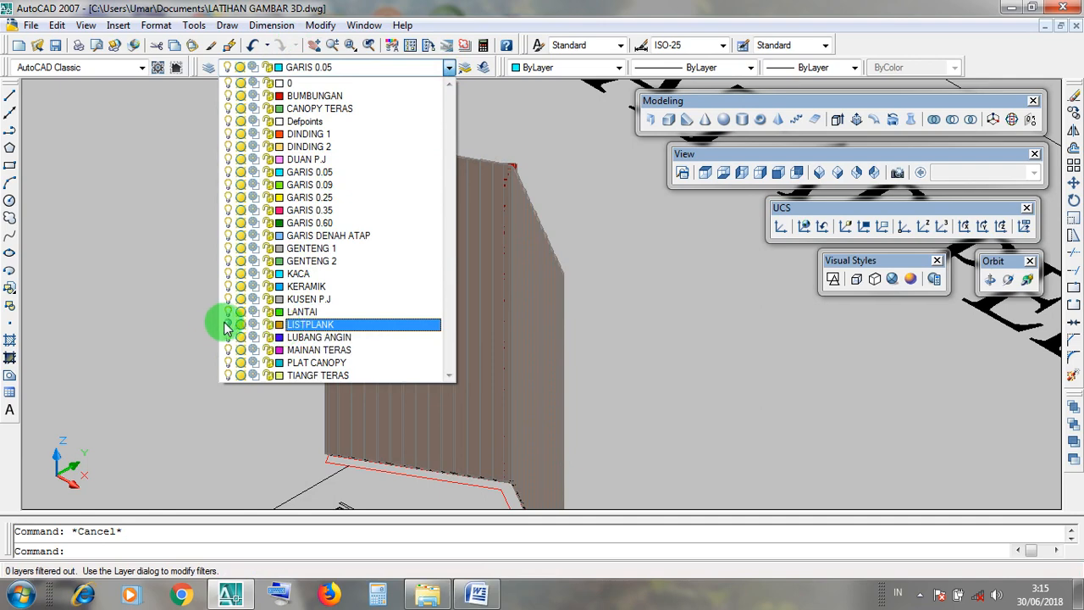
pyautogui.click(642, 370)
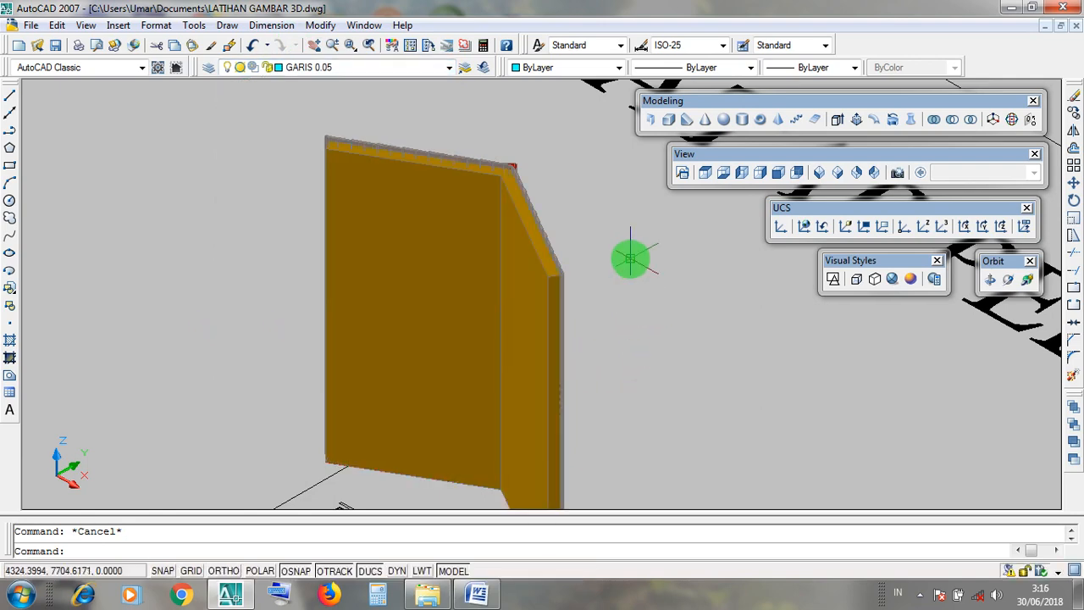
pyautogui.scroll(-4, 630, 259)
pyautogui.scroll(3, 625, 247)
pyautogui.scroll(-2, 669, 301)
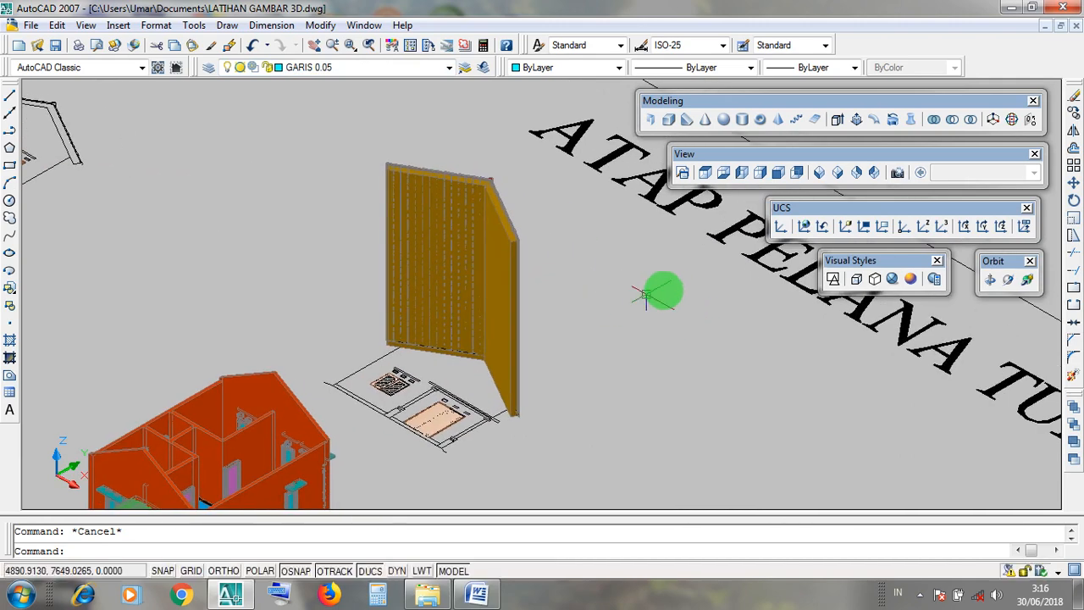
pyautogui.click(834, 282)
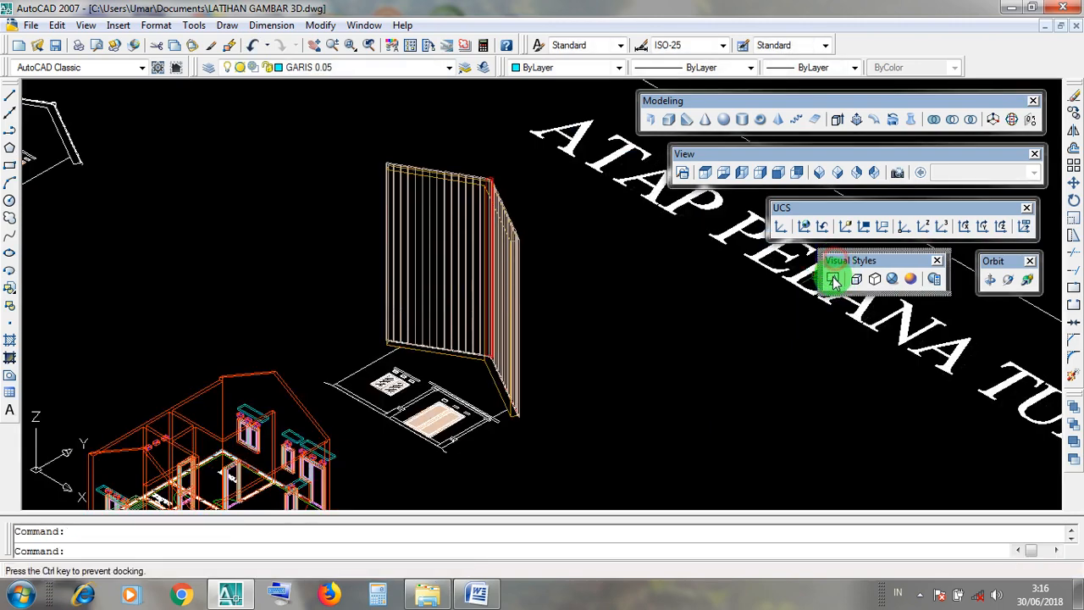
pyautogui.click(833, 281)
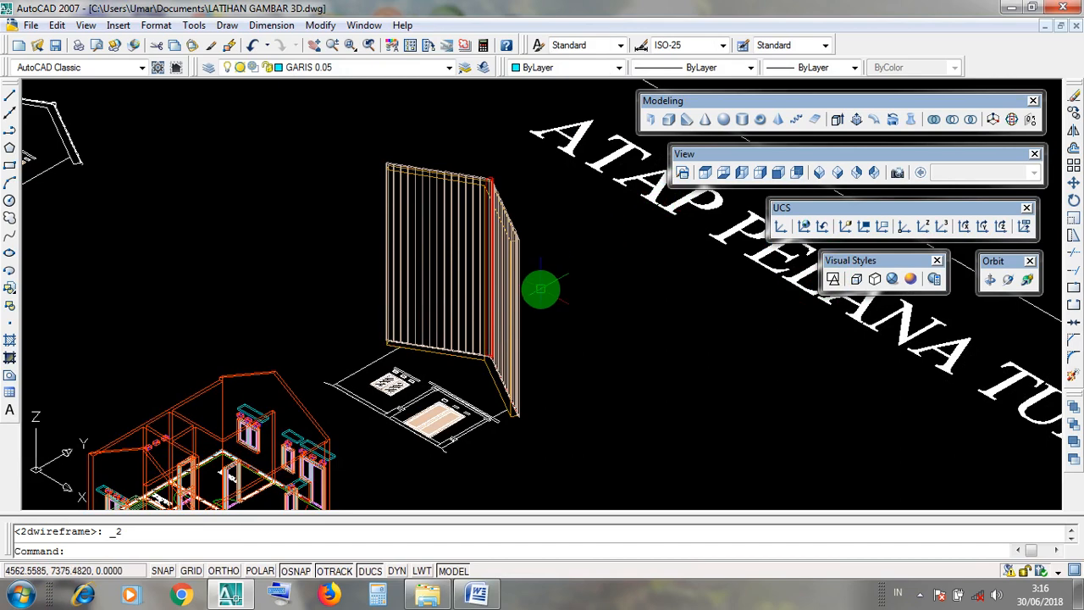
pyautogui.click(717, 155)
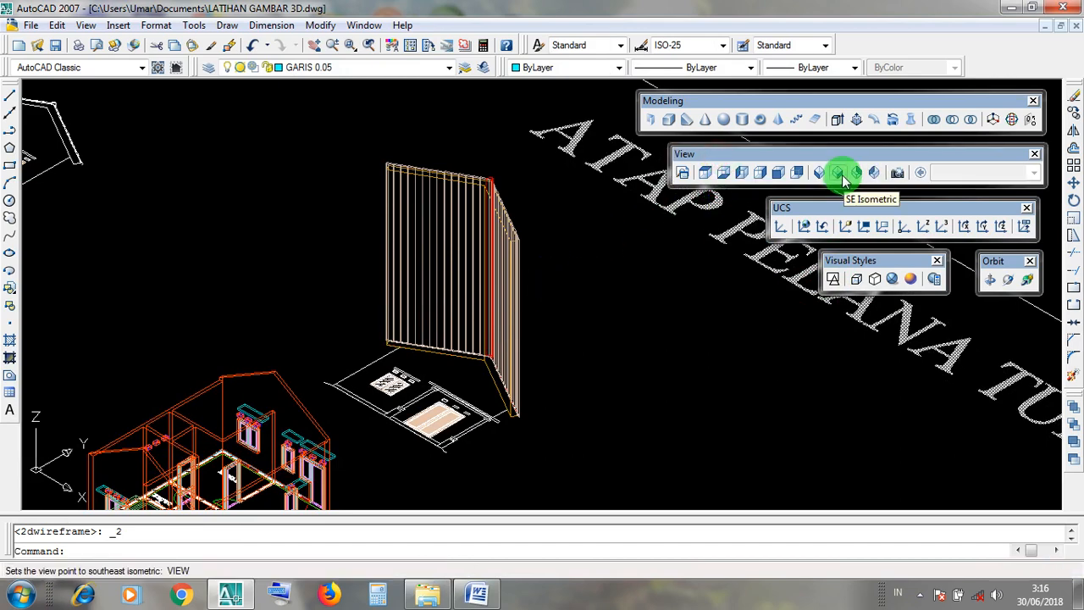
pyautogui.click(713, 157)
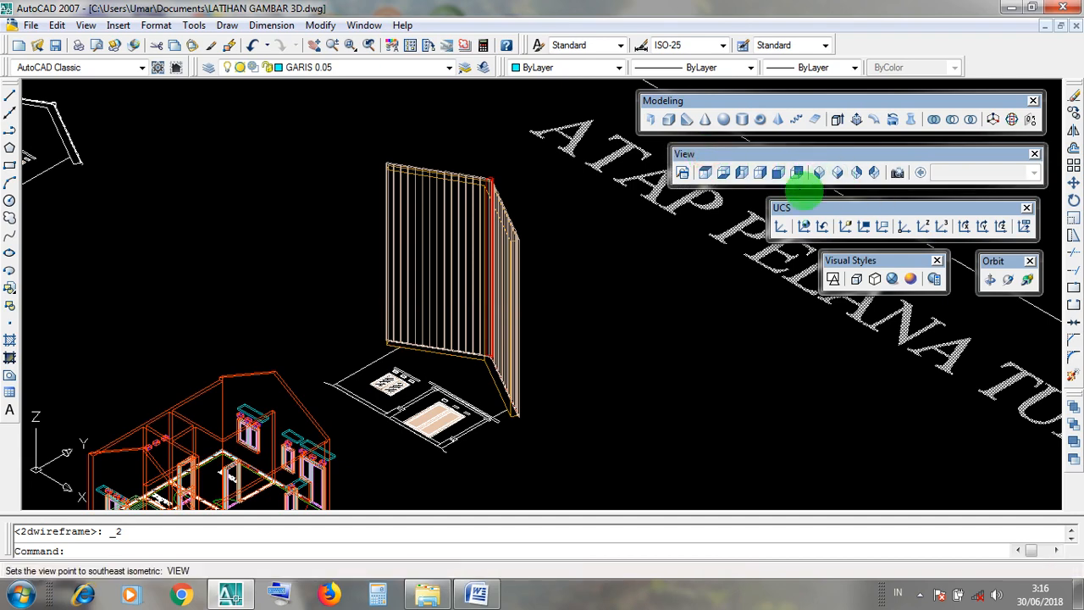
pyautogui.click(40, 430)
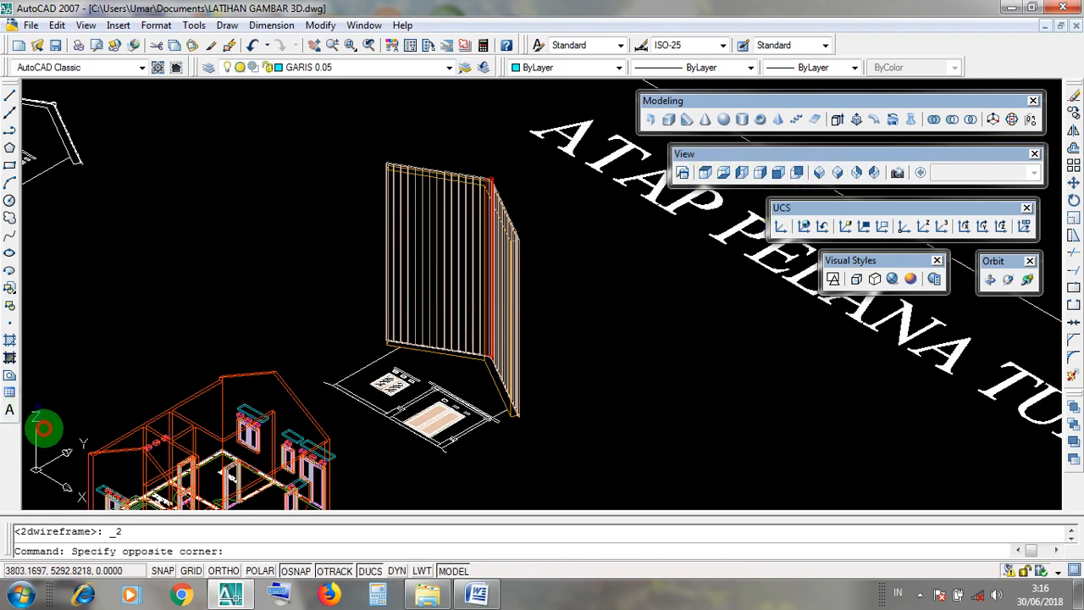
pyautogui.click(749, 250)
pyautogui.click(779, 210)
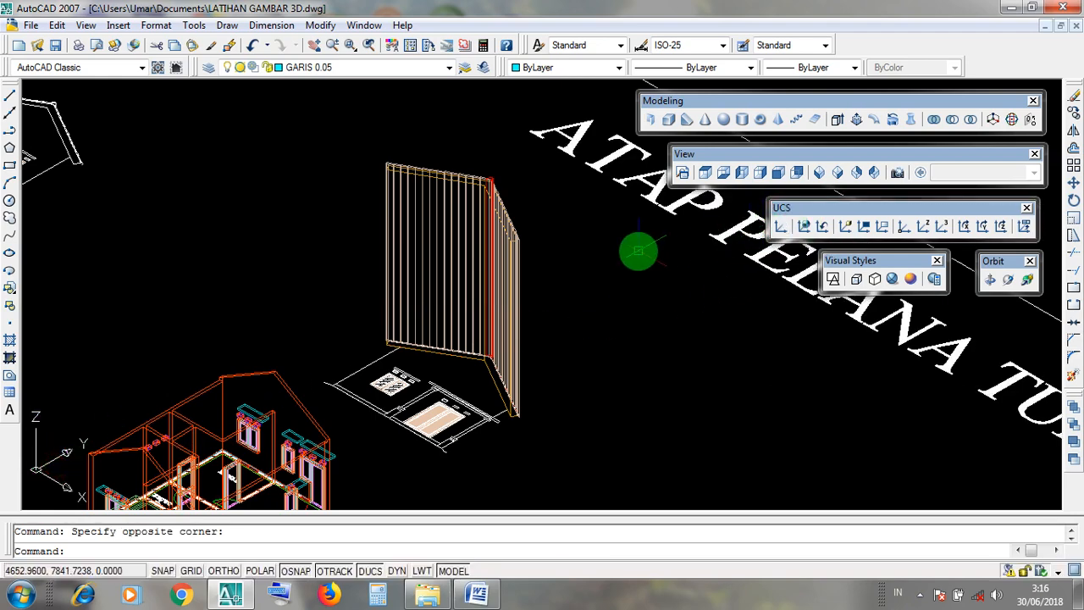
pyautogui.click(693, 161)
pyautogui.click(700, 161)
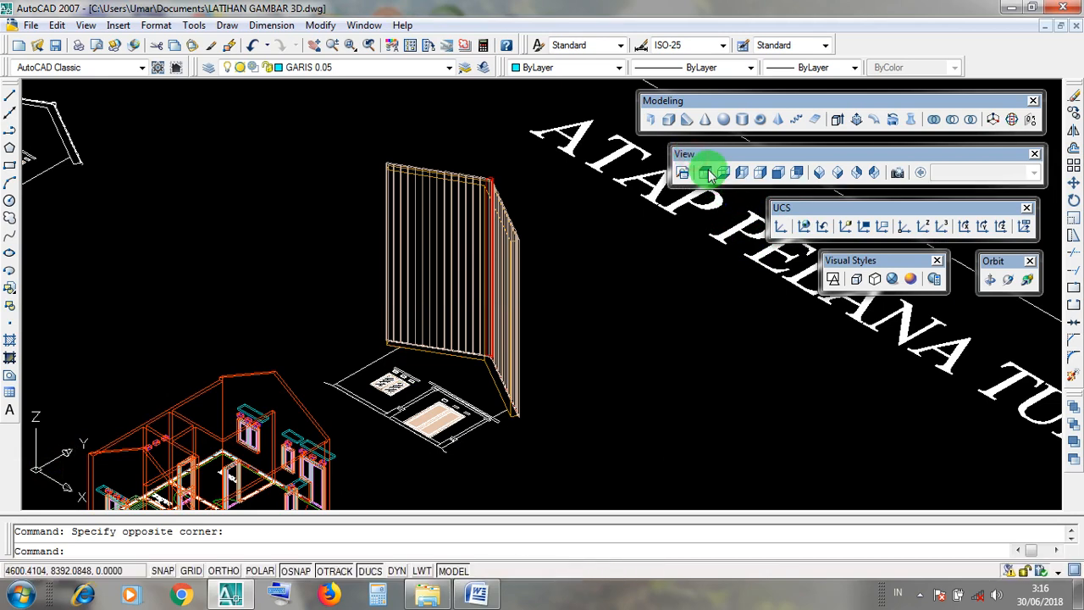
# Inspect the extruded gable roof's profile from the Top view in the Realistic visual style.
pyautogui.click(710, 173)
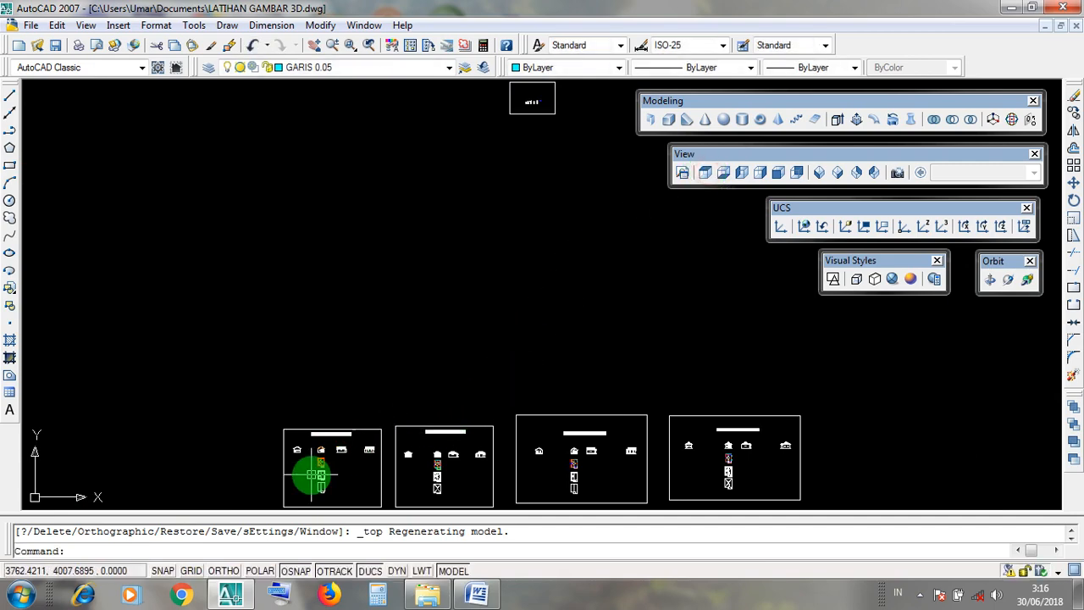
pyautogui.scroll(10, 335, 461)
pyautogui.scroll(5, 305, 399)
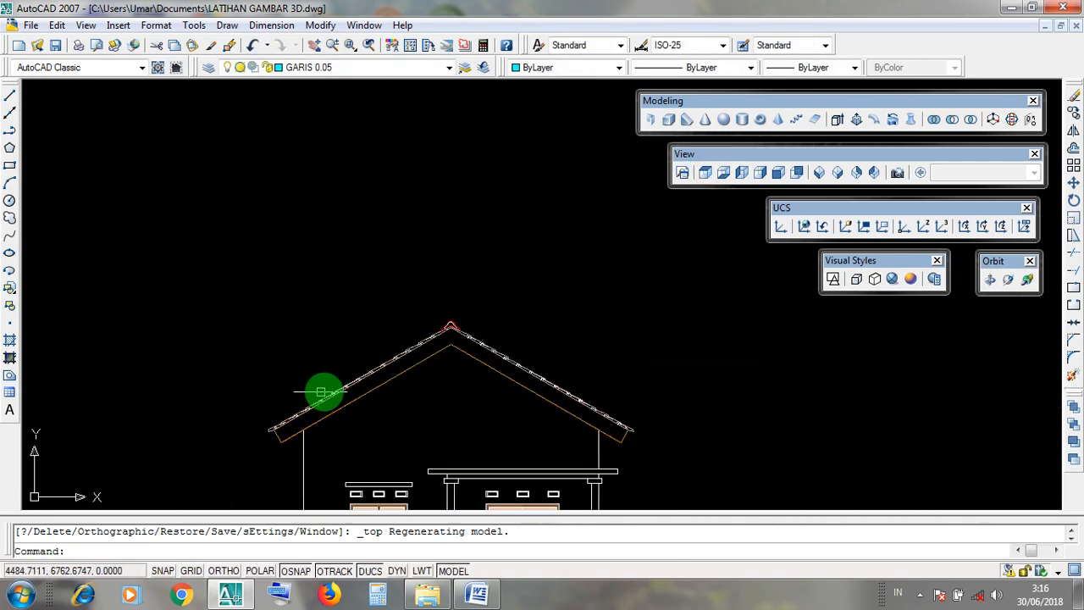
pyautogui.scroll(5, 455, 367)
pyautogui.moveTo(503, 339); pyautogui.dragTo(526, 264, button='middle')
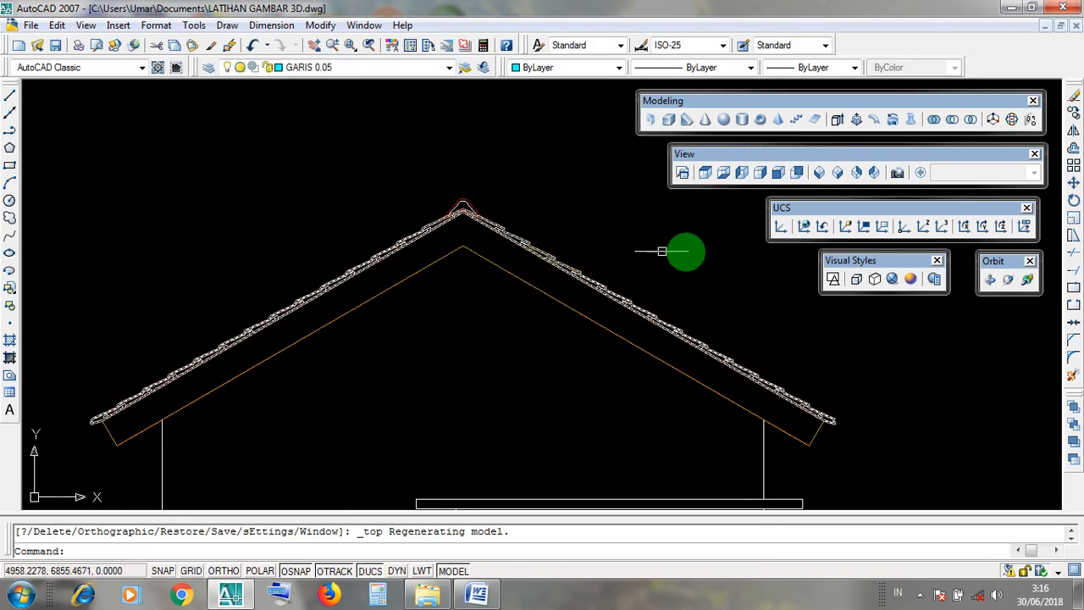
pyautogui.click(894, 279)
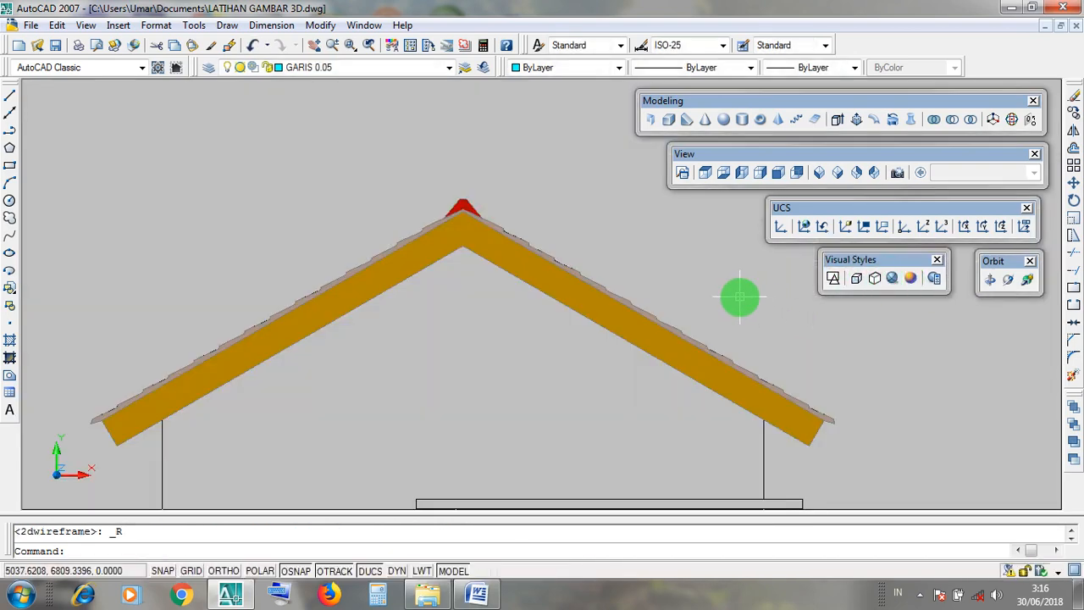
# Restore the 2D Wireframe visual style and show the extruded roof beside the house in the SE Isometric view.
pyautogui.click(837, 261)
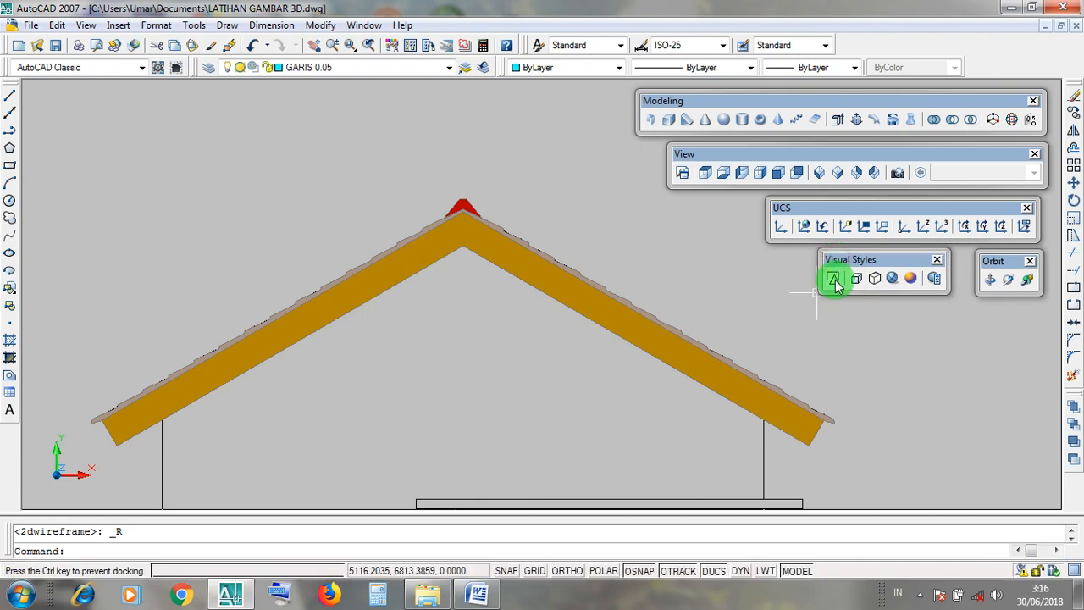
pyautogui.click(834, 279)
pyautogui.scroll(-10, 659, 293)
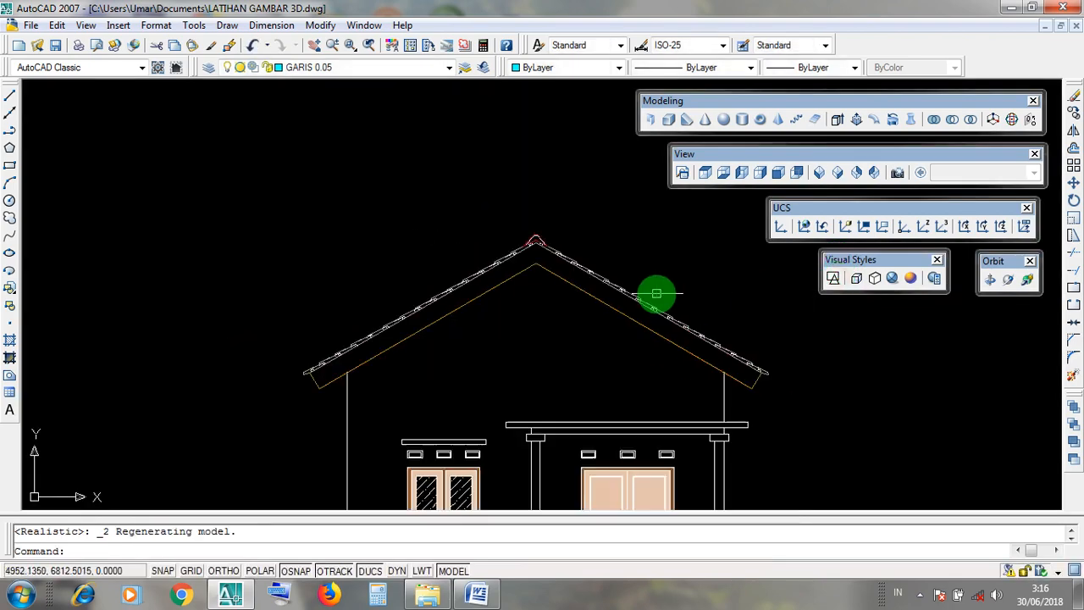
pyautogui.scroll(2, 689, 294)
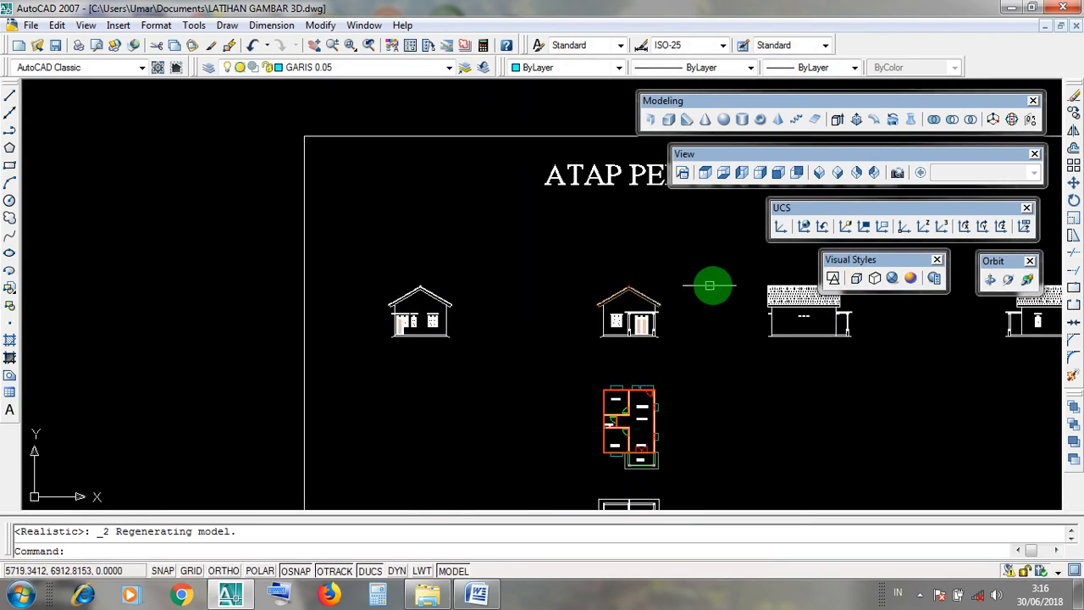
pyautogui.click(836, 175)
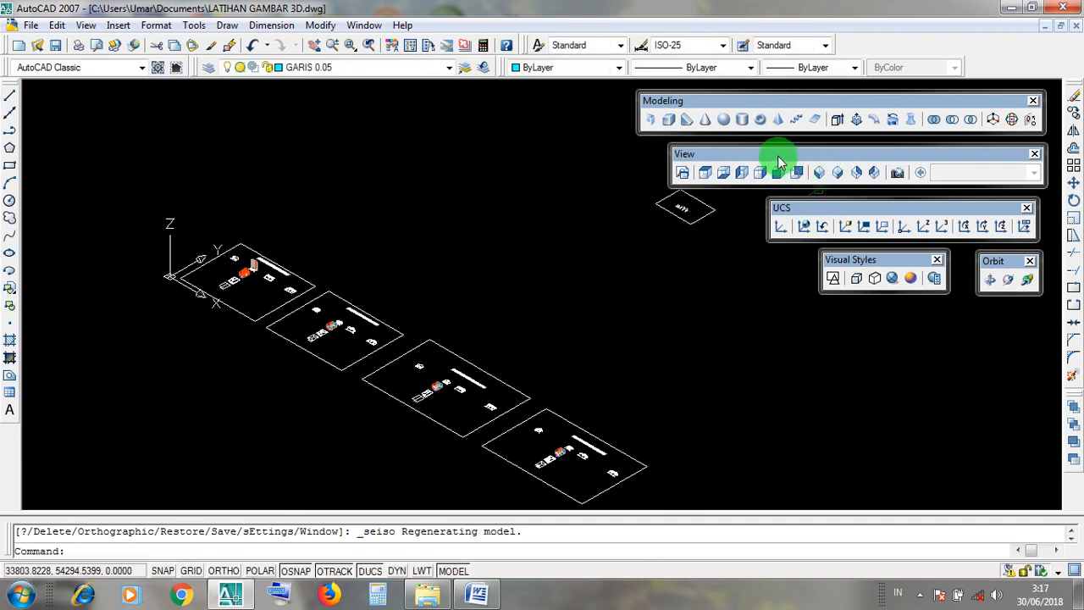
pyautogui.click(841, 174)
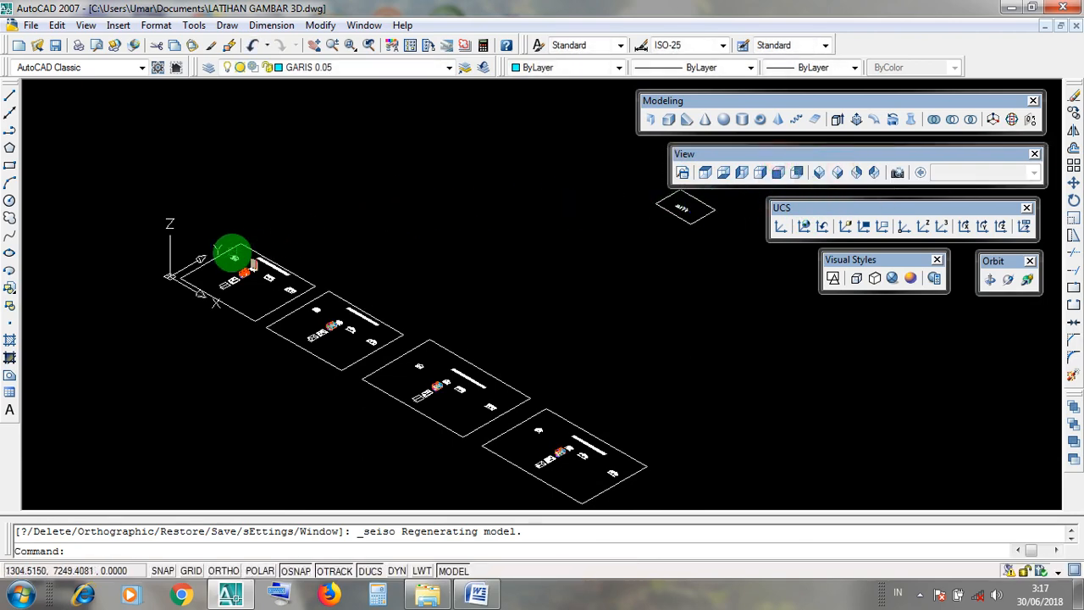
pyautogui.scroll(6, 232, 252)
pyautogui.scroll(4, 178, 252)
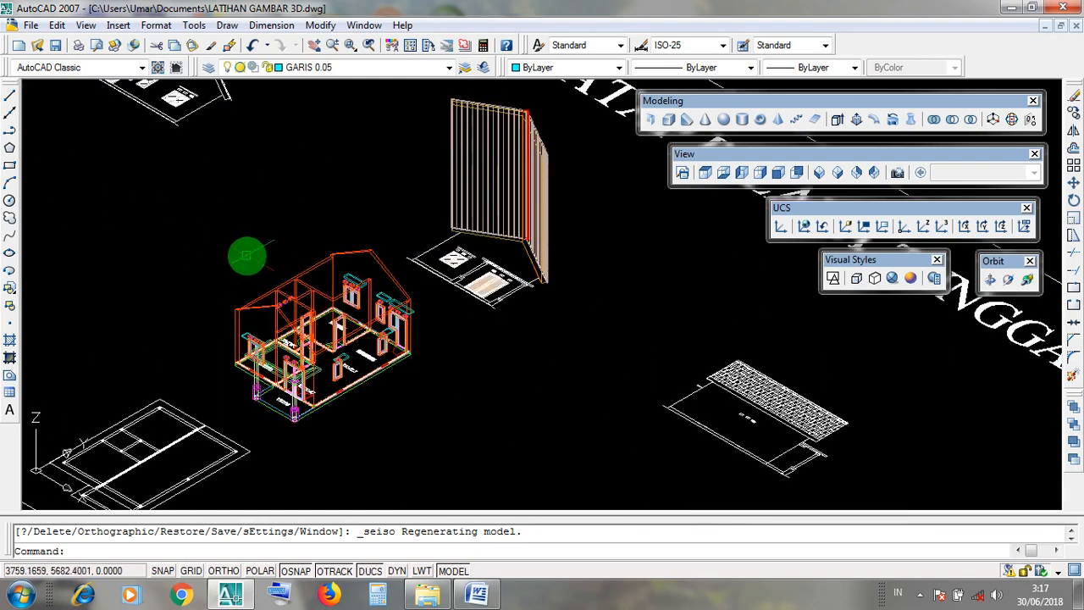
pyautogui.click(542, 279)
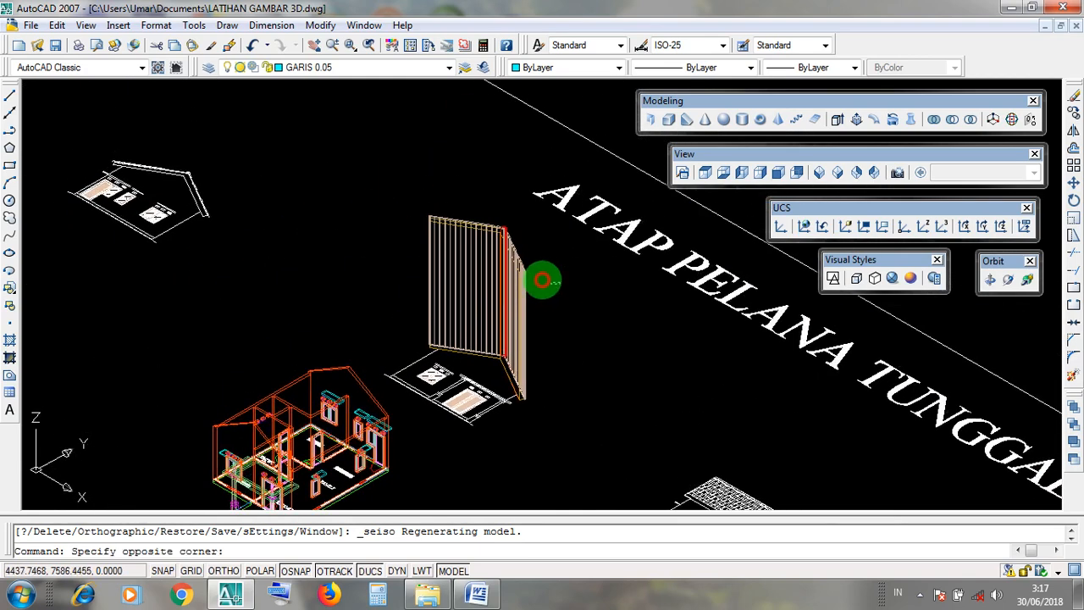
pyautogui.click(462, 269)
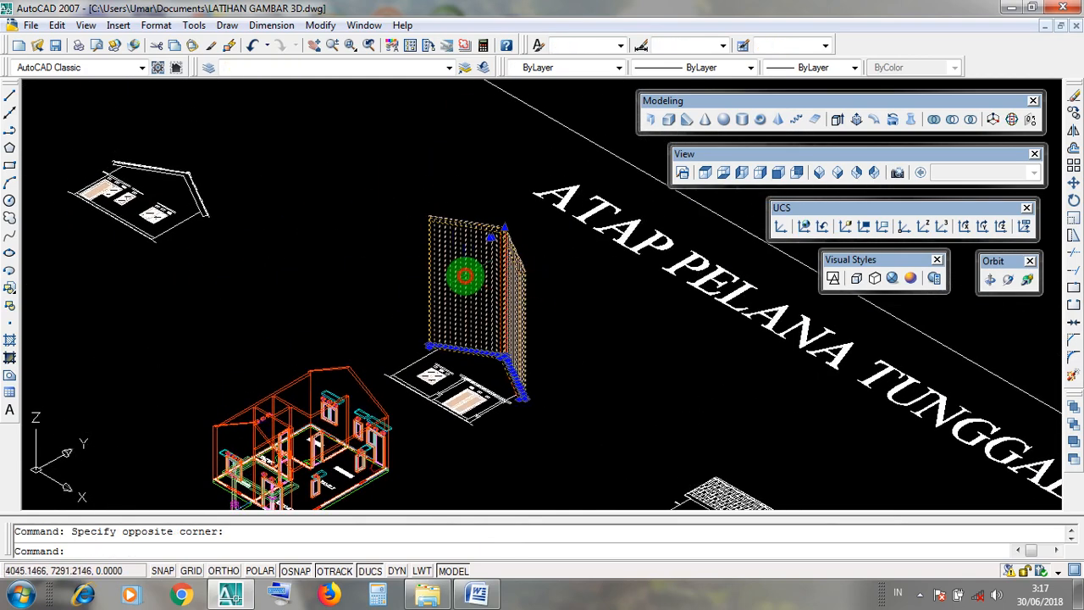
pyautogui.press('Escape')
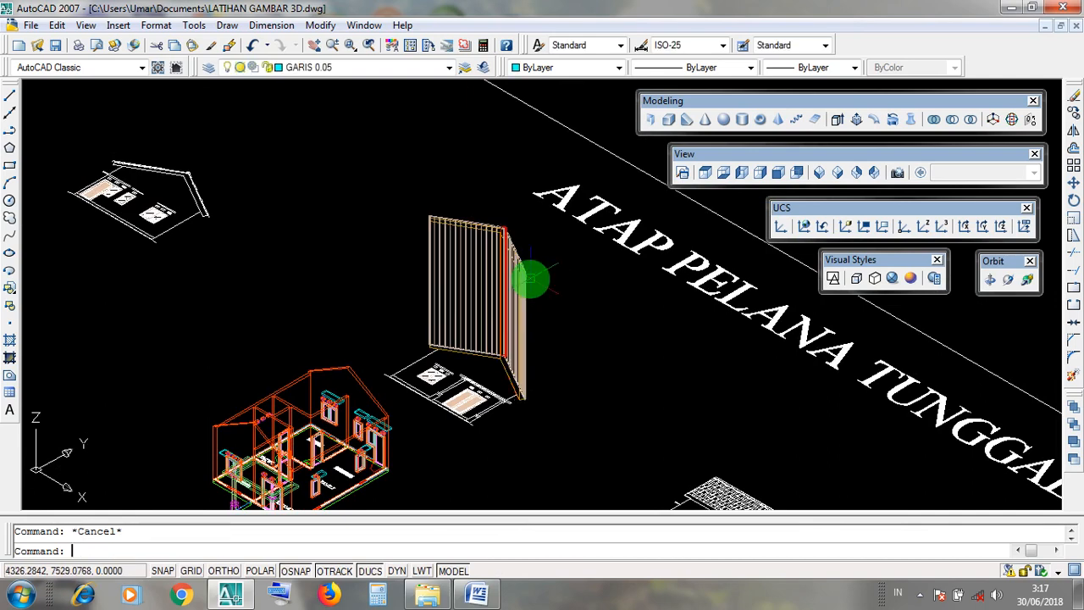
pyautogui.click(481, 269)
pyautogui.press('Escape')
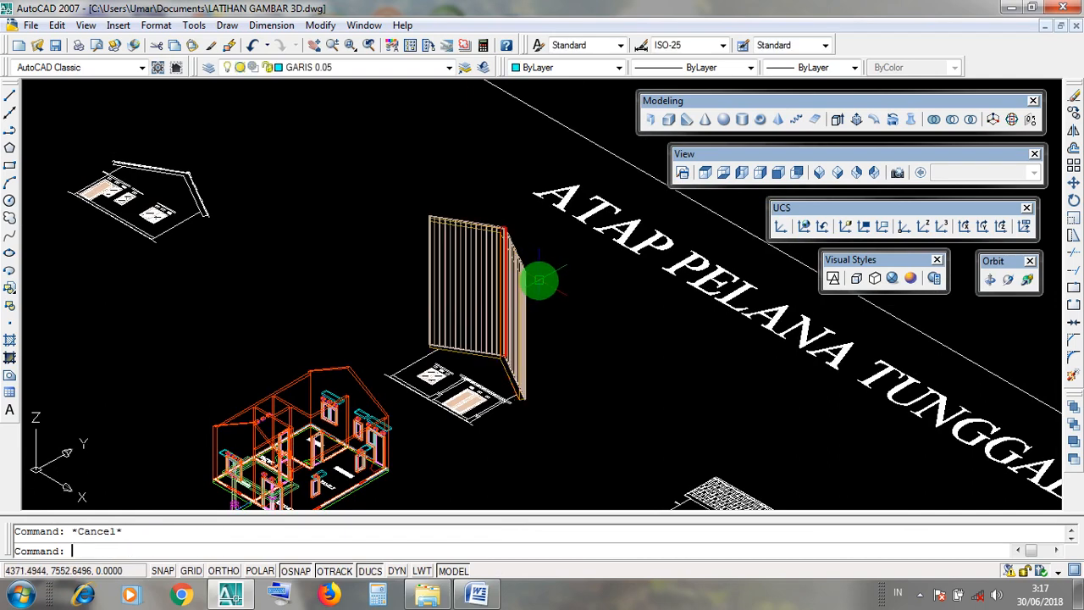
pyautogui.scroll(5, 495, 227)
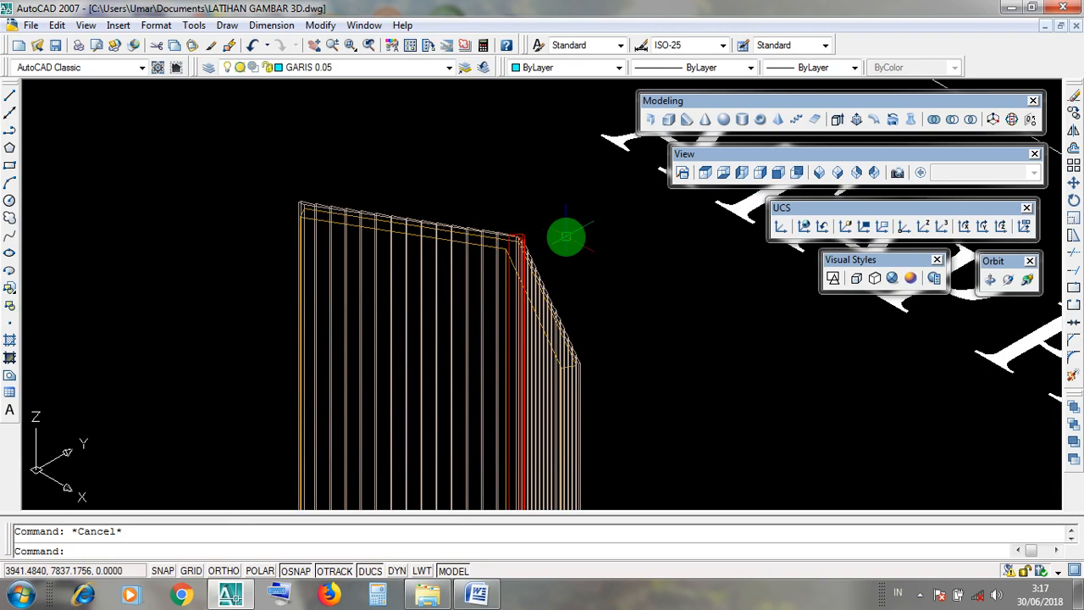
# Show the extruded roof in the Realistic visual style and examine how the LISTPLANK slab and GENTENG 1 tile covering meet along the upper edge.
pyautogui.moveTo(584, 245); pyautogui.dragTo(613, 254, button='middle')
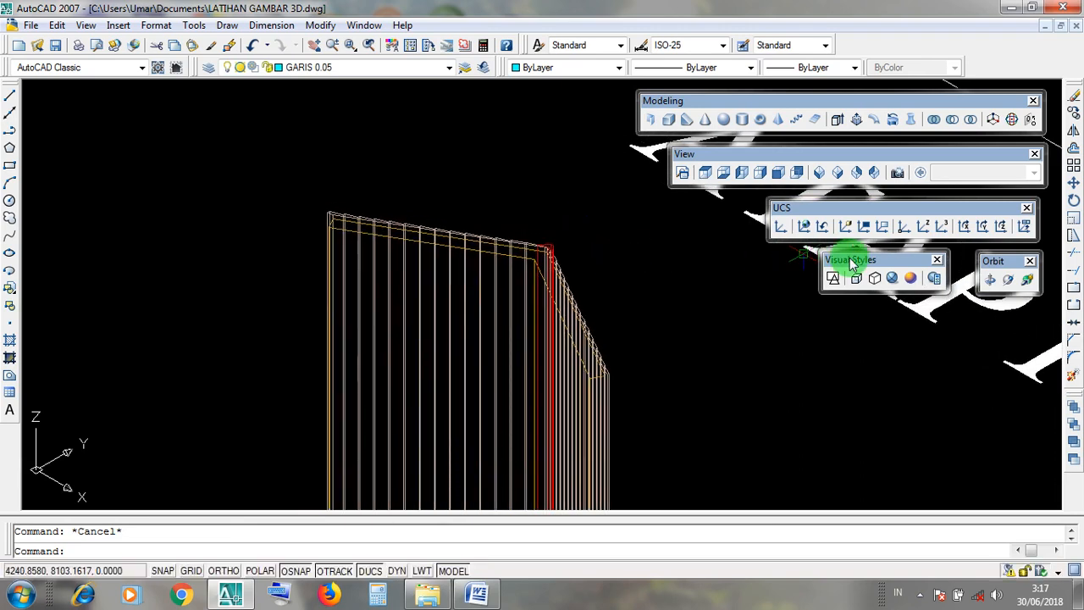
pyautogui.moveTo(845, 259); pyautogui.dragTo(892, 276)
pyautogui.click(891, 278)
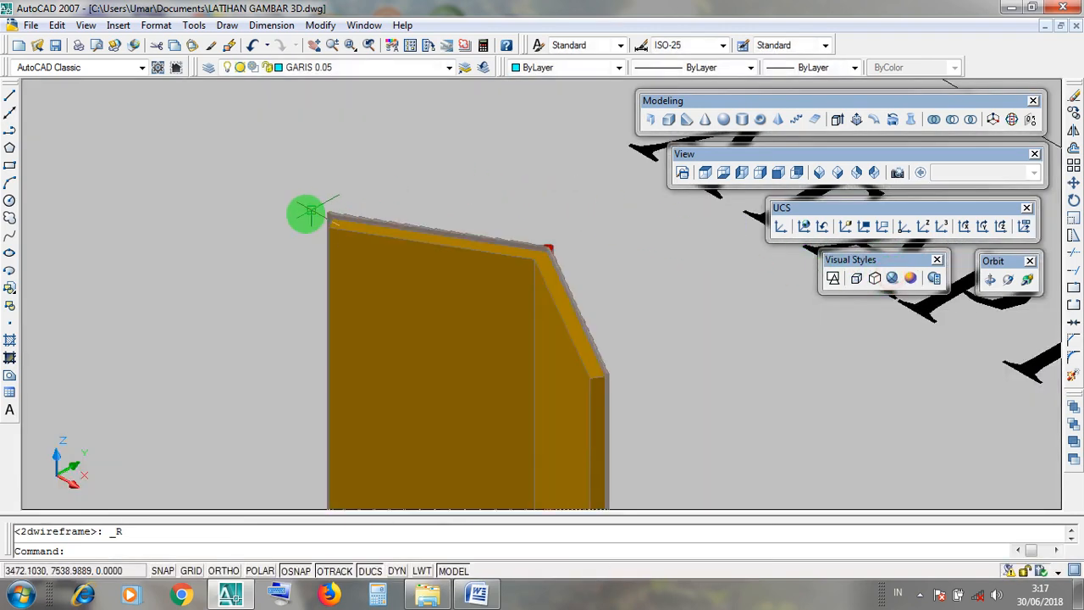
pyautogui.scroll(3, 357, 203)
pyautogui.scroll(4, 357, 203)
pyautogui.scroll(2, 388, 261)
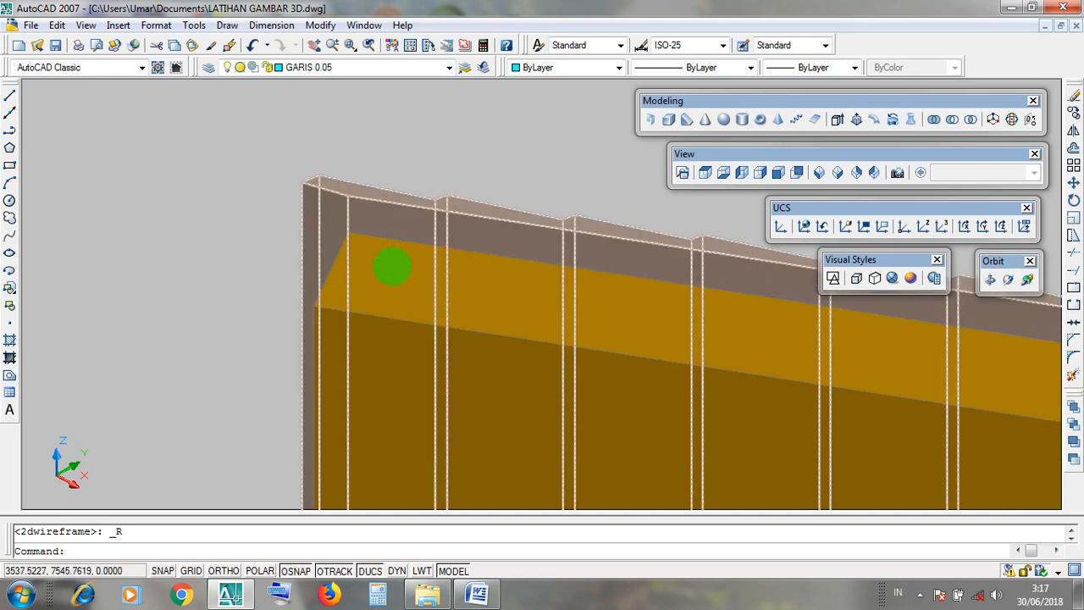
pyautogui.keyDown('shift'); pyautogui.moveTo(392, 268); pyautogui.dragTo(496, 254, button='middle'); pyautogui.keyUp('shift')
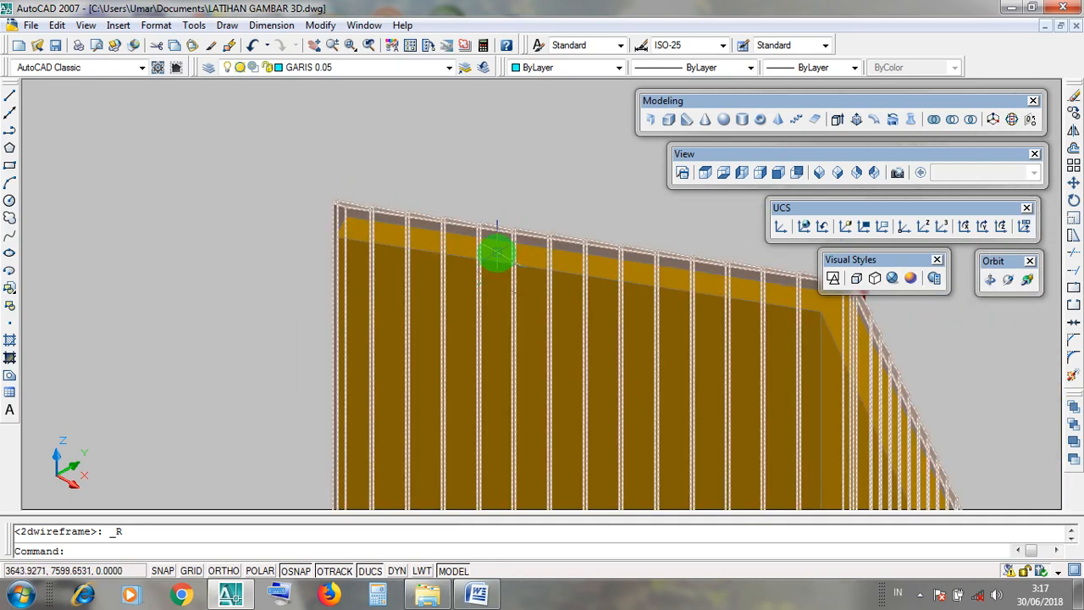
pyautogui.scroll(3, 497, 253)
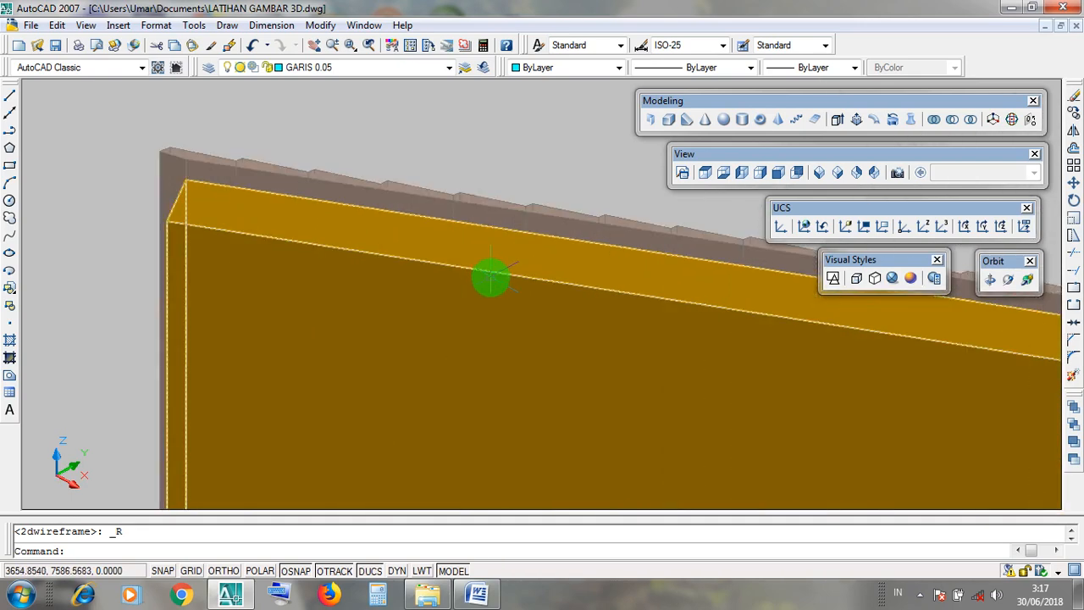
pyautogui.click(491, 273)
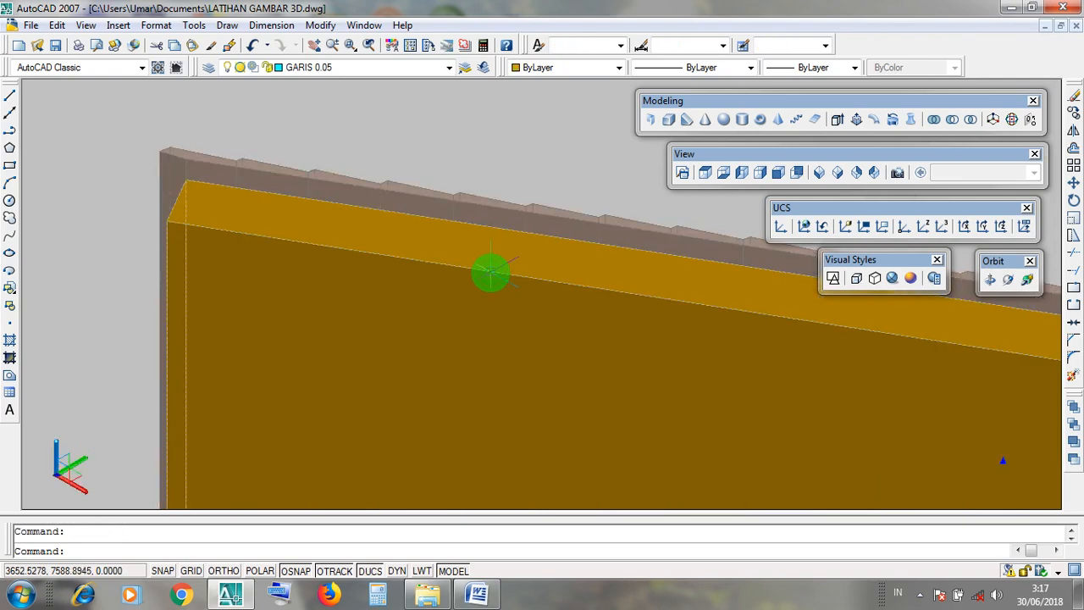
pyautogui.scroll(-2, 491, 273)
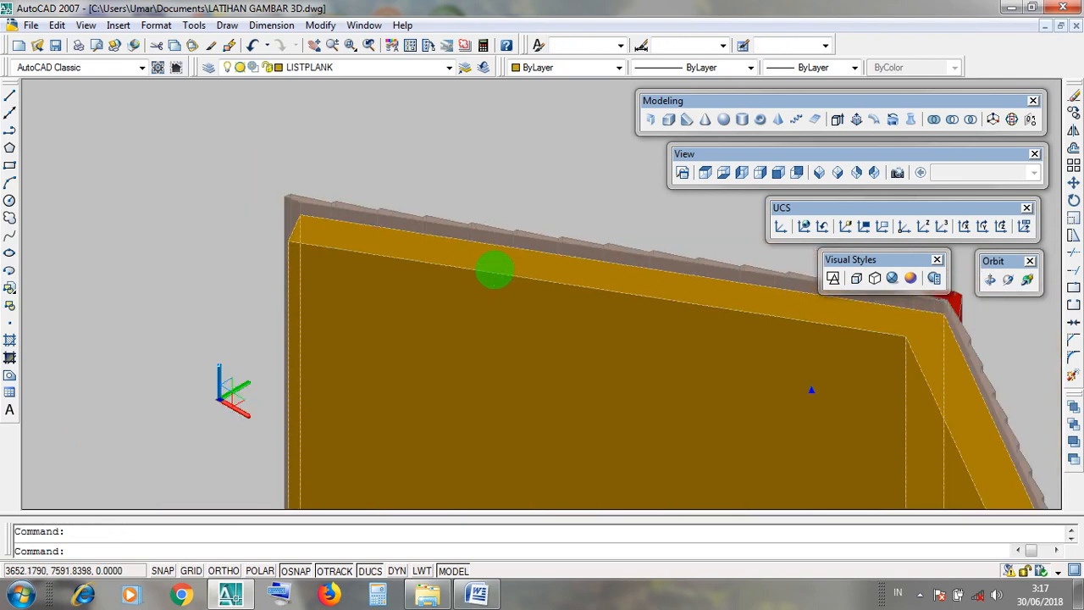
pyautogui.press('Escape')
pyautogui.click(504, 235)
pyautogui.moveTo(576, 217); pyautogui.dragTo(261, 223, button='middle')
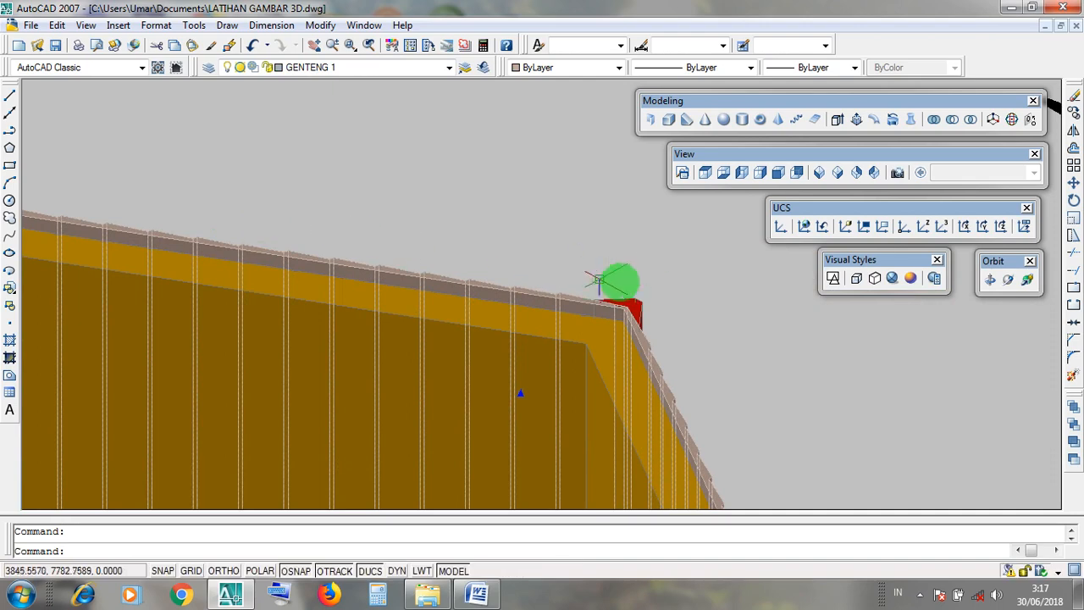
pyautogui.press('Escape')
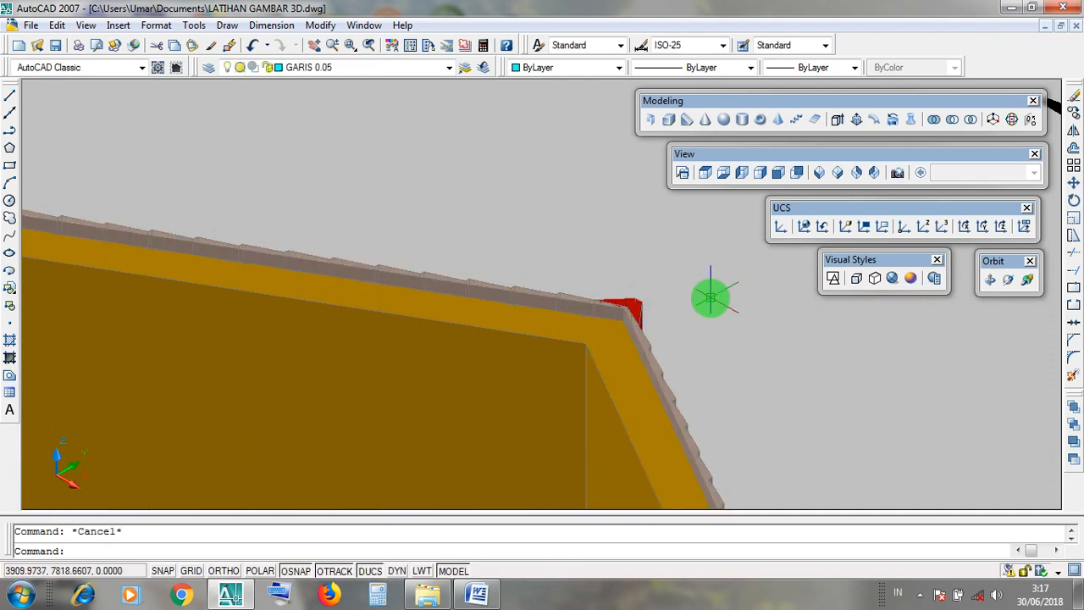
# Examine the joint between slab, tile covering and red ridge cap at the roof's peak.
pyautogui.scroll(3, 586, 277)
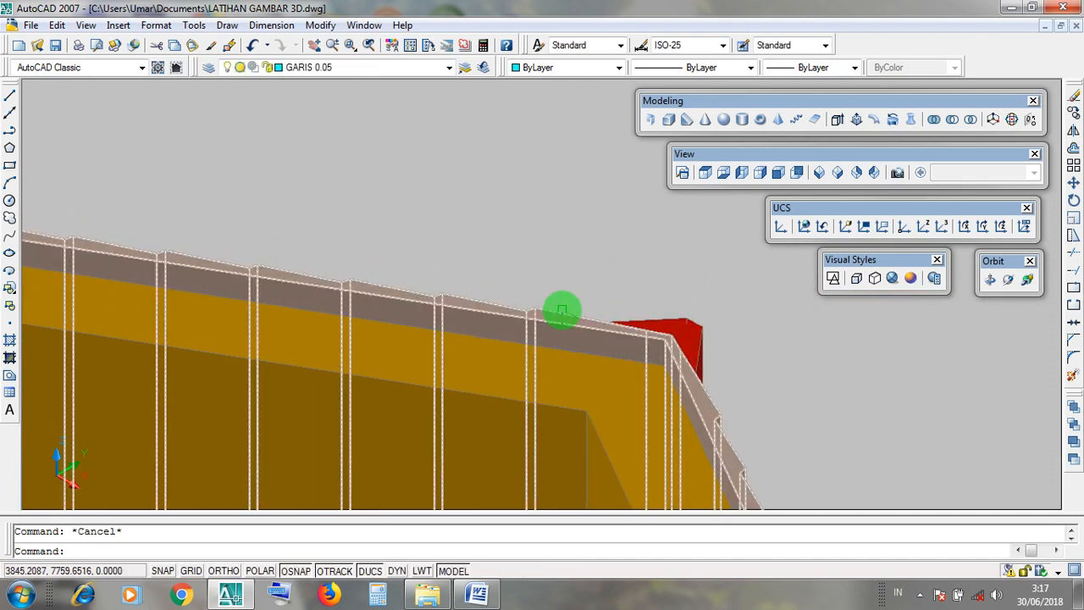
pyautogui.scroll(2, 561, 312)
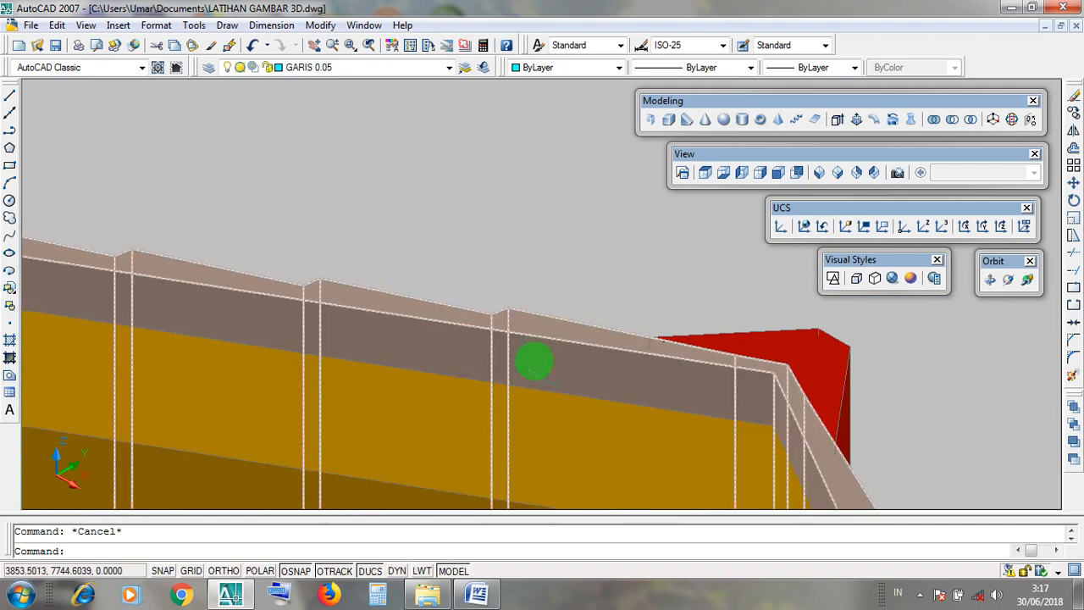
pyautogui.click(534, 387)
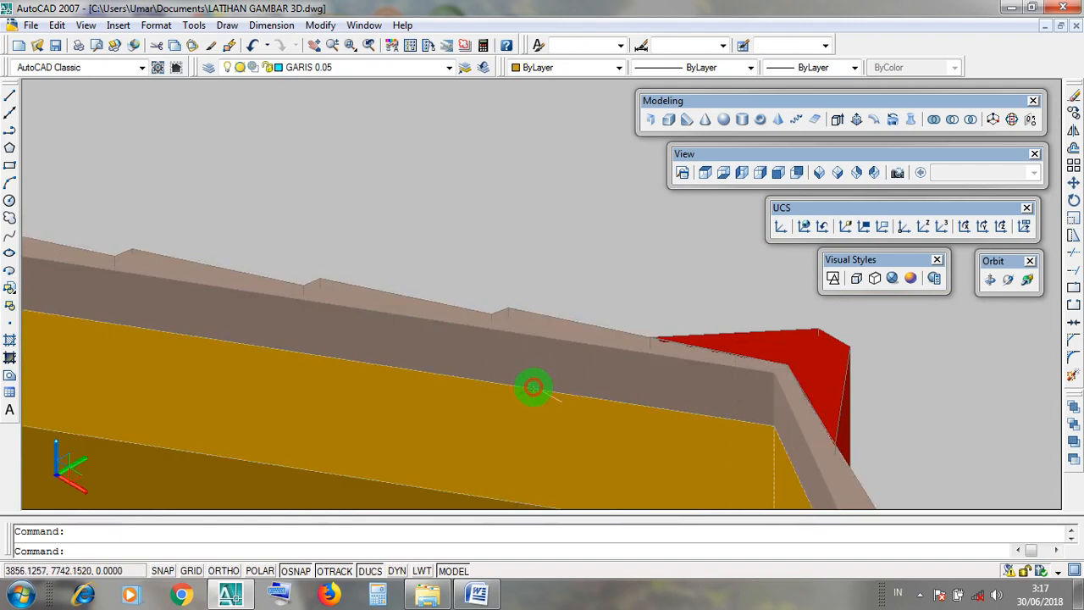
pyautogui.click(543, 340)
pyautogui.press('Escape')
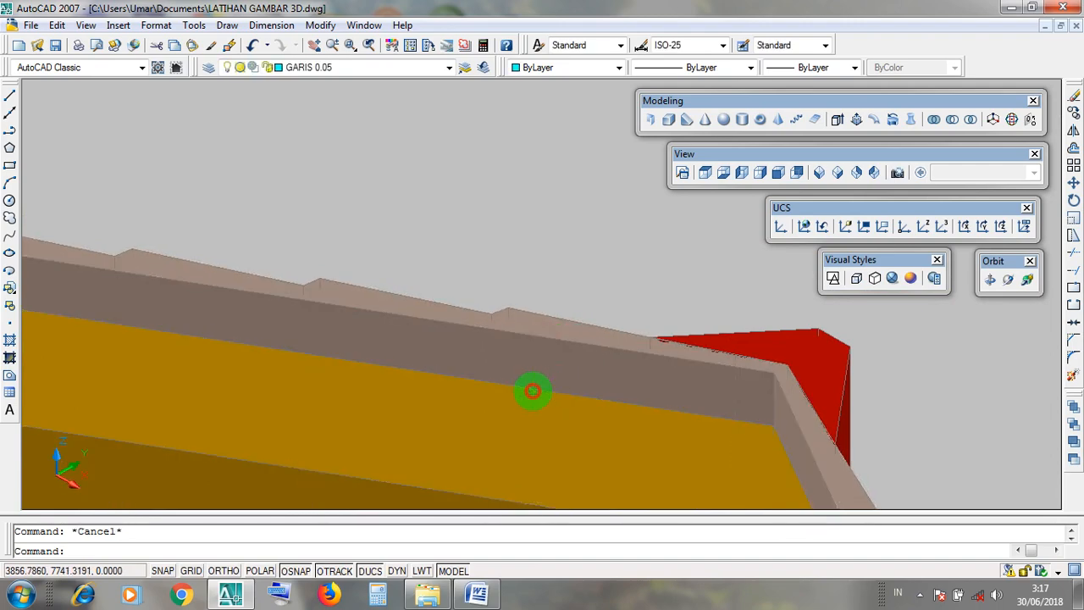
pyautogui.click(533, 390)
pyautogui.click(541, 342)
pyautogui.press('Escape')
pyautogui.scroll(-10, 560, 317)
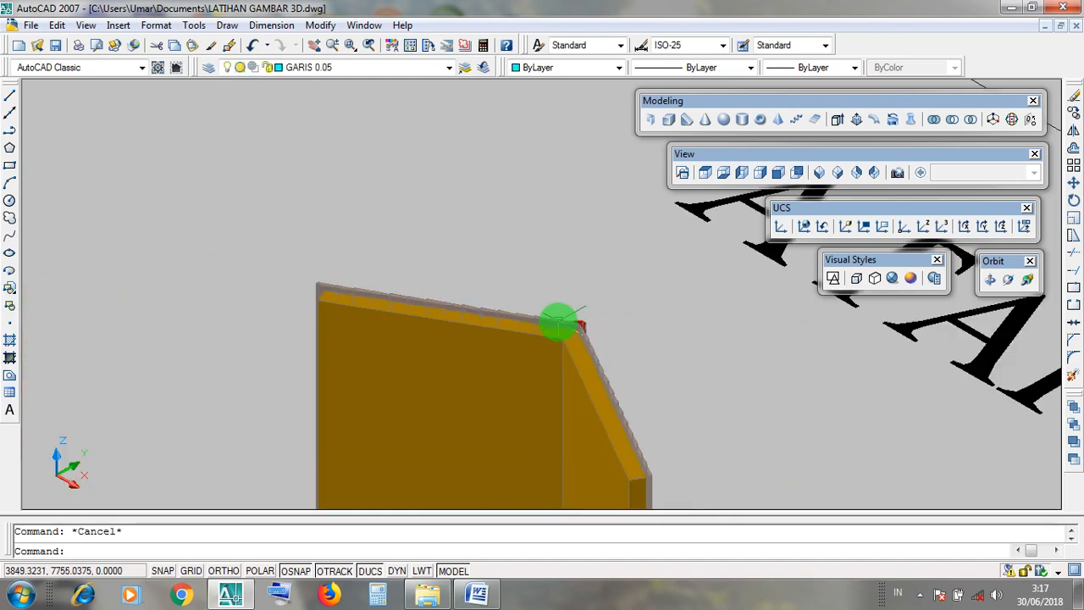
pyautogui.scroll(4, 612, 412)
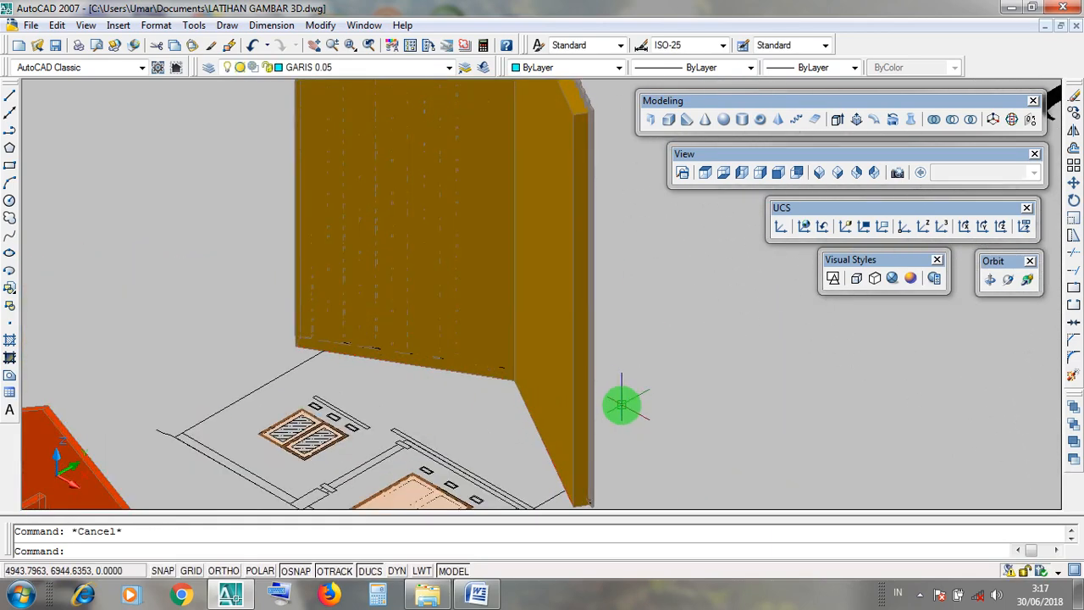
# Orbit freely around the extruded roof to examine the ridge cap, tile covering and slab from several angles.
pyautogui.moveTo(996, 262); pyautogui.dragTo(1015, 288)
pyautogui.click(1012, 282)
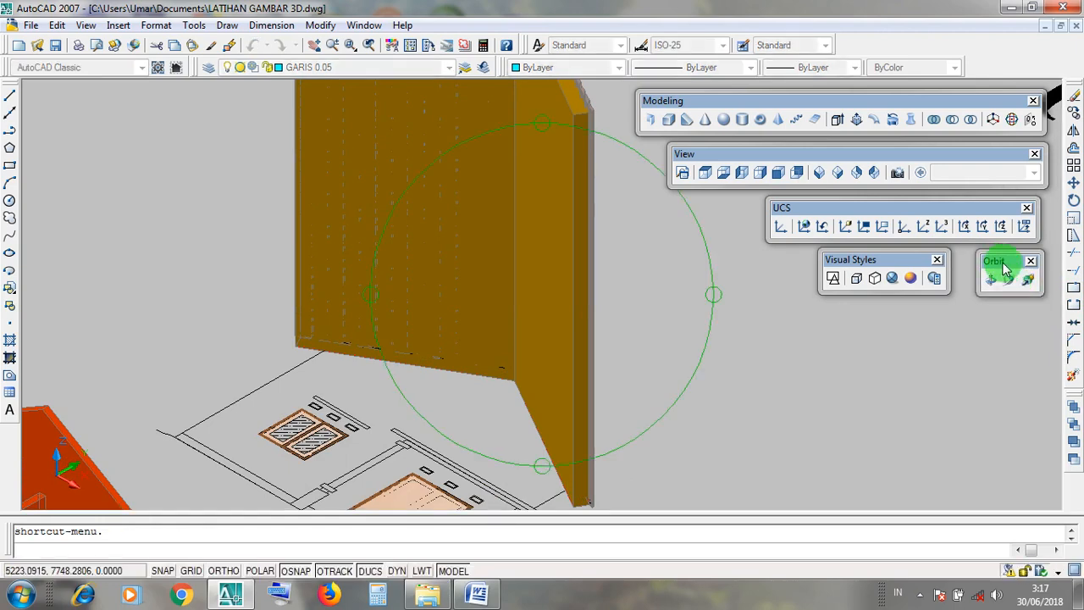
pyautogui.moveTo(548, 365); pyautogui.dragTo(519, 365)
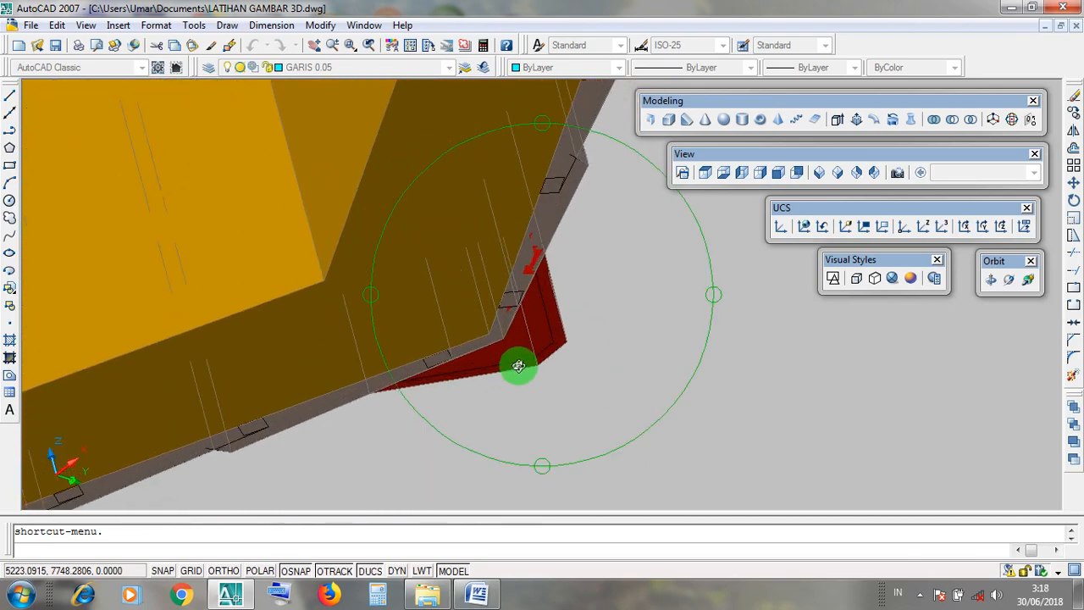
pyautogui.moveTo(500, 324); pyautogui.dragTo(507, 264)
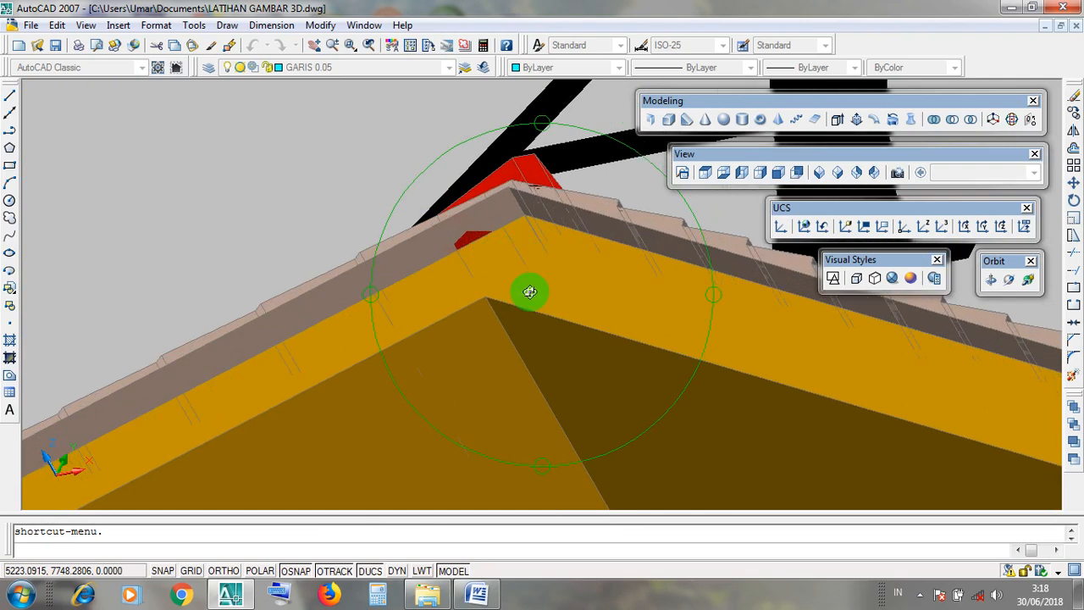
pyautogui.moveTo(517, 220); pyautogui.dragTo(514, 204)
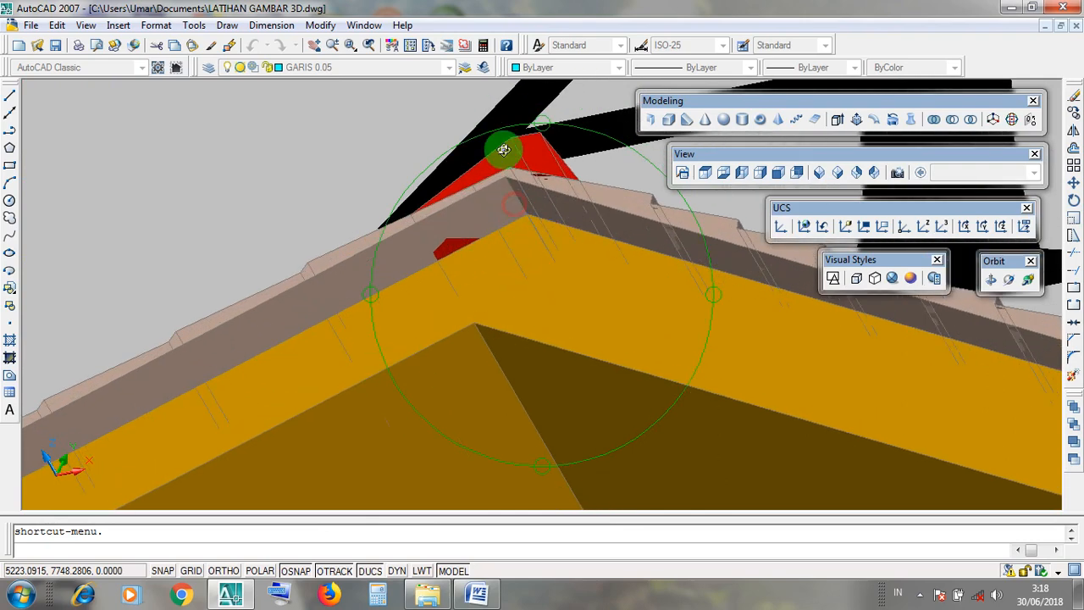
pyautogui.moveTo(503, 150); pyautogui.dragTo(534, 322)
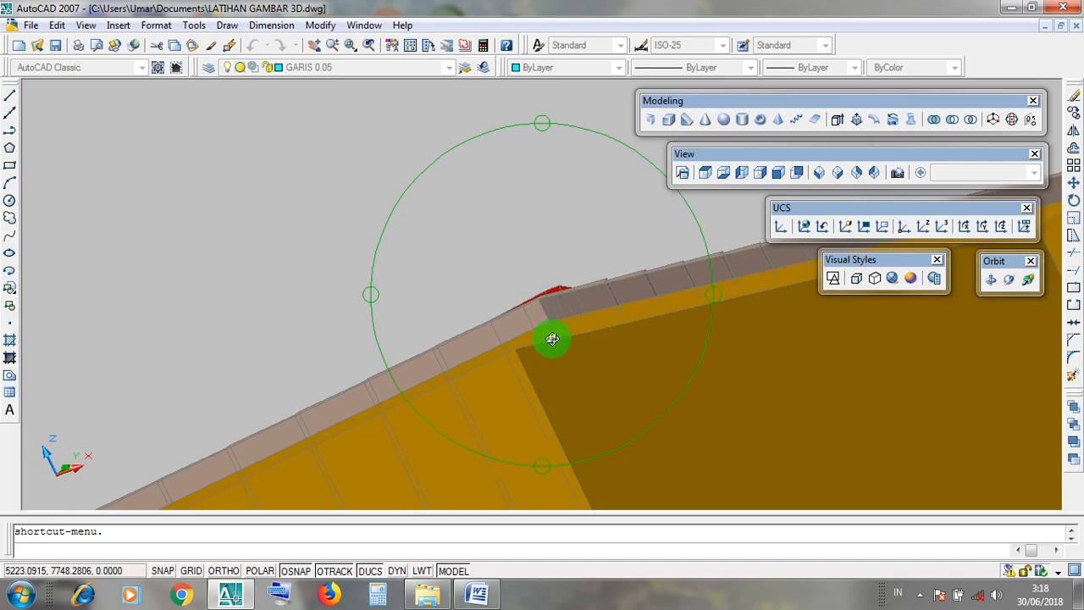
pyautogui.moveTo(552, 339); pyautogui.dragTo(552, 339)
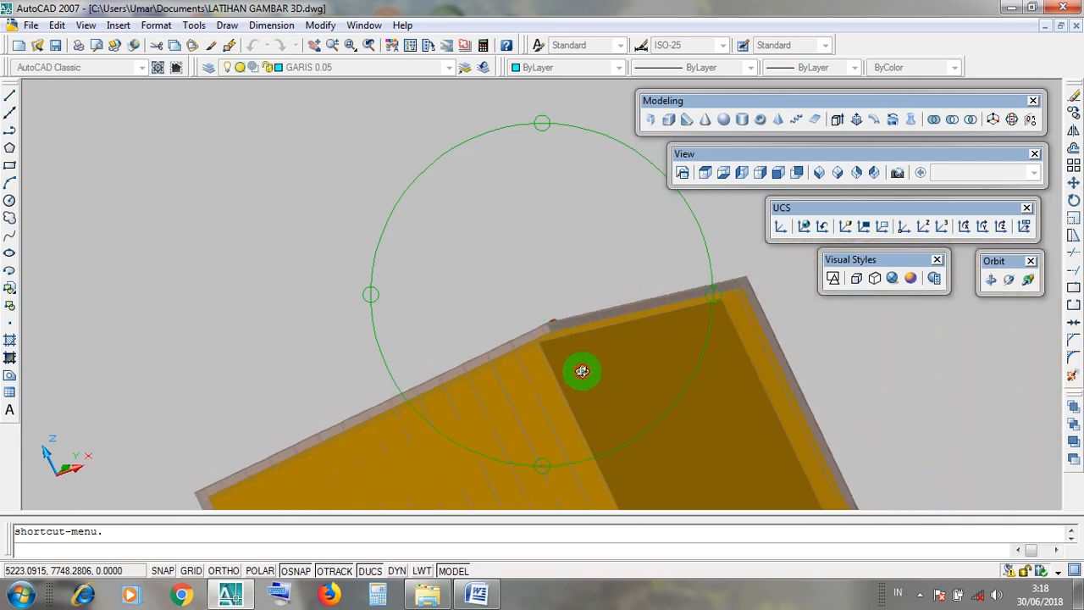
pyautogui.moveTo(537, 298); pyautogui.dragTo(675, 474)
pyautogui.moveTo(571, 383); pyautogui.dragTo(491, 212)
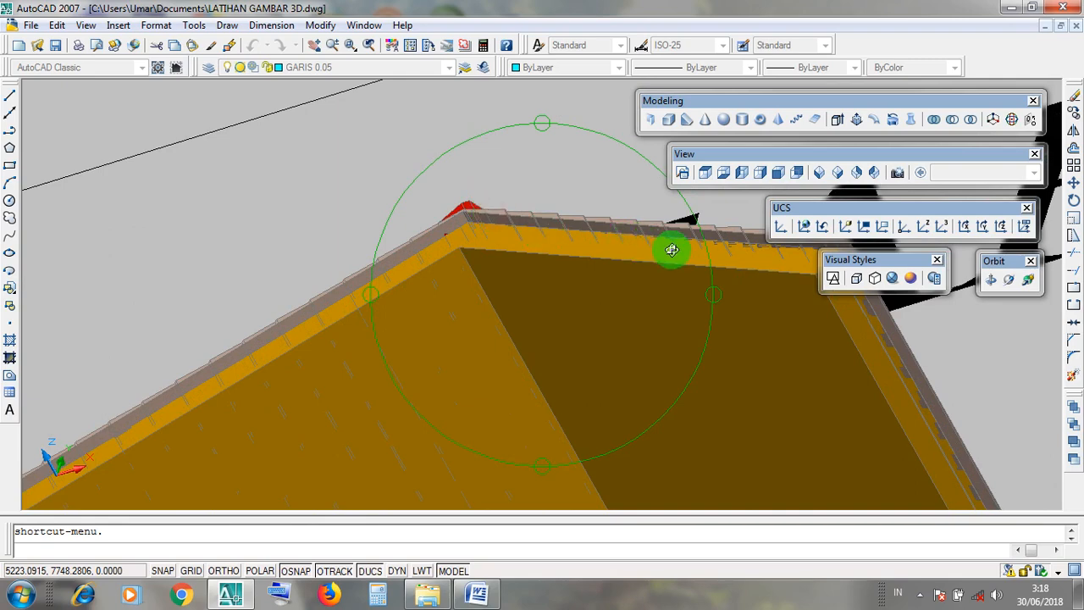
pyautogui.press('Escape')
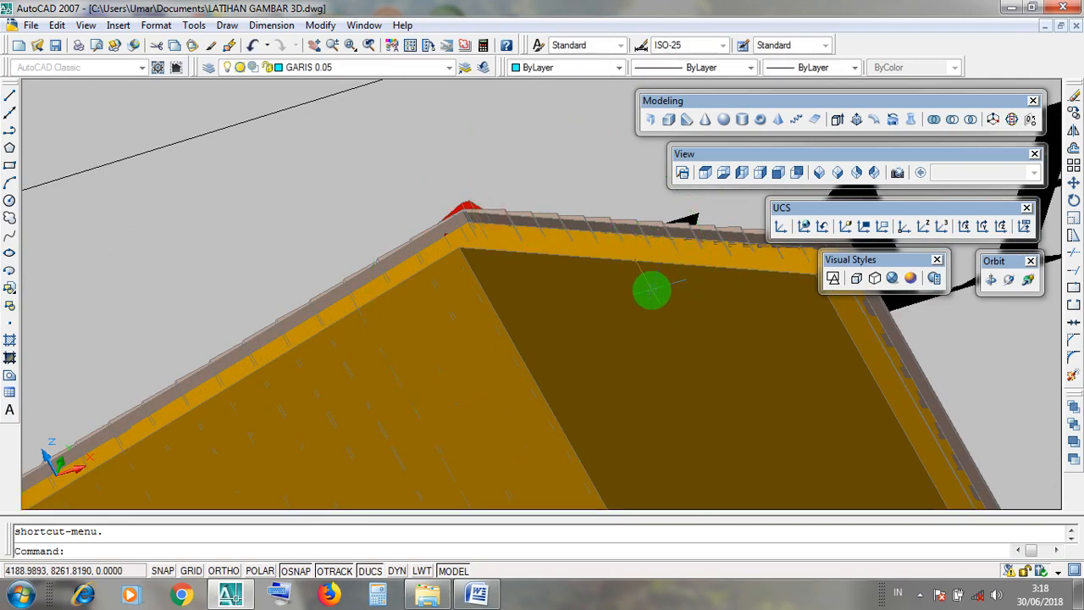
# Restore the 2D Wireframe visual style, the SE Isometric view and the World UCS, with the extruded roof in view.
pyautogui.click(833, 280)
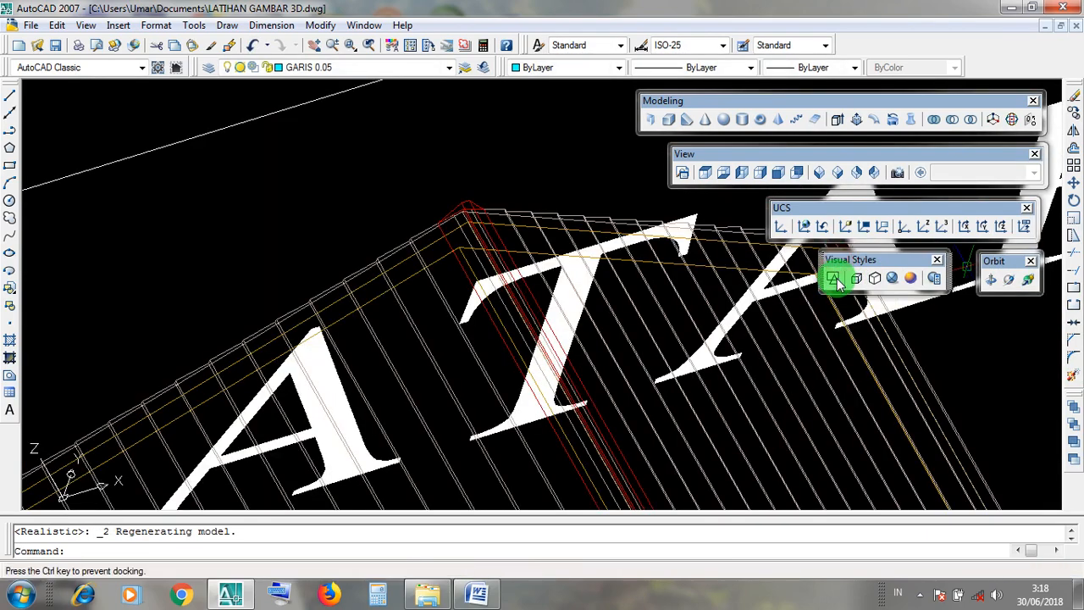
pyautogui.click(834, 279)
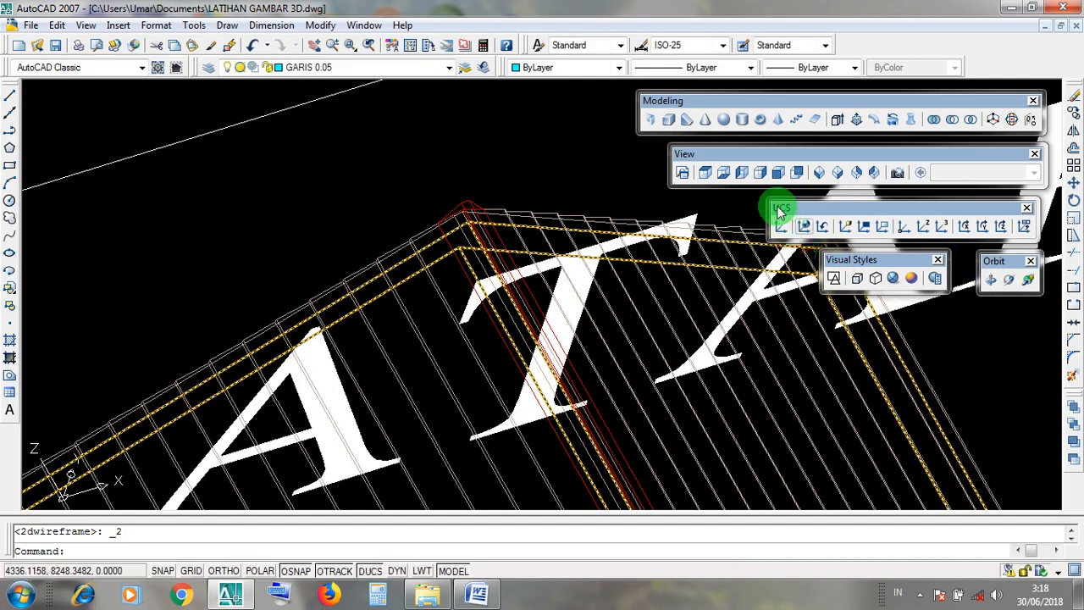
pyautogui.click(704, 155)
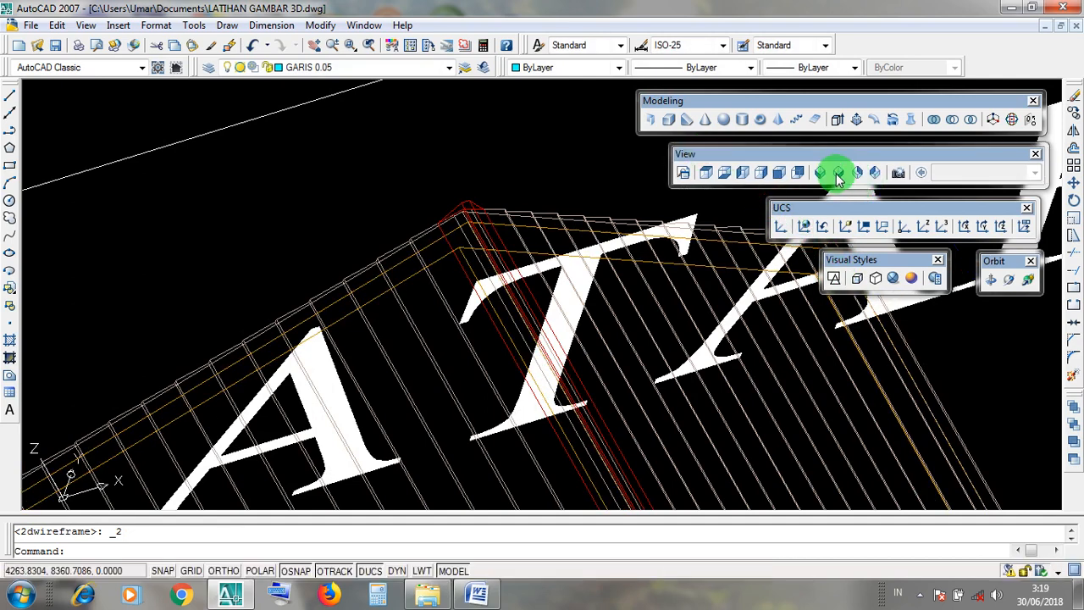
pyautogui.click(837, 172)
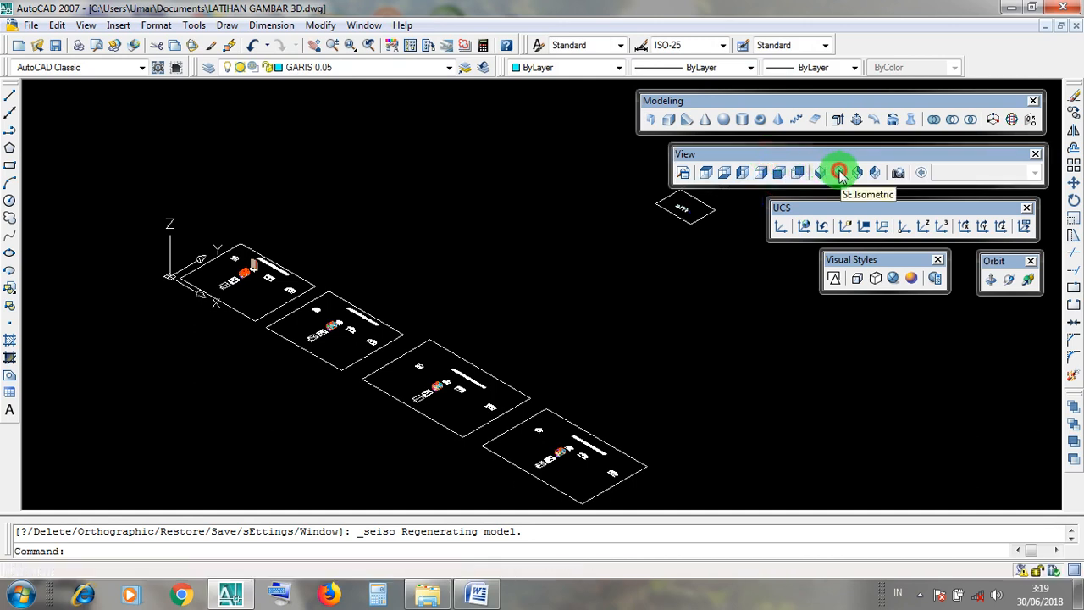
pyautogui.click(805, 227)
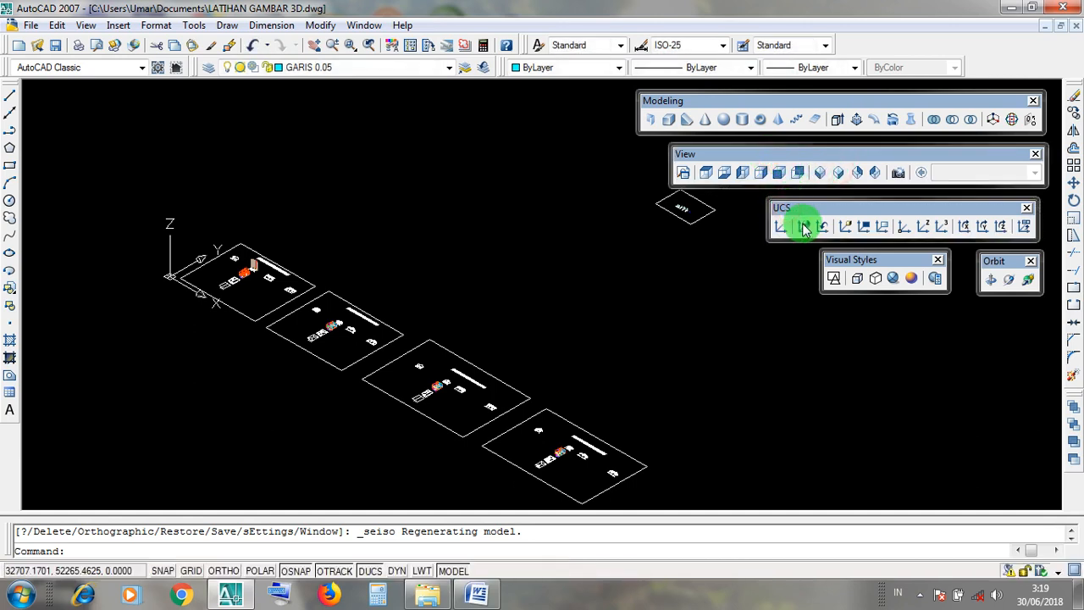
pyautogui.click(805, 227)
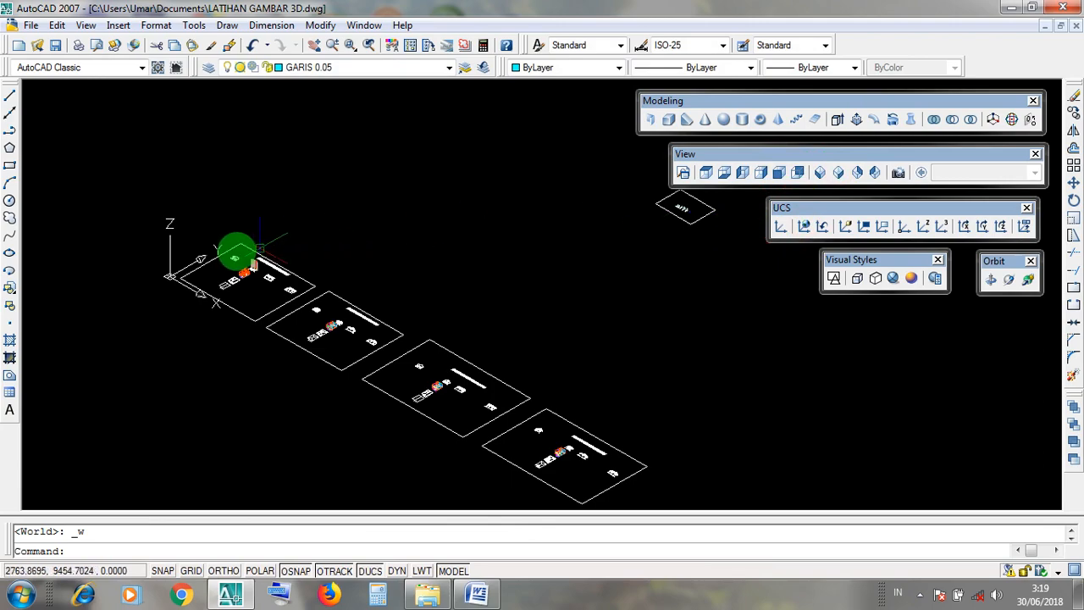
pyautogui.scroll(8, 240, 267)
pyautogui.scroll(3, 485, 304)
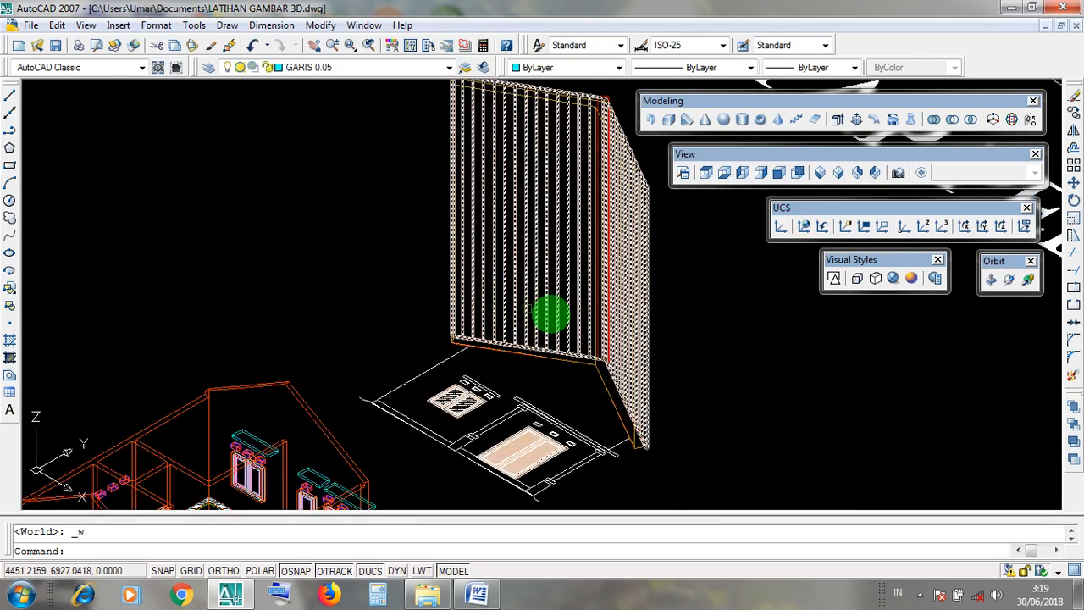
pyautogui.moveTo(719, 336); pyautogui.dragTo(680, 369, button='middle')
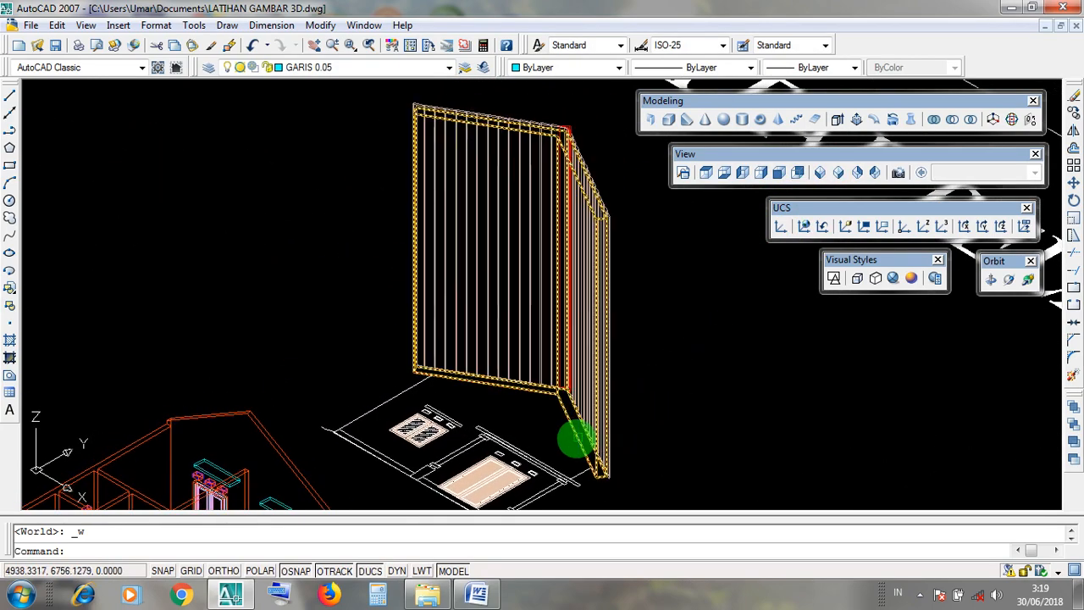
# Examine the LISTPLANK slab's outline at its lower and upper ends by highlighting it.
pyautogui.click(576, 438)
pyautogui.scroll(3, 576, 458)
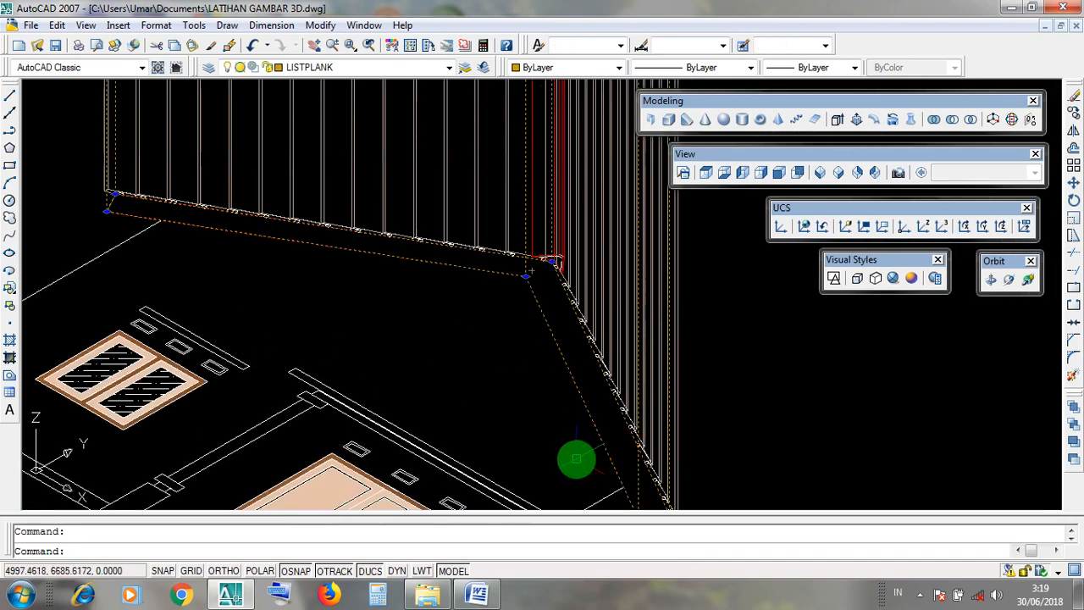
pyautogui.press('Escape')
pyautogui.scroll(-4, 586, 443)
pyautogui.moveTo(580, 324); pyautogui.dragTo(592, 488, button='middle')
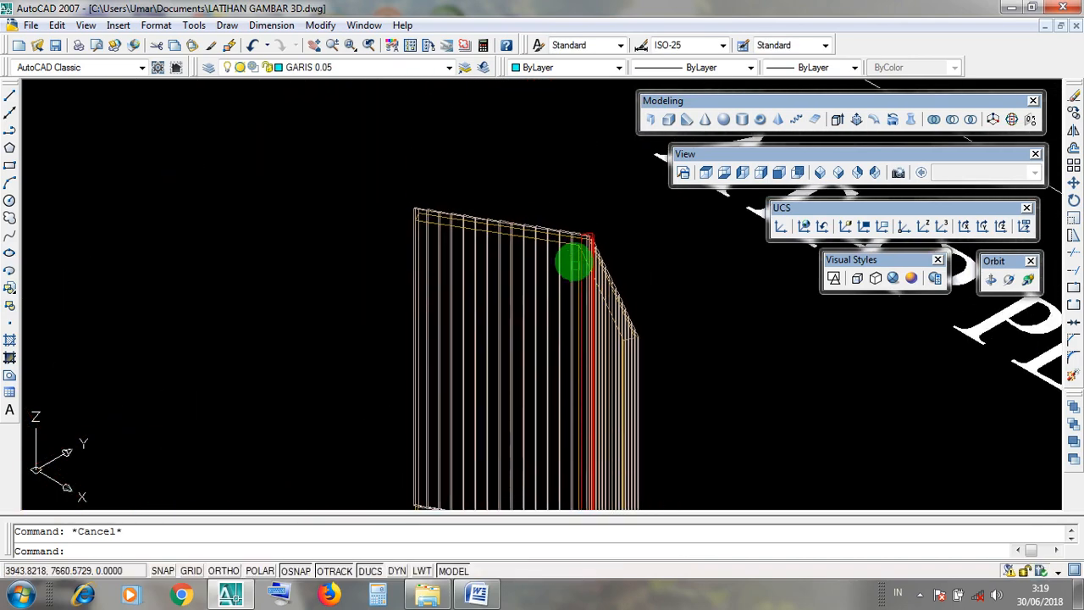
pyautogui.scroll(4, 573, 253)
pyautogui.scroll(3, 575, 241)
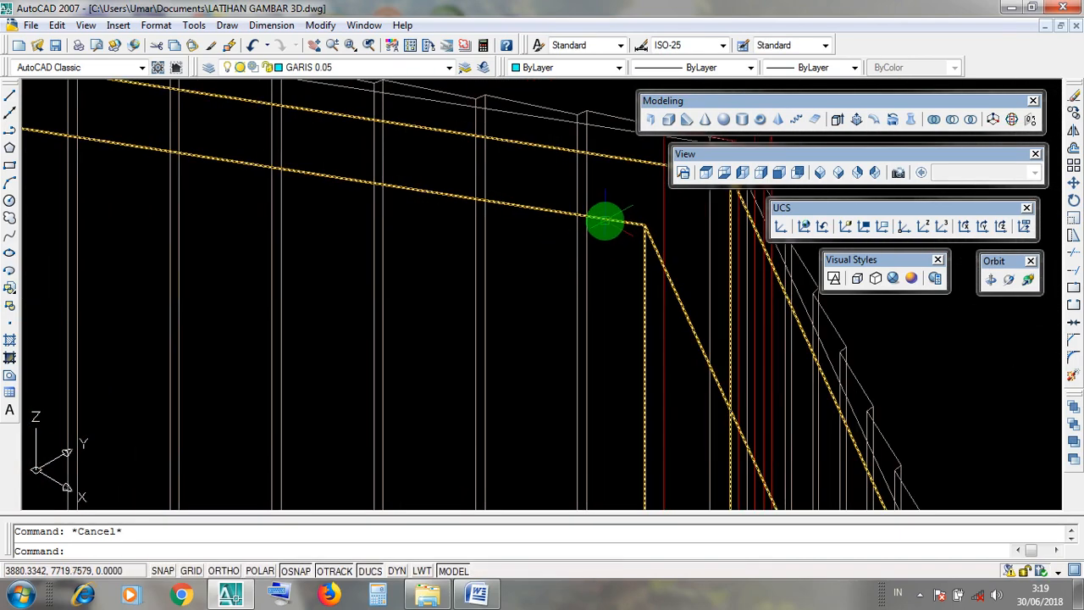
pyautogui.click(605, 222)
pyautogui.scroll(-3, 605, 222)
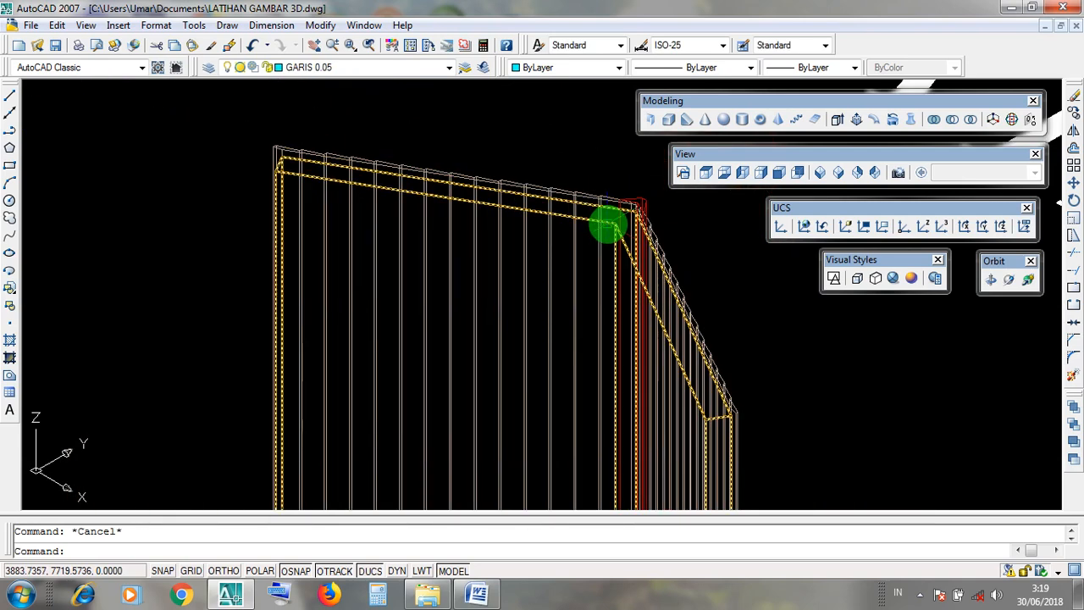
pyautogui.click(605, 222)
pyautogui.press('Escape')
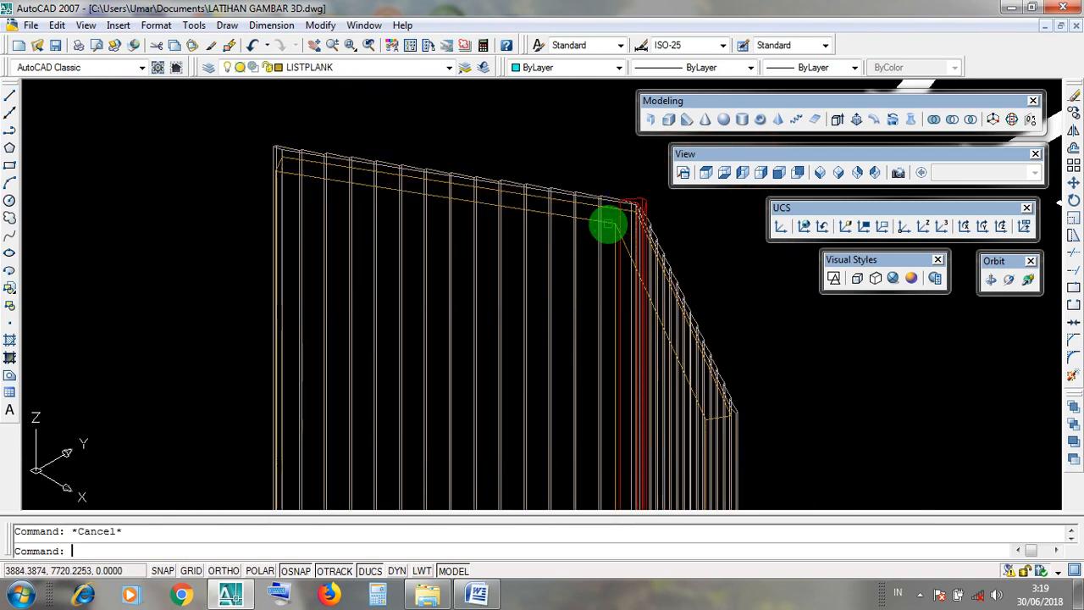
pyautogui.click(605, 222)
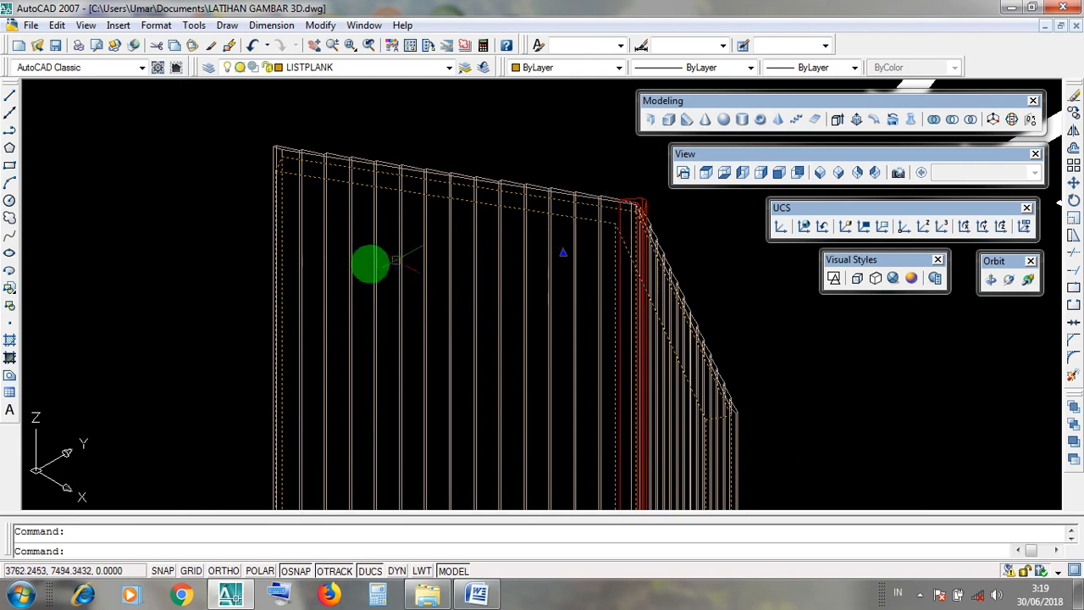
pyautogui.click(214, 321)
pyautogui.click(193, 161)
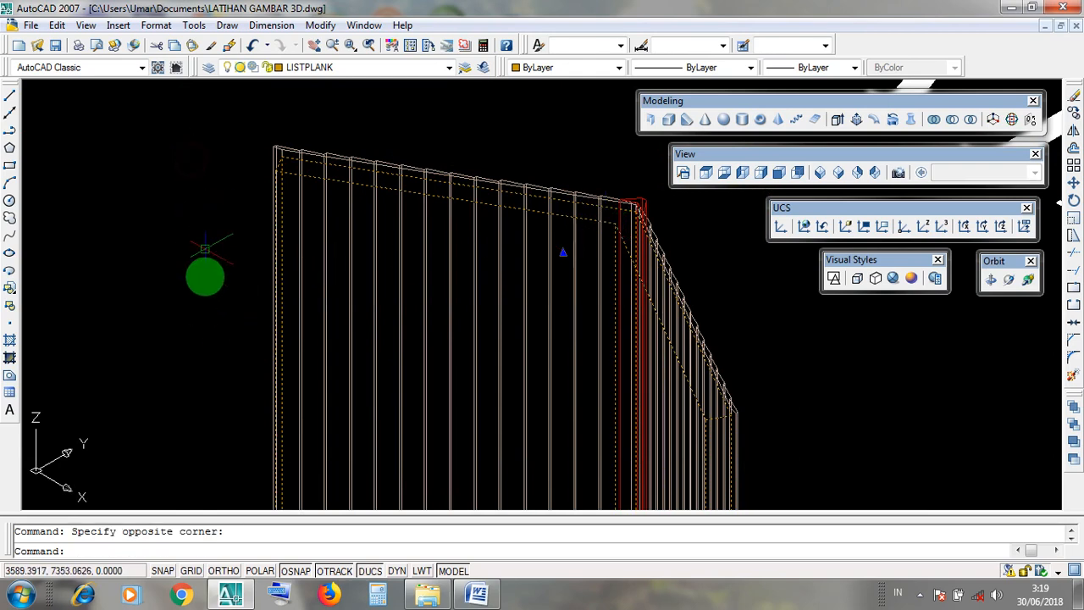
pyautogui.scroll(-5, 212, 347)
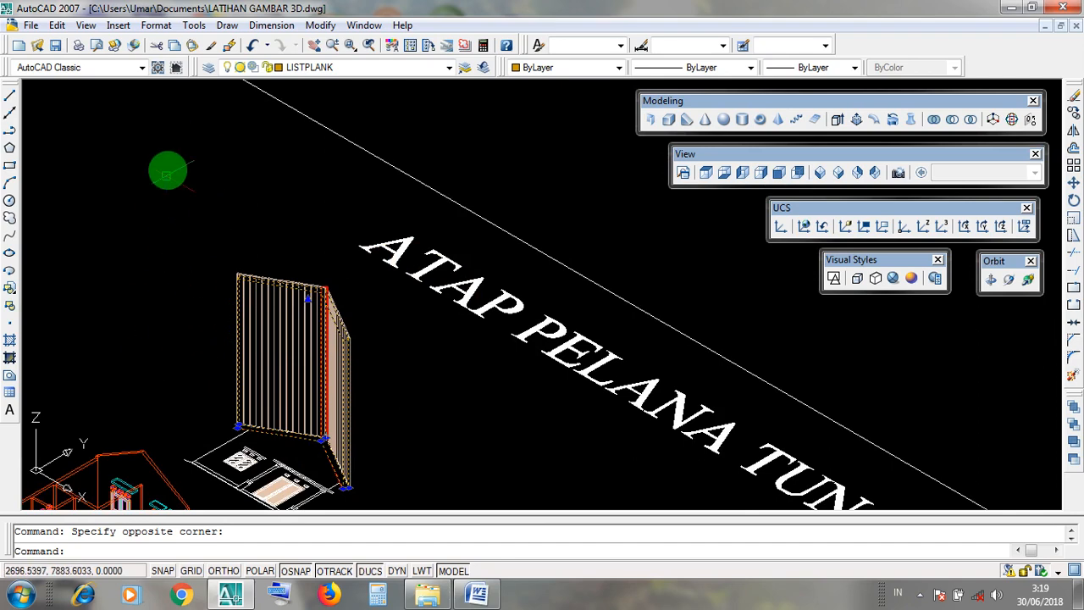
pyautogui.press('Escape')
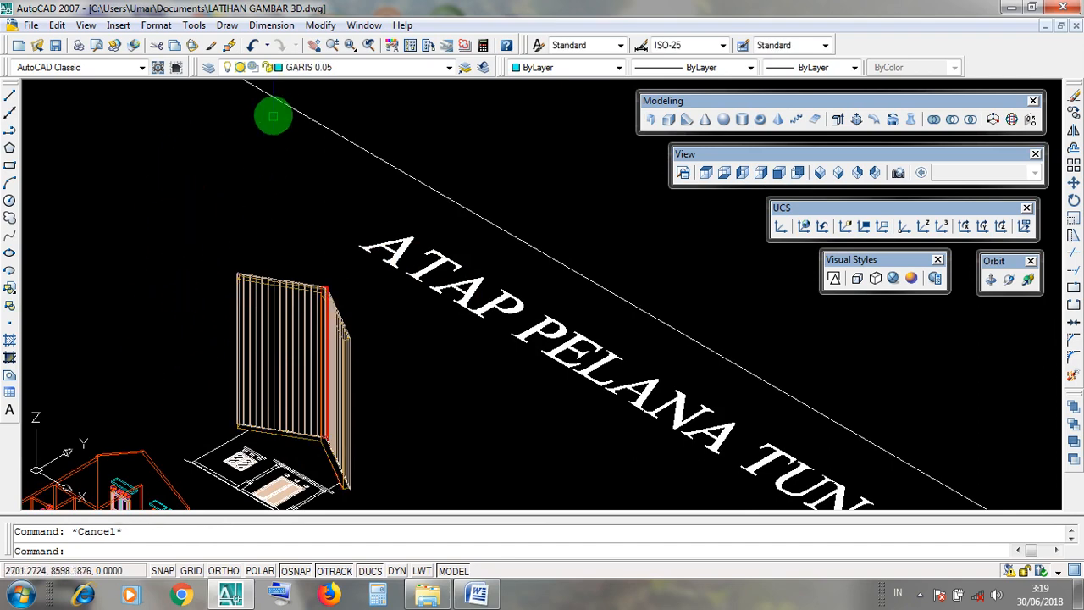
pyautogui.click(318, 25)
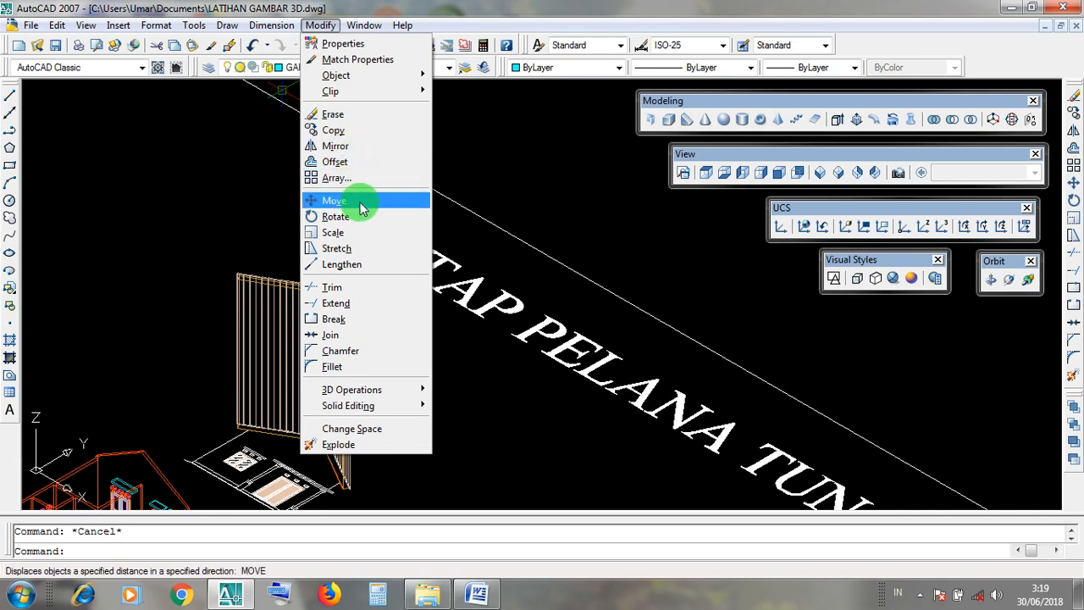
pyautogui.click(206, 185)
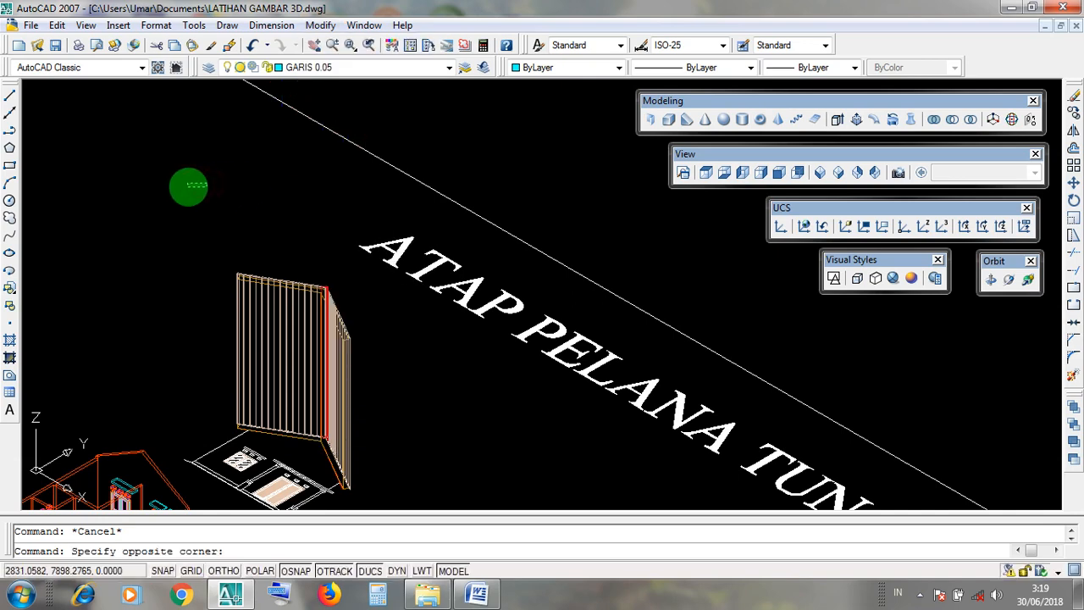
pyautogui.click(203, 199)
pyautogui.moveTo(496, 382); pyautogui.dragTo(581, 327, button='middle')
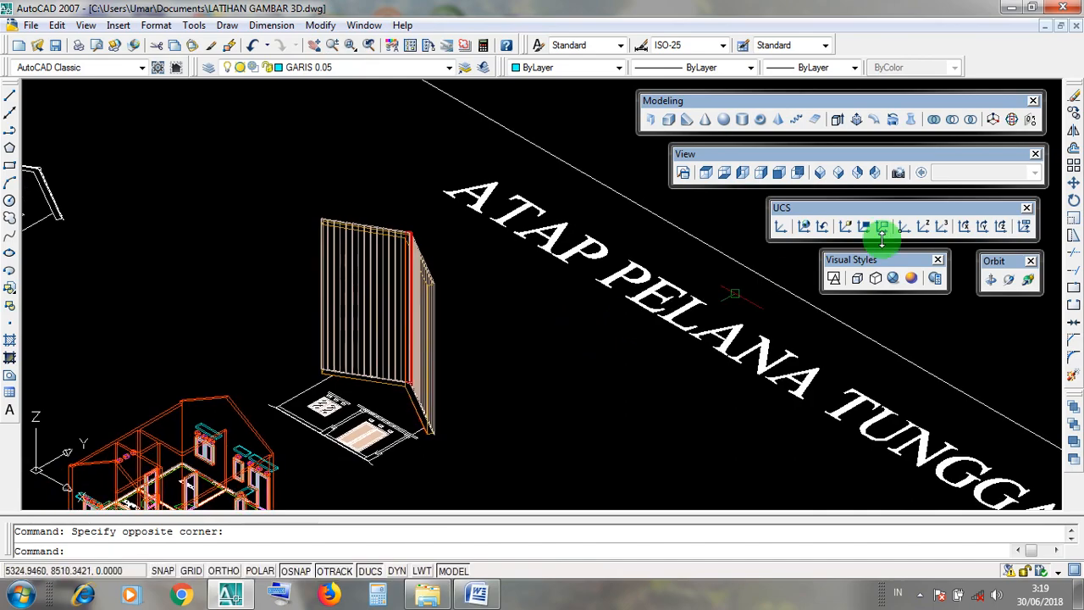
# Switch to Word and show the MOVE document's section MOVE DENGAN UKURAN / JARAK, CARA 3.
pyautogui.click(1017, 8)
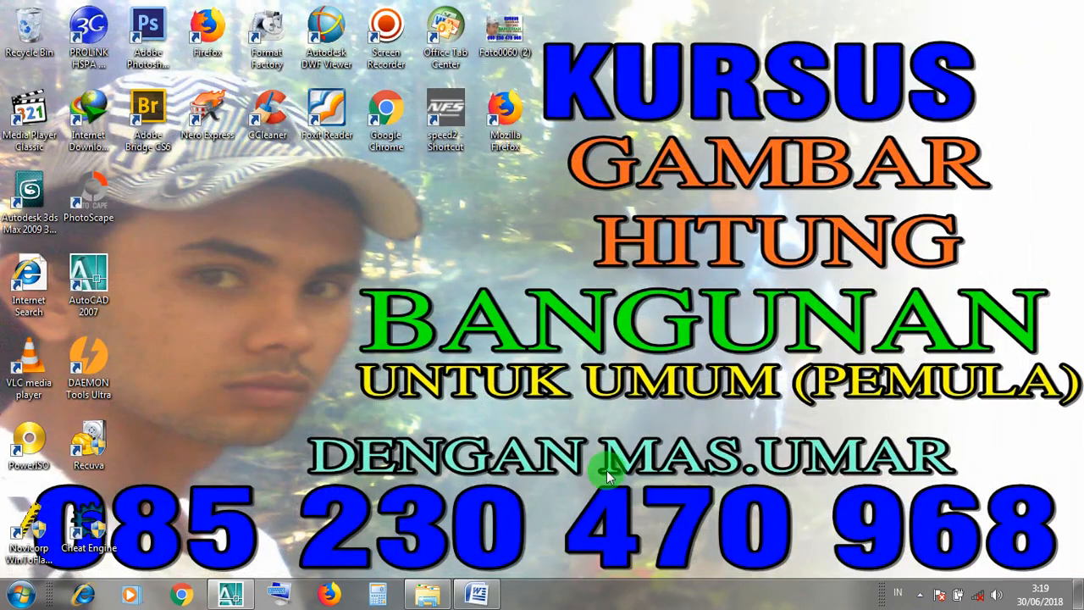
pyautogui.click(484, 596)
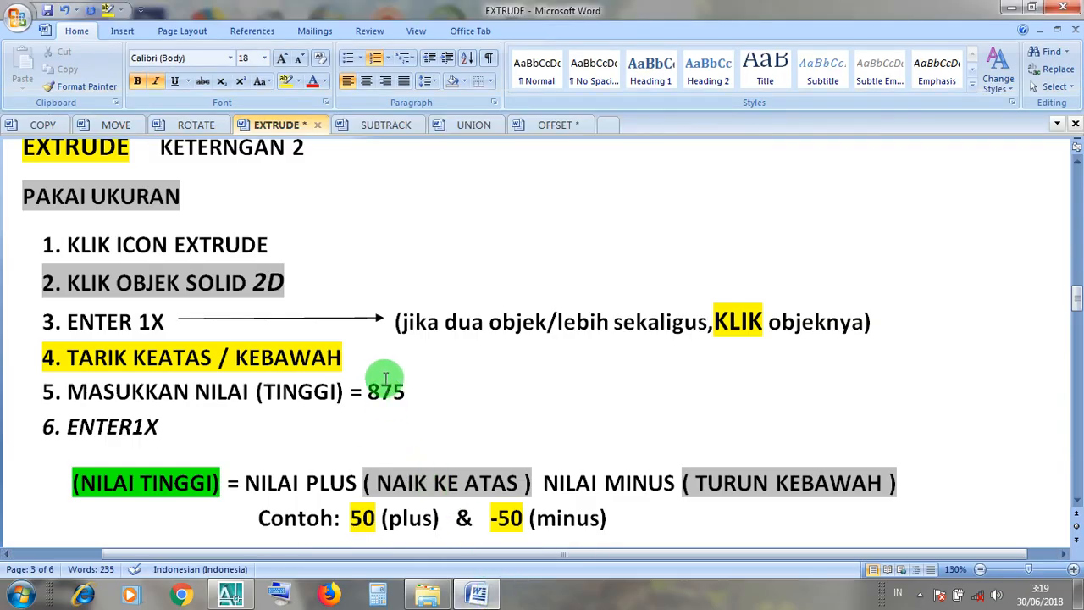
pyautogui.click(106, 125)
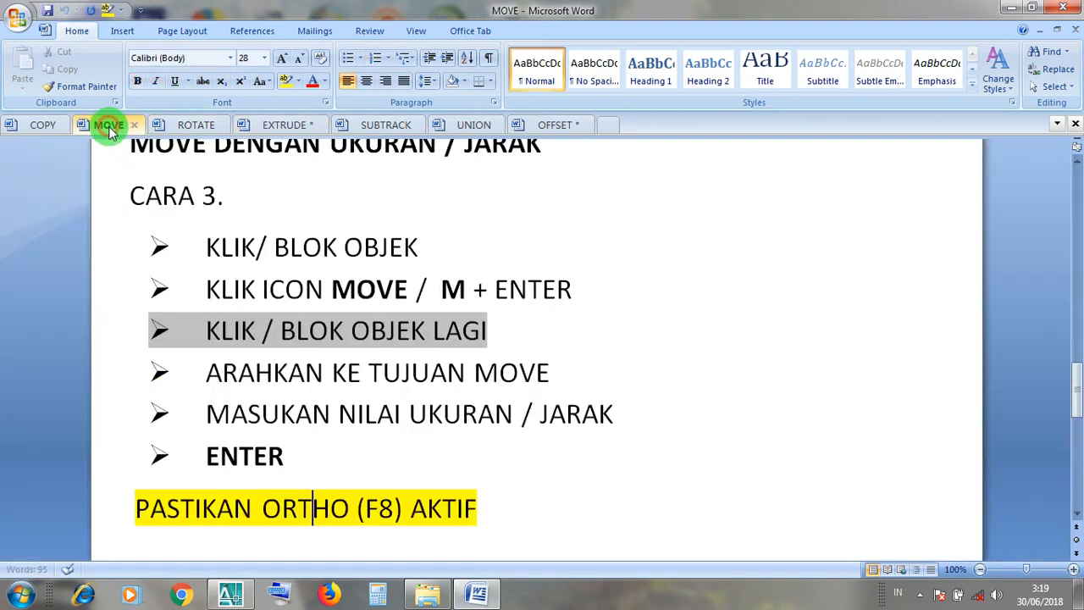
pyautogui.click(446, 434)
pyautogui.scroll(1, 446, 434)
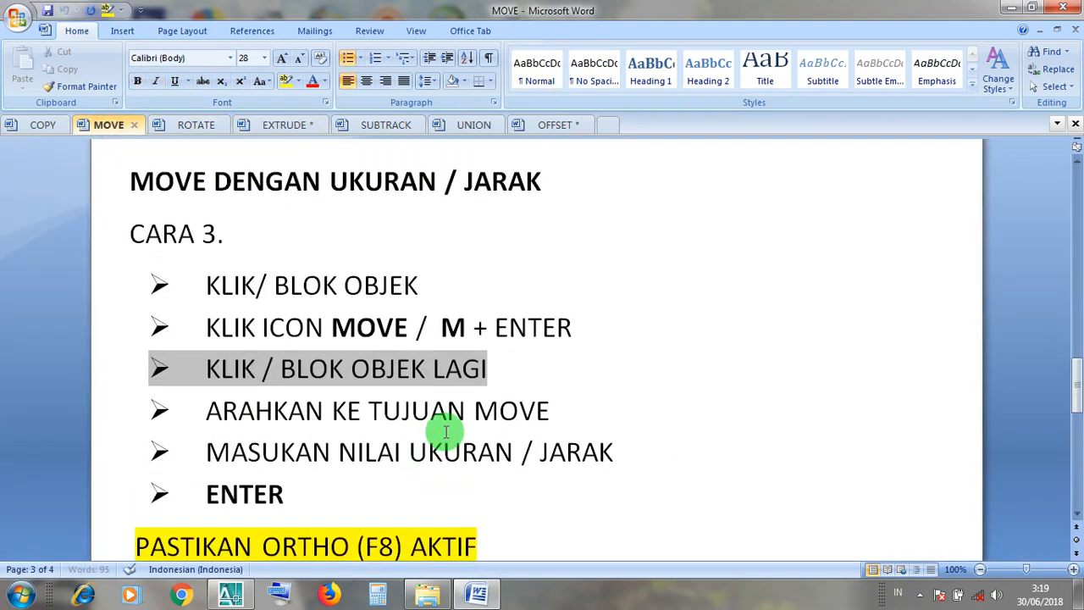
# Read the CARA 3 instructions for moving objects by a distance, including the note about Ortho mode.
pyautogui.moveTo(419, 285); pyautogui.dragTo(205, 288)
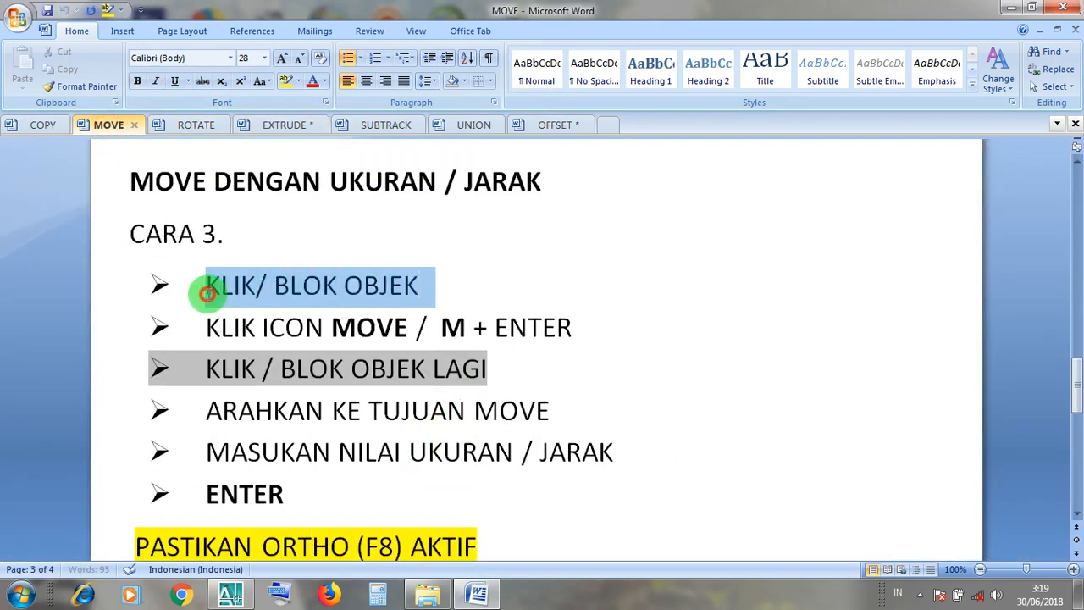
pyautogui.moveTo(406, 328); pyautogui.dragTo(206, 328)
pyautogui.click(465, 331)
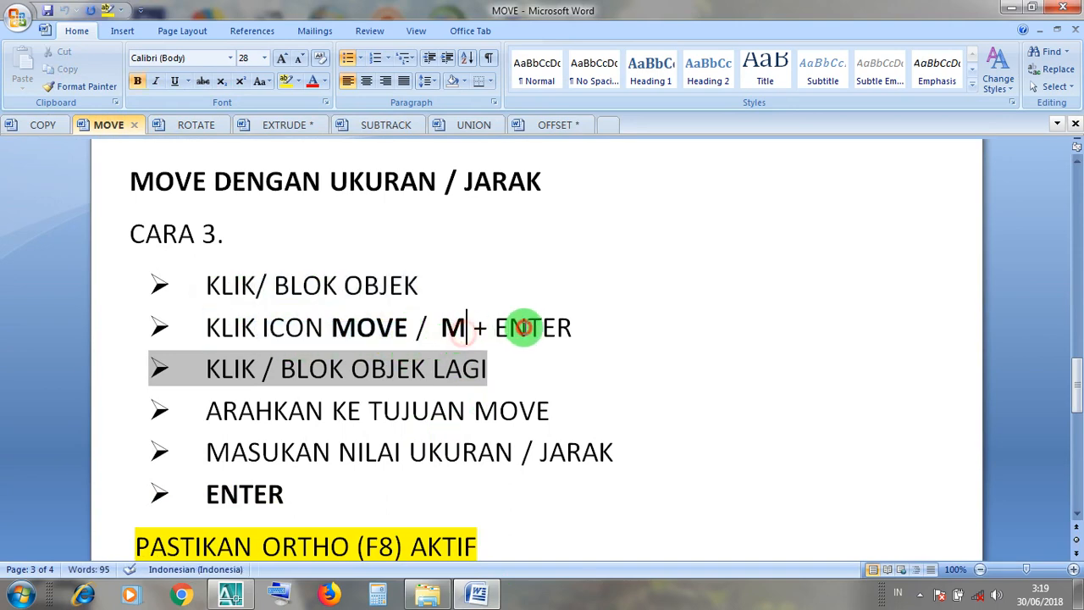
pyautogui.click(435, 367)
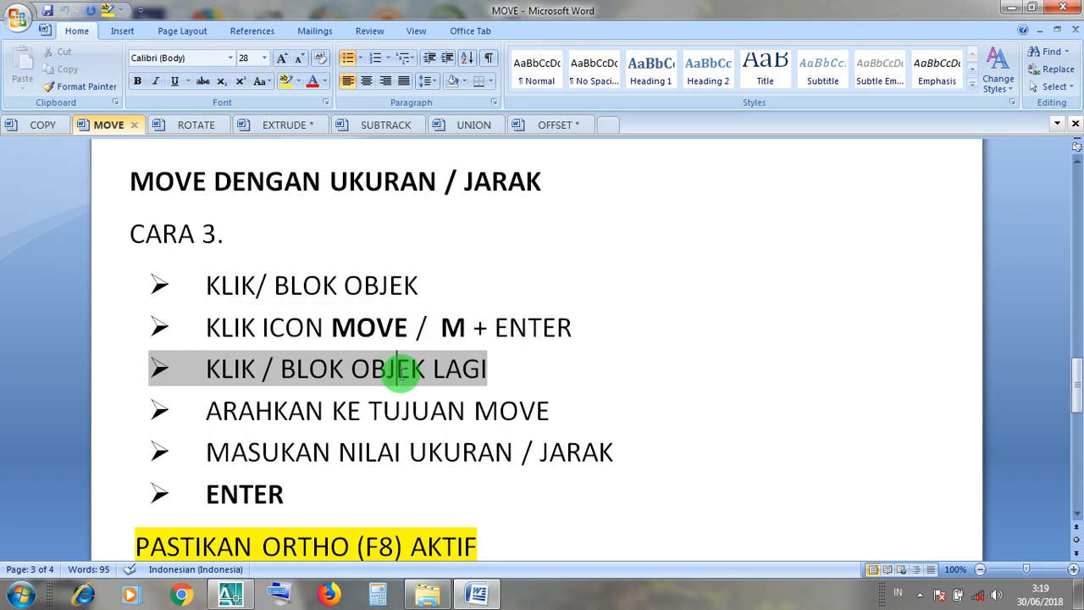
pyautogui.click(399, 415)
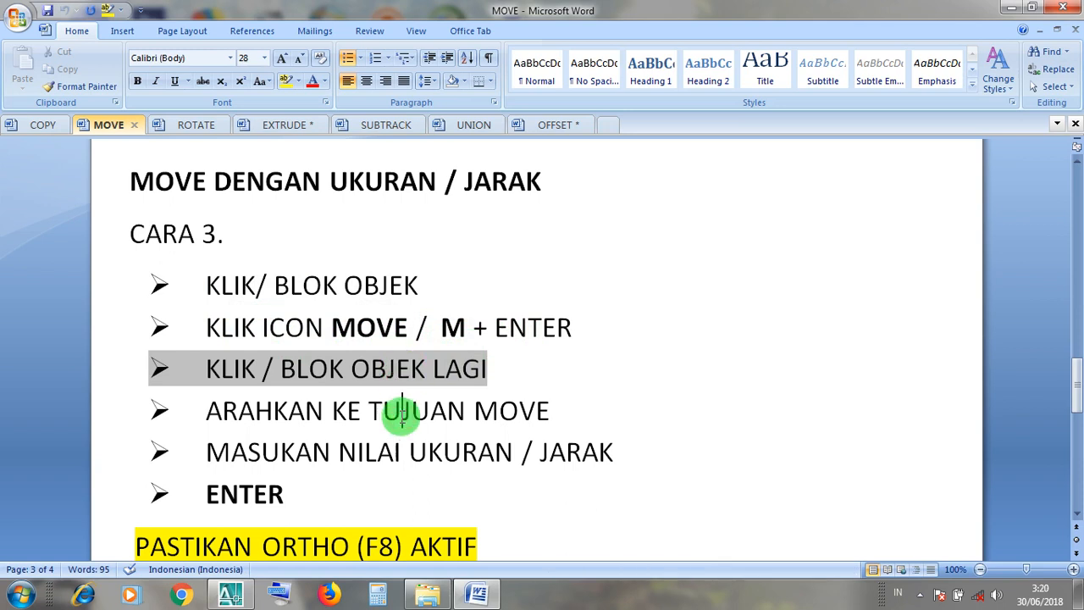
pyautogui.click(410, 452)
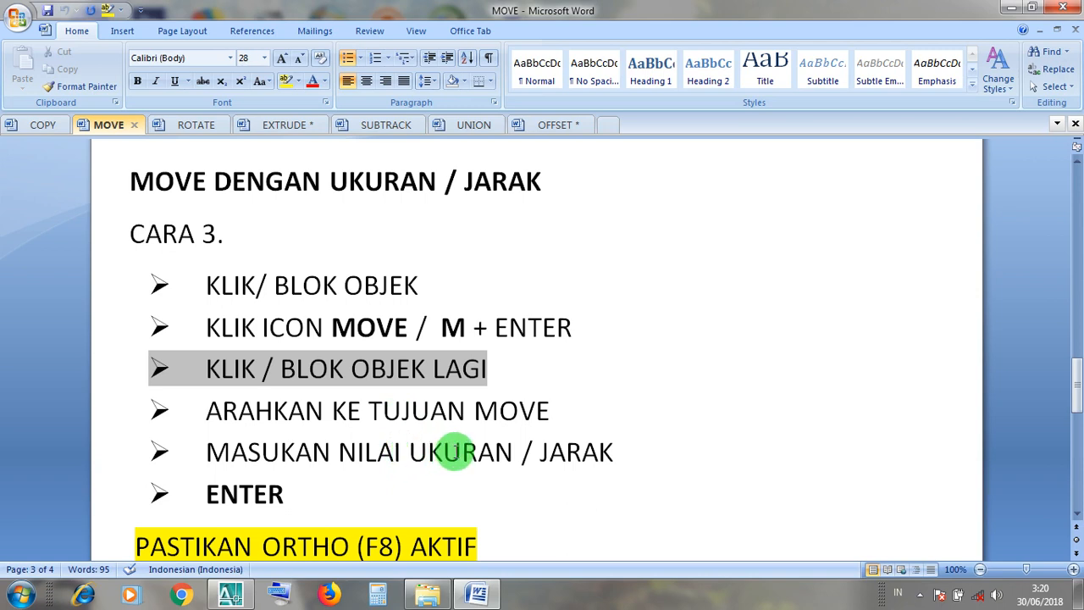
pyautogui.scroll(-1, 456, 451)
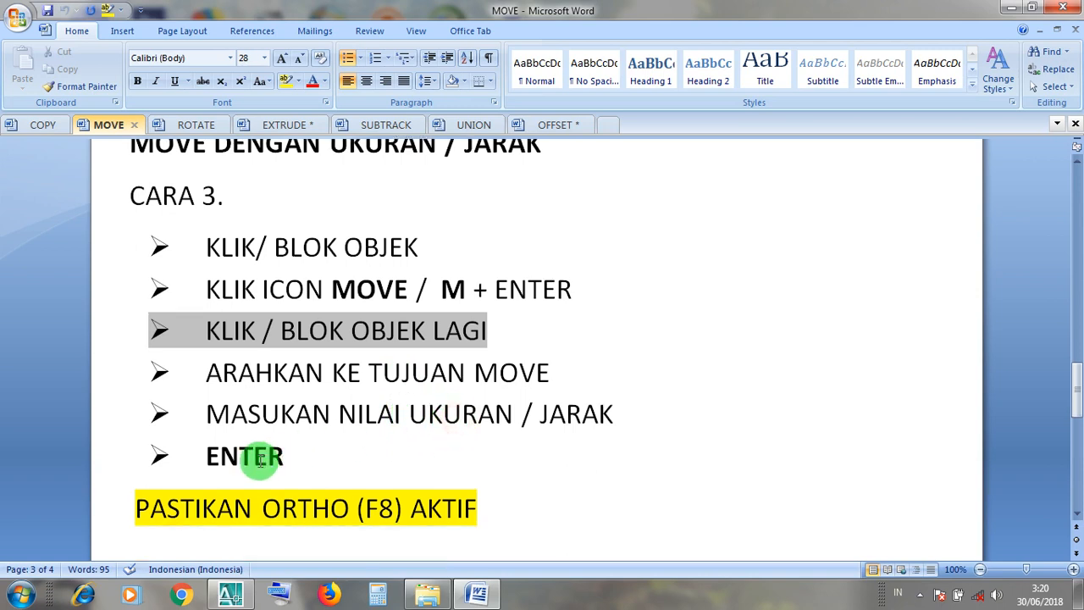
pyautogui.click(299, 519)
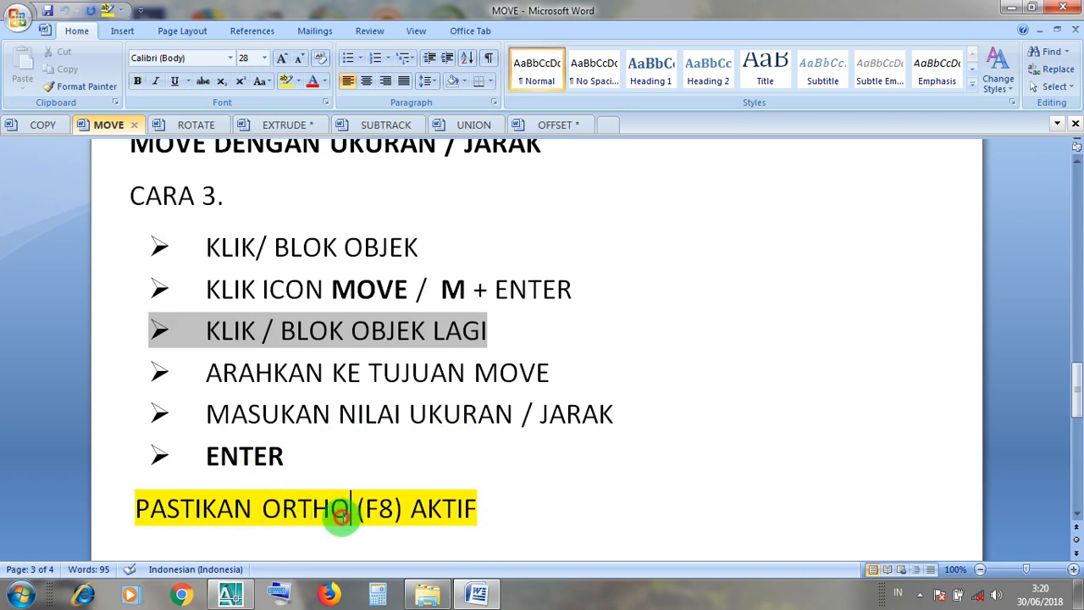
pyautogui.moveTo(342, 517); pyautogui.dragTo(277, 521)
pyautogui.click(387, 521)
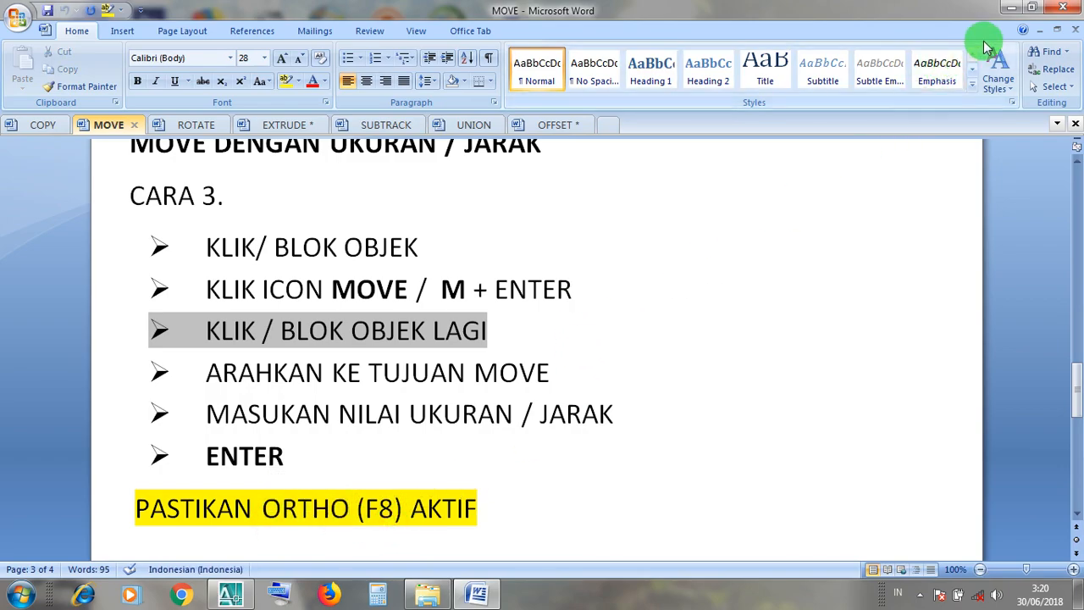
# Switch back to the AutoCAD drawing and turn on Ortho mode.
pyautogui.click(1009, 11)
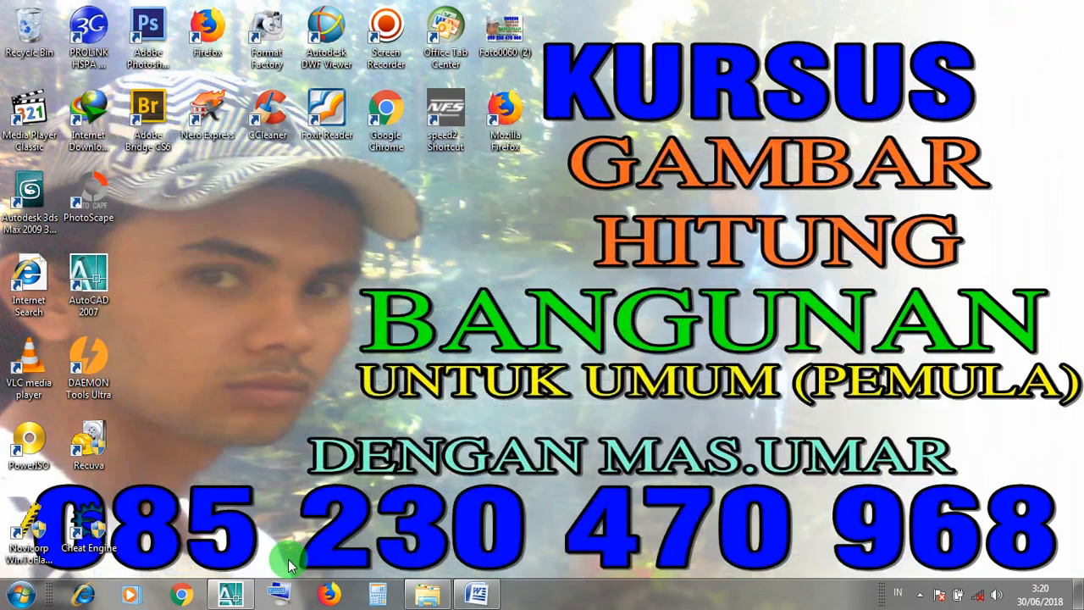
pyautogui.click(237, 598)
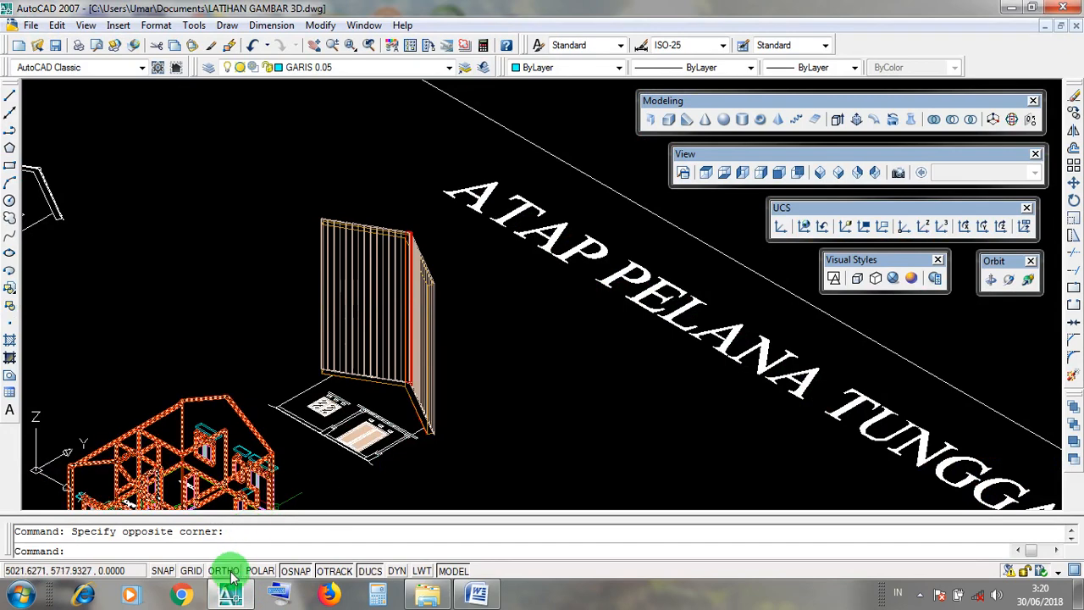
pyautogui.click(231, 570)
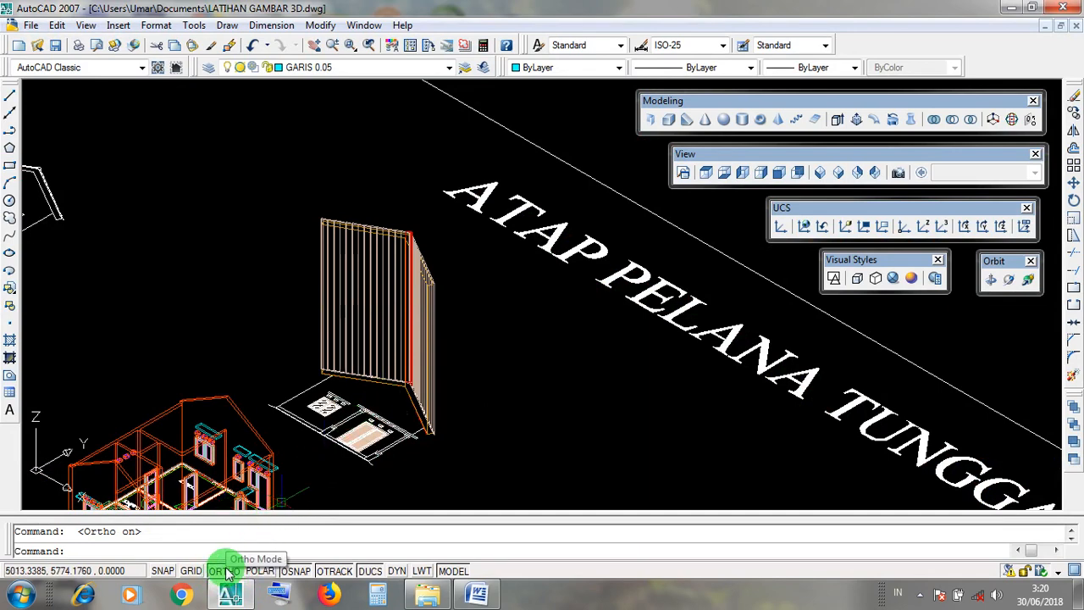
pyautogui.scroll(3, 366, 388)
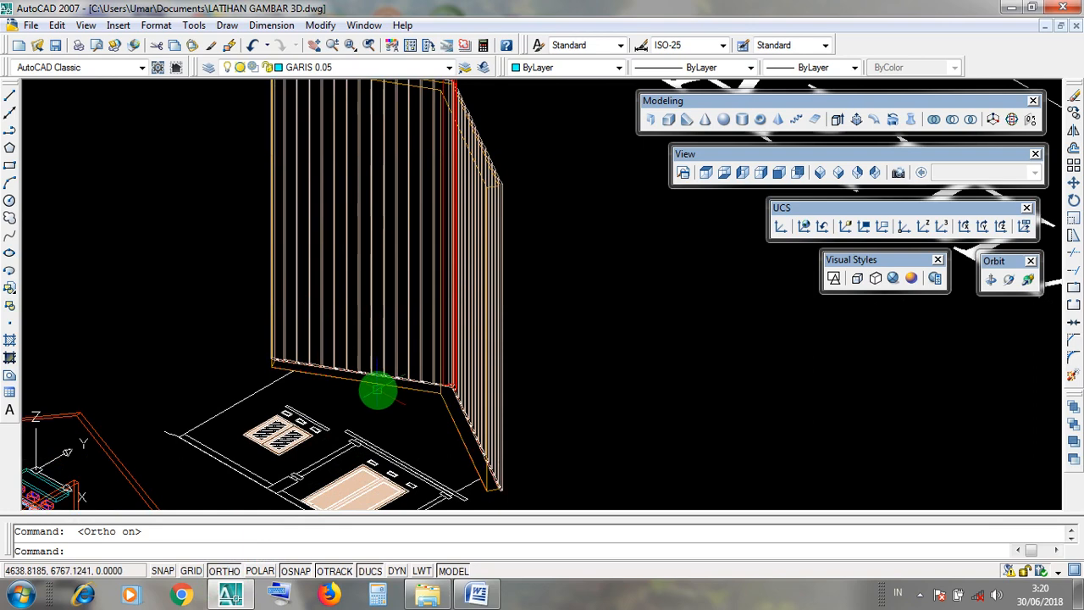
pyautogui.scroll(-4, 377, 390)
pyautogui.moveTo(377, 392); pyautogui.dragTo(370, 424, button='middle')
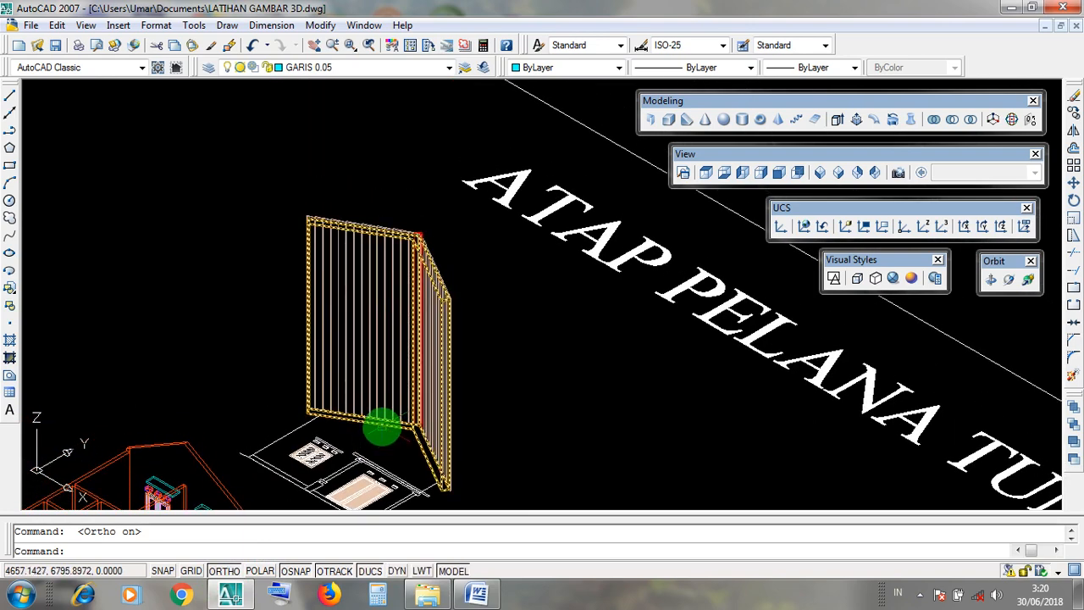
pyautogui.click(382, 427)
pyautogui.scroll(6, 382, 427)
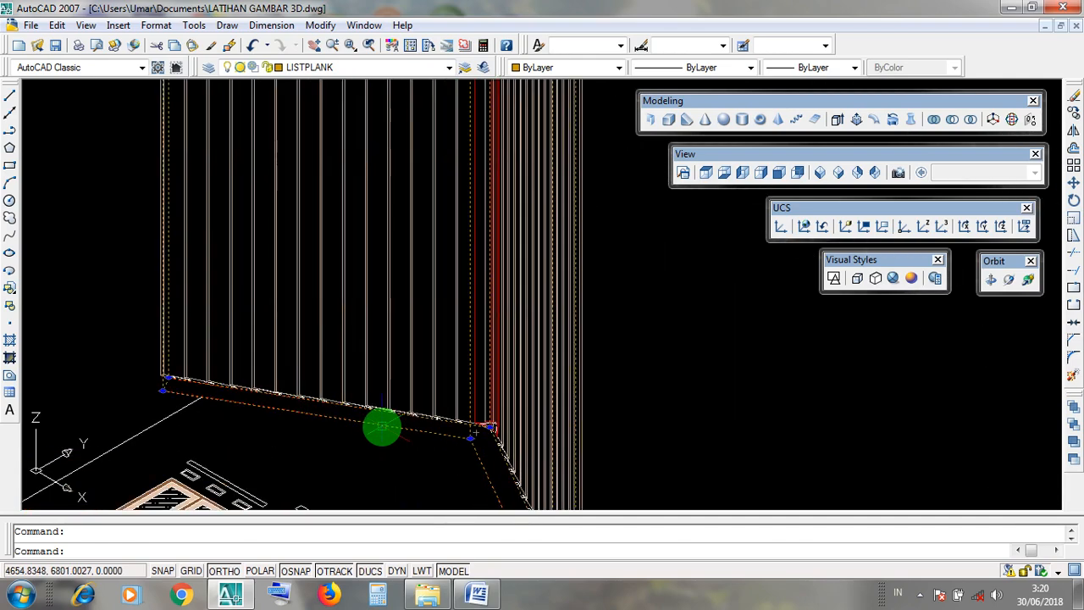
pyautogui.scroll(-5, 382, 424)
pyautogui.press('Escape')
pyautogui.scroll(5, 380, 230)
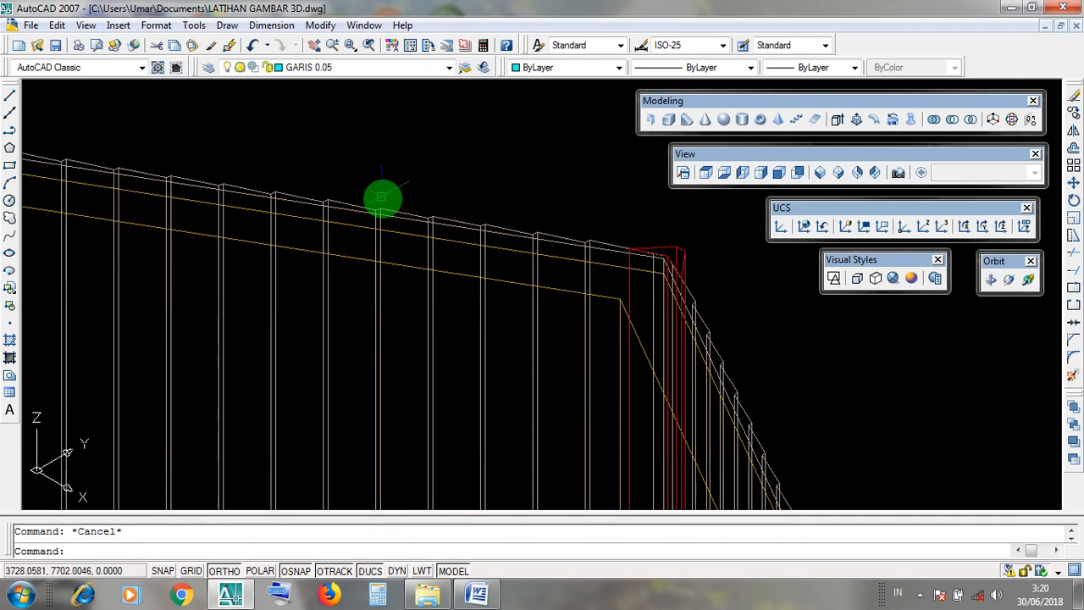
pyautogui.scroll(-6, 394, 219)
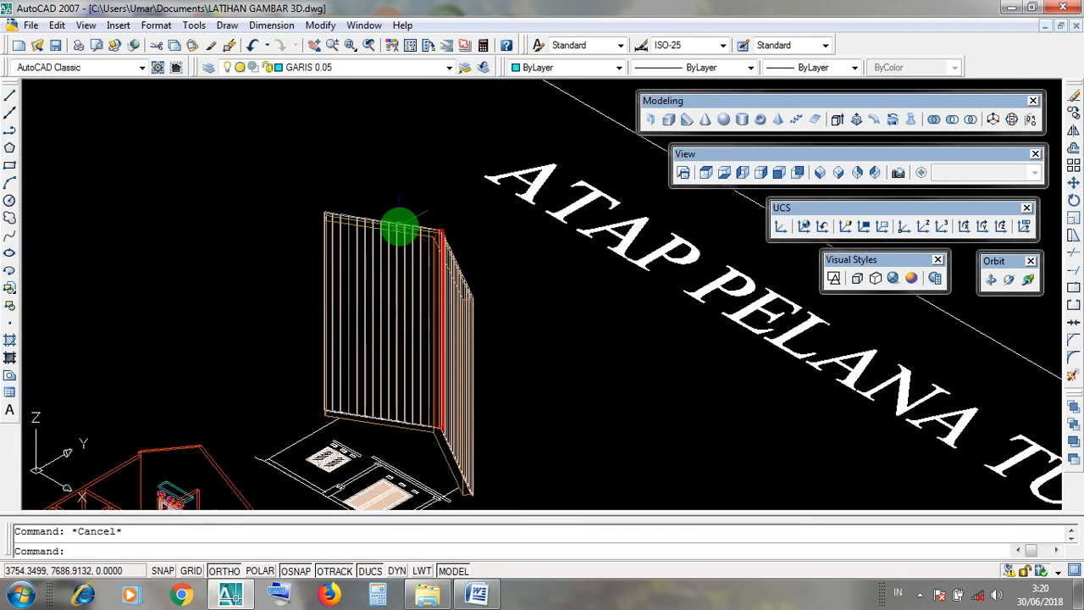
# Move the LISTPLANK slab 5 units straight up along the Z axis, toward the roof covering.
pyautogui.scroll(5, 396, 224)
pyautogui.scroll(2, 398, 225)
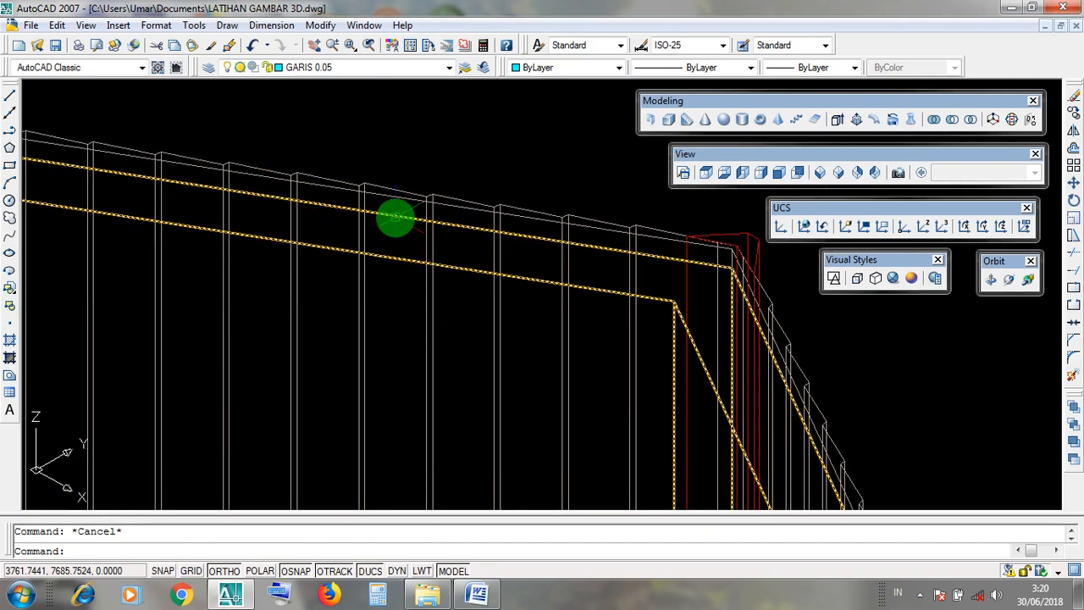
pyautogui.click(396, 218)
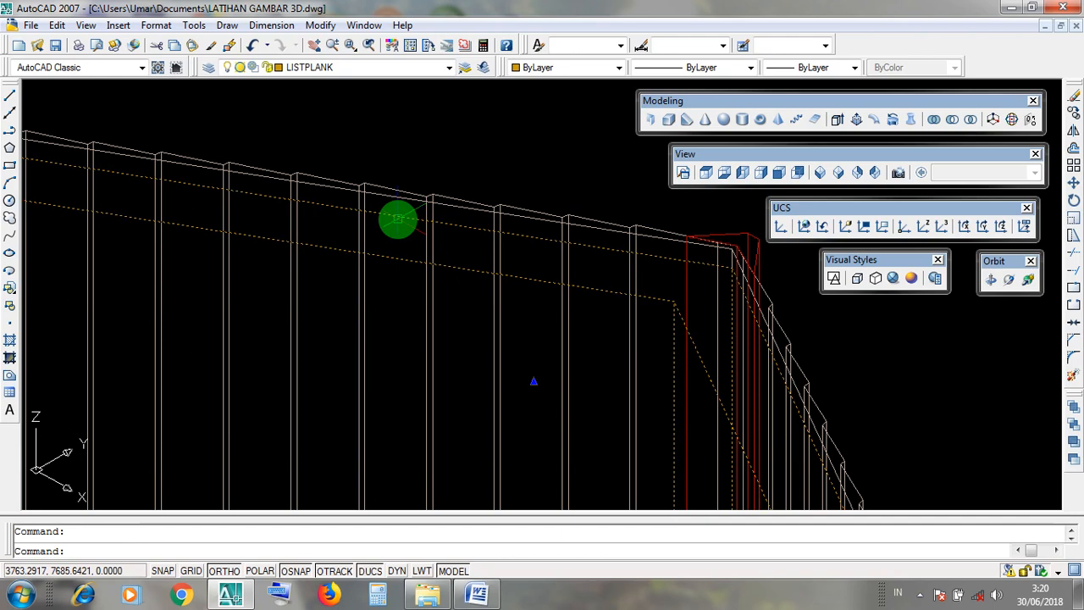
pyautogui.scroll(-3, 398, 220)
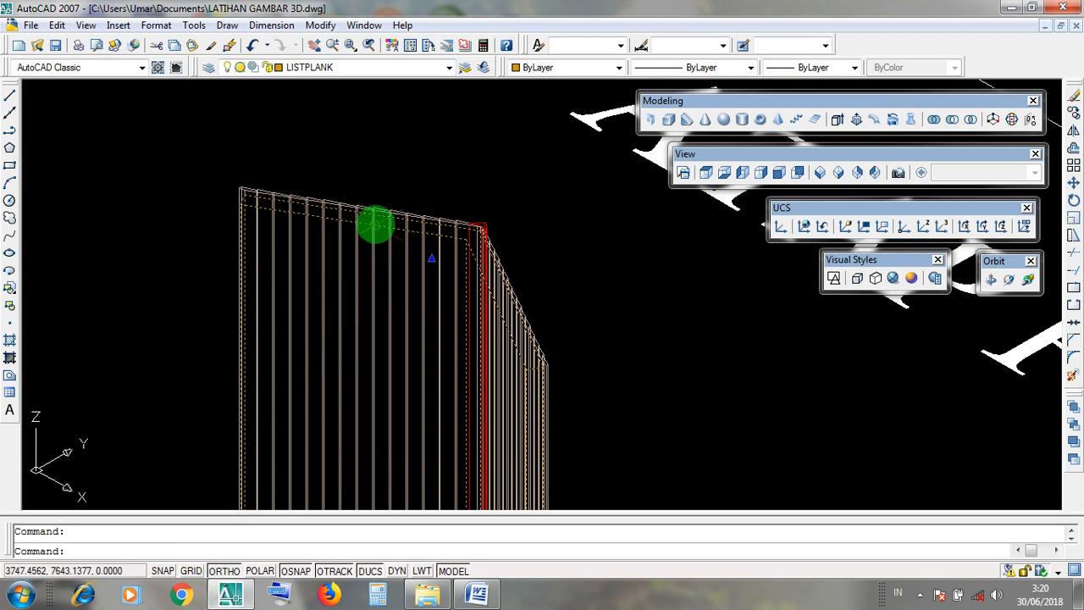
pyautogui.click(322, 25)
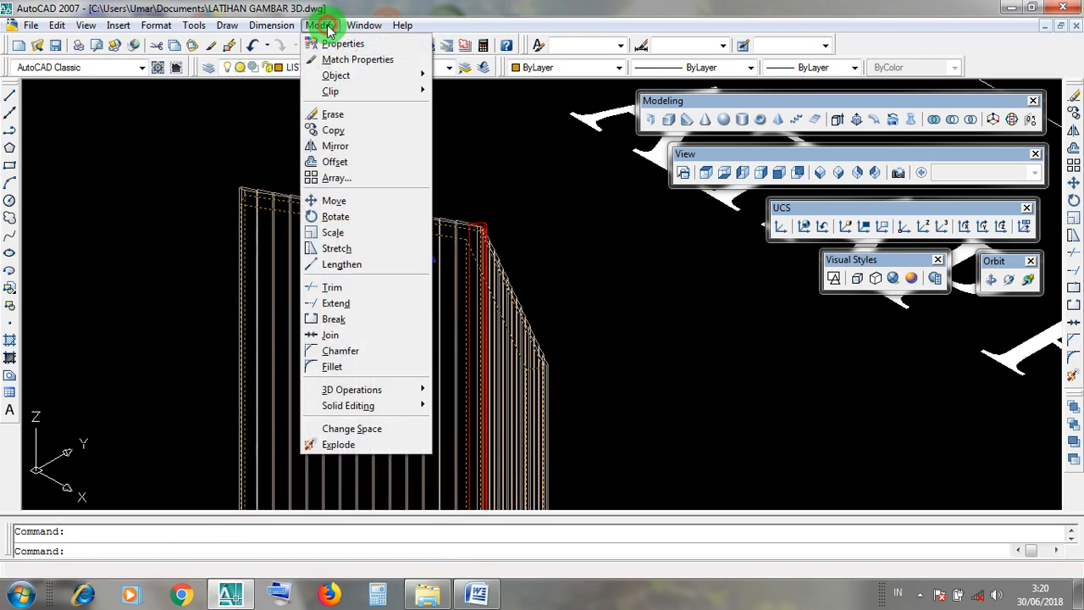
pyautogui.click(332, 26)
pyautogui.click(326, 26)
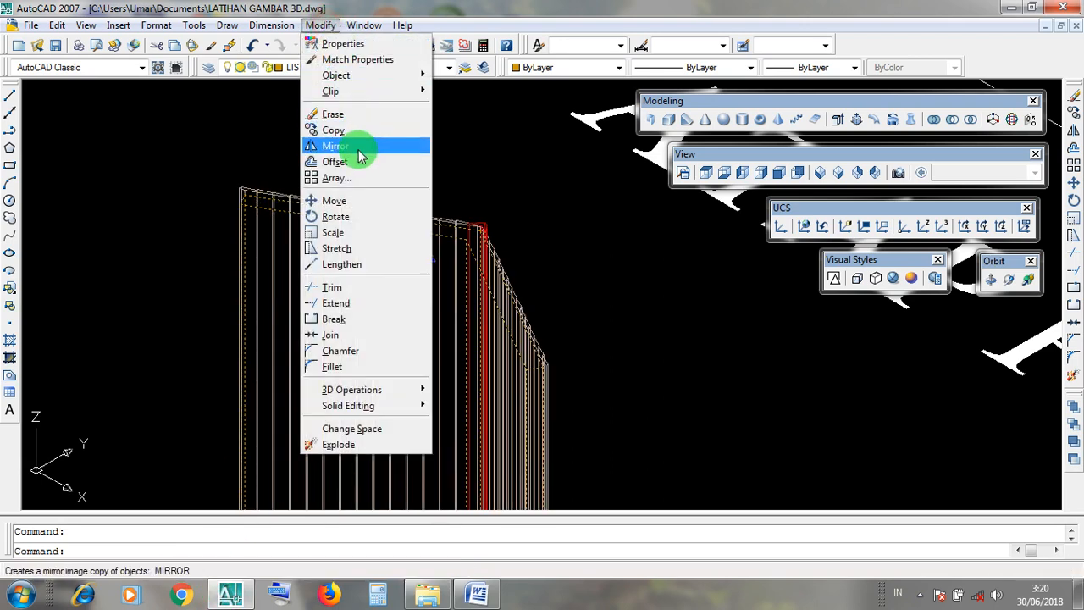
pyautogui.click(360, 201)
pyautogui.scroll(-3, 326, 202)
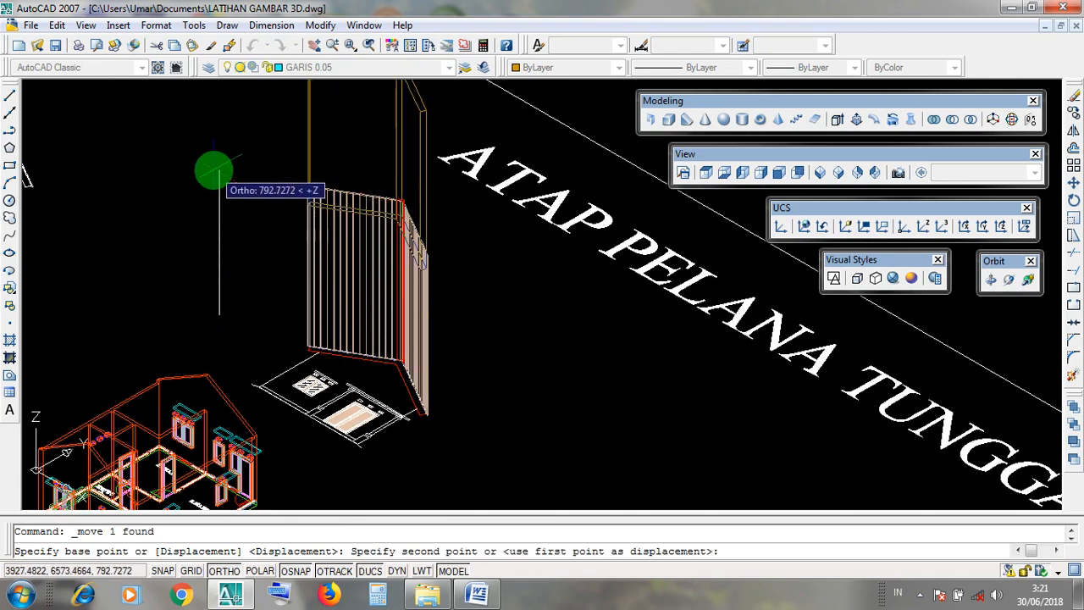
pyautogui.scroll(-2, 219, 172)
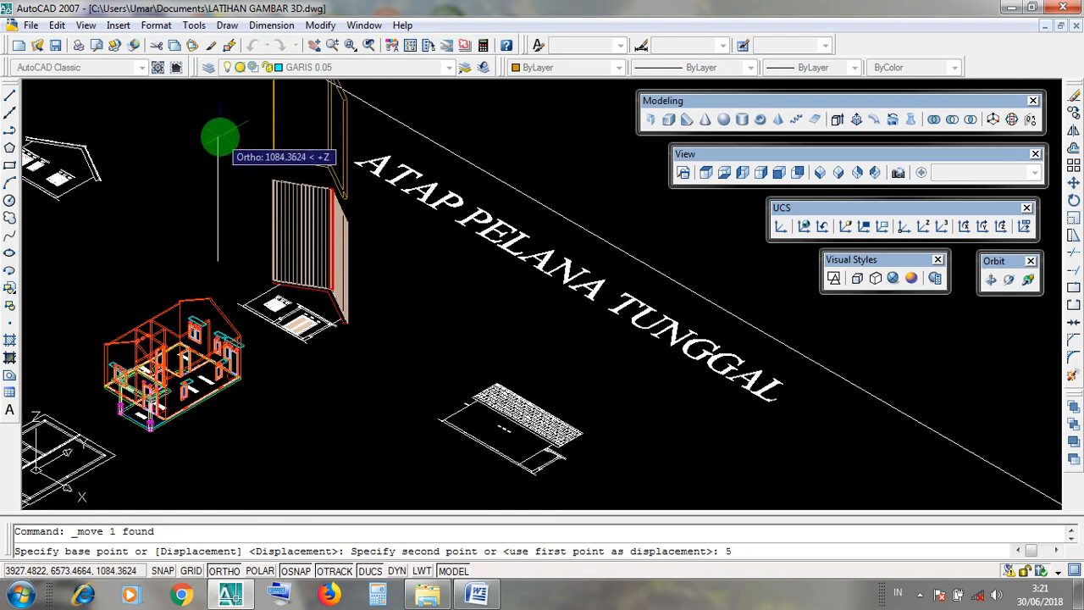
pyautogui.press('Return')
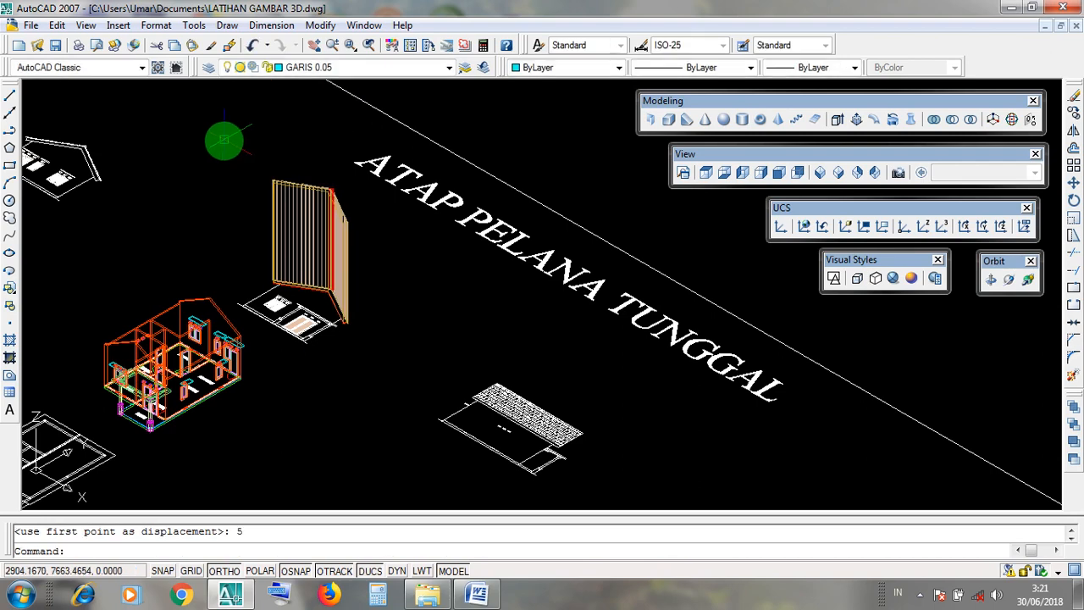
# Examine the moved LISTPLANK slab's upper and lower ends against the roof covering in wireframe.
pyautogui.scroll(6, 322, 169)
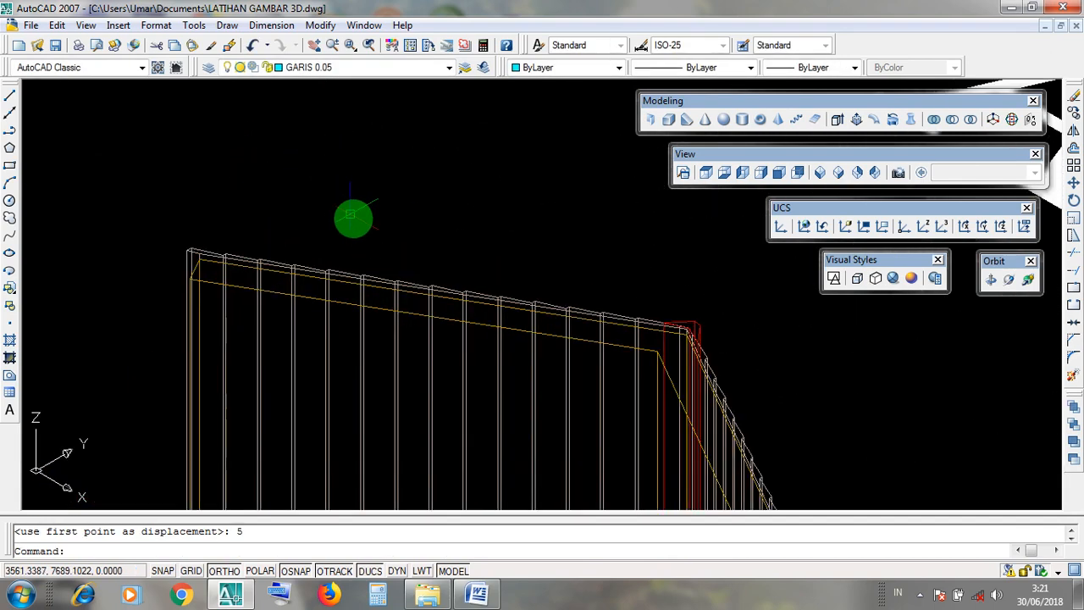
pyautogui.scroll(3, 356, 271)
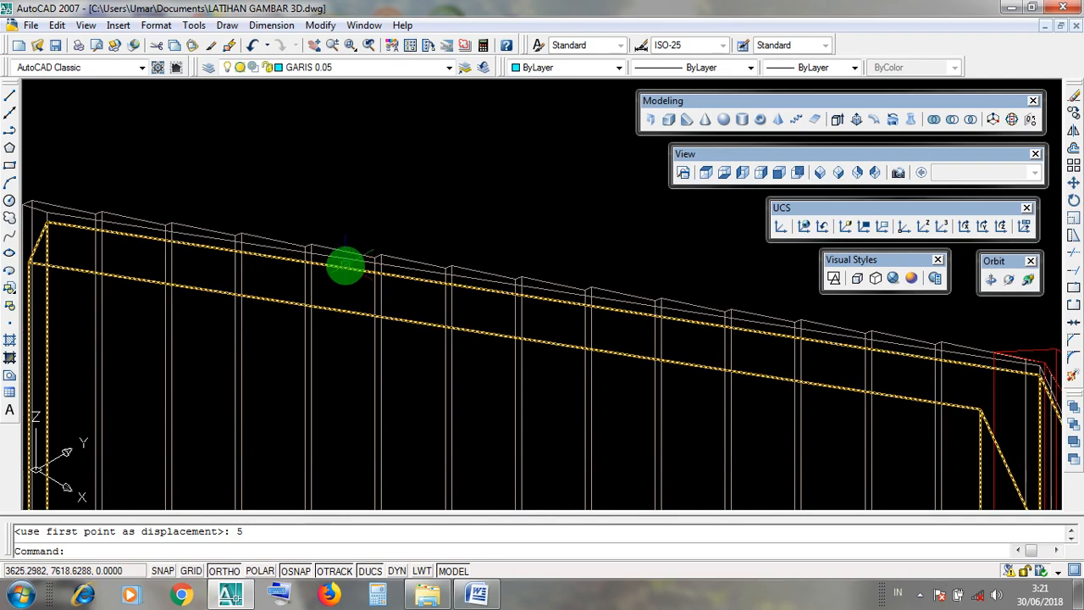
pyautogui.scroll(-6, 353, 228)
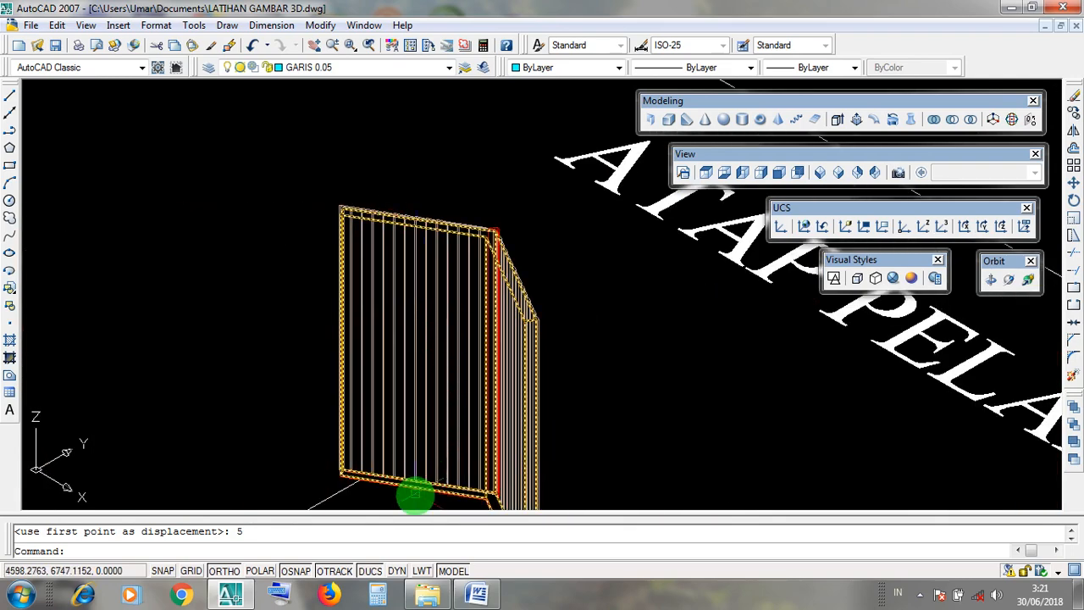
pyautogui.scroll(5, 415, 498)
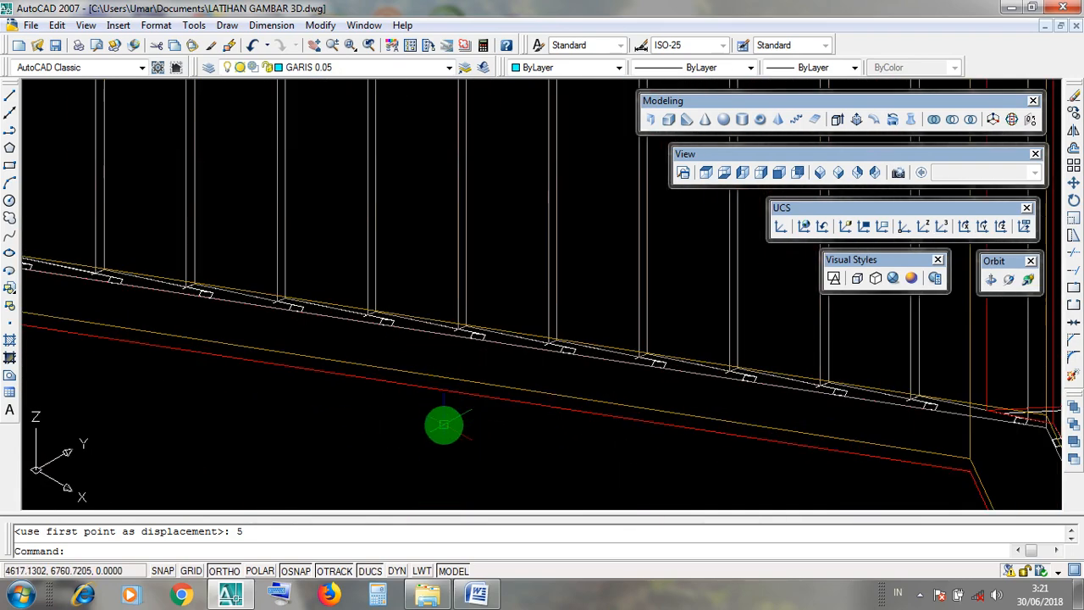
pyautogui.scroll(-5, 444, 426)
# Show the model in the Realistic visual style and inspect the slab against the roof covering at both ends.
pyautogui.moveTo(754, 378); pyautogui.dragTo(663, 440, button='middle')
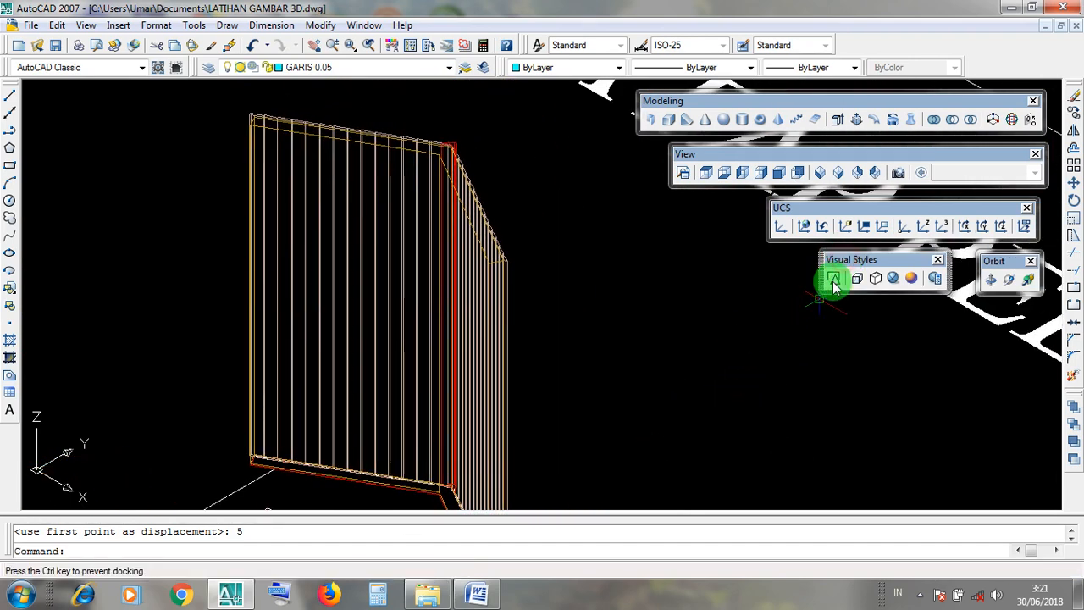
pyautogui.click(896, 278)
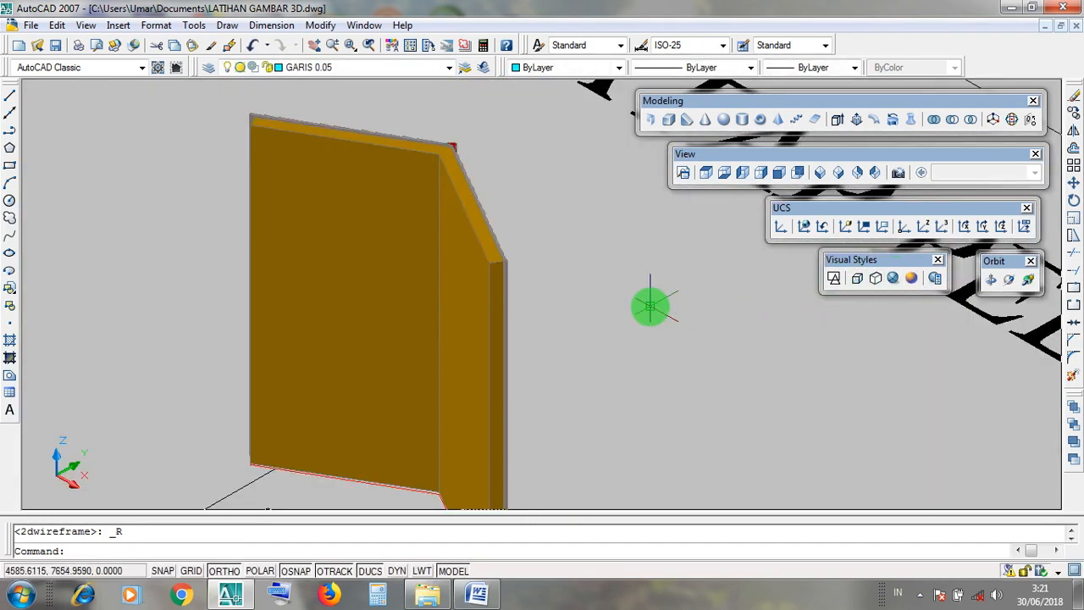
pyautogui.moveTo(649, 305); pyautogui.dragTo(708, 403, button='middle')
pyautogui.scroll(3, 489, 242)
pyautogui.scroll(2, 518, 215)
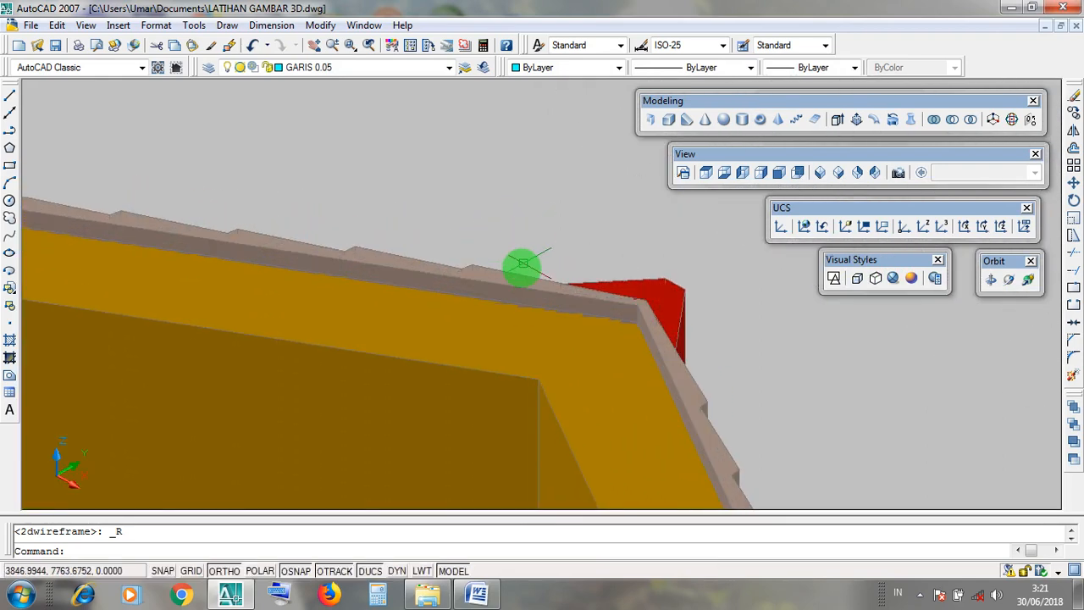
pyautogui.click(505, 293)
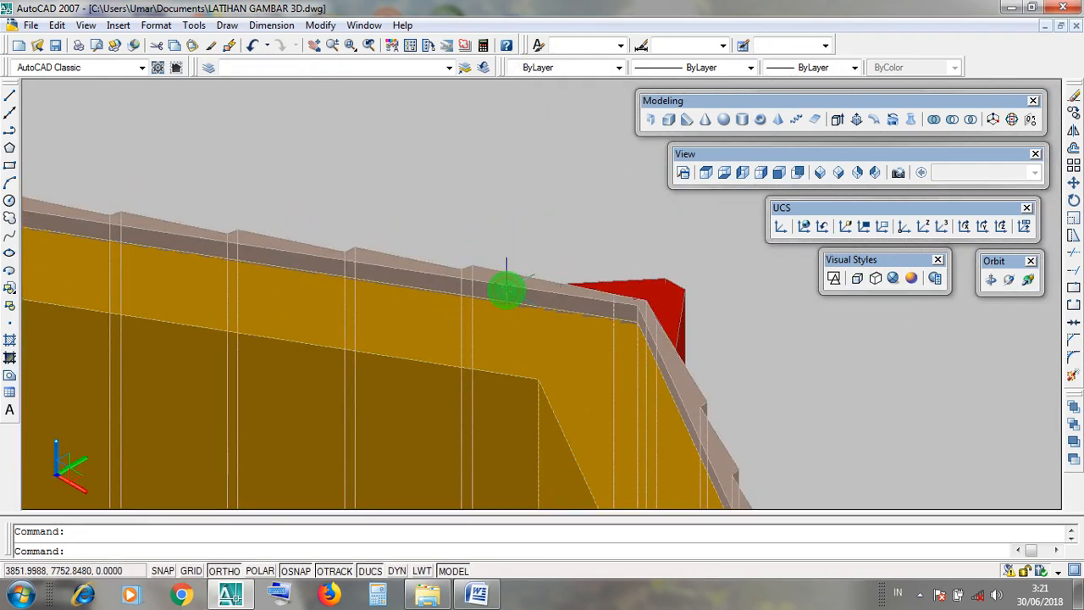
pyautogui.press('Escape')
pyautogui.scroll(-6, 507, 289)
pyautogui.moveTo(588, 322); pyautogui.dragTo(571, 143, button='middle')
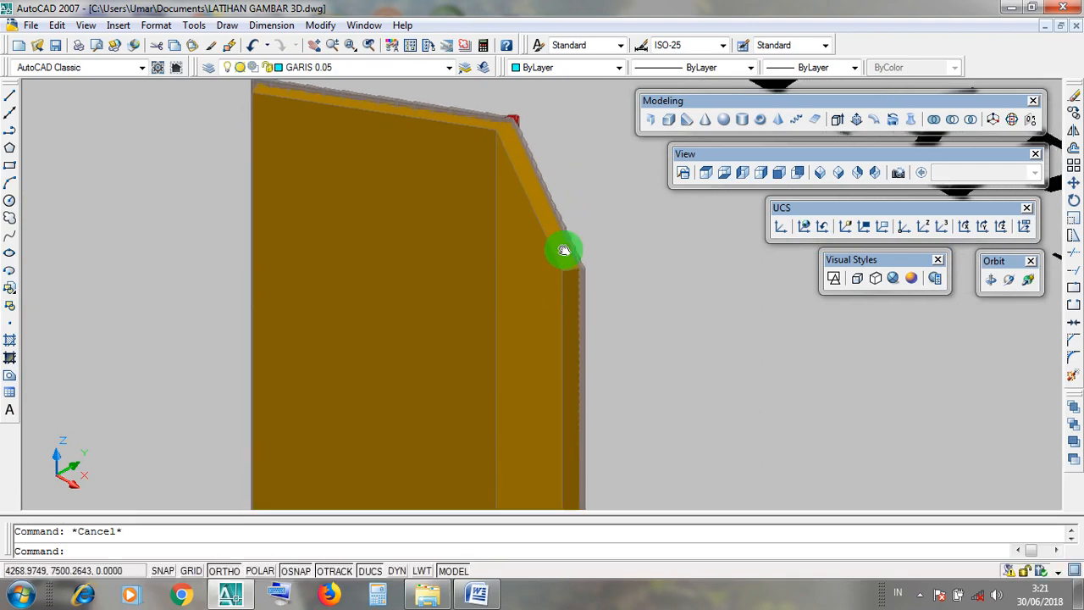
pyautogui.moveTo(566, 251); pyautogui.dragTo(561, 108, button='middle')
pyautogui.scroll(4, 474, 415)
pyautogui.scroll(-2, 477, 416)
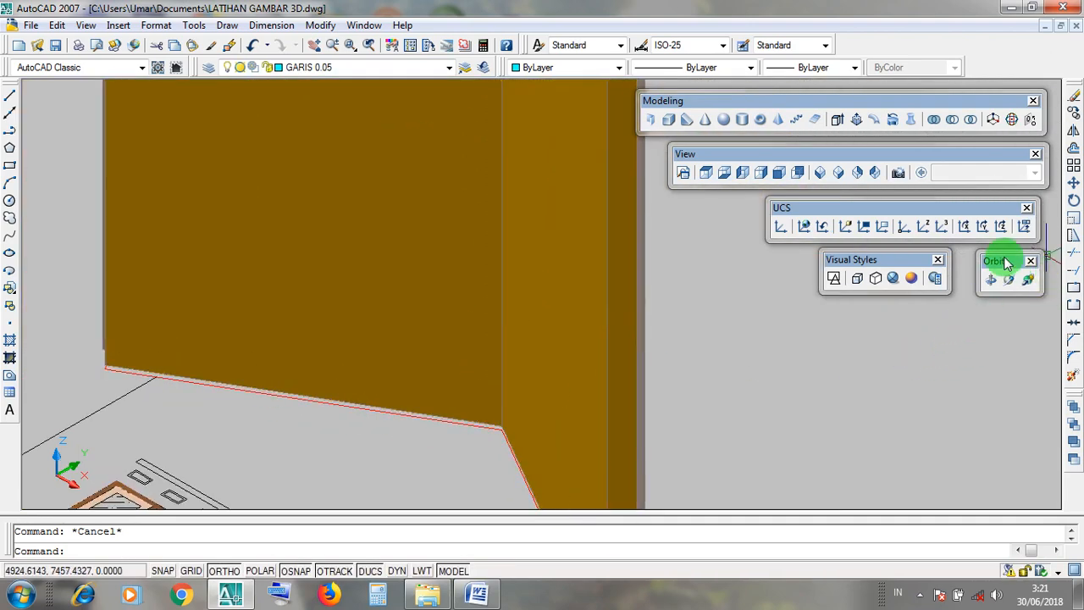
# Inspect the roof's underside and upper end from several angles with Free Orbit.
pyautogui.moveTo(1003, 259); pyautogui.dragTo(1013, 286)
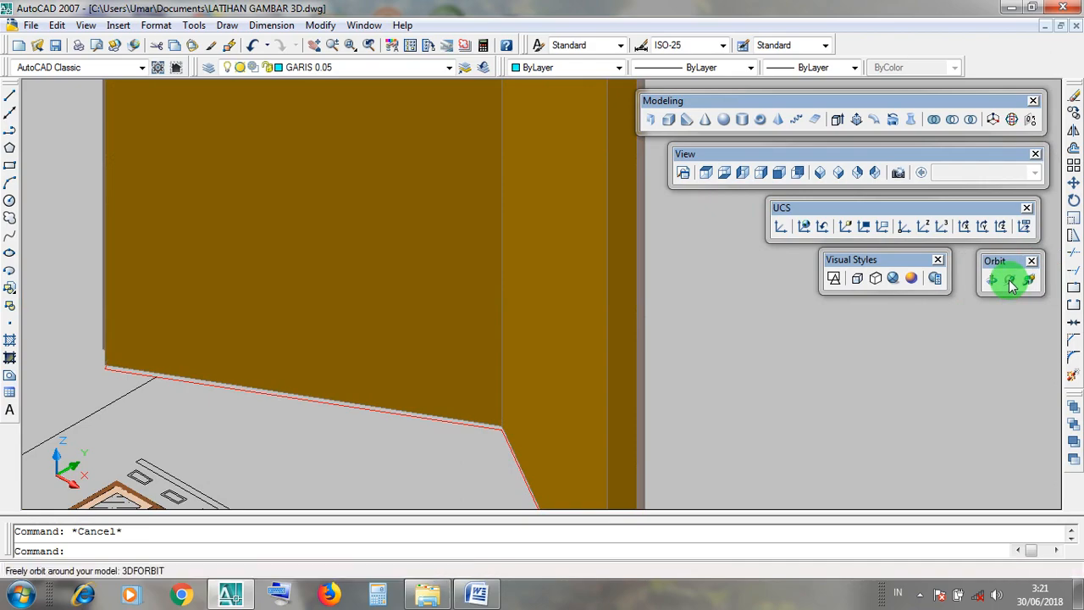
pyautogui.click(1009, 280)
pyautogui.moveTo(406, 376); pyautogui.dragTo(498, 330)
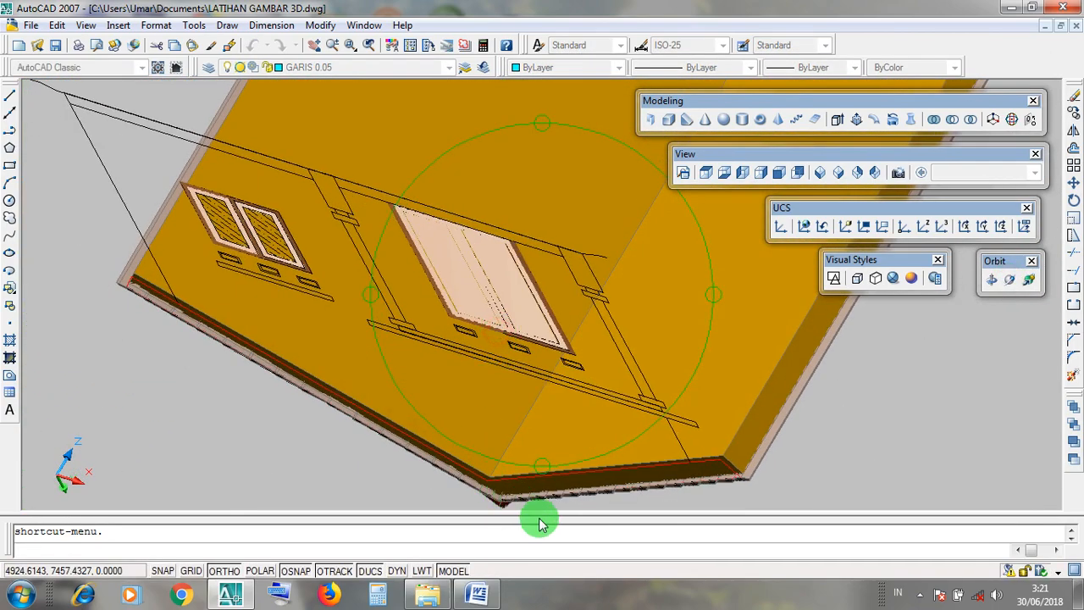
pyautogui.moveTo(541, 524); pyautogui.dragTo(464, 385)
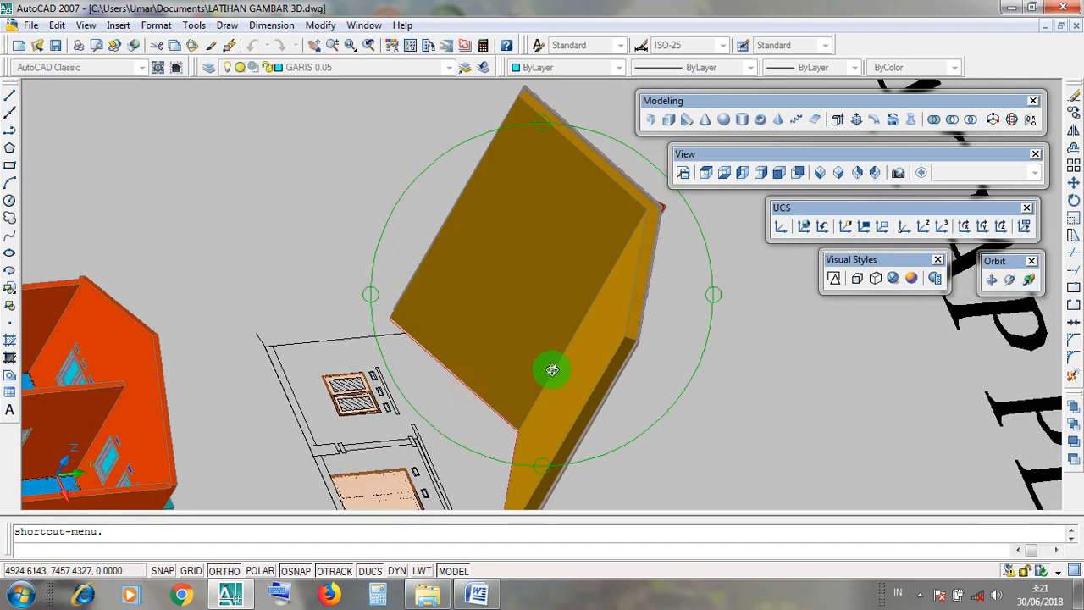
pyautogui.moveTo(551, 369); pyautogui.dragTo(521, 213)
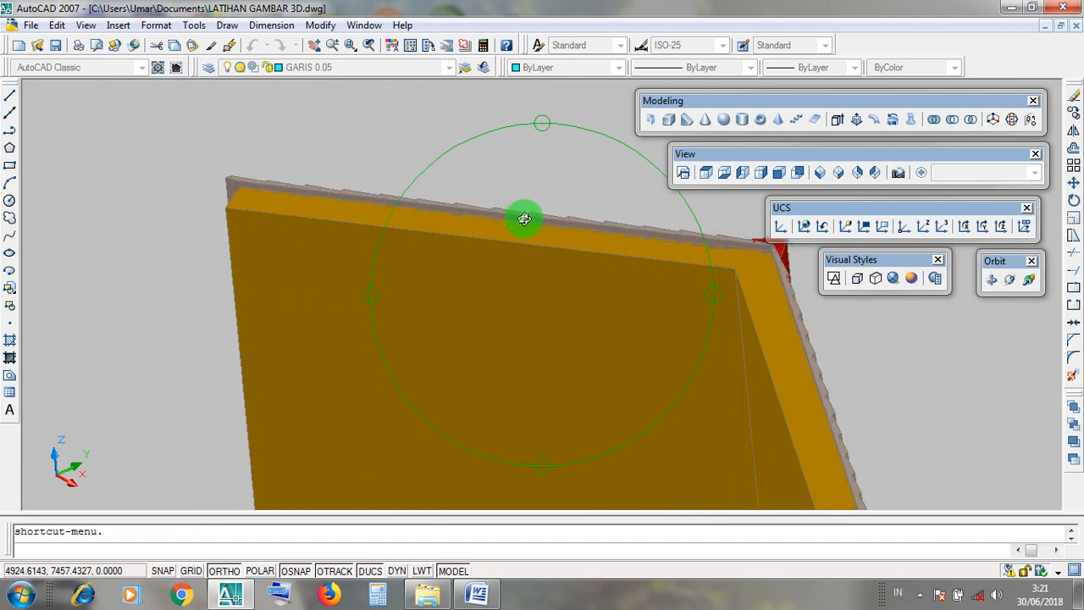
pyautogui.scroll(-6, 524, 218)
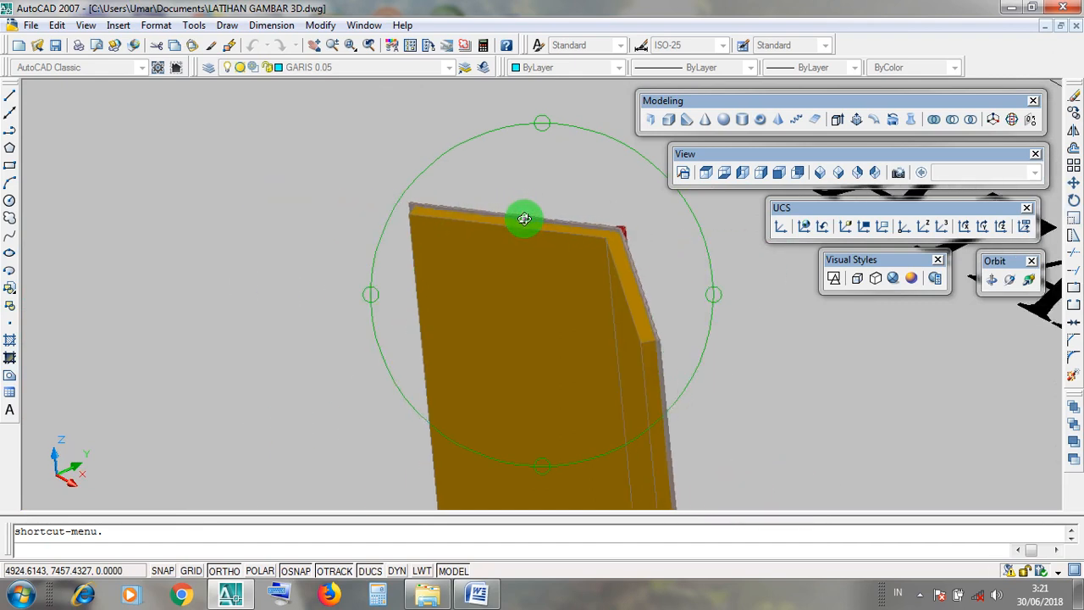
pyautogui.press('Escape')
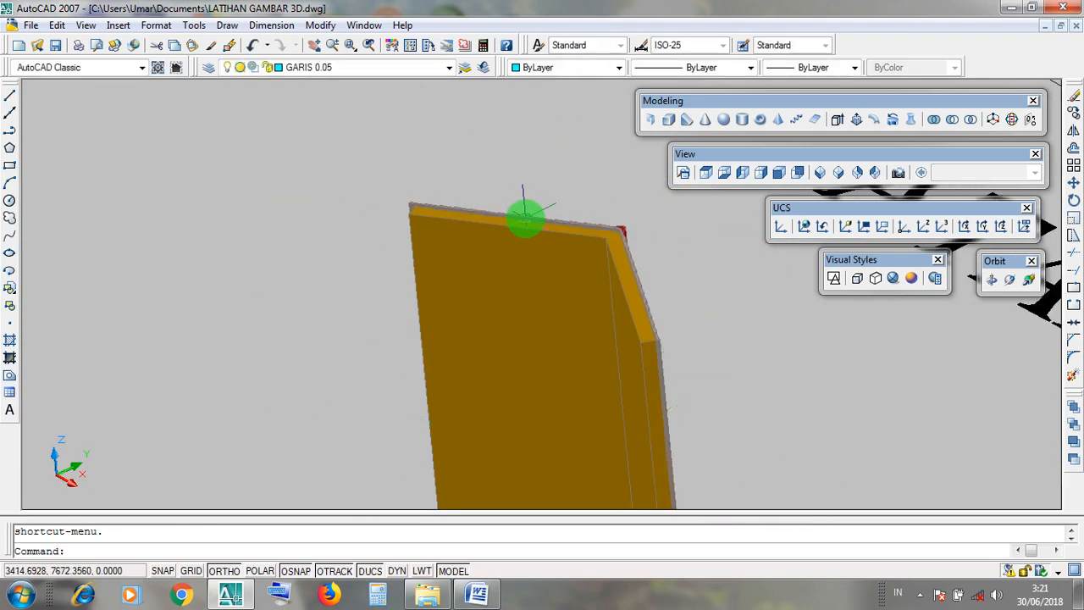
# Return the display to 2D Wireframe and restore the SE Isometric view.
pyautogui.click(1011, 282)
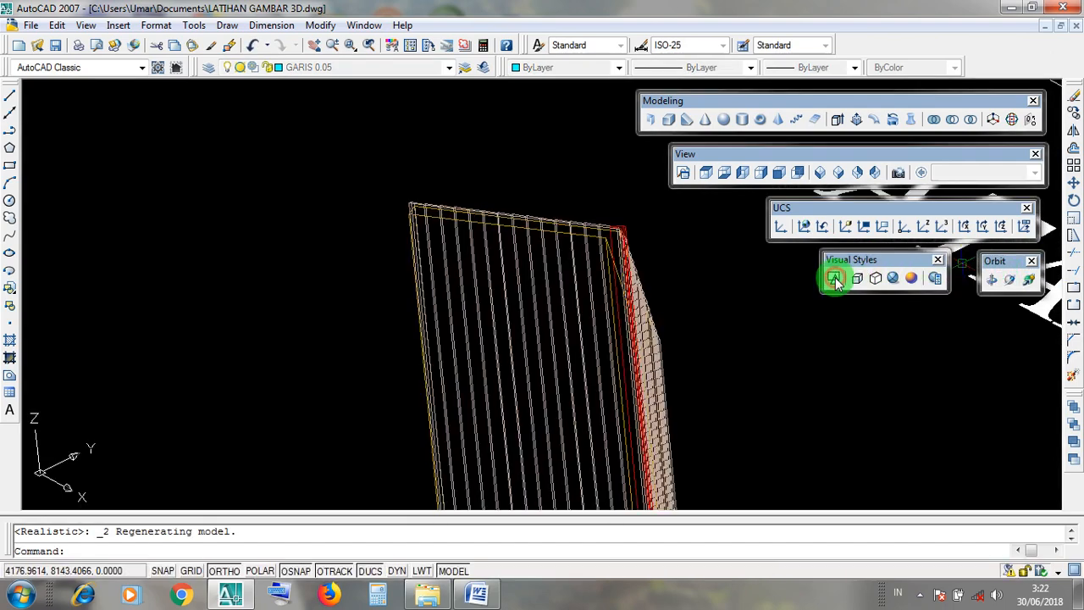
pyautogui.click(834, 279)
pyautogui.click(834, 279)
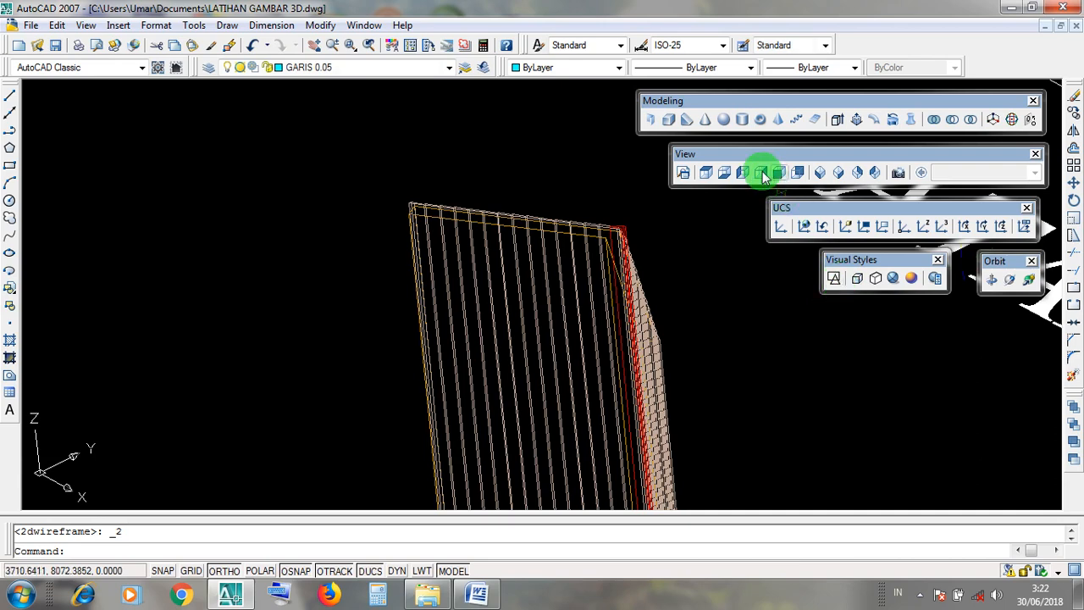
pyautogui.click(838, 174)
pyautogui.moveTo(755, 160); pyautogui.dragTo(756, 159)
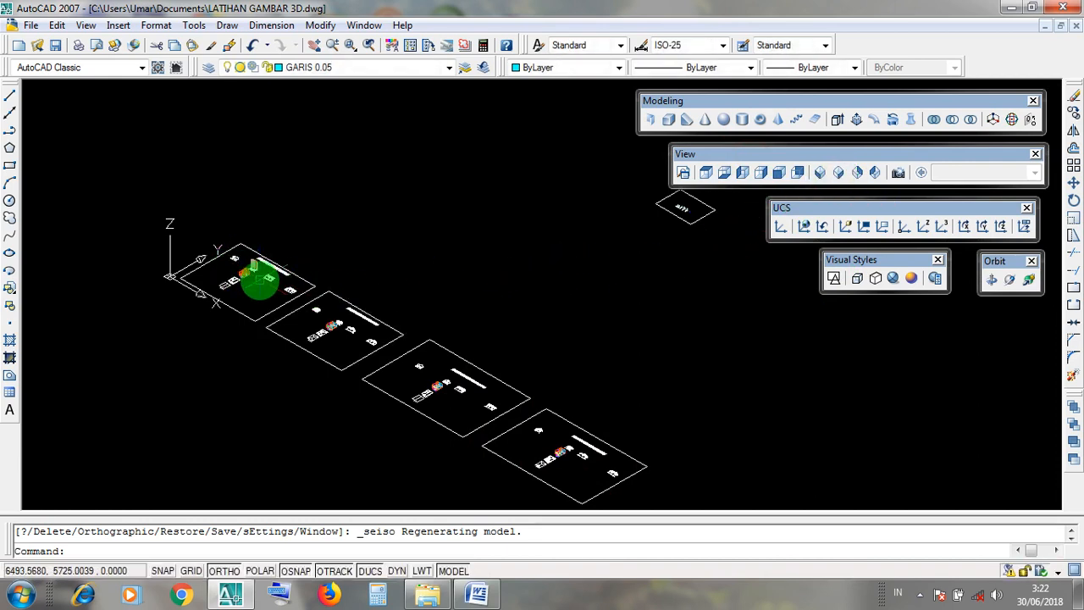
# Examine the roof beside the house model, highlighting the house's DINDING 1 walls.
pyautogui.scroll(5, 271, 271)
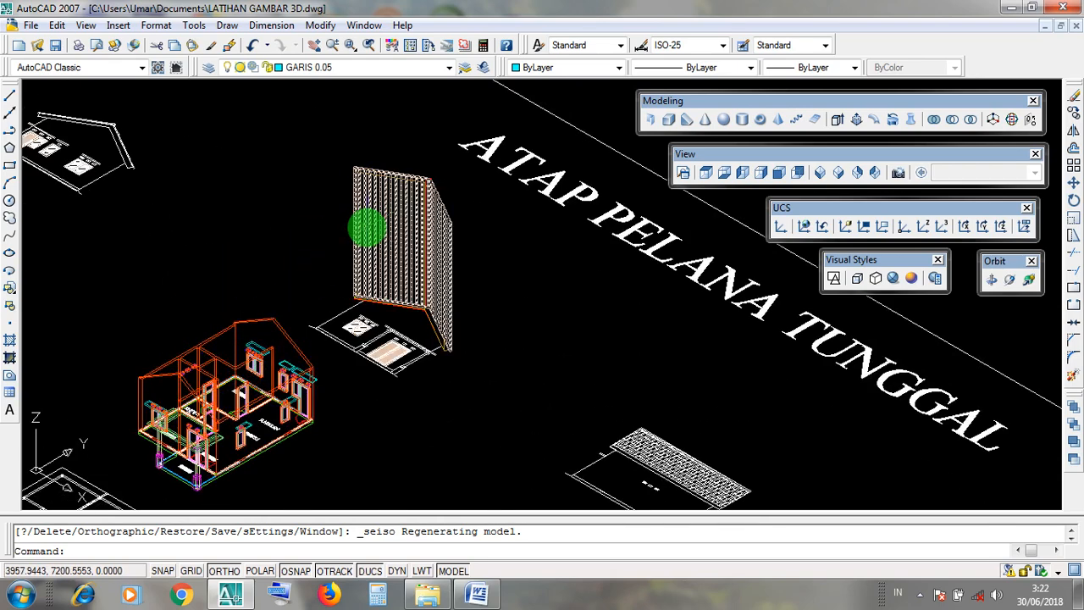
pyautogui.moveTo(264, 242)
pyautogui.mouseDown(button='middle')
pyautogui.moveTo(352, 274)
pyautogui.moveTo(388, 240)
pyautogui.mouseUp(button='middle')
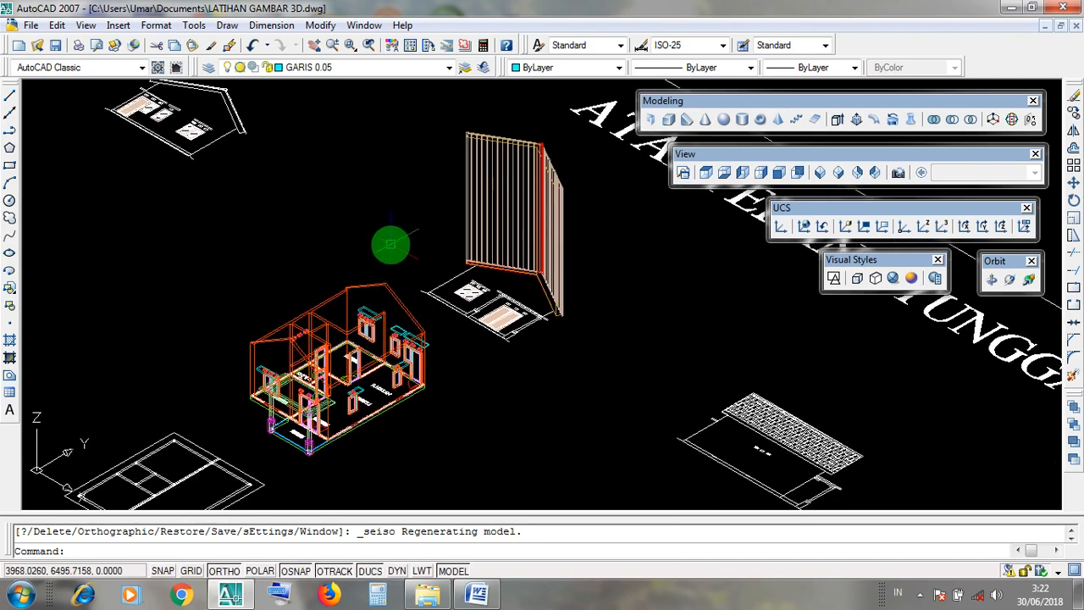
pyautogui.scroll(2, 355, 271)
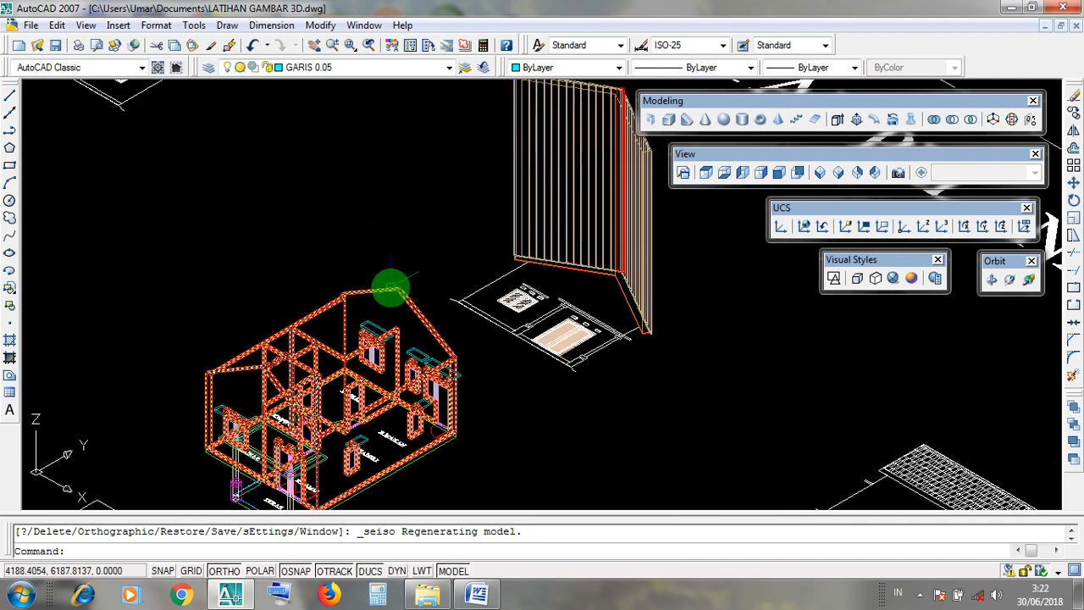
pyautogui.click(388, 288)
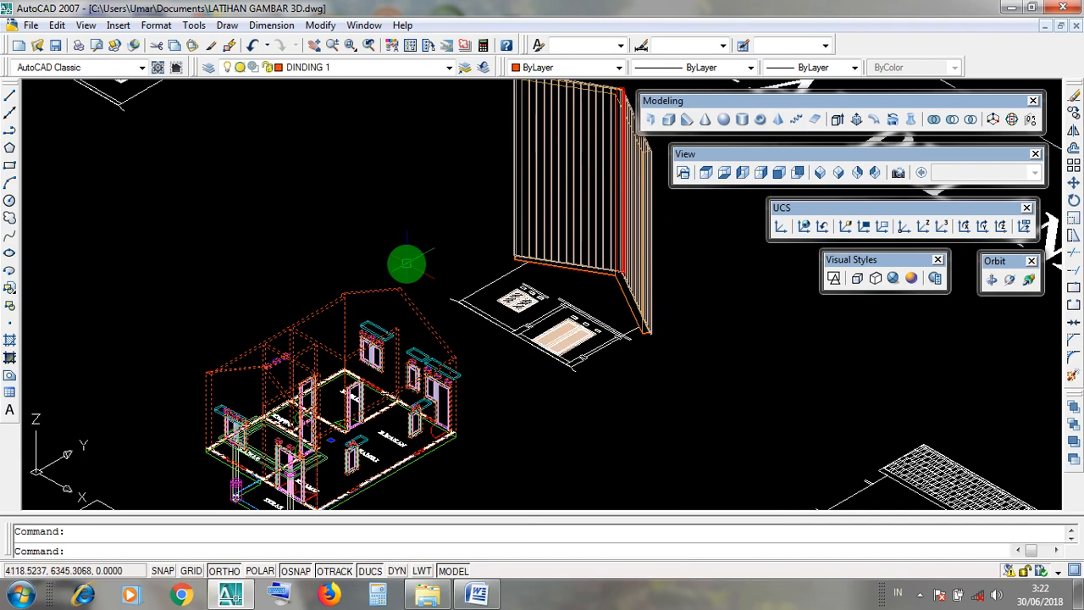
pyautogui.press('Escape')
pyautogui.scroll(-3, 387, 380)
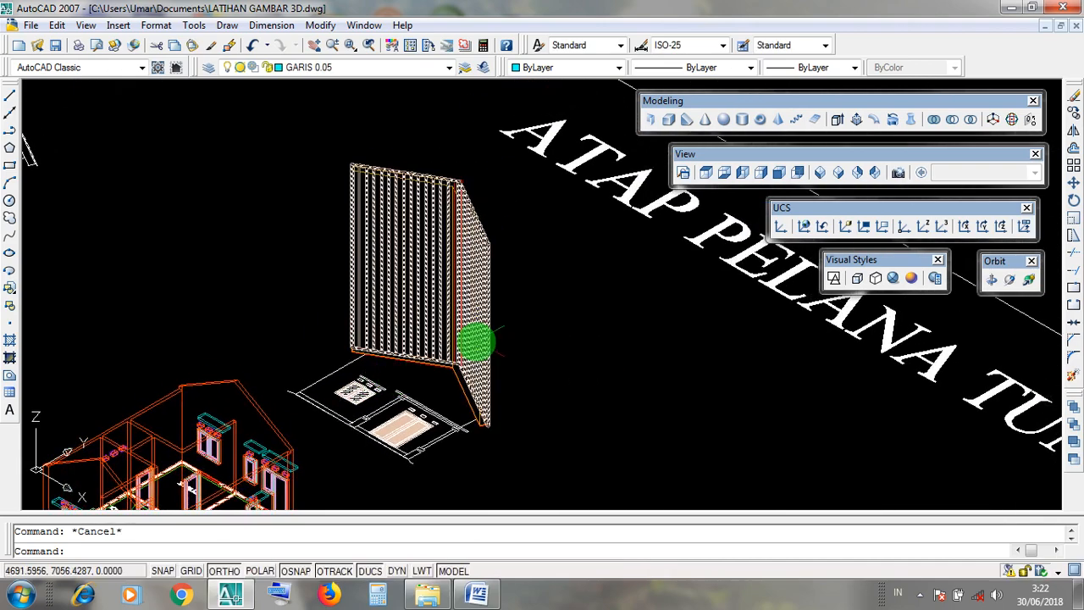
pyautogui.scroll(-2, 513, 343)
pyautogui.scroll(3, 513, 343)
pyautogui.scroll(-1, 526, 326)
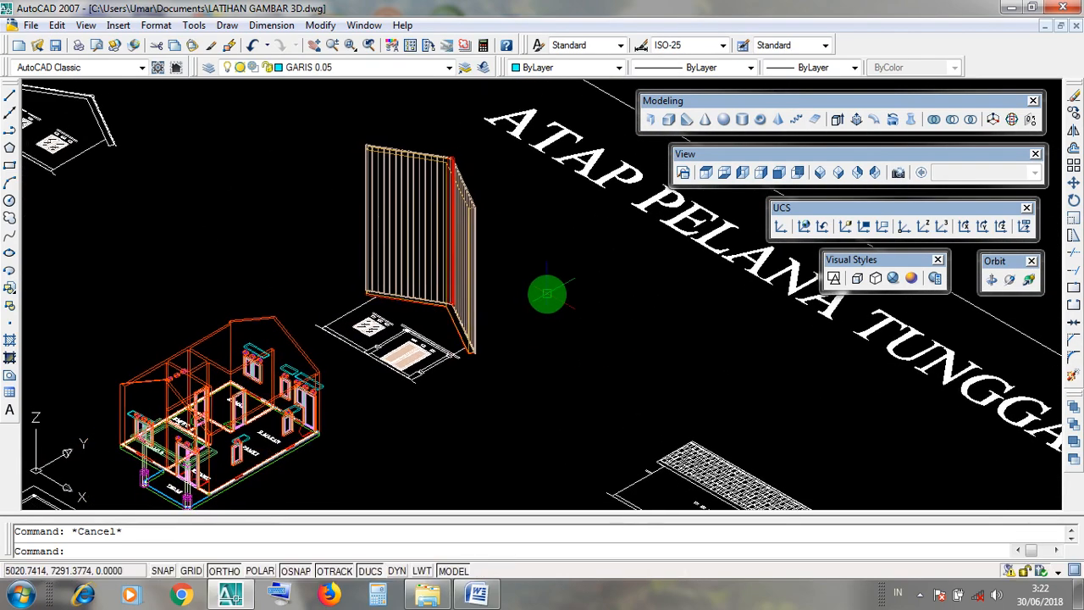
pyautogui.moveTo(548, 296)
pyautogui.mouseDown(button='middle')
pyautogui.moveTo(561, 327)
pyautogui.moveTo(497, 345)
pyautogui.mouseUp(button='middle')
pyautogui.scroll(-1, 560, 325)
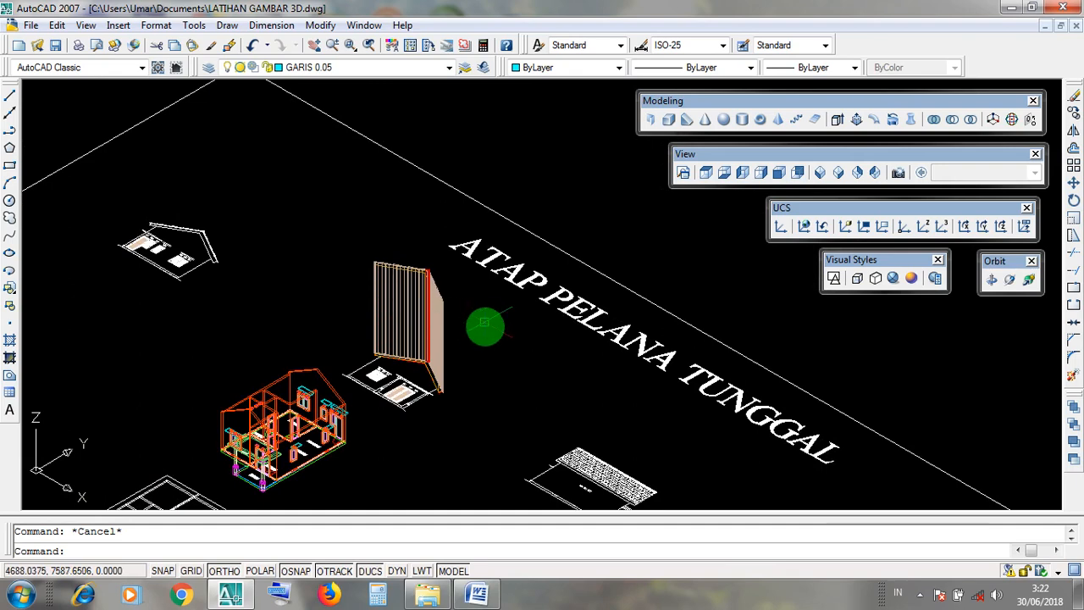
pyautogui.moveTo(847, 257); pyautogui.dragTo(885, 280)
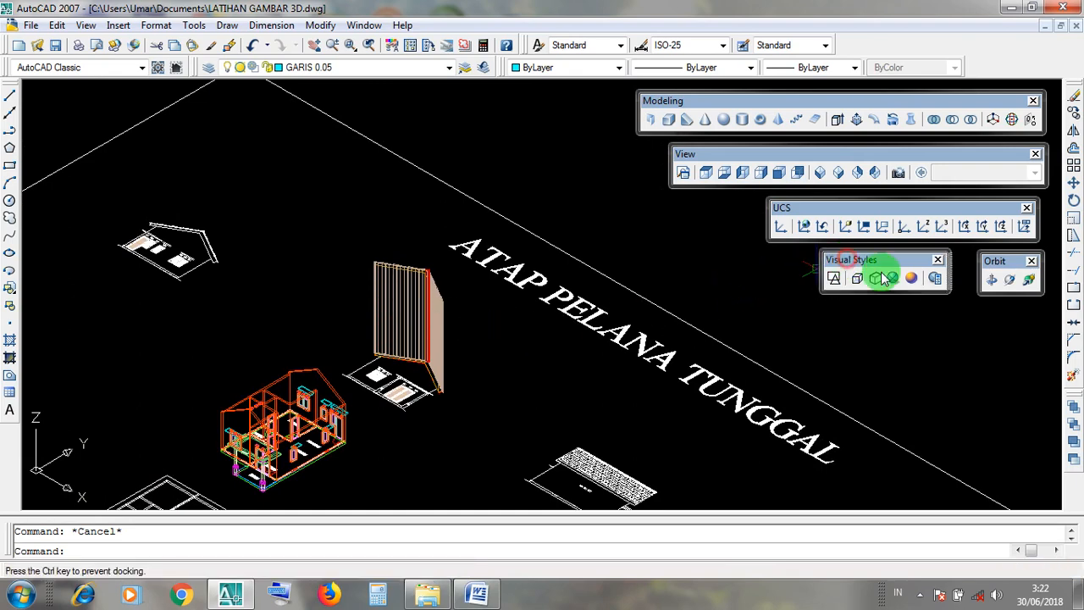
# Show the model in the Realistic visual style and examine the upright roof beside the house model.
pyautogui.click(893, 279)
pyautogui.scroll(3, 552, 342)
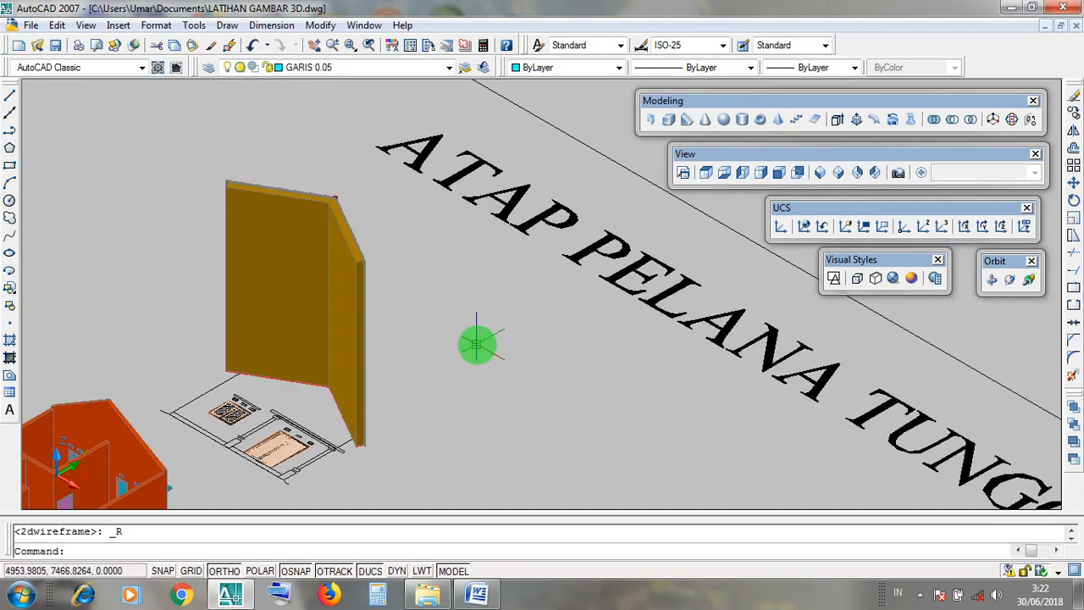
pyautogui.scroll(-4, 477, 343)
pyautogui.scroll(2, 460, 312)
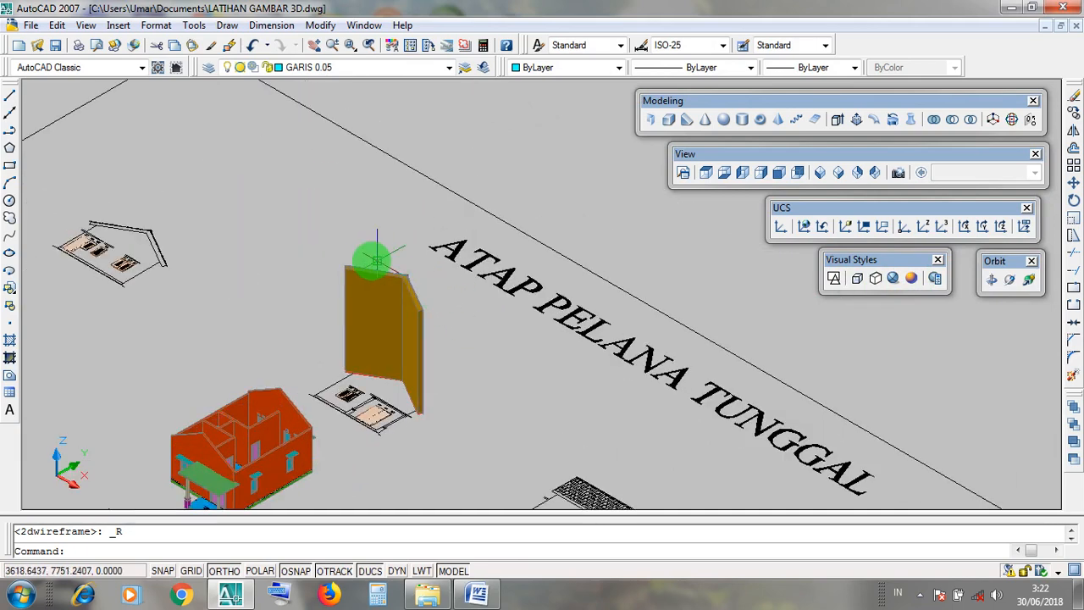
pyautogui.scroll(2, 421, 325)
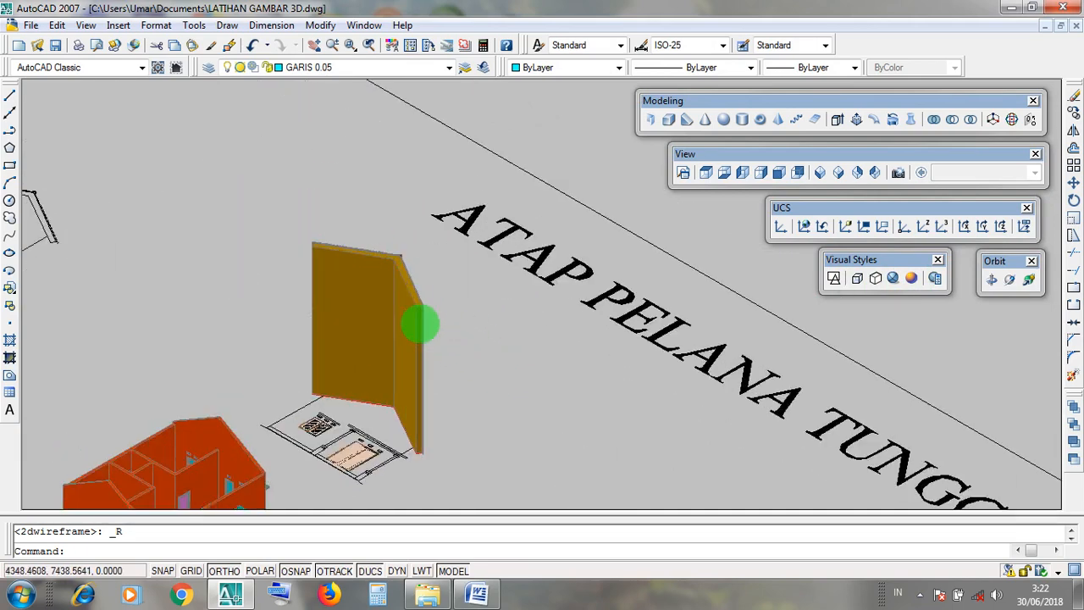
pyautogui.scroll(2, 421, 325)
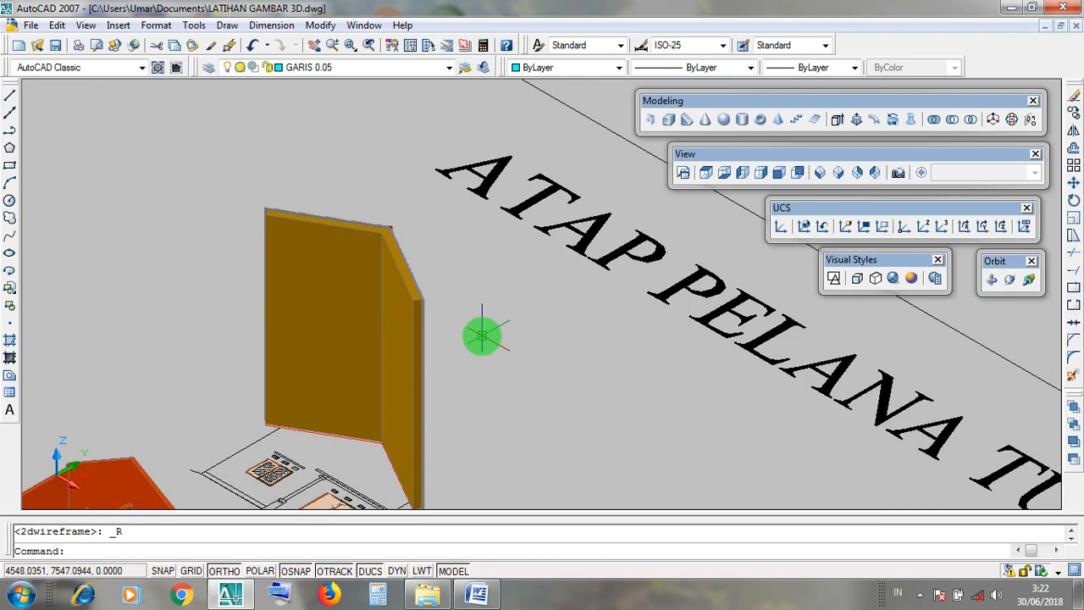
pyautogui.click(471, 311)
pyautogui.click(463, 300)
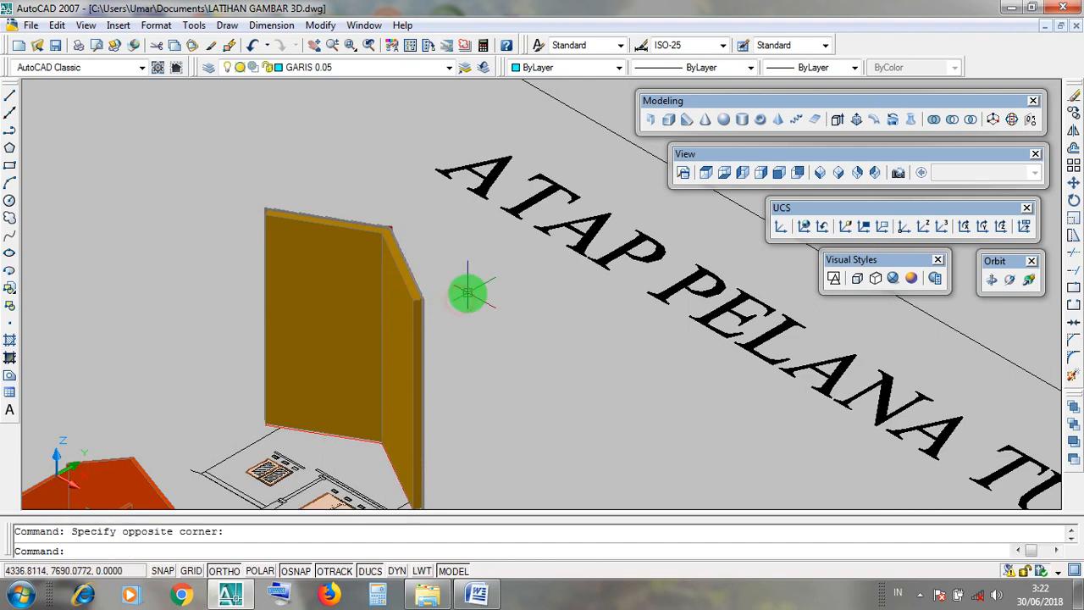
pyautogui.click(321, 26)
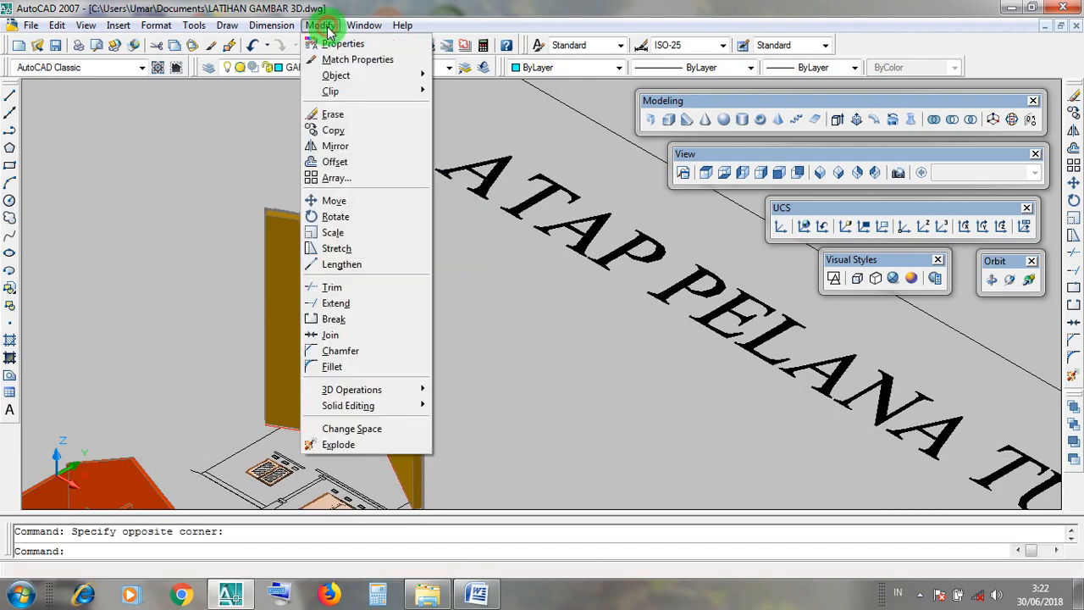
pyautogui.click(371, 216)
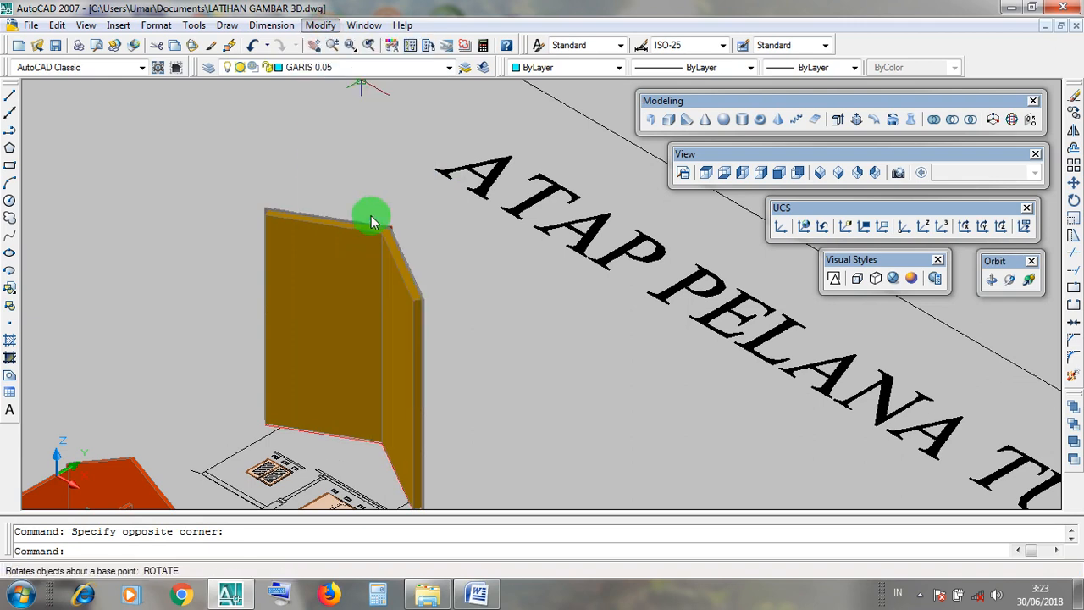
pyautogui.click(558, 315)
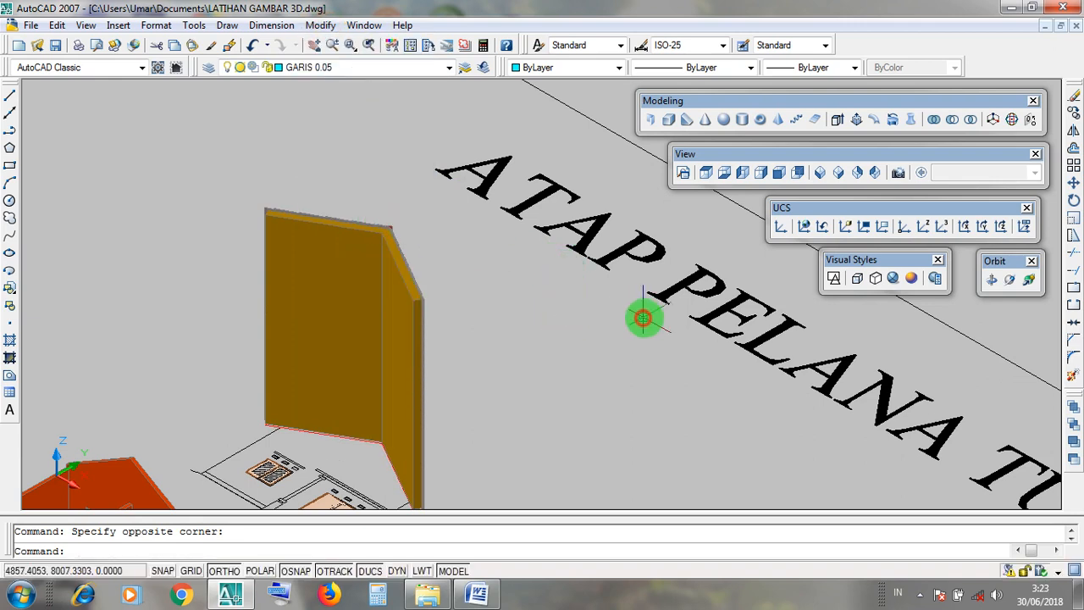
# Return the display to 2D Wireframe and reapply the SE Isometric view.
pyautogui.click(834, 277)
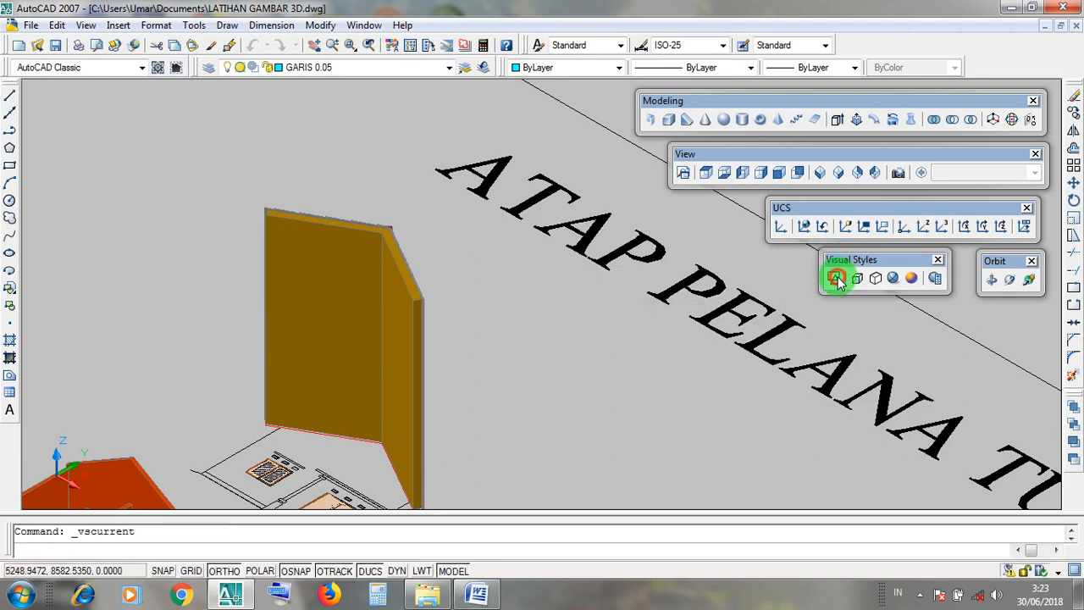
pyautogui.moveTo(150, 252); pyautogui.dragTo(198, 375, button='middle')
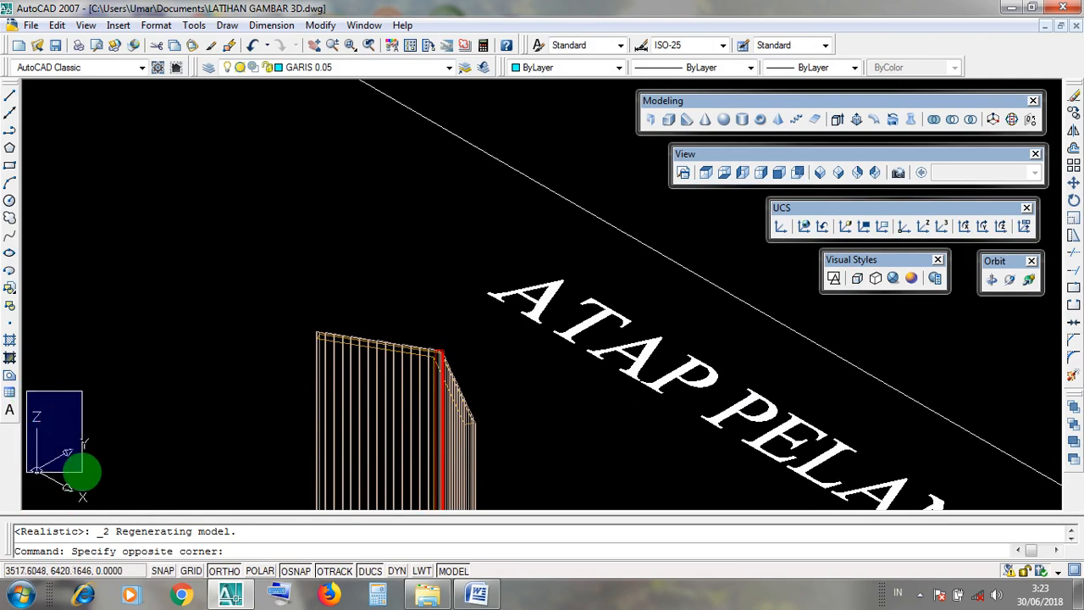
pyautogui.click(97, 500)
pyautogui.scroll(-3, 241, 349)
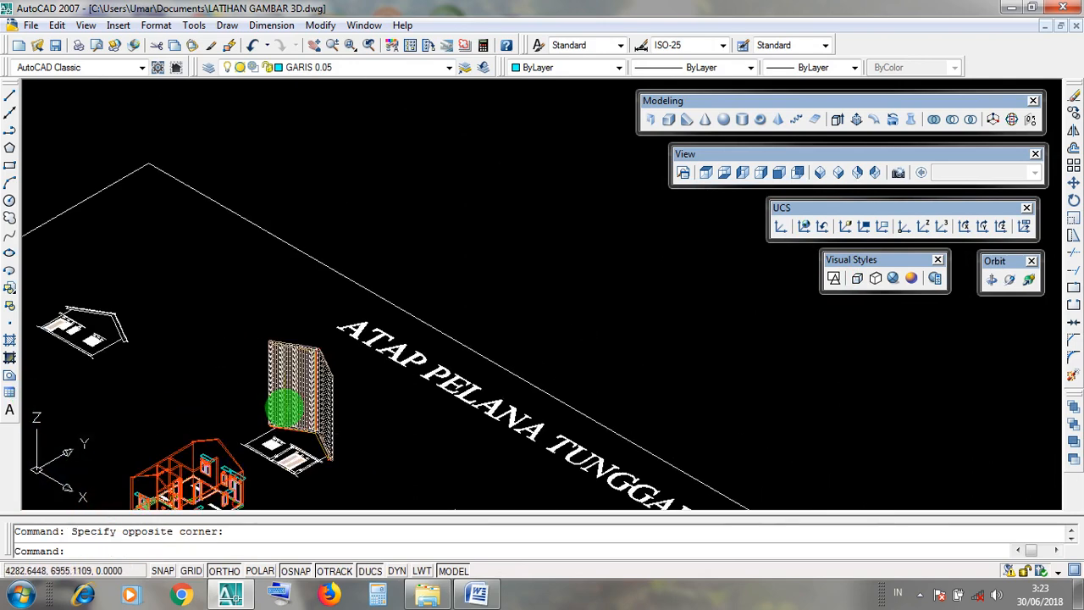
pyautogui.click(31, 404)
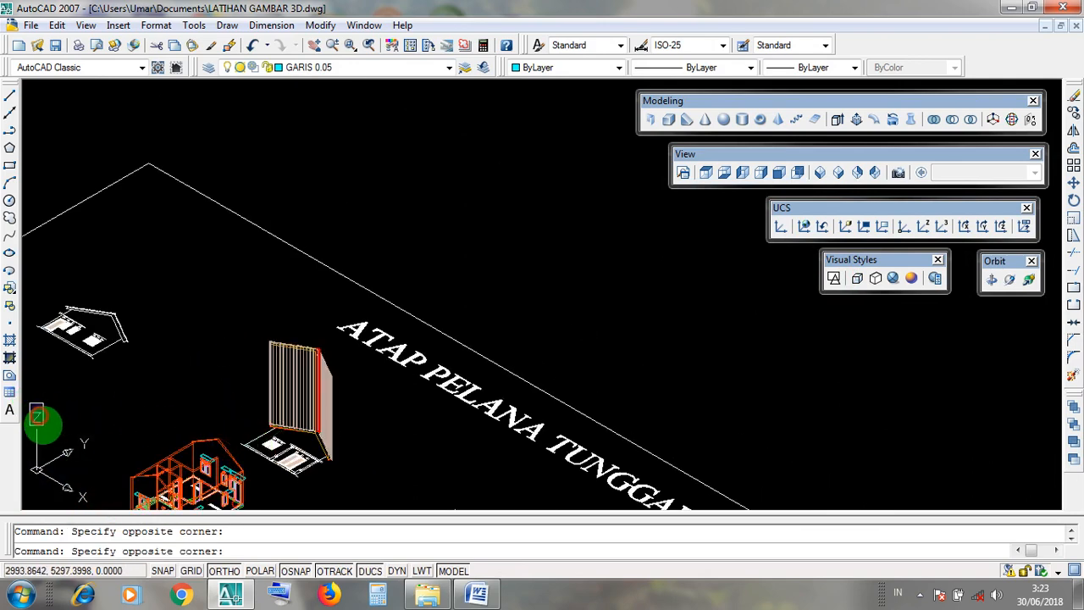
pyautogui.click(34, 404)
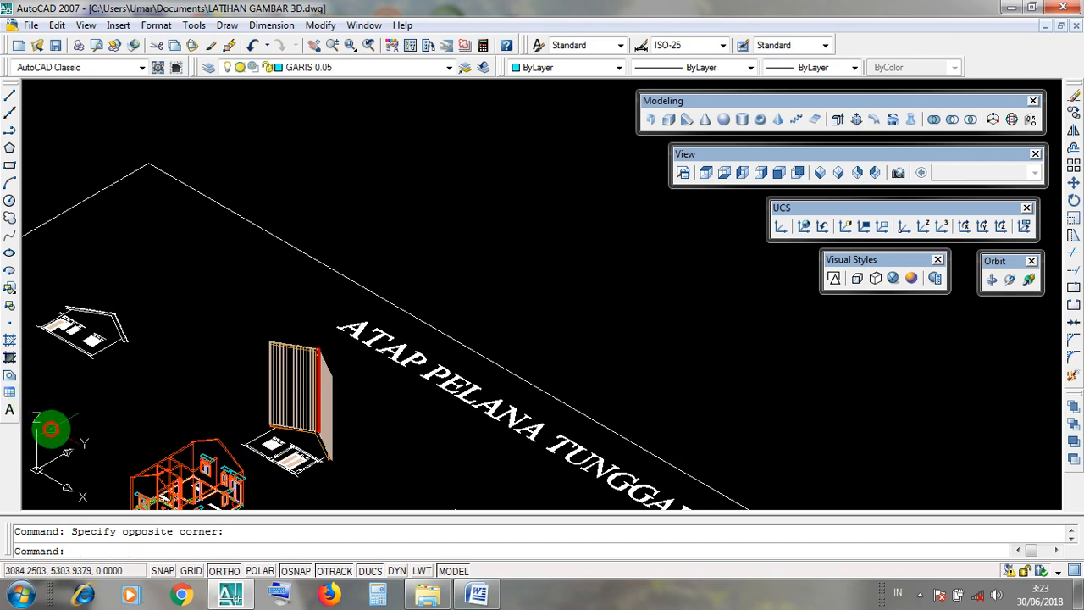
pyautogui.click(73, 472)
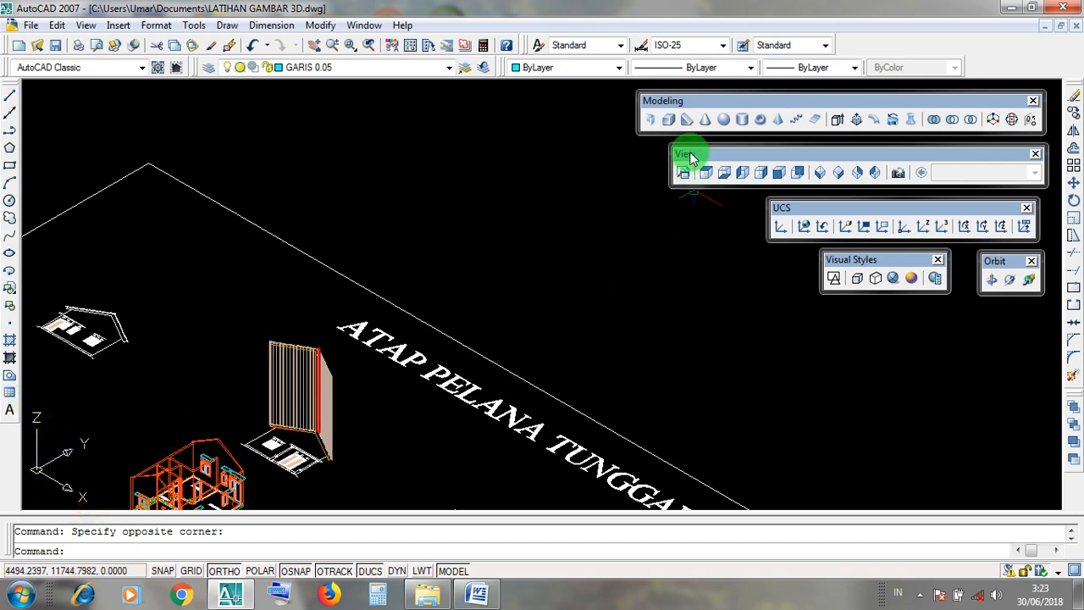
pyautogui.moveTo(690, 153); pyautogui.dragTo(691, 152)
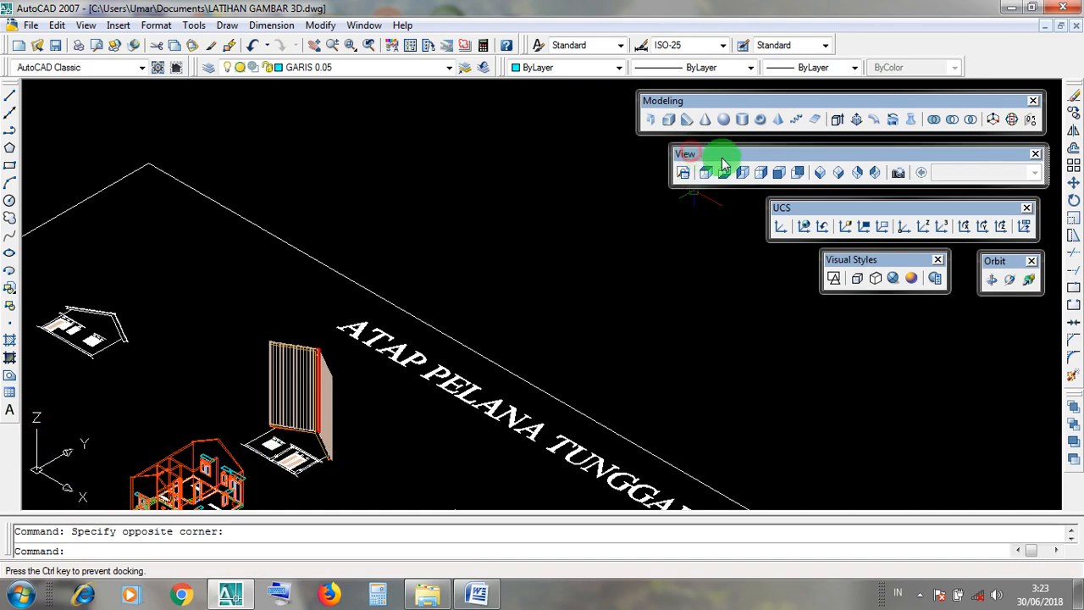
pyautogui.click(839, 172)
pyautogui.scroll(5, 258, 269)
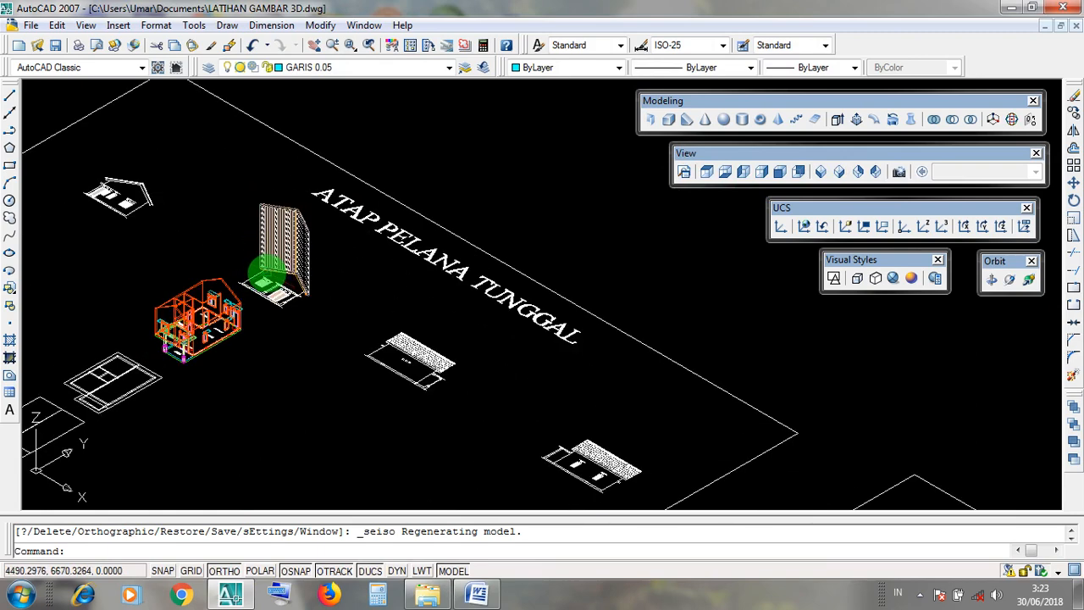
# Examine how the upright roof and its lower end are oriented relative to the UCS axes.
pyautogui.moveTo(107, 327); pyautogui.dragTo(204, 477, button='middle')
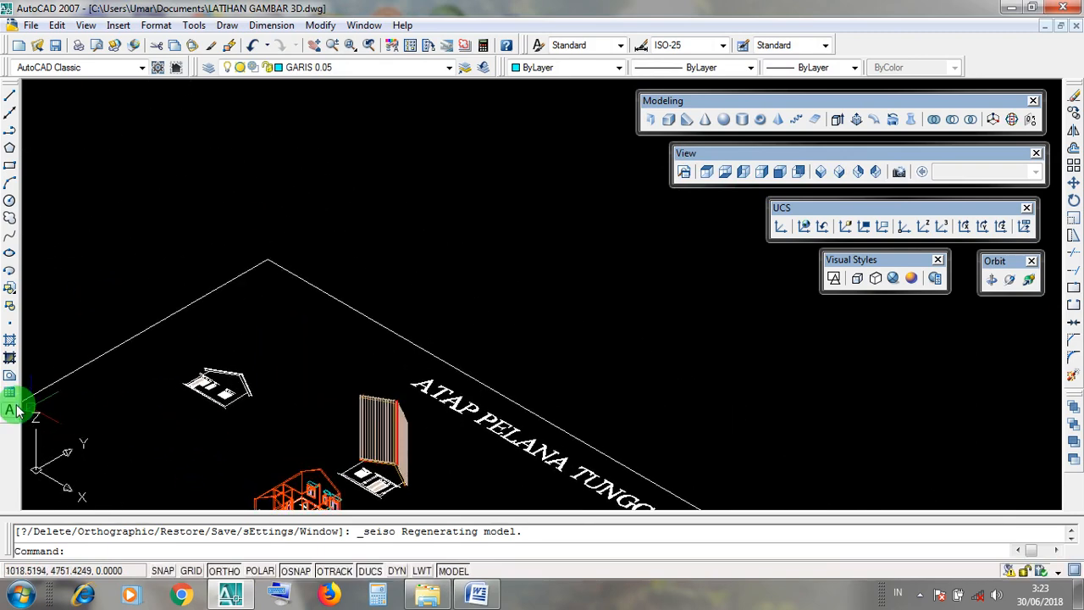
pyautogui.click(44, 424)
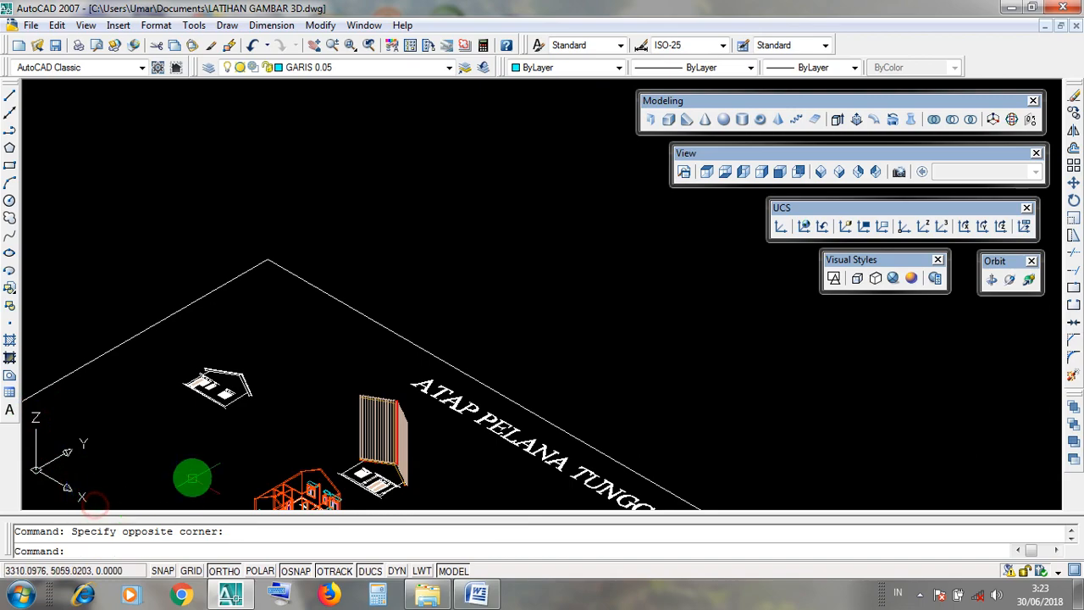
pyautogui.moveTo(189, 474); pyautogui.dragTo(124, 381, button='middle')
pyautogui.scroll(4, 291, 370)
pyautogui.scroll(2, 291, 371)
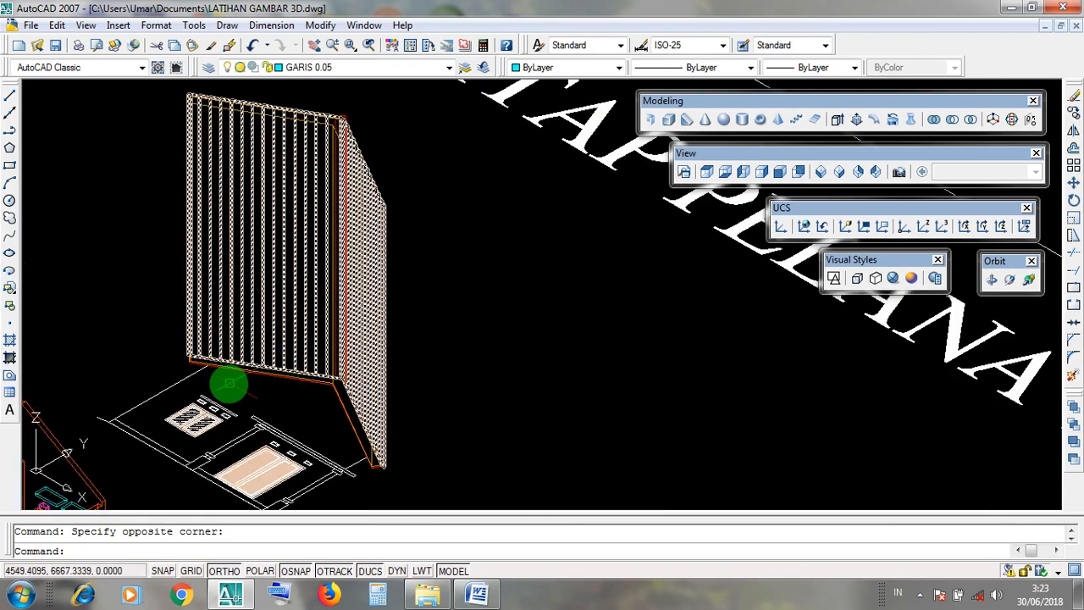
pyautogui.moveTo(225, 380); pyautogui.dragTo(155, 332, button='middle')
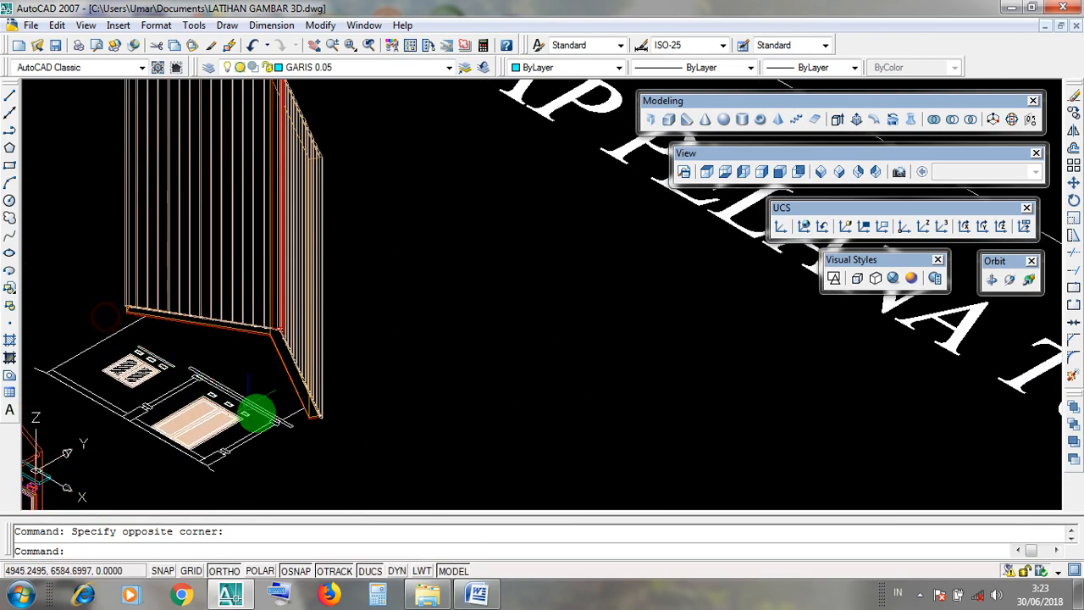
pyautogui.click(303, 449)
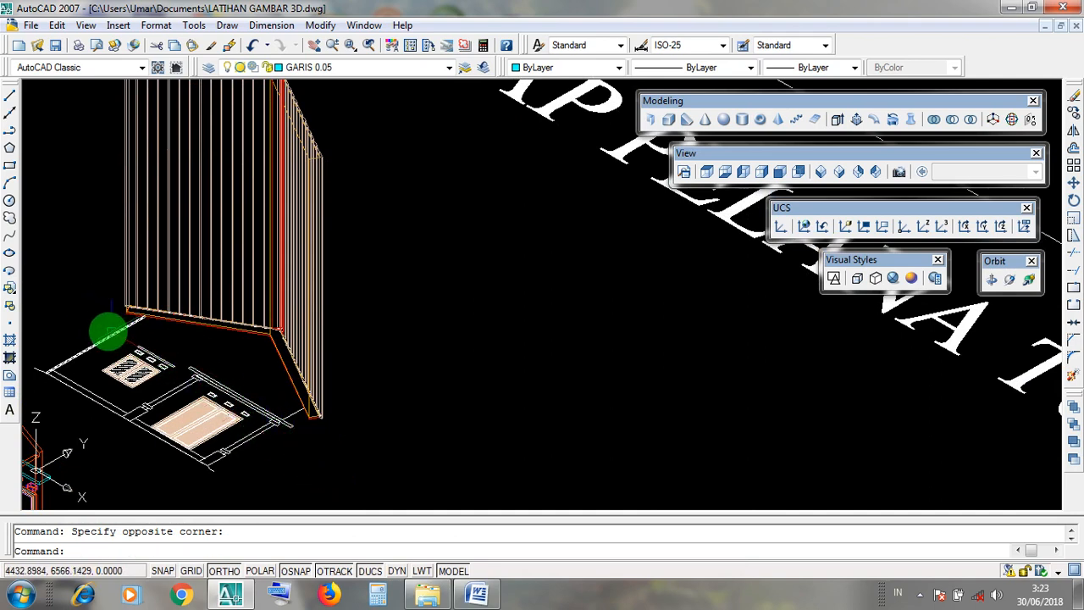
pyautogui.moveTo(87, 315); pyautogui.dragTo(147, 438, button='middle')
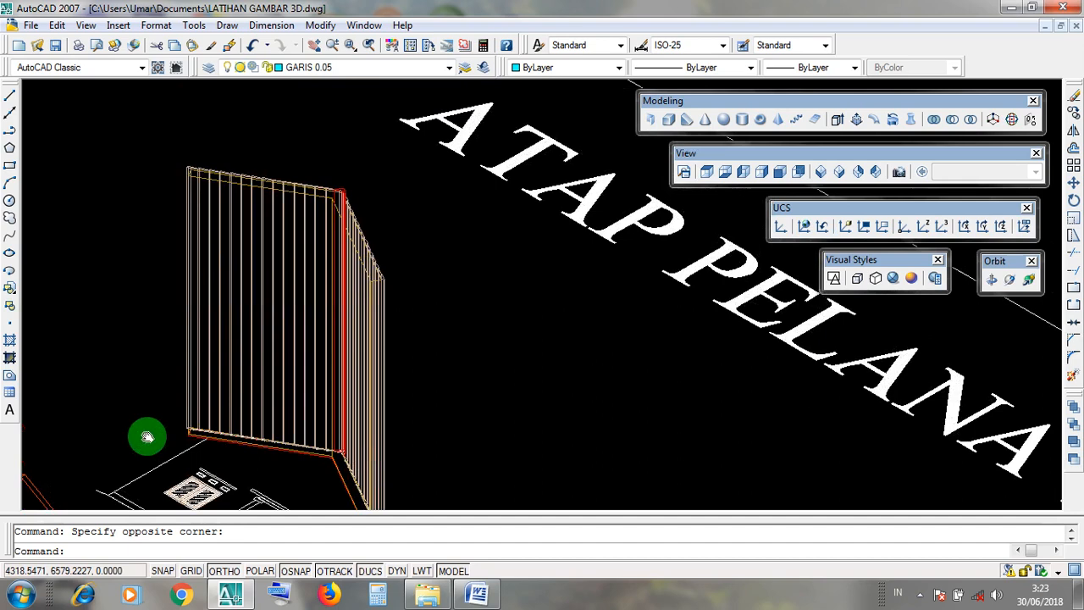
pyautogui.click(29, 393)
pyautogui.press('Escape')
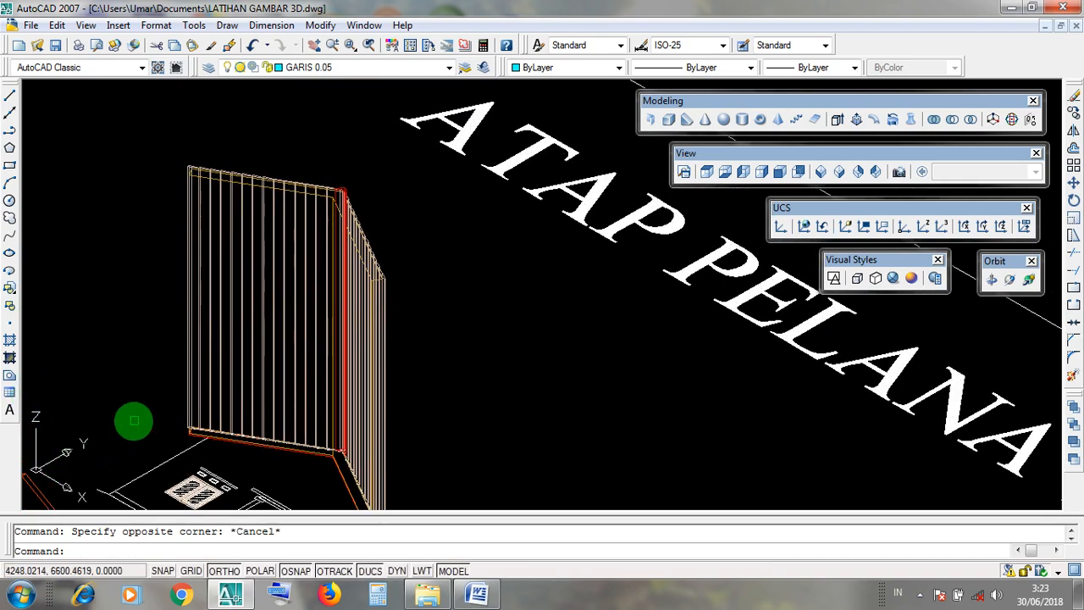
pyautogui.moveTo(133, 416); pyautogui.dragTo(105, 359, button='middle')
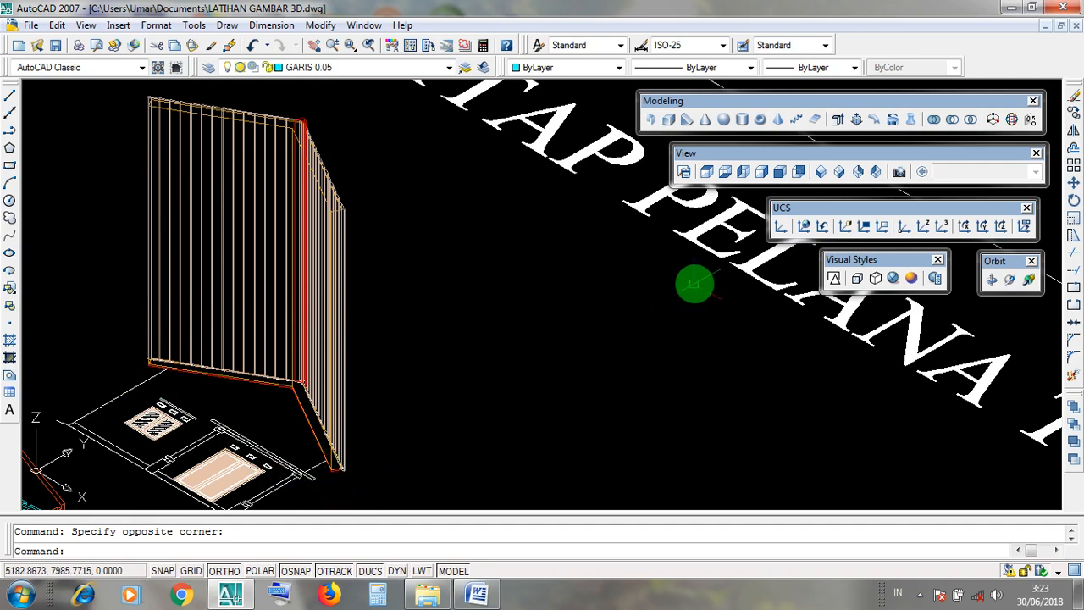
pyautogui.moveTo(782, 210); pyautogui.dragTo(785, 213)
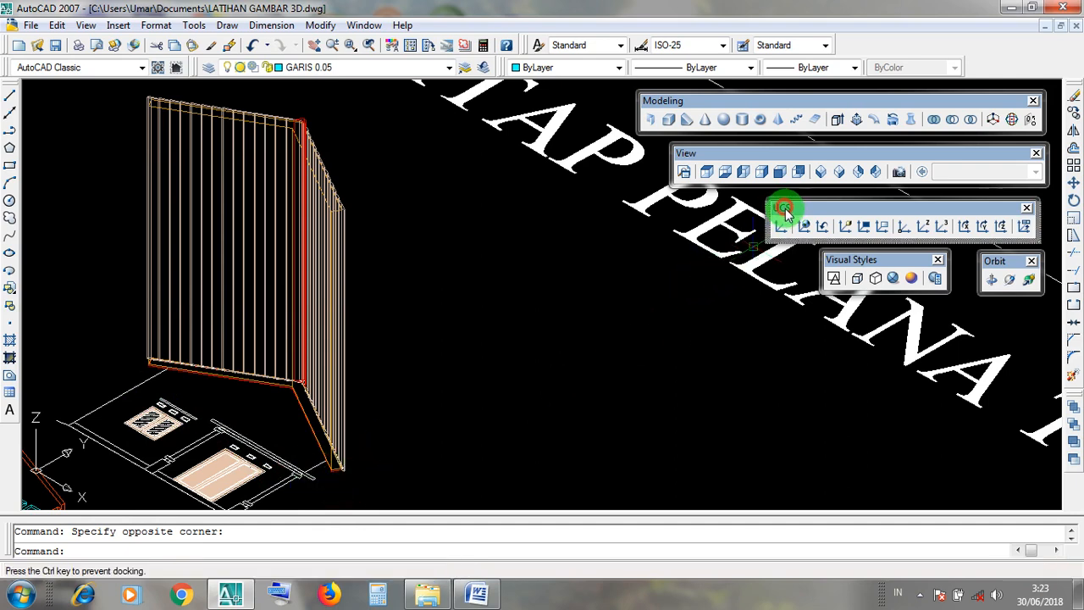
pyautogui.click(925, 233)
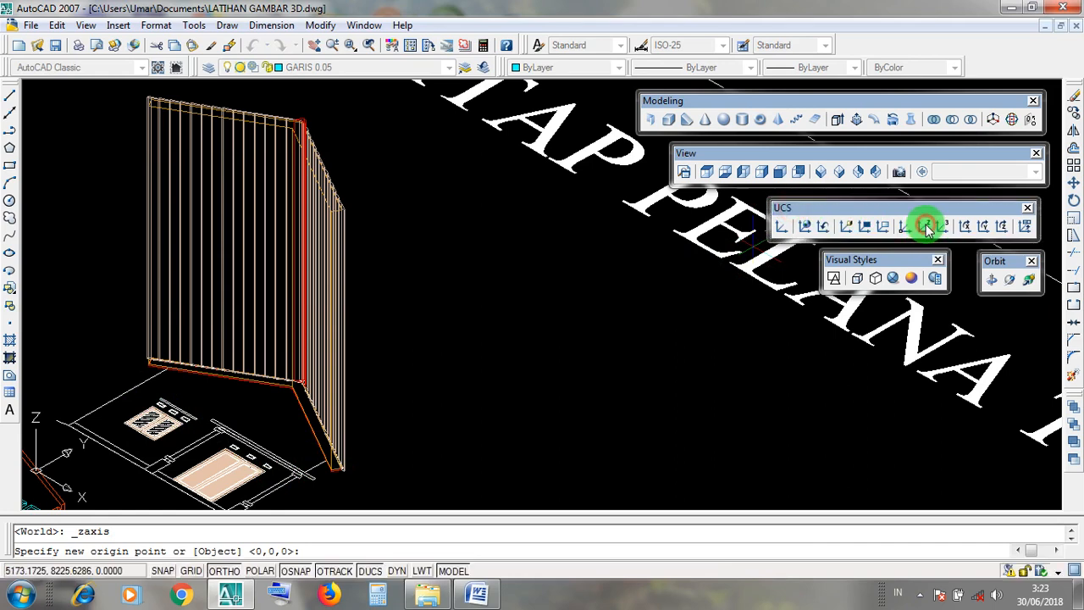
pyautogui.press('Escape')
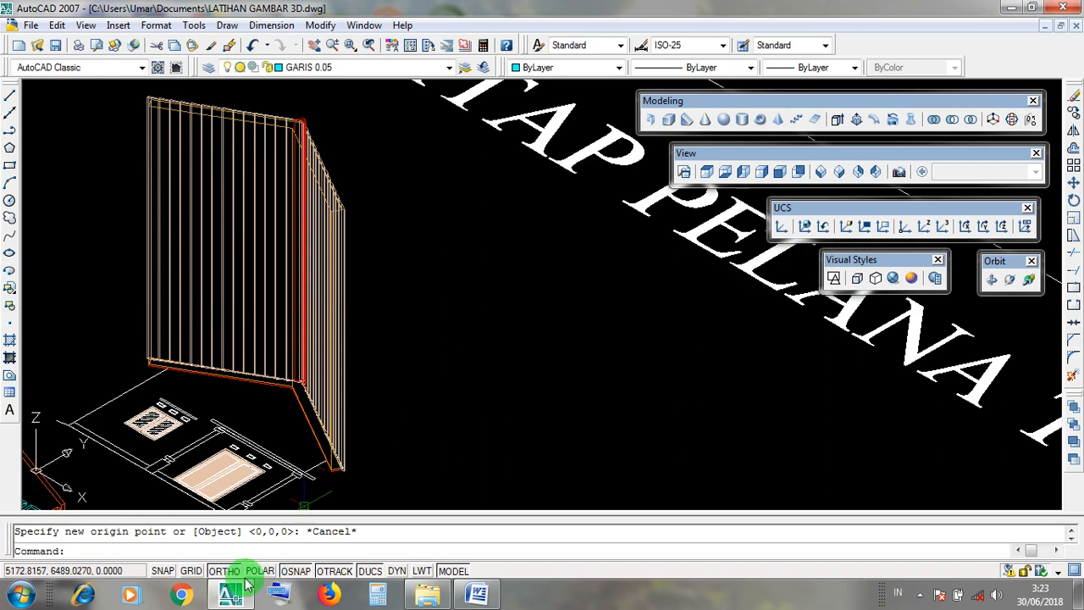
# Turn Ortho mode on and frame the upright roof beside the ATAP PELANA TUNGGAL title.
pyautogui.click(222, 572)
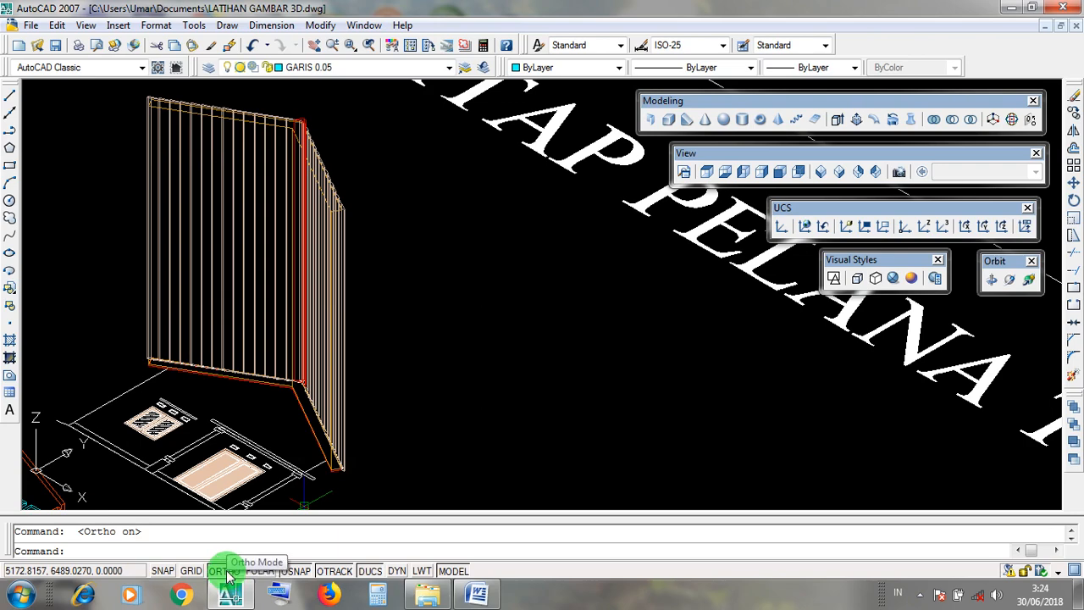
pyautogui.scroll(-5, 571, 365)
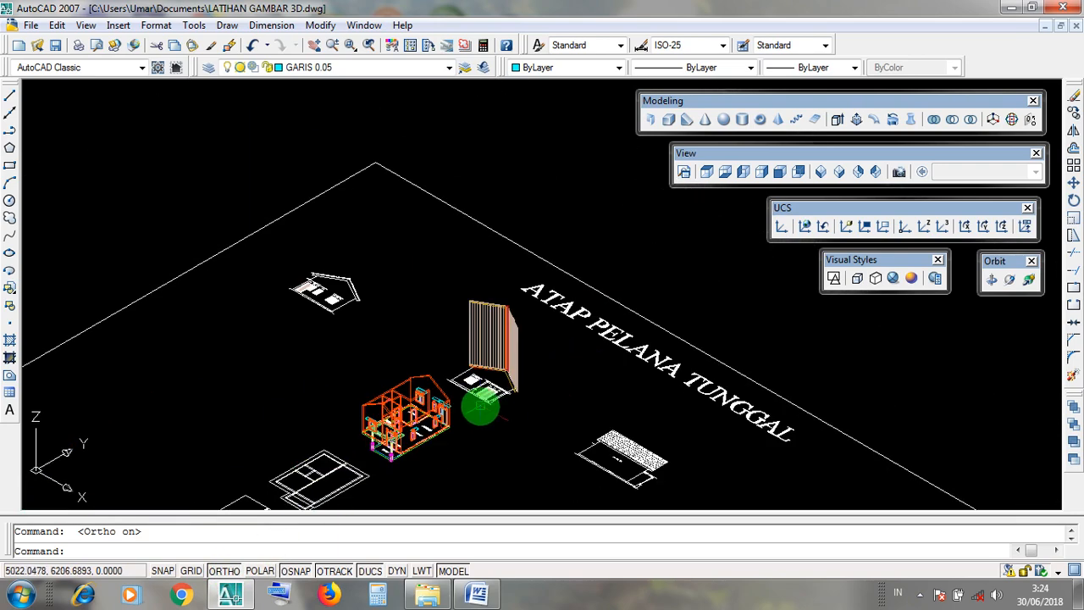
pyautogui.scroll(3, 480, 407)
pyautogui.moveTo(566, 336); pyautogui.dragTo(482, 407, button='middle')
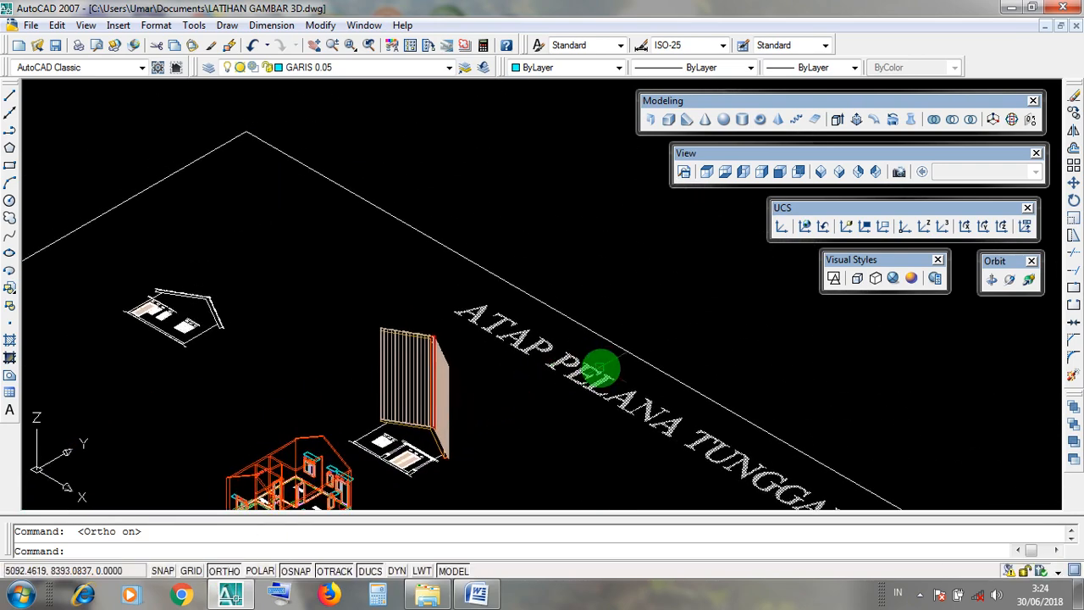
pyautogui.scroll(2, 460, 341)
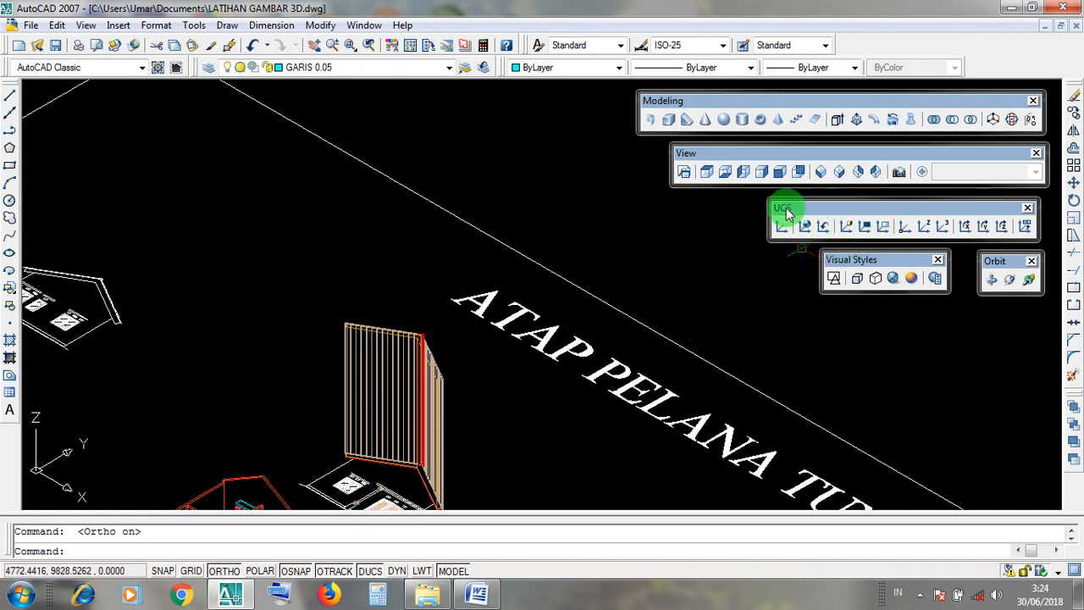
# Define a UCS with Z Axis Vector, its origin behind the upright roof and positive Z running parallel to the ATAP PELANA TUNGGAL title.
pyautogui.moveTo(786, 212); pyautogui.dragTo(788, 211)
pyautogui.click(925, 227)
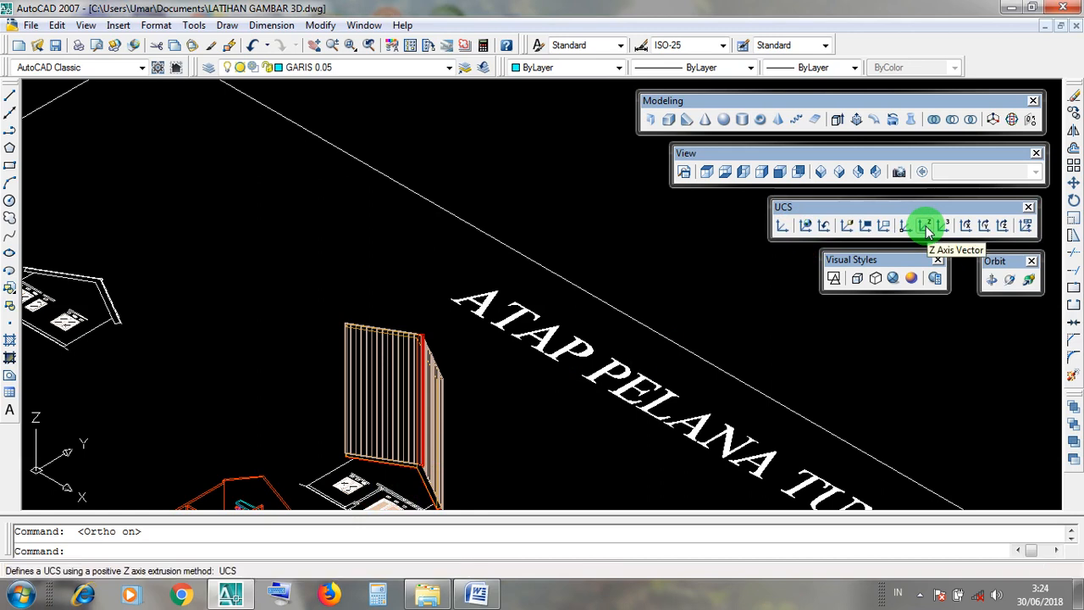
pyautogui.click(928, 229)
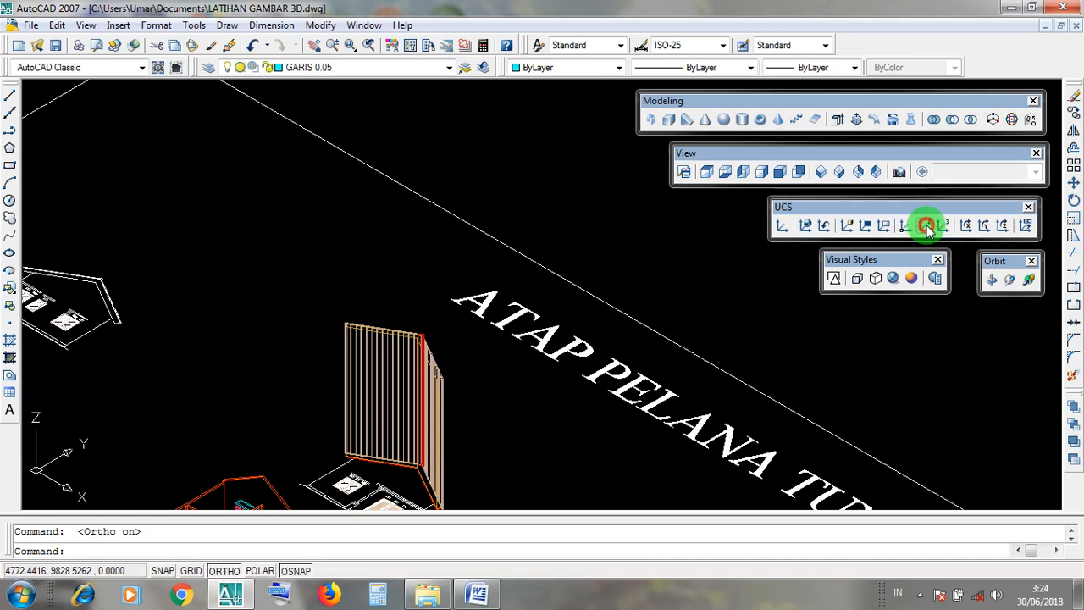
pyautogui.click(787, 211)
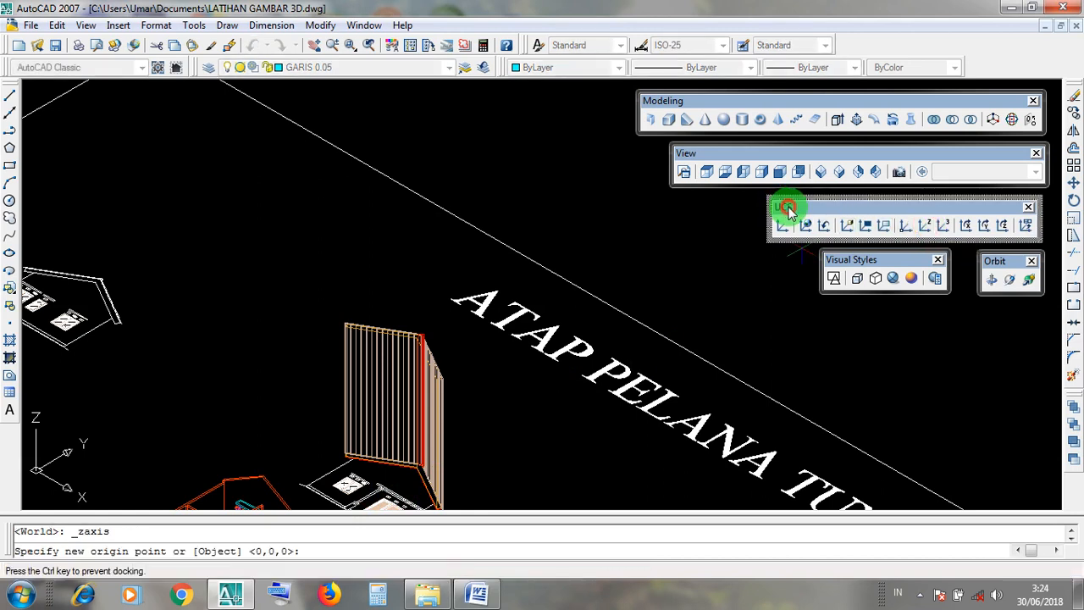
pyautogui.click(928, 229)
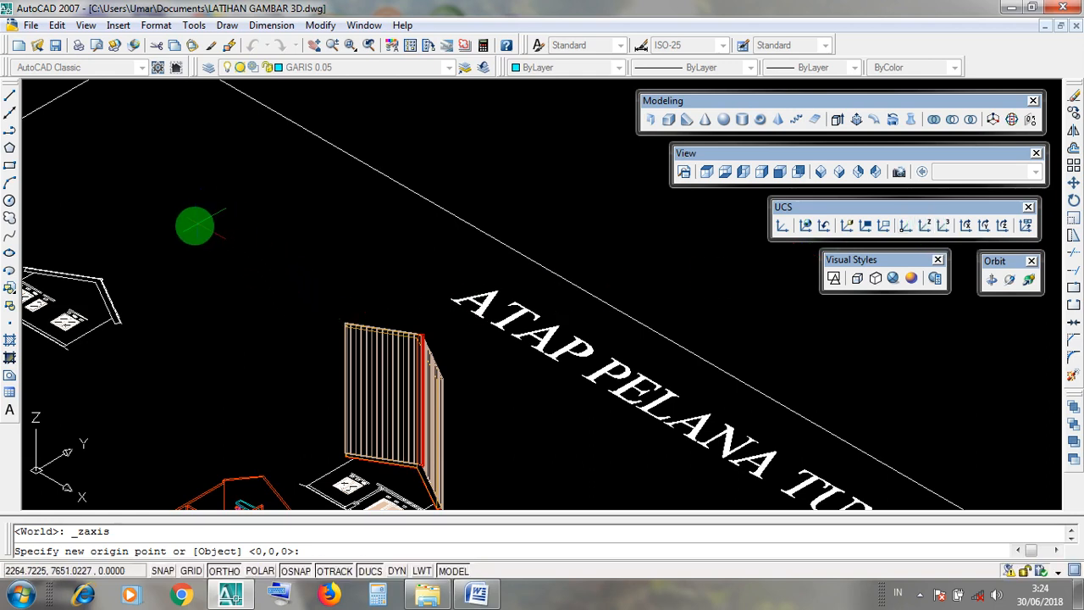
pyautogui.scroll(-3, 195, 225)
pyautogui.scroll(2, 192, 257)
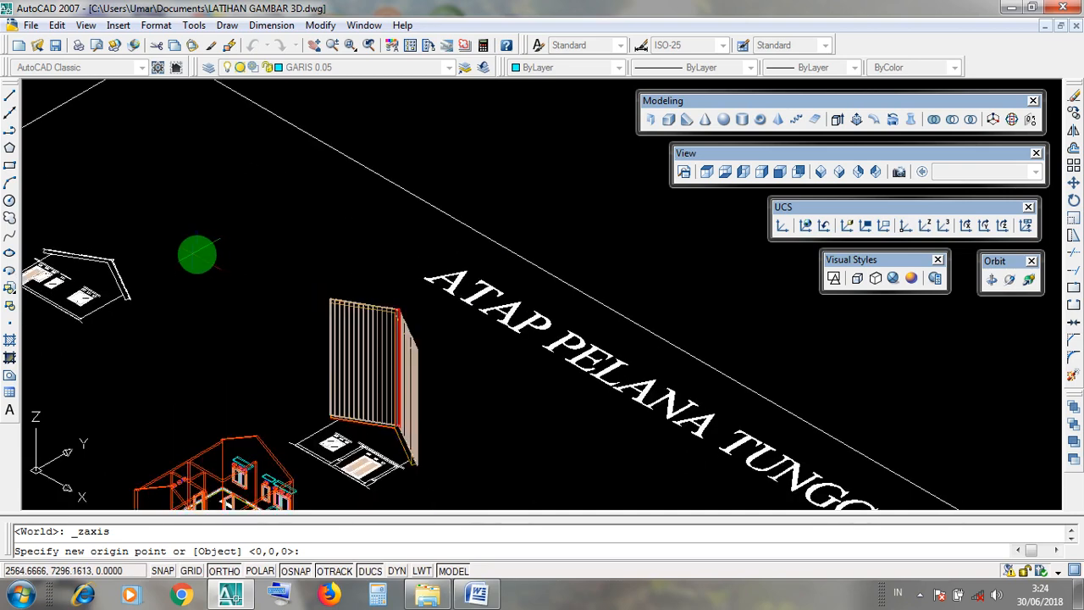
pyautogui.click(206, 250)
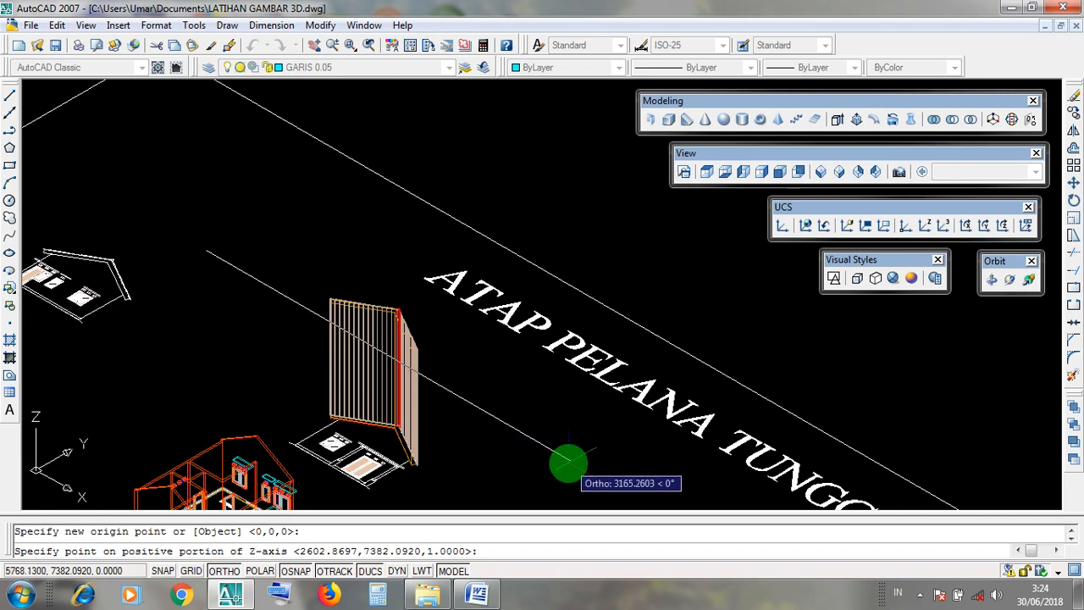
pyautogui.click(570, 462)
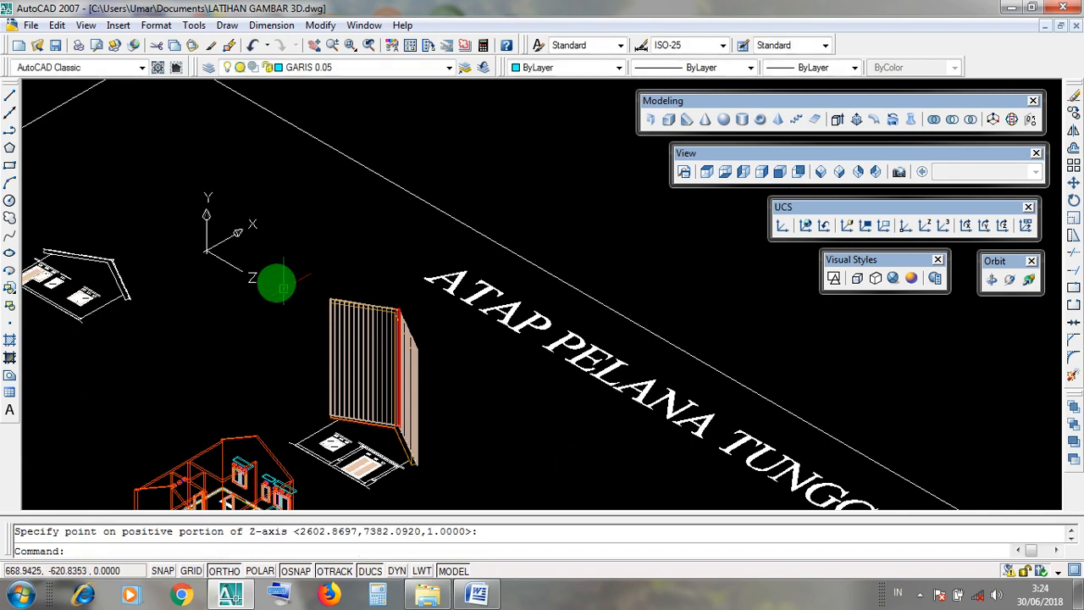
pyautogui.click(238, 257)
pyautogui.click(270, 305)
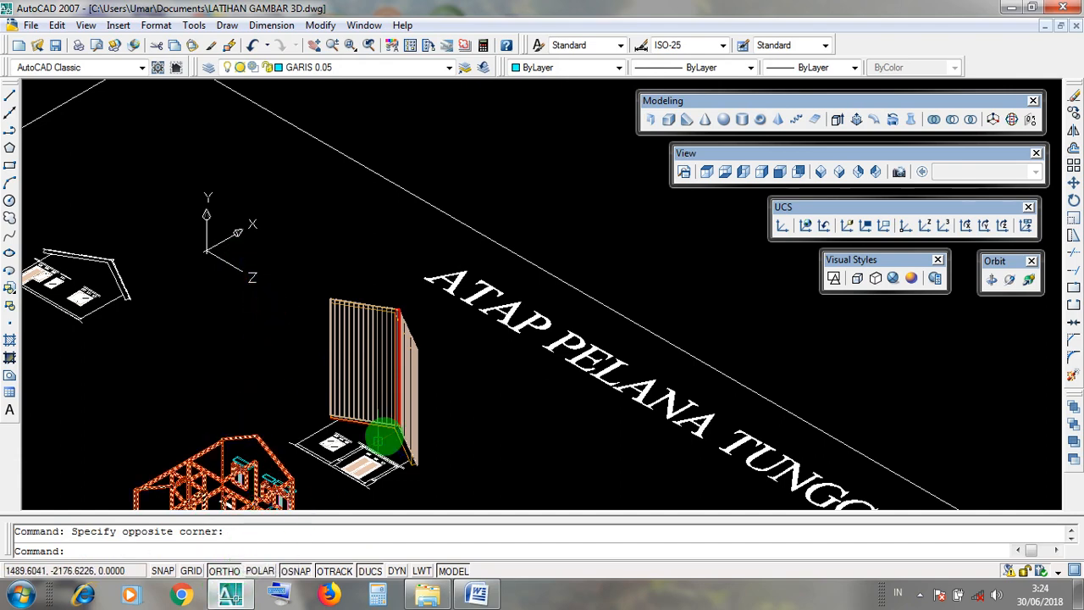
# Redefine the UCS with Z Axis Vector from an origin slightly nearer the upright roof, keeping positive Z parallel to the roof title.
pyautogui.click(812, 207)
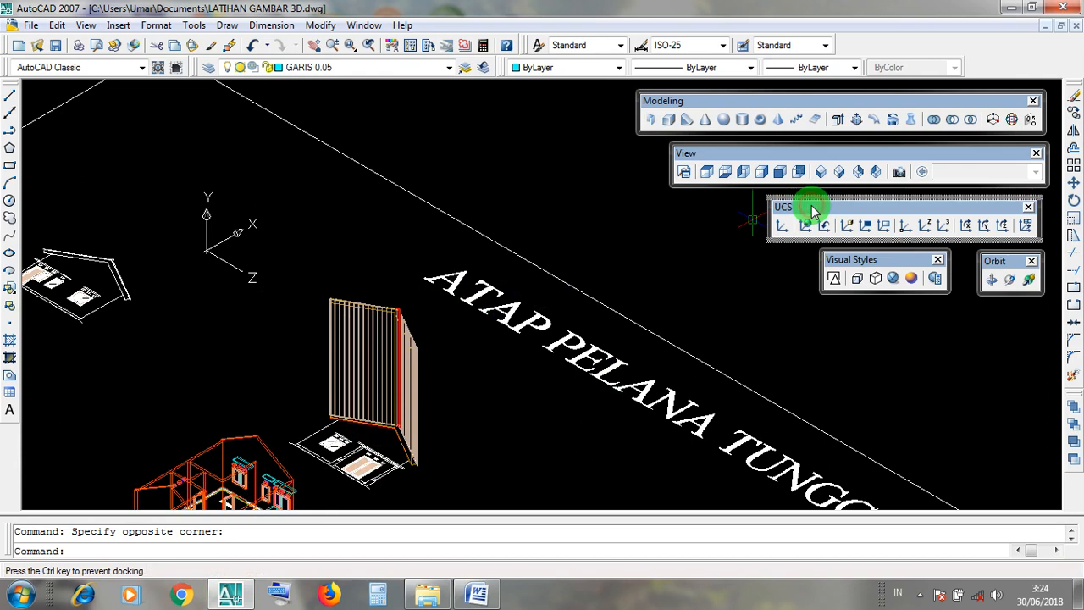
pyautogui.click(925, 226)
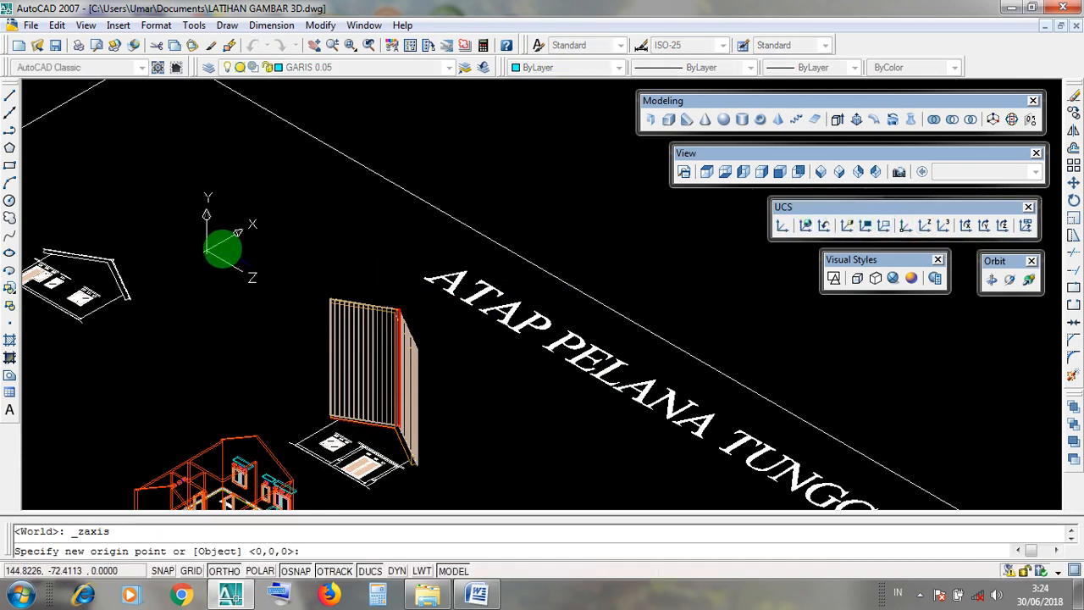
pyautogui.click(241, 254)
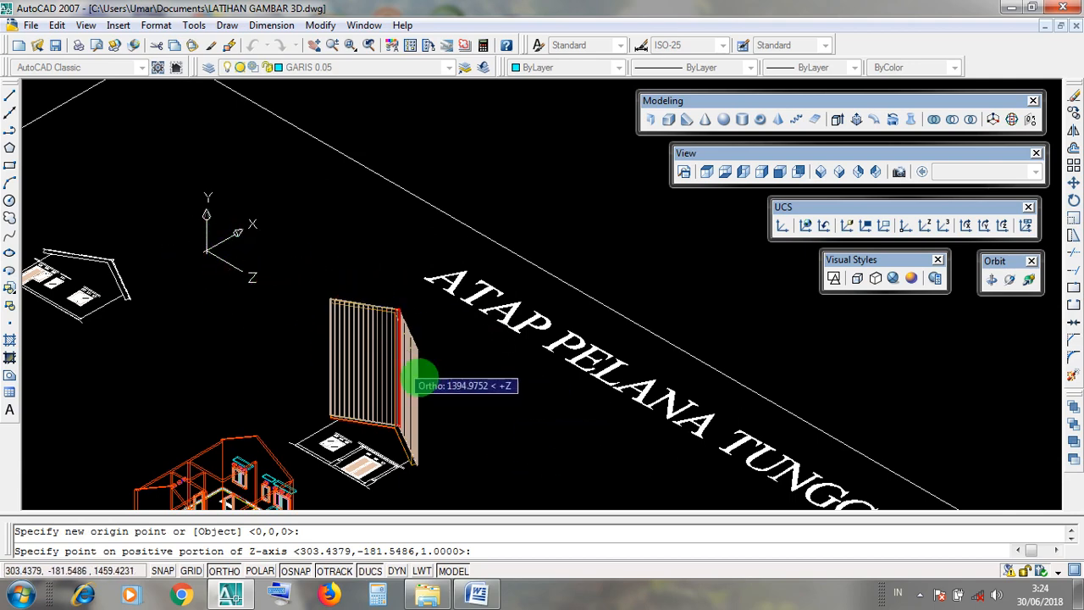
pyautogui.click(552, 432)
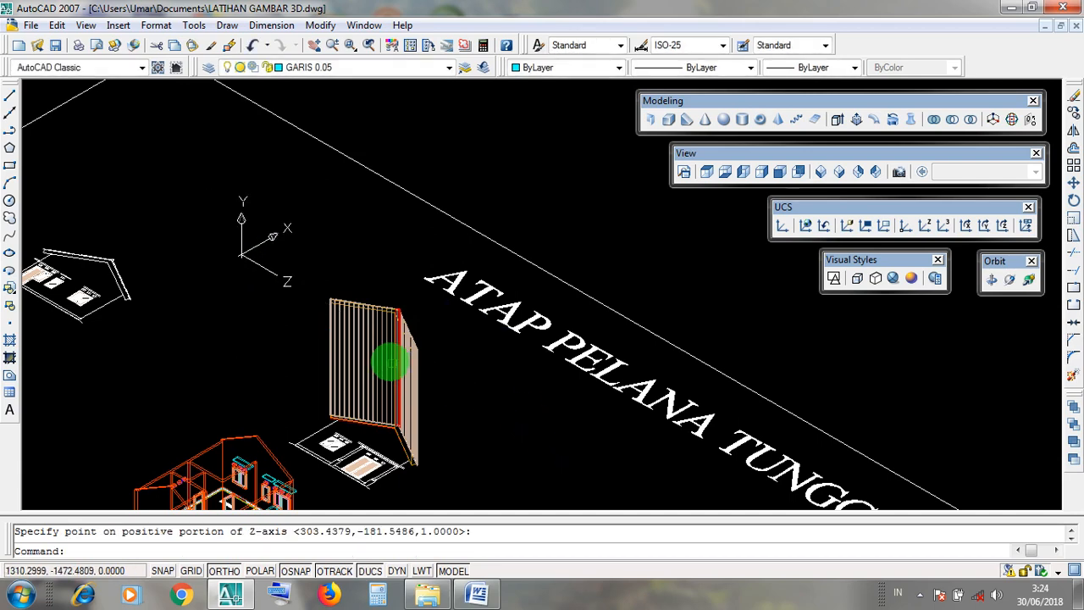
pyautogui.click(282, 250)
pyautogui.click(307, 319)
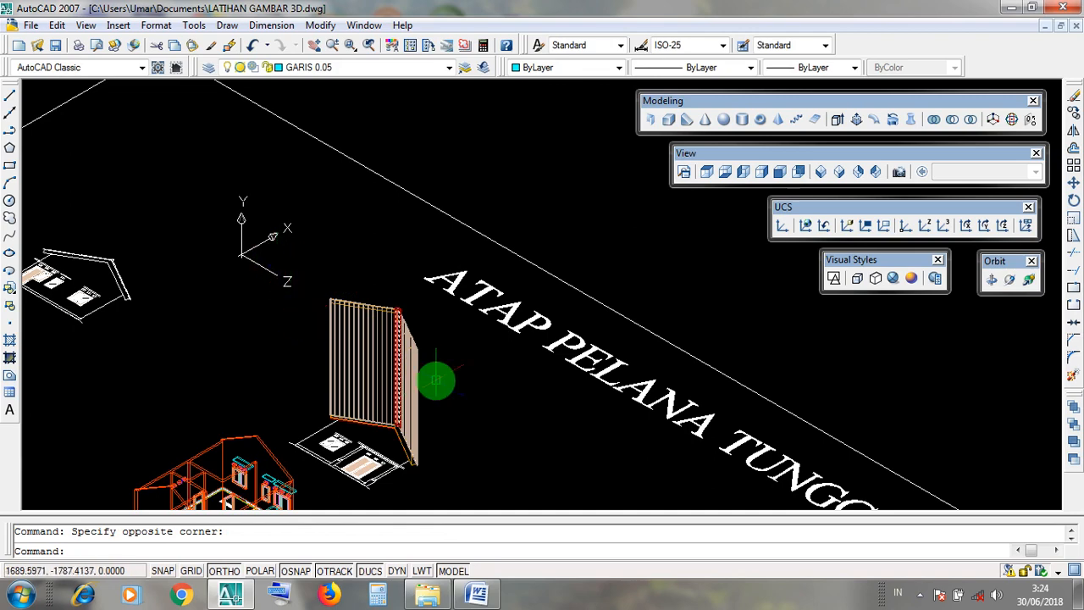
pyautogui.scroll(1, 440, 381)
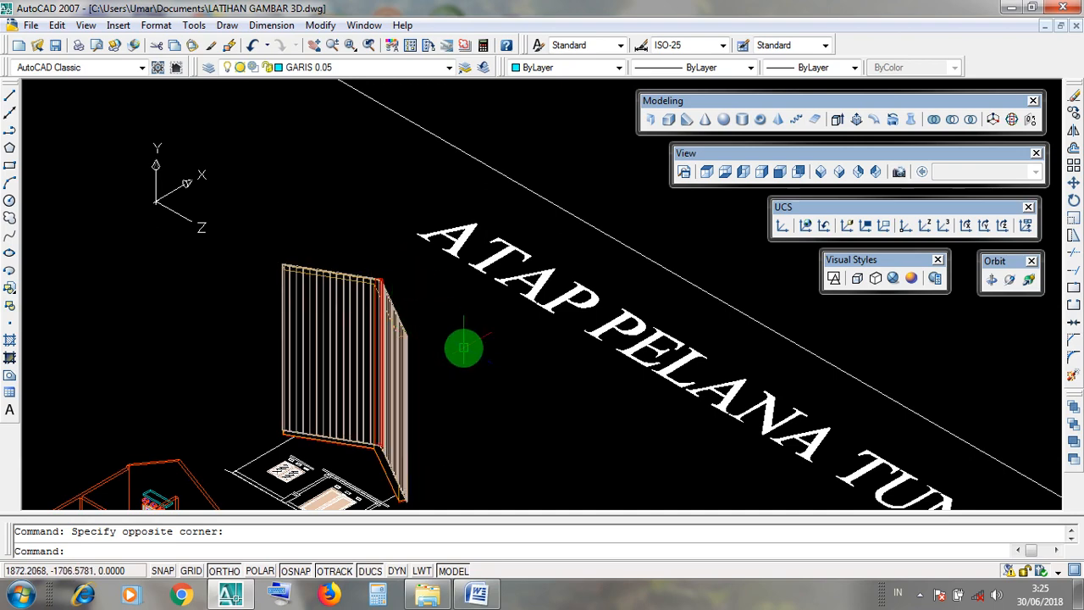
pyautogui.click(326, 28)
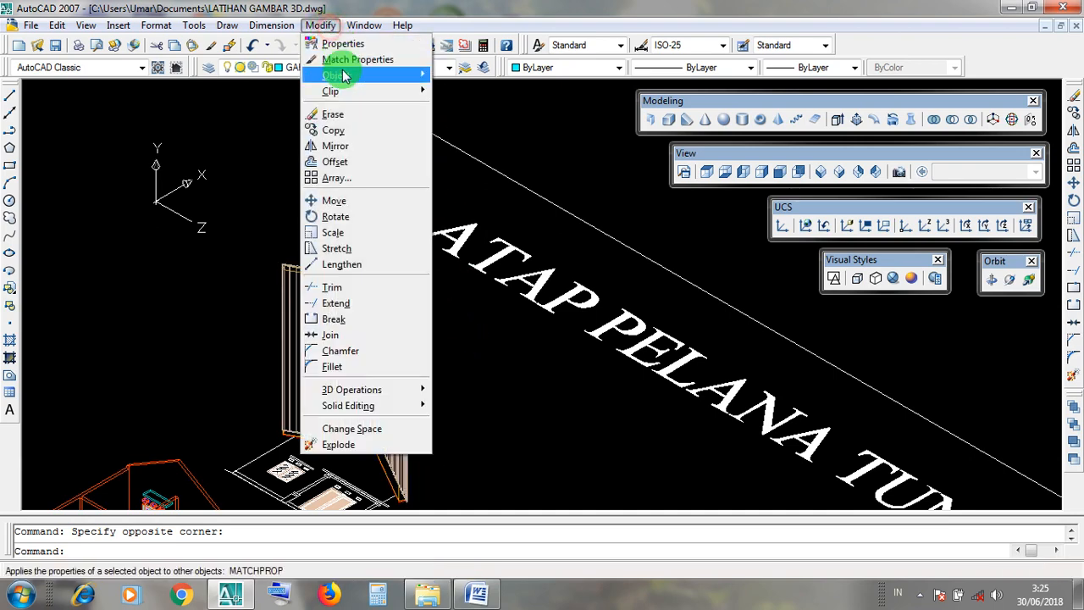
pyautogui.click(252, 179)
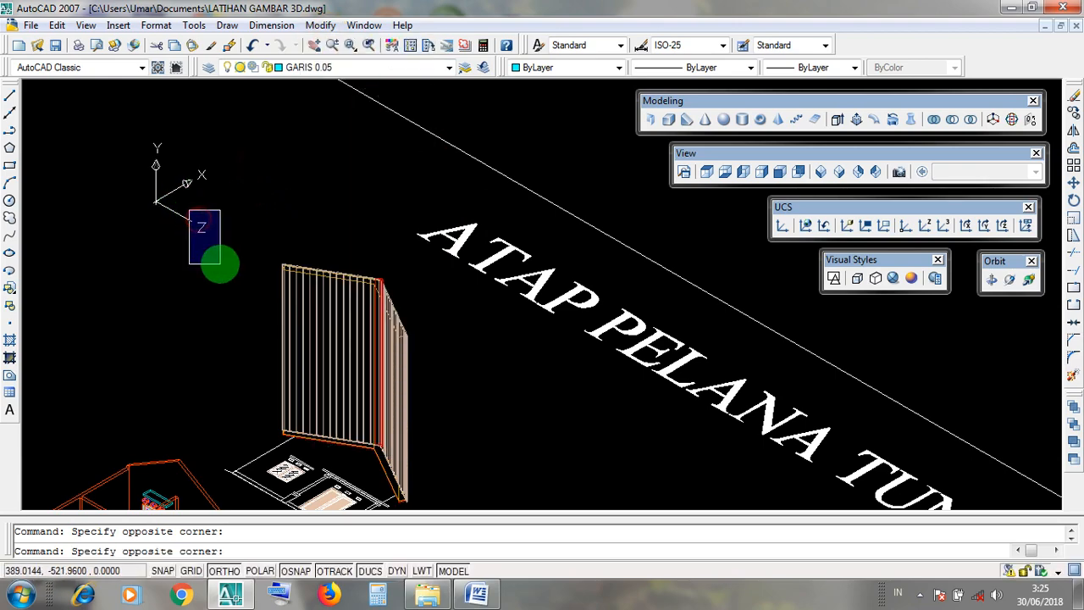
# Switch to Word and read the CARA 3 procedure in the ROTATE document, including the note on activating Ortho (F8).
pyautogui.click(1011, 8)
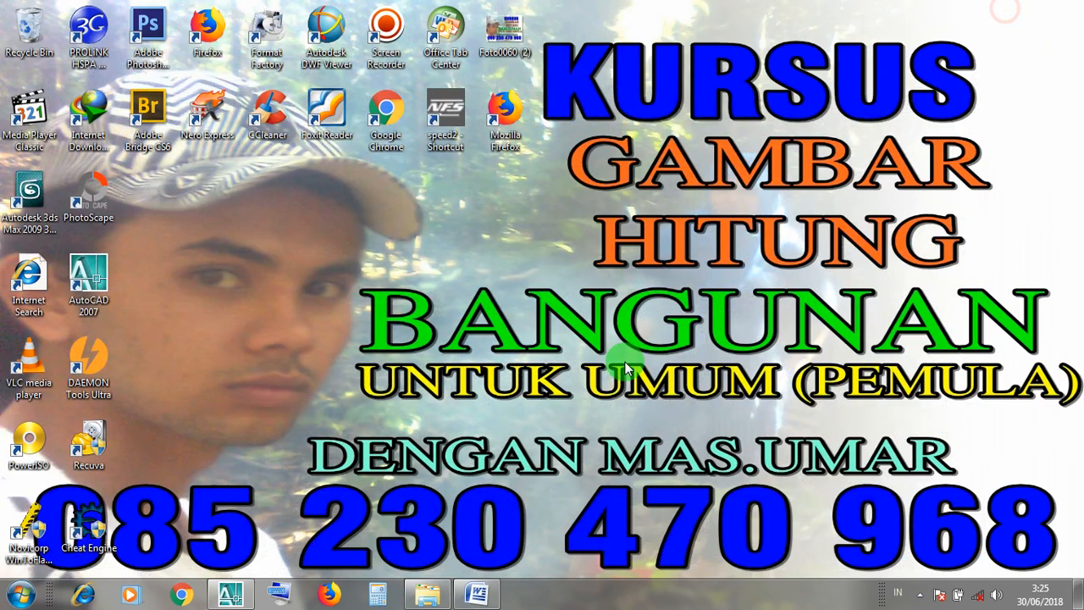
pyautogui.click(463, 602)
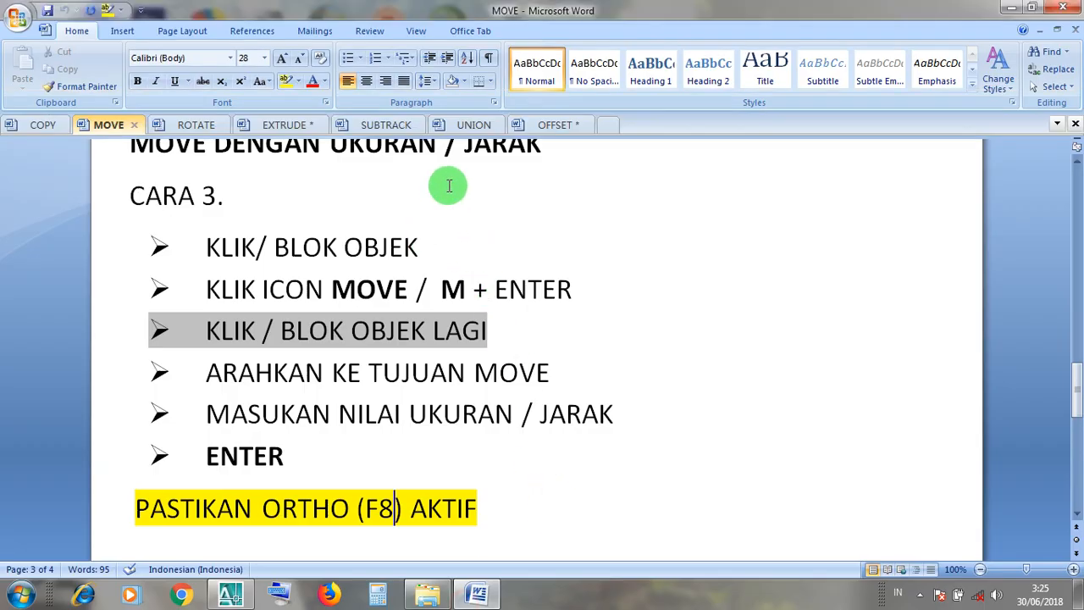
pyautogui.click(196, 127)
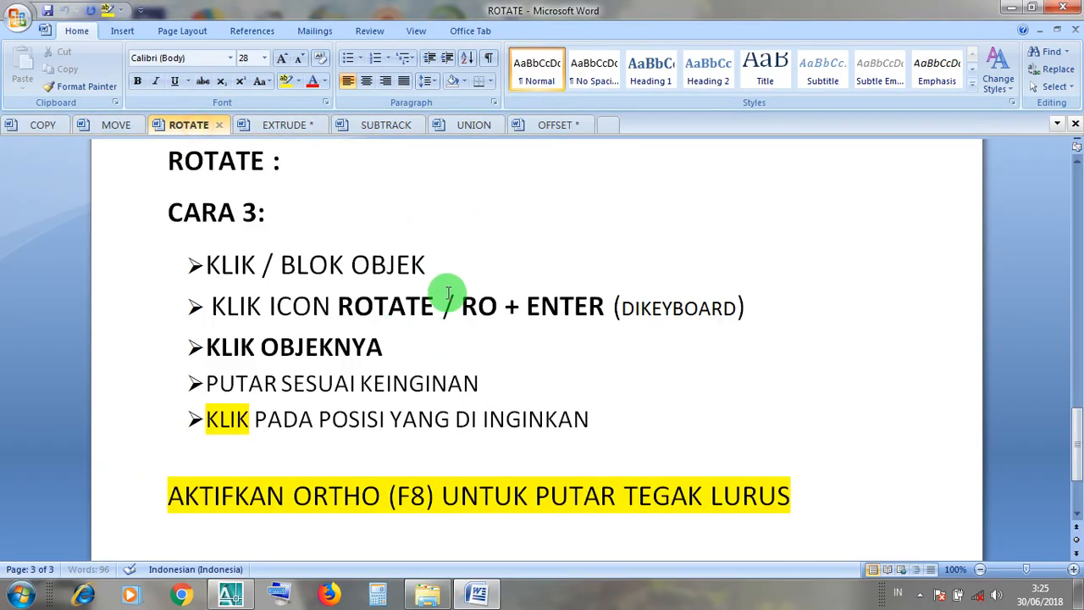
pyautogui.moveTo(420, 264); pyautogui.dragTo(227, 261)
pyautogui.click(337, 314)
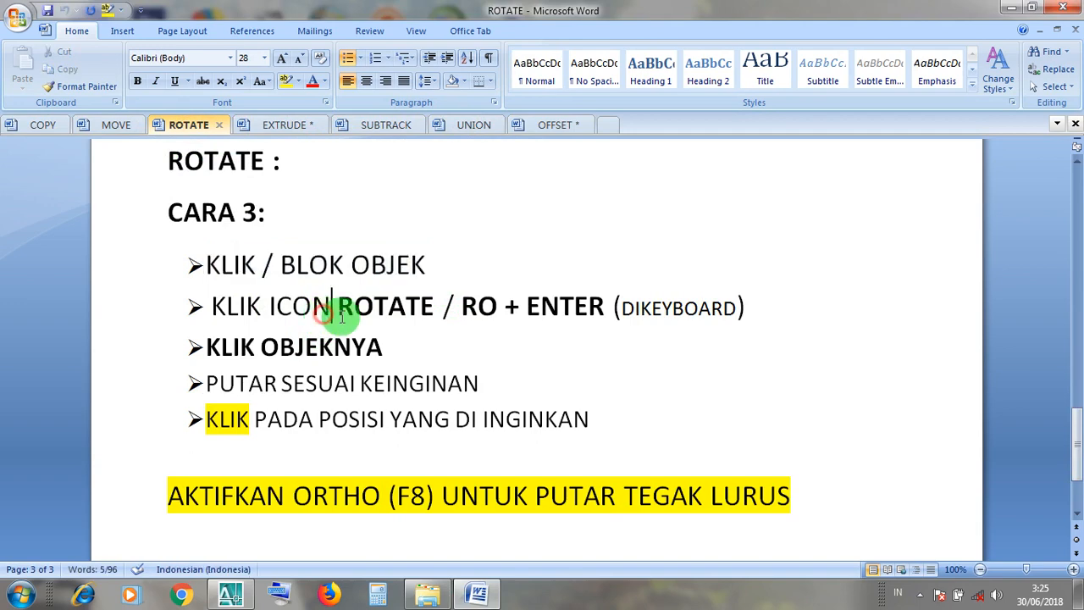
pyautogui.moveTo(440, 308); pyautogui.dragTo(222, 313)
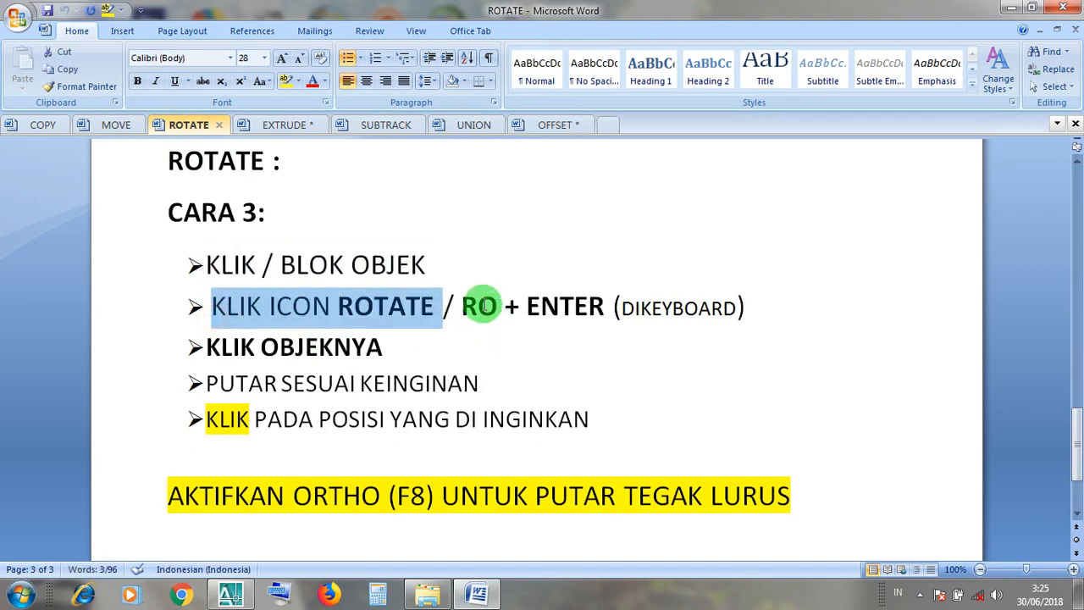
pyautogui.click(480, 306)
pyautogui.click(561, 307)
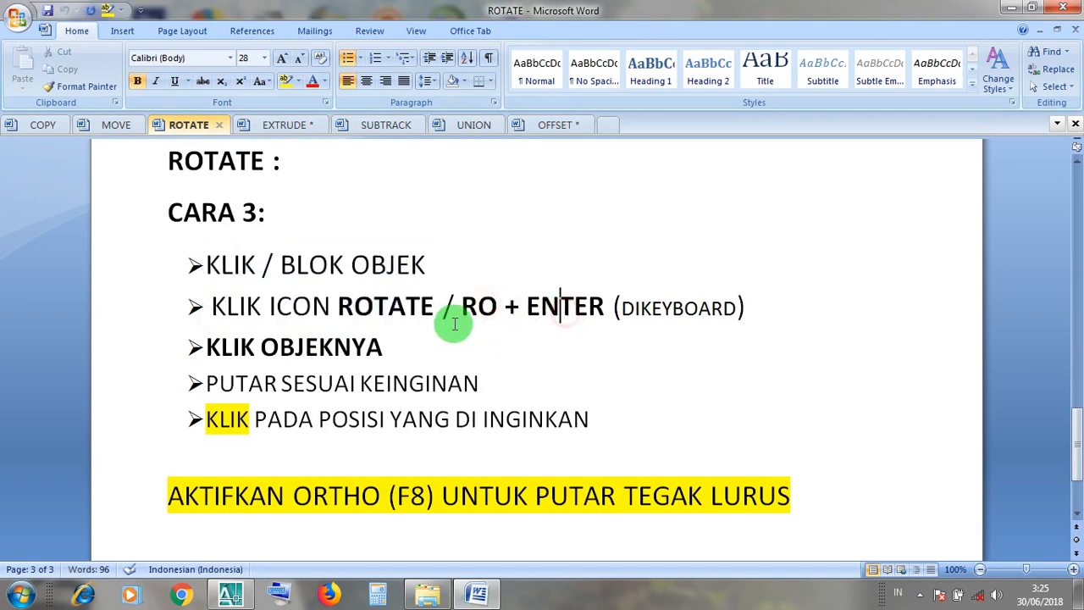
pyautogui.click(367, 349)
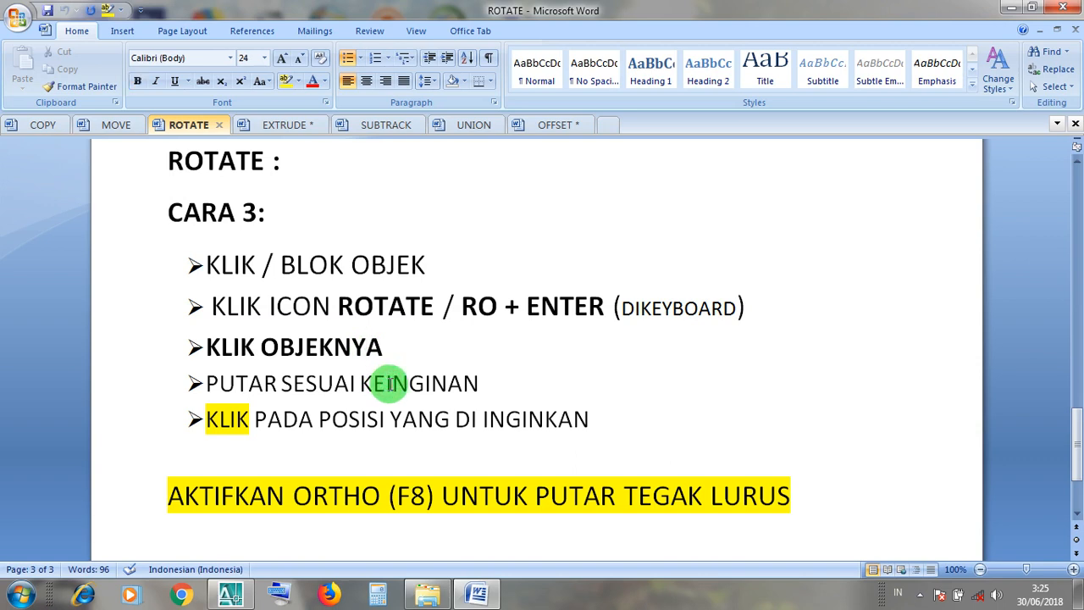
pyautogui.click(389, 384)
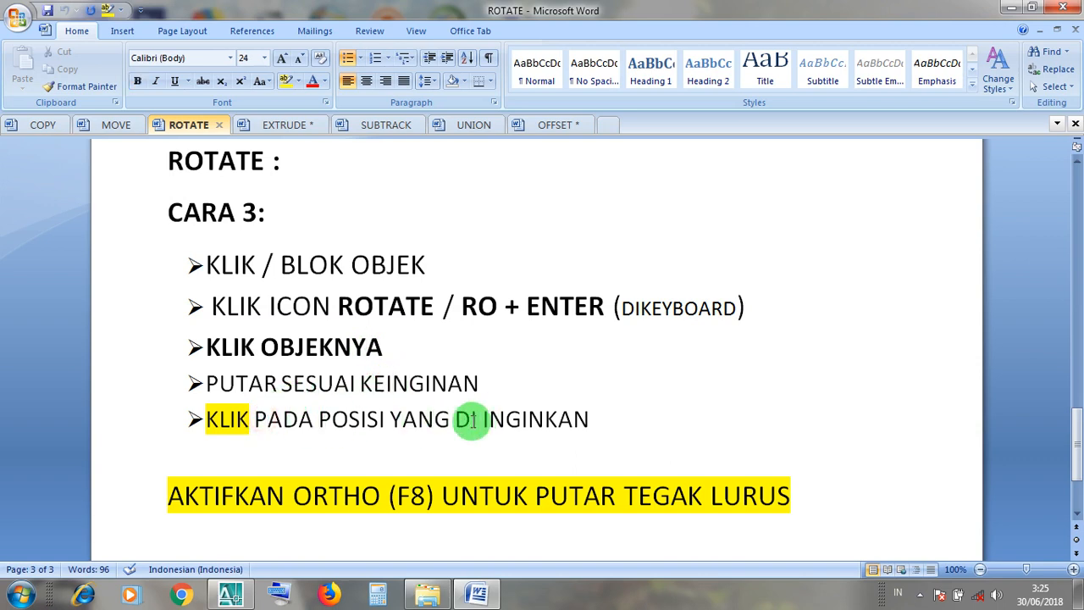
pyautogui.moveTo(373, 495); pyautogui.dragTo(177, 499)
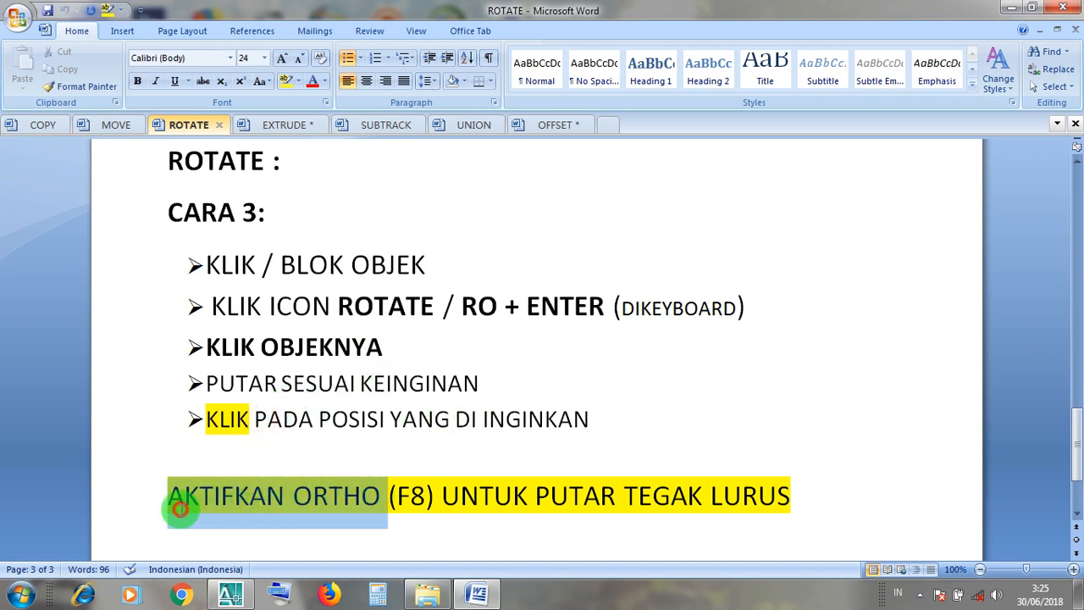
pyautogui.click(438, 500)
# Switch back to AutoCAD and make sure Ortho mode is on.
pyautogui.click(1011, 8)
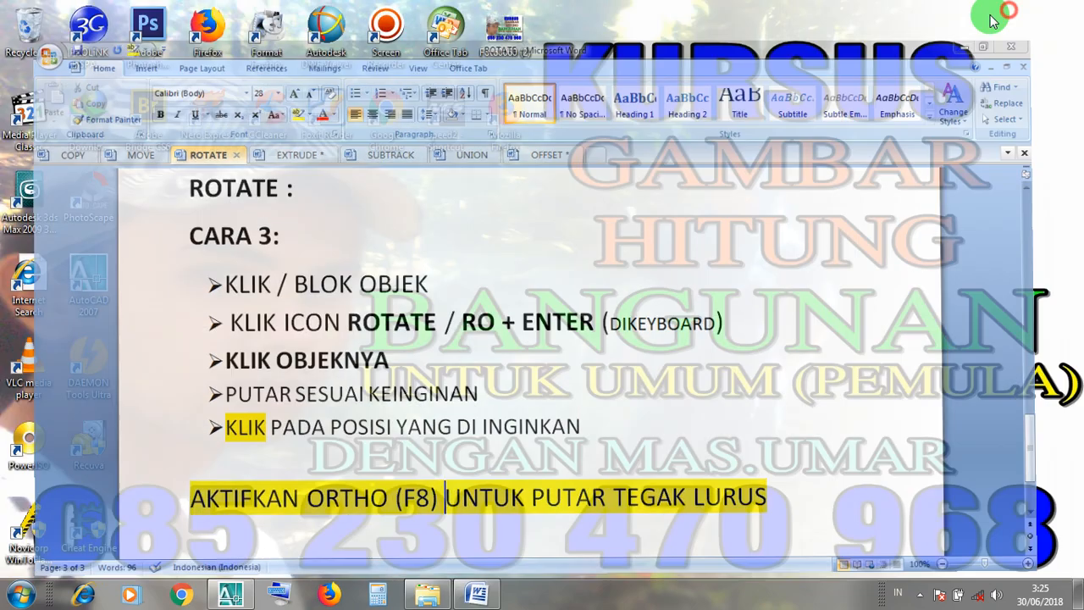
pyautogui.click(251, 598)
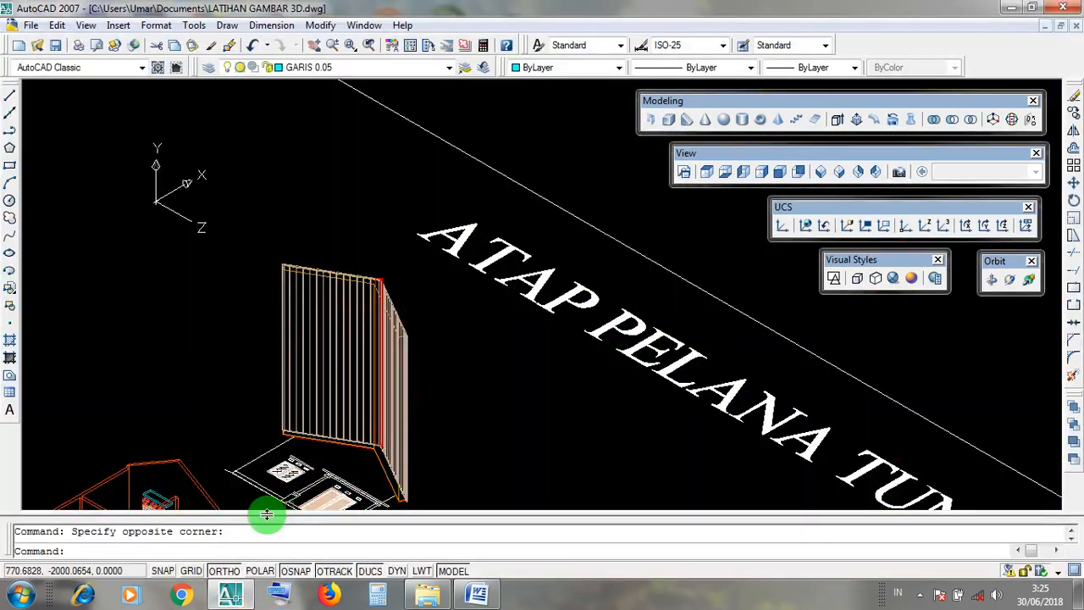
pyautogui.click(222, 572)
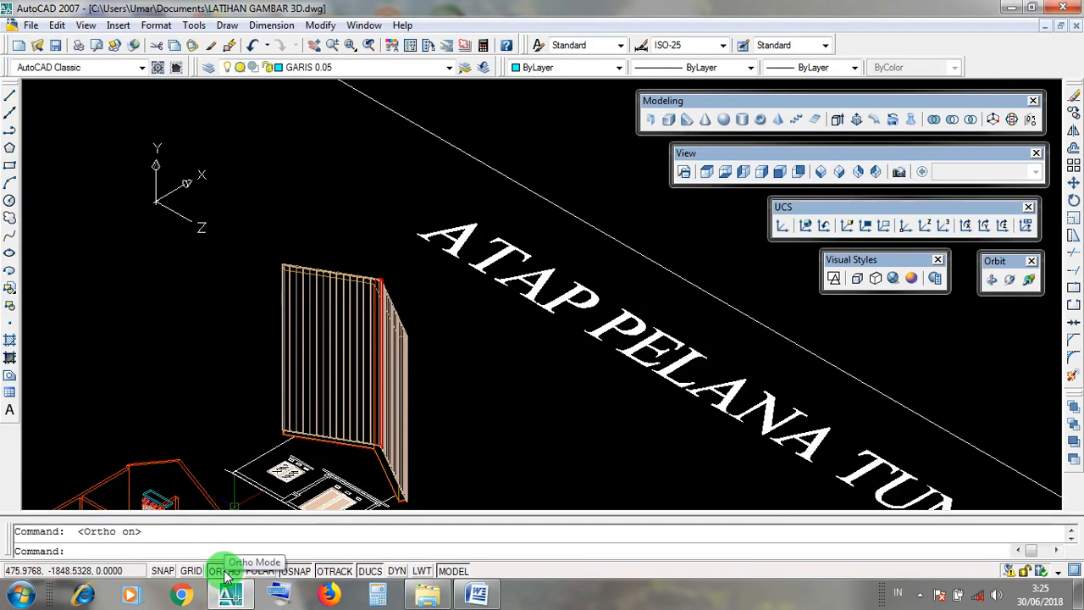
pyautogui.moveTo(484, 389); pyautogui.dragTo(499, 428, button='middle')
pyautogui.click(369, 329)
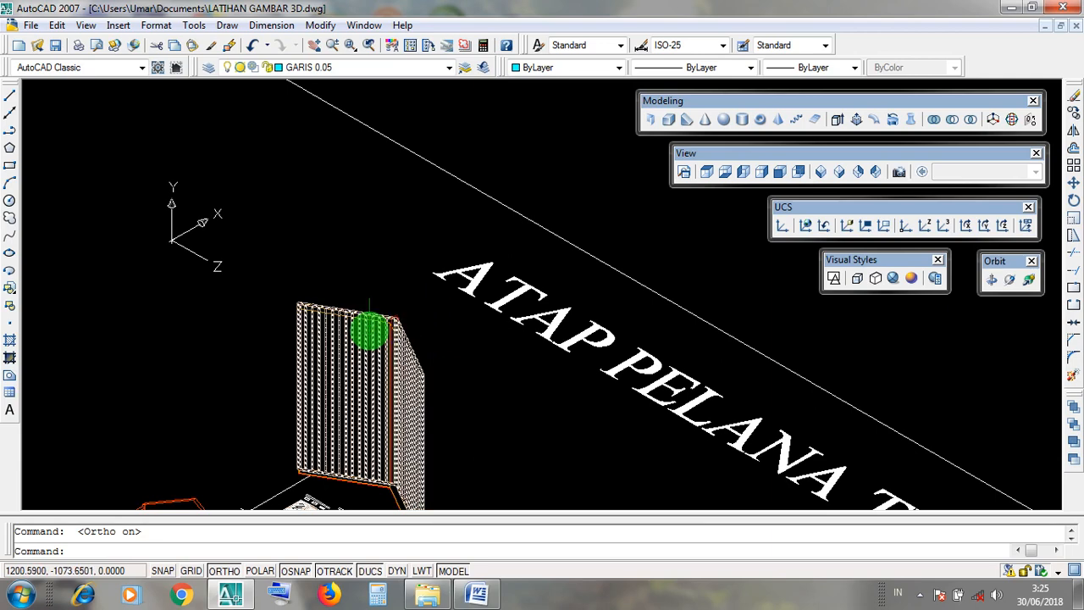
pyautogui.scroll(2, 370, 330)
pyautogui.scroll(-4, 501, 332)
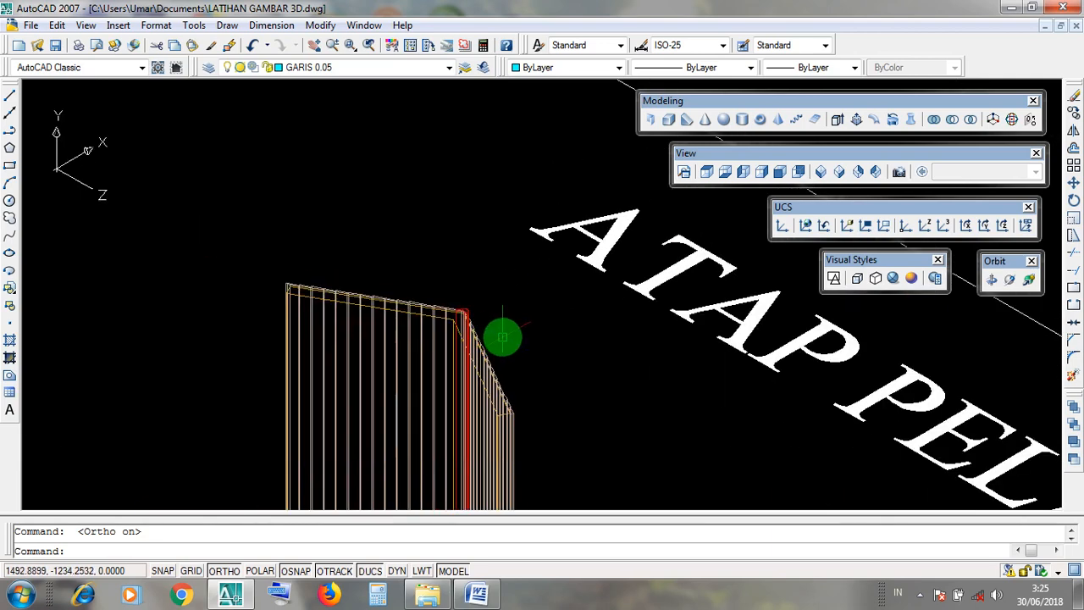
pyautogui.click(479, 339)
pyautogui.scroll(3, 480, 338)
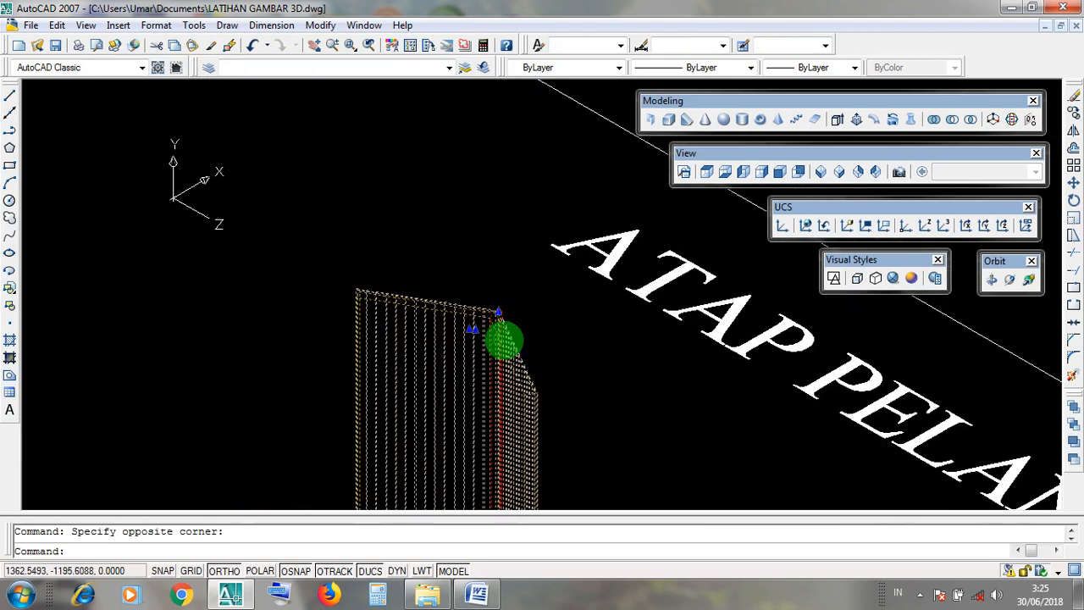
pyautogui.click(545, 335)
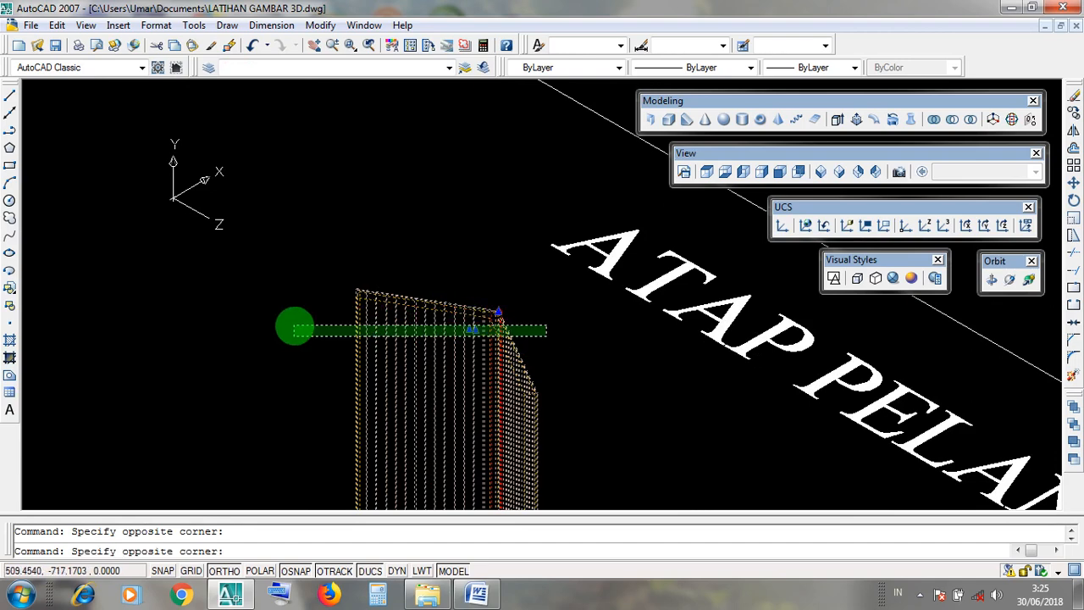
pyautogui.press('Escape')
# Rotate the upright roof's tiles, slab and ridge cap 90° in the current UCS about the slab's upper outer corner endpoint.
pyautogui.scroll(4, 487, 322)
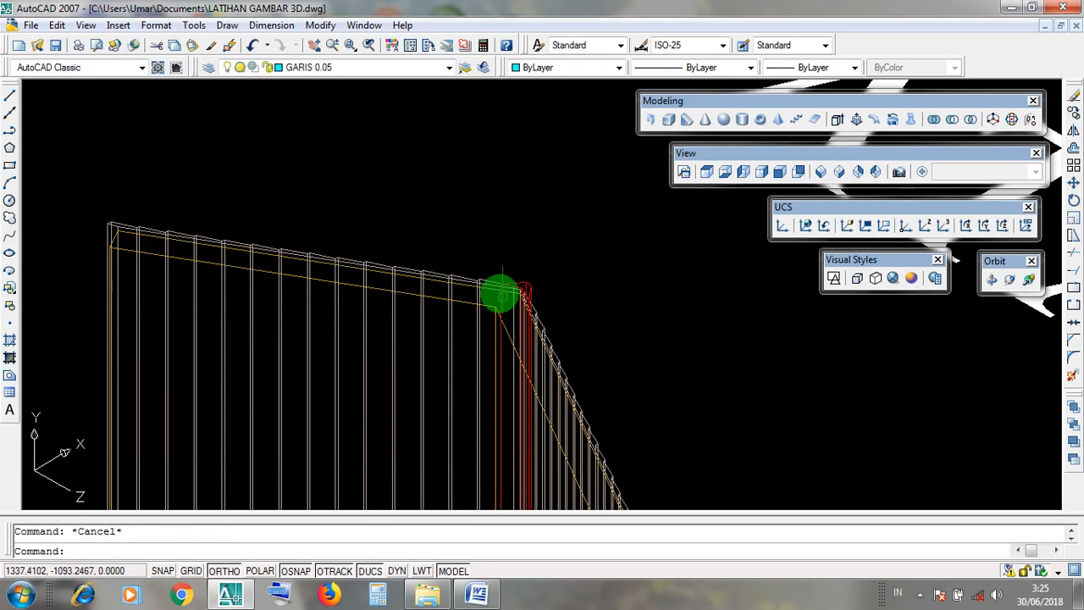
pyautogui.scroll(2, 500, 294)
pyautogui.click(483, 279)
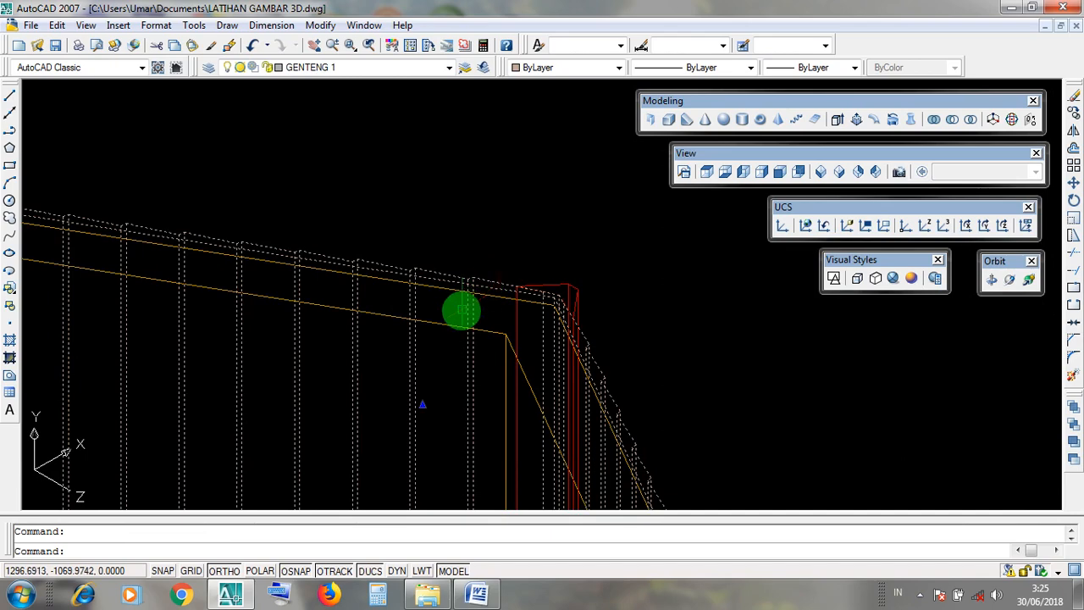
pyautogui.click(453, 322)
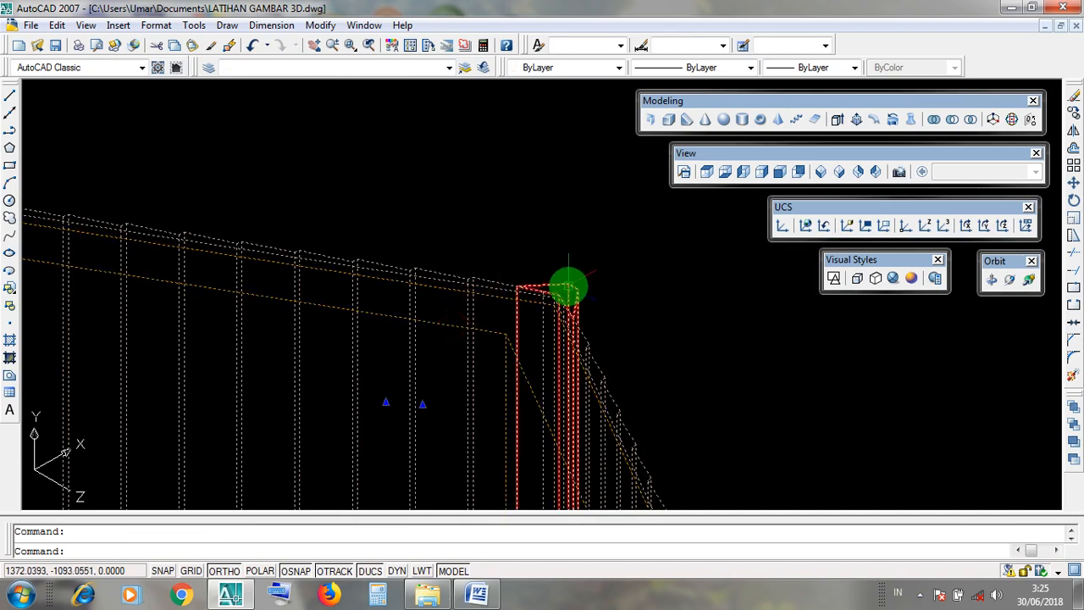
pyautogui.click(569, 288)
pyautogui.scroll(-3, 605, 307)
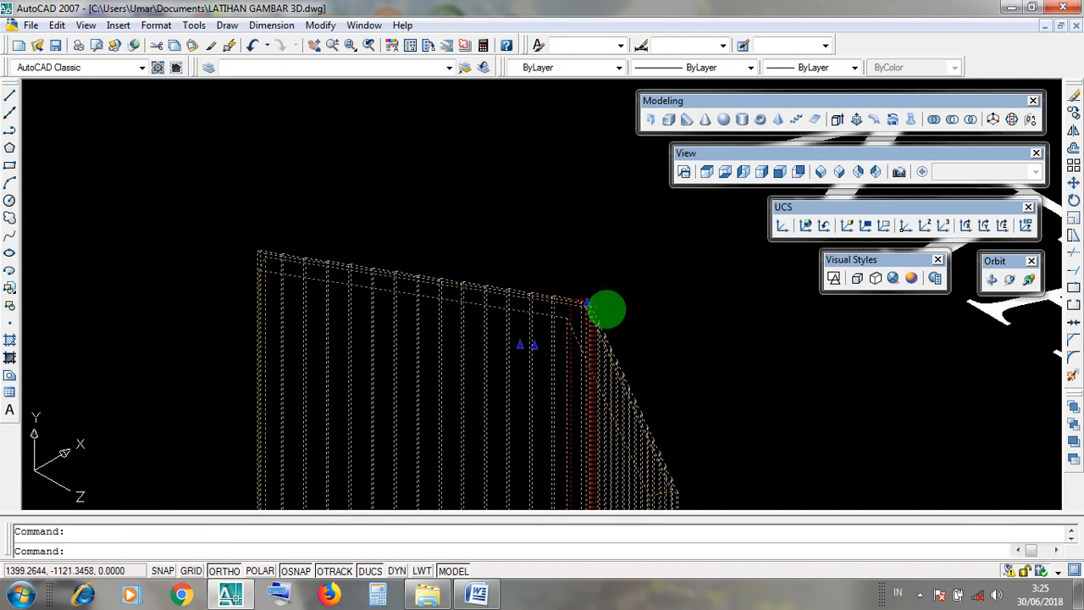
pyautogui.click(624, 329)
pyautogui.click(548, 292)
pyautogui.scroll(-3, 550, 296)
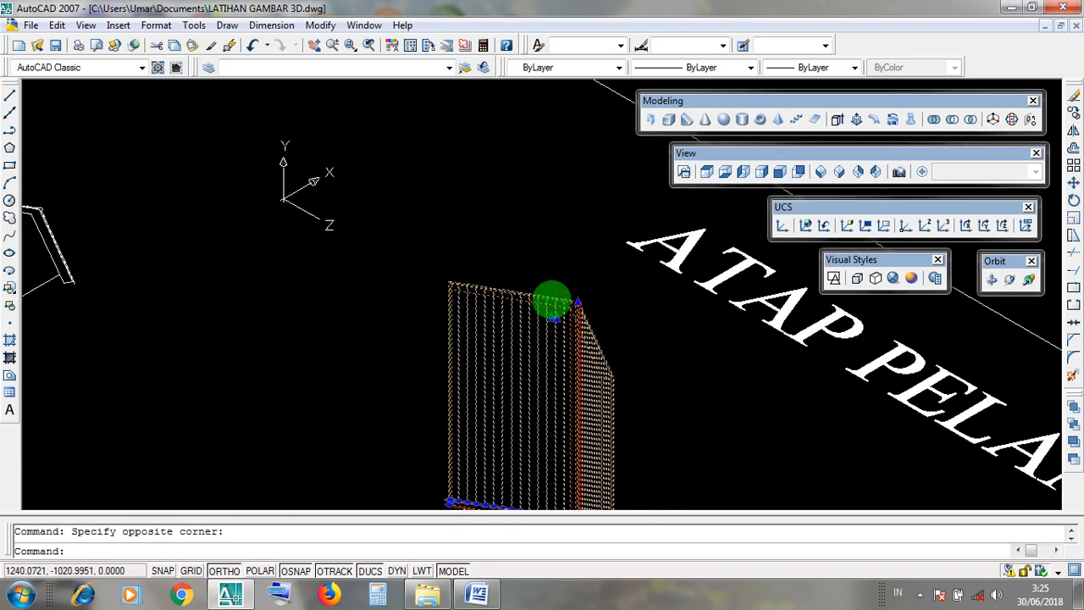
pyautogui.click(648, 386)
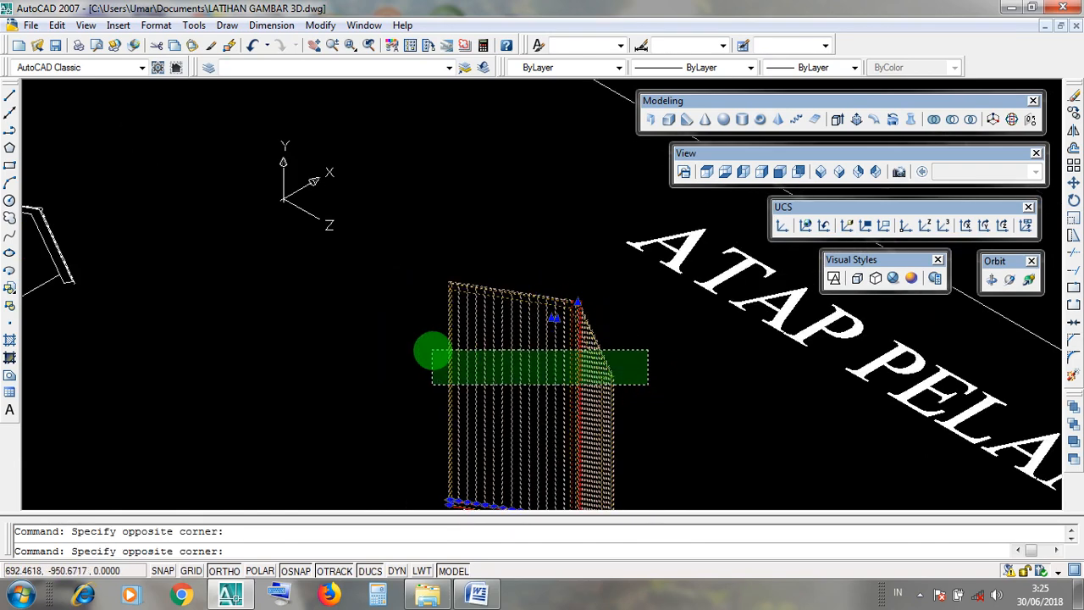
pyautogui.click(428, 350)
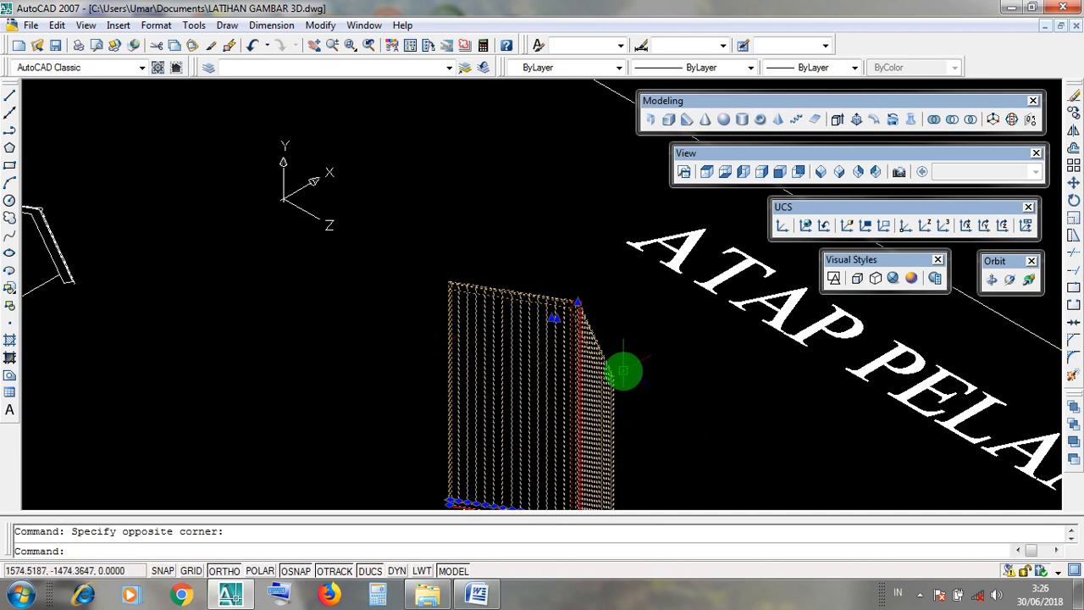
pyautogui.moveTo(623, 372); pyautogui.dragTo(591, 335, button='middle')
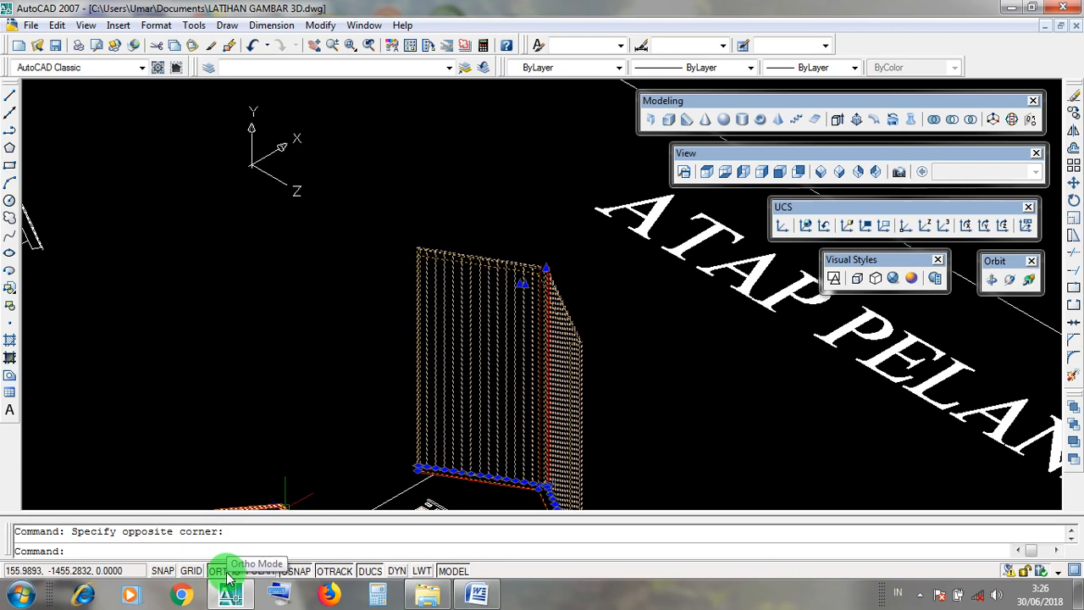
pyautogui.moveTo(634, 370); pyautogui.dragTo(649, 404, button='middle')
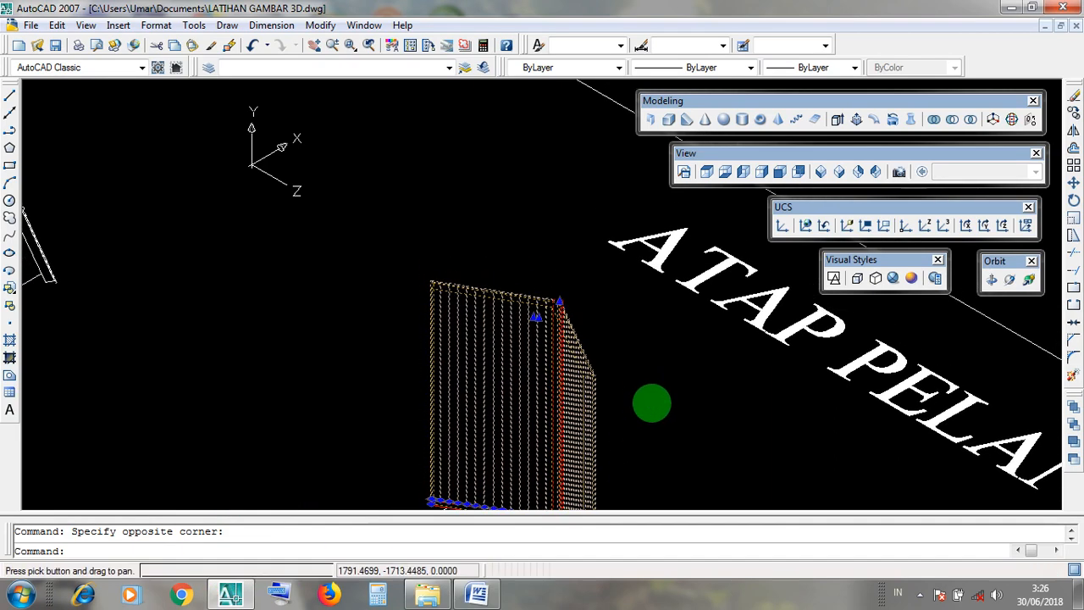
pyautogui.click(489, 345)
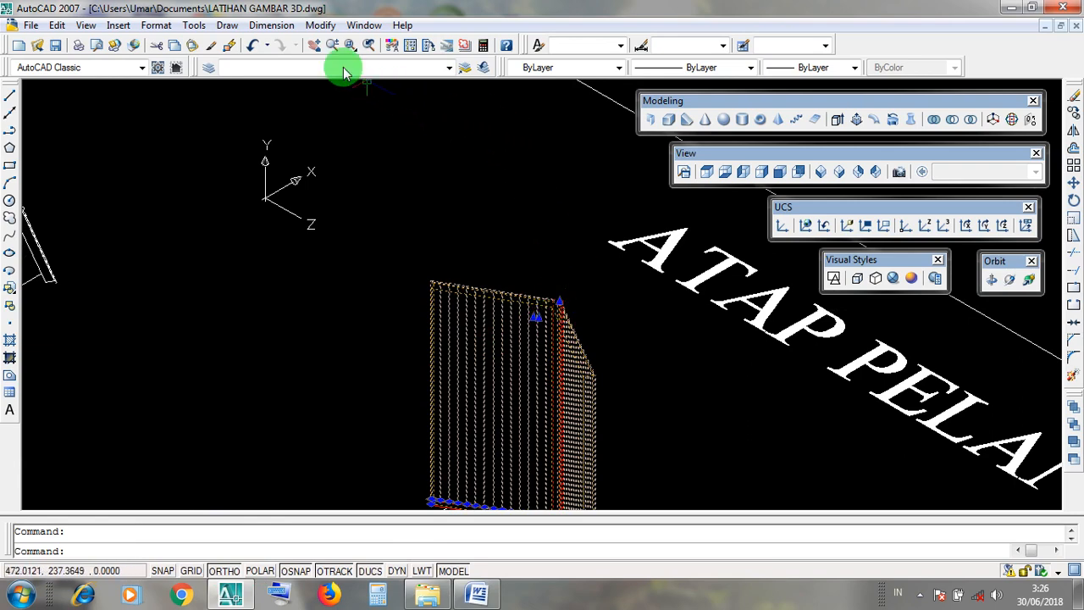
pyautogui.click(329, 28)
pyautogui.click(329, 28)
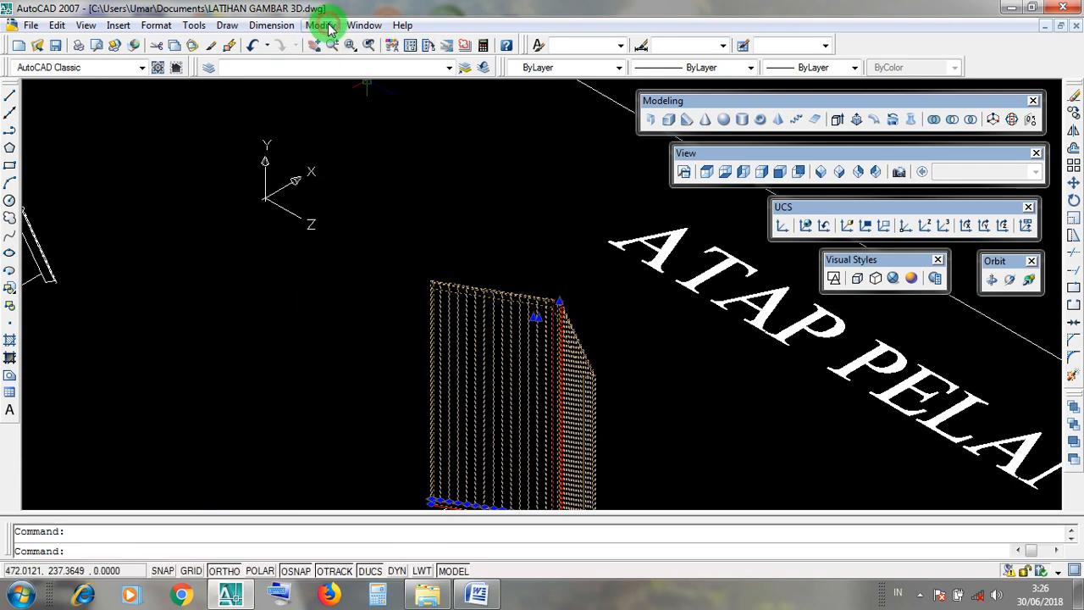
pyautogui.click(328, 28)
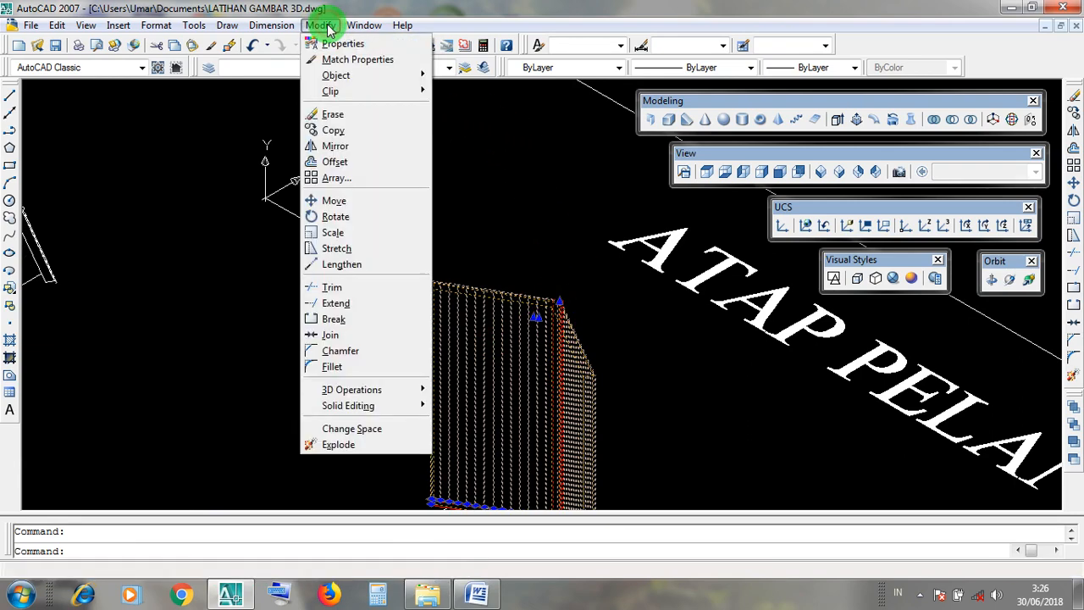
pyautogui.click(393, 219)
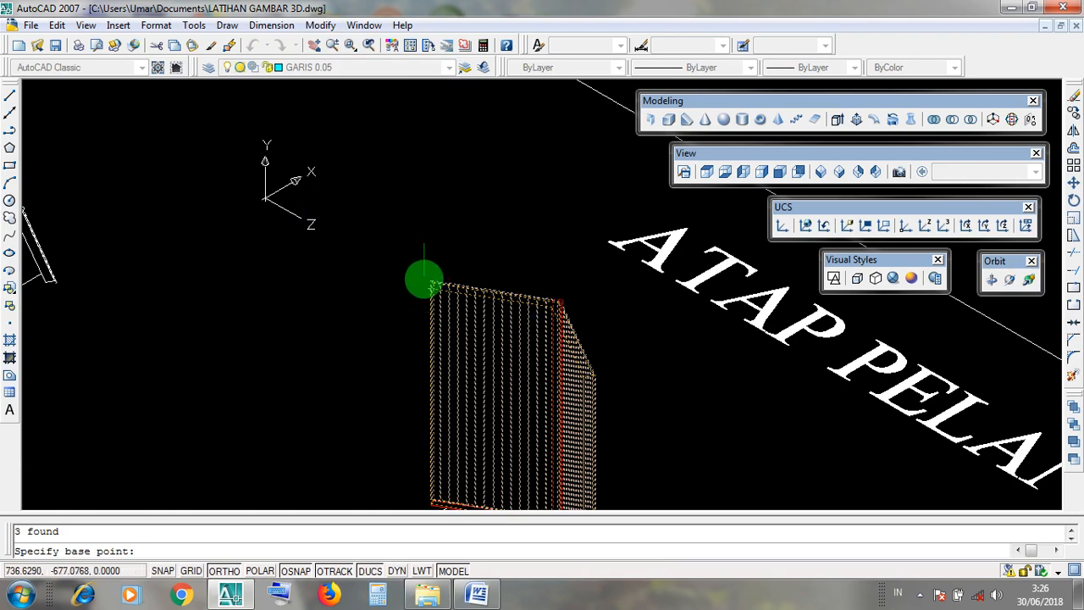
pyautogui.scroll(4, 430, 288)
pyautogui.scroll(-3, 434, 264)
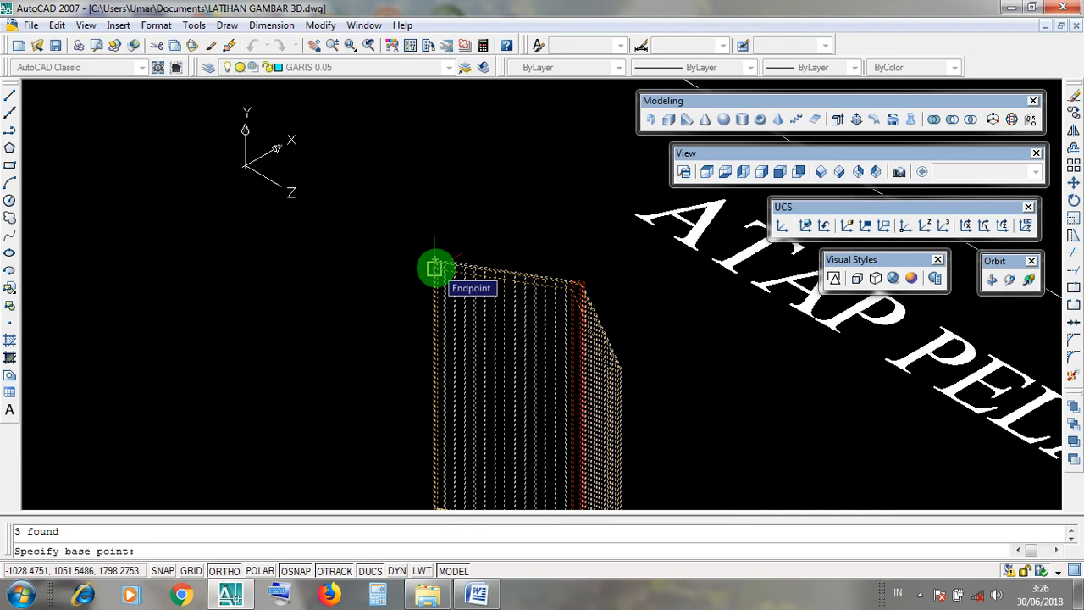
pyautogui.click(435, 268)
pyautogui.scroll(-5, 432, 151)
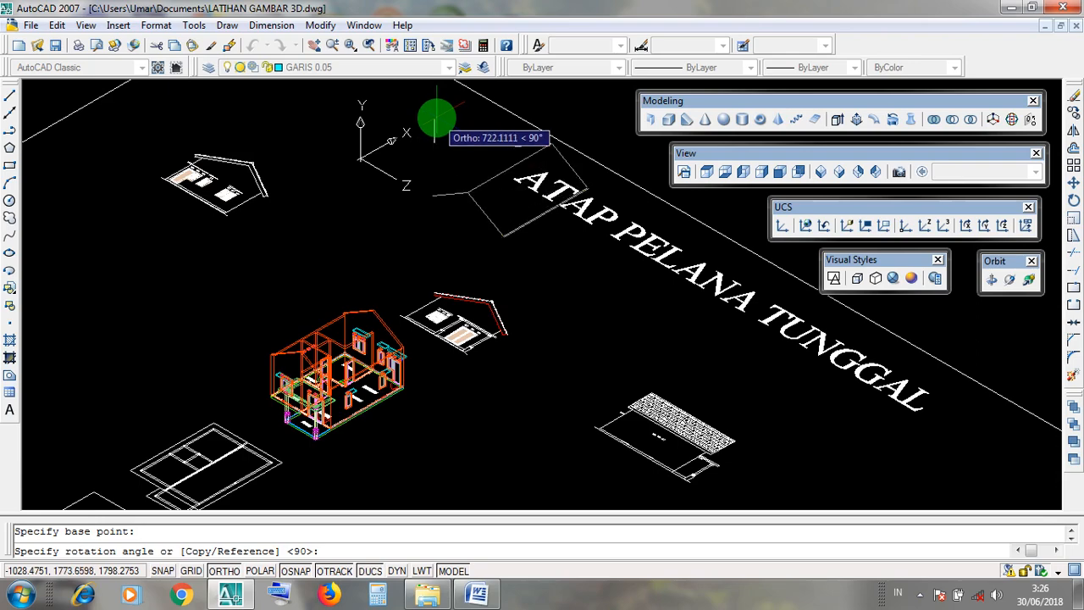
pyautogui.click(435, 119)
pyautogui.scroll(5, 483, 125)
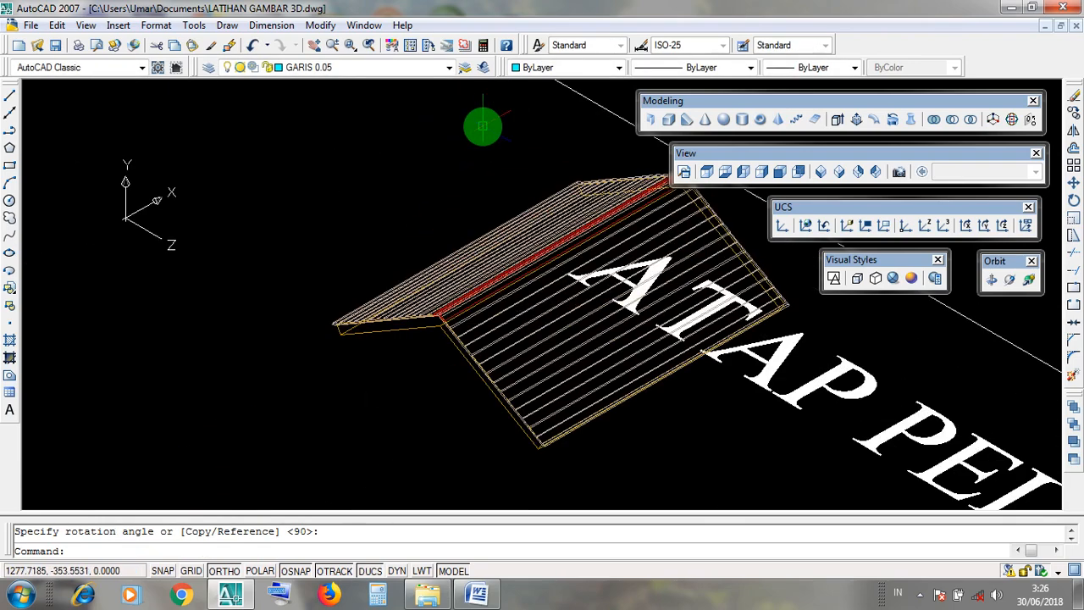
# Reset the coordinate system to the World UCS.
pyautogui.moveTo(505, 165); pyautogui.dragTo(386, 166, button='middle')
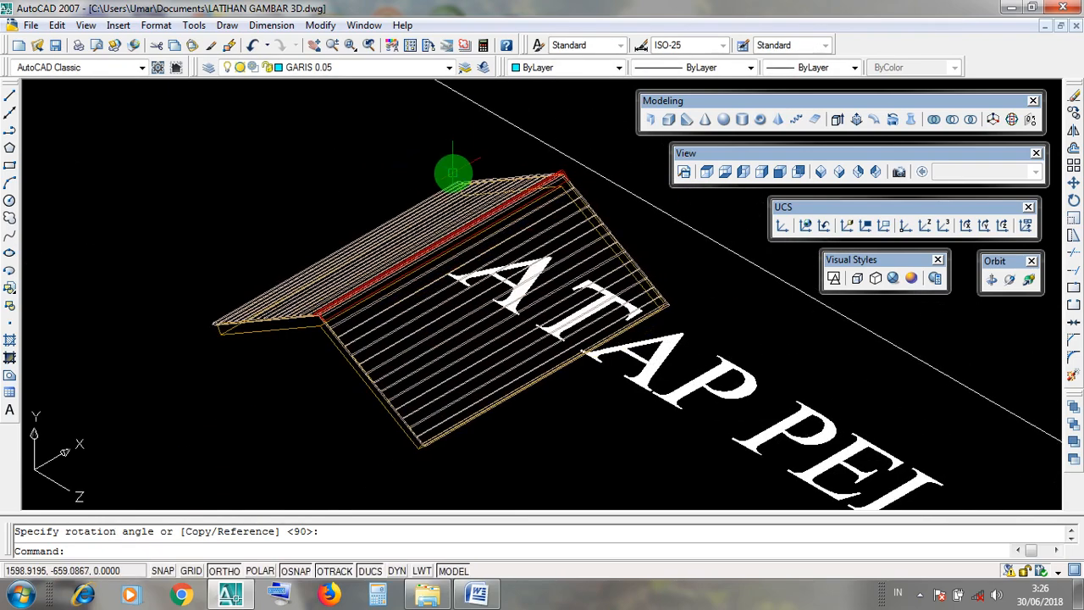
pyautogui.moveTo(784, 207); pyautogui.dragTo(439, 271)
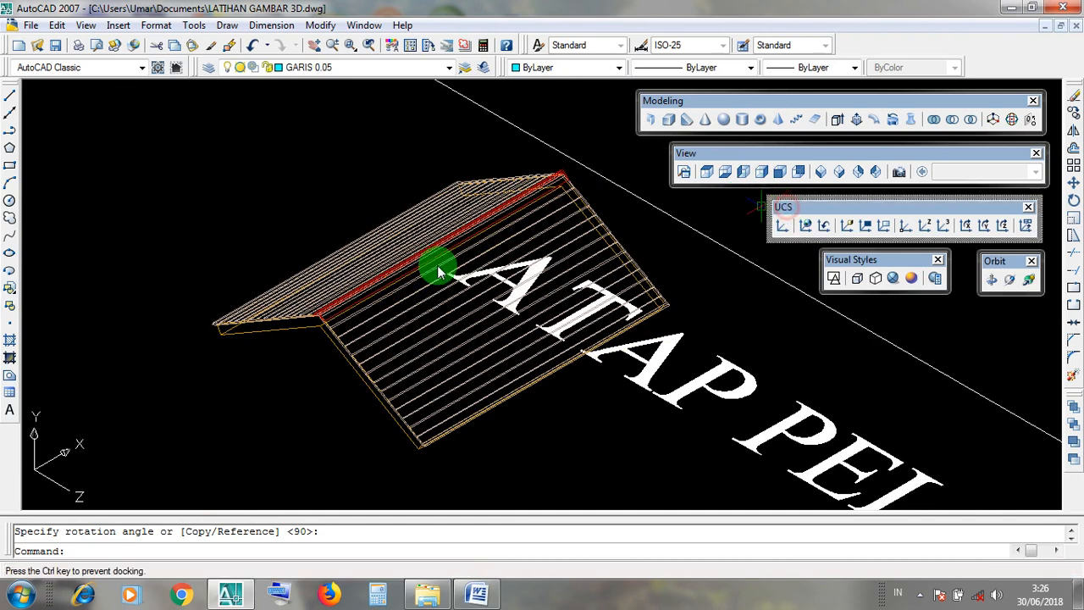
pyautogui.click(31, 398)
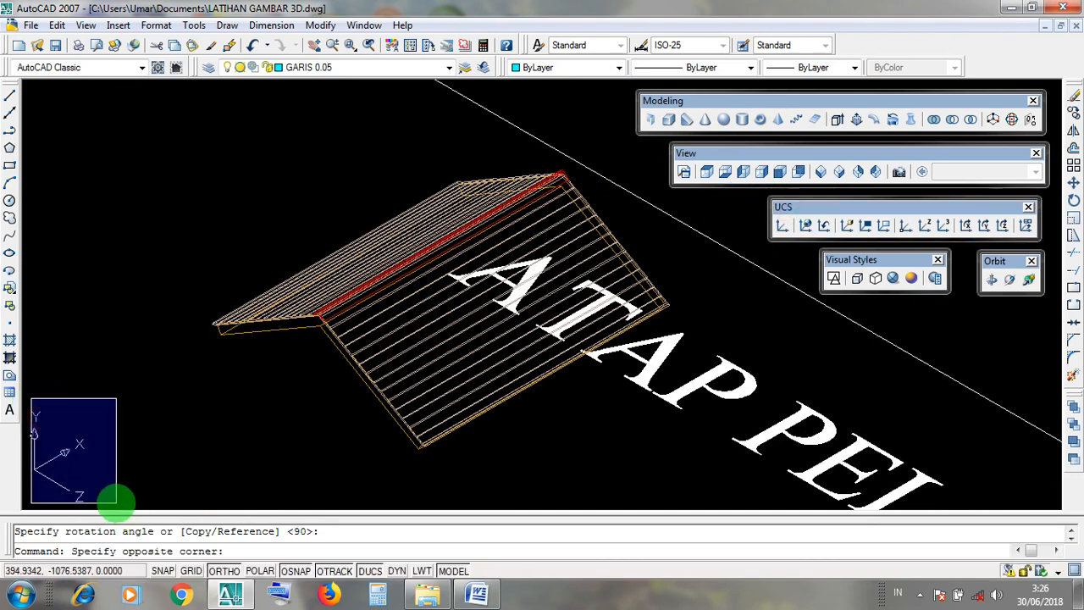
pyautogui.click(117, 501)
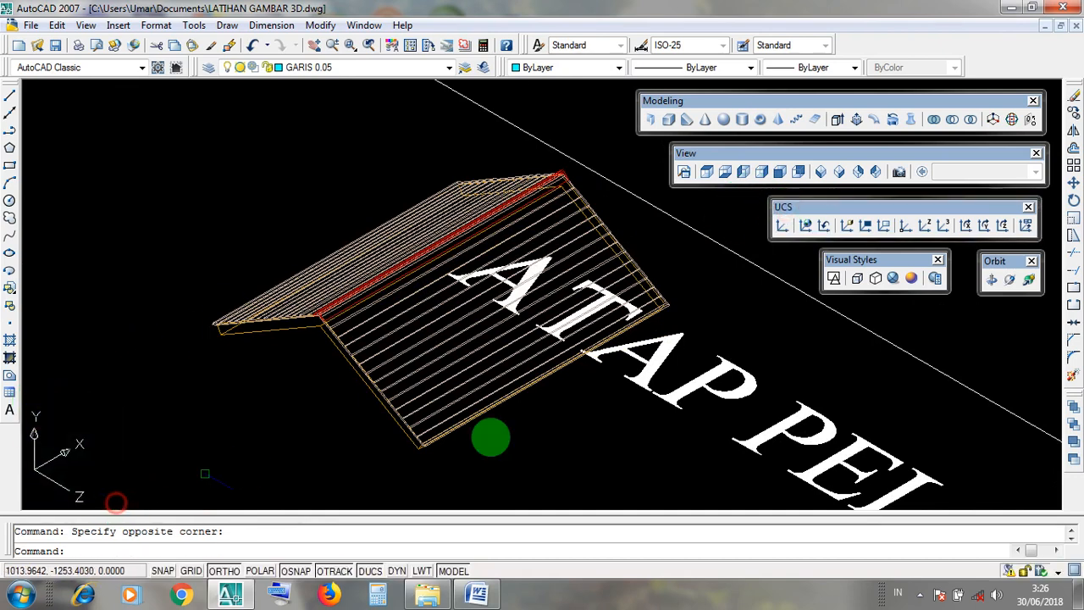
pyautogui.click(806, 225)
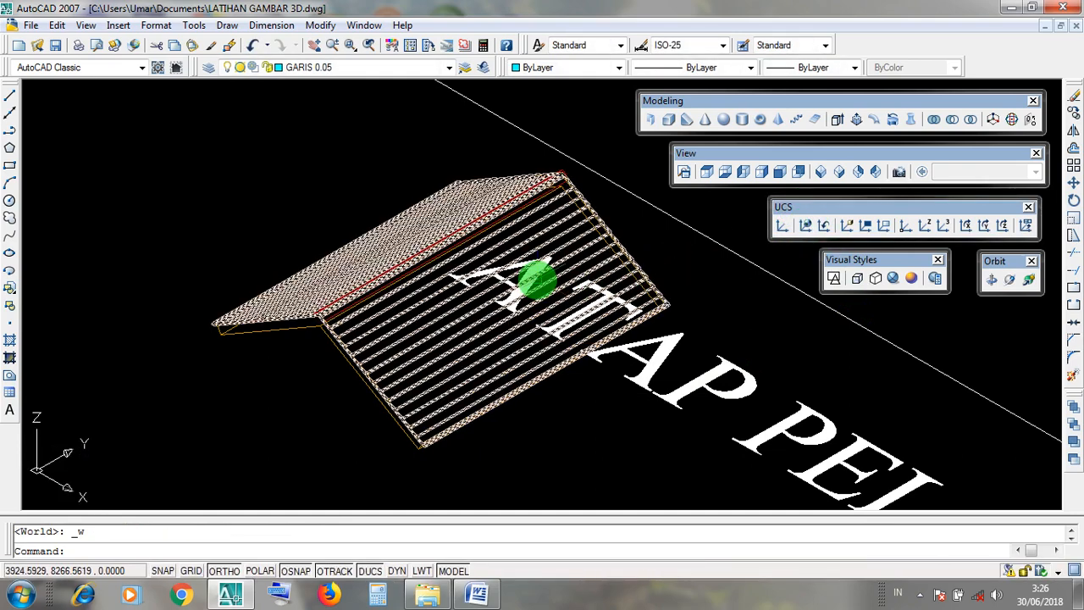
# Examine the rotated roof and the house model in the Realistic visual style.
pyautogui.scroll(-5, 535, 280)
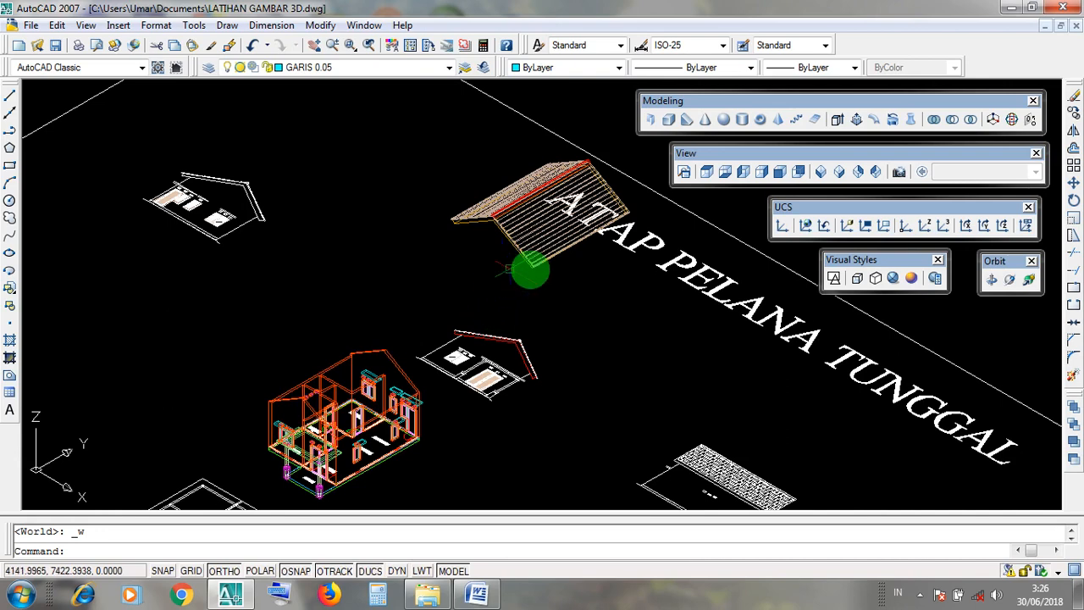
pyautogui.click(891, 279)
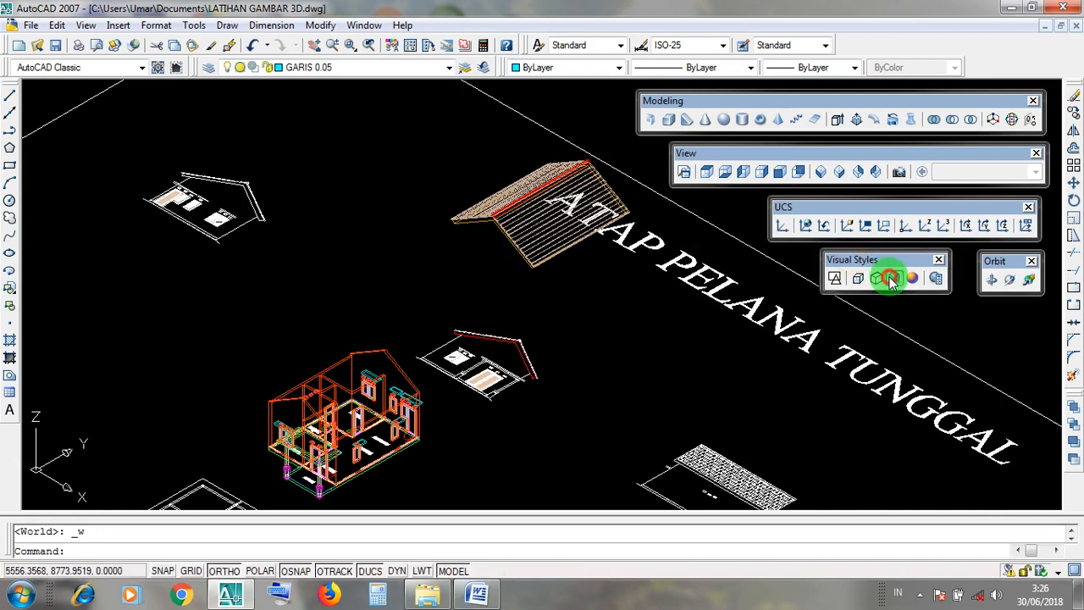
pyautogui.scroll(5, 440, 246)
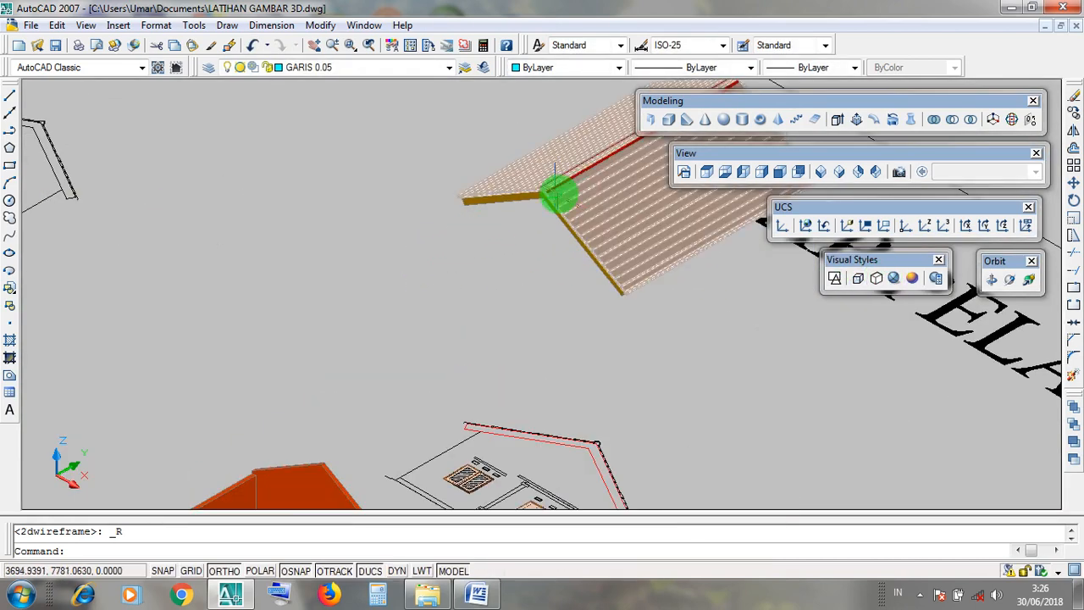
pyautogui.scroll(-5, 559, 194)
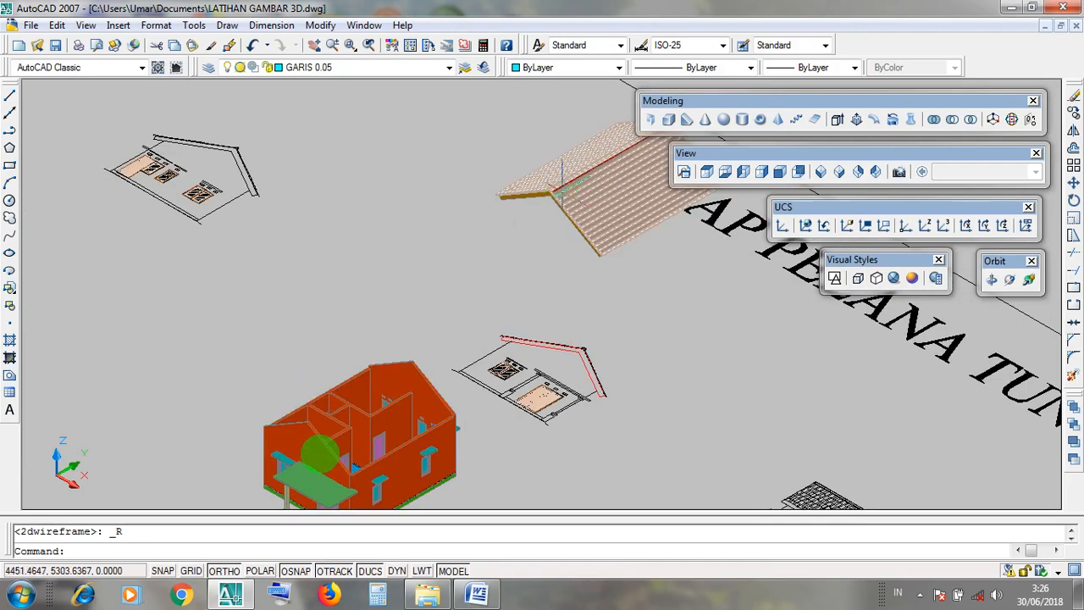
pyautogui.scroll(5, 318, 436)
pyautogui.scroll(-5, 586, 282)
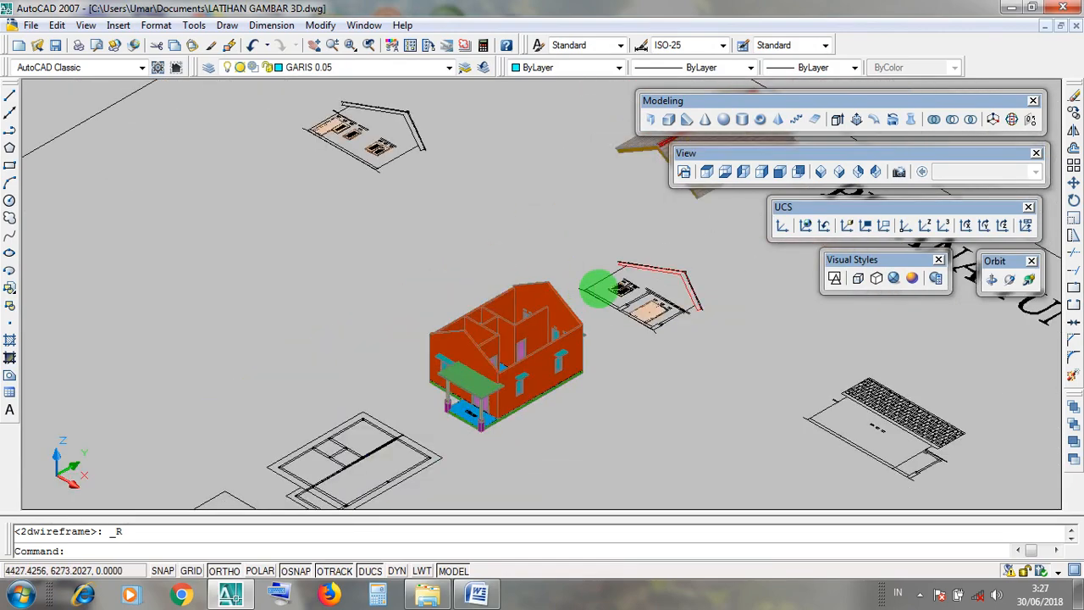
pyautogui.moveTo(731, 261); pyautogui.dragTo(590, 334, button='middle')
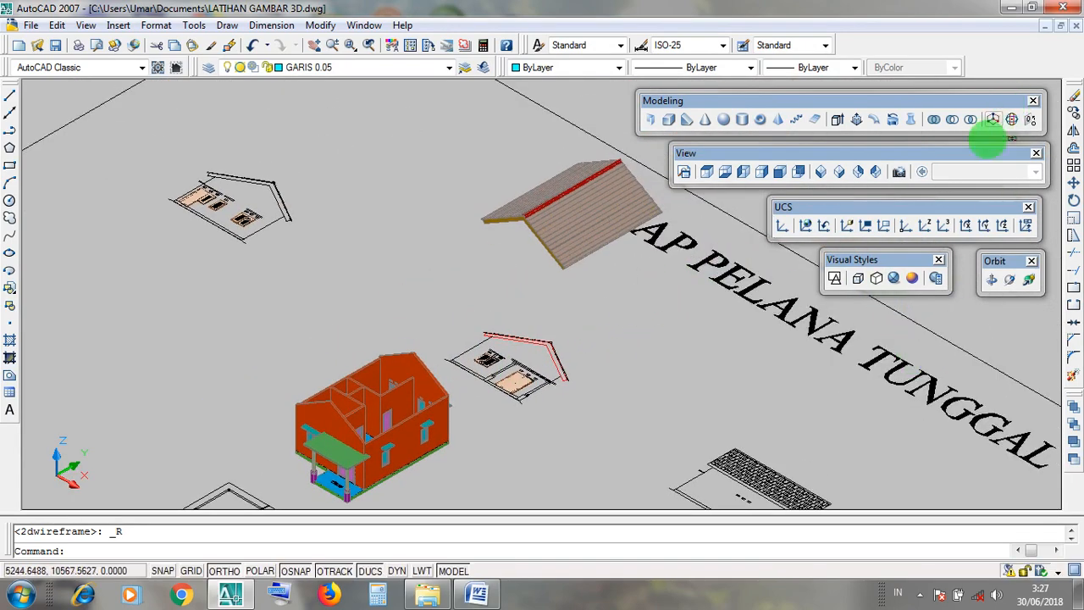
# Return the drawing to the 2D Wireframe visual style with the roof and house in view.
pyautogui.click(855, 259)
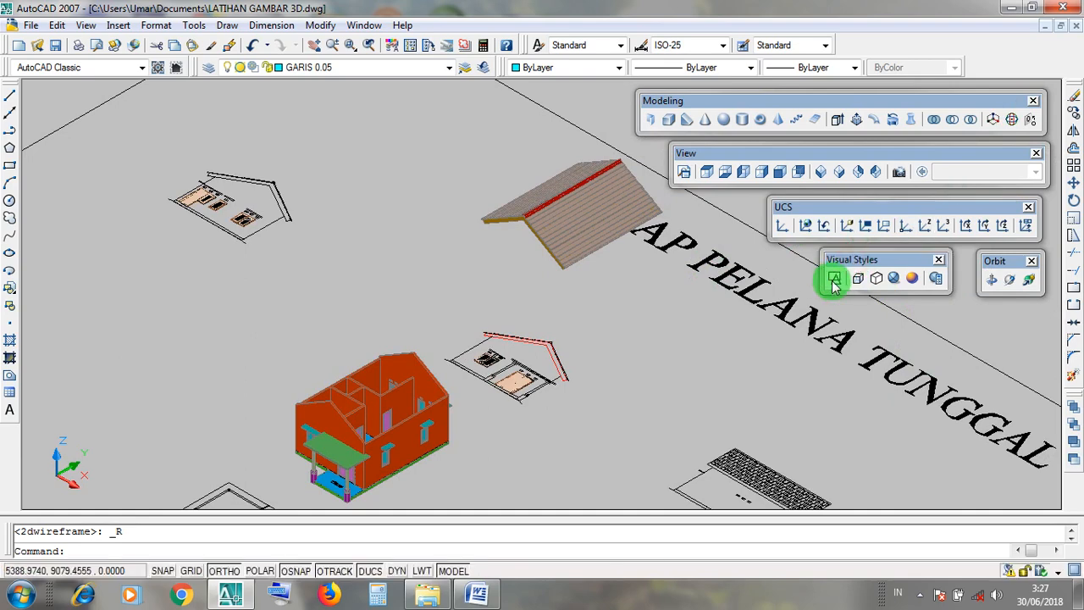
pyautogui.click(833, 280)
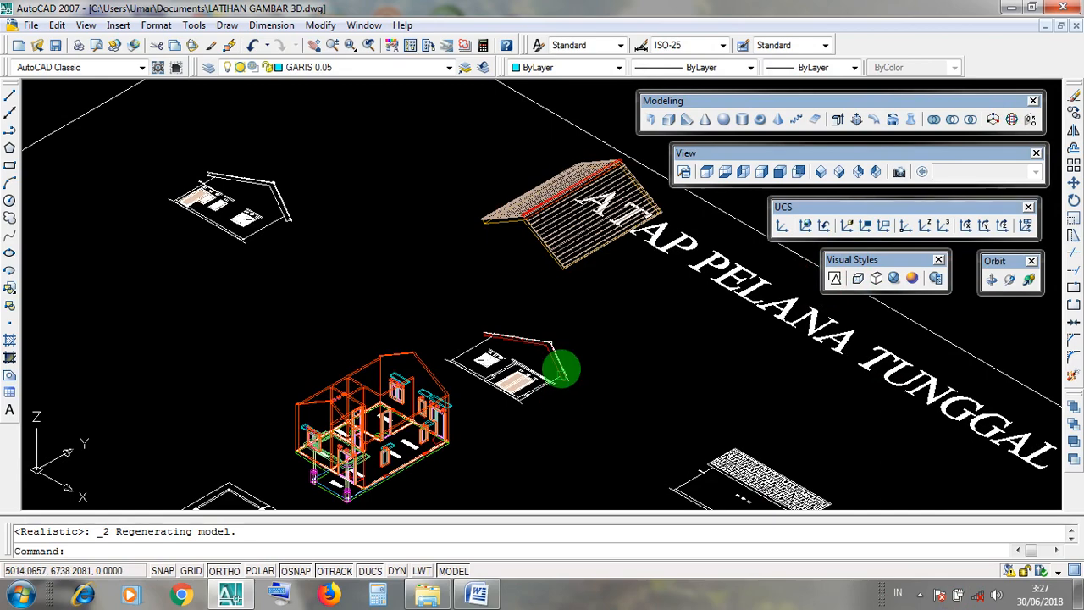
pyautogui.moveTo(565, 320); pyautogui.dragTo(510, 319, button='middle')
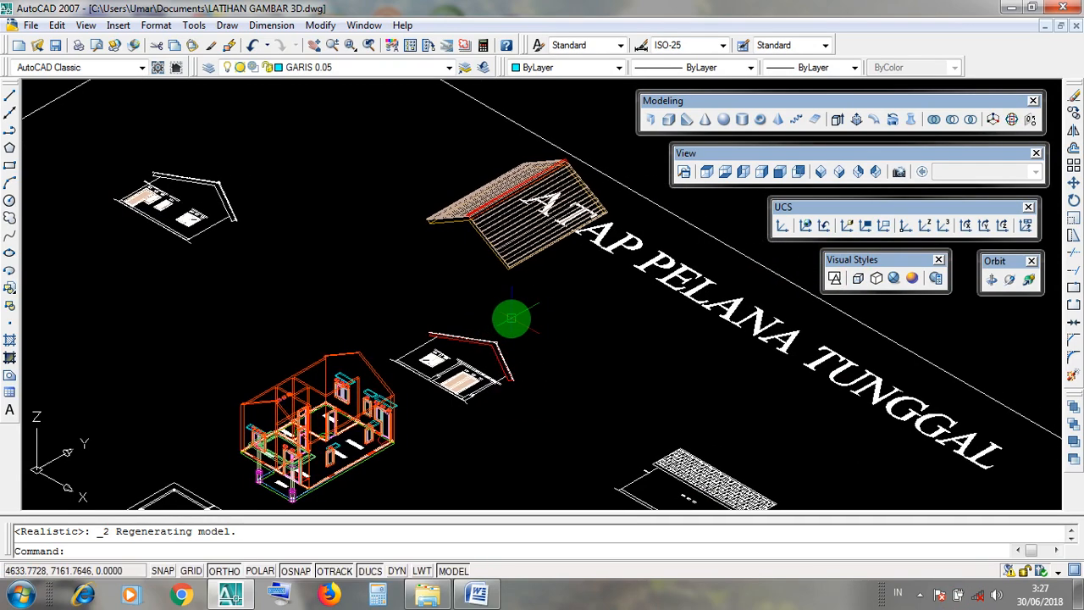
pyautogui.moveTo(466, 366)
pyautogui.mouseDown(button='middle')
pyautogui.moveTo(496, 333)
pyautogui.moveTo(501, 284)
pyautogui.moveTo(512, 305)
pyautogui.mouseUp(button='middle')
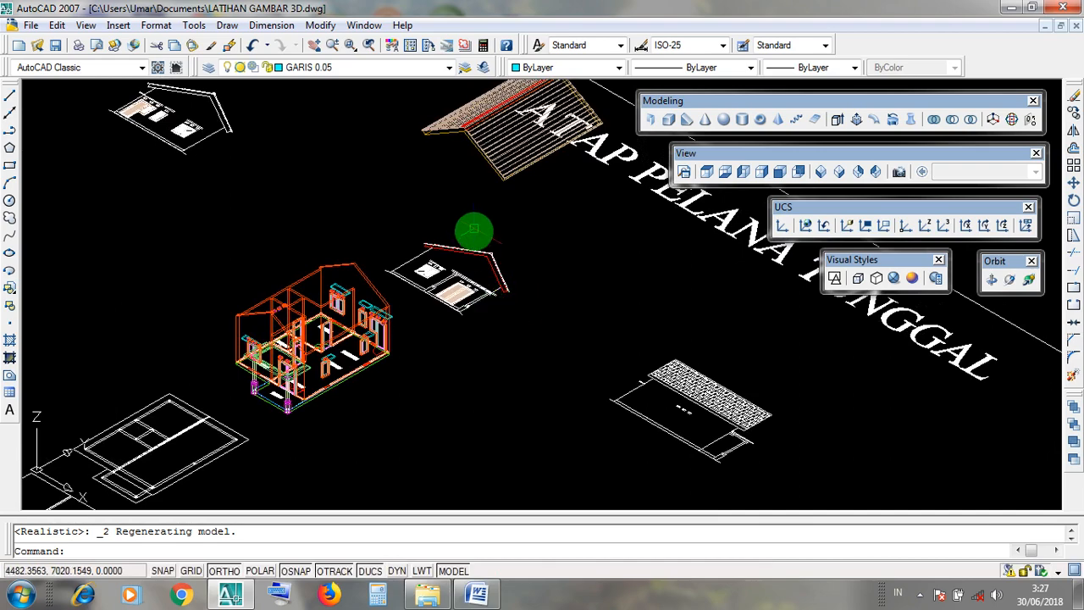
# Examine the rotated roof's gable end up close, including its tiles, slab and ridge cap, and its placement relative to the house model.
pyautogui.scroll(2, 471, 241)
pyautogui.click(468, 249)
pyautogui.scroll(2, 449, 218)
pyautogui.click(452, 223)
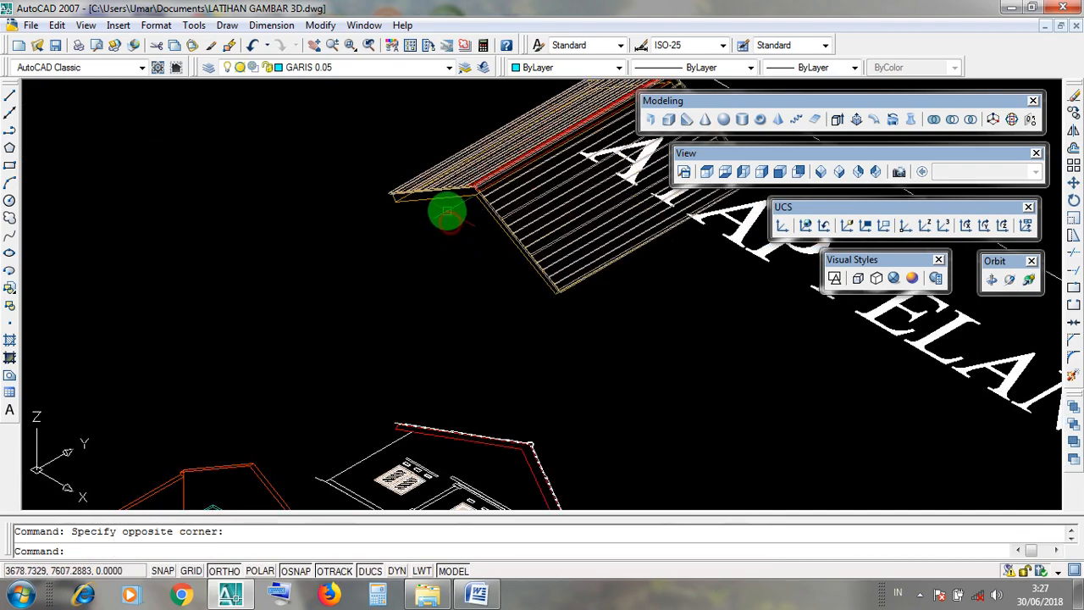
pyautogui.click(440, 203)
pyautogui.scroll(4, 415, 182)
pyautogui.press('Escape')
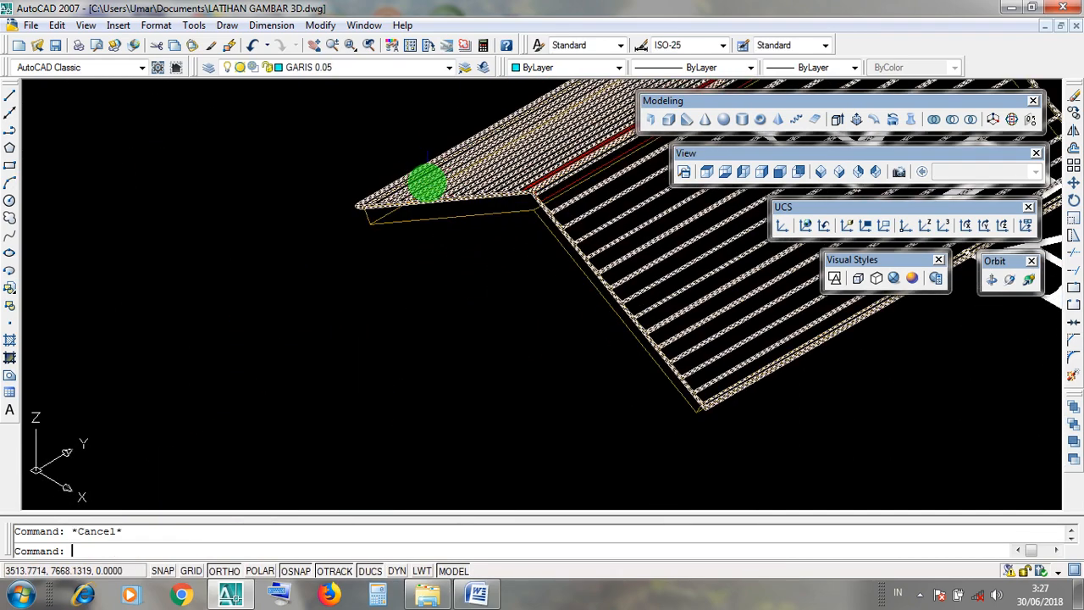
pyautogui.click(429, 182)
pyautogui.press('Escape')
pyautogui.scroll(3, 533, 185)
pyautogui.click(537, 186)
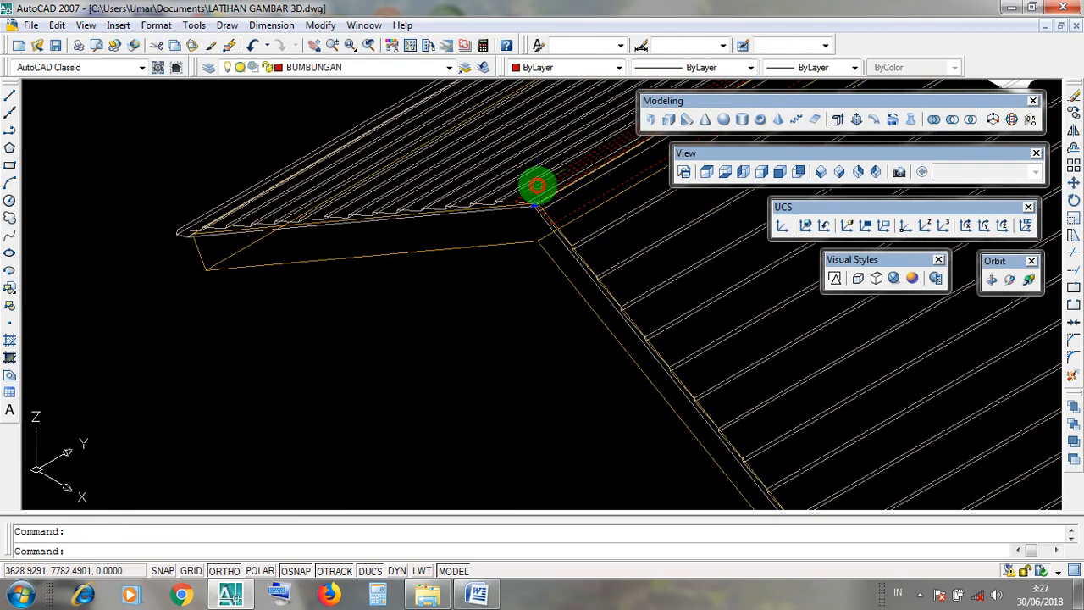
pyautogui.scroll(-6, 537, 186)
pyautogui.moveTo(447, 242); pyautogui.dragTo(474, 128, button='middle')
pyautogui.scroll(-5, 456, 177)
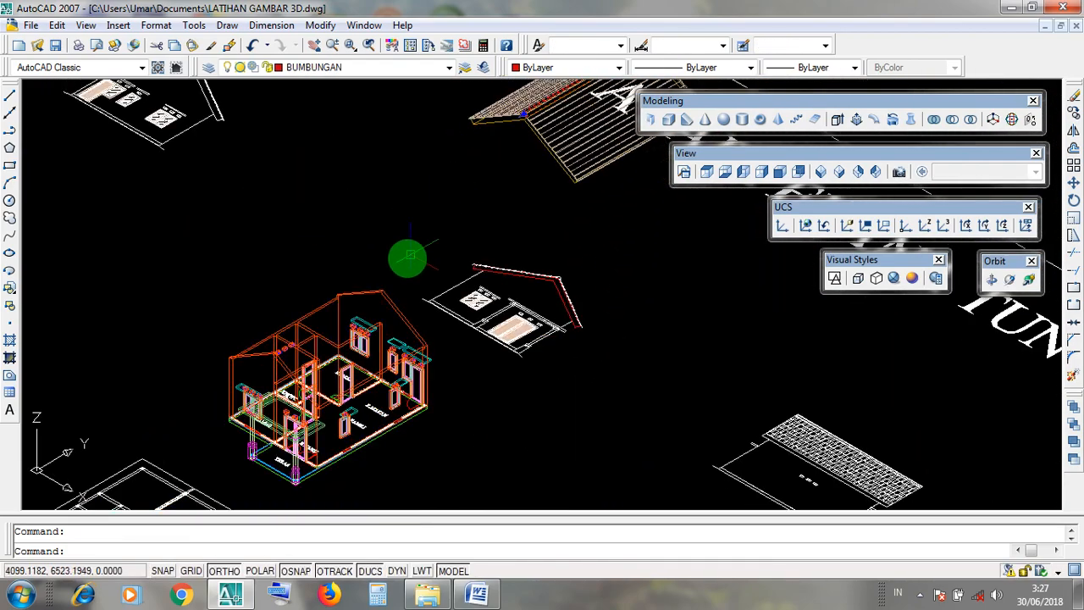
pyautogui.press('Escape')
pyautogui.scroll(-3, 443, 279)
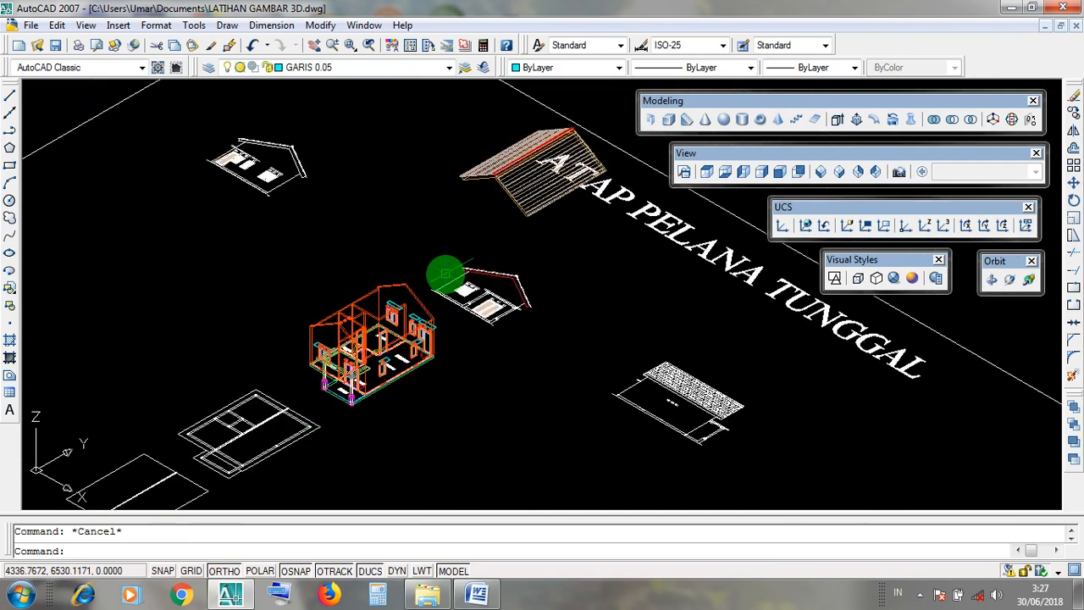
pyautogui.scroll(2, 480, 295)
pyautogui.moveTo(481, 295); pyautogui.dragTo(477, 296, button='middle')
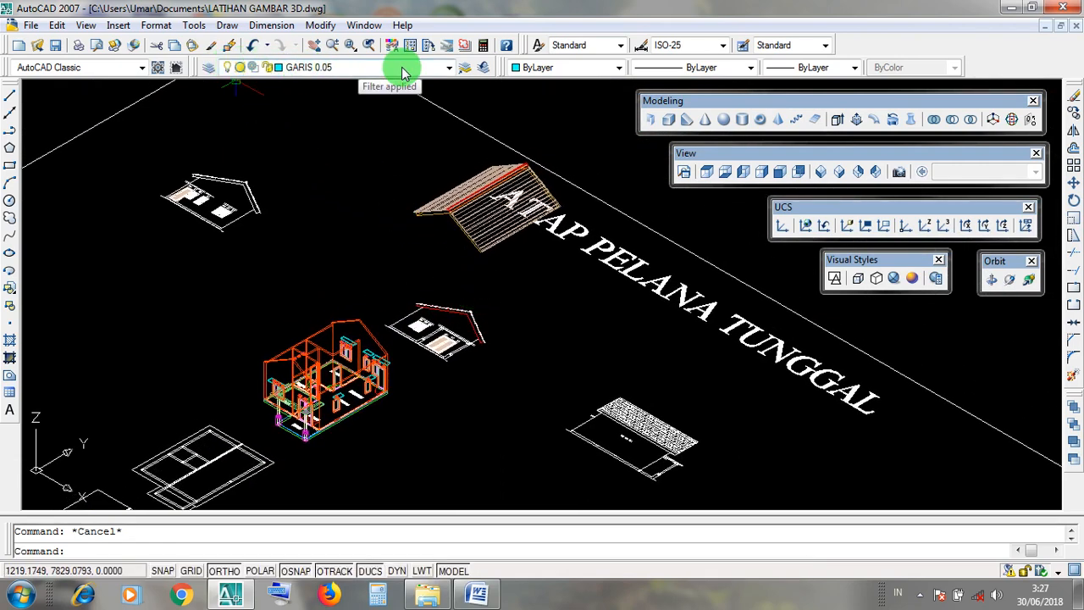
# Turn off the layers TIANGF TERAS, PLAT CANOPY, MAINAN TERAS, LUBANG ANGIN, LANTAI, KUSEN P.J and KERAMIK.
pyautogui.click(449, 68)
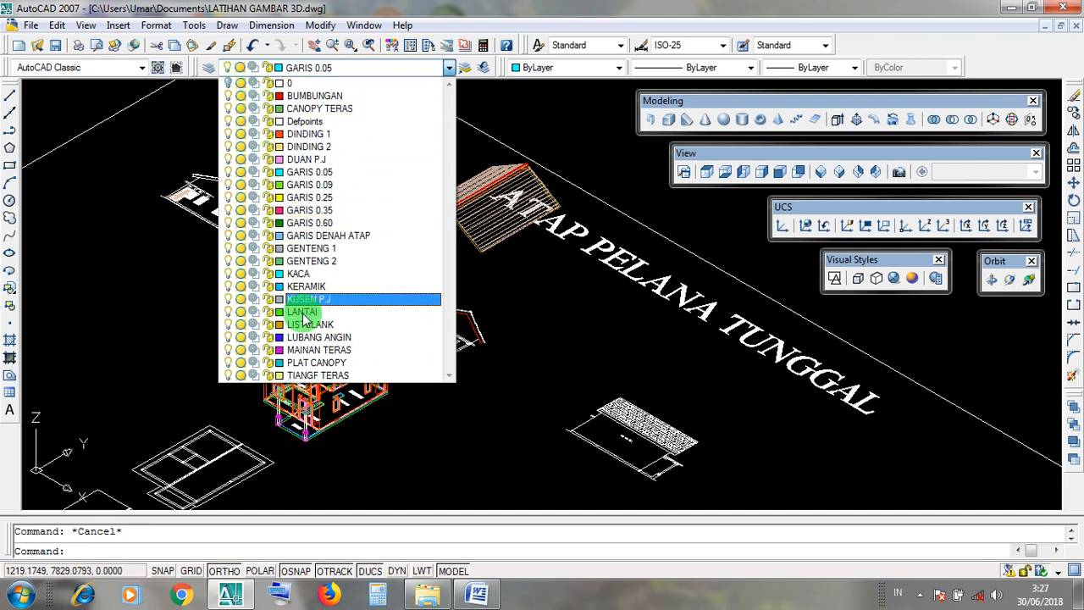
pyautogui.click(228, 376)
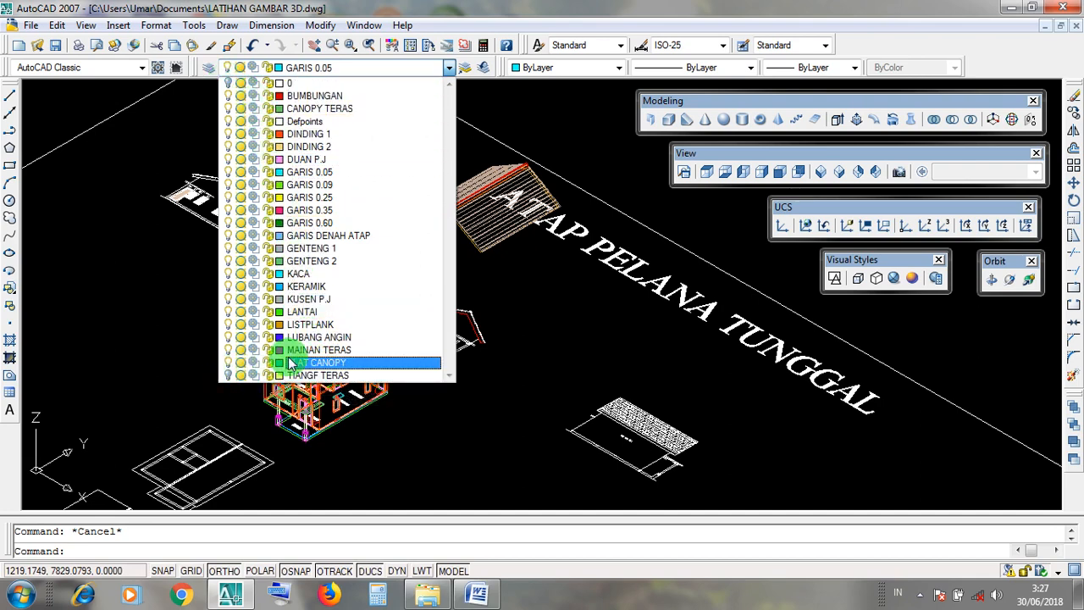
pyautogui.click(229, 350)
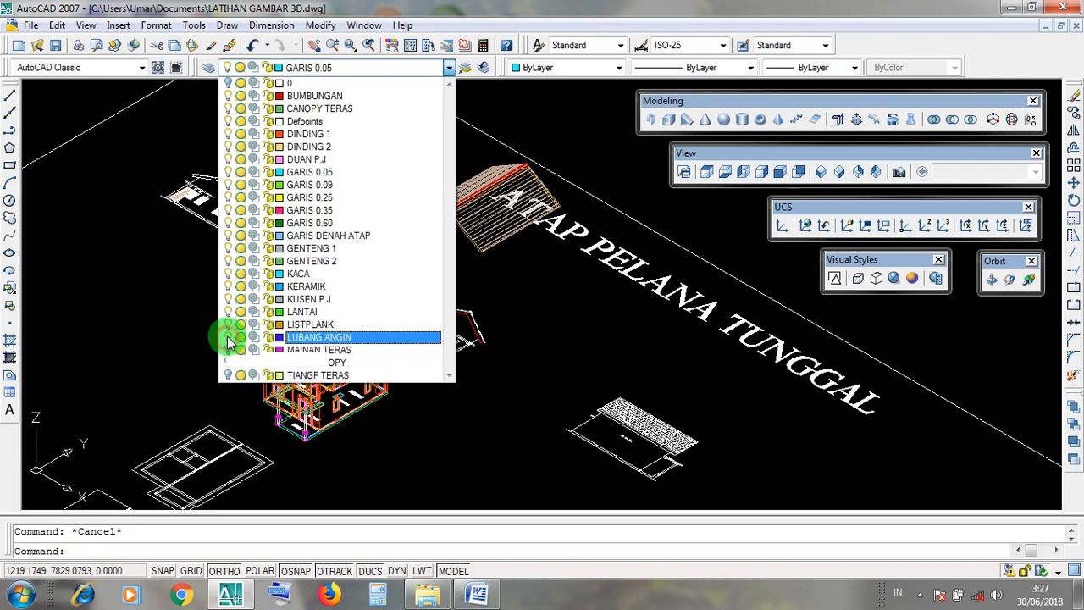
pyautogui.click(228, 338)
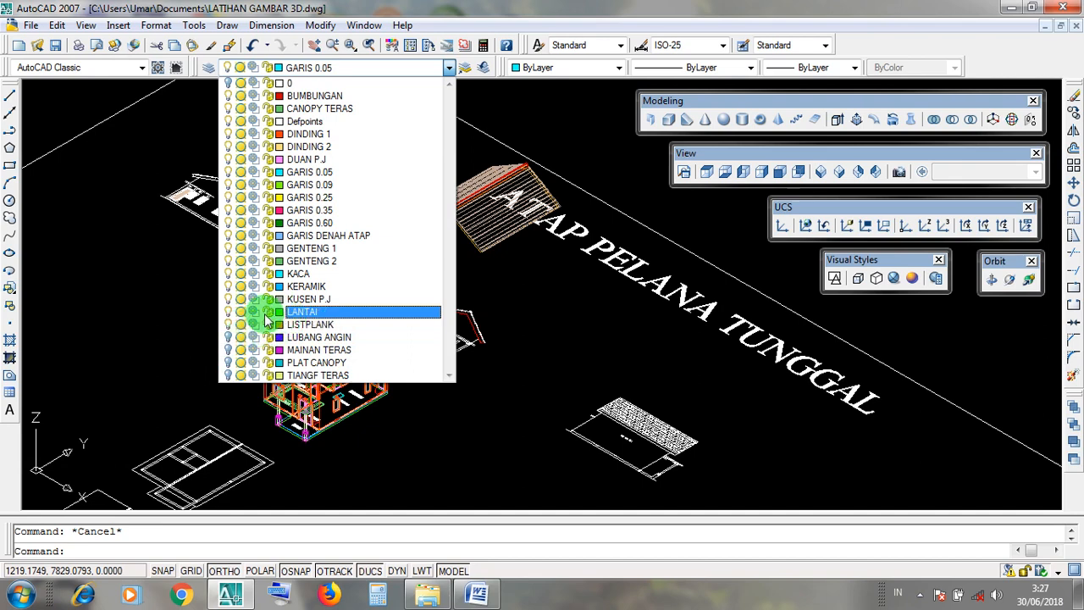
pyautogui.click(228, 300)
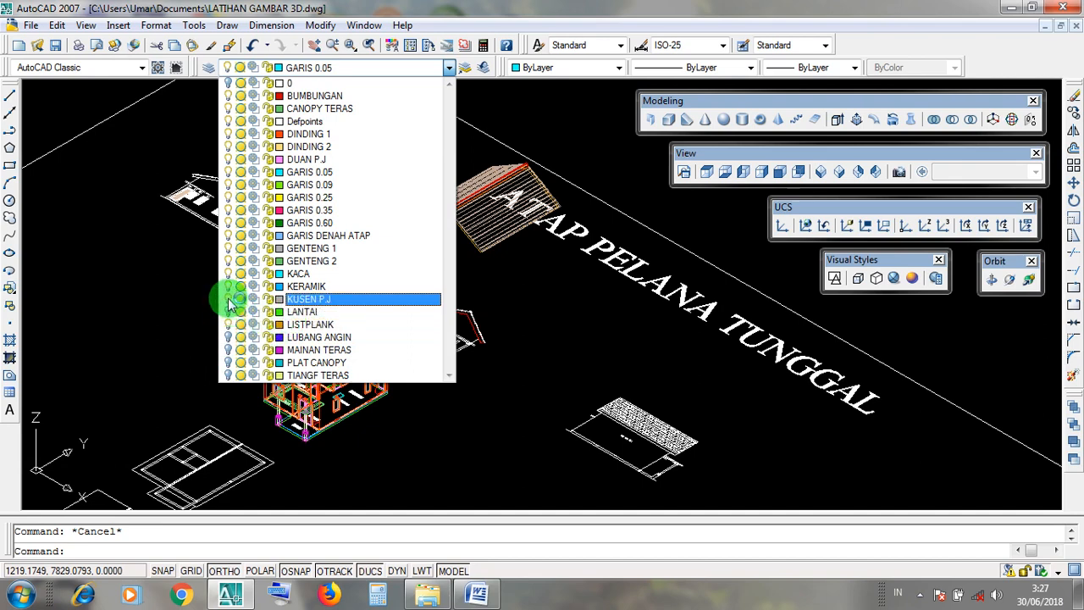
pyautogui.click(228, 287)
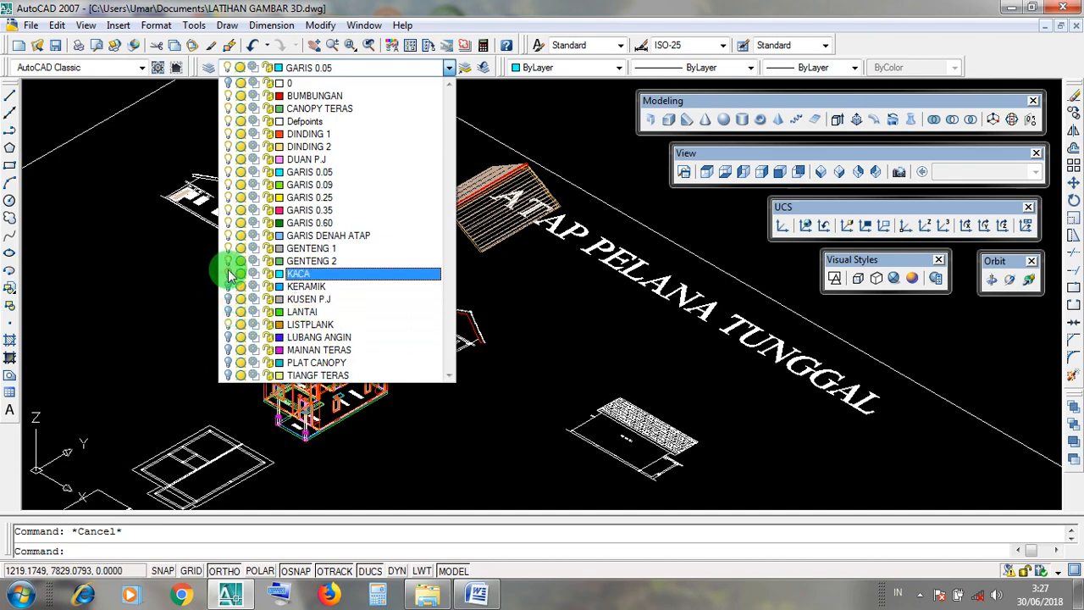
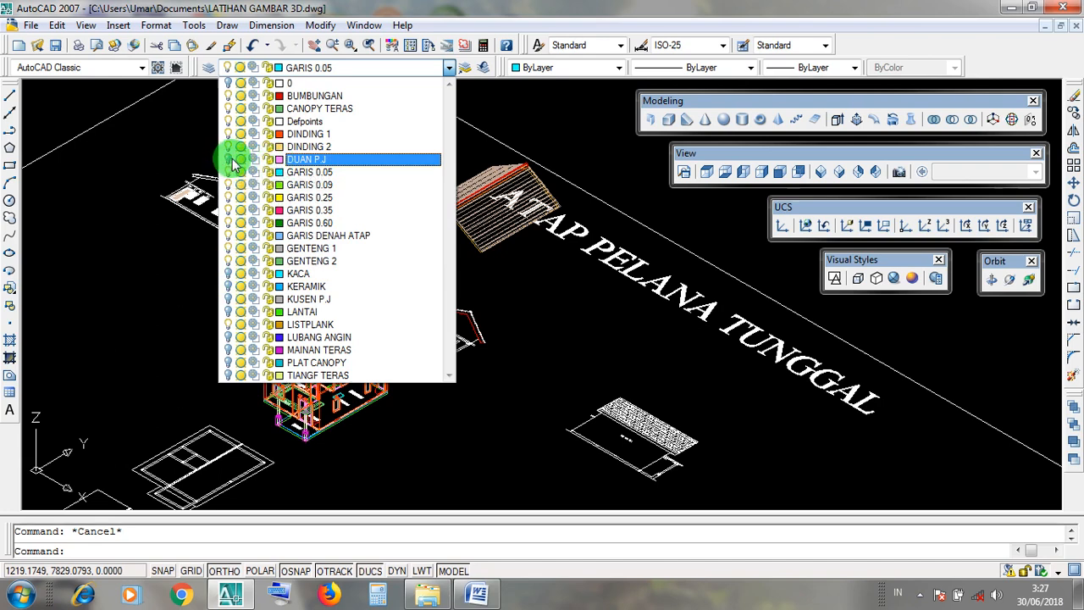
# Turn off the CANOPY TERAS layer, leaving the layer list closed.
pyautogui.click(233, 112)
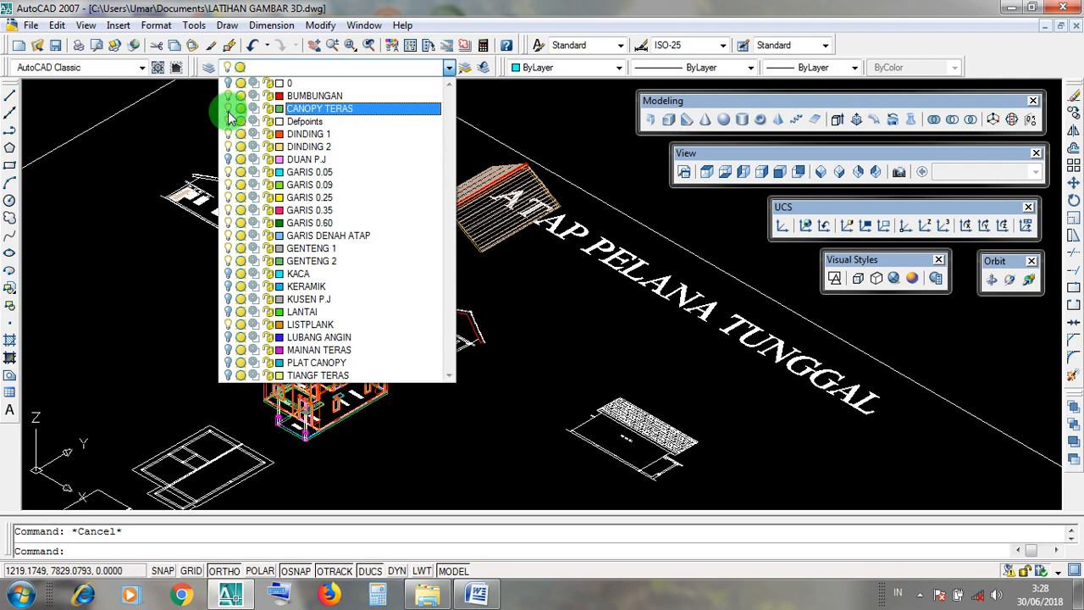
pyautogui.click(168, 337)
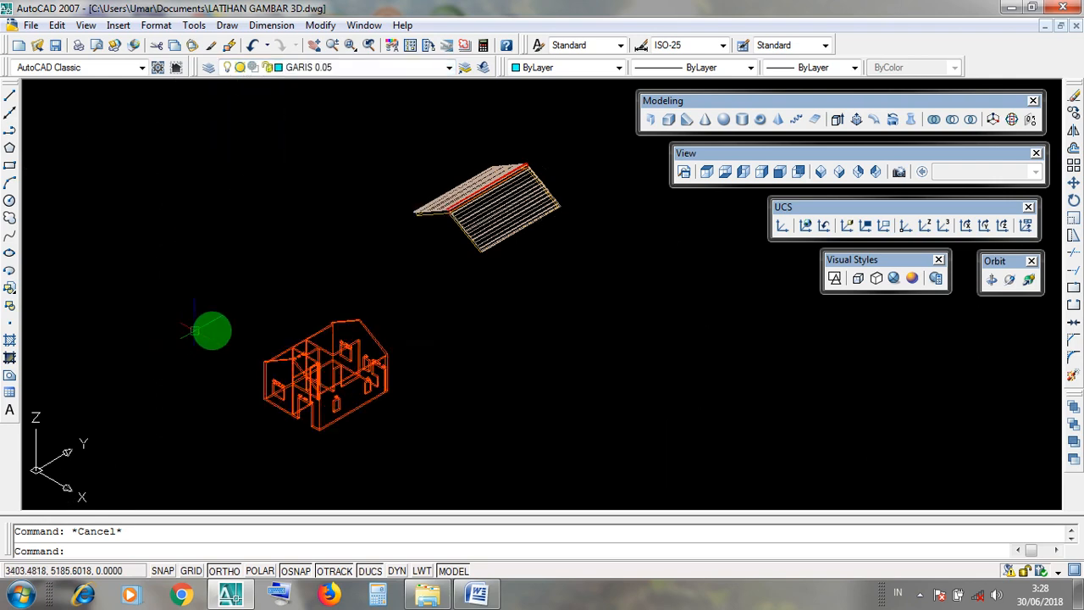
# Select the house walls to check which layer they belong to, then clear the selection.
pyautogui.scroll(2, 353, 421)
pyautogui.click(399, 407)
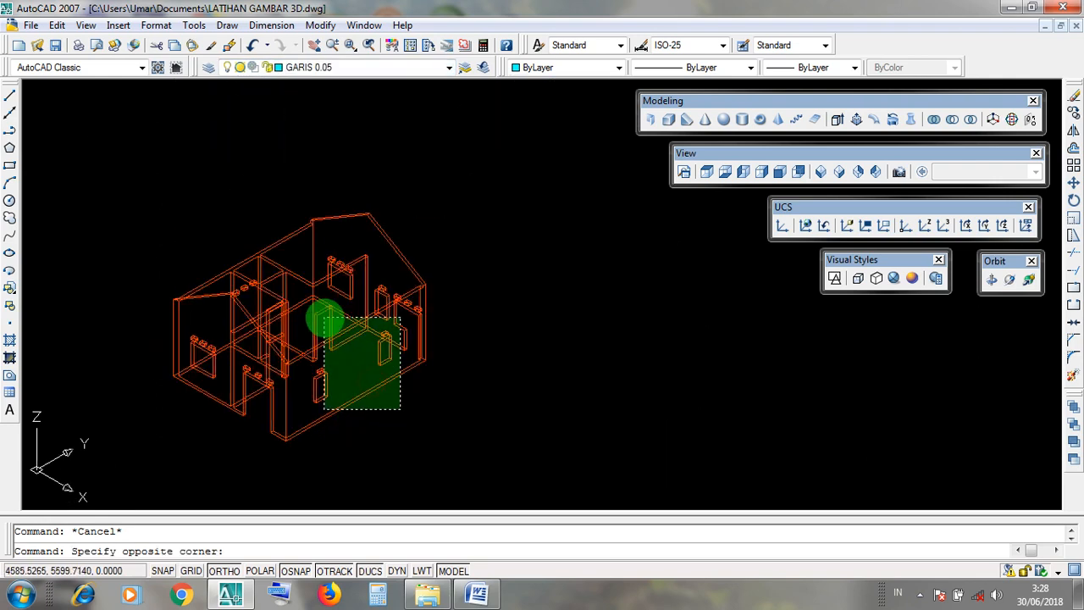
pyautogui.click(329, 316)
pyautogui.press('Escape')
pyautogui.click(338, 334)
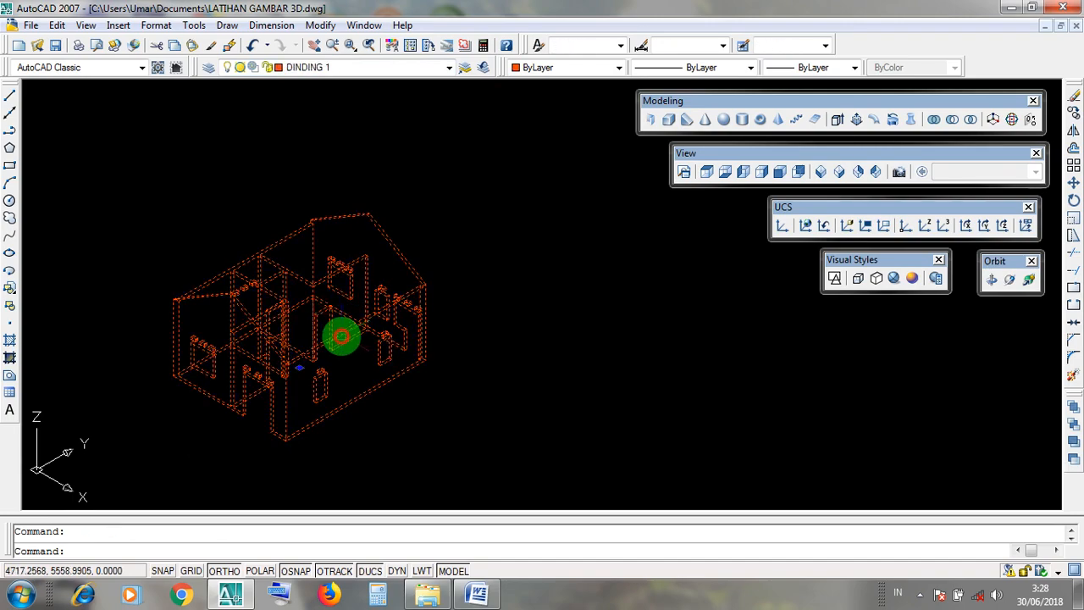
pyautogui.scroll(-3, 339, 331)
pyautogui.press('Escape')
# Check the layers of the roof tiles, ridge cap and fascia board by selecting each part in turn.
pyautogui.scroll(6, 431, 114)
pyautogui.click(391, 201)
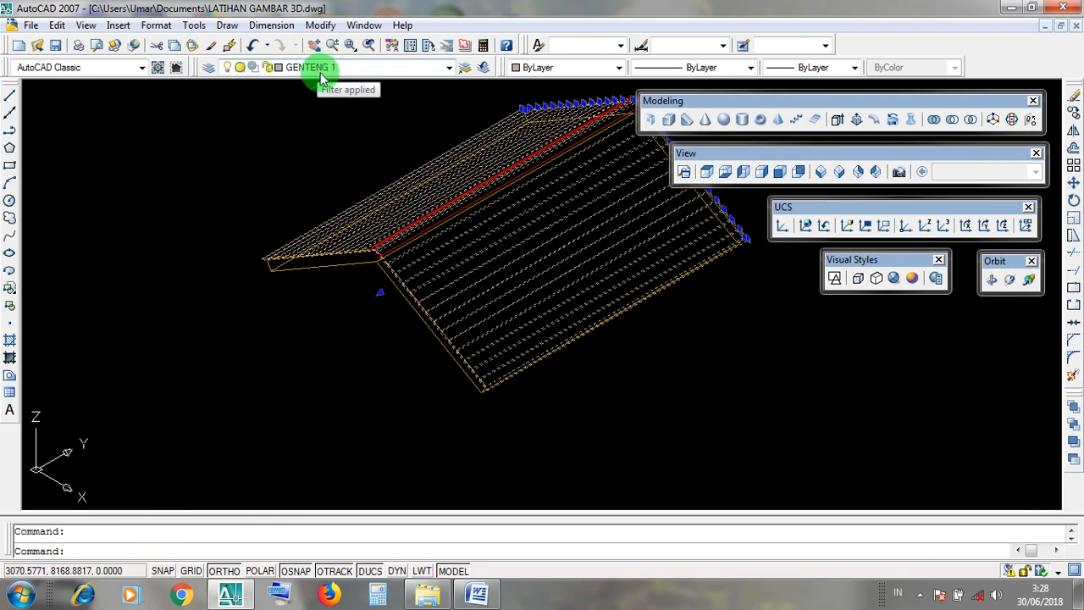
pyautogui.press('Escape')
pyautogui.scroll(3, 395, 252)
pyautogui.click(385, 248)
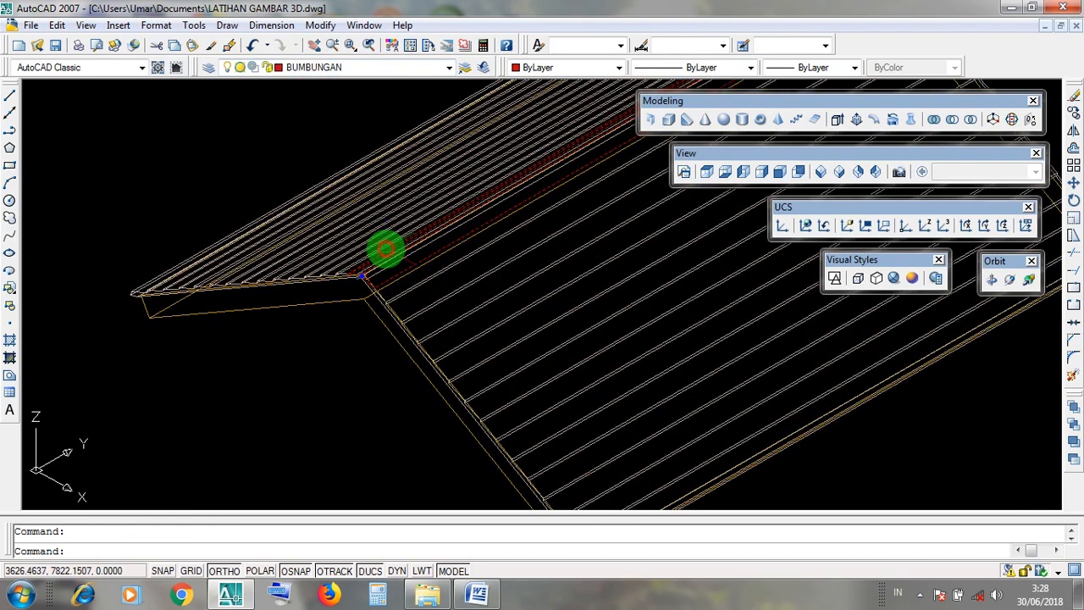
pyautogui.press('Escape')
pyautogui.click(347, 301)
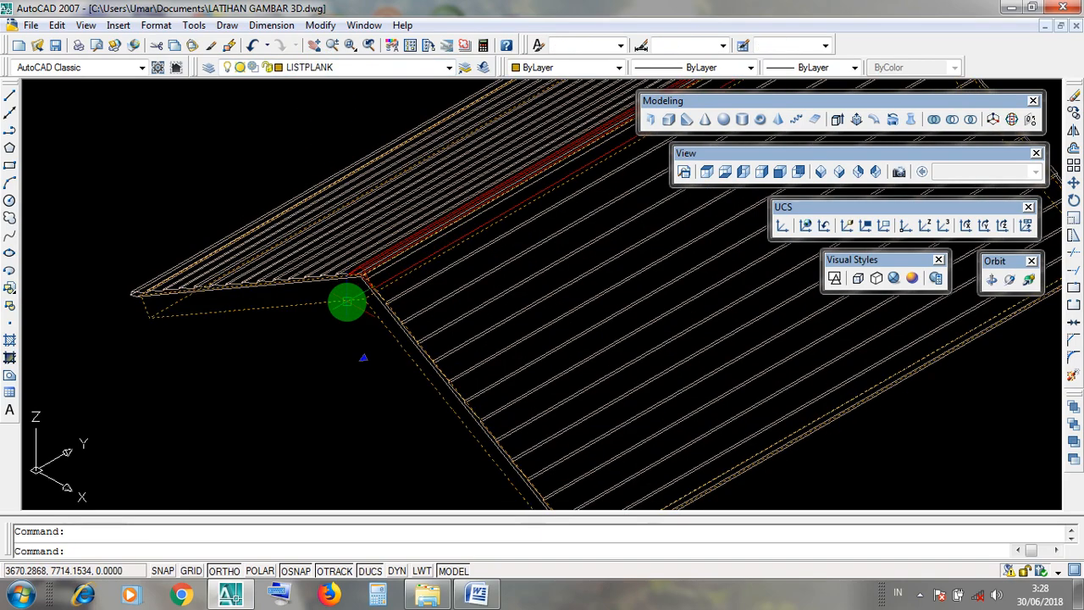
pyautogui.scroll(-4, 347, 302)
pyautogui.press('Escape')
pyautogui.click(343, 307)
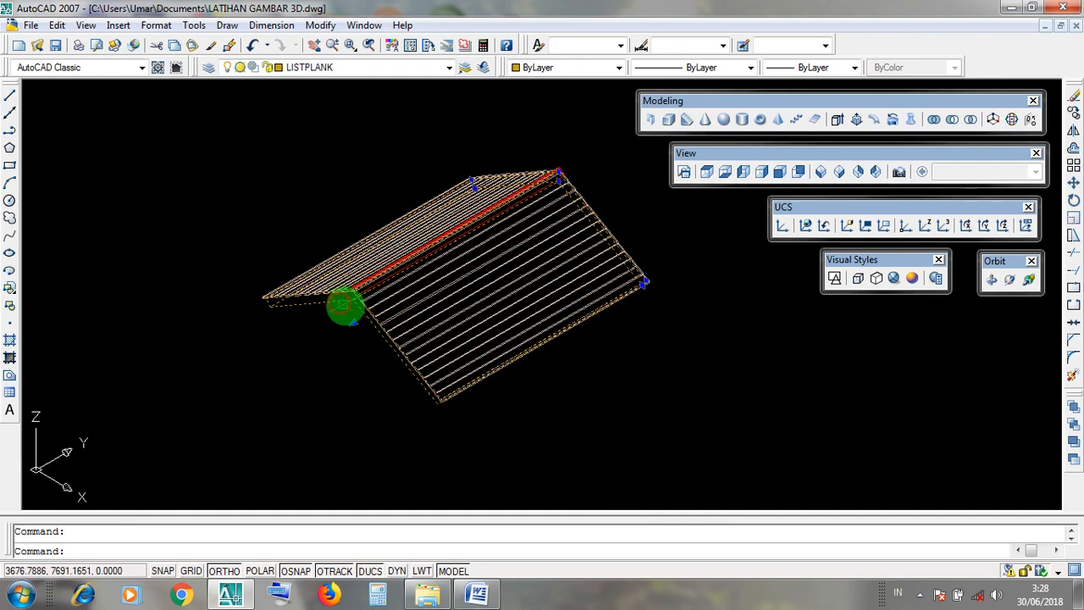
pyautogui.press('Escape')
# Select the whole roof with all its parts to examine its extent, then clear the selection.
pyautogui.scroll(-4, 547, 329)
pyautogui.moveTo(588, 416); pyautogui.dragTo(468, 288, button='middle')
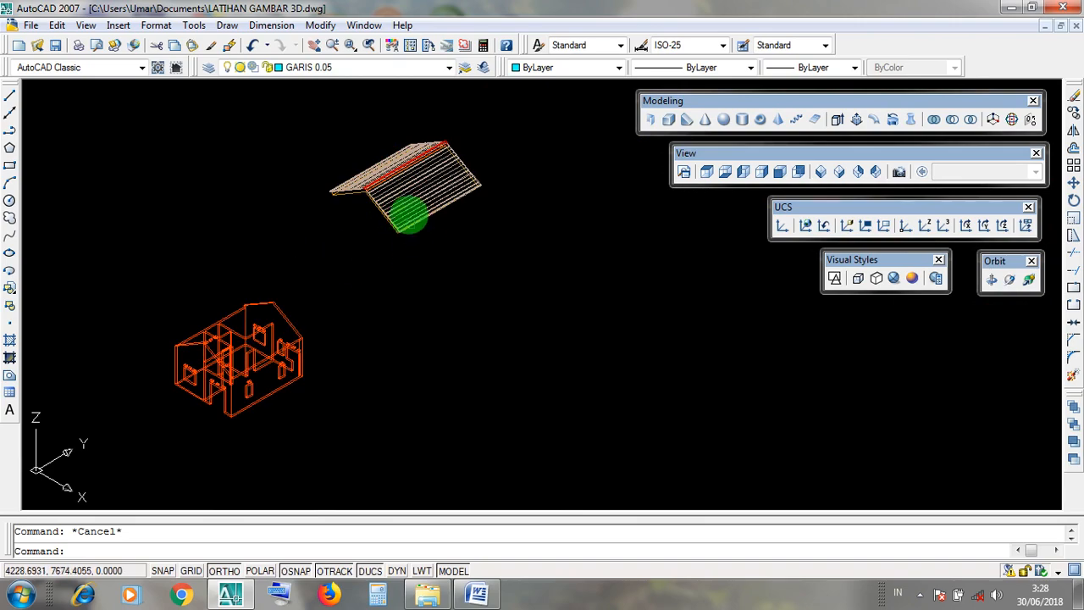
pyautogui.scroll(3, 409, 214)
pyautogui.click(506, 327)
pyautogui.click(282, 171)
pyautogui.scroll(-2, 434, 261)
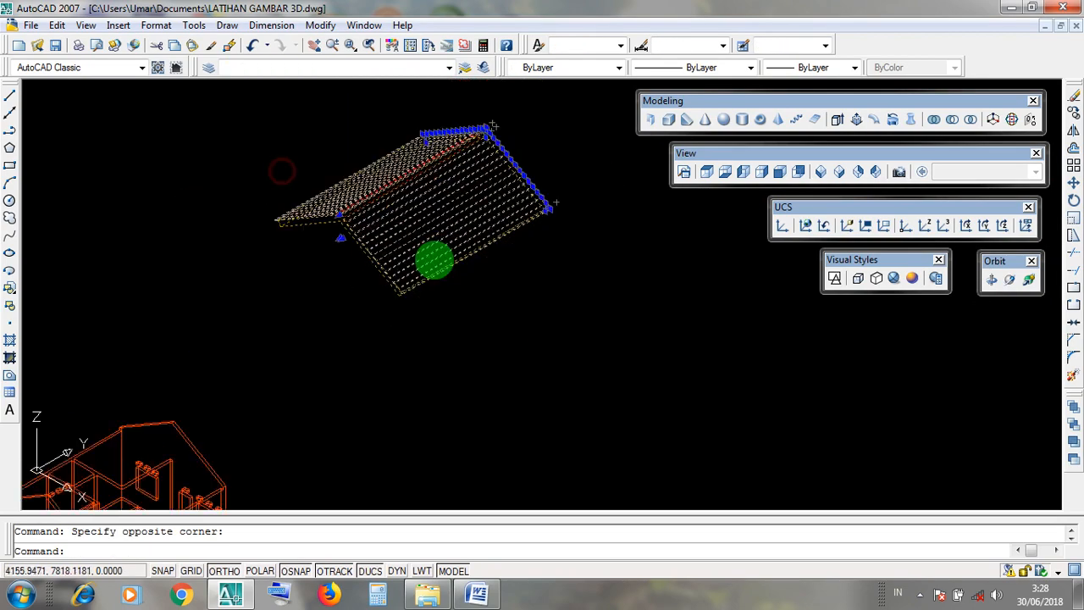
pyautogui.scroll(-3, 333, 341)
pyautogui.press('Escape')
# Display the house walls in the Realistic visual style.
pyautogui.scroll(4, 274, 381)
pyautogui.scroll(3, 288, 314)
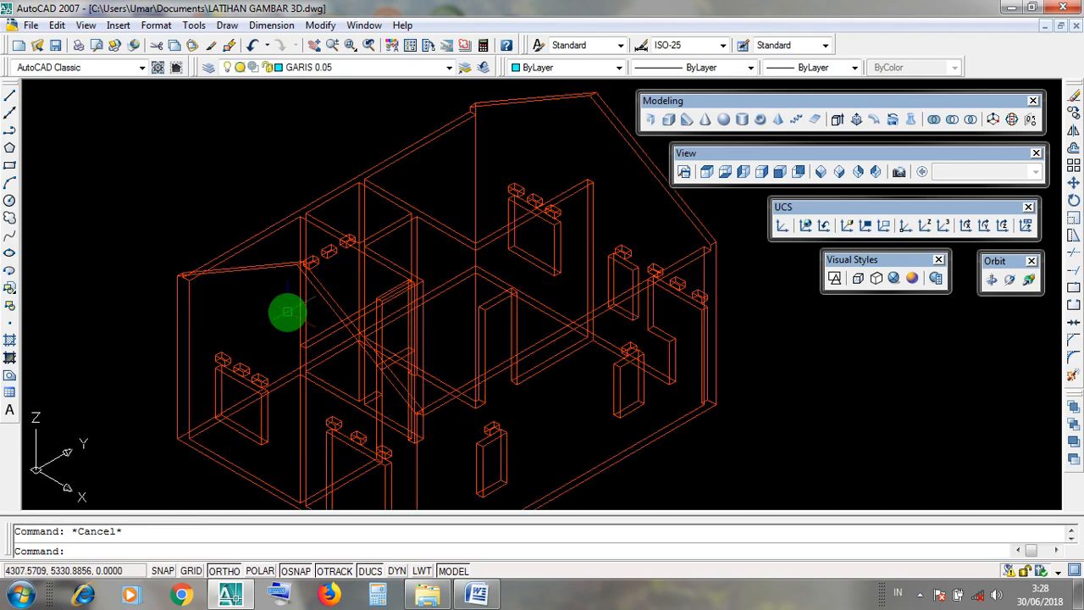
pyautogui.scroll(-2, 290, 314)
pyautogui.scroll(-2, 426, 296)
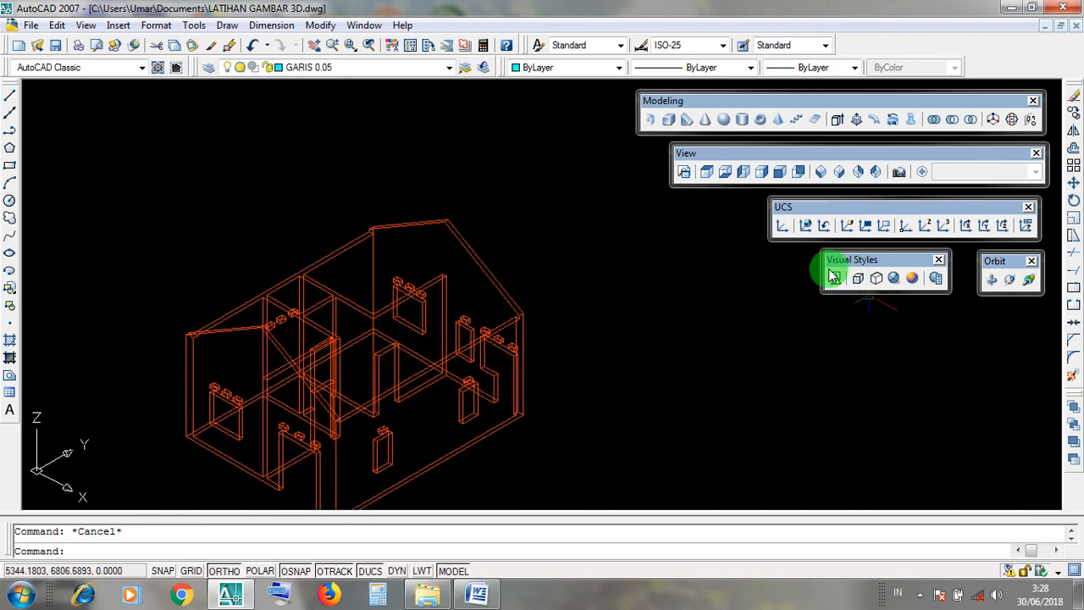
pyautogui.click(894, 278)
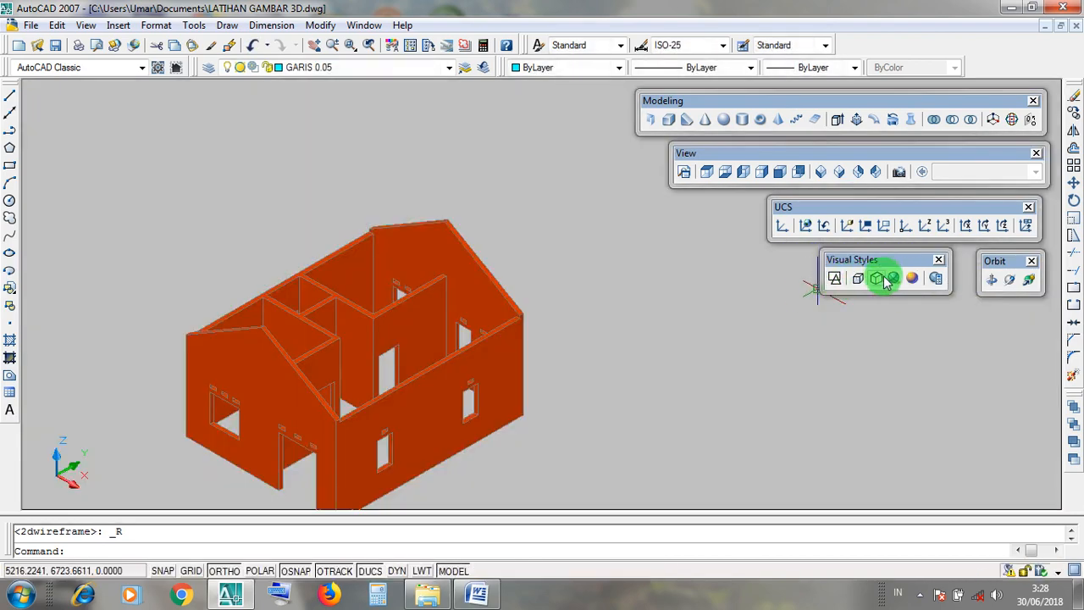
# Examine the apexes of the front and rear gable walls up close in the shaded model.
pyautogui.scroll(6, 317, 310)
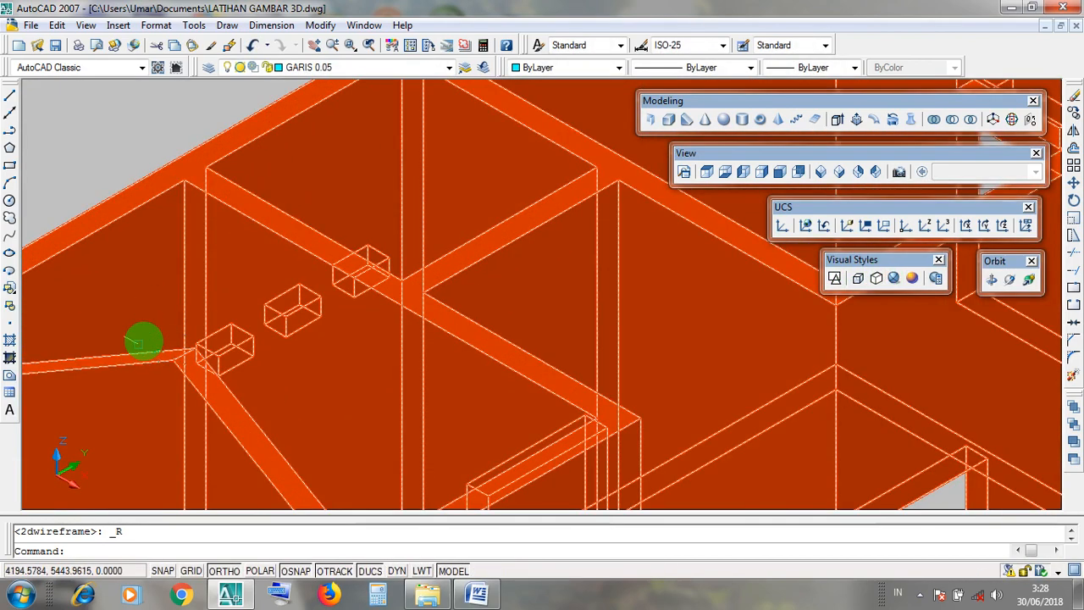
pyautogui.scroll(2, 144, 343)
pyautogui.scroll(2, 164, 330)
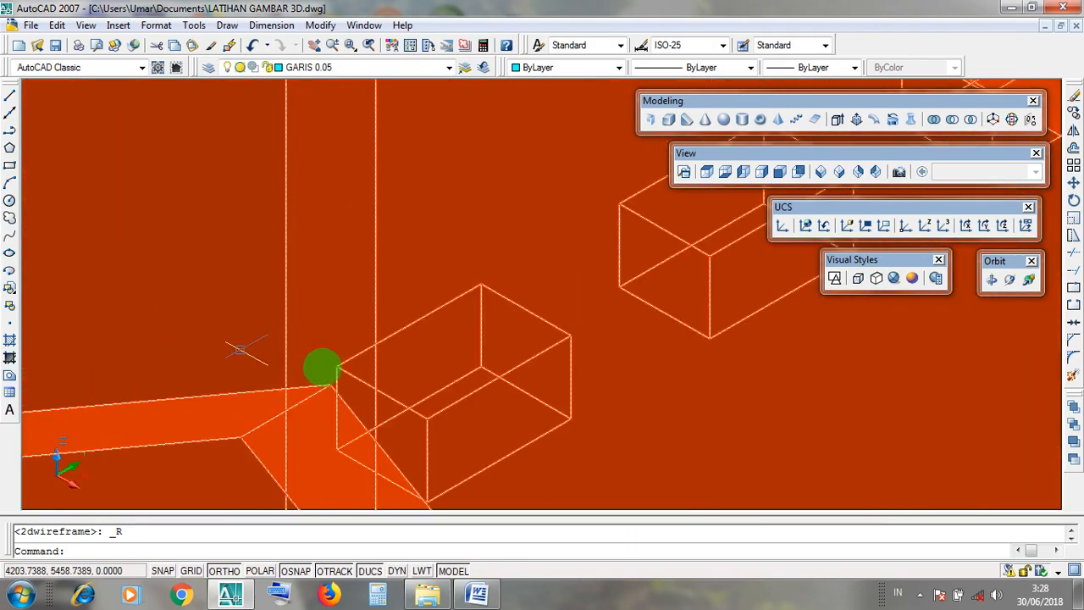
pyautogui.scroll(-3, 319, 367)
pyautogui.scroll(4, 100, 187)
pyautogui.scroll(3, 110, 197)
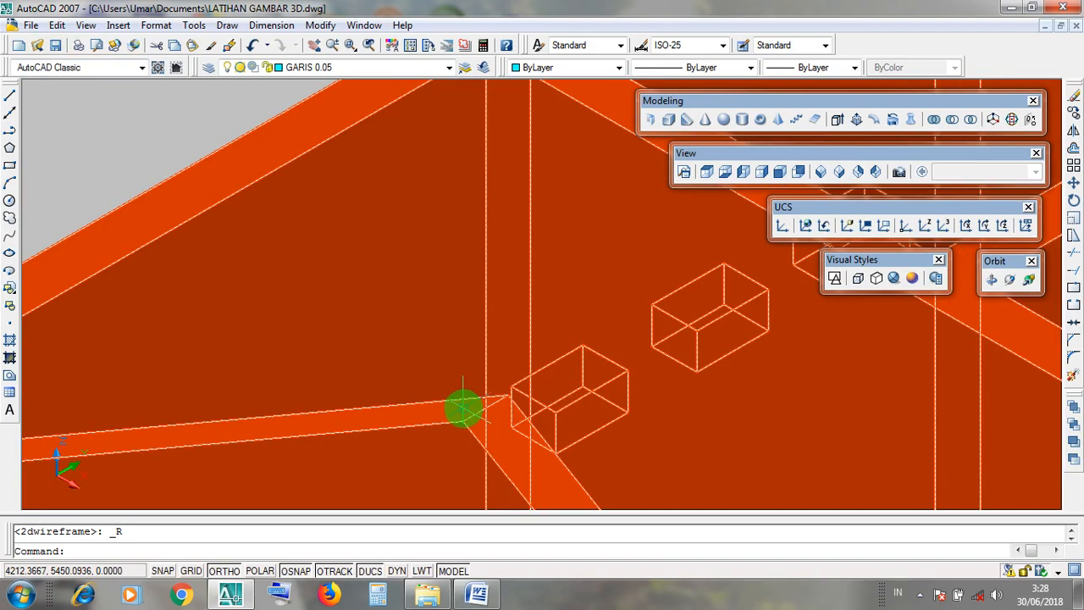
pyautogui.press('Escape')
pyautogui.scroll(-7, 472, 416)
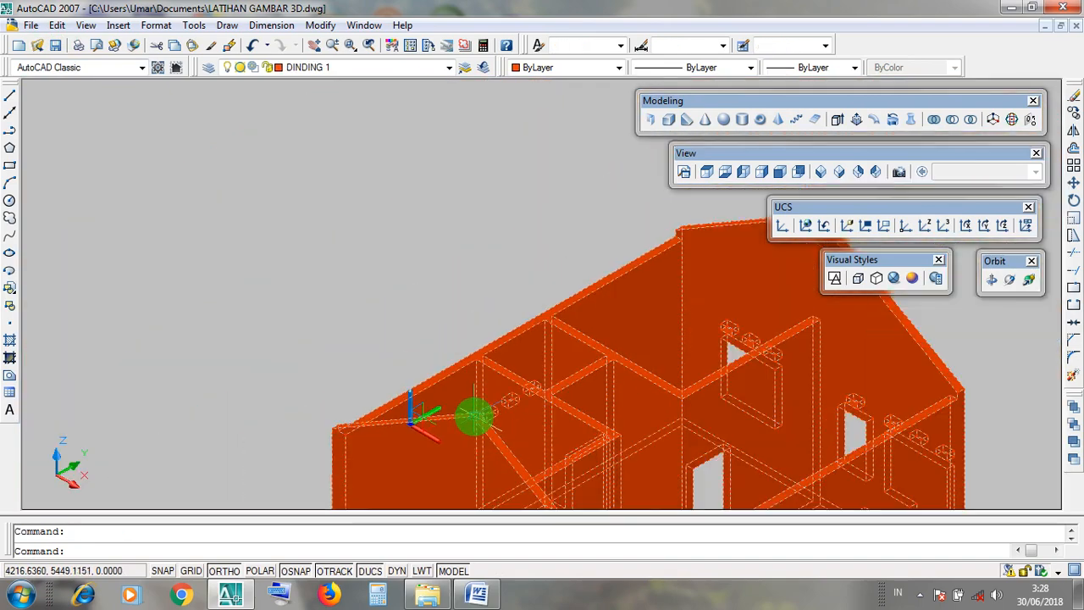
pyautogui.scroll(4, 612, 342)
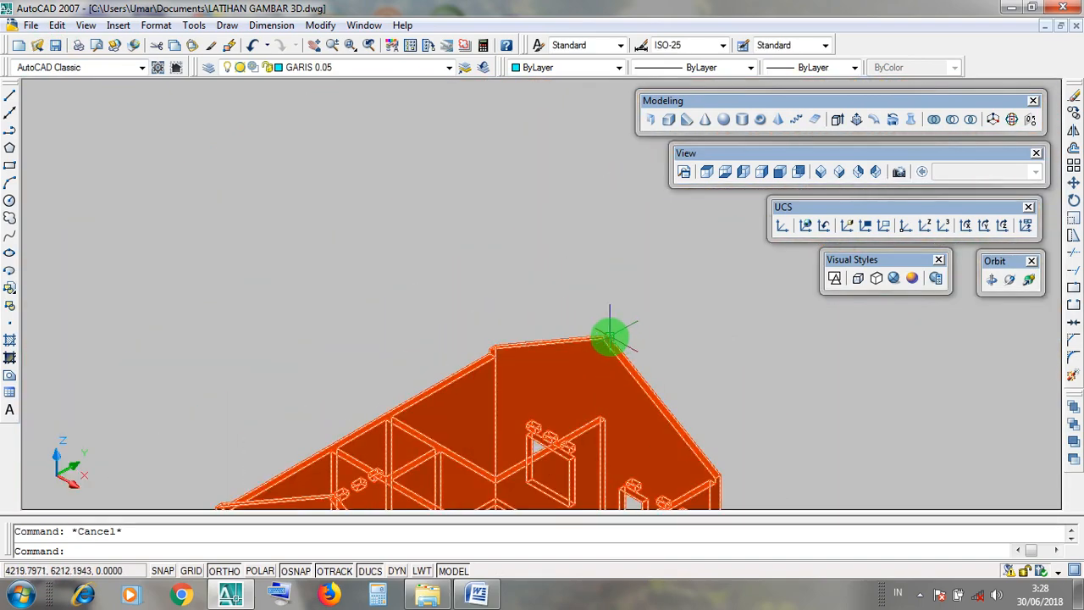
pyautogui.scroll(6, 608, 338)
pyautogui.click(604, 340)
pyautogui.scroll(-8, 606, 343)
pyautogui.press('Escape')
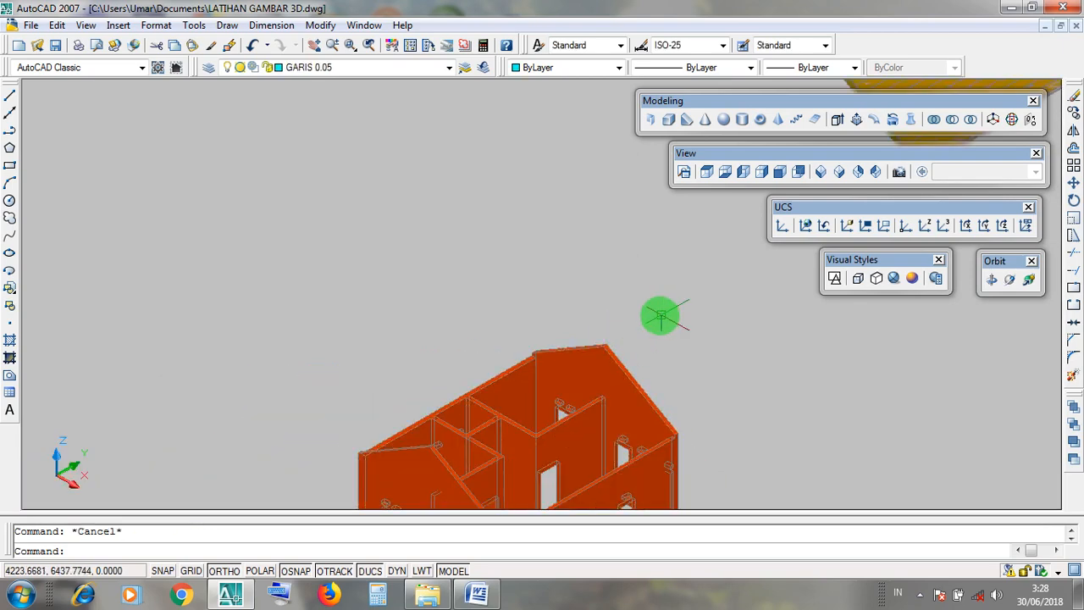
# Return the drawing to the 2D Wireframe visual style.
pyautogui.moveTo(661, 314); pyautogui.dragTo(455, 412, button='middle')
pyautogui.moveTo(500, 376); pyautogui.dragTo(275, 426, button='middle')
pyautogui.keyDown('shift'); pyautogui.moveTo(229, 475); pyautogui.dragTo(698, 316, button='middle'); pyautogui.keyUp('shift')
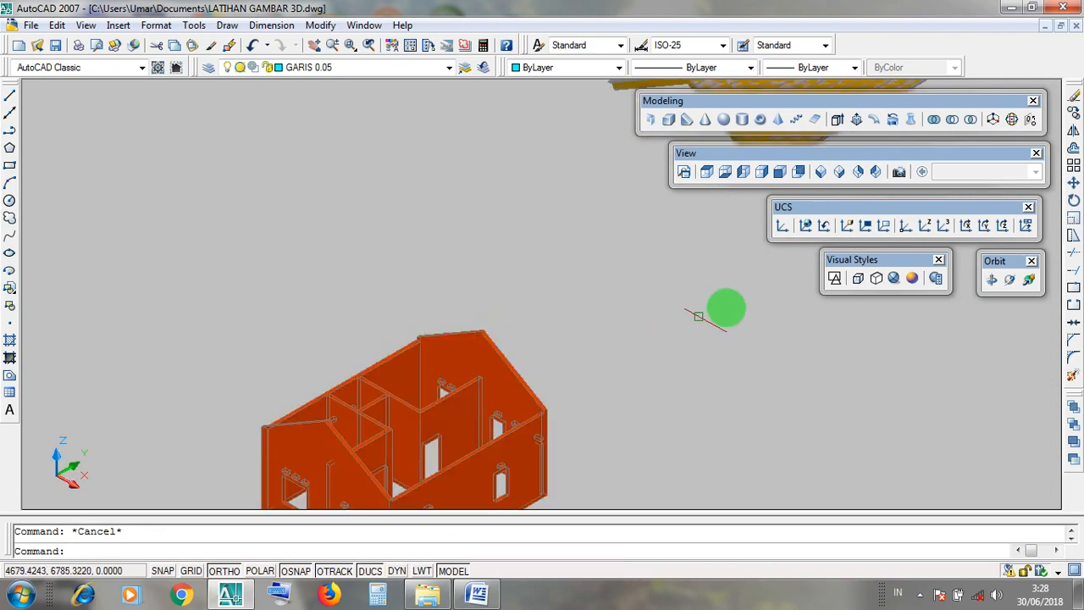
pyautogui.moveTo(837, 270); pyautogui.dragTo(839, 270)
pyautogui.click(835, 278)
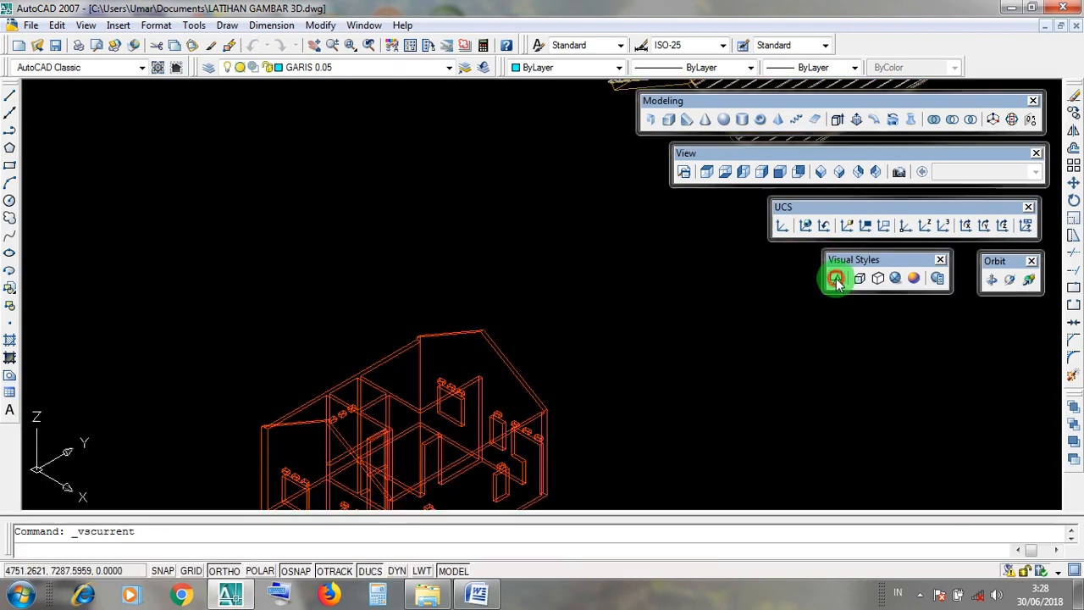
pyautogui.click(837, 280)
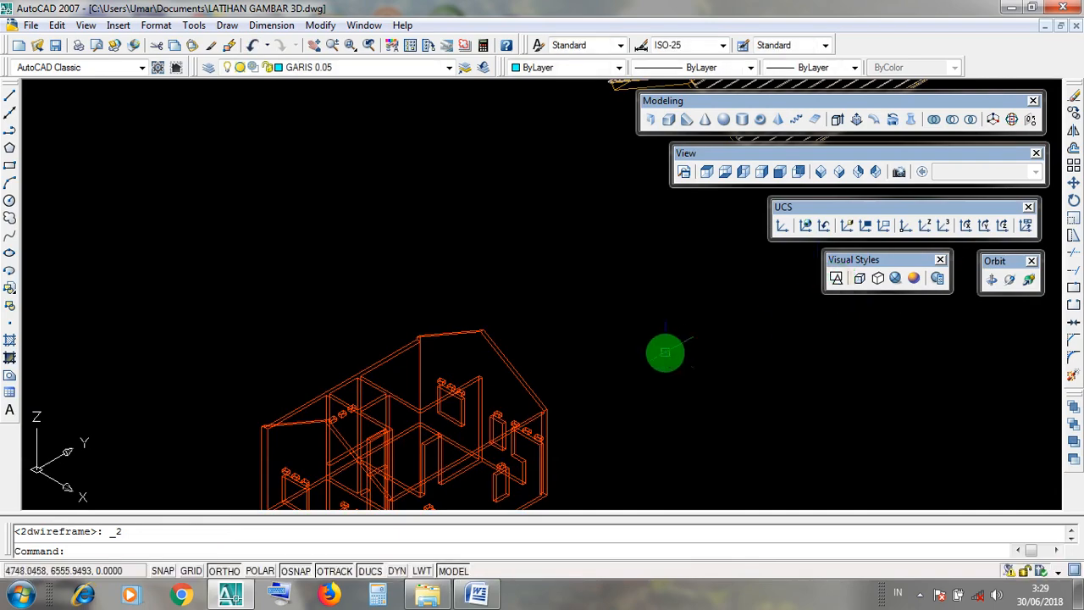
# Examine the front gable wall's apex up close in wireframe as the reference point for placing the roof.
pyautogui.moveTo(666, 354); pyautogui.dragTo(695, 315, button='middle')
pyautogui.scroll(8, 349, 383)
pyautogui.scroll(2, 373, 382)
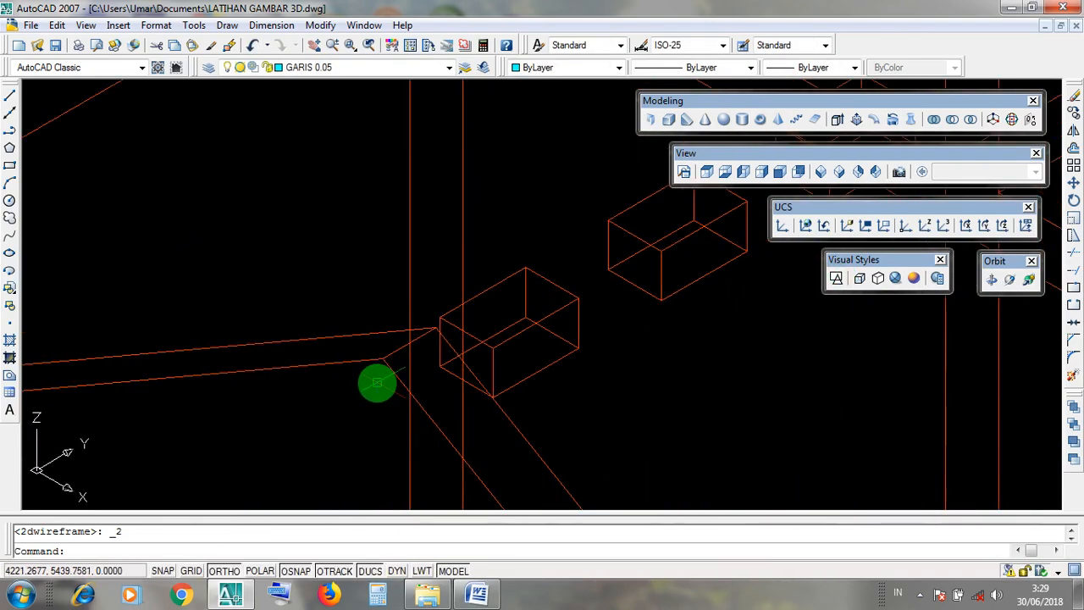
pyautogui.scroll(-8, 395, 315)
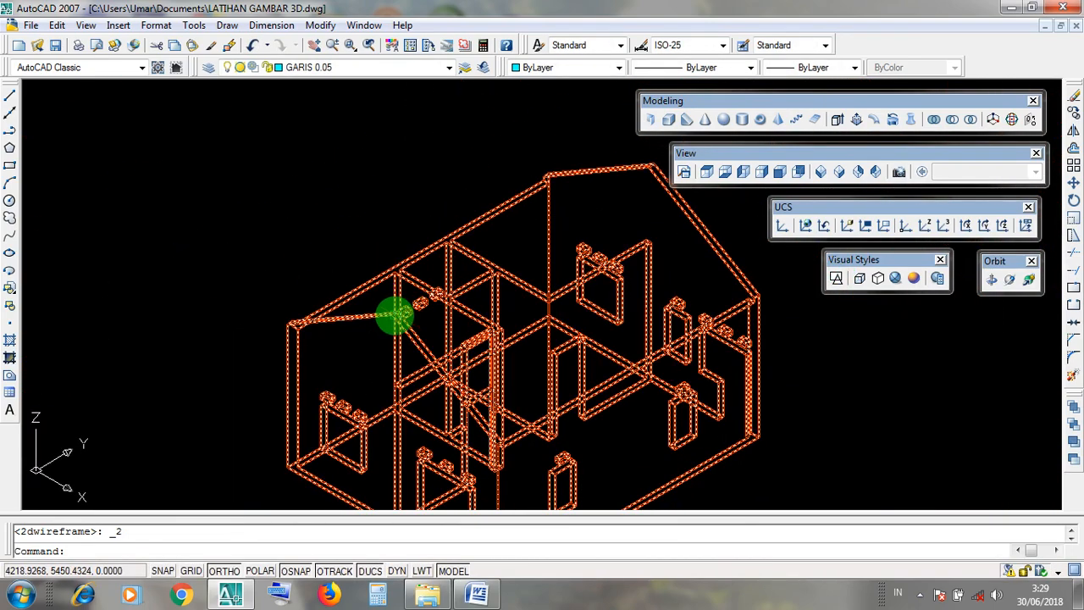
pyautogui.scroll(-2, 395, 314)
pyautogui.scroll(10, 395, 314)
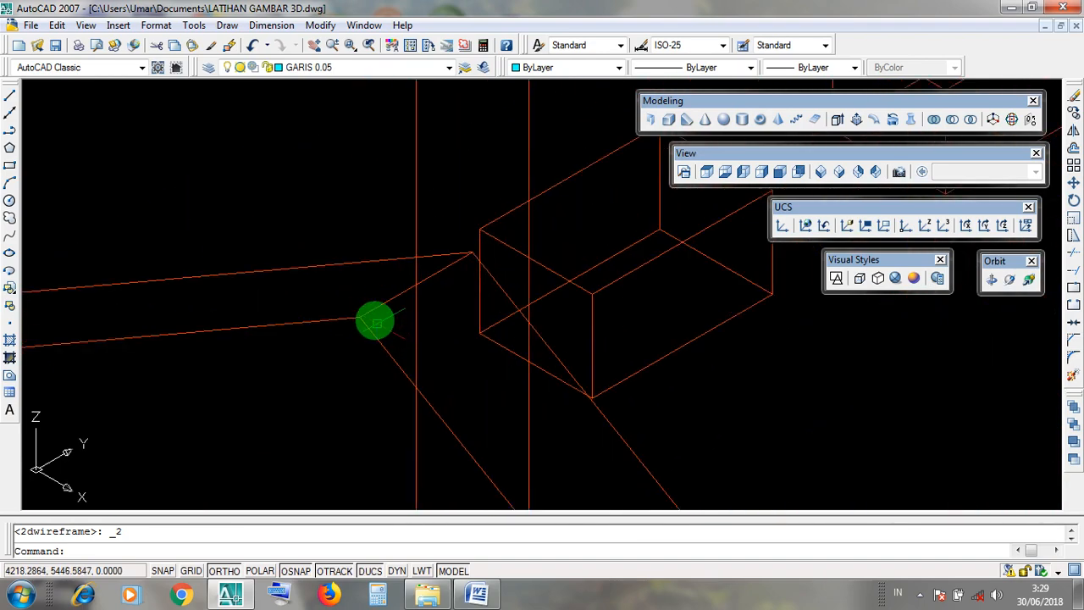
pyautogui.click(296, 199)
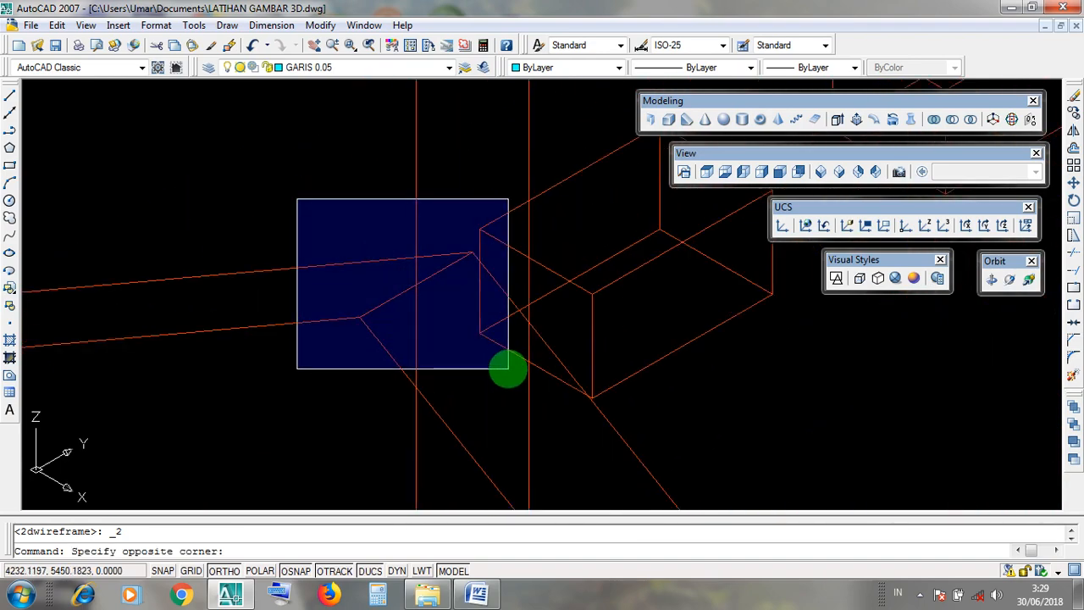
pyautogui.click(508, 368)
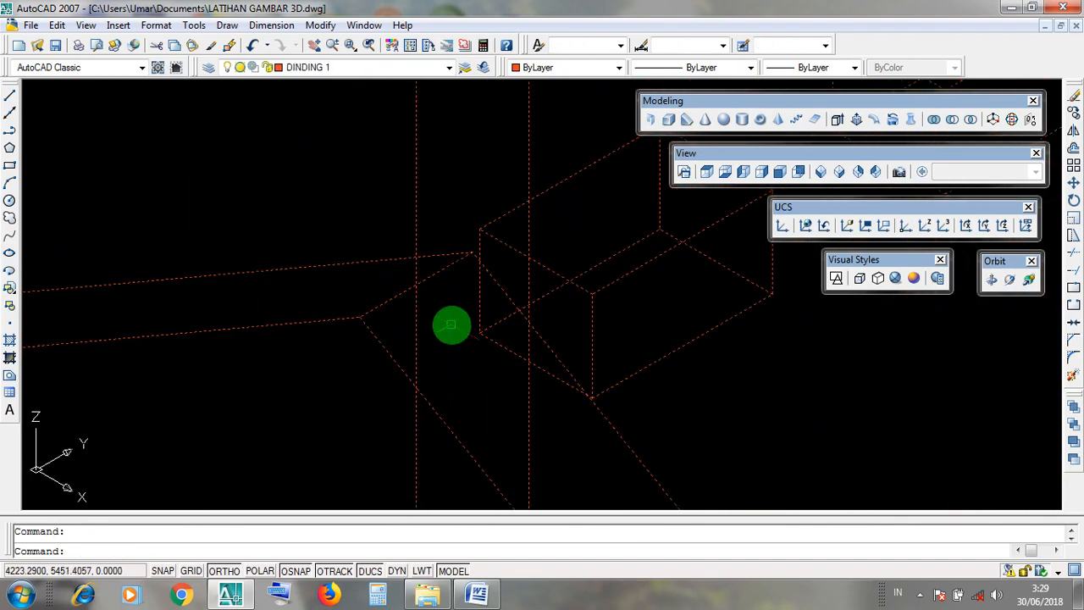
pyautogui.scroll(-5, 451, 325)
pyautogui.press('Escape')
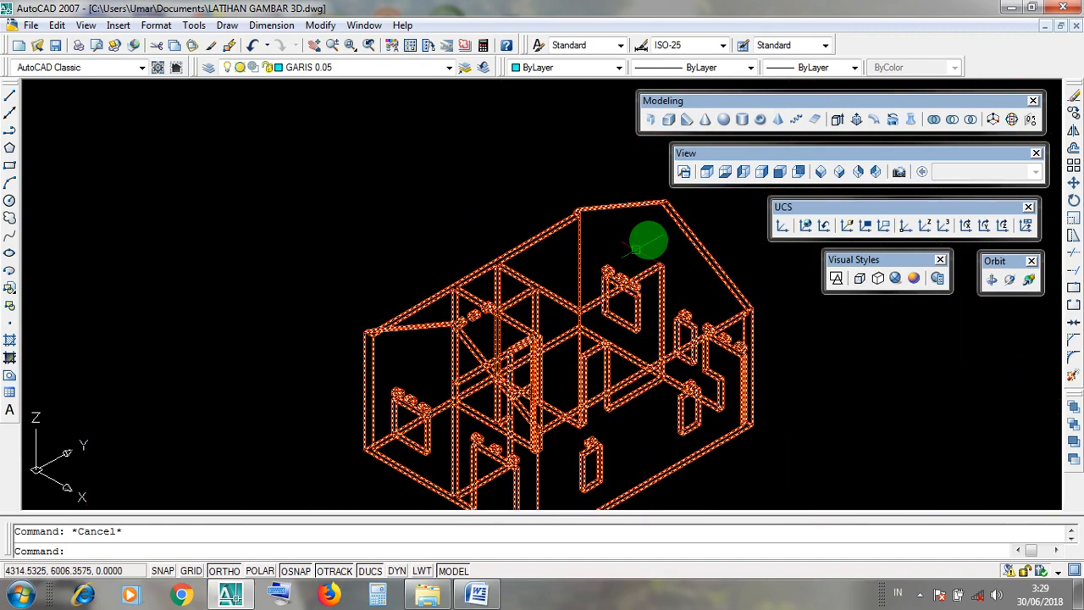
# Set the view to SW Isometric, look over the house's gable apex, and bring both roof and house into view.
pyautogui.click(702, 155)
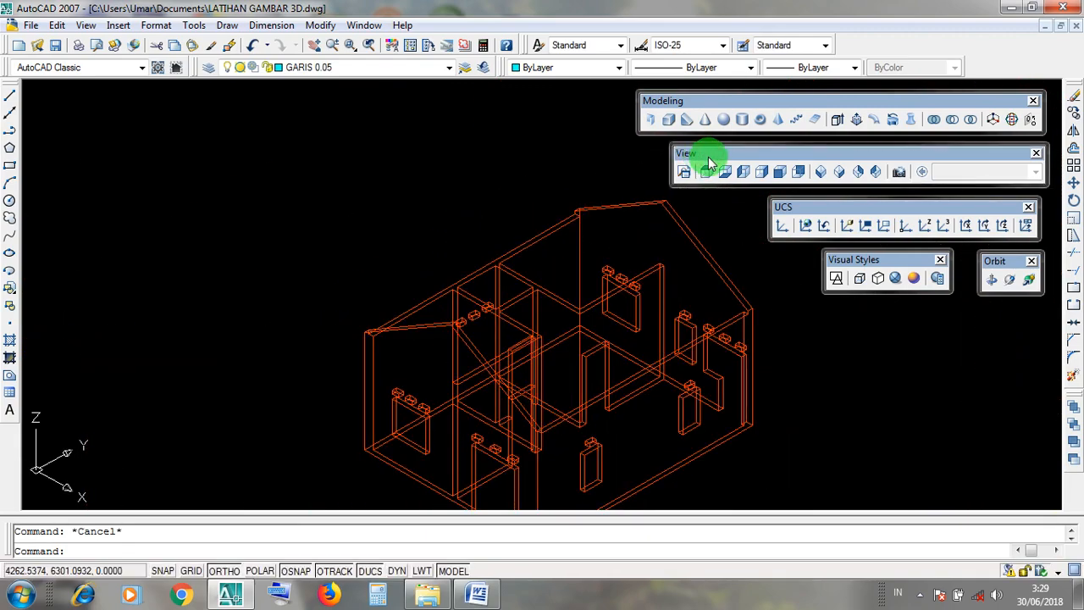
pyautogui.click(827, 174)
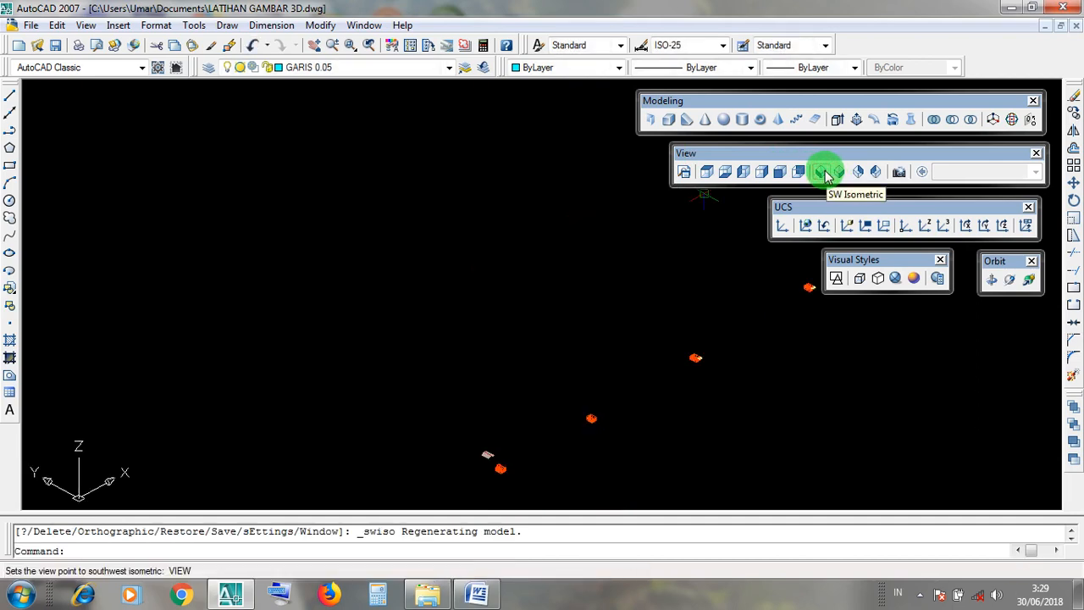
pyautogui.scroll(8, 486, 500)
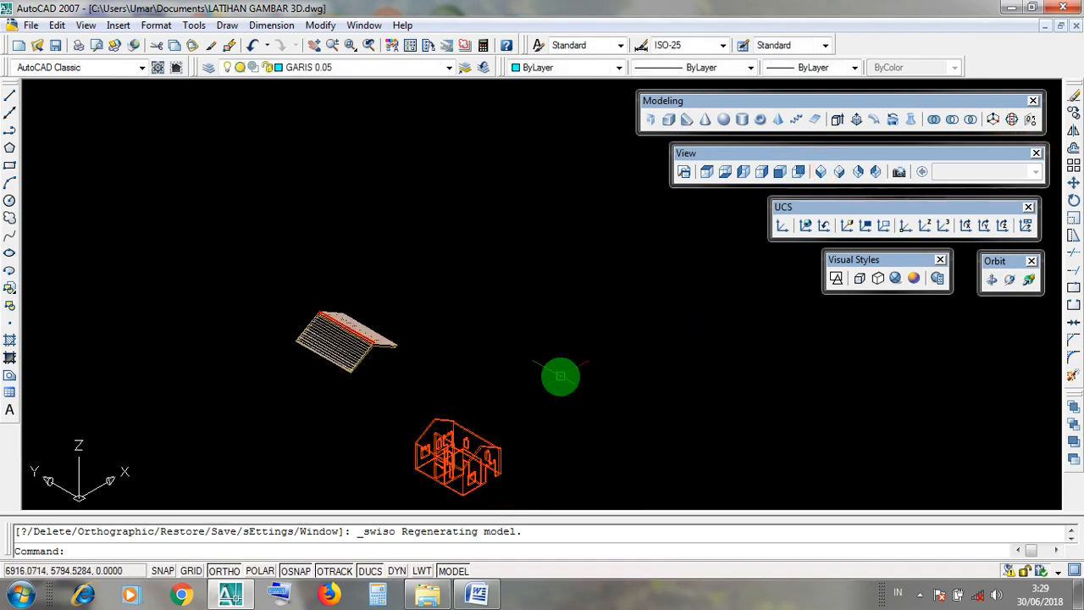
pyautogui.scroll(4, 466, 481)
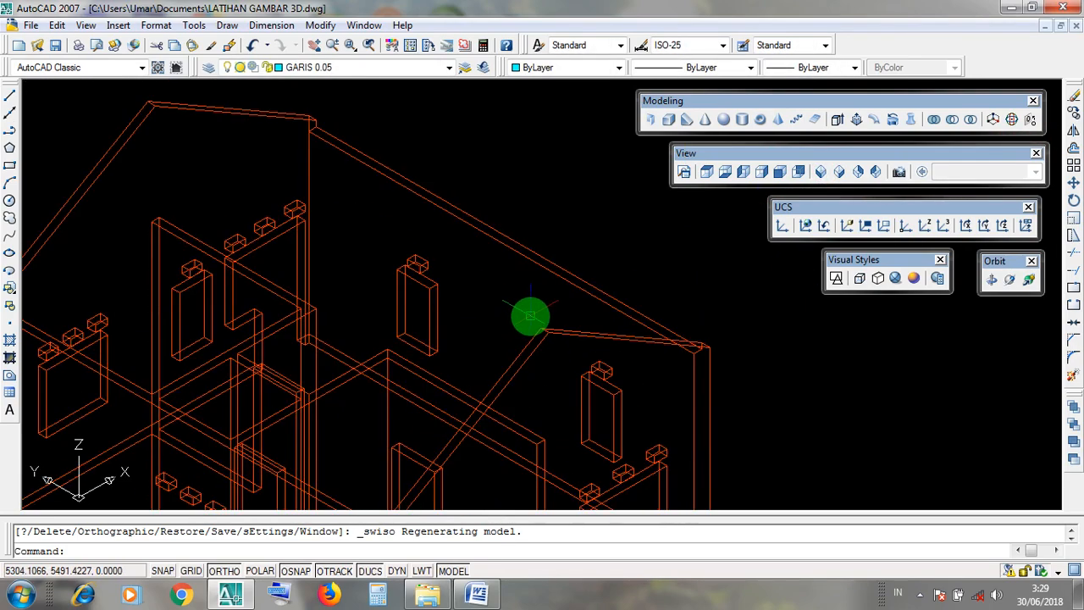
pyautogui.click(523, 316)
pyautogui.click(560, 357)
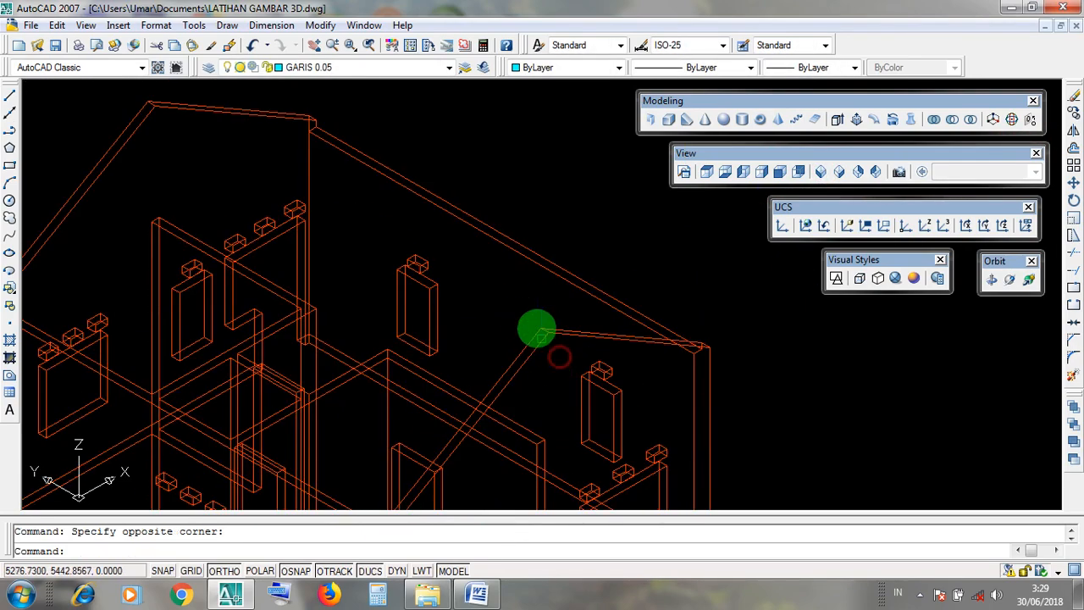
pyautogui.click(570, 339)
pyautogui.click(708, 154)
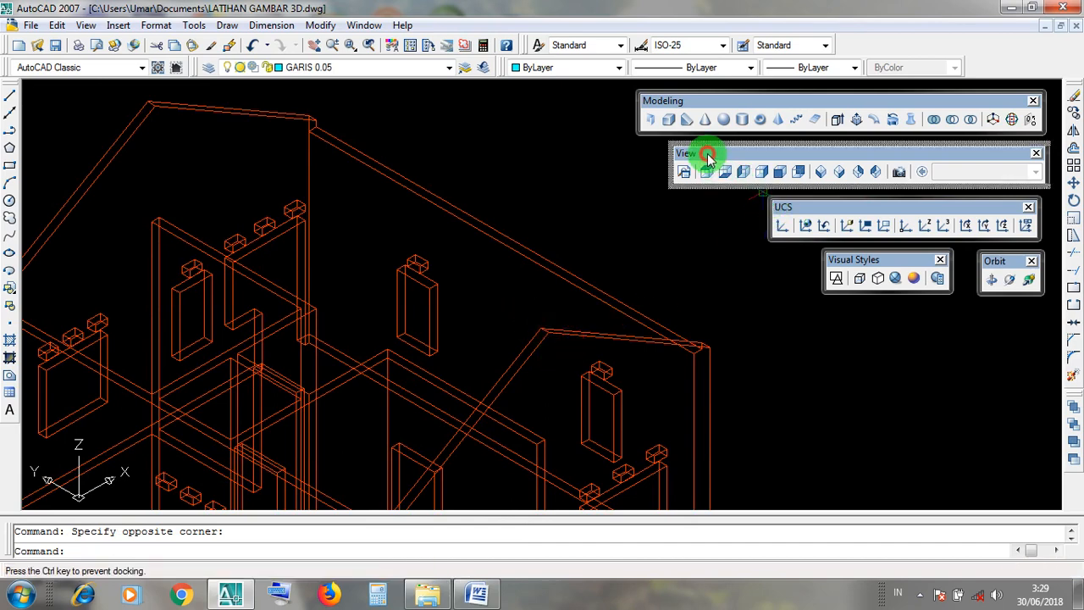
pyautogui.click(829, 174)
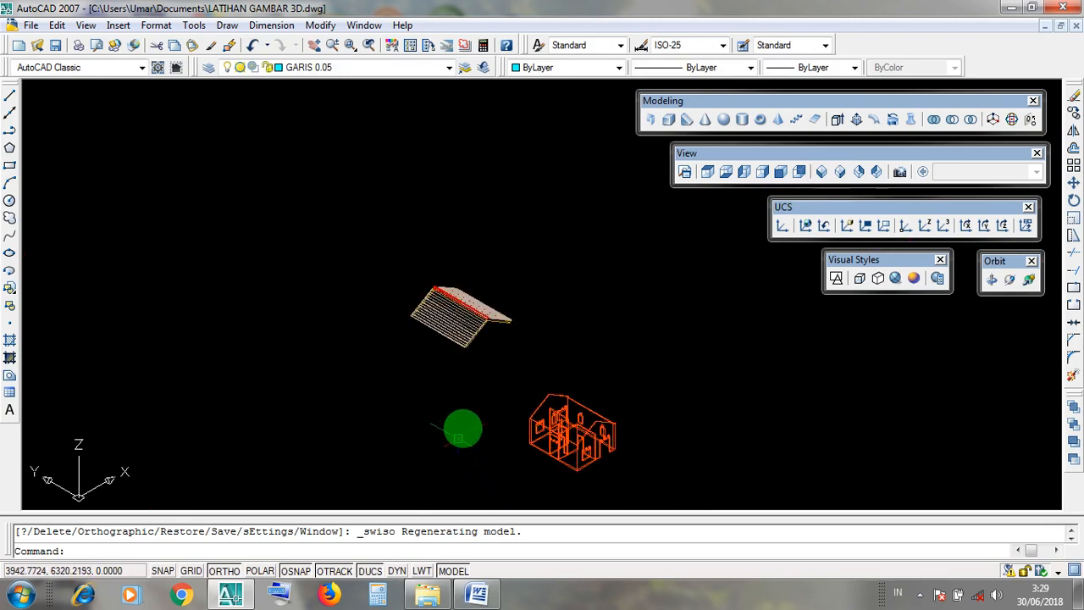
# Display the house in the Realistic visual style and examine the front gable wall's apex up close.
pyautogui.scroll(5, 463, 429)
pyautogui.moveTo(653, 395); pyautogui.dragTo(634, 276, button='middle')
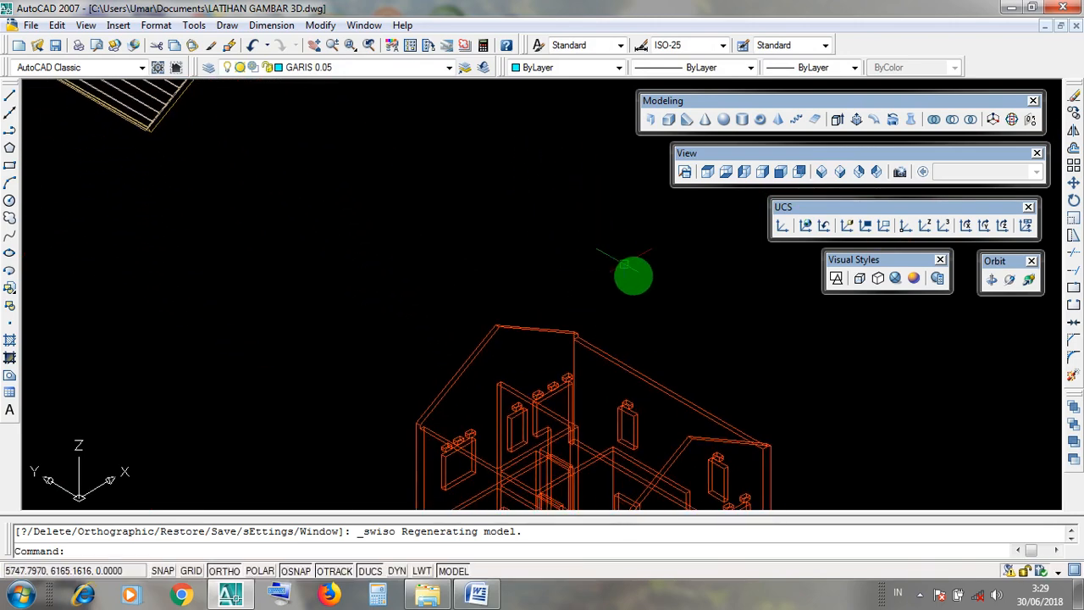
pyautogui.moveTo(716, 380); pyautogui.dragTo(630, 257, button='middle')
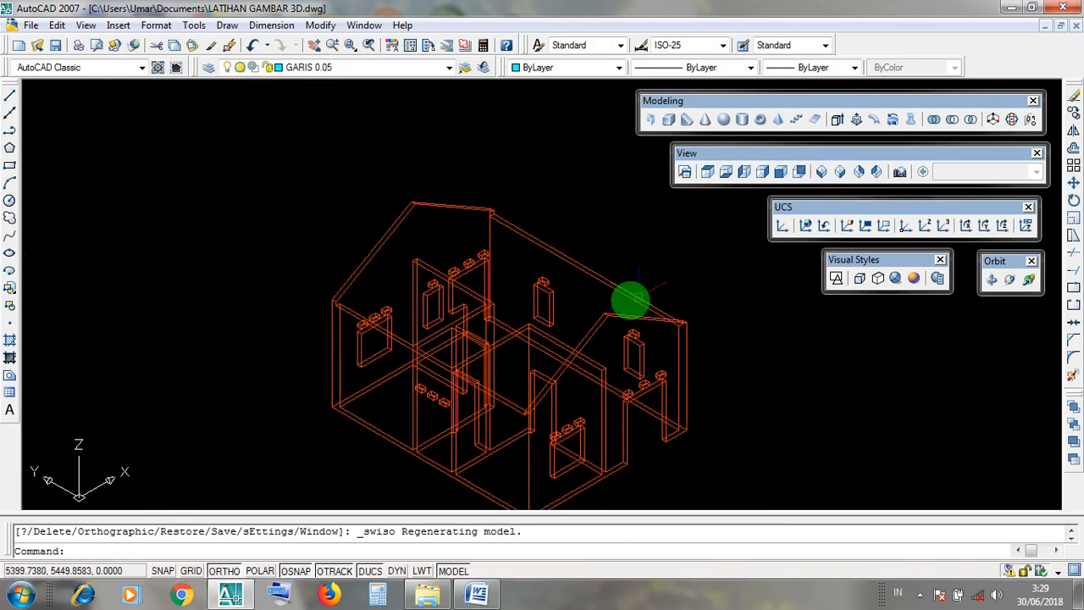
pyautogui.scroll(3, 593, 309)
pyautogui.scroll(-2, 821, 277)
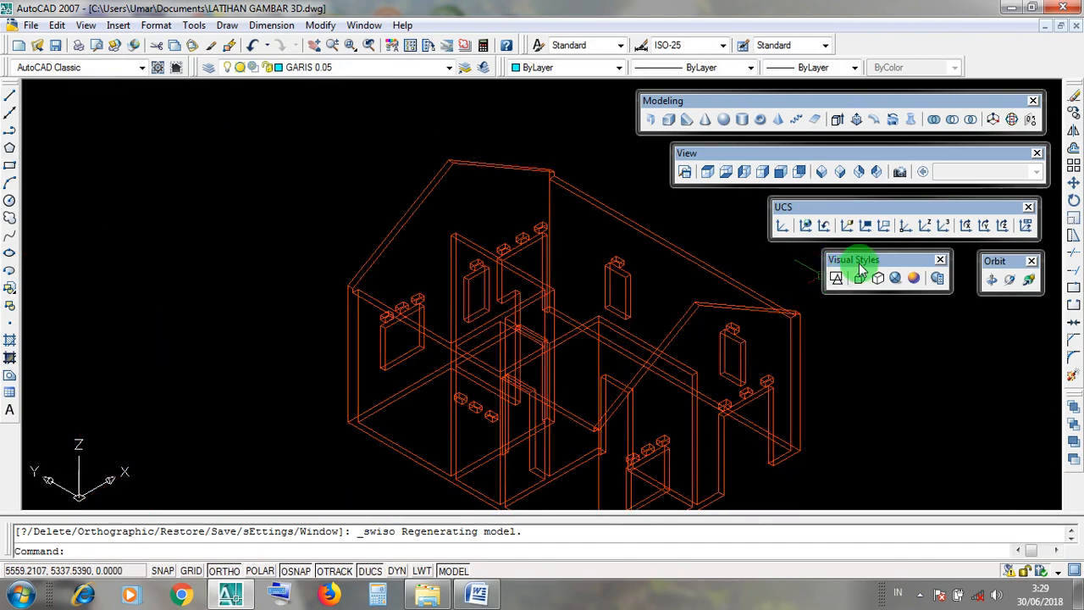
pyautogui.click(895, 278)
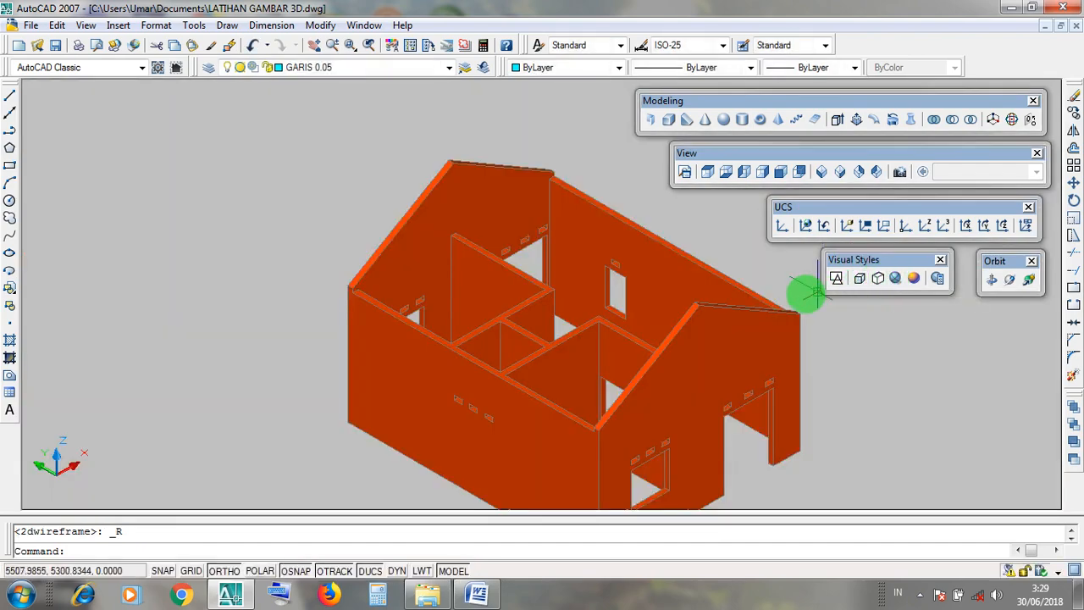
pyautogui.scroll(5, 694, 305)
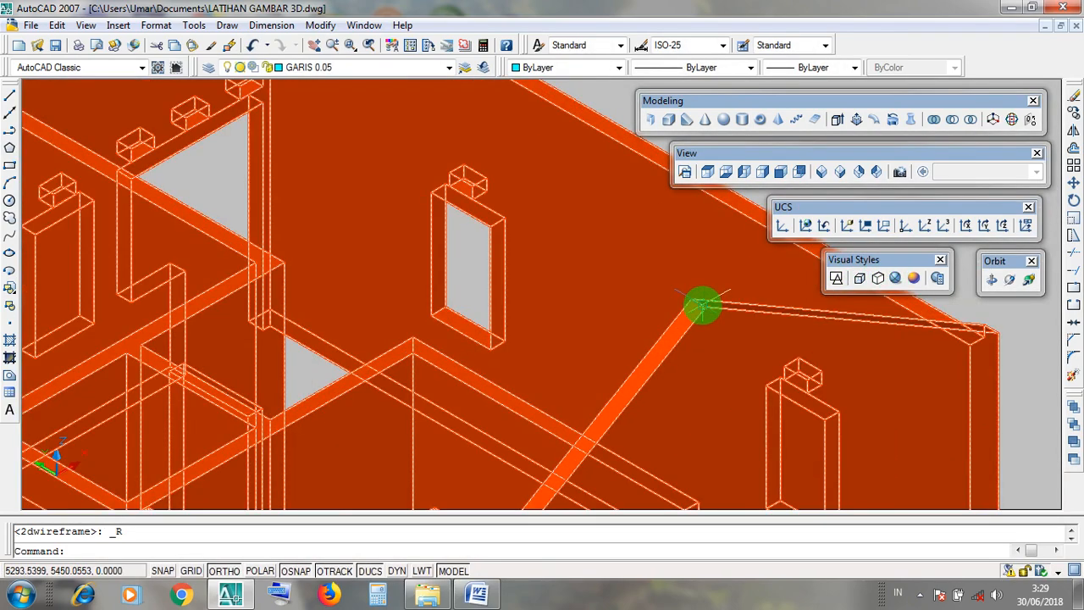
pyautogui.scroll(-4, 707, 309)
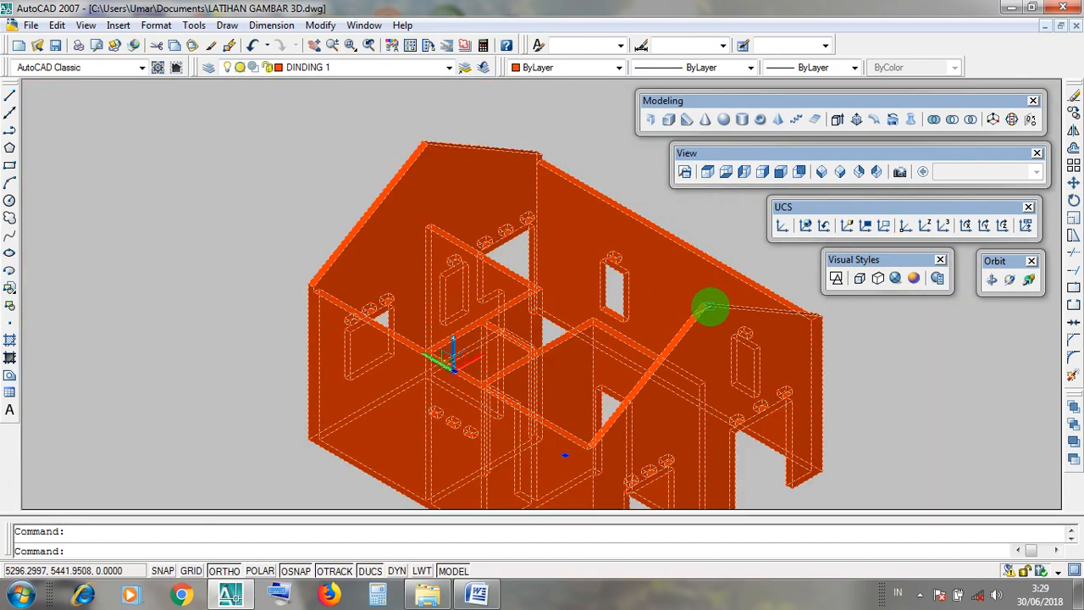
pyautogui.press('Escape')
pyautogui.scroll(3, 709, 307)
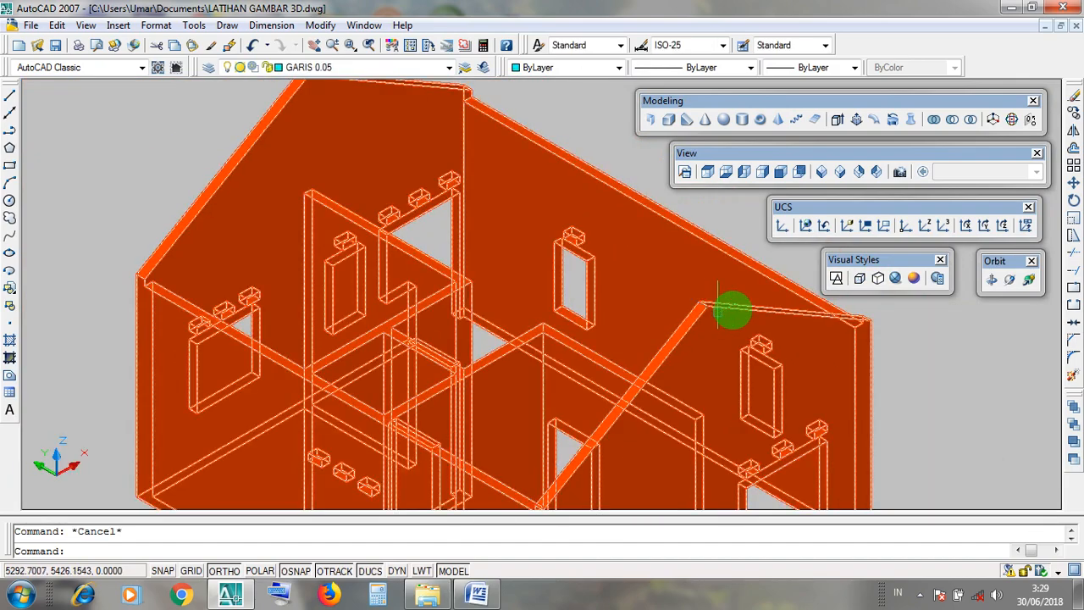
# Examine the underside apex of the LISTPLANK fascia at the roof's front end in the shaded model.
pyautogui.scroll(-2, 733, 310)
pyautogui.scroll(-5, 658, 375)
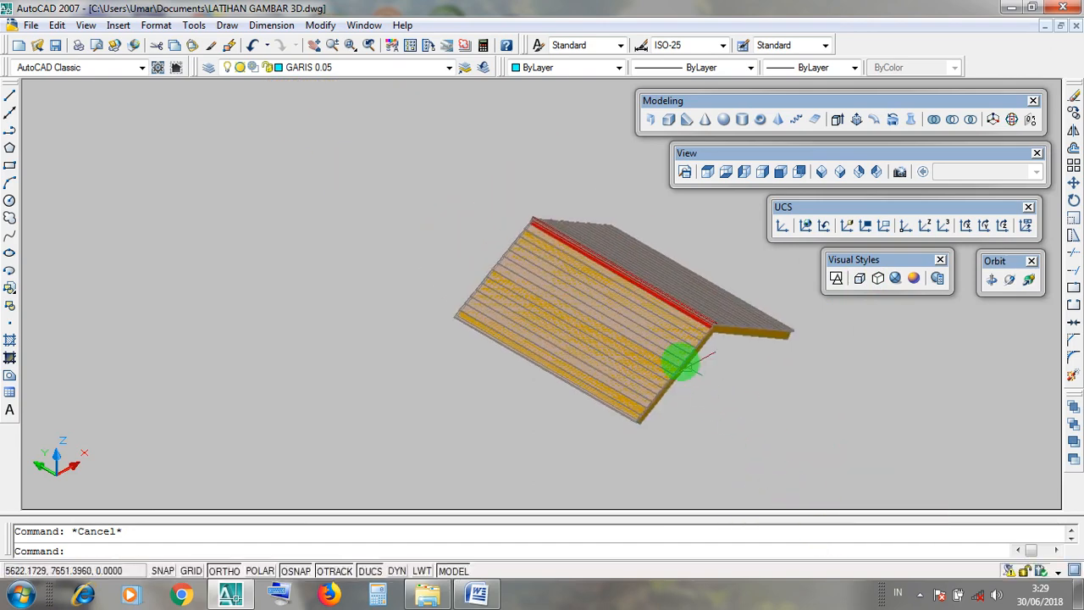
pyautogui.scroll(5, 683, 362)
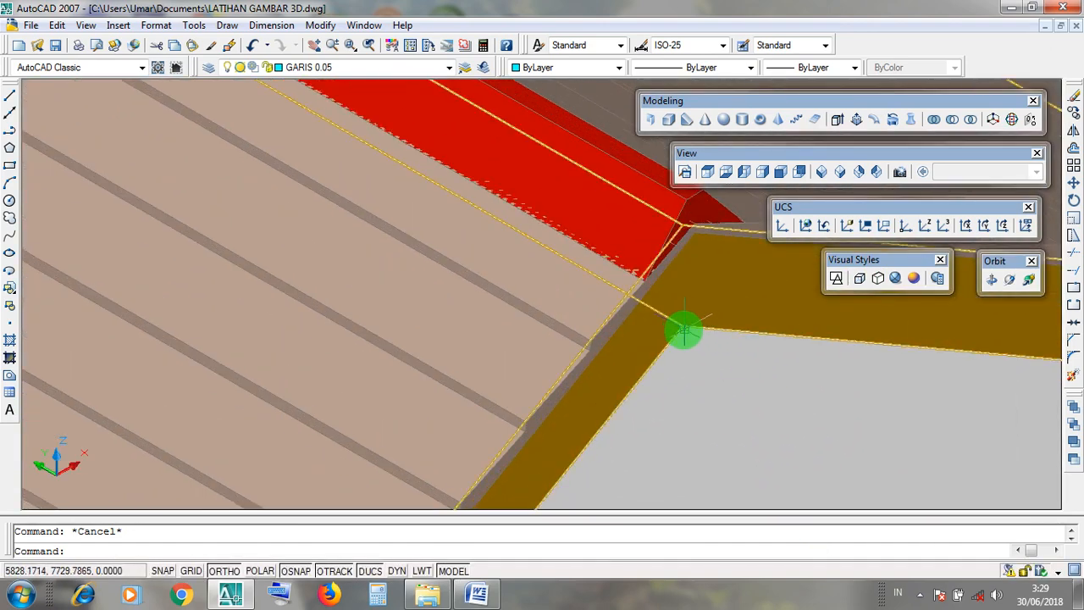
pyautogui.click(682, 327)
pyautogui.press('Escape')
pyautogui.click(684, 326)
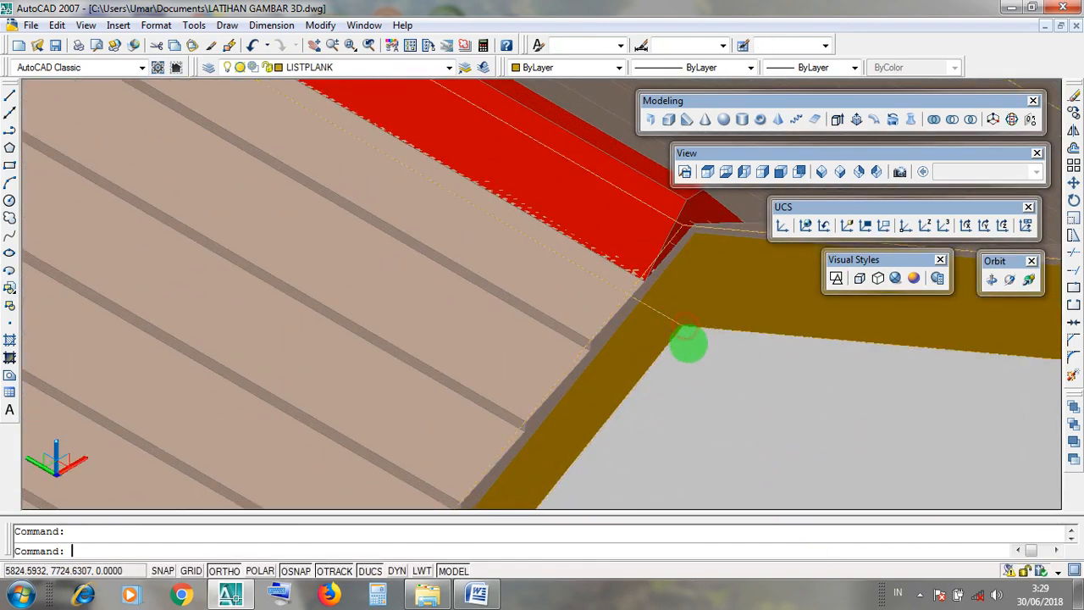
pyautogui.press('Escape')
pyautogui.click(684, 326)
pyautogui.scroll(-6, 687, 321)
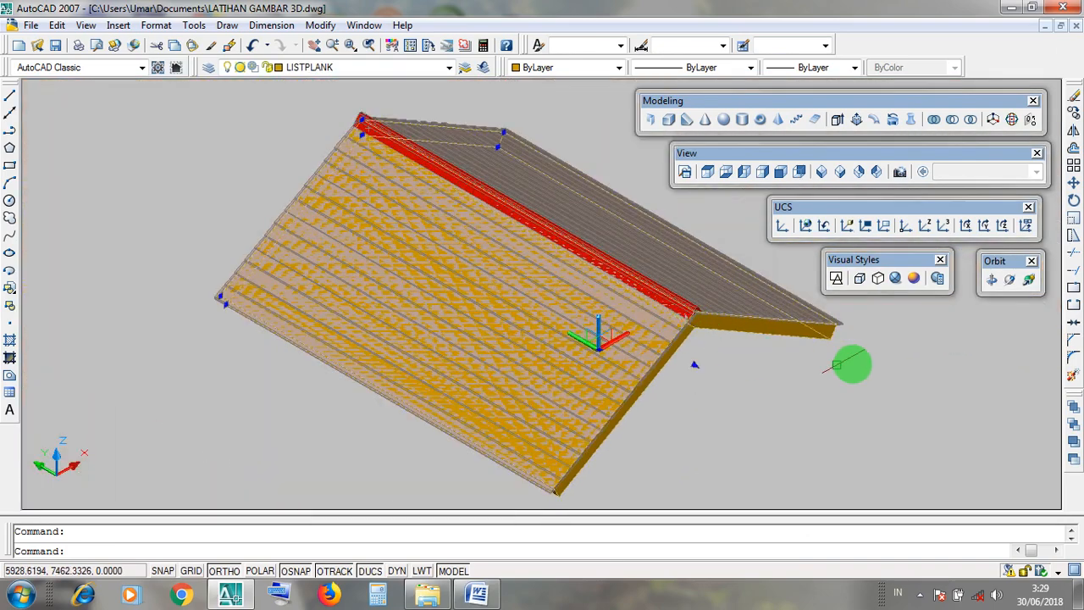
pyautogui.press('Escape')
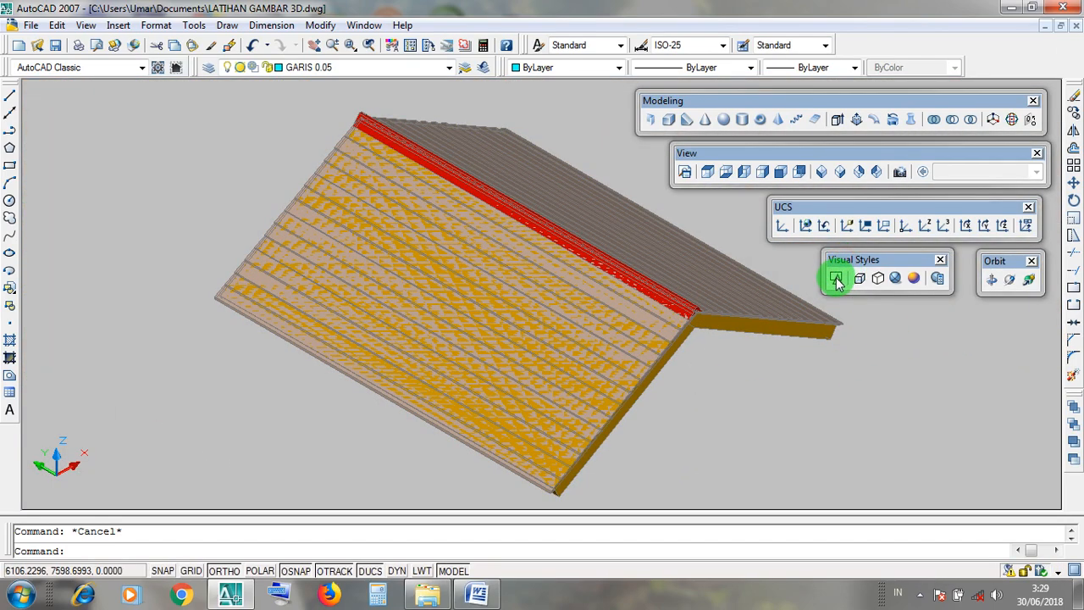
# Return to the 2D Wireframe visual style and examine the lower apex of the roof's front LISTPLANK fascia.
pyautogui.click(836, 279)
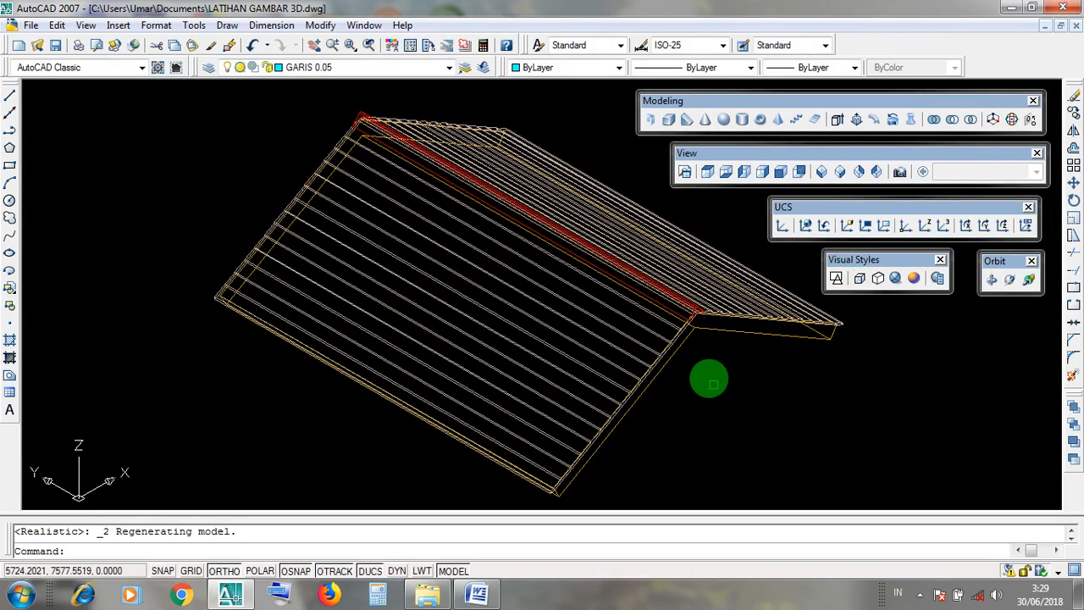
pyautogui.scroll(4, 707, 341)
pyautogui.scroll(-1, 711, 328)
pyautogui.scroll(-5, 745, 319)
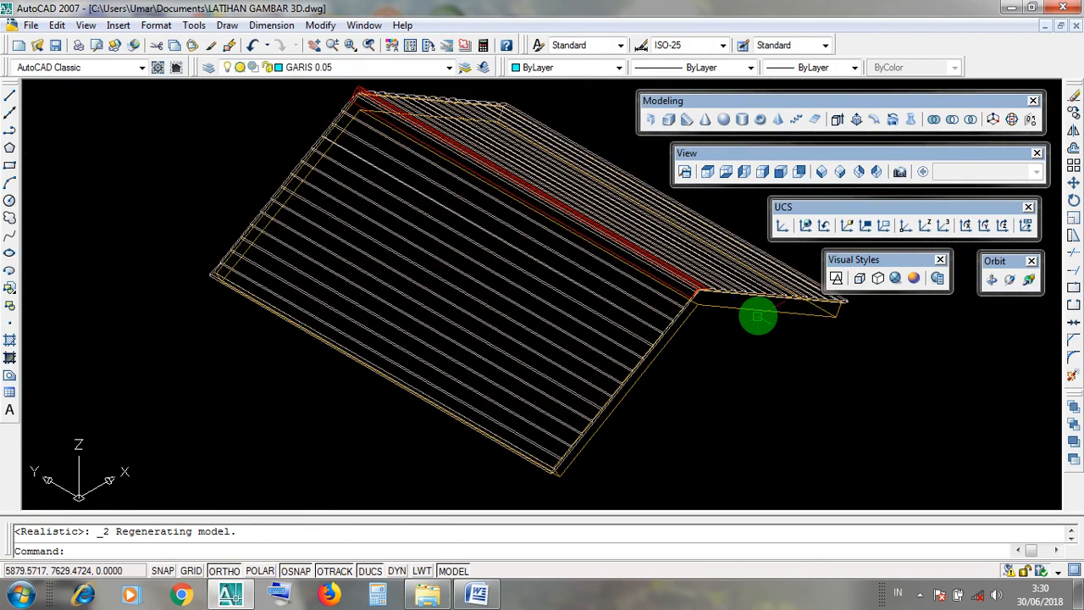
pyautogui.click(757, 312)
pyautogui.scroll(5, 729, 312)
pyautogui.scroll(2, 677, 288)
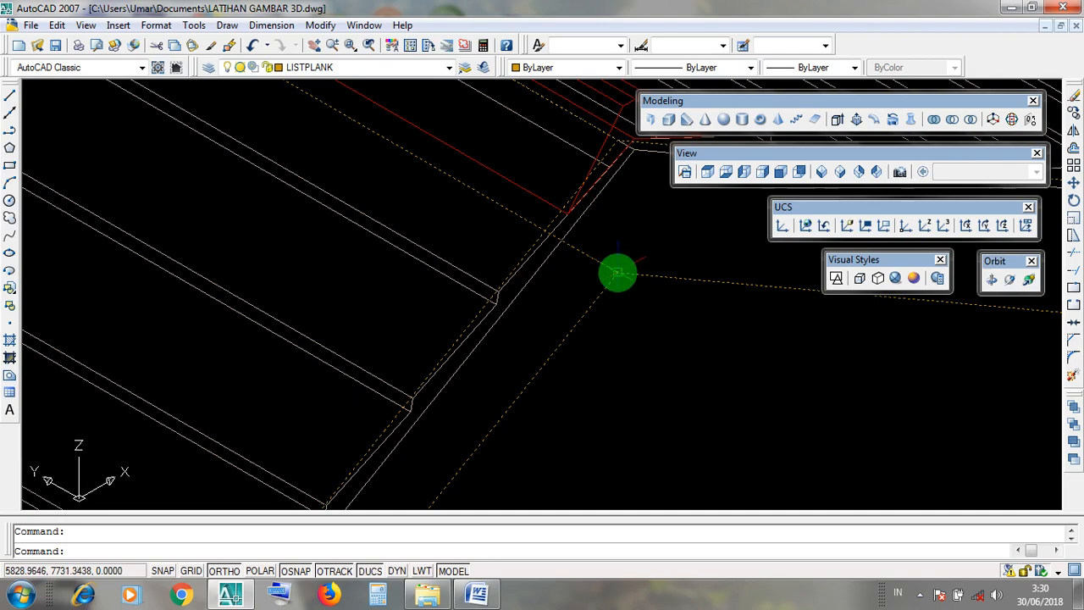
pyautogui.scroll(-10, 624, 315)
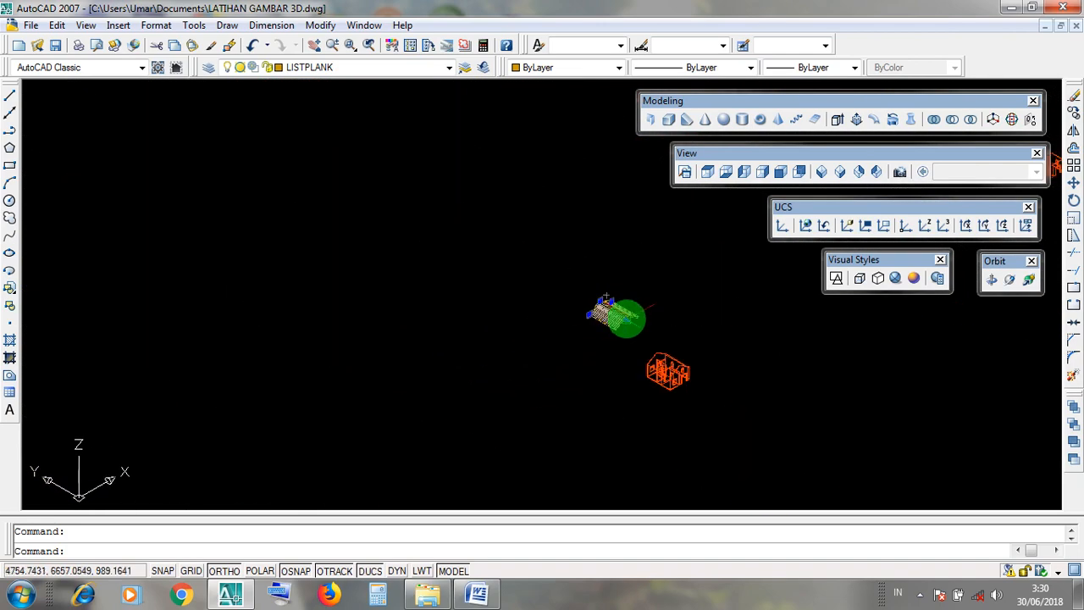
pyautogui.press('Escape')
# Examine the inner and outer corner points of the front gable wall's apex in wireframe as targets for the roof.
pyautogui.scroll(10, 669, 367)
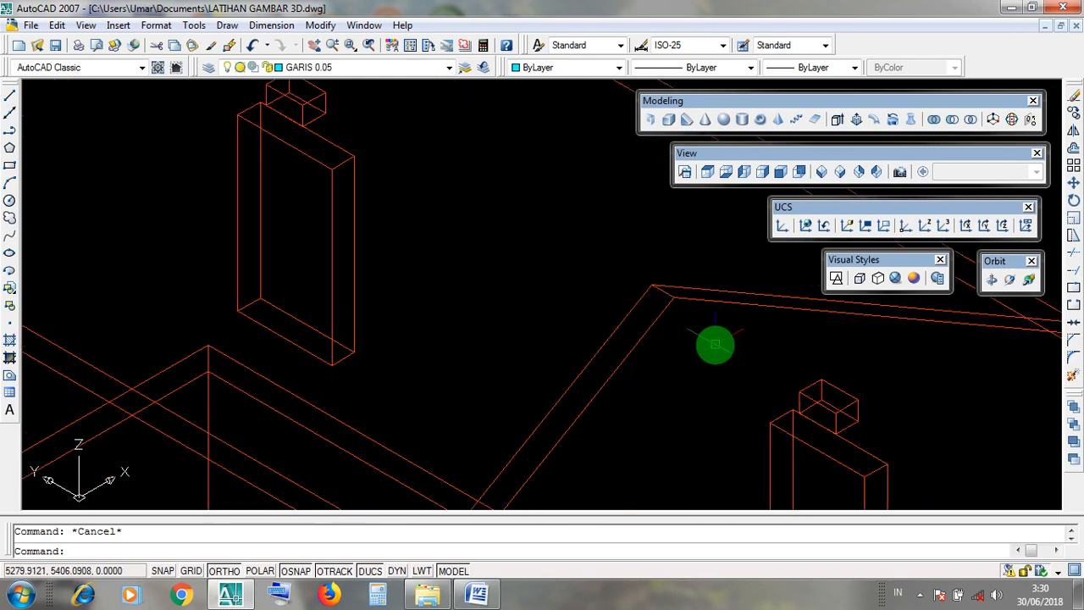
pyautogui.scroll(-3, 678, 302)
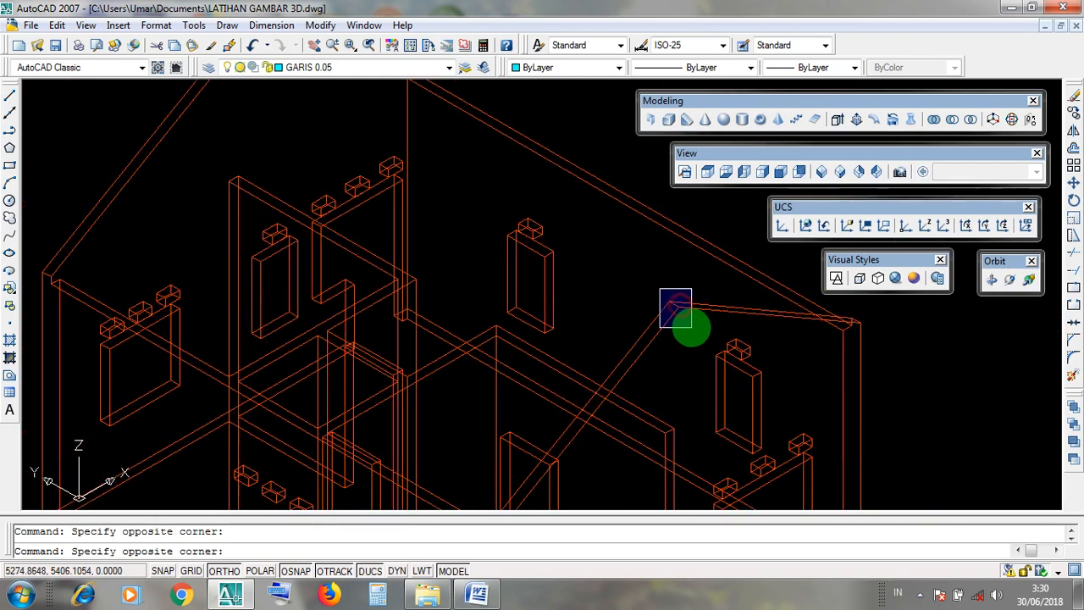
pyautogui.scroll(-5, 692, 327)
pyautogui.scroll(5, 690, 331)
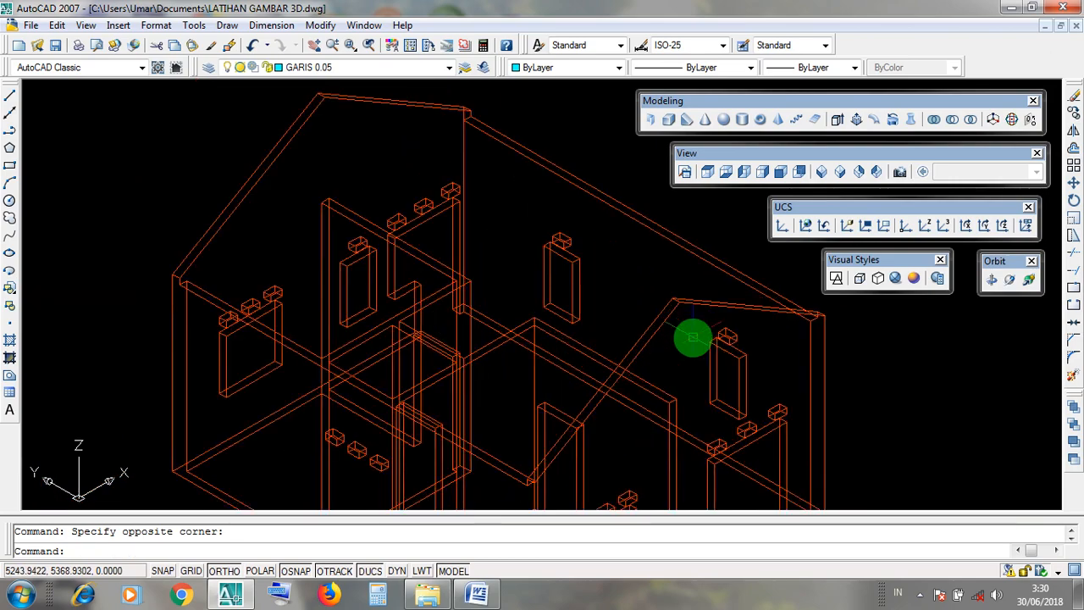
pyautogui.click(674, 292)
pyautogui.click(693, 323)
pyautogui.scroll(8, 686, 310)
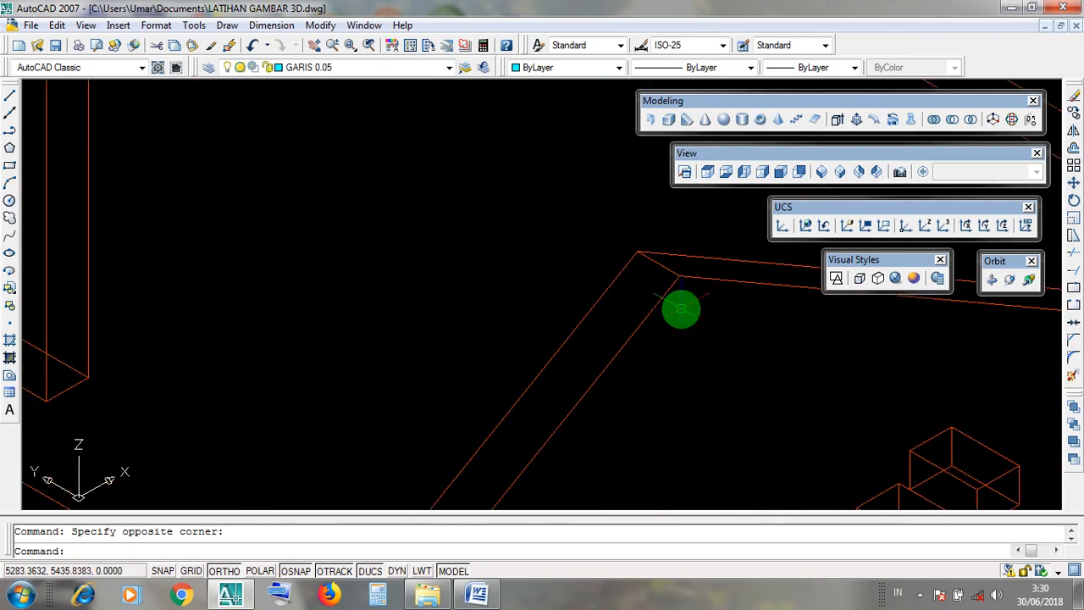
pyautogui.click(680, 269)
pyautogui.press('Escape')
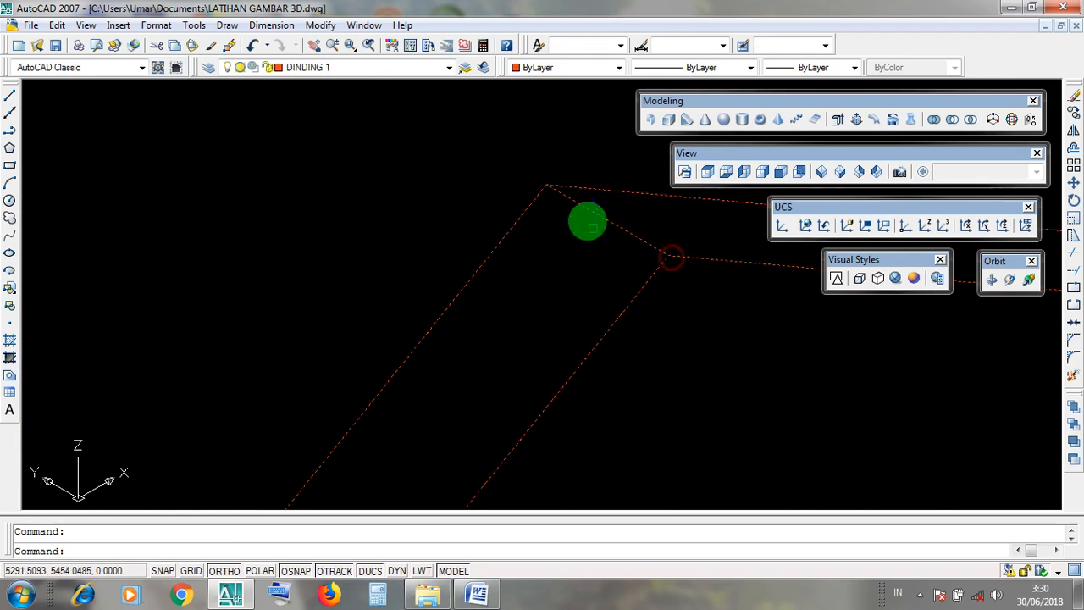
pyautogui.click(539, 168)
pyautogui.click(610, 227)
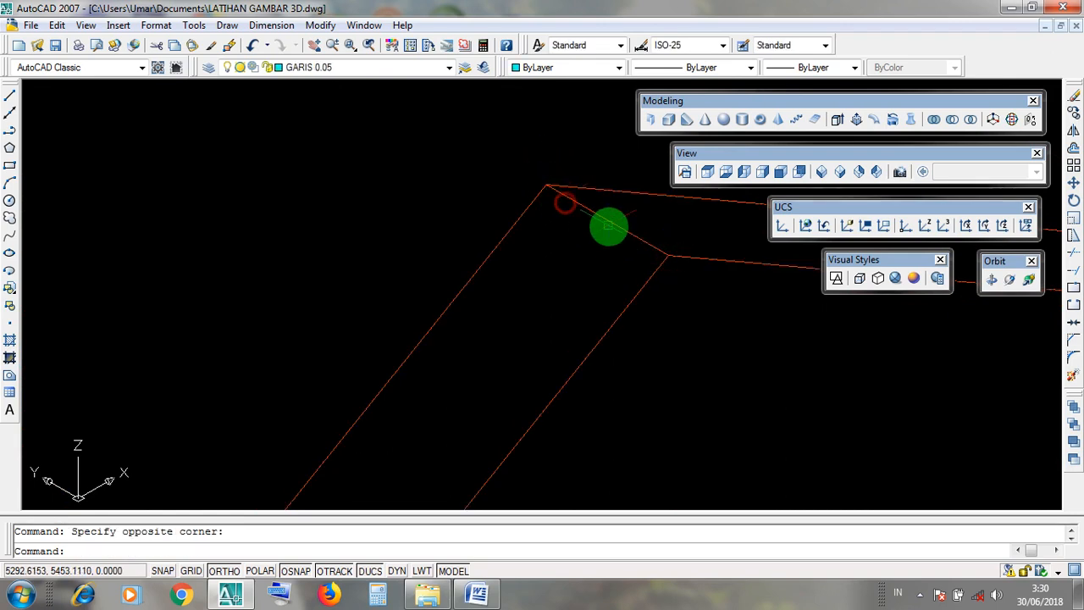
pyautogui.click(653, 235)
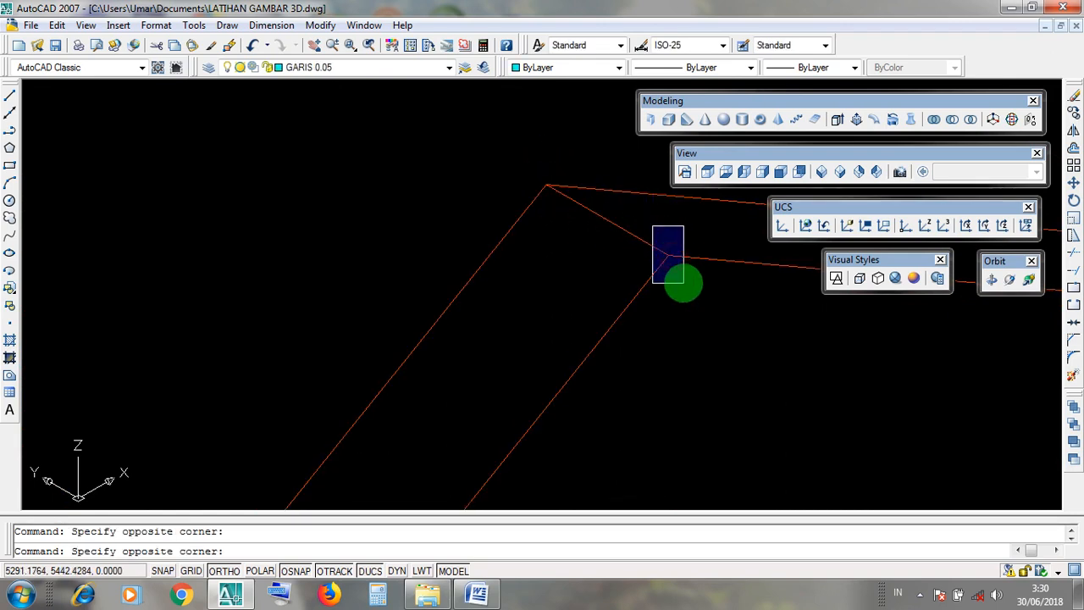
pyautogui.scroll(-8, 678, 351)
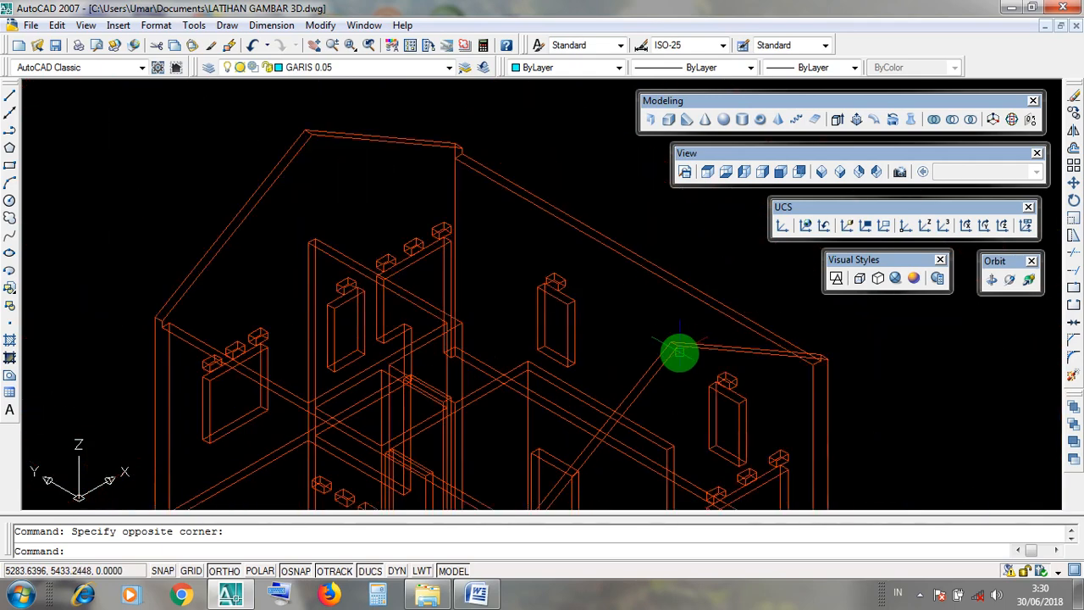
pyautogui.moveTo(484, 222); pyautogui.dragTo(605, 436, button='middle')
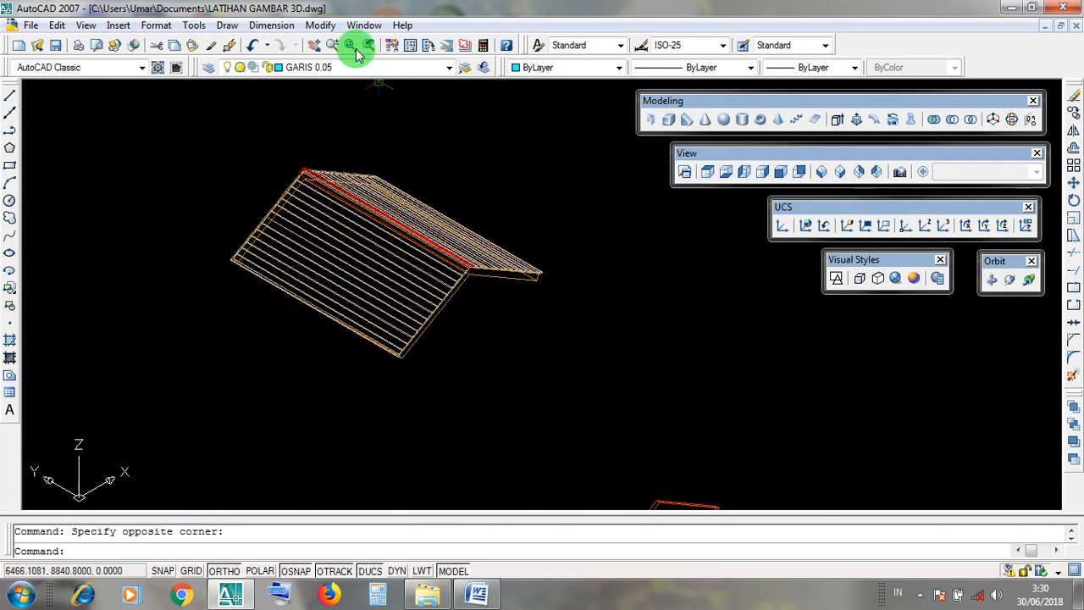
pyautogui.click(322, 25)
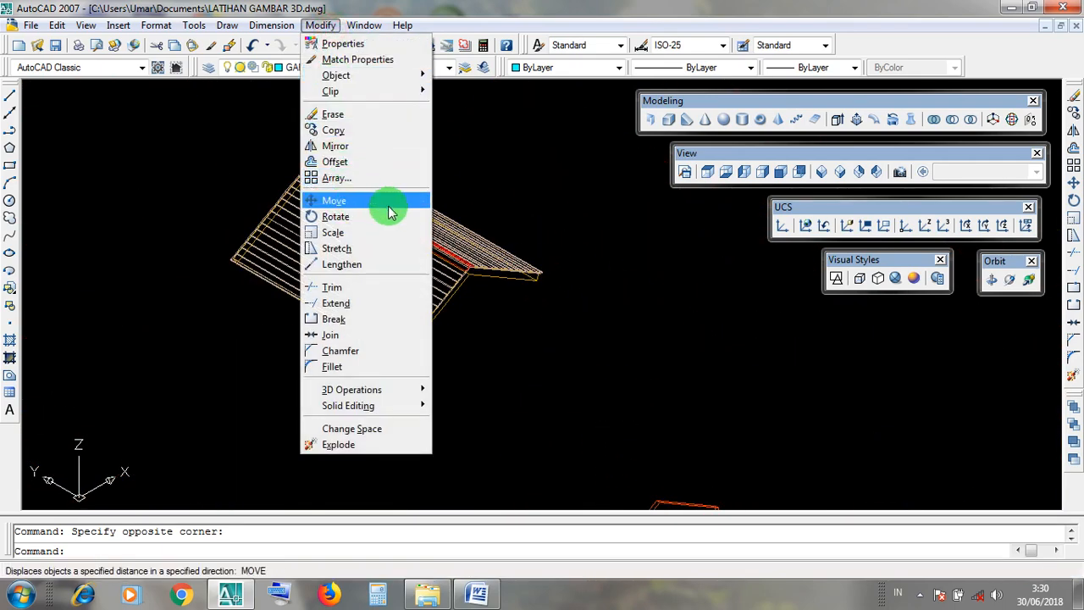
pyautogui.click(615, 319)
pyautogui.click(539, 335)
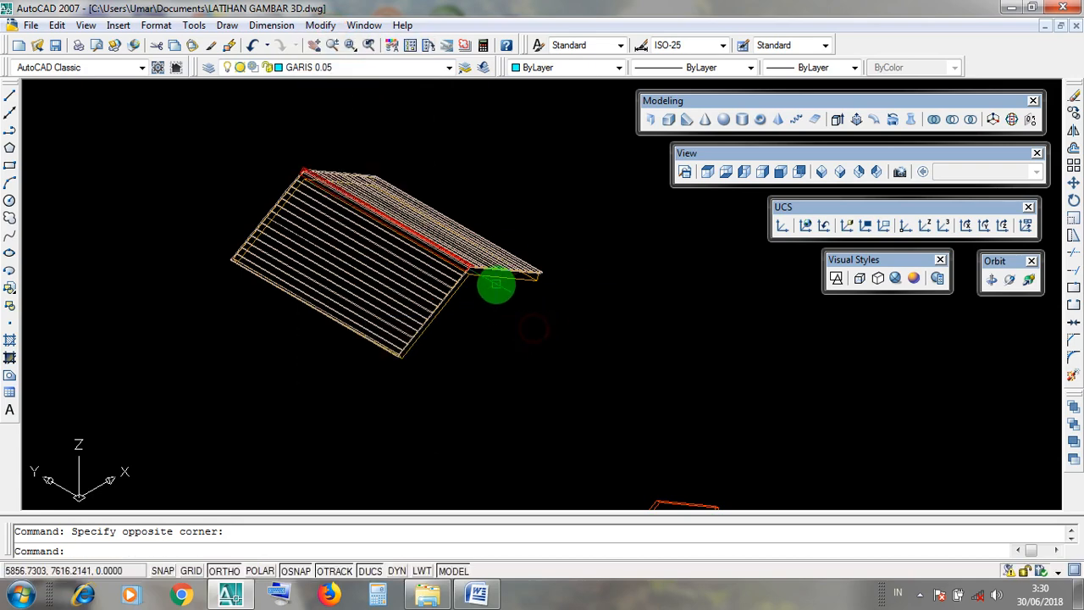
pyautogui.click(496, 271)
pyautogui.click(497, 256)
pyautogui.click(476, 254)
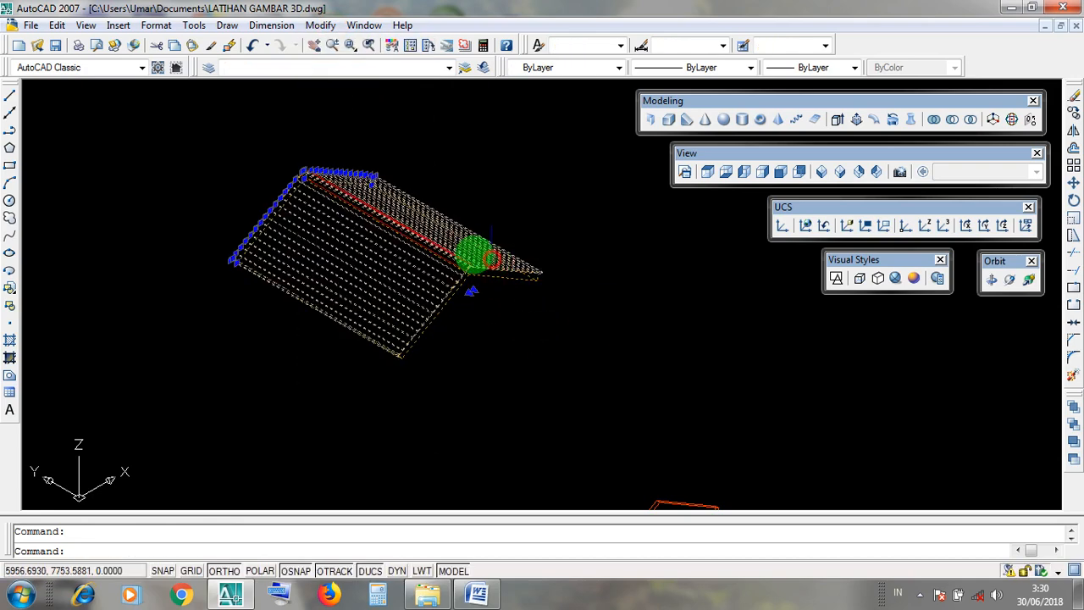
pyautogui.scroll(-5, 508, 269)
pyautogui.scroll(5, 583, 342)
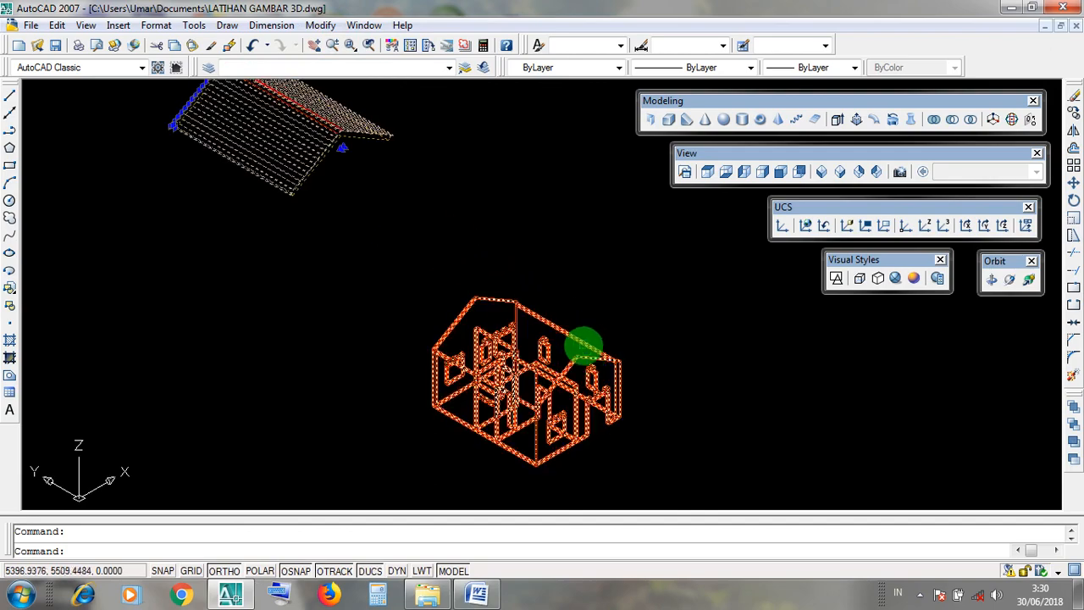
pyautogui.press('Escape')
# Compare the roof fascia's lower front apex with the house's front gable apex as the base and target points for a move.
pyautogui.scroll(4, 320, 110)
pyautogui.scroll(6, 387, 183)
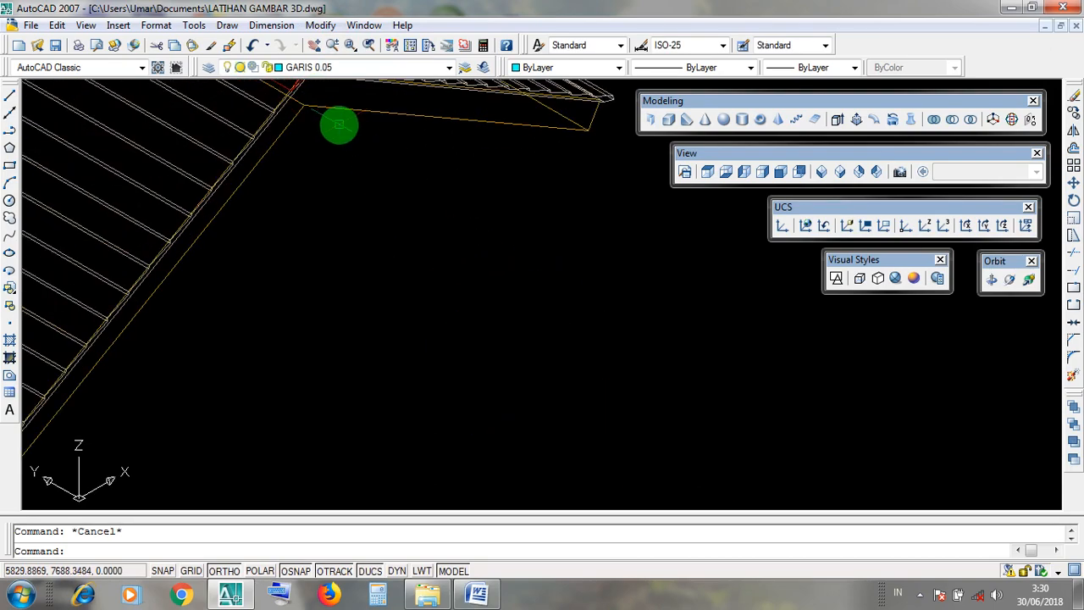
pyautogui.moveTo(340, 132); pyautogui.dragTo(467, 242, button='middle')
pyautogui.scroll(-5, 468, 241)
pyautogui.scroll(4, 469, 242)
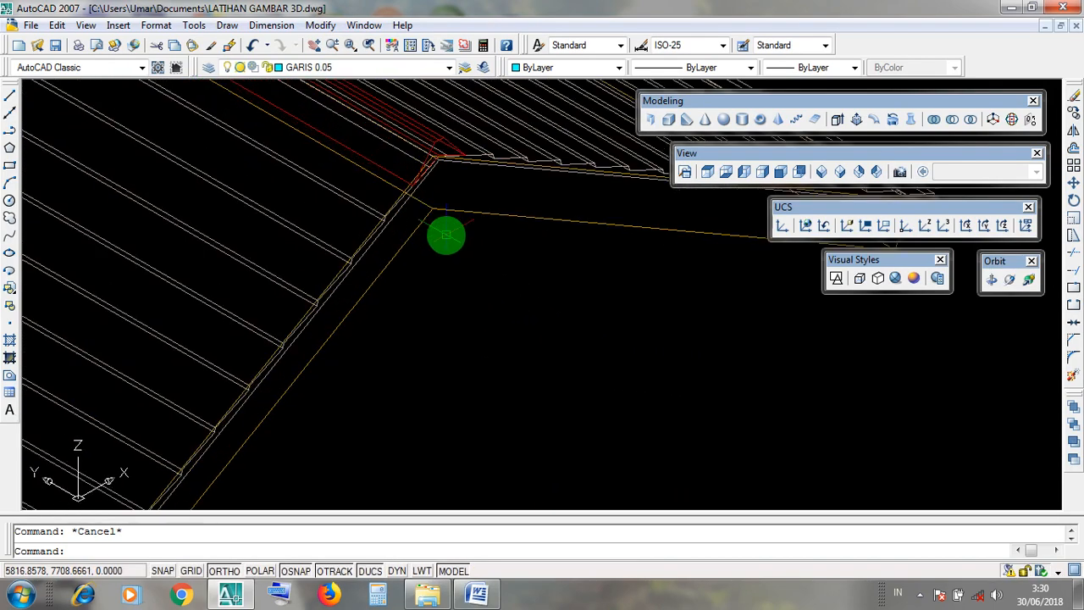
pyautogui.scroll(2, 422, 197)
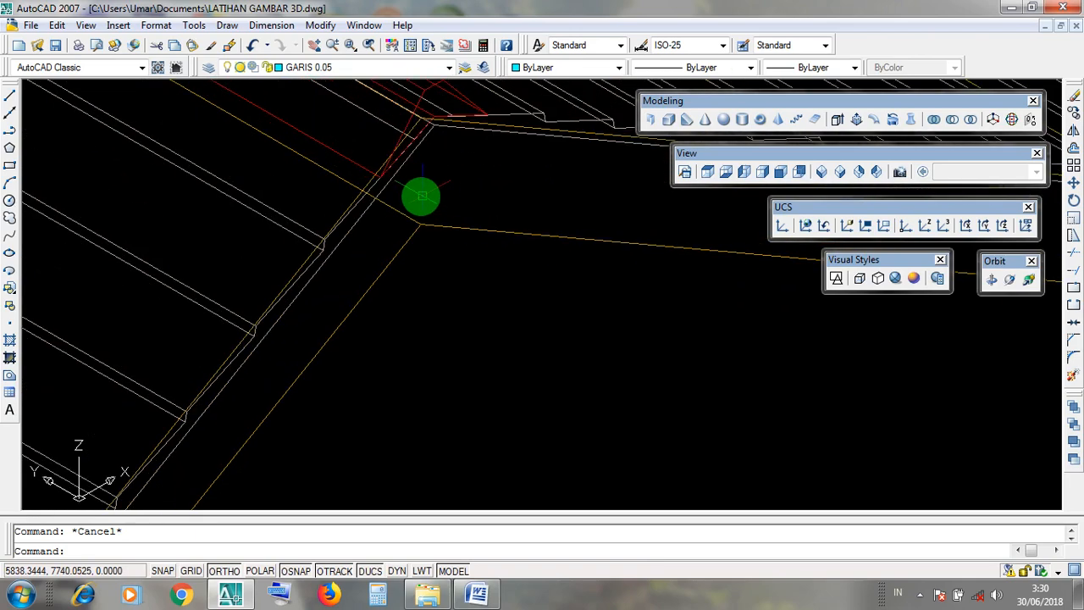
pyautogui.click(410, 200)
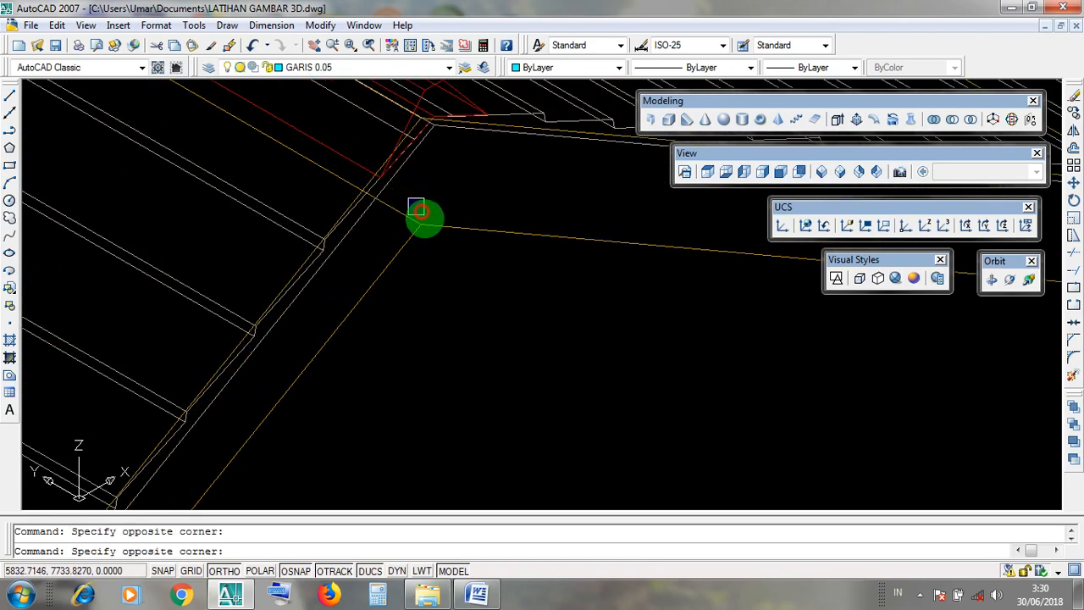
pyautogui.scroll(-6, 439, 229)
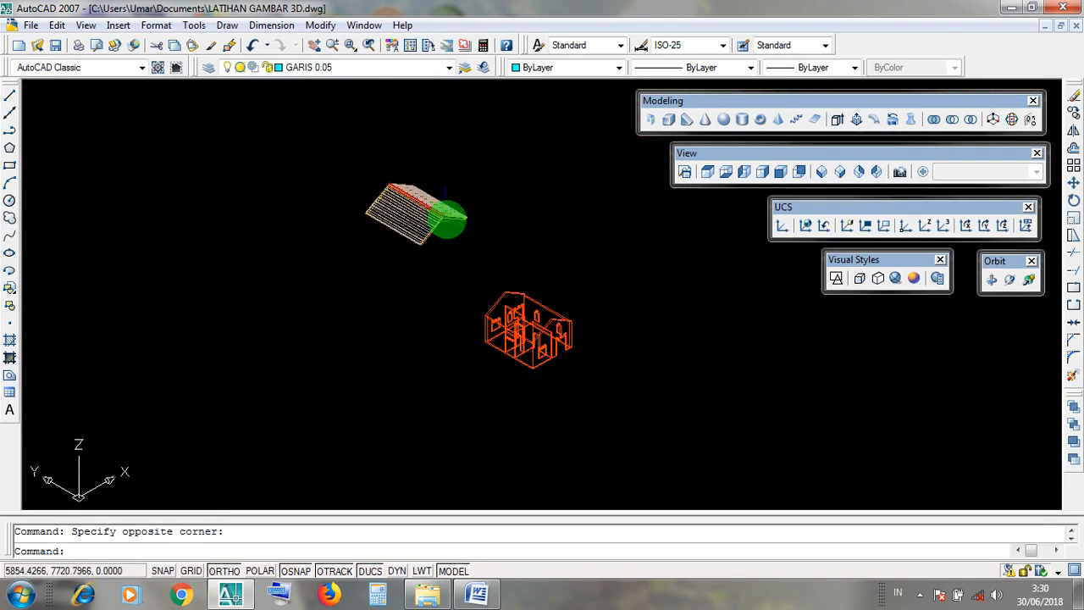
pyautogui.scroll(6, 555, 322)
pyautogui.scroll(-3, 553, 301)
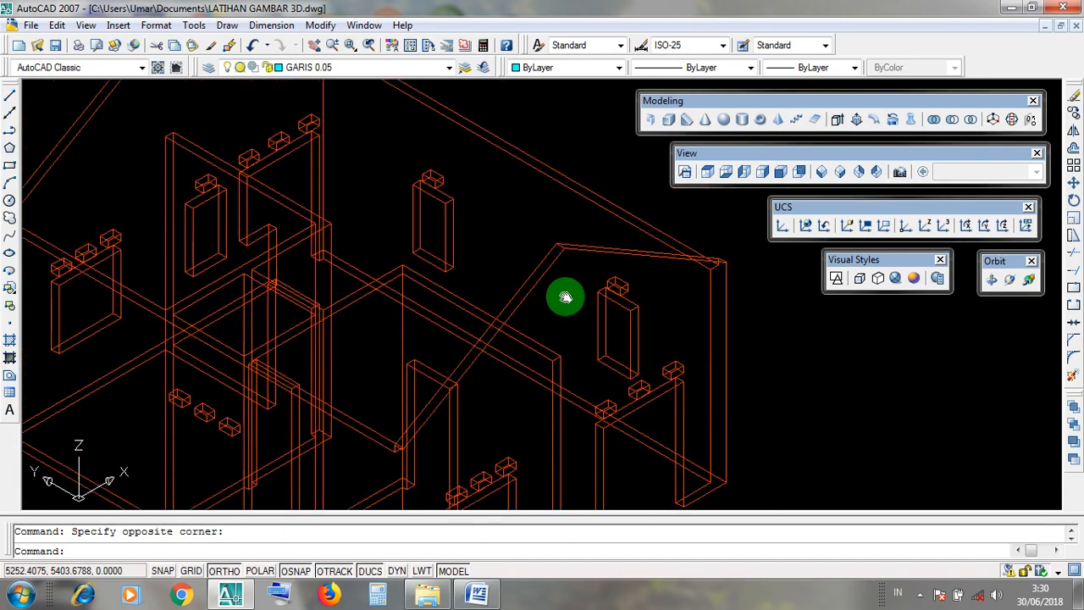
# Examine the outer corner of the front gable wall's apex up close as the destination point for the roof.
pyautogui.scroll(6, 566, 300)
pyautogui.click(539, 243)
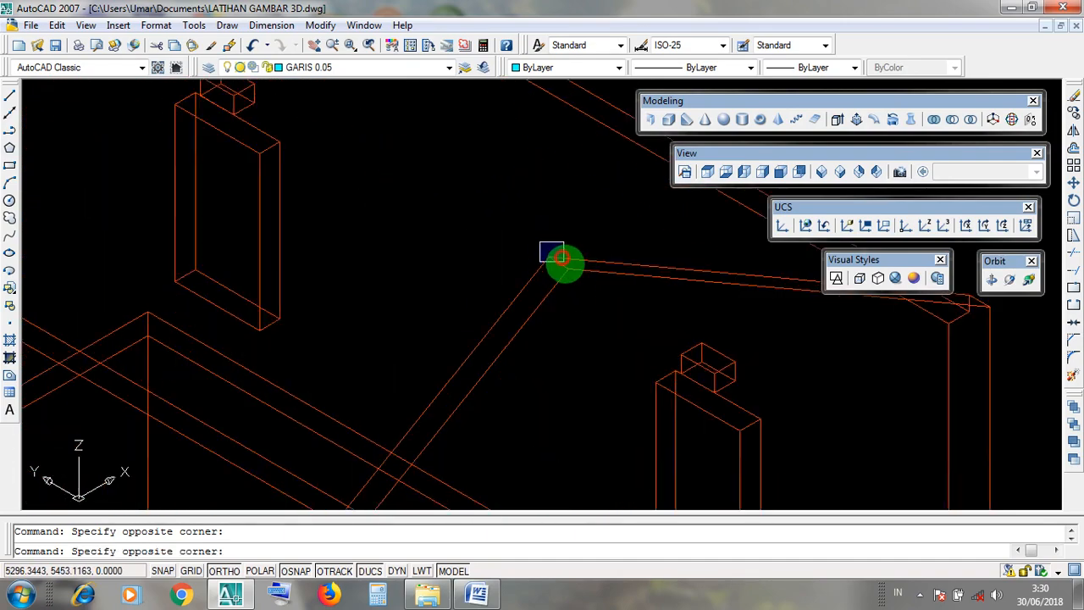
pyautogui.scroll(3, 579, 291)
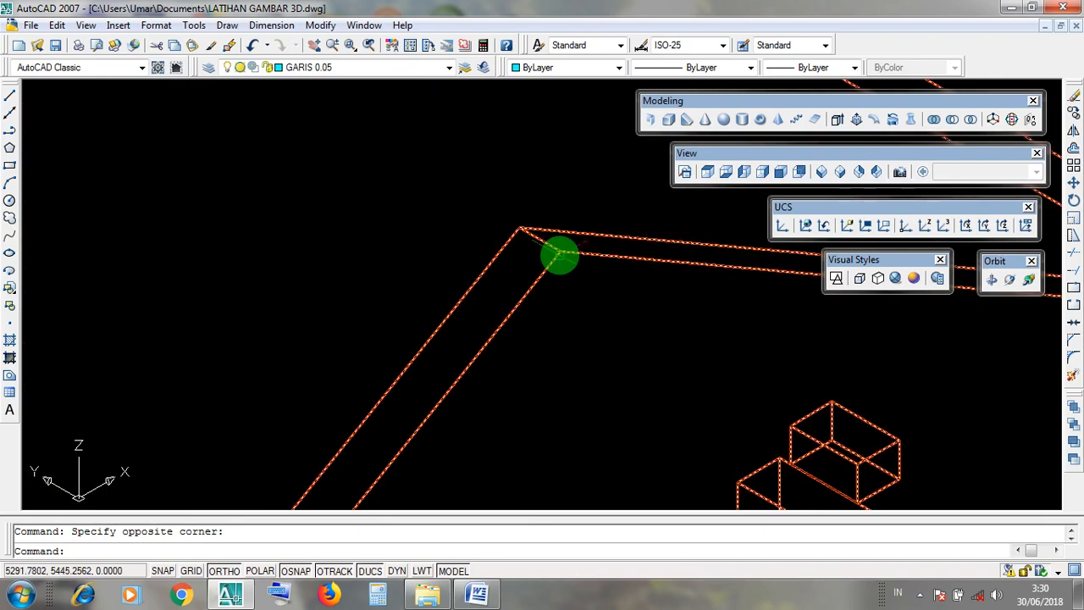
pyautogui.click(561, 252)
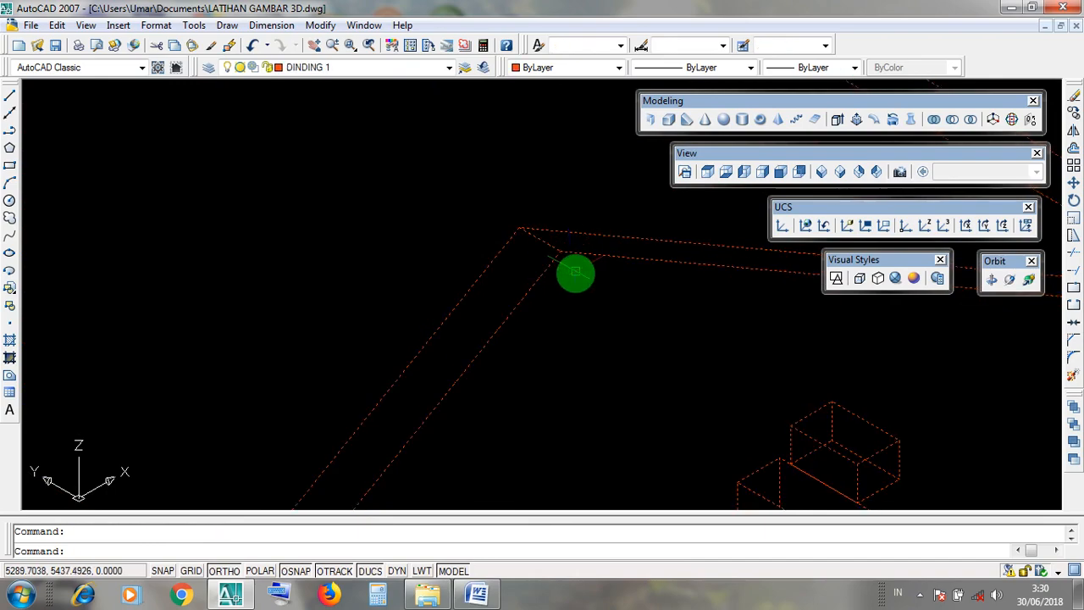
pyautogui.press('Escape')
pyautogui.scroll(-6, 578, 273)
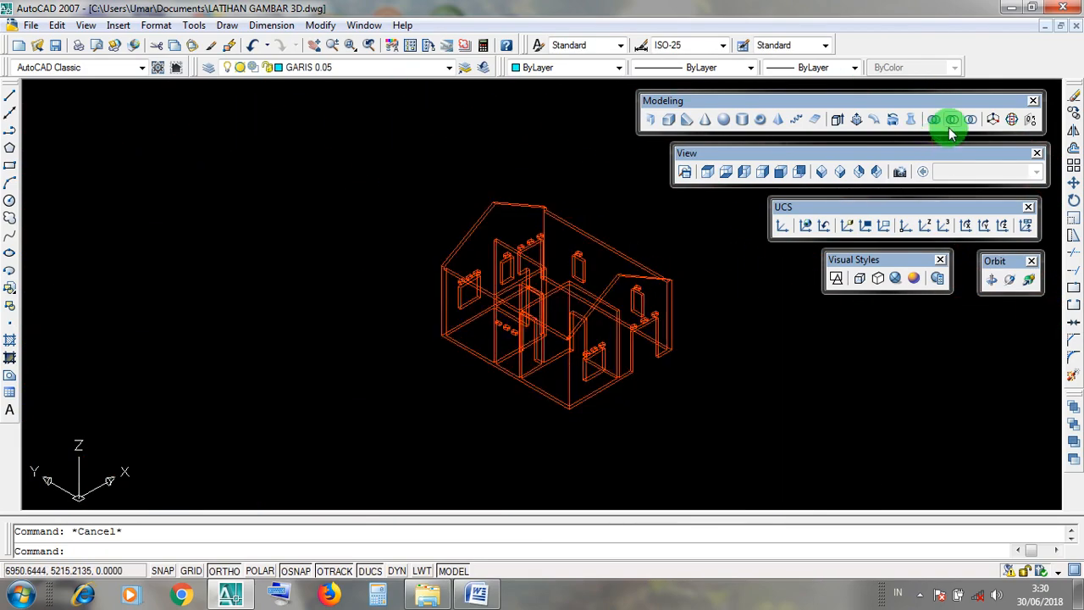
# Switch to Microsoft Word and bring up the CARA 2 instructions in the MOVE document.
pyautogui.click(1022, 9)
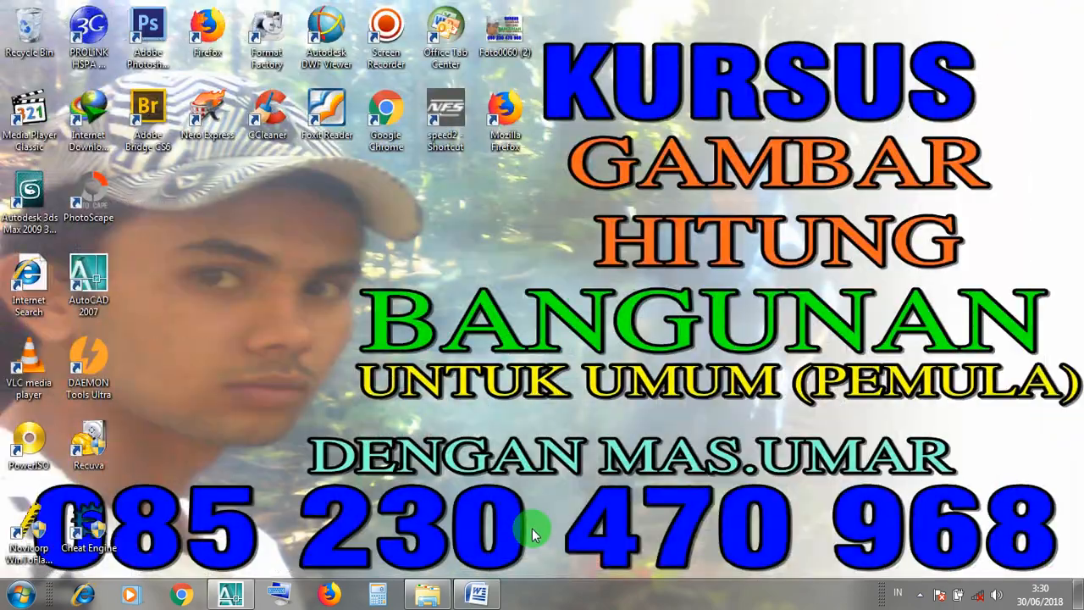
pyautogui.click(480, 597)
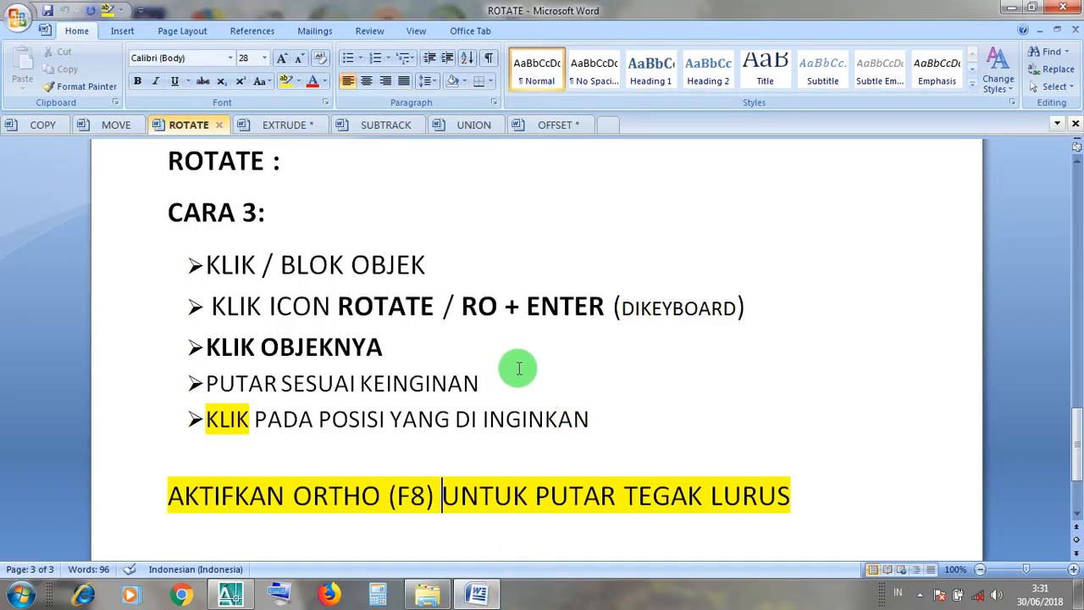
pyautogui.click(118, 125)
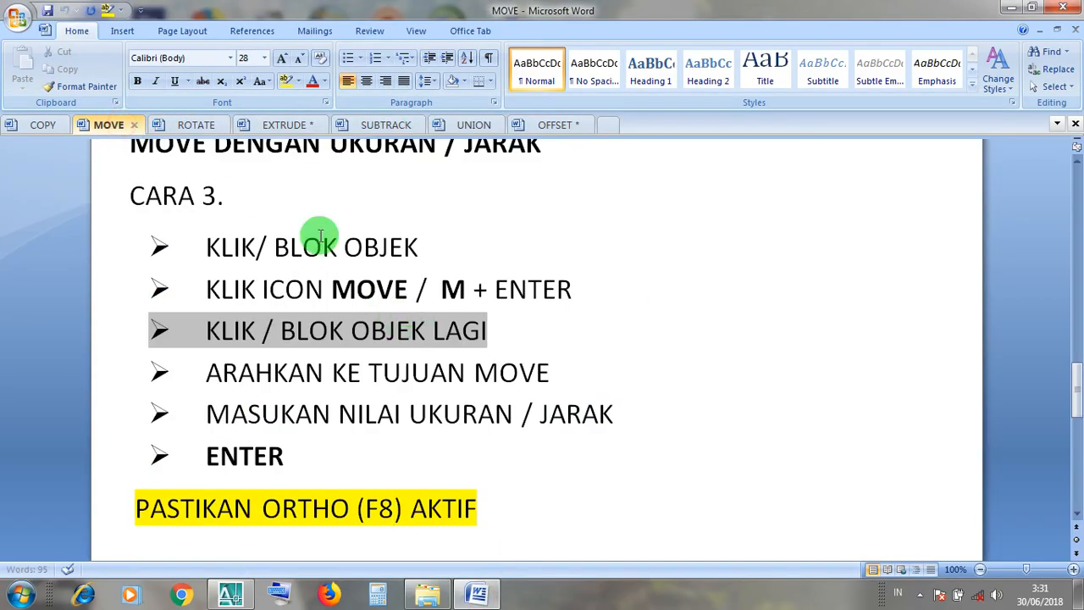
pyautogui.scroll(4, 324, 221)
pyautogui.scroll(-6, 335, 222)
pyautogui.scroll(3, 339, 224)
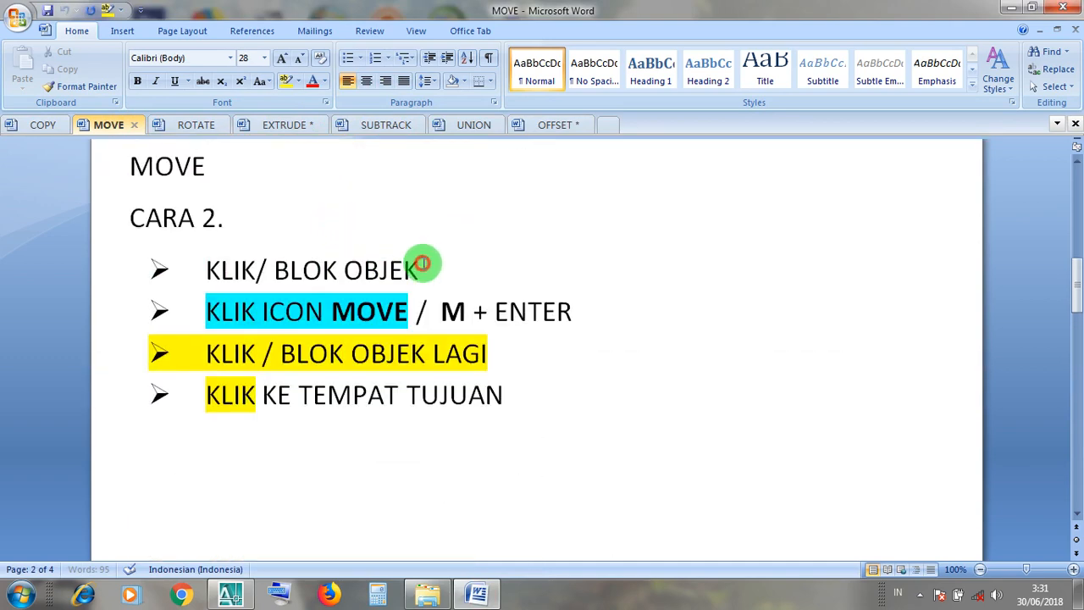
# Read through the CARA 2 procedure for selecting an object, starting Move and picking its destination.
pyautogui.moveTo(422, 263); pyautogui.dragTo(212, 268)
pyautogui.click(323, 311)
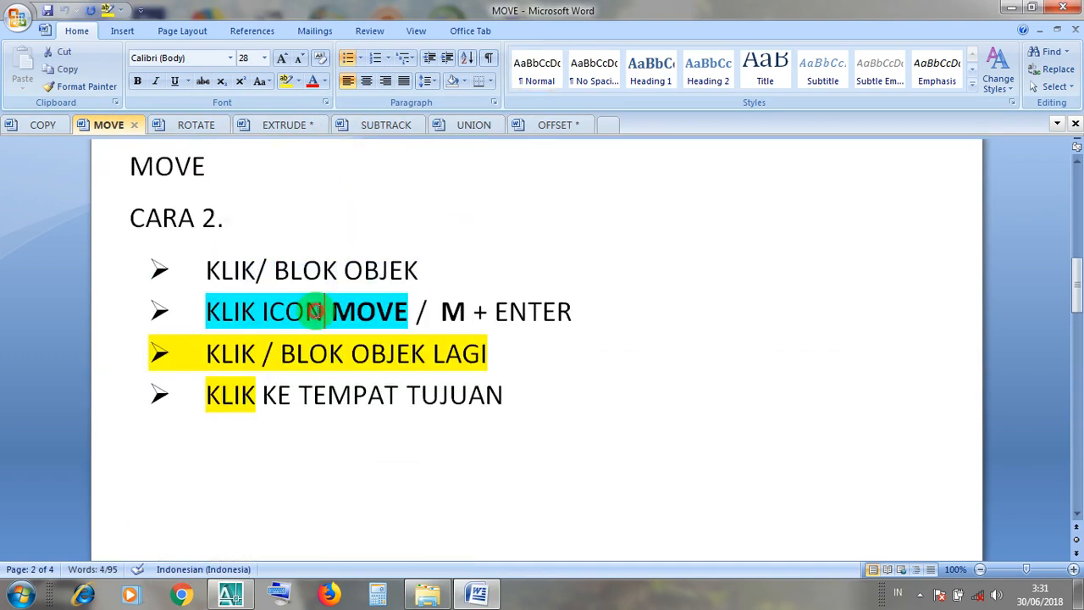
pyautogui.moveTo(420, 315); pyautogui.dragTo(206, 320)
pyautogui.click(429, 311)
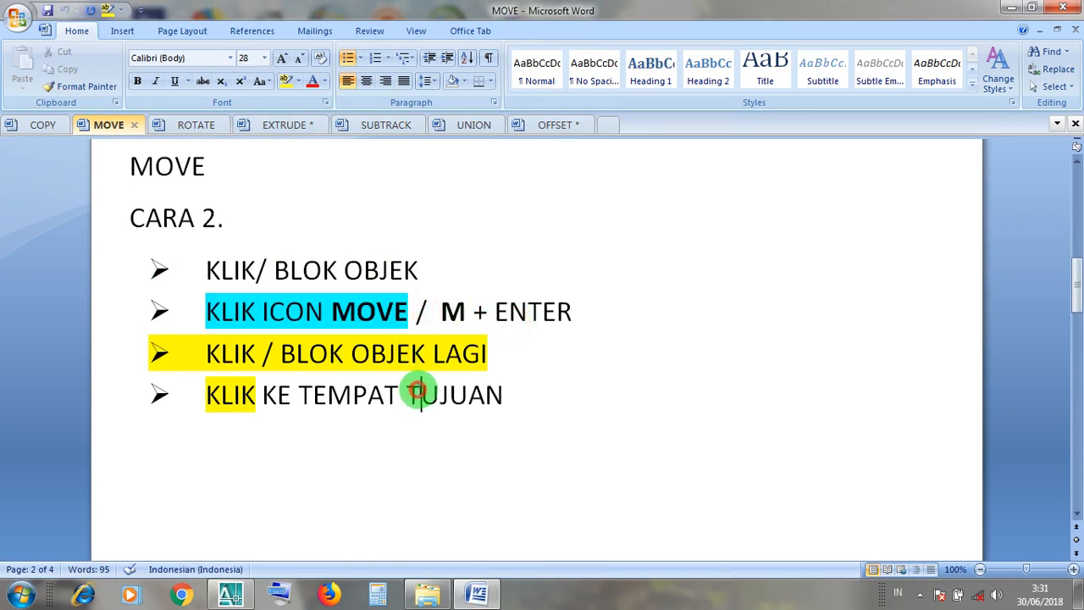
# Switch back to AutoCAD and turn Ortho off for the LATIHAN GAMBAR 3D drawing.
pyautogui.click(1010, 10)
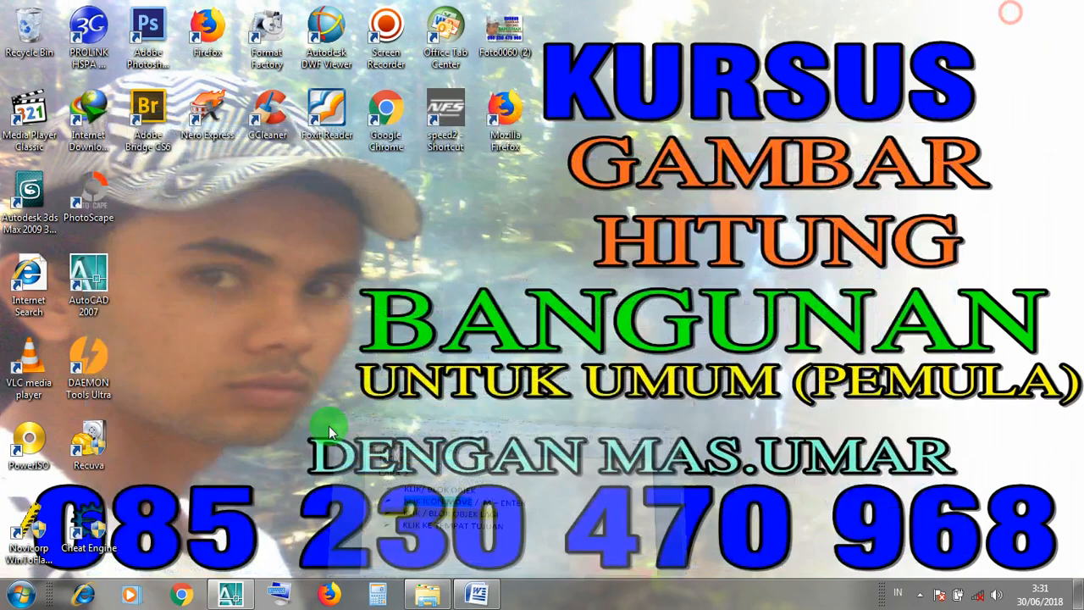
pyautogui.click(249, 599)
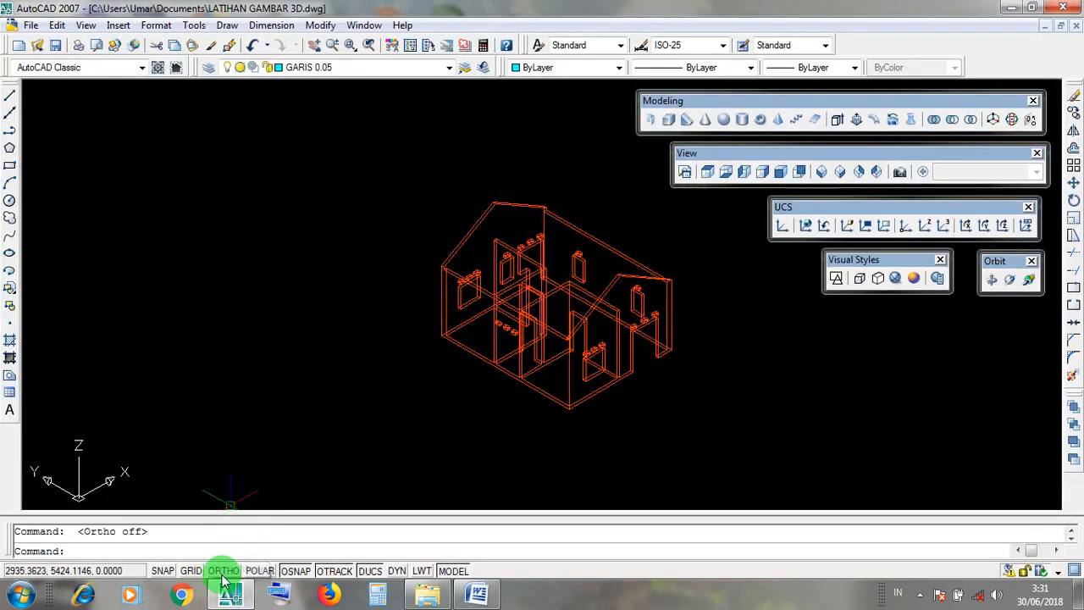
pyautogui.scroll(-5, 360, 459)
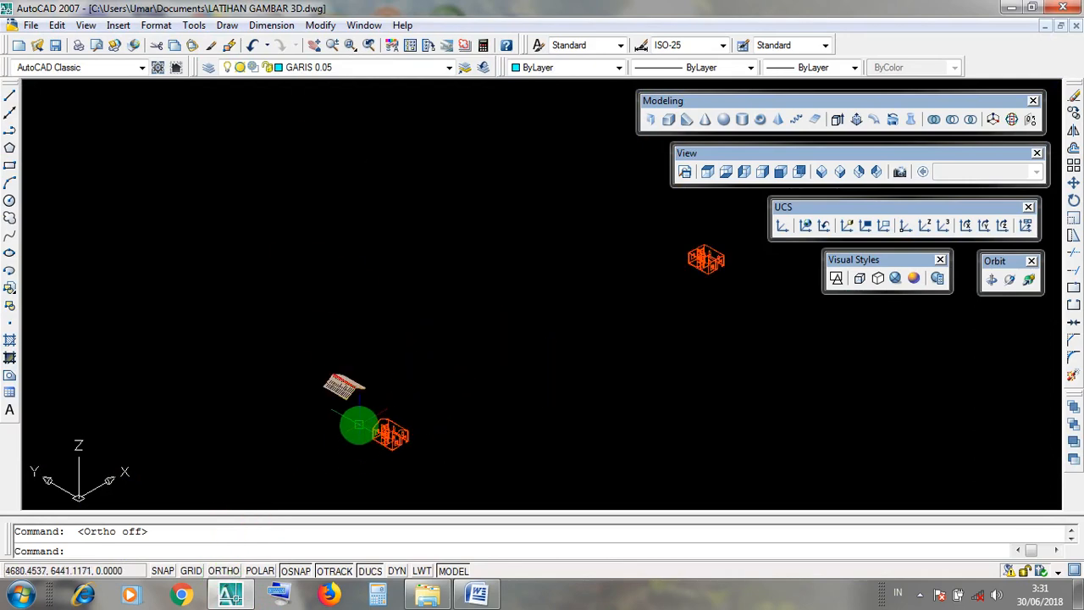
# Select all parts of the finished gable roof, including its tiles, red ridge and LISTPLANK fascia.
pyautogui.scroll(4, 376, 415)
pyautogui.click(235, 282)
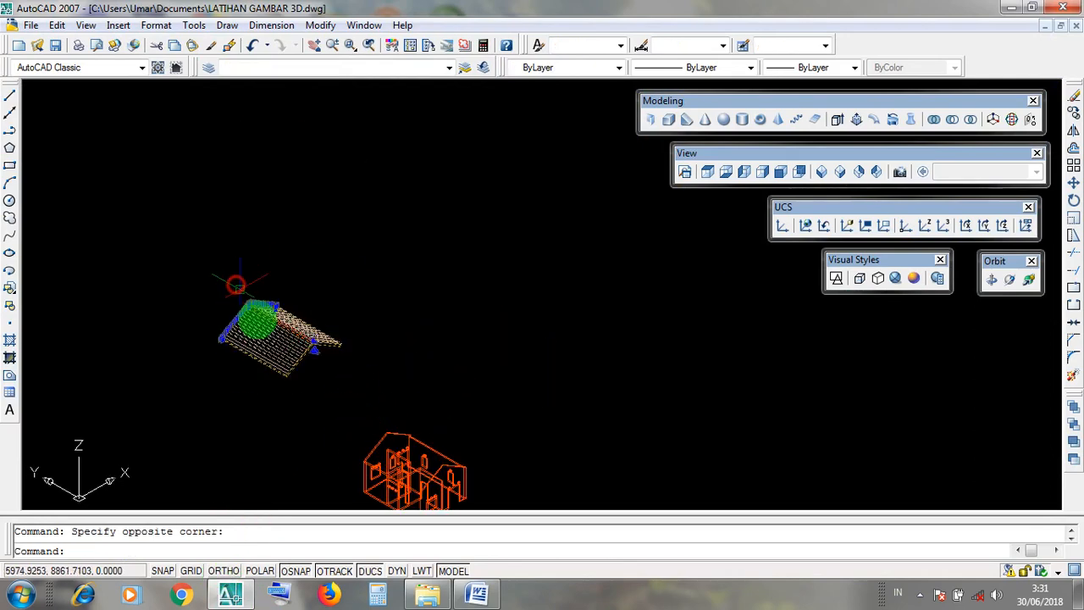
pyautogui.scroll(4, 281, 343)
pyautogui.click(403, 409)
pyautogui.click(201, 255)
pyautogui.click(397, 407)
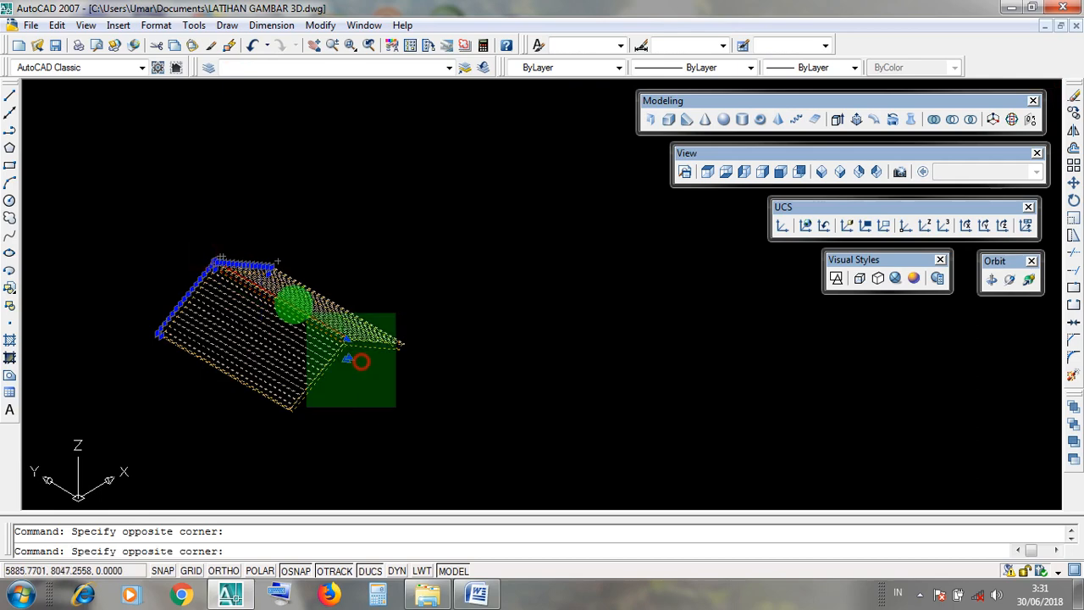
pyautogui.click(252, 277)
pyautogui.scroll(5, 310, 332)
pyautogui.scroll(-5, 373, 339)
pyautogui.click(424, 404)
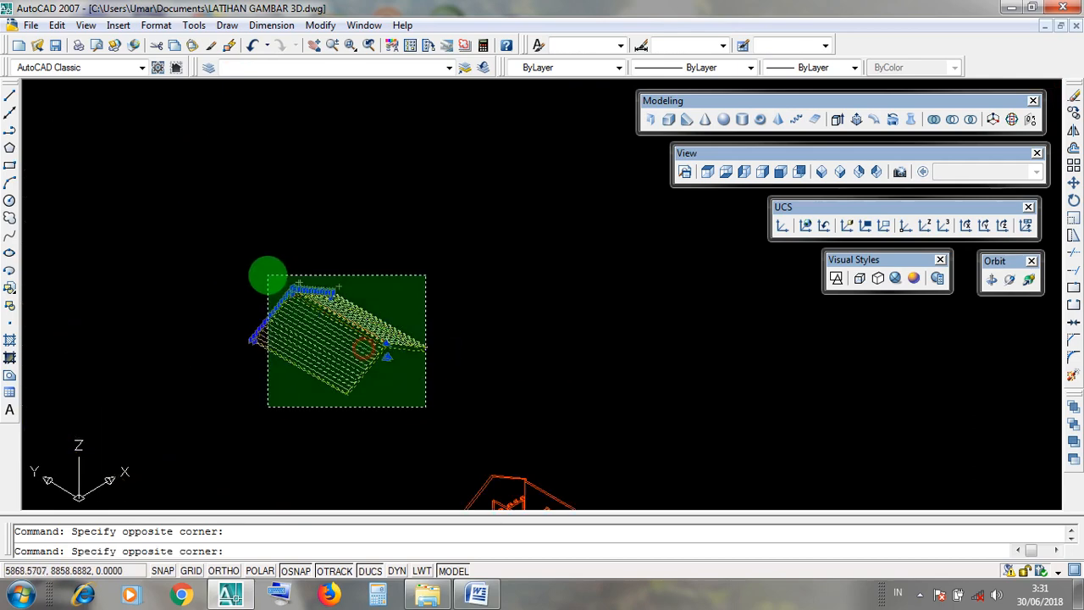
pyautogui.click(271, 276)
pyautogui.click(404, 396)
pyautogui.click(296, 285)
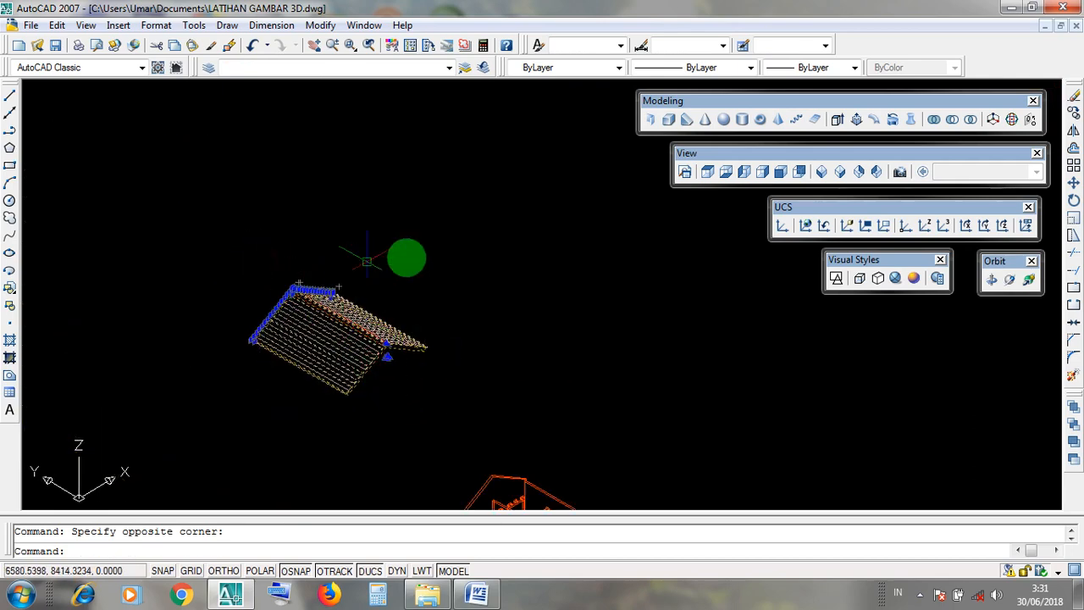
# Start a Move of the selected roof with the lower front apex of the LISTPLANK fascia as base point.
pyautogui.click(322, 25)
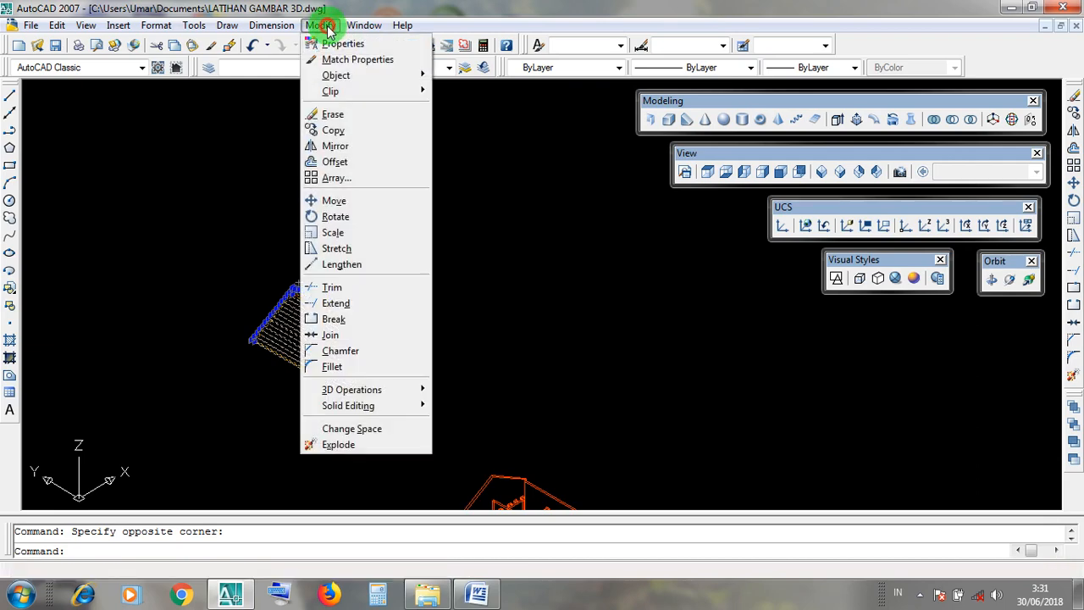
pyautogui.click(372, 209)
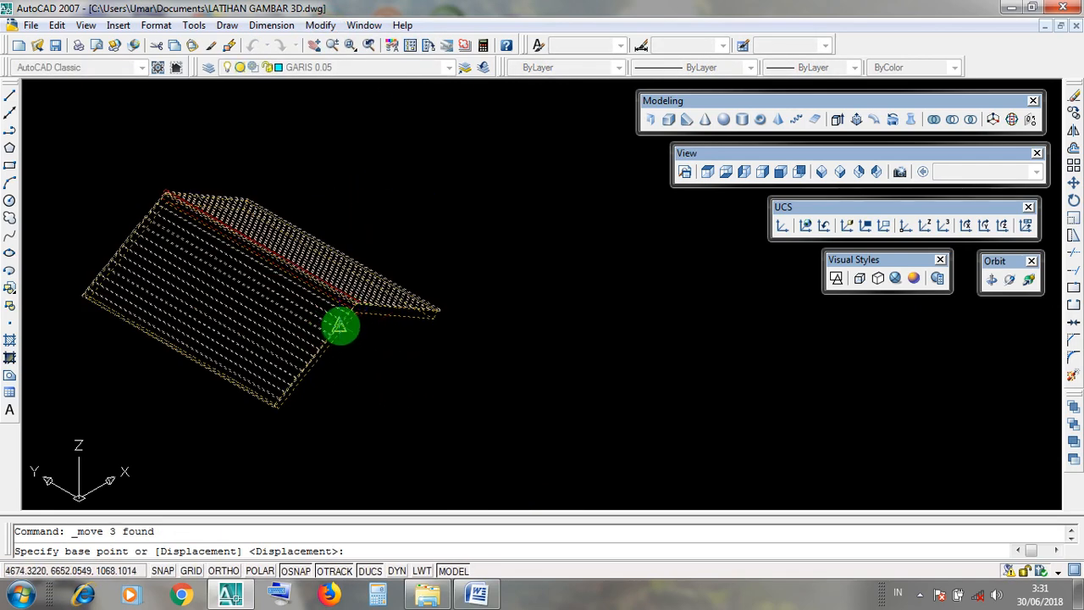
pyautogui.scroll(4, 363, 311)
pyautogui.scroll(-5, 343, 328)
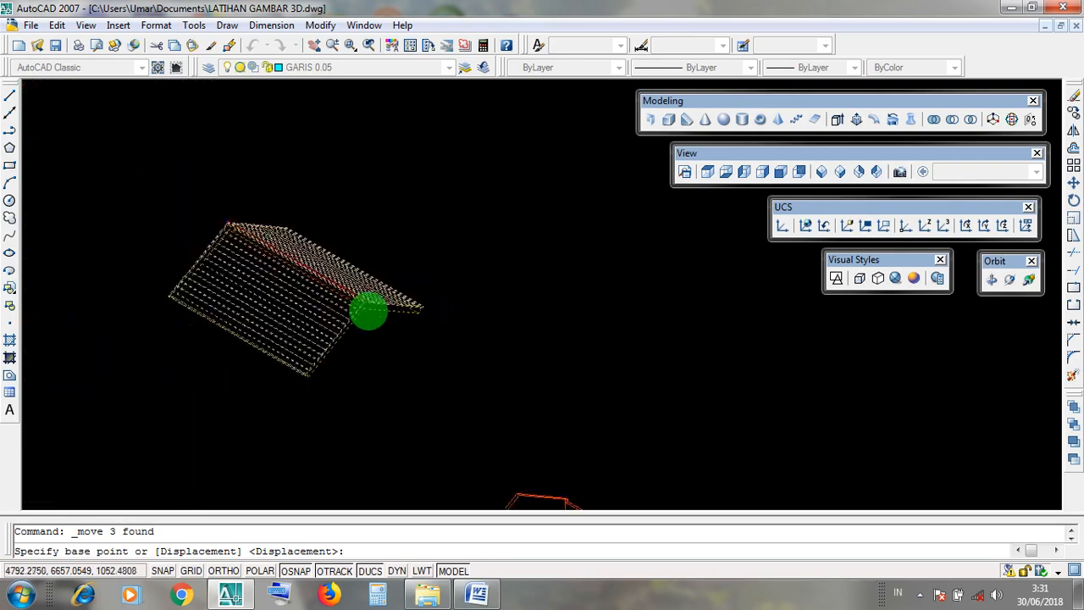
pyautogui.scroll(6, 361, 315)
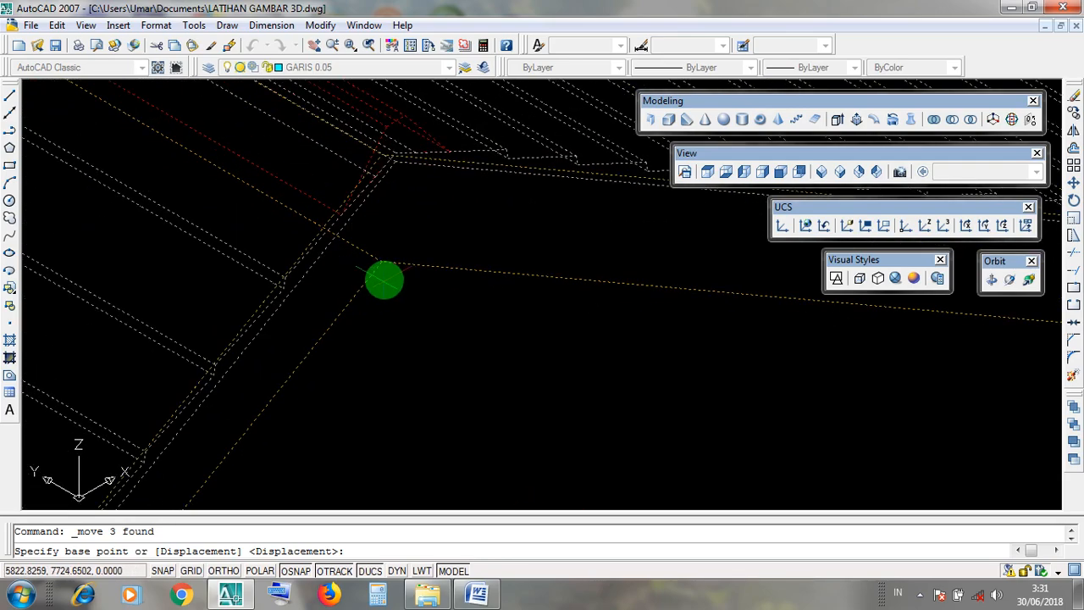
pyautogui.scroll(-5, 382, 288)
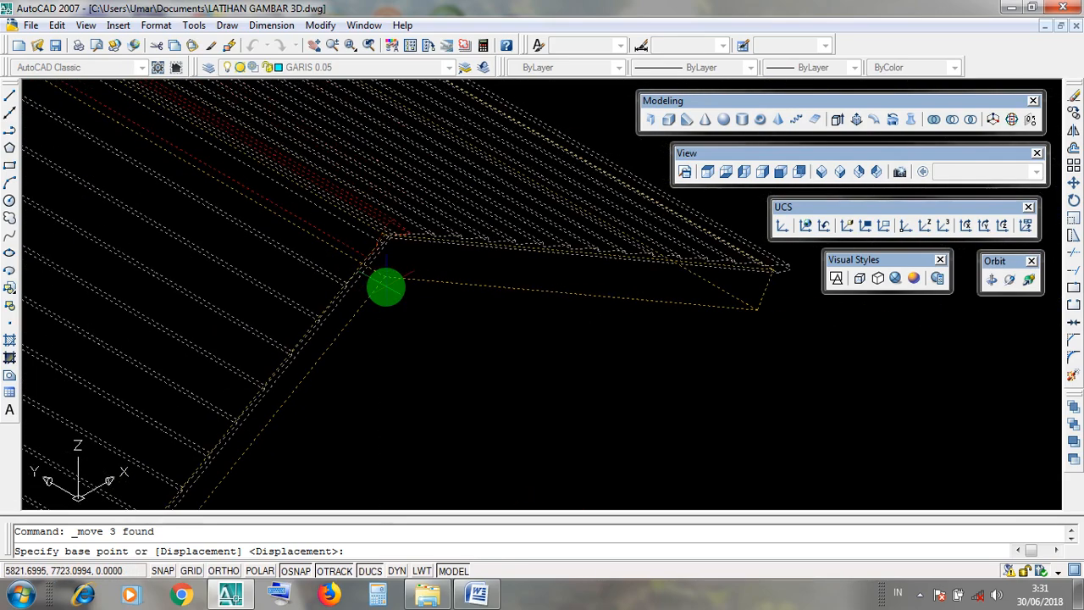
pyautogui.scroll(5, 382, 289)
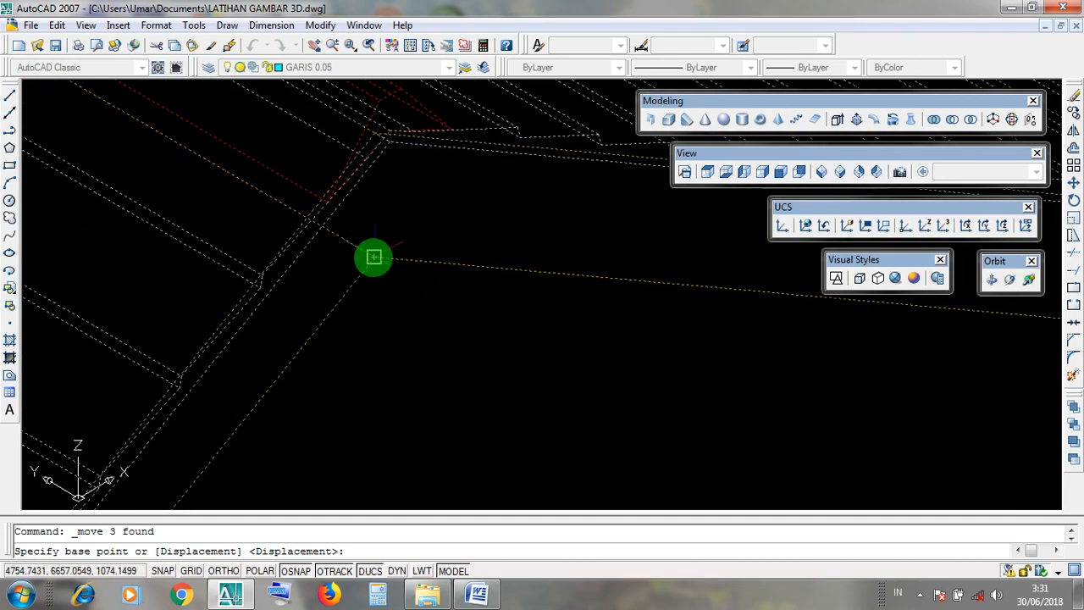
pyautogui.scroll(-5, 373, 257)
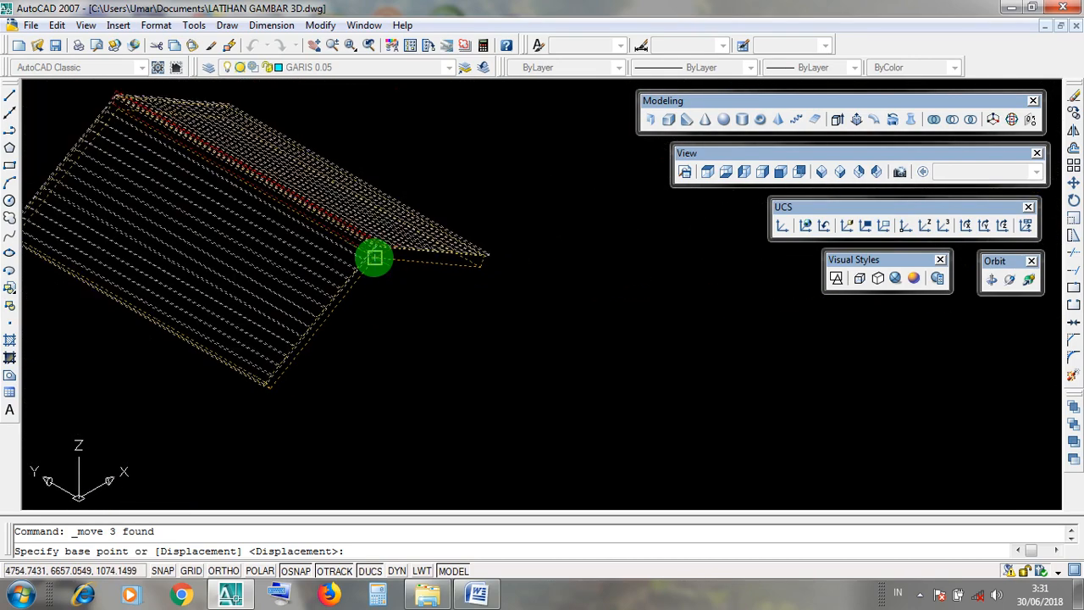
pyautogui.scroll(5, 374, 256)
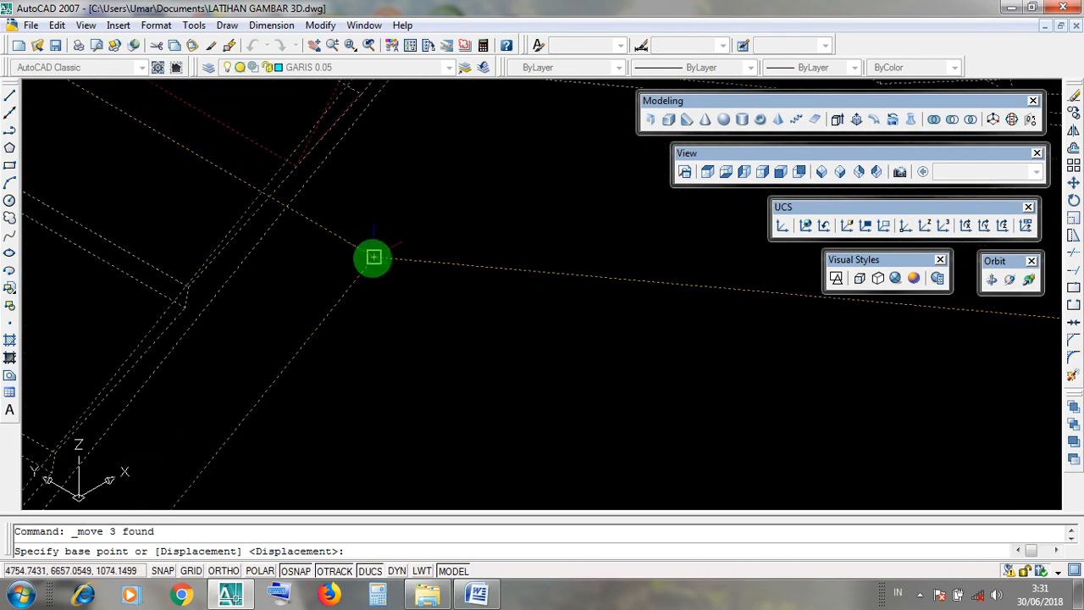
pyautogui.scroll(-8, 374, 257)
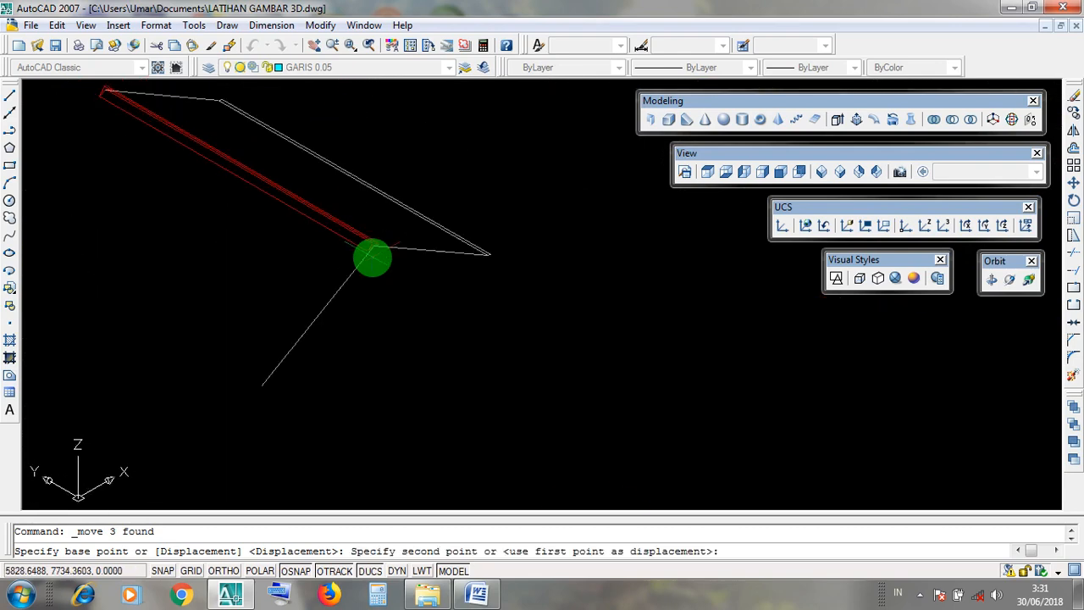
# Place the moved roof's base point on the outer corner of the house's front gable wall apex.
pyautogui.scroll(6, 500, 313)
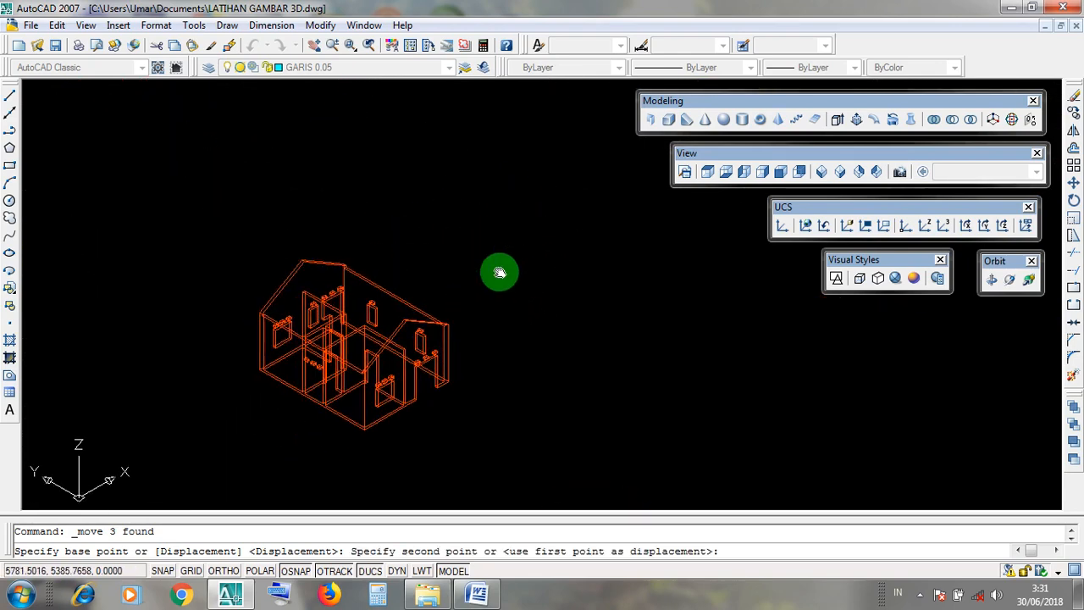
pyautogui.scroll(3, 477, 237)
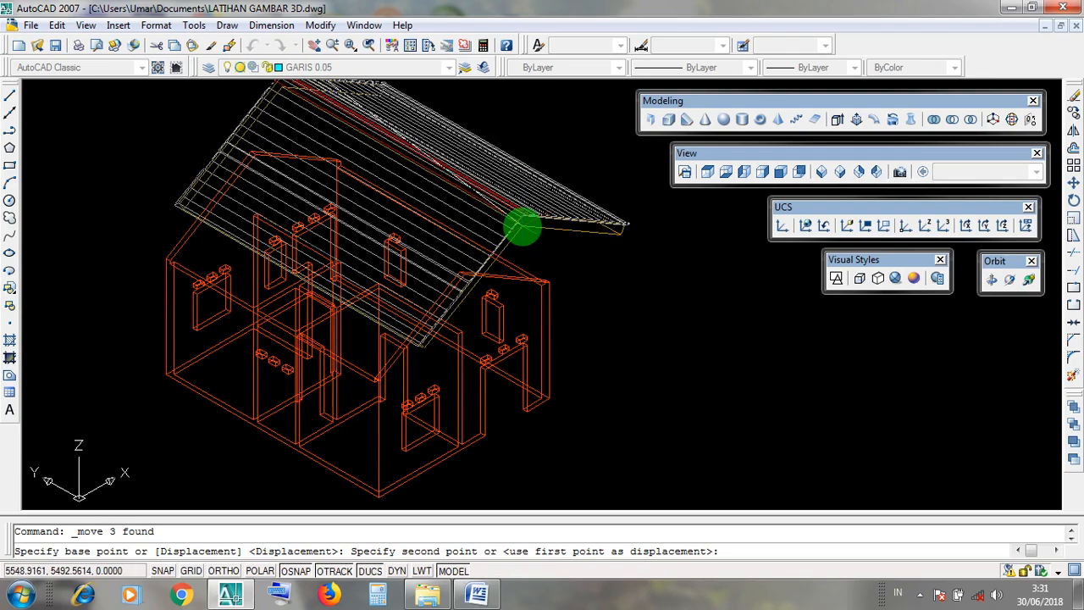
pyautogui.scroll(8, 449, 255)
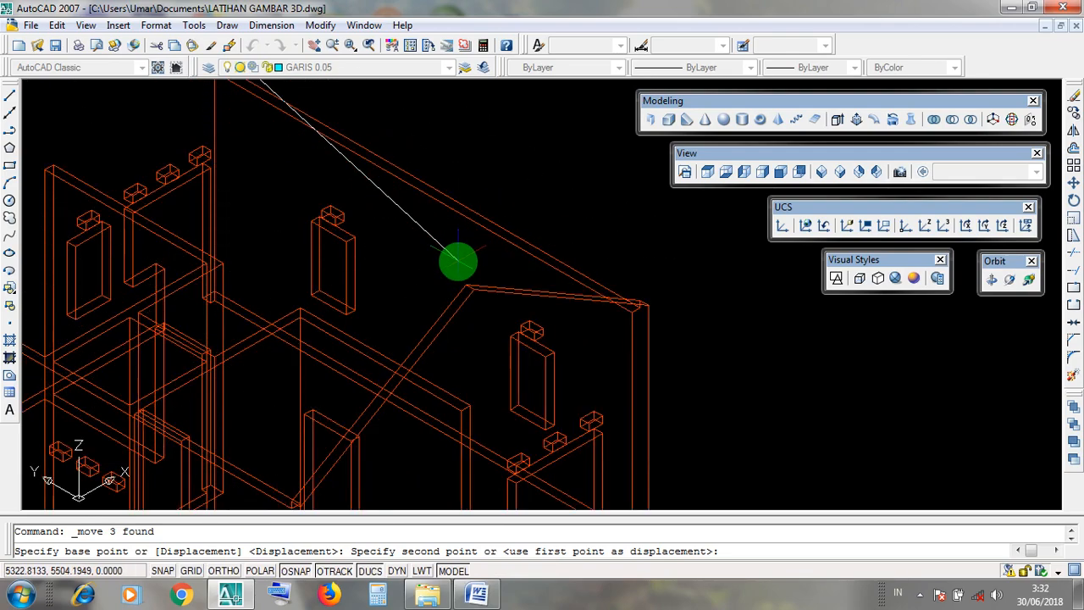
pyautogui.scroll(-6, 476, 278)
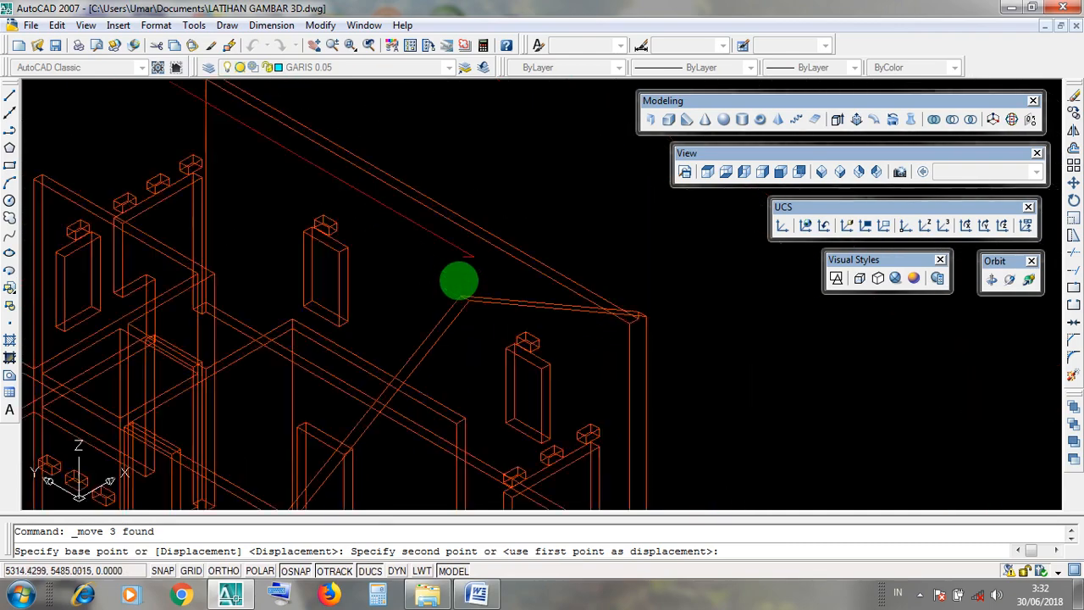
pyautogui.scroll(4, 458, 279)
pyautogui.scroll(3, 463, 293)
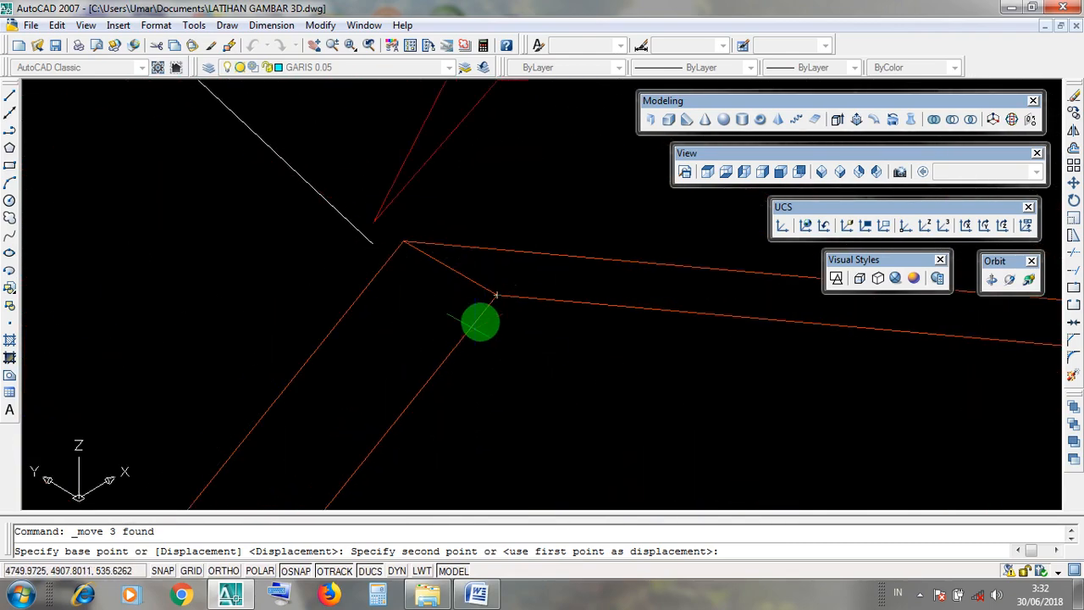
pyautogui.scroll(-3, 497, 295)
pyautogui.scroll(3, 497, 295)
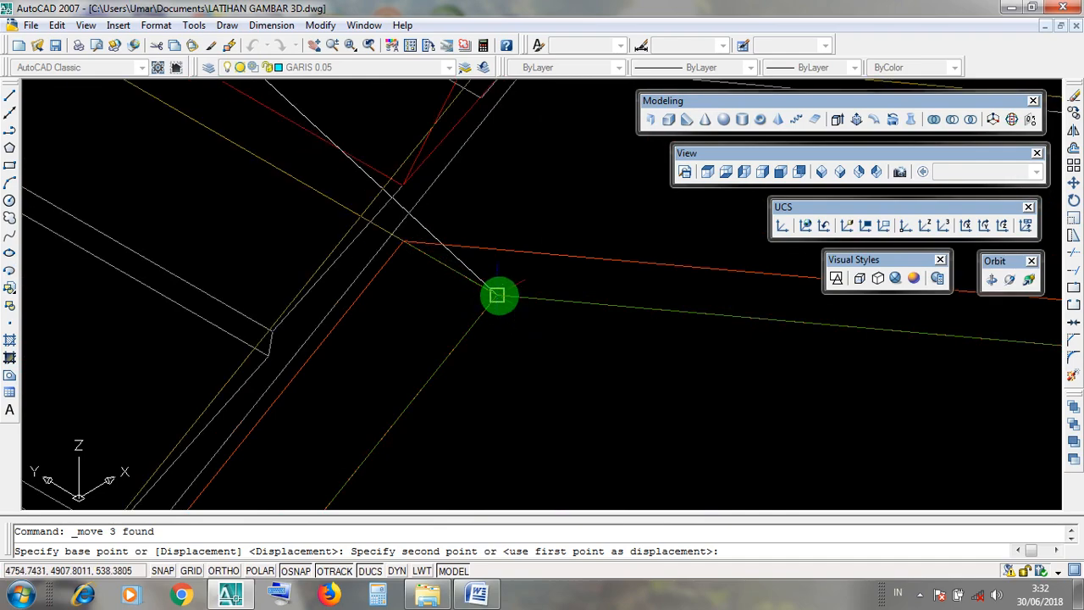
pyautogui.click(499, 297)
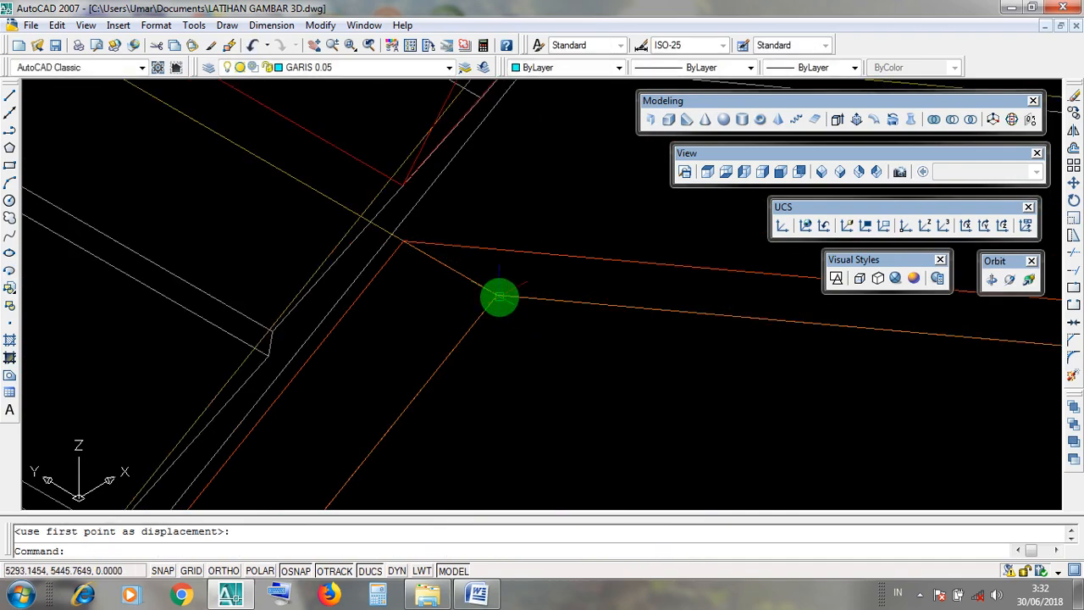
# Display the whole house with its roof in the Realistic visual style.
pyautogui.scroll(-6, 499, 296)
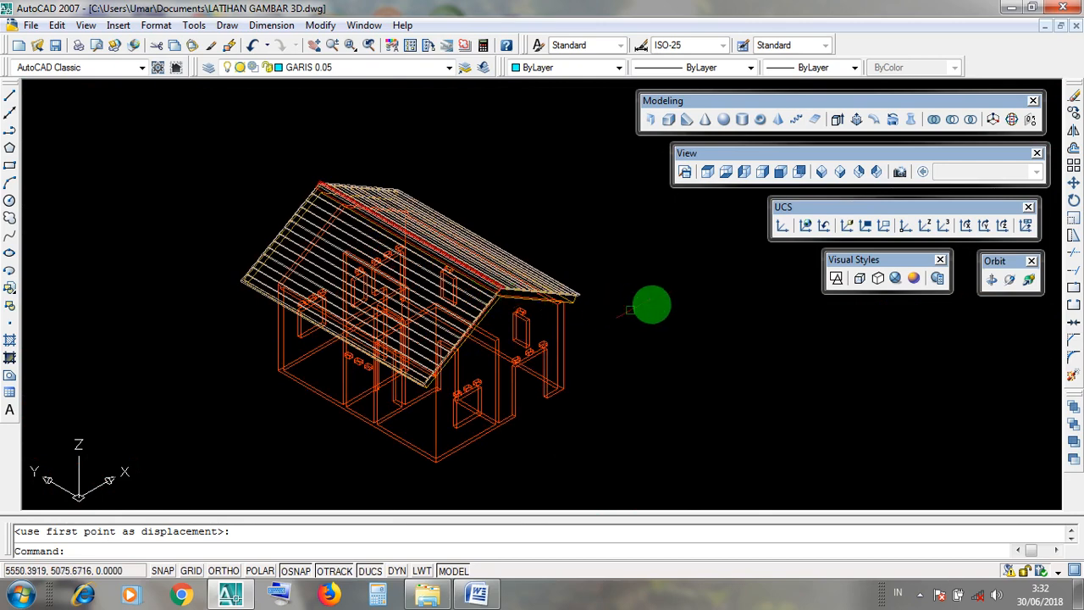
pyautogui.click(898, 280)
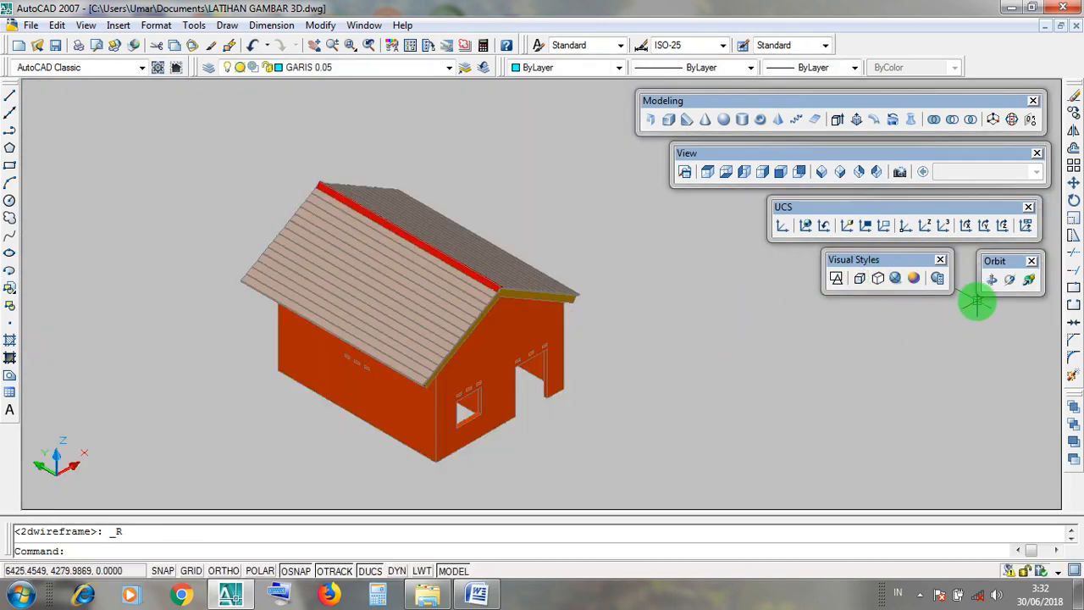
# Examine from several angles how the roof's LISTPLANK fascia and red ridge sit on the gable wall apex.
pyautogui.moveTo(598, 338); pyautogui.dragTo(649, 388, button='middle')
pyautogui.scroll(3, 649, 388)
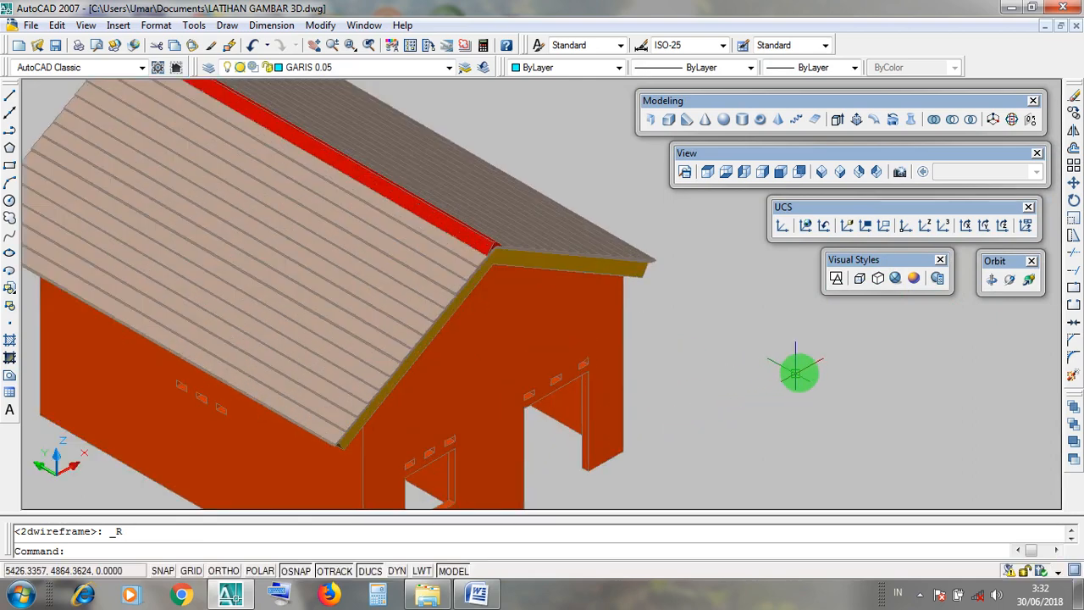
pyautogui.moveTo(1008, 267); pyautogui.dragTo(1004, 284)
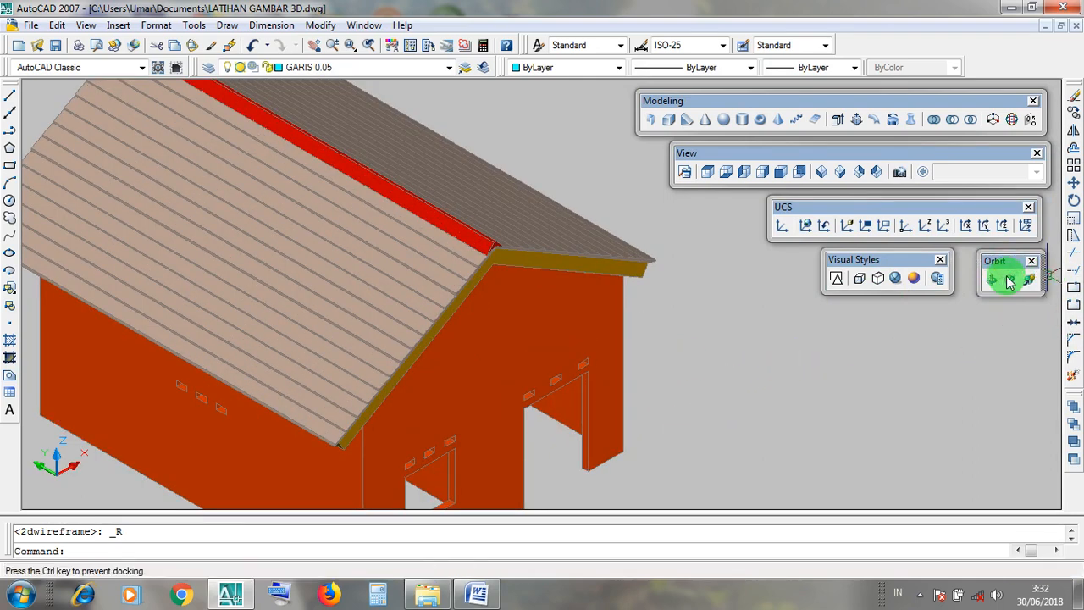
pyautogui.click(1010, 280)
pyautogui.moveTo(585, 299); pyautogui.dragTo(494, 220)
pyautogui.scroll(4, 498, 183)
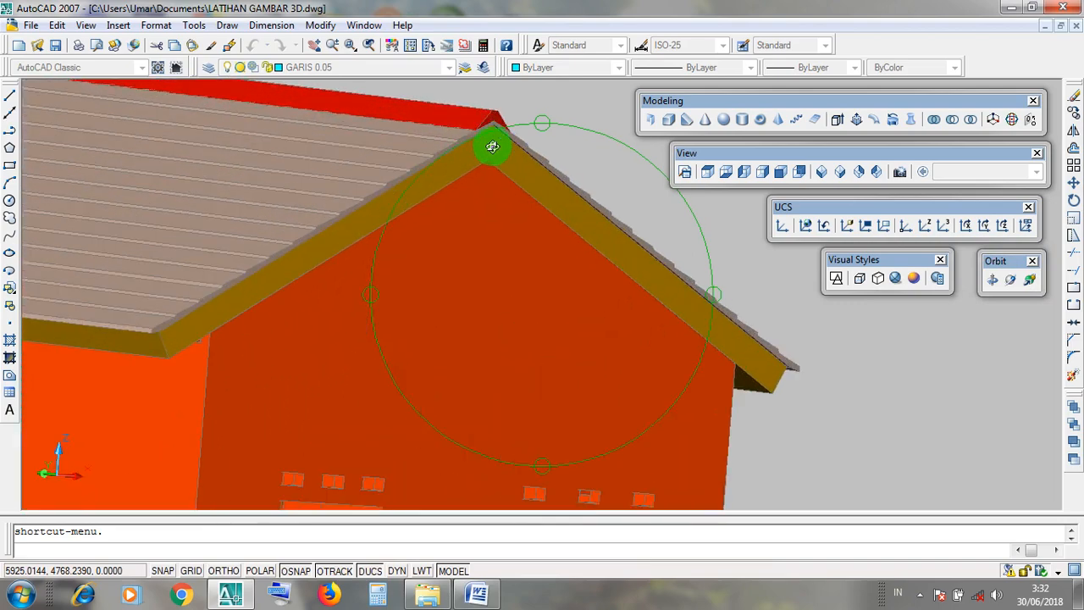
pyautogui.scroll(2, 493, 146)
pyautogui.scroll(-1, 493, 150)
pyautogui.scroll(-2, 528, 254)
pyautogui.moveTo(530, 304); pyautogui.dragTo(524, 349)
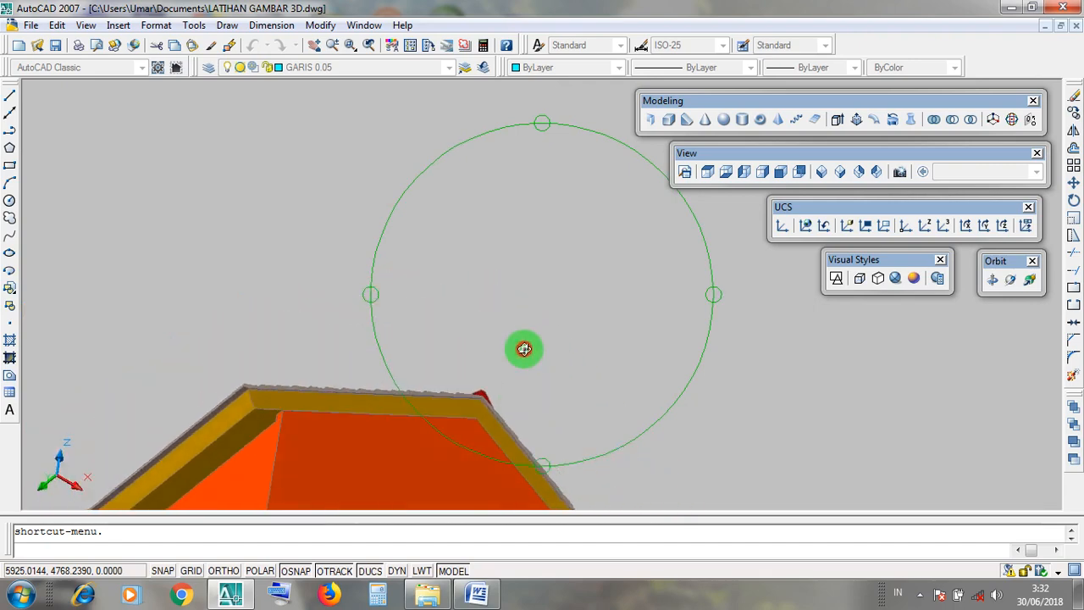
# Inspect the house from below and from the side to compare the roof overhangs at both gable ends.
pyautogui.moveTo(458, 298); pyautogui.dragTo(484, 415)
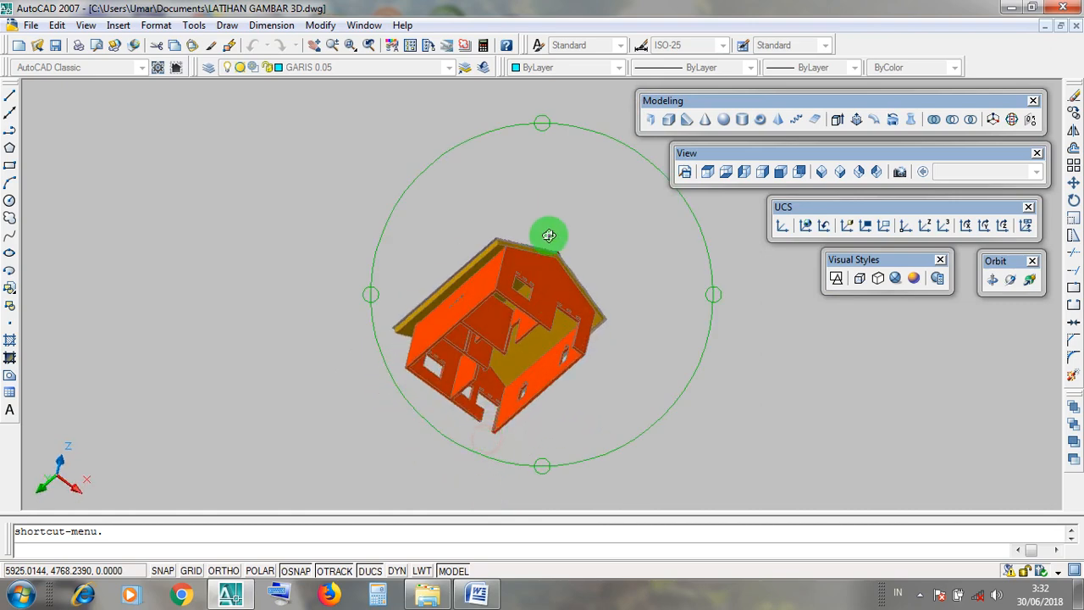
pyautogui.moveTo(548, 235); pyautogui.dragTo(532, 274)
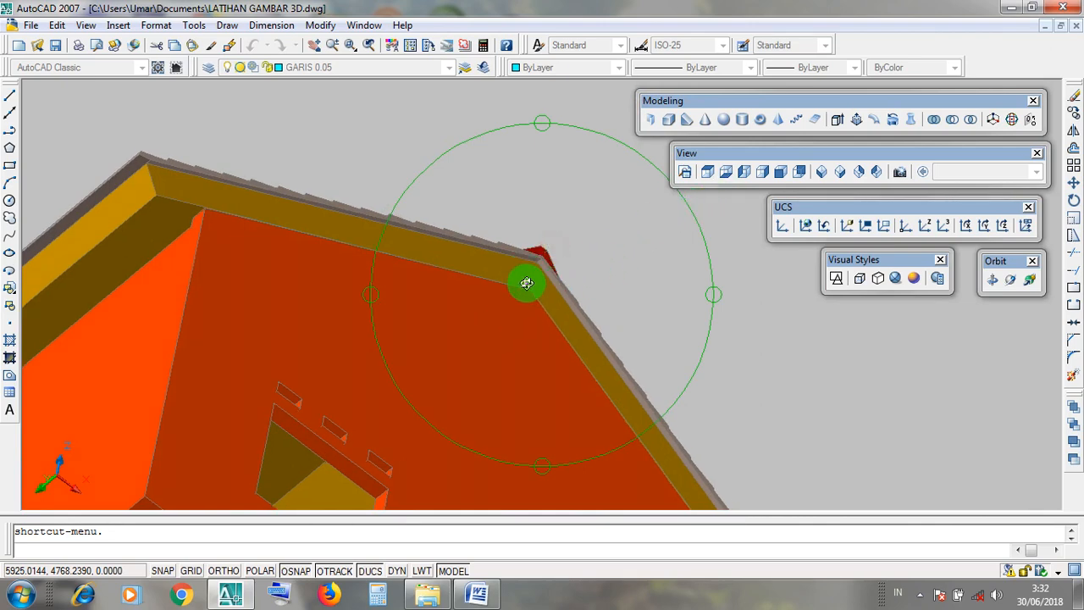
pyautogui.moveTo(503, 340); pyautogui.dragTo(680, 267)
pyautogui.scroll(-5, 541, 289)
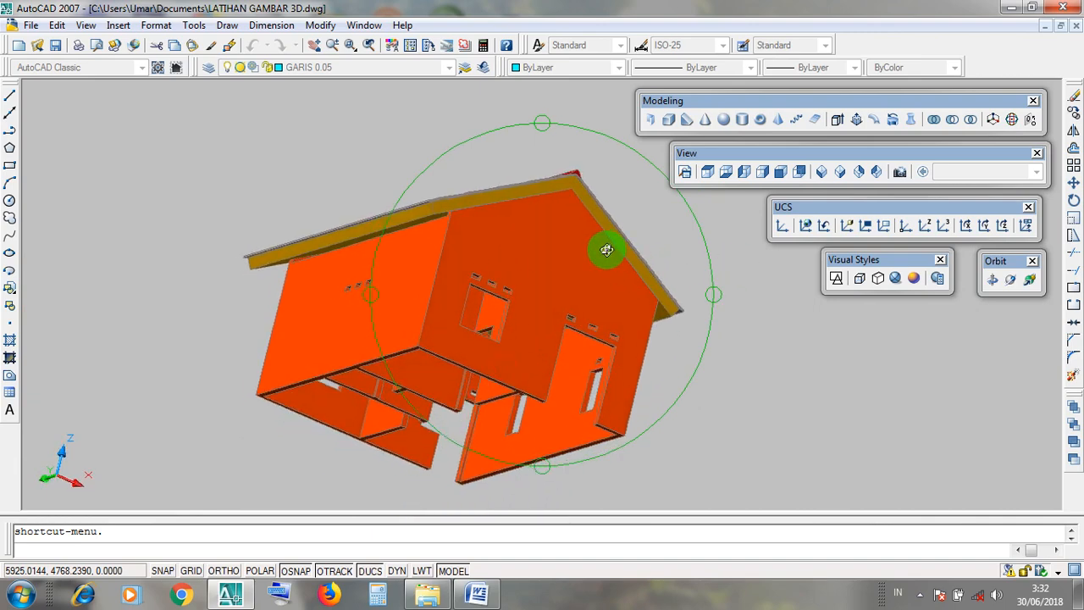
pyautogui.scroll(-3, 604, 244)
pyautogui.moveTo(601, 237); pyautogui.dragTo(253, 430)
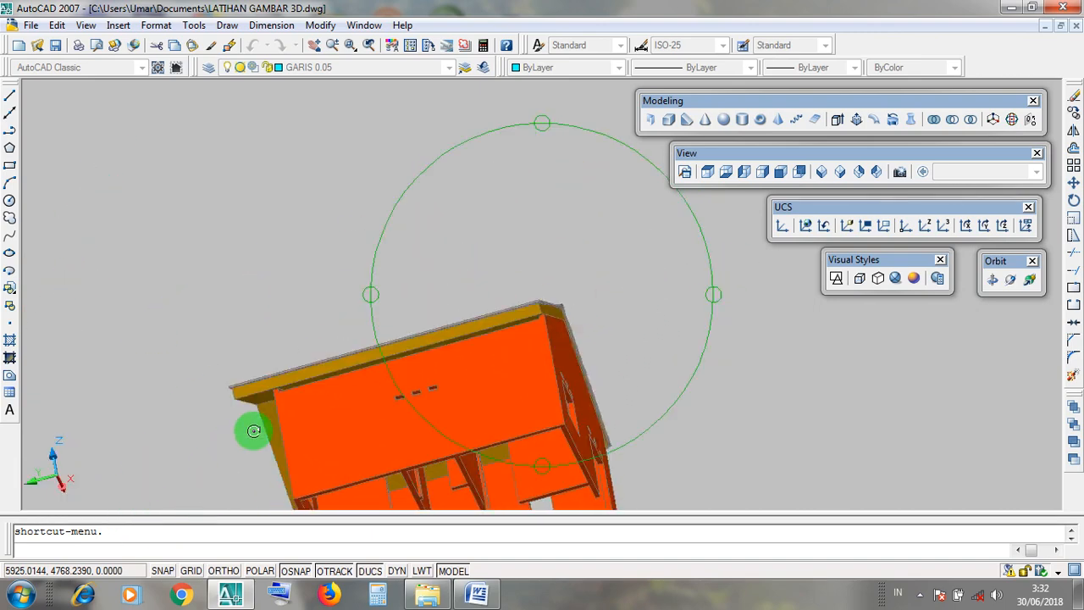
pyautogui.moveTo(405, 366); pyautogui.dragTo(457, 307)
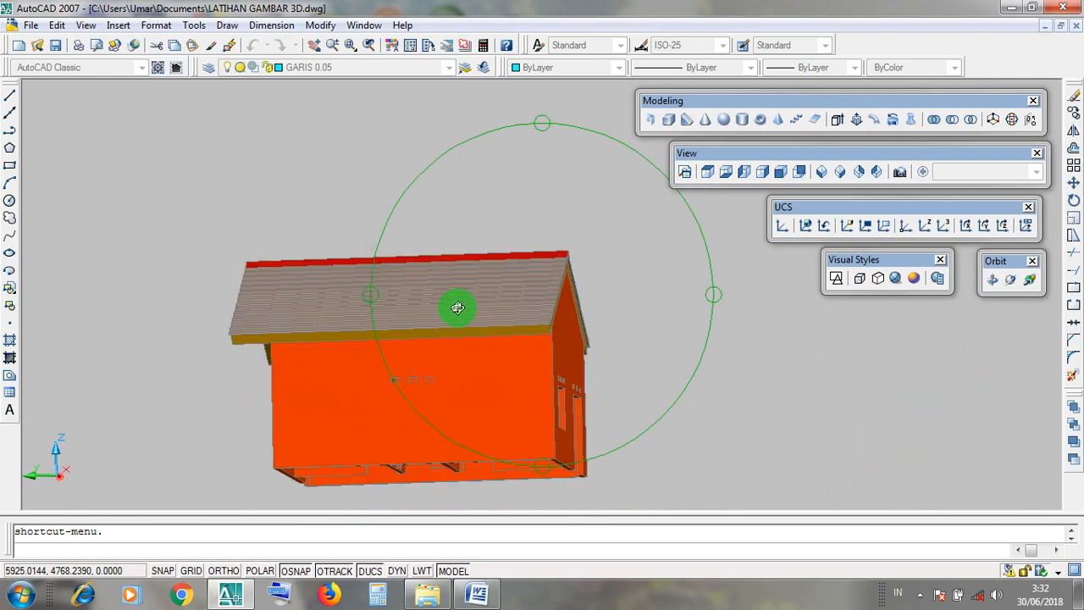
pyautogui.moveTo(450, 354); pyautogui.dragTo(524, 348)
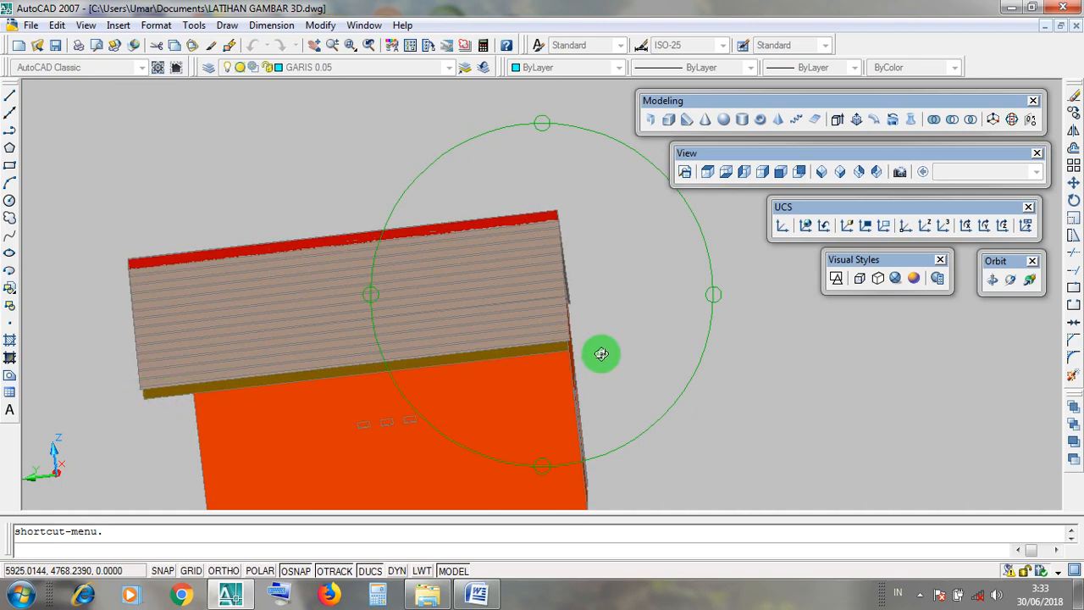
pyautogui.press('Escape')
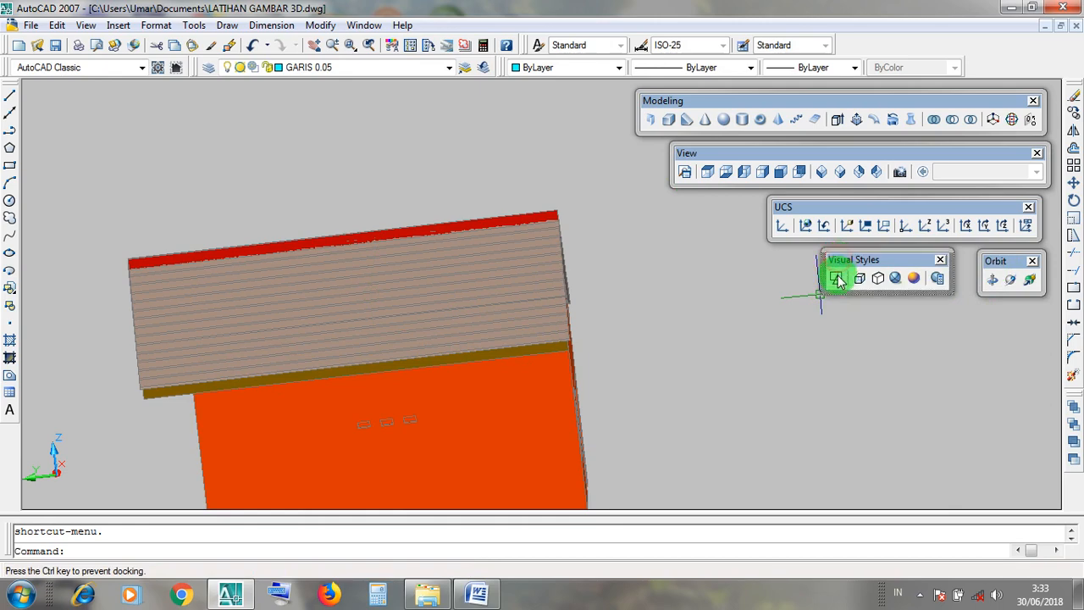
# Display the model in 2D Wireframe from the Top view, with the roofed house plan in close-up.
pyautogui.click(837, 280)
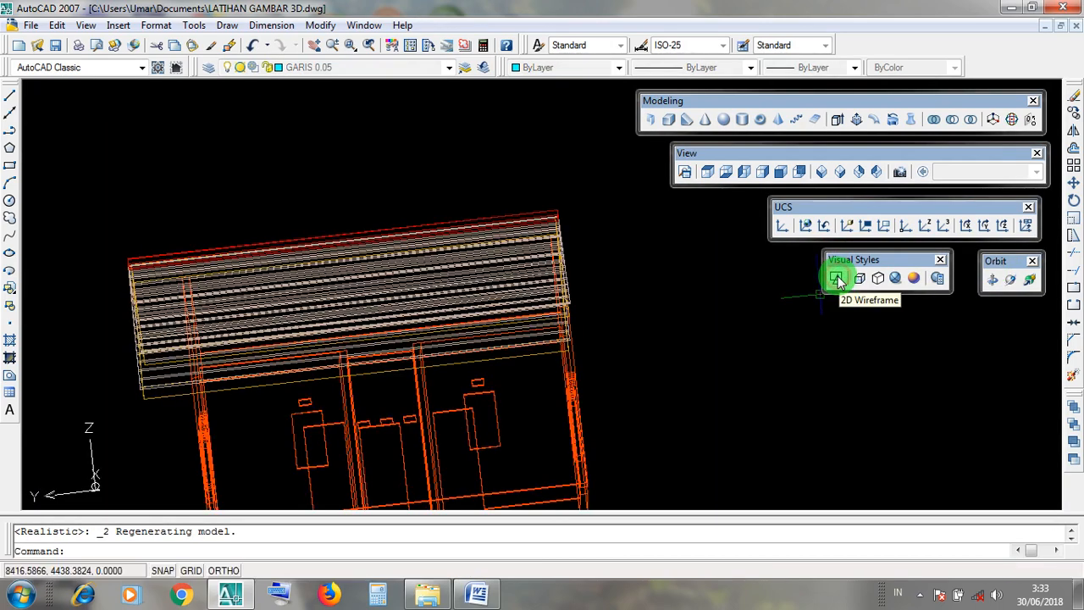
pyautogui.click(837, 279)
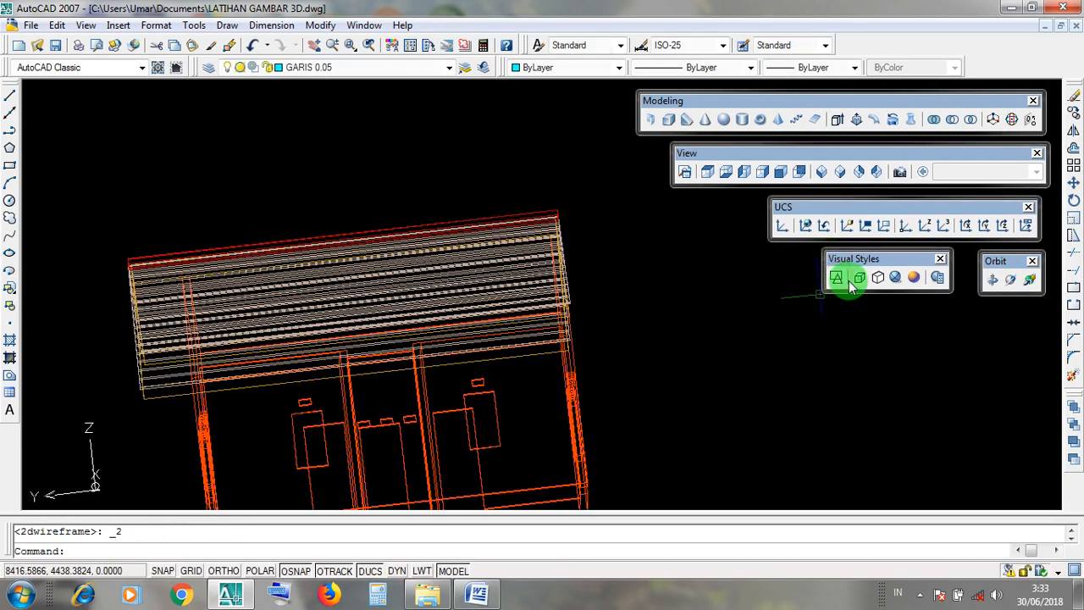
pyautogui.click(701, 155)
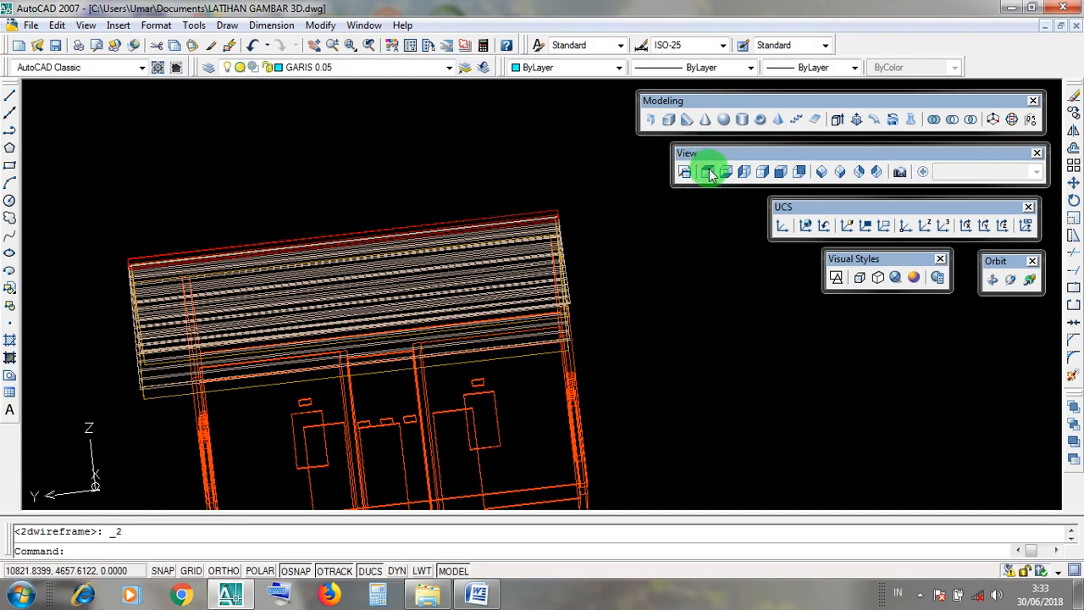
pyautogui.click(696, 156)
pyautogui.click(708, 172)
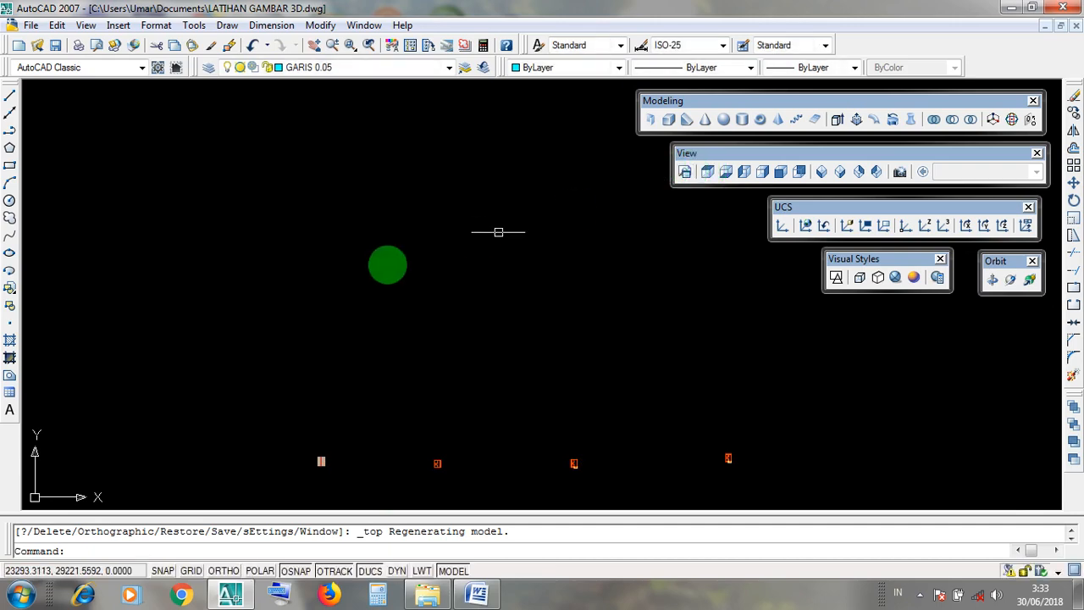
pyautogui.scroll(5, 314, 465)
pyautogui.scroll(4, 315, 465)
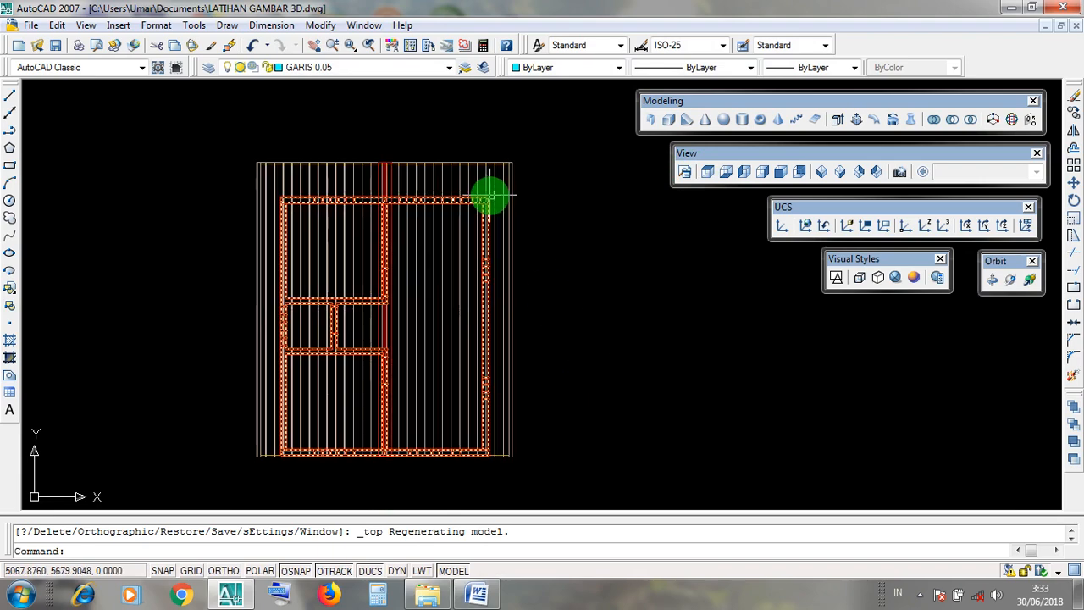
# Examine the roof's rear edge in plan and identify the line of the rear LISTPLANK fascia.
pyautogui.scroll(5, 408, 136)
pyautogui.scroll(-7, 412, 148)
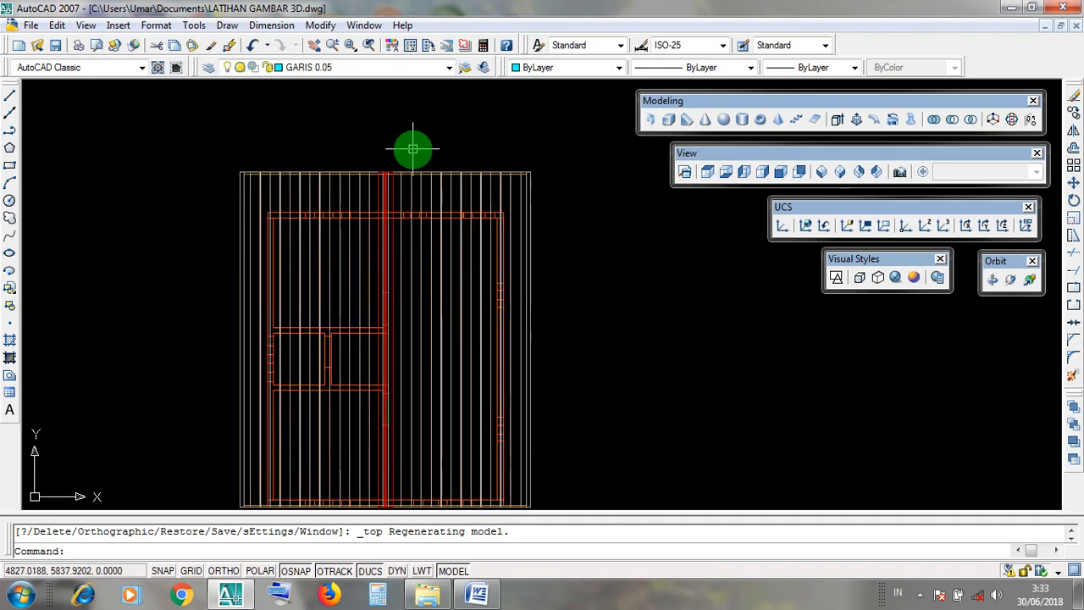
pyautogui.scroll(4, 603, 286)
pyautogui.scroll(-3, 517, 279)
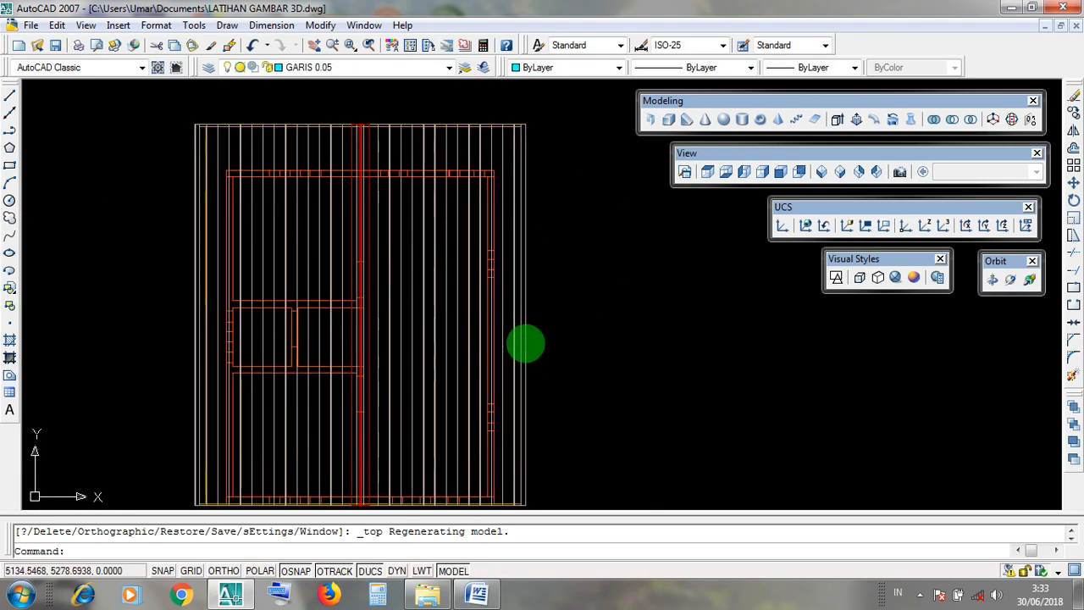
pyautogui.scroll(3, 533, 311)
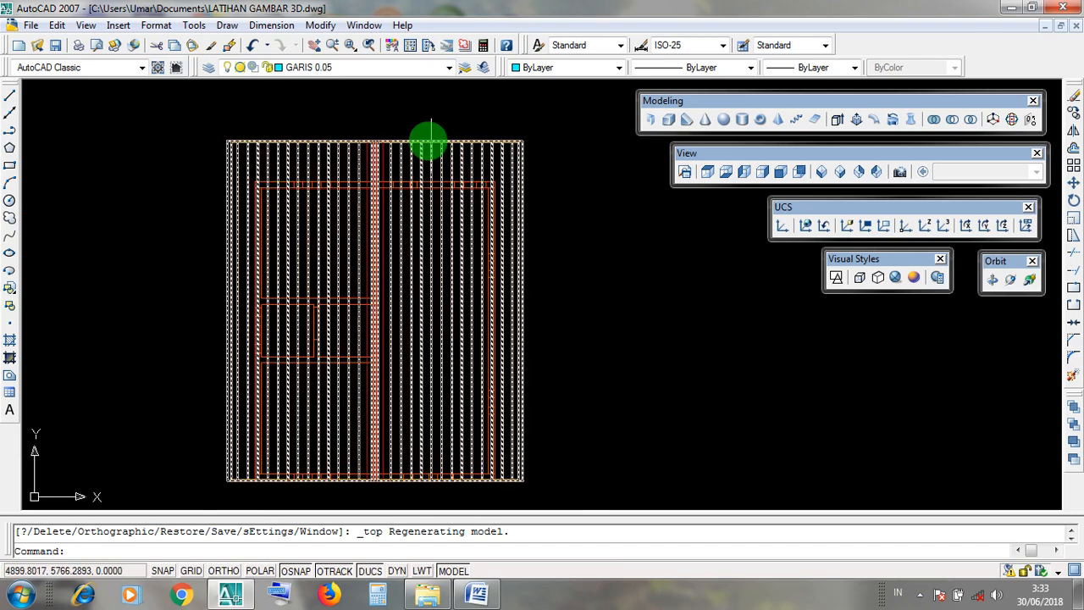
pyautogui.scroll(6, 427, 142)
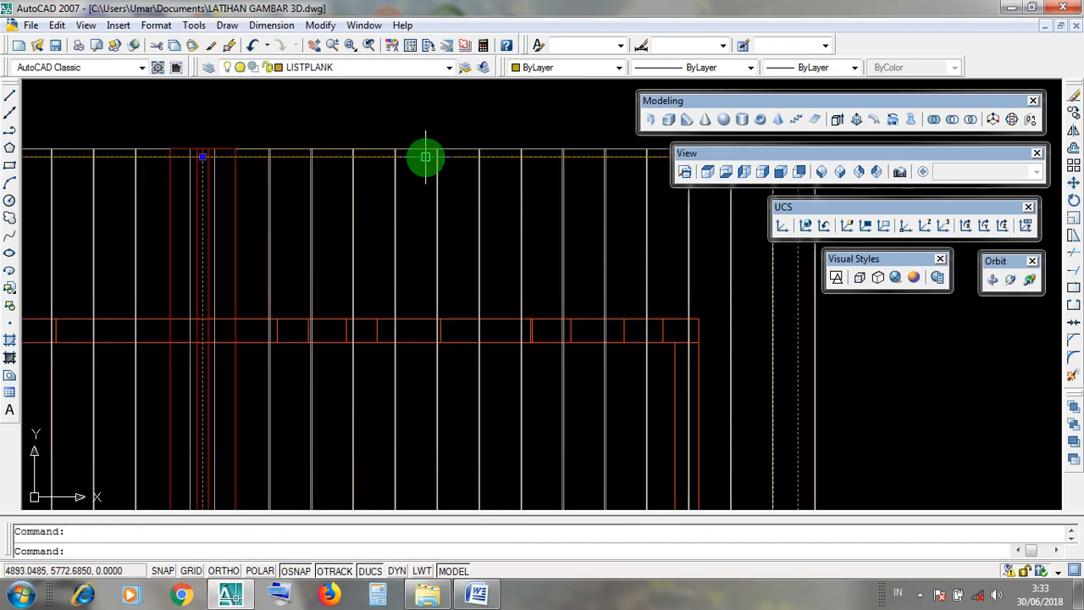
pyautogui.press('Escape')
pyautogui.scroll(4, 423, 156)
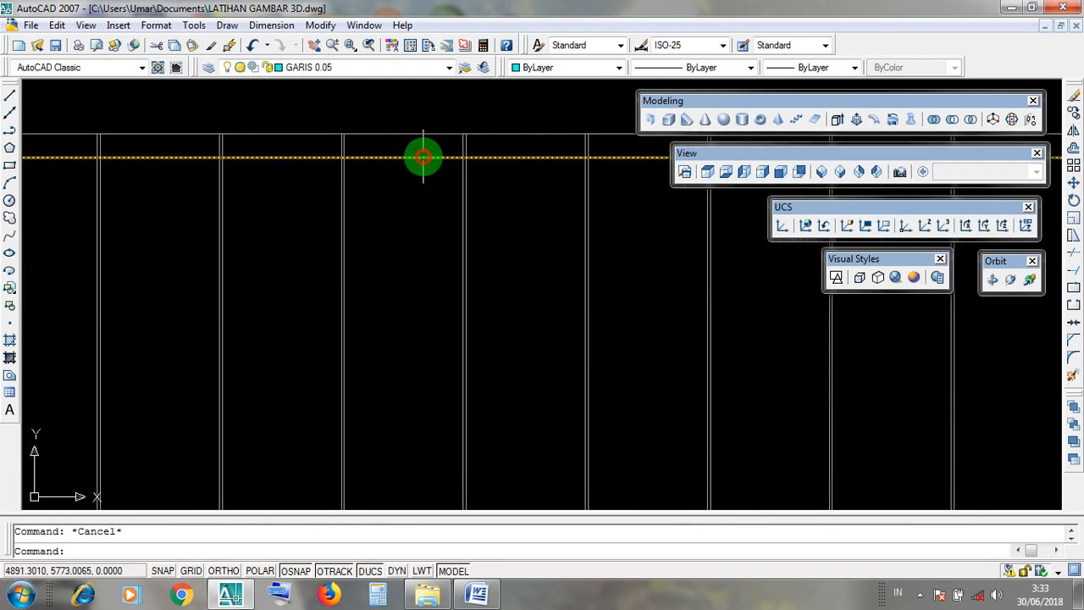
pyautogui.click(423, 156)
pyautogui.scroll(-3, 424, 155)
pyautogui.scroll(3, 423, 156)
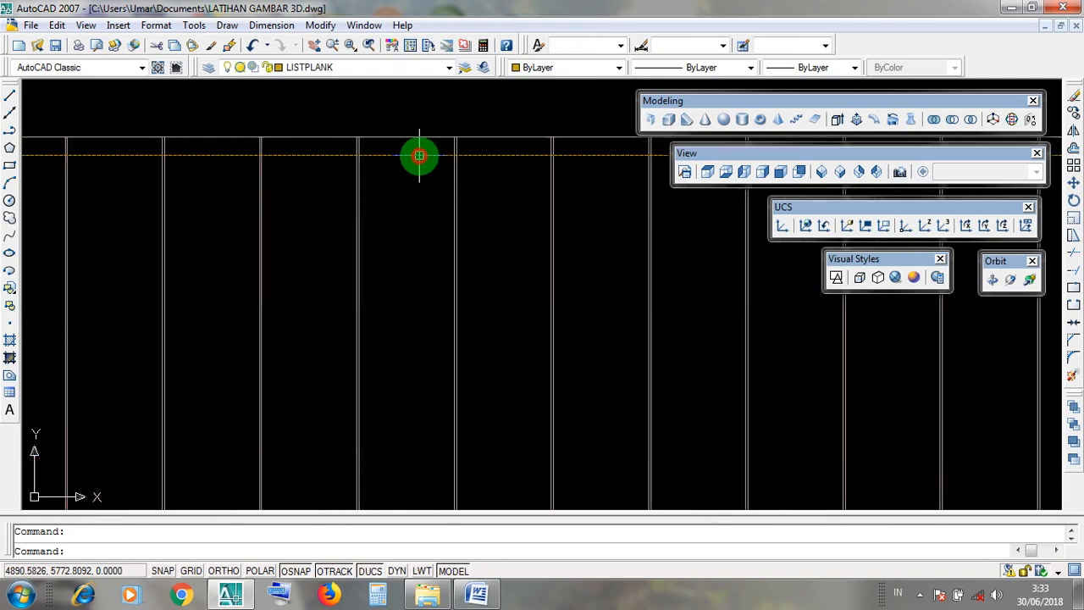
pyautogui.scroll(-3, 419, 156)
pyautogui.press('Escape')
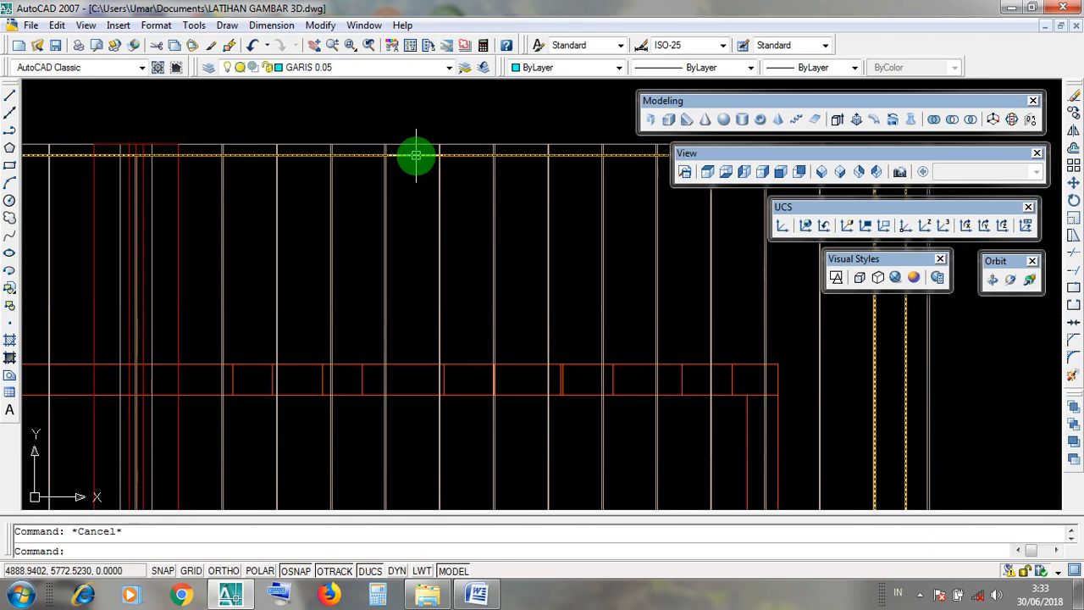
# Compare the rear LISTPLANK fascia with the outer face of the rear wall by highlighting both in plan.
pyautogui.click(418, 155)
pyautogui.click(413, 363)
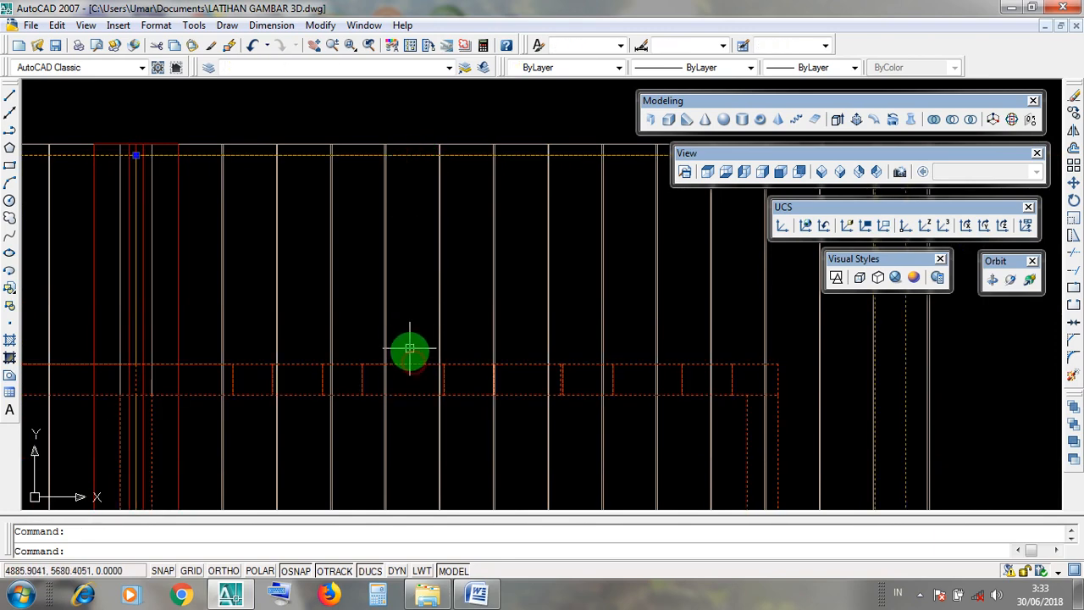
pyautogui.scroll(3, 409, 154)
pyautogui.press('Escape')
pyautogui.click(407, 140)
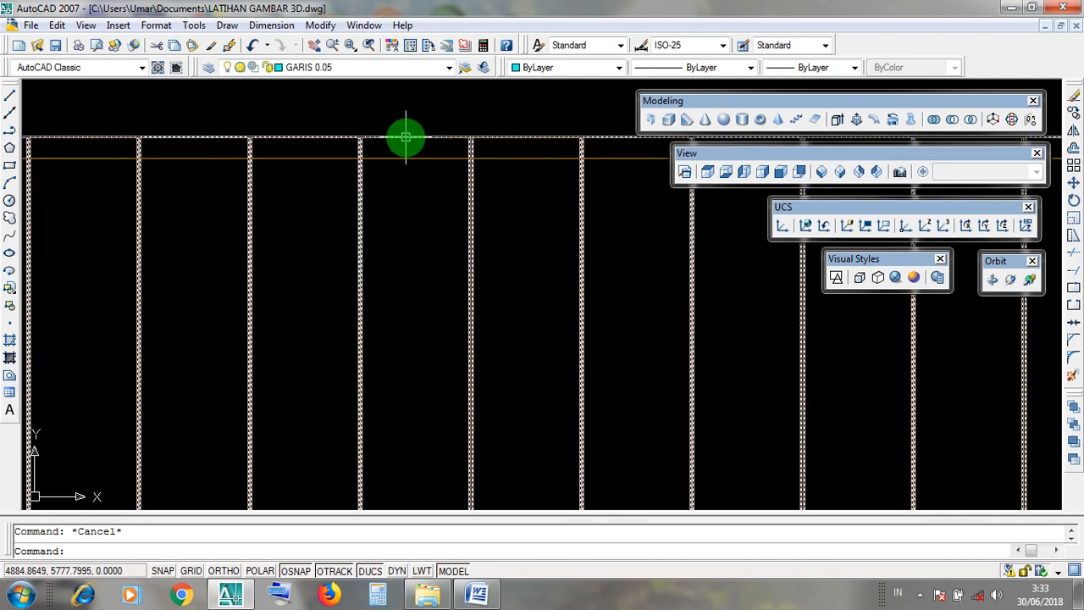
pyautogui.scroll(-3, 407, 140)
pyautogui.press('Escape')
pyautogui.click(412, 150)
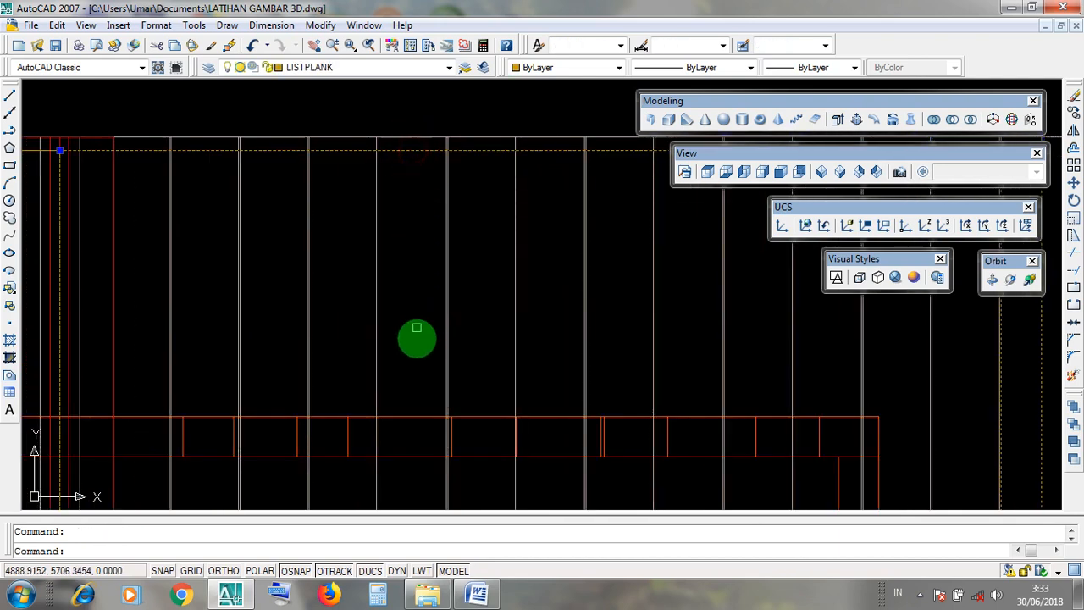
pyautogui.click(407, 416)
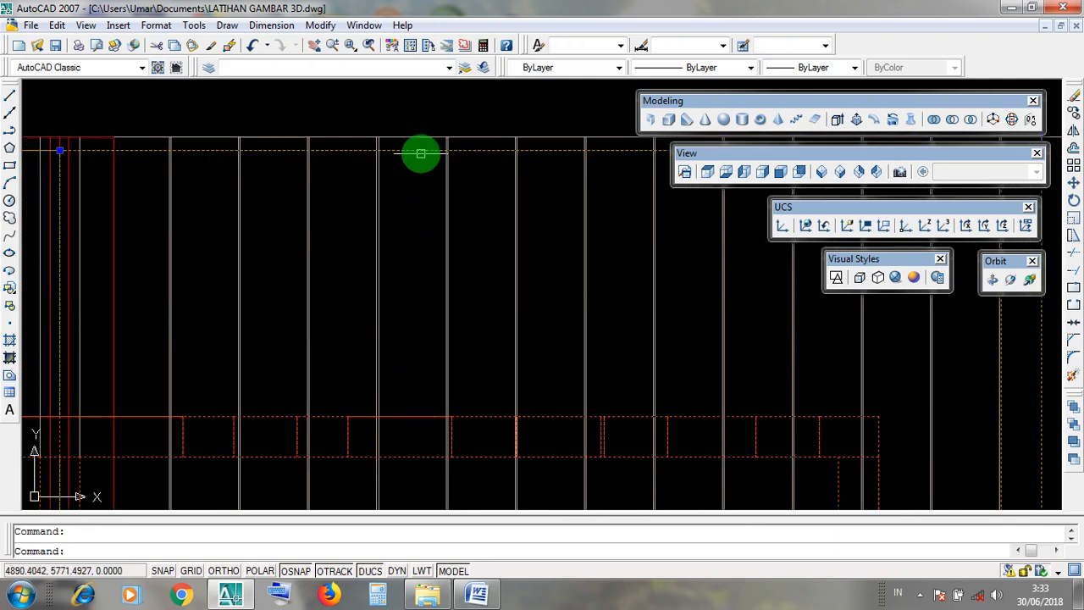
pyautogui.scroll(-4, 416, 418)
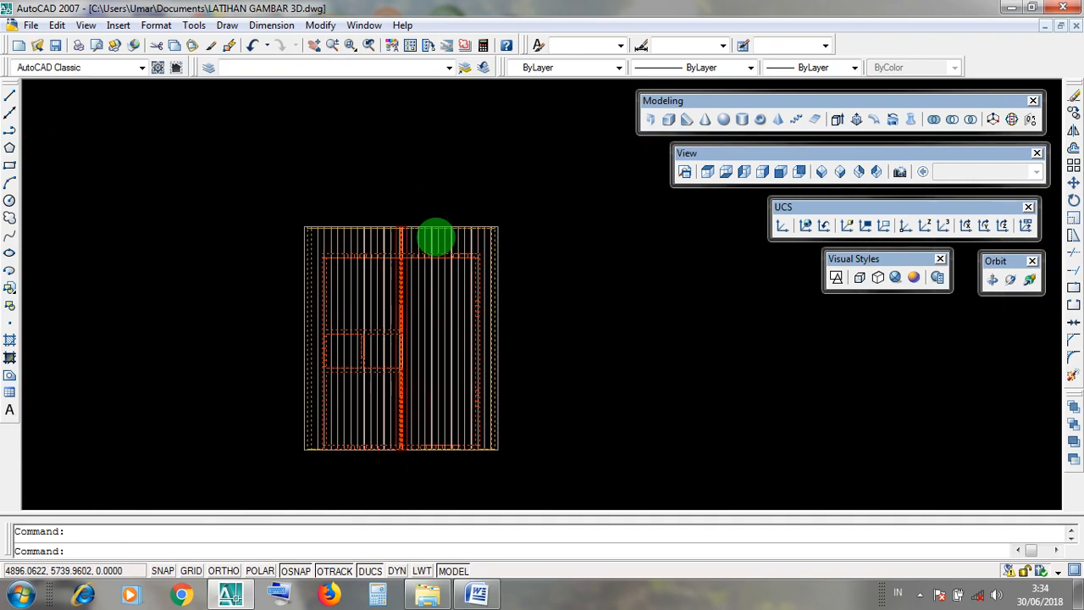
pyautogui.scroll(5, 450, 404)
pyautogui.press('Escape')
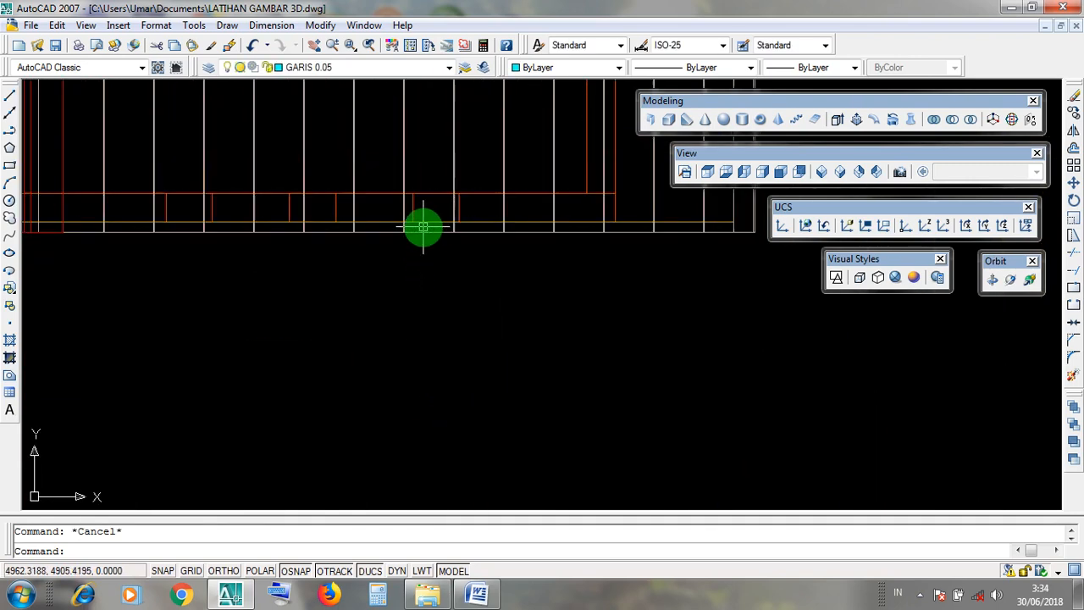
# Check the front LISTPLANK fascia line against the outer face of the front wall in plan.
pyautogui.scroll(3, 424, 225)
pyautogui.click(424, 216)
pyautogui.press('Escape')
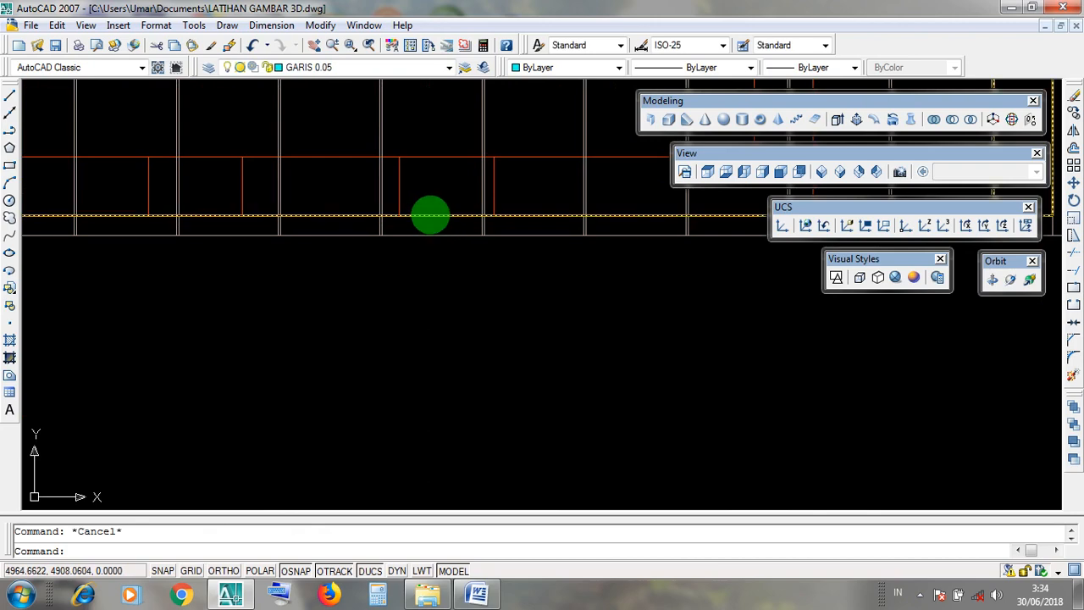
pyautogui.scroll(-3, 430, 254)
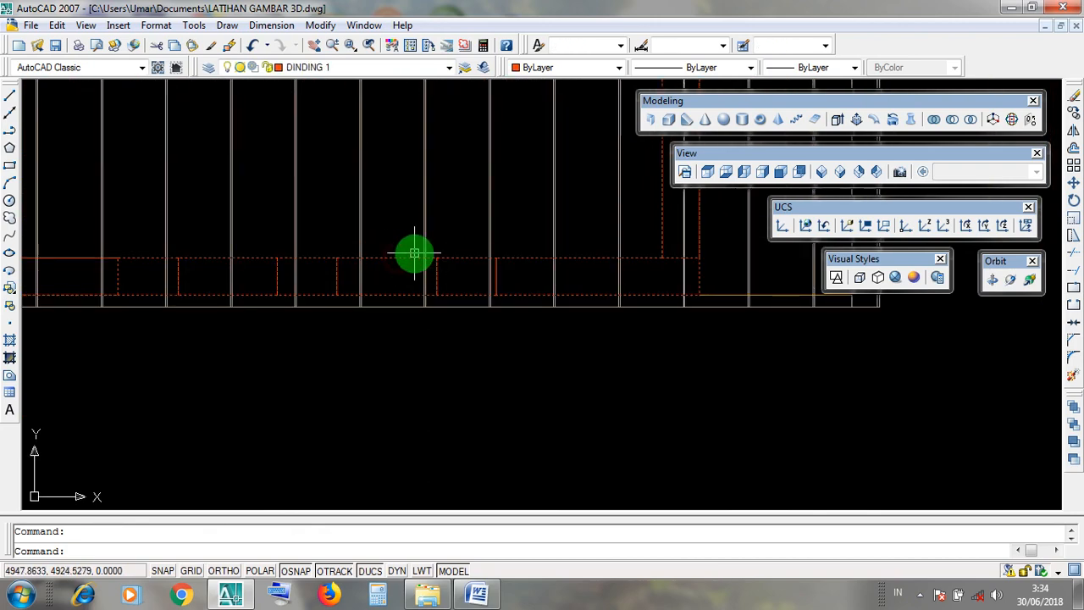
pyautogui.click(401, 293)
pyautogui.press('Escape')
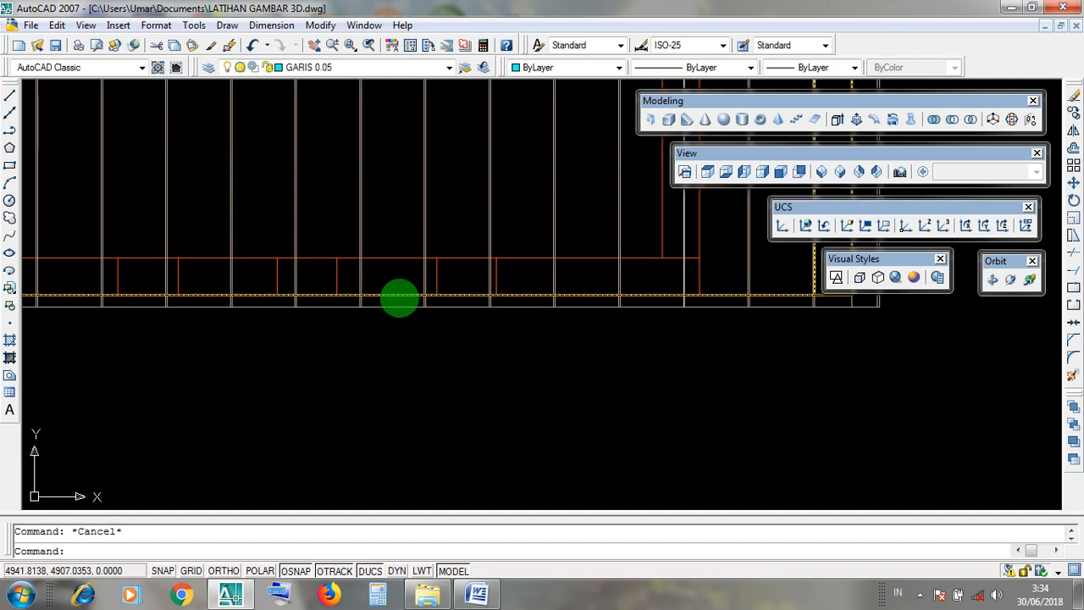
pyautogui.click(395, 295)
pyautogui.scroll(3, 395, 296)
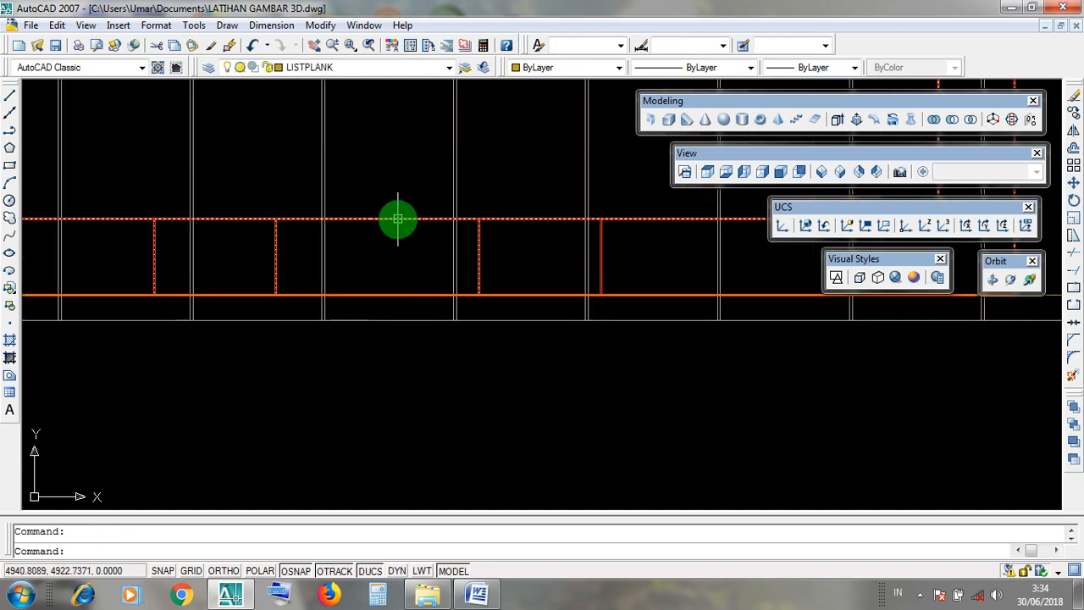
pyautogui.click(390, 304)
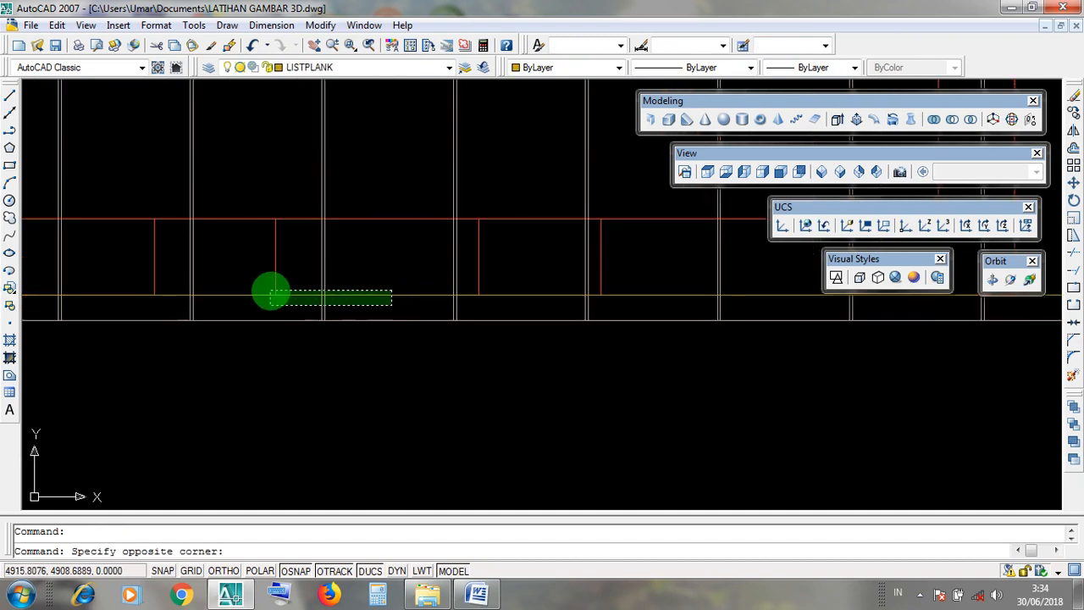
pyautogui.press('Escape')
pyautogui.scroll(-6, 438, 342)
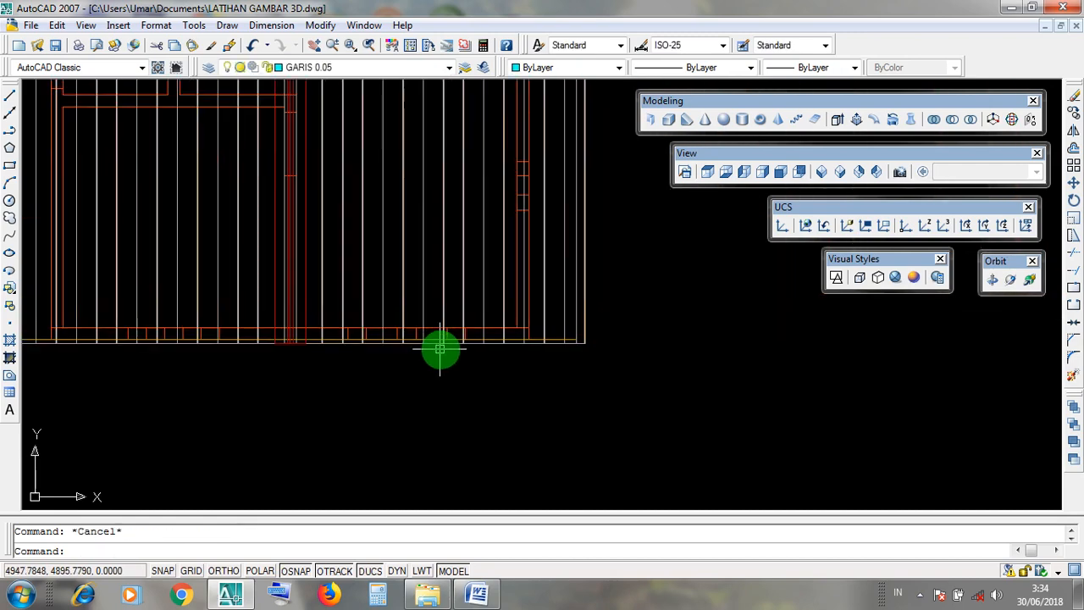
# Compare the outer face of the rear wall with the rear LISTPLANK fascia line by highlighting each in plan.
pyautogui.scroll(10, 434, 262)
pyautogui.moveTo(437, 199); pyautogui.dragTo(449, 285, button='middle')
pyautogui.scroll(3, 451, 289)
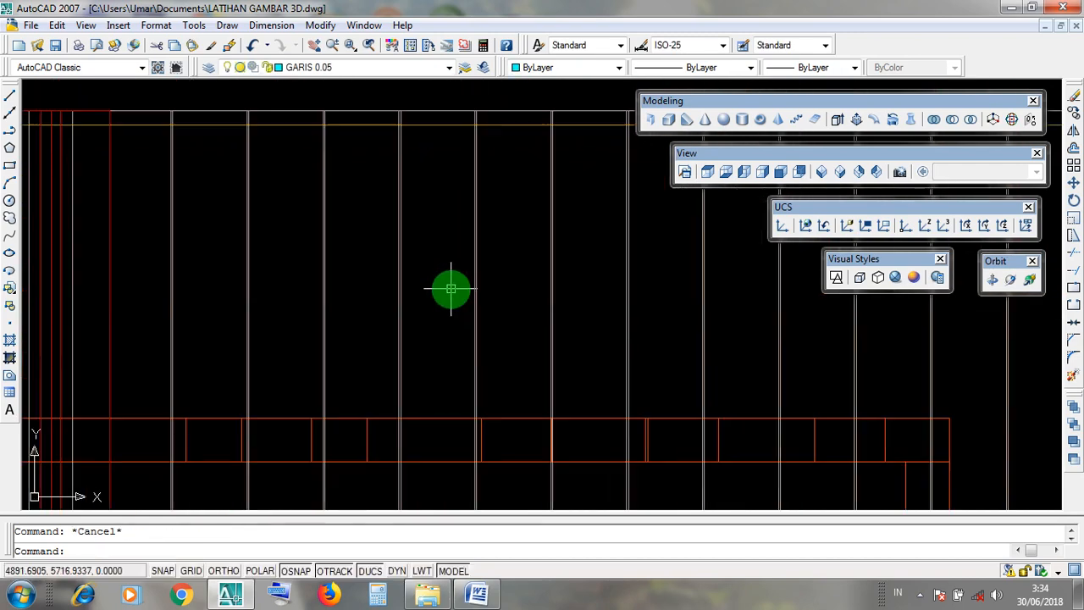
pyautogui.click(437, 416)
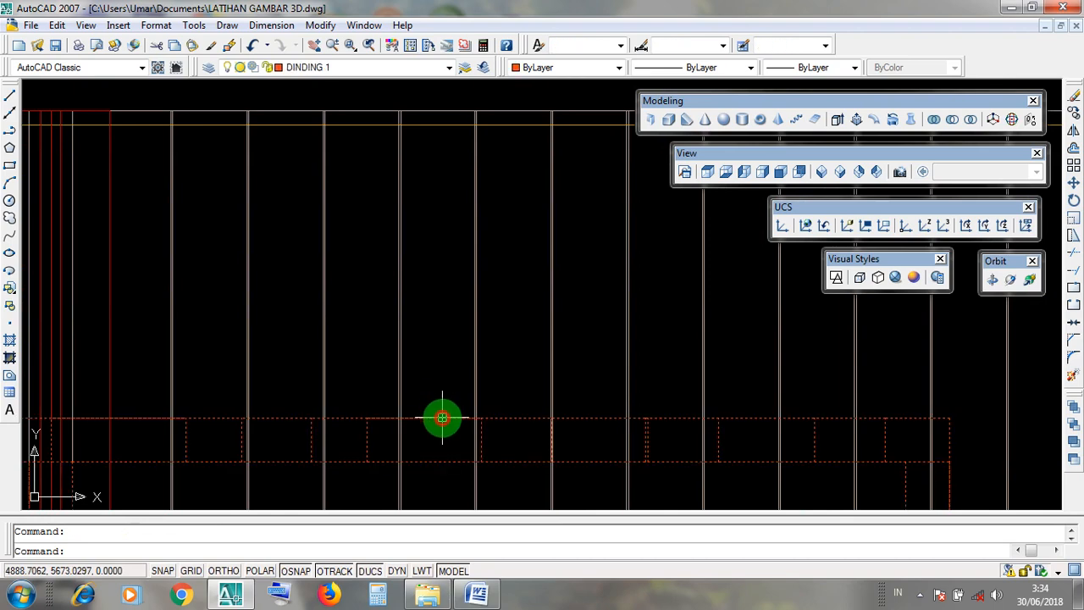
pyautogui.press('Escape')
pyautogui.click(436, 460)
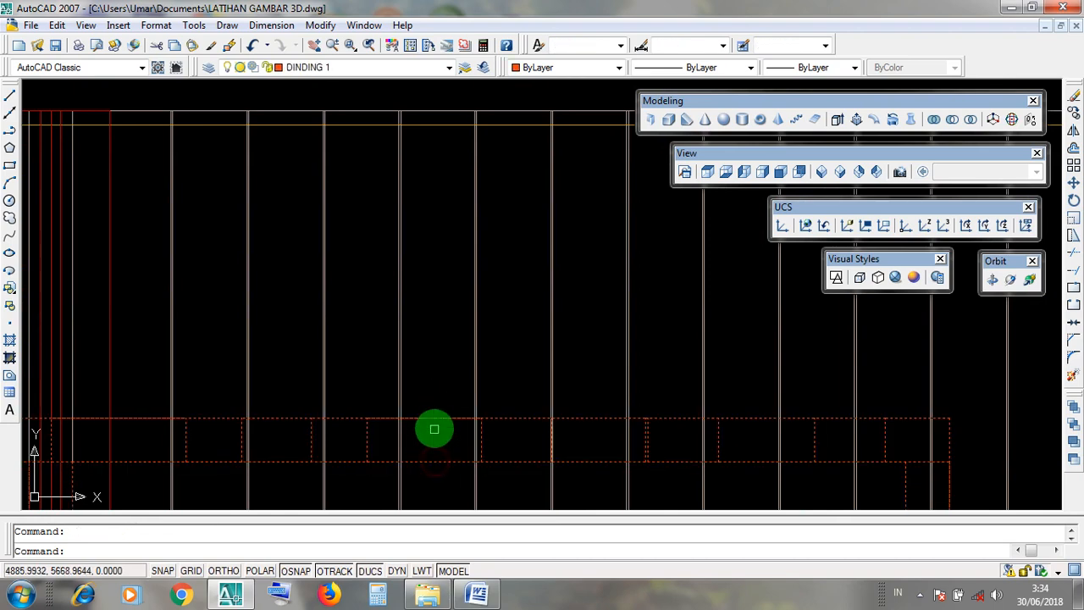
pyautogui.press('Escape')
pyautogui.click(434, 419)
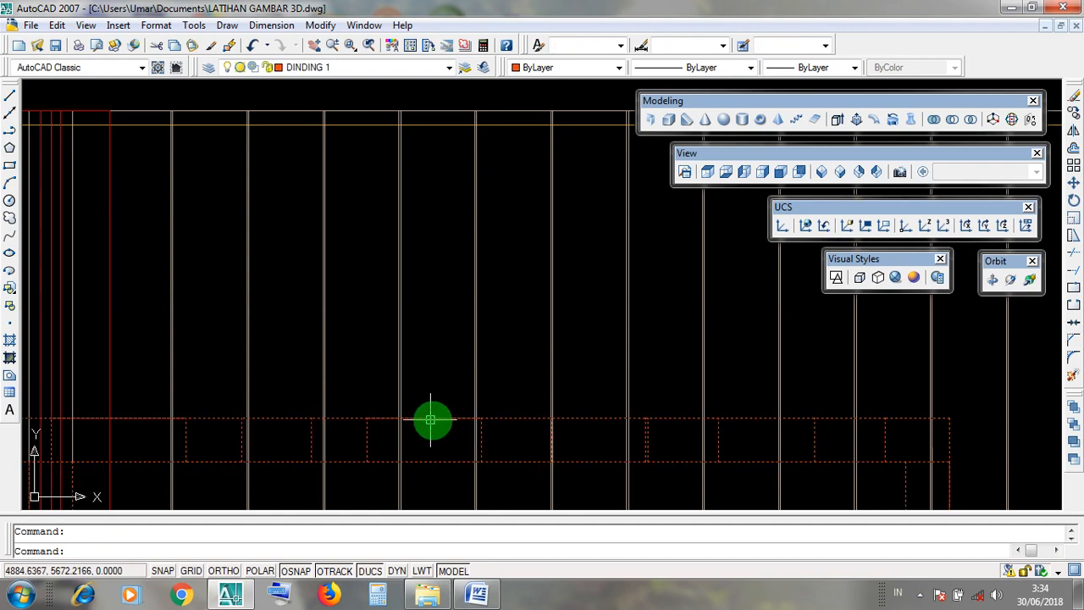
pyautogui.click(436, 126)
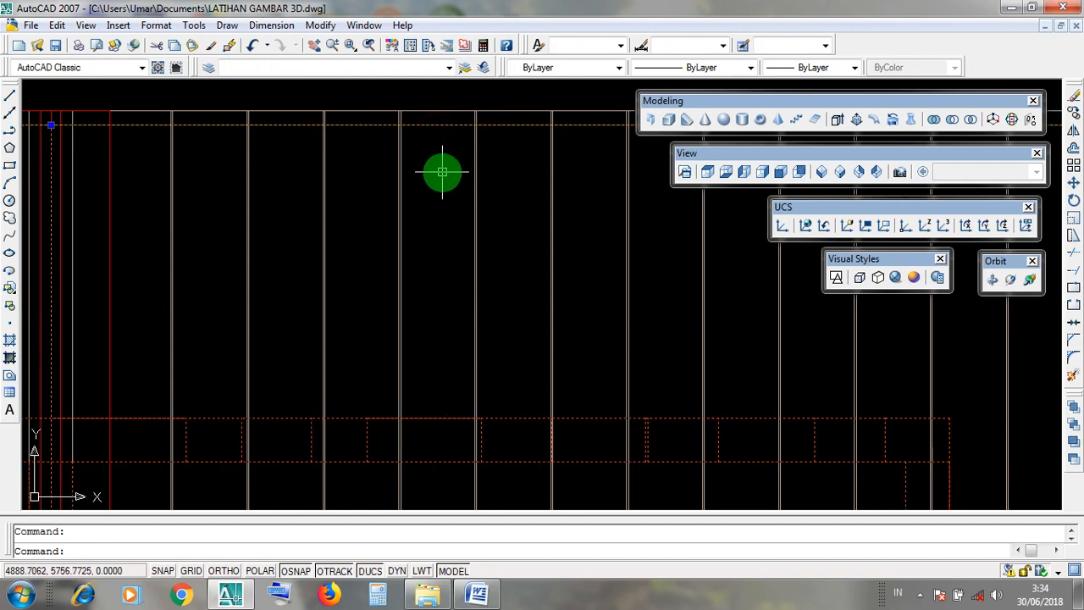
pyautogui.press('Escape')
pyautogui.click(434, 125)
pyautogui.press('Escape')
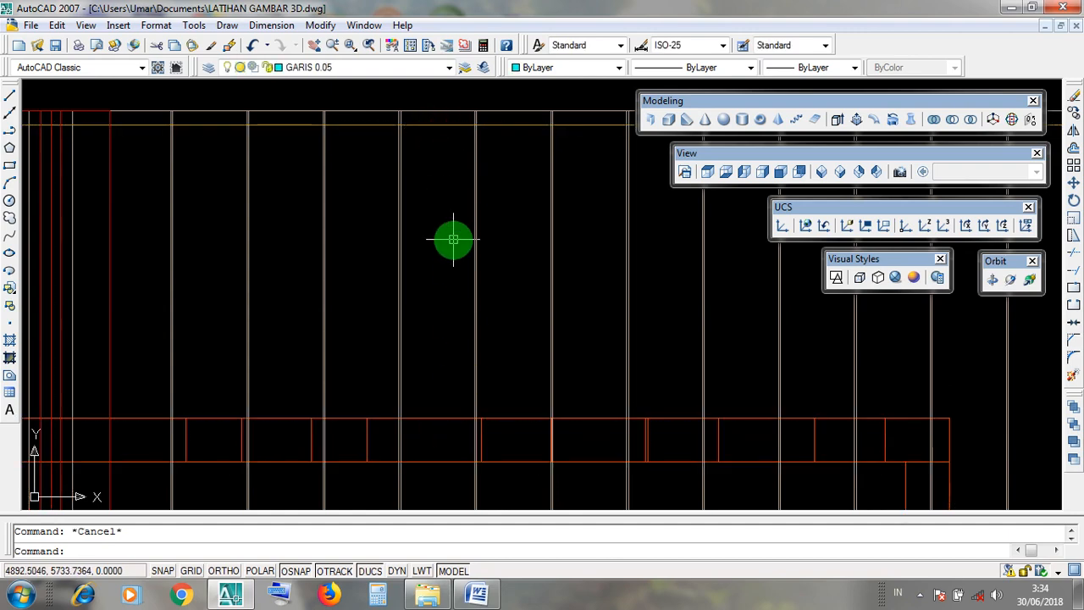
# Measure the rear overhang with a linear dimension from the rear wall's outer face to the LISTPLANK fascia line, placed beside the roof.
pyautogui.scroll(-5, 453, 240)
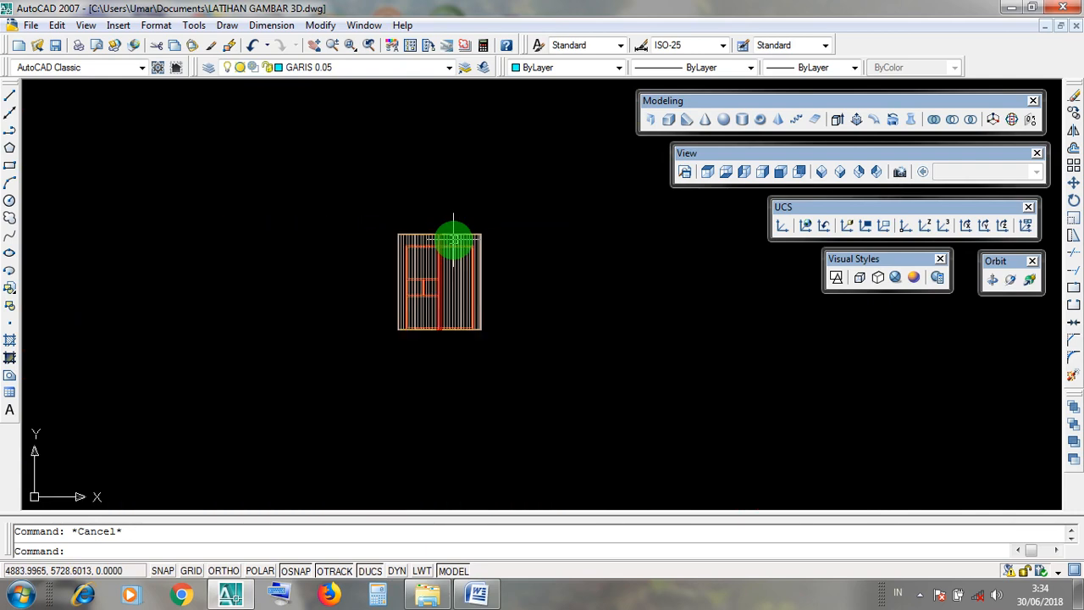
pyautogui.click(714, 156)
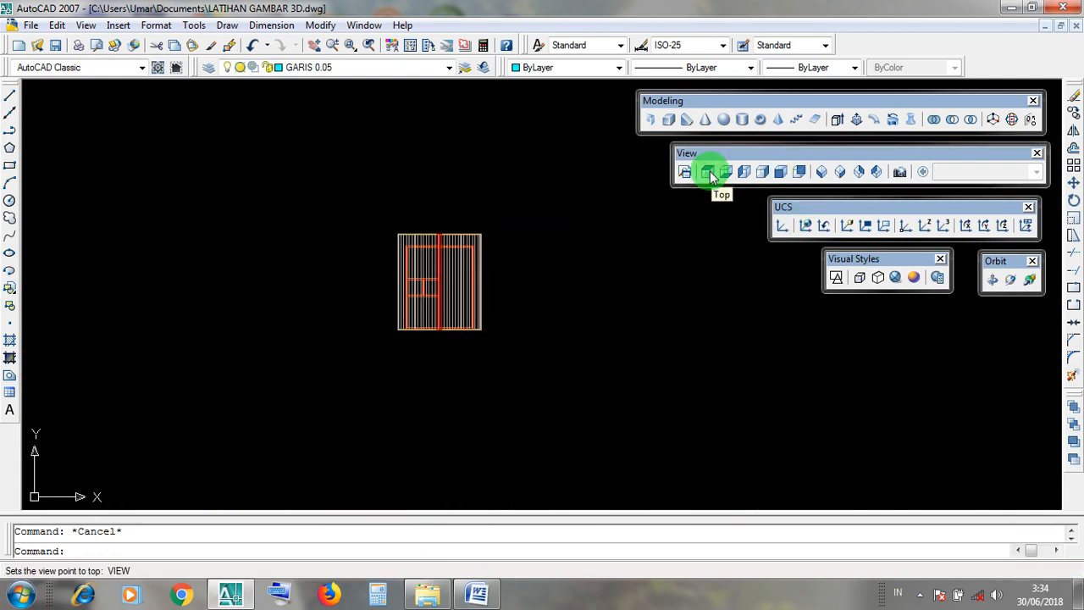
pyautogui.scroll(6, 457, 235)
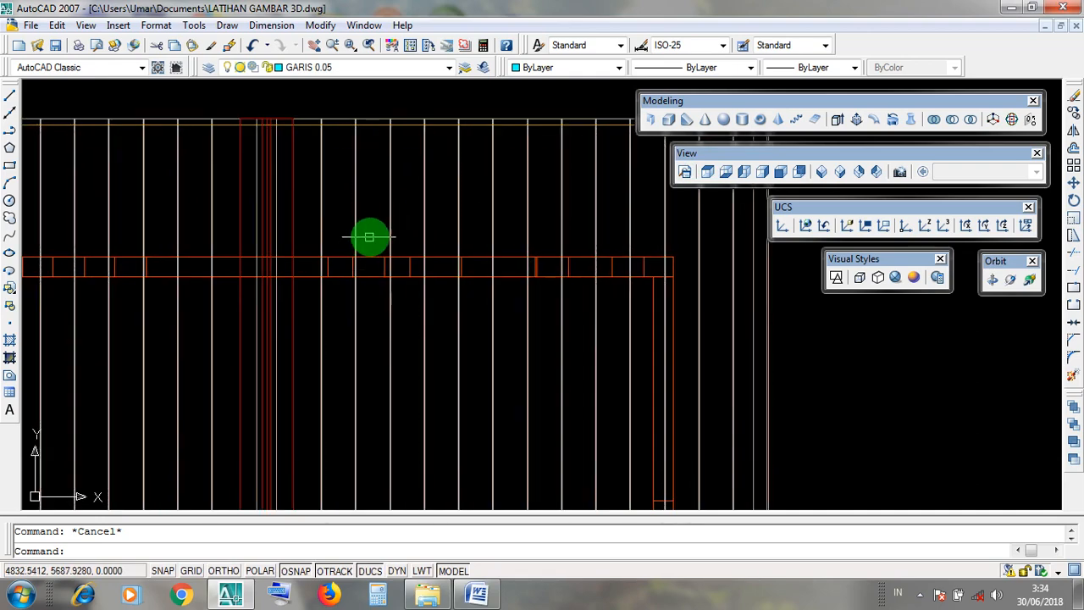
pyautogui.scroll(2, 398, 165)
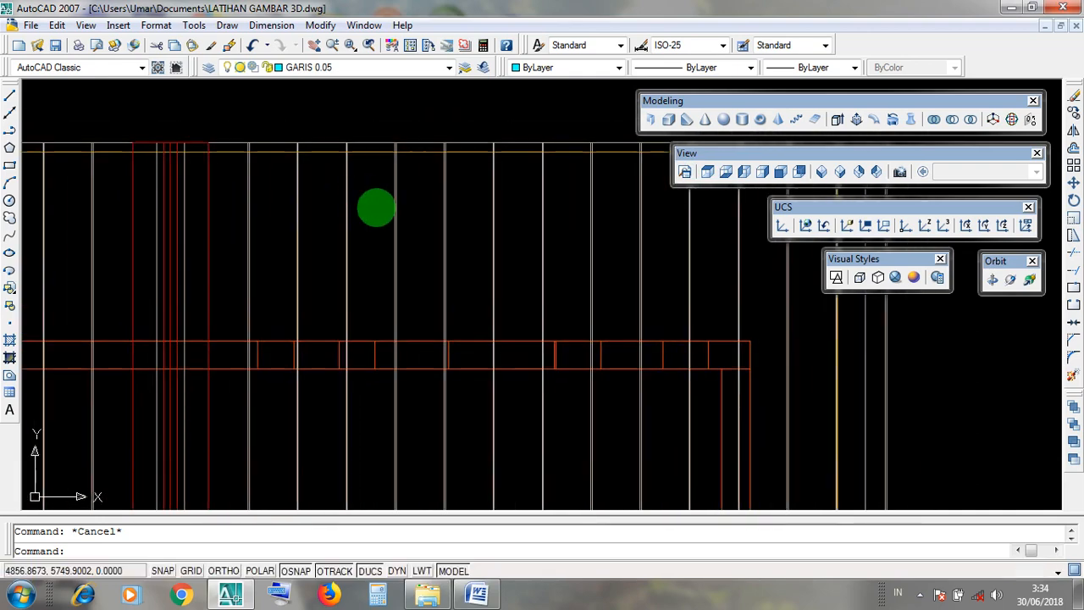
pyautogui.click(271, 25)
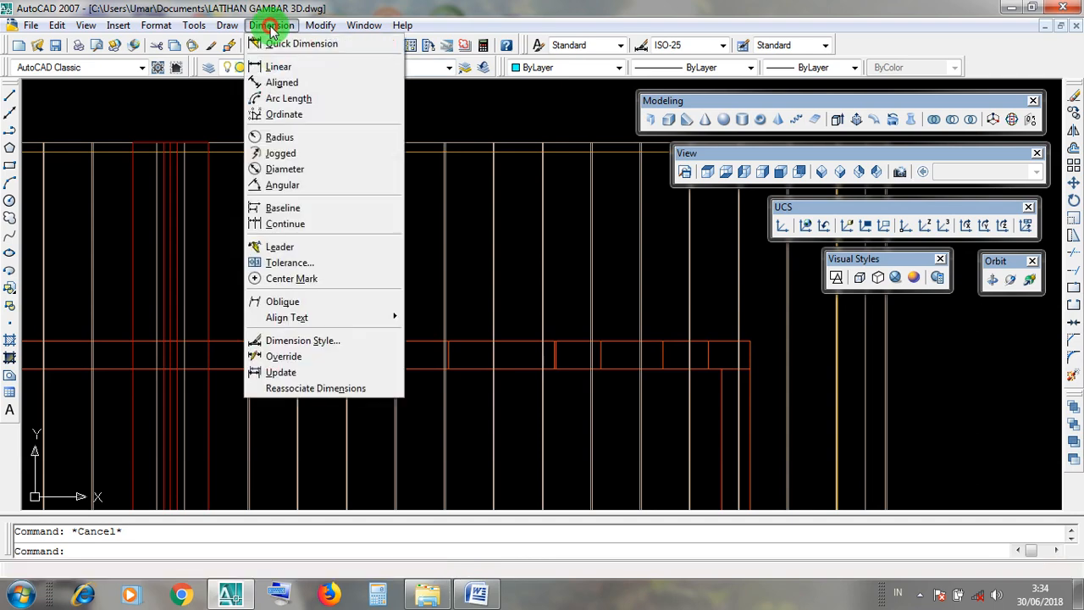
pyautogui.click(308, 68)
pyautogui.scroll(-5, 380, 187)
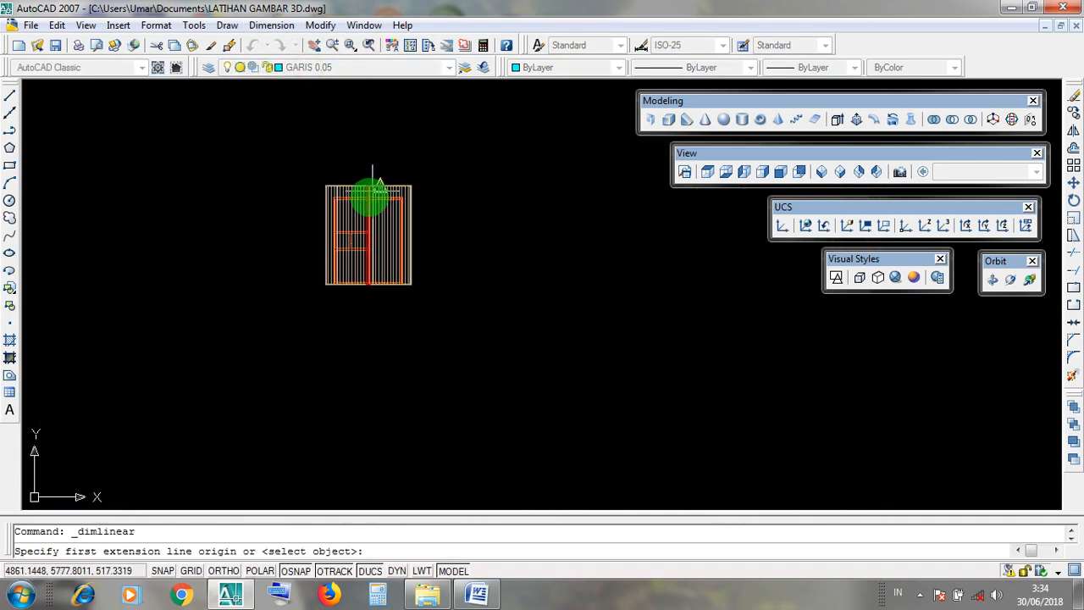
pyautogui.scroll(6, 385, 188)
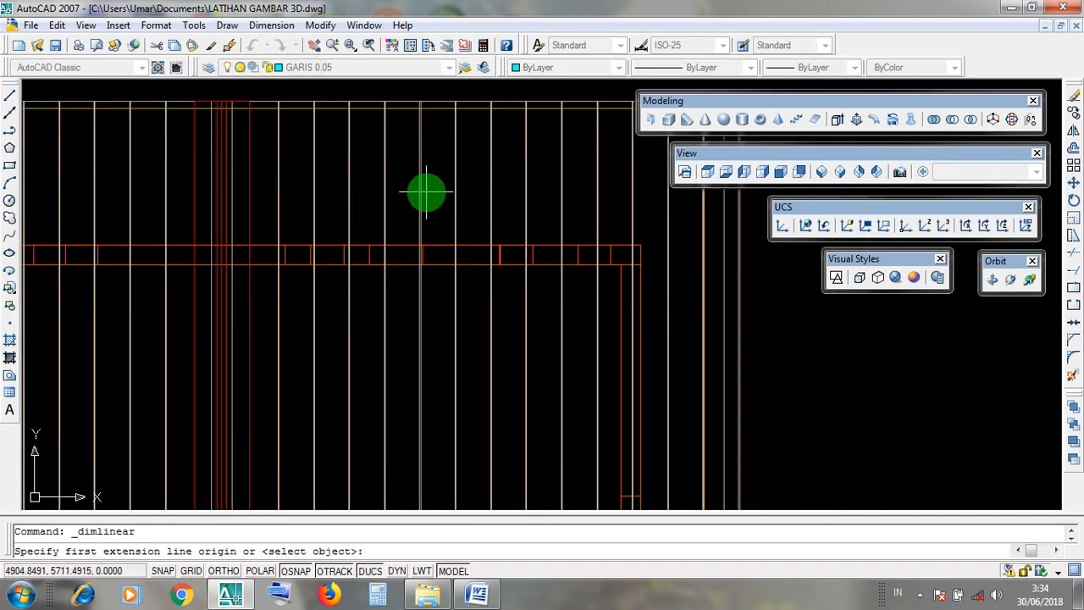
pyautogui.scroll(2, 426, 192)
pyautogui.moveTo(394, 203); pyautogui.dragTo(385, 332, button='middle')
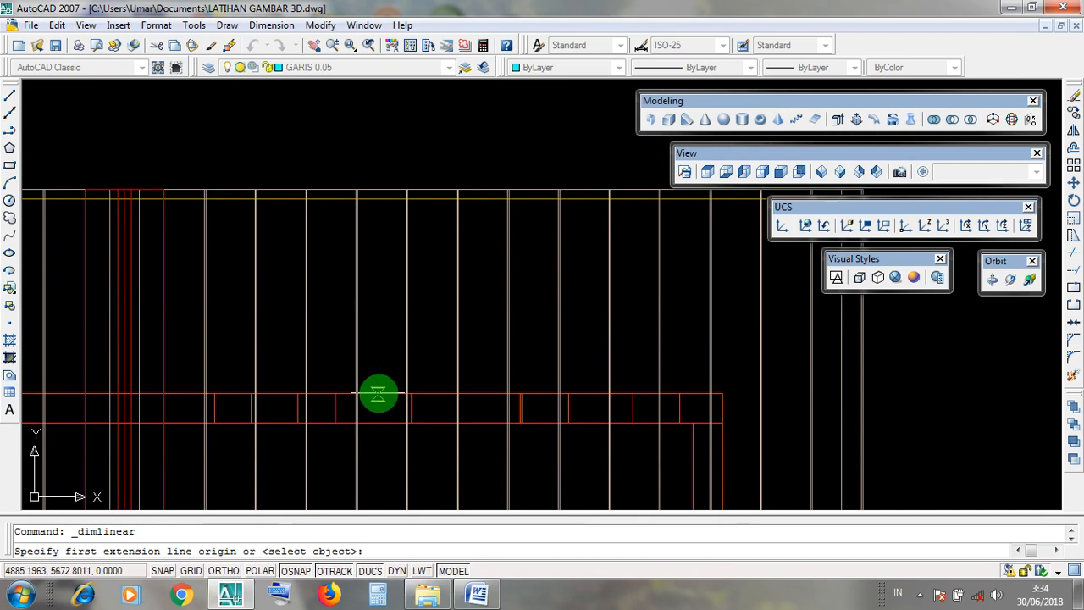
pyautogui.click(386, 394)
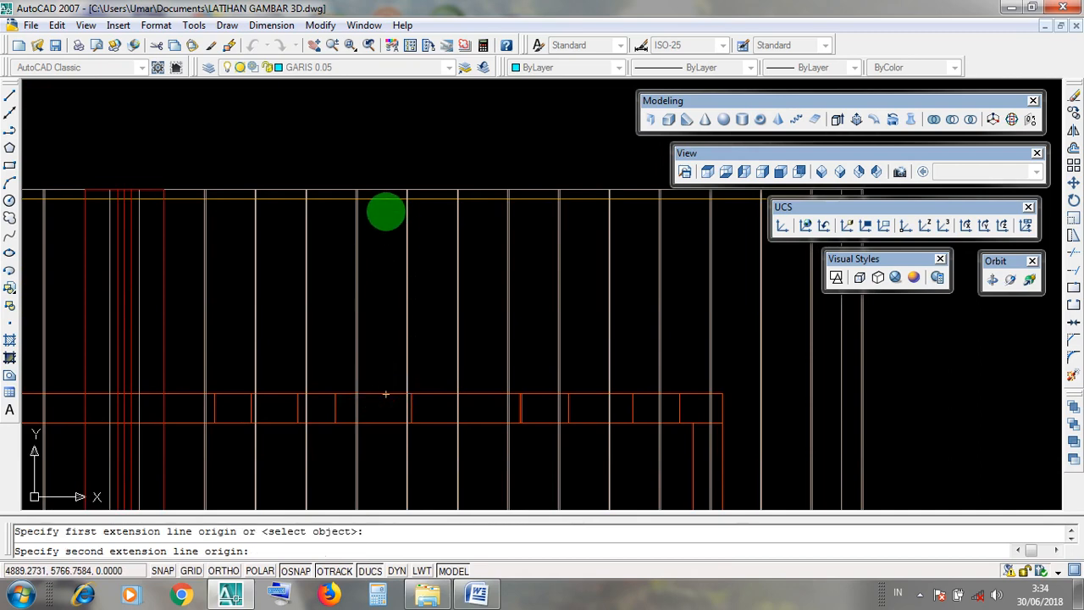
pyautogui.scroll(5, 383, 198)
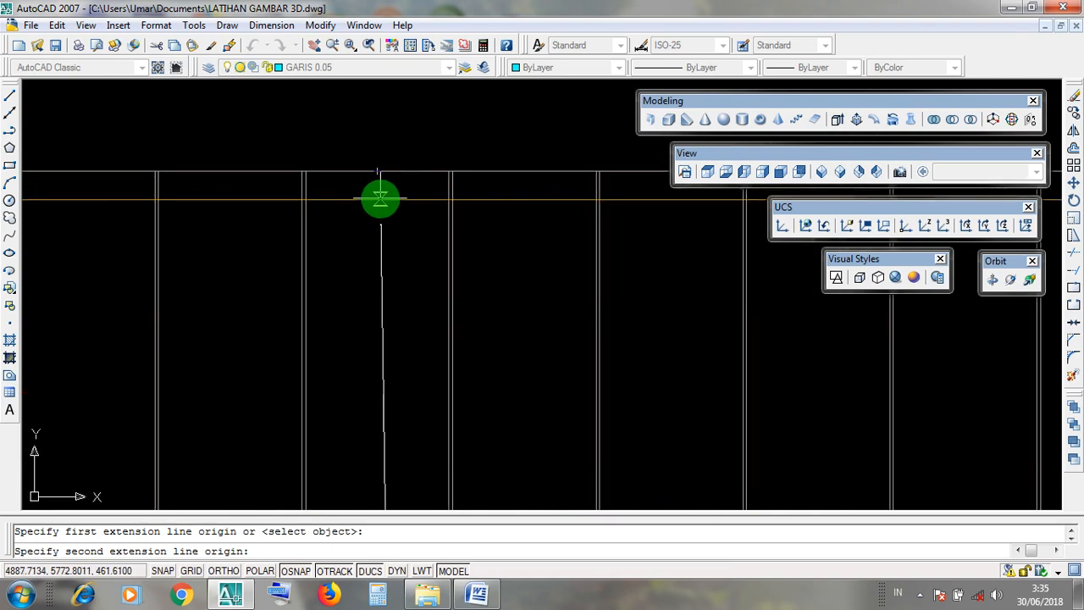
pyautogui.scroll(-4, 381, 198)
pyautogui.scroll(2, 381, 199)
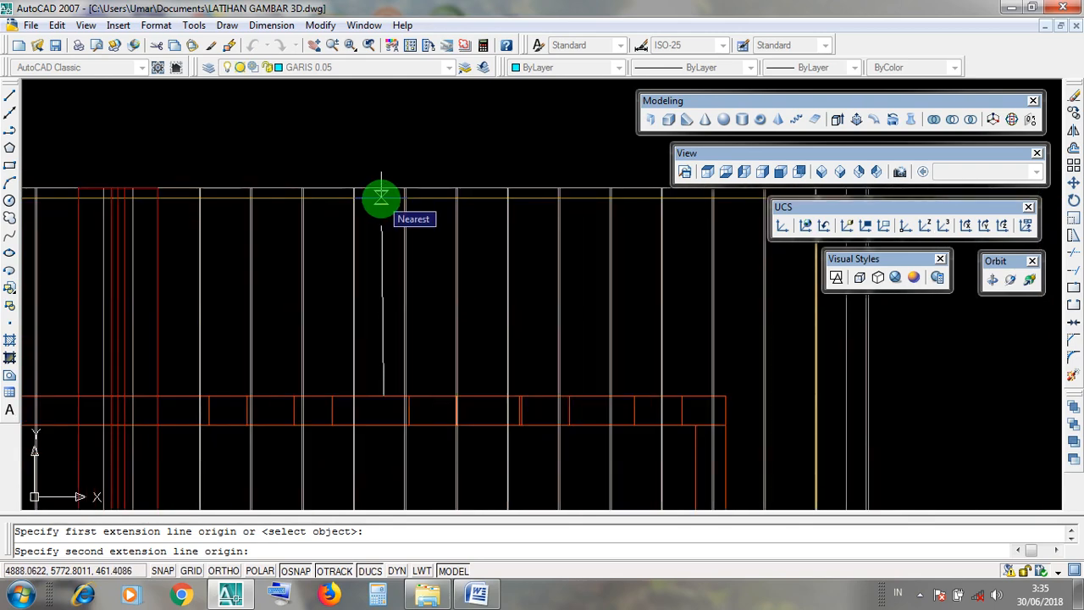
pyautogui.click(381, 198)
pyautogui.scroll(-2, 382, 198)
pyautogui.moveTo(518, 286); pyautogui.dragTo(355, 314, button='middle')
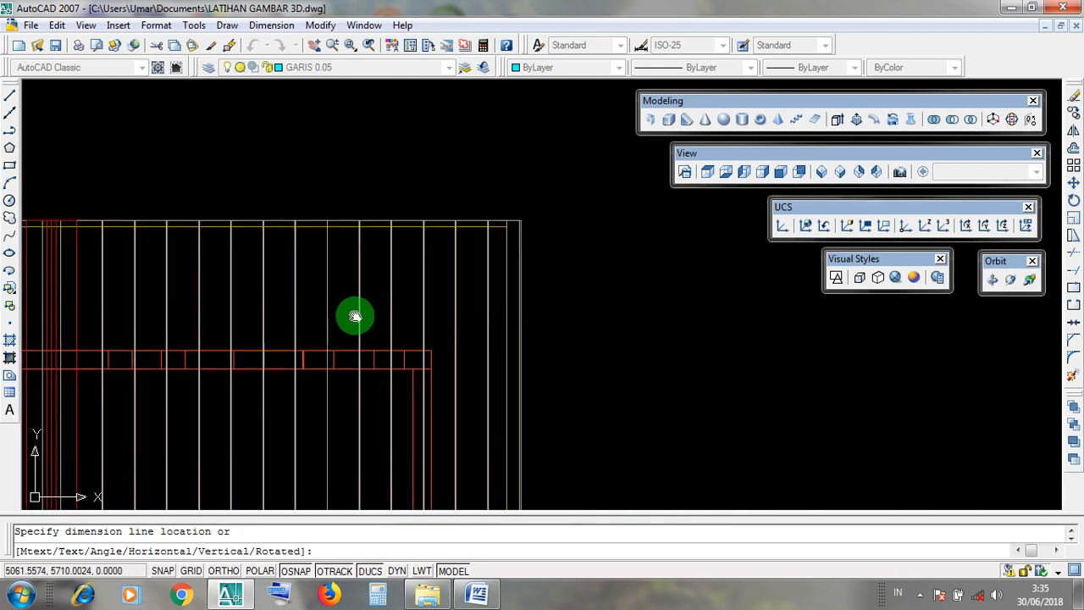
pyautogui.click(651, 339)
pyautogui.scroll(8, 659, 285)
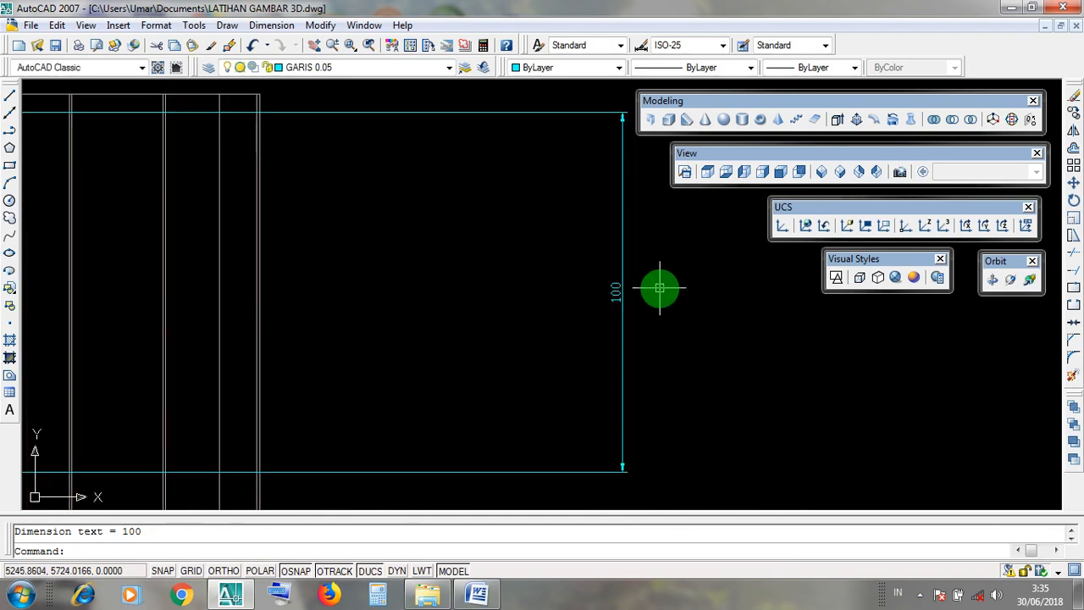
pyautogui.scroll(-3, 640, 294)
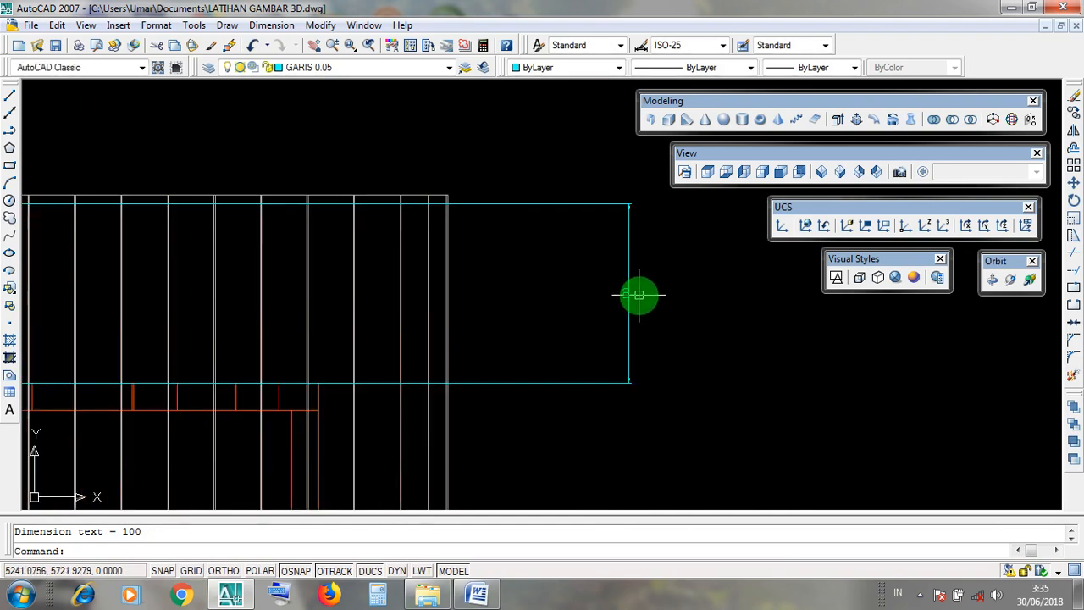
# Delete the overhang dimension placed beside the roof.
pyautogui.click(297, 382)
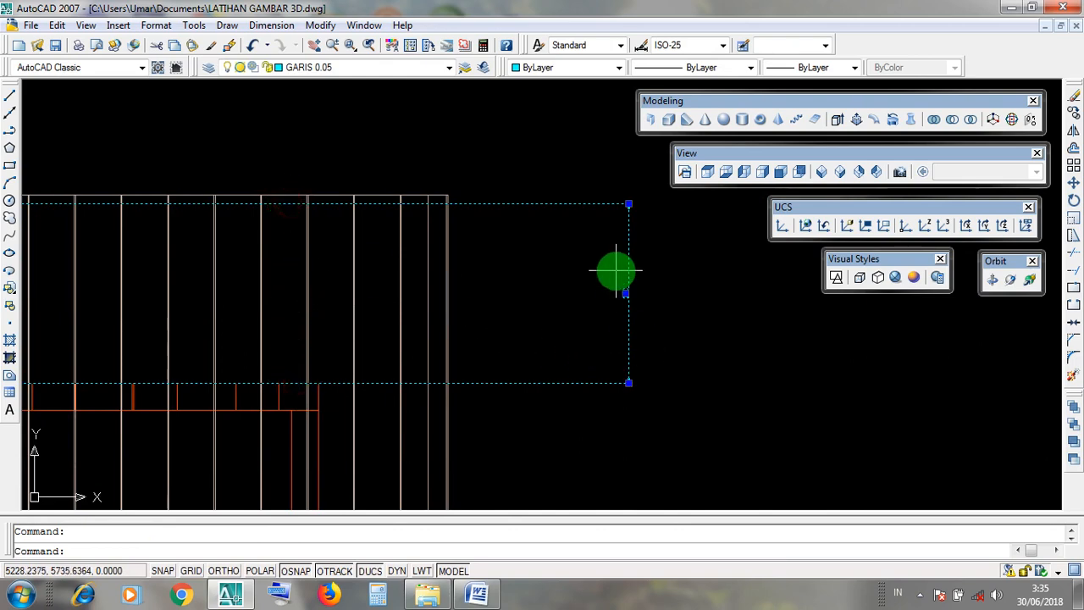
pyautogui.press('Escape')
pyautogui.click(664, 342)
pyautogui.click(603, 312)
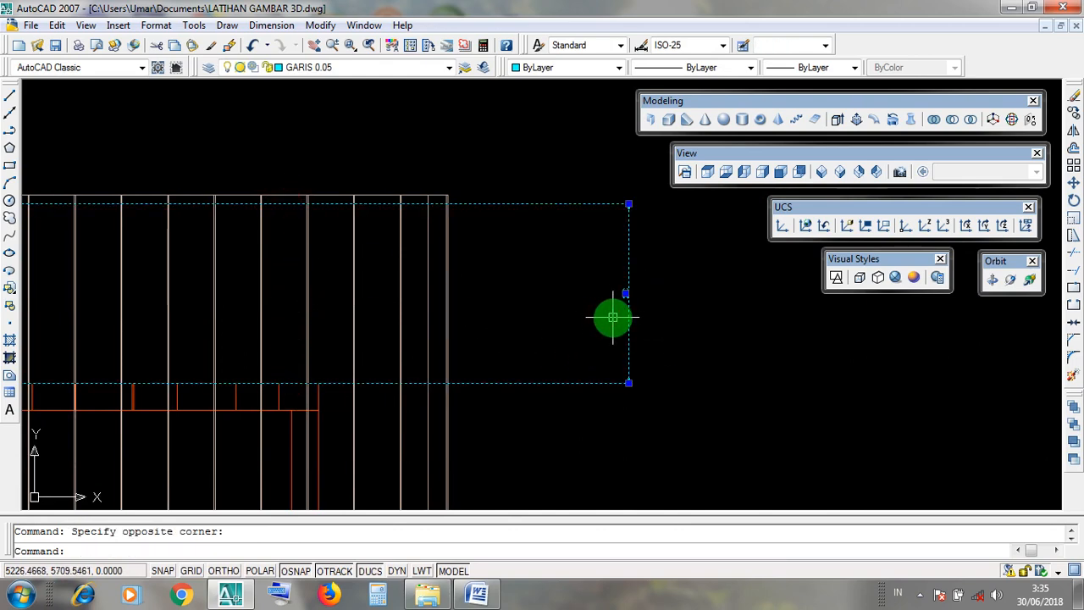
pyautogui.press('Delete')
pyautogui.scroll(-3, 602, 284)
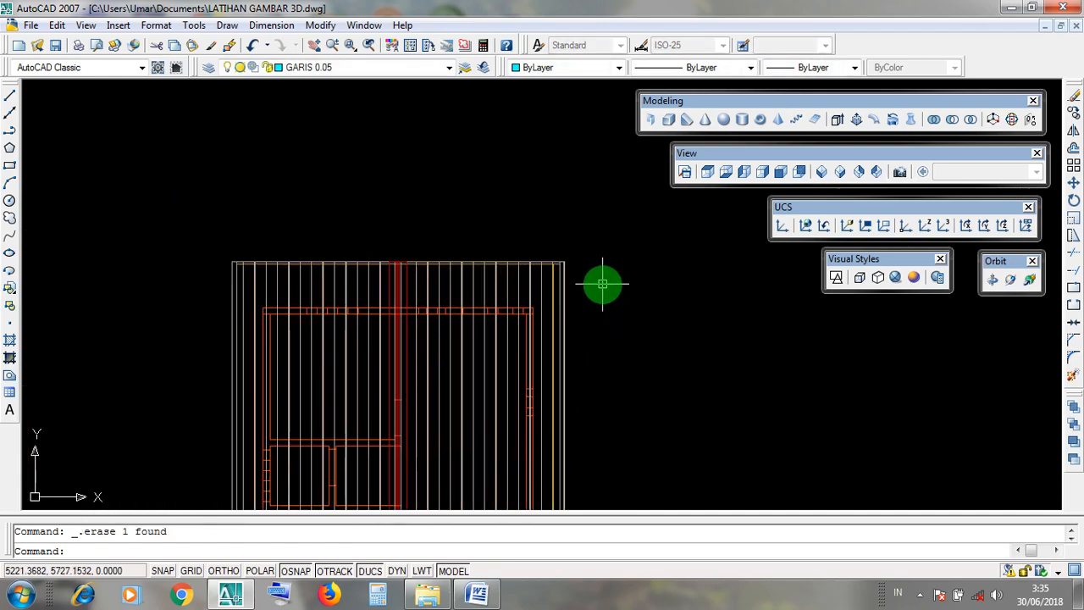
pyautogui.moveTo(605, 364); pyautogui.dragTo(557, 262, button='middle')
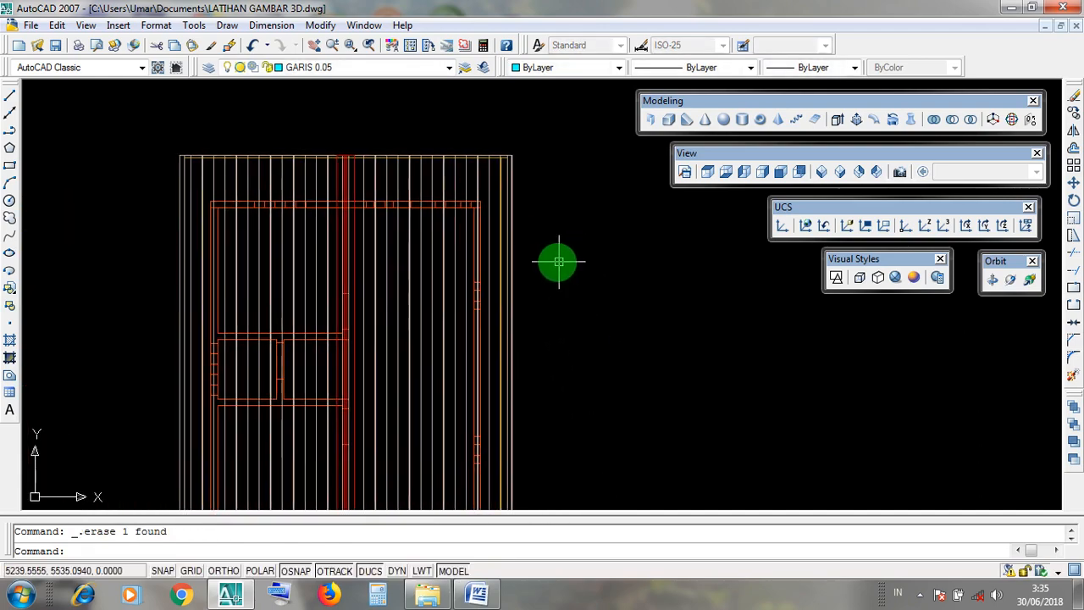
pyautogui.click(463, 157)
pyautogui.scroll(4, 350, 145)
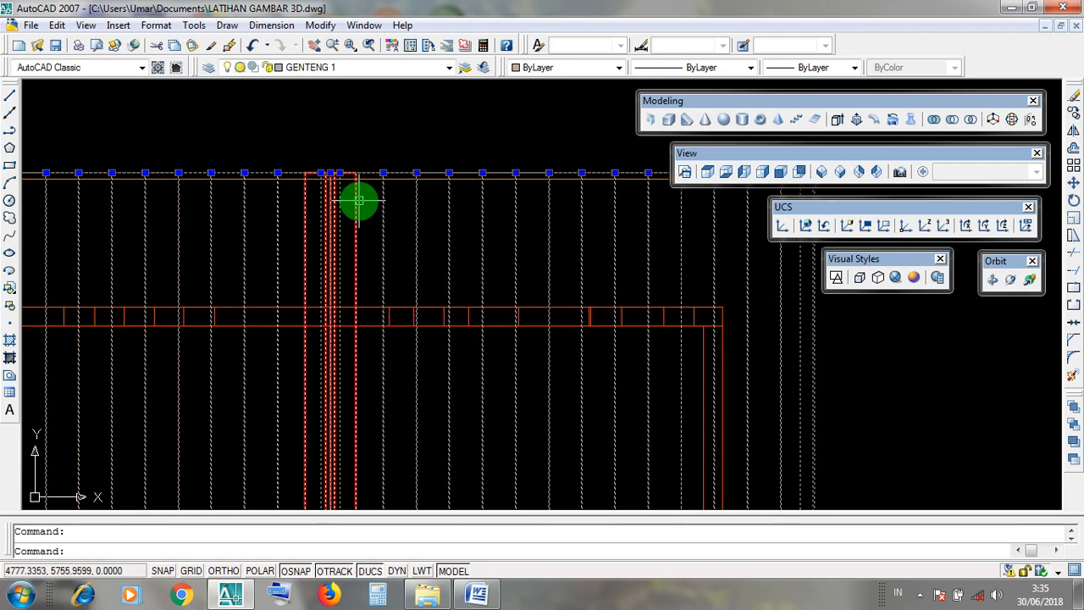
pyautogui.click(360, 200)
pyautogui.click(368, 179)
pyautogui.scroll(-6, 369, 178)
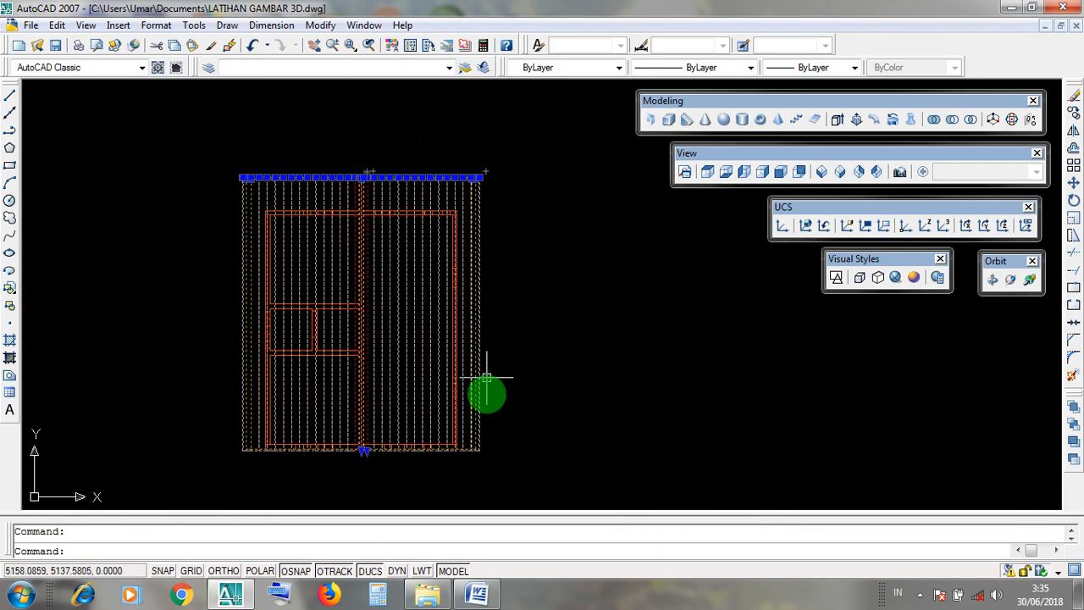
pyautogui.click(505, 182)
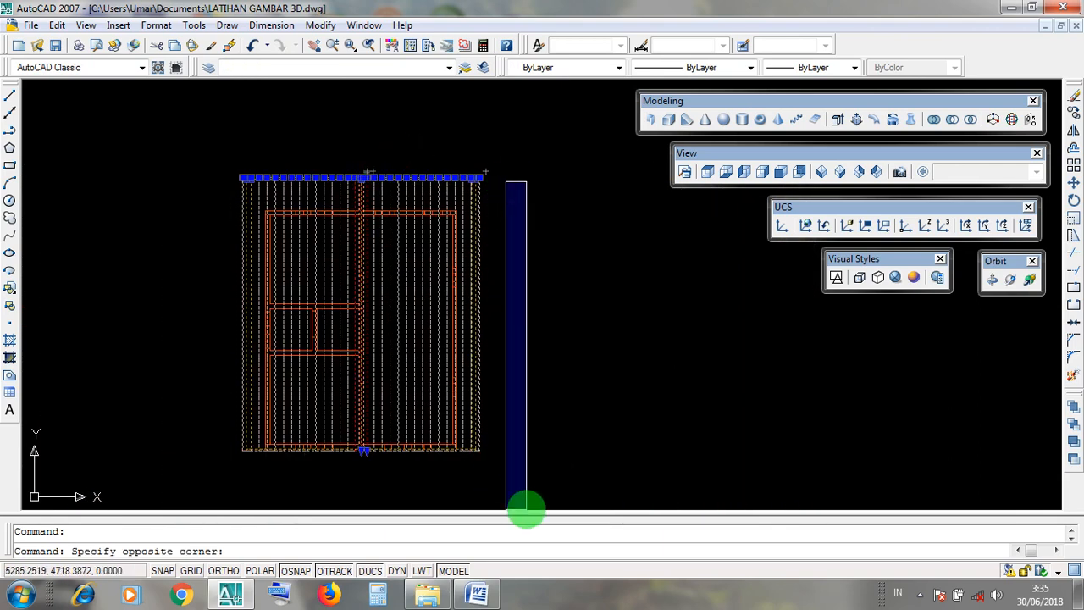
pyautogui.click(525, 509)
pyautogui.press('Escape')
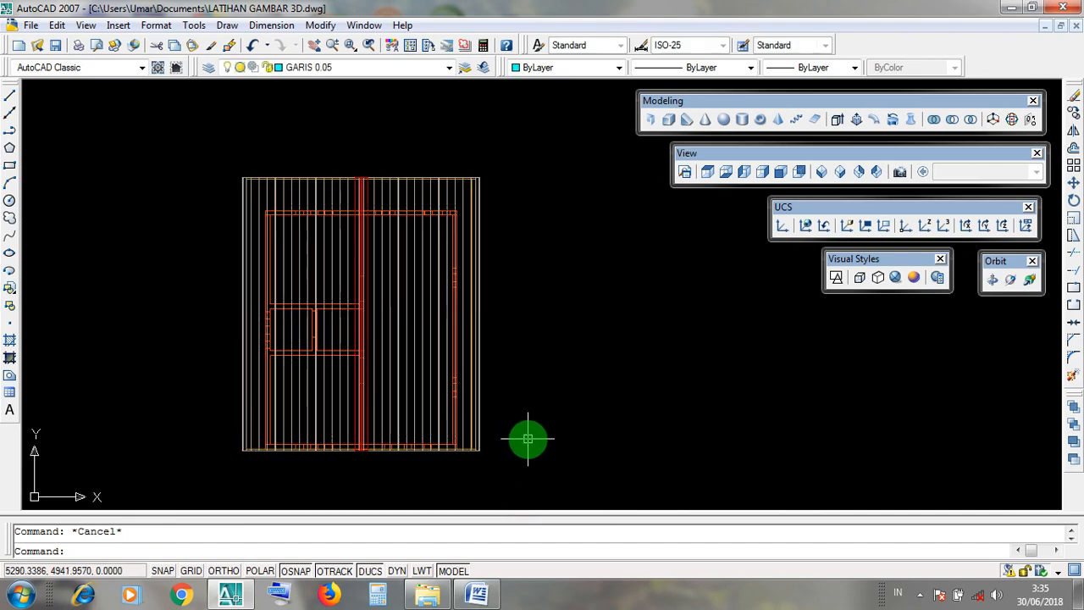
pyautogui.click(319, 26)
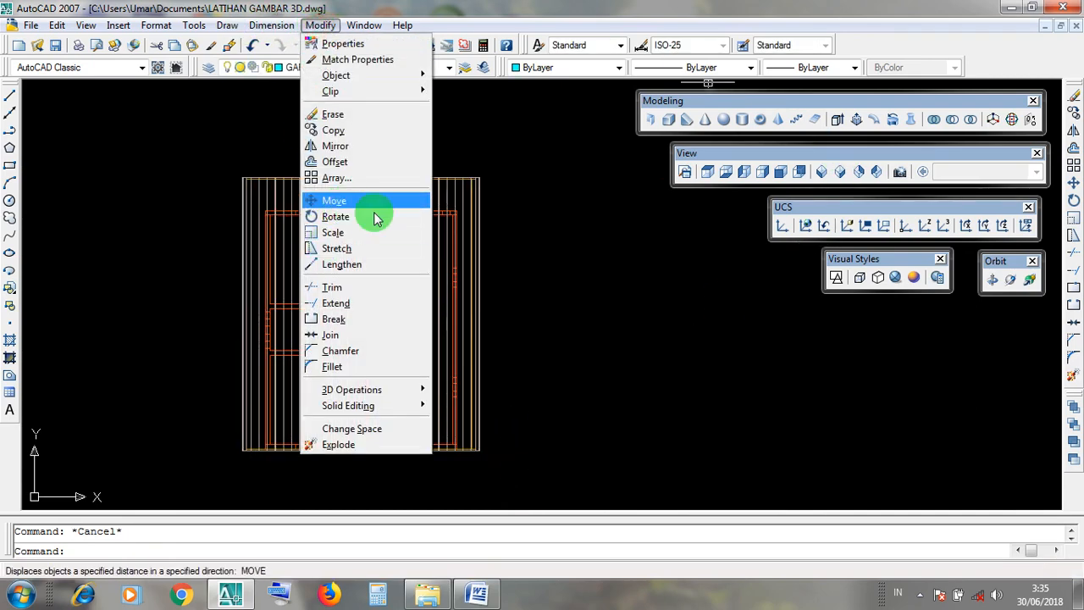
pyautogui.click(674, 295)
pyautogui.click(737, 240)
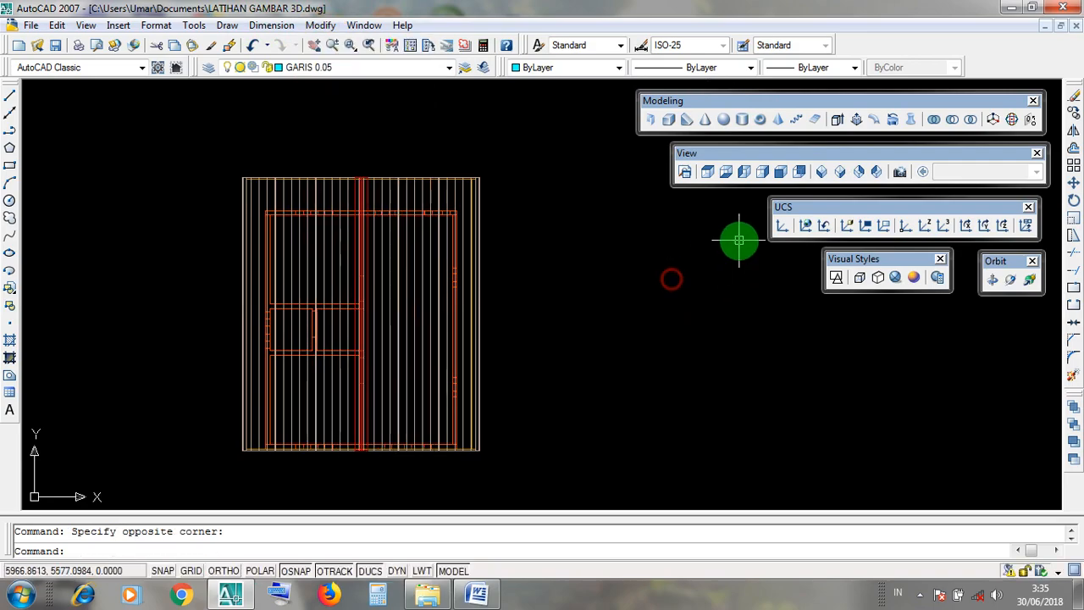
# Switch to the MOVE document in Word and review the CARA 3 instructions for moving an object by a set distance with Ortho active.
pyautogui.click(1012, 7)
pyautogui.click(482, 597)
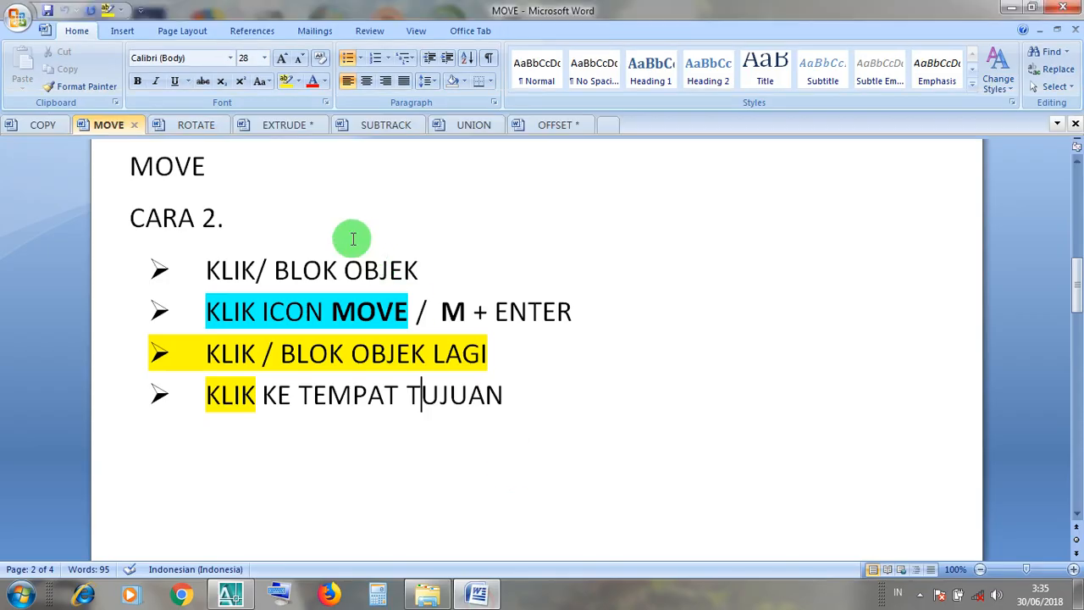
pyautogui.scroll(-5, 298, 296)
pyautogui.scroll(-10, 298, 295)
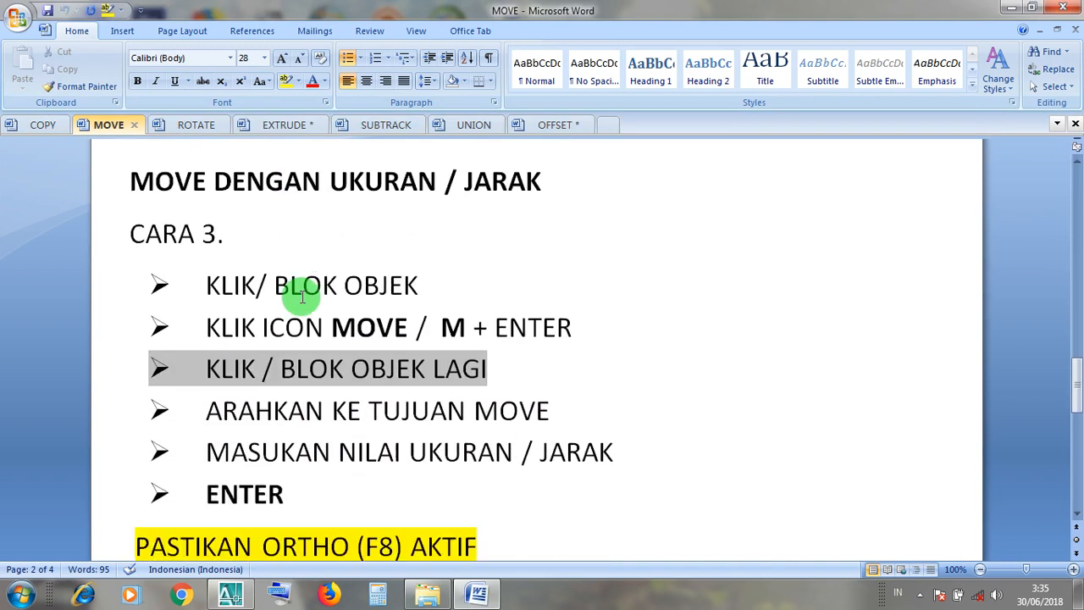
pyautogui.scroll(-1, 303, 296)
pyautogui.scroll(1, 303, 290)
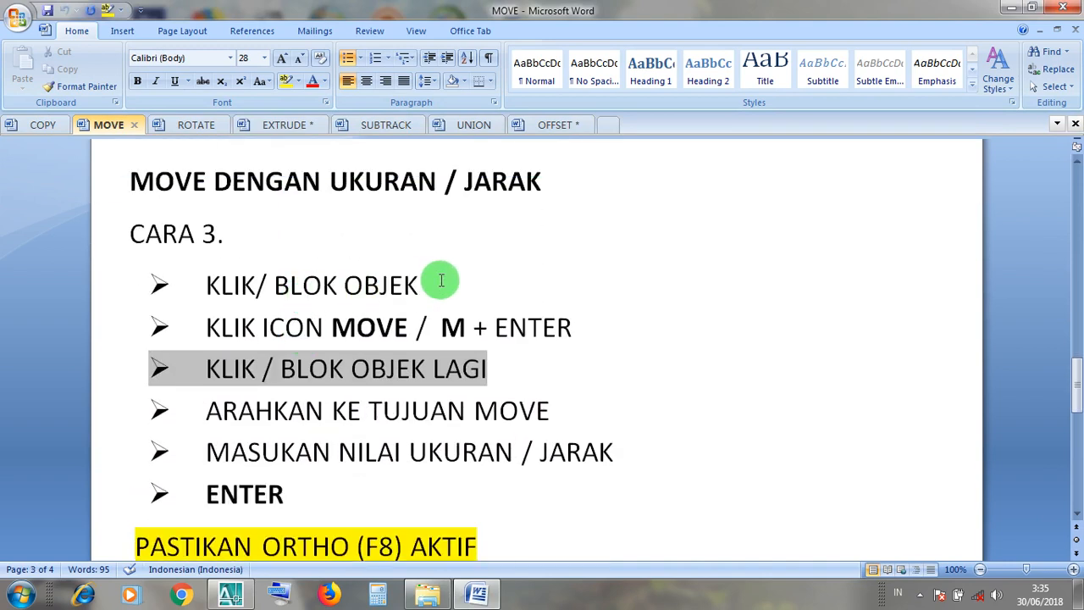
pyautogui.moveTo(434, 283); pyautogui.dragTo(217, 288)
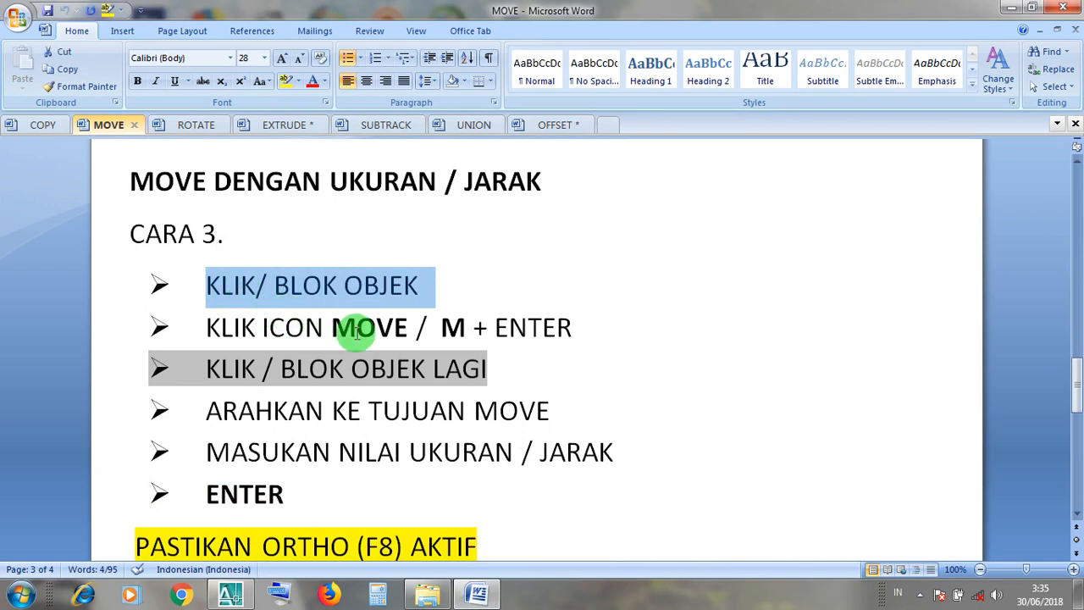
pyautogui.moveTo(407, 336); pyautogui.dragTo(208, 338)
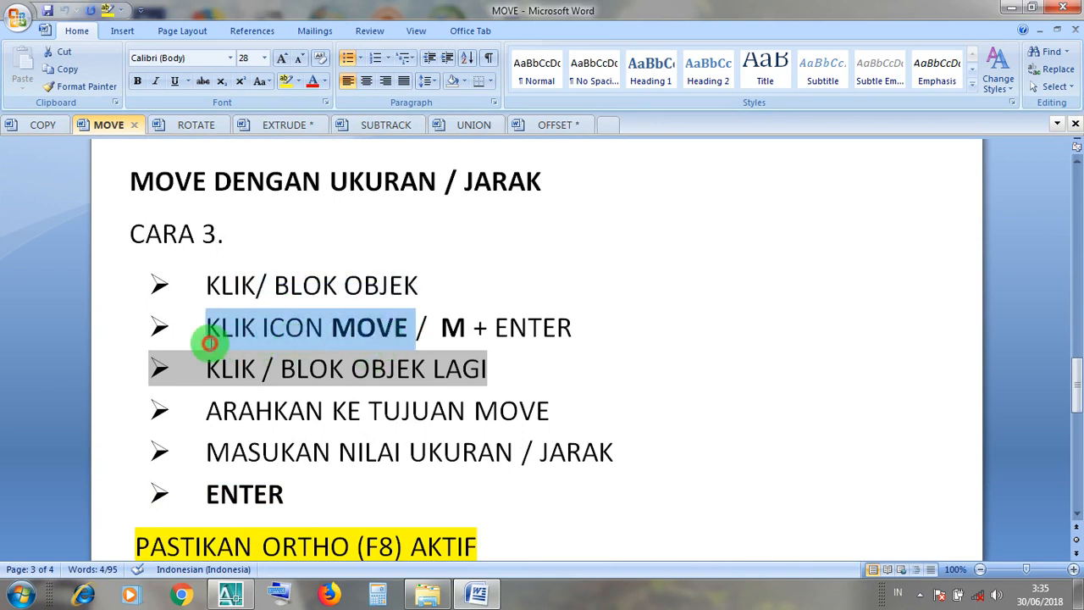
pyautogui.click(466, 330)
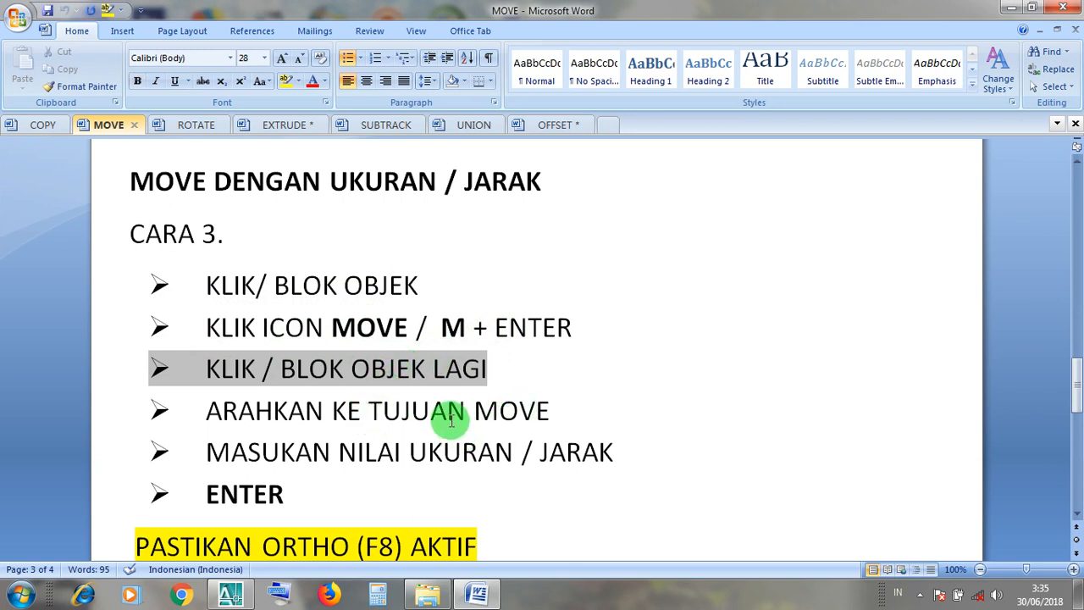
pyautogui.click(444, 450)
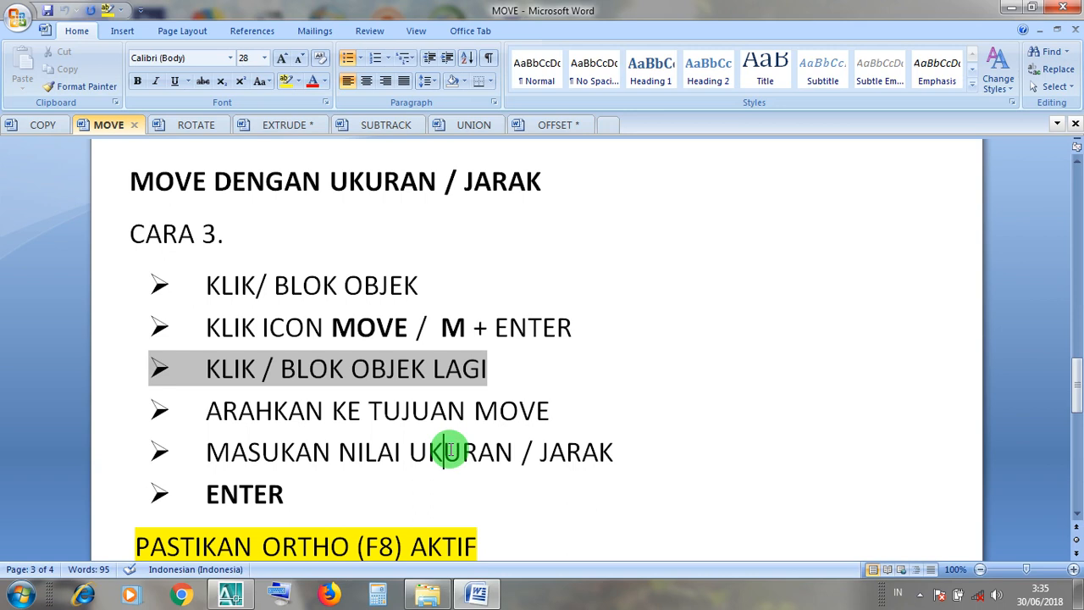
pyautogui.scroll(-1, 451, 450)
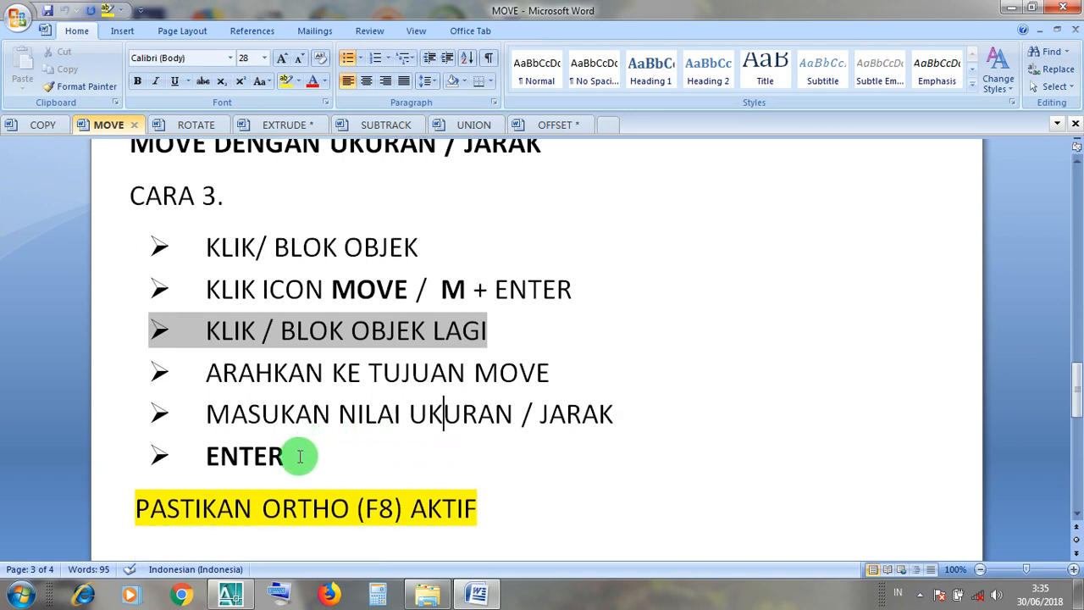
pyautogui.moveTo(300, 457); pyautogui.dragTo(225, 460)
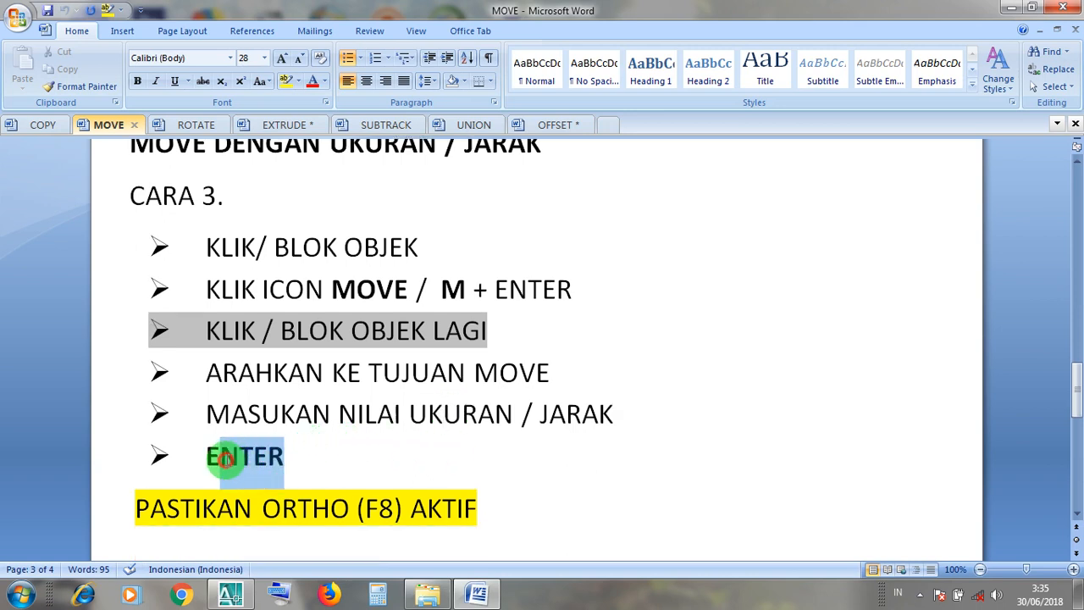
pyautogui.click(296, 509)
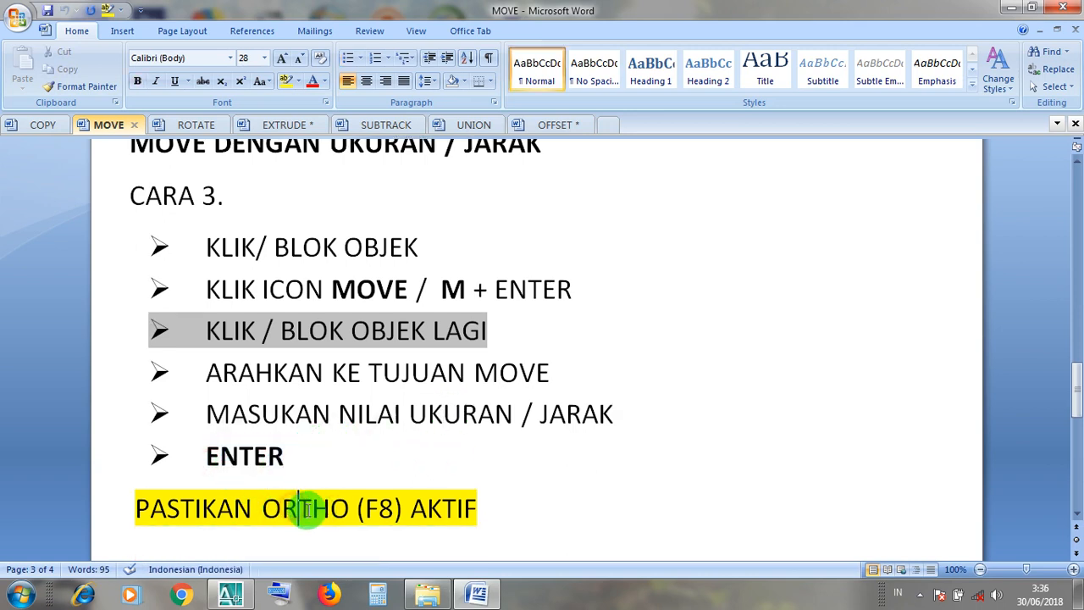
# Return to the AutoCAD drawing LATIHAN GAMBAR 3D and turn on Ortho mode.
pyautogui.click(1008, 10)
pyautogui.click(229, 596)
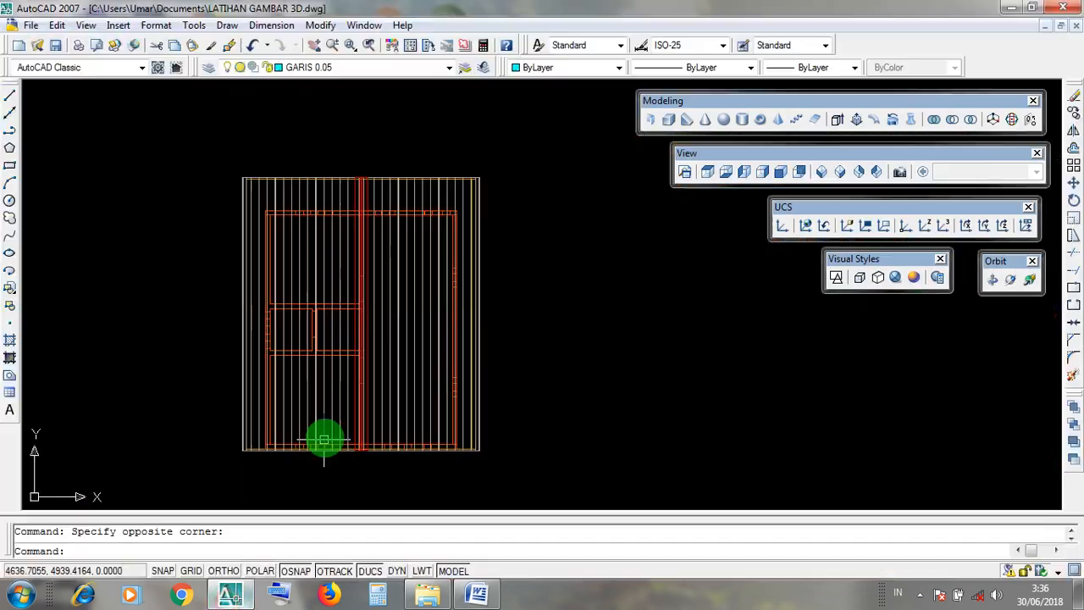
pyautogui.click(224, 571)
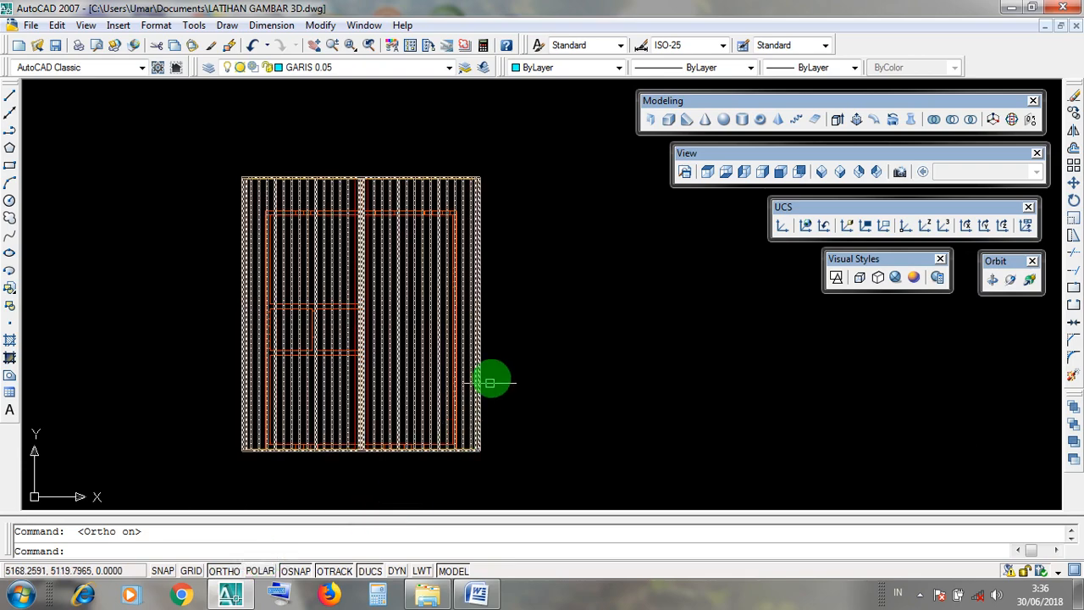
# Select the whole roof across its rear edge in plan and move it 50 units straight along negative Y, toward the front of the house.
pyautogui.moveTo(501, 356); pyautogui.dragTo(504, 419, button='middle')
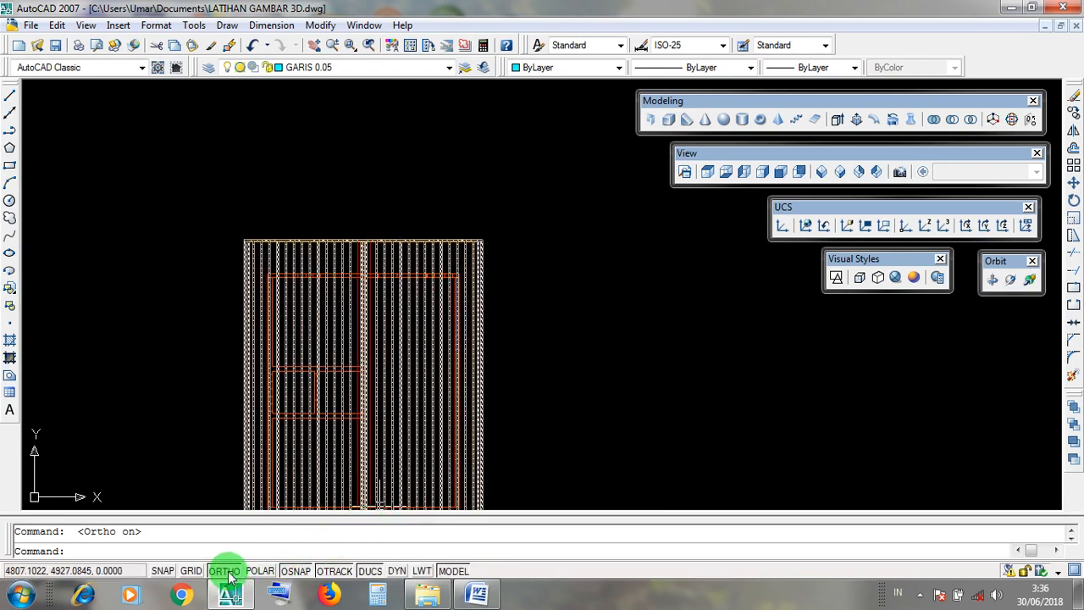
pyautogui.scroll(4, 479, 238)
pyautogui.scroll(-2, 508, 288)
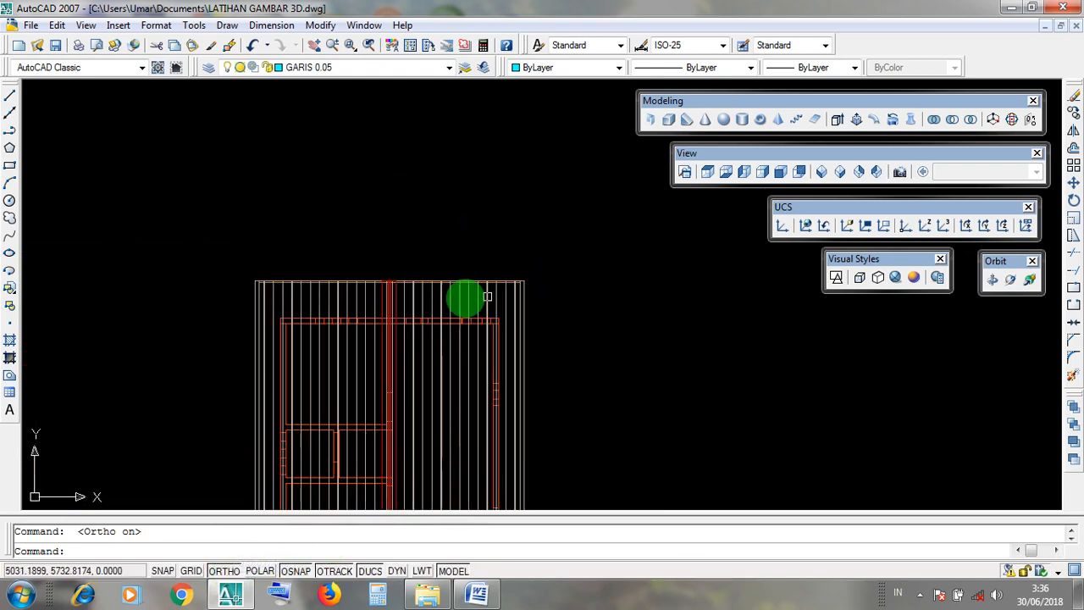
pyautogui.scroll(2, 407, 282)
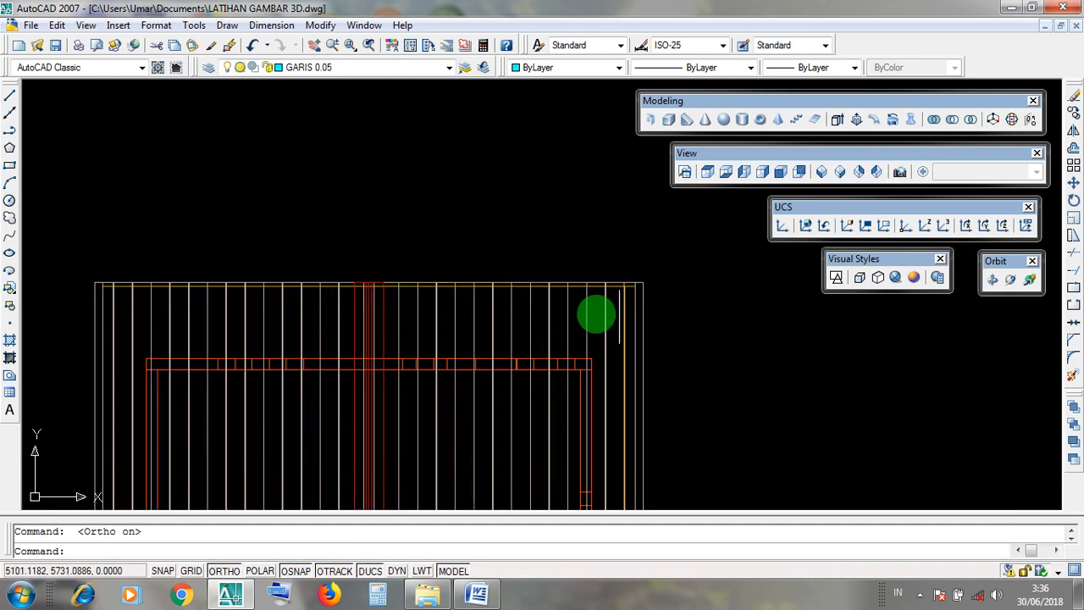
pyautogui.scroll(-5, 596, 315)
pyautogui.scroll(3, 537, 317)
pyautogui.moveTo(537, 317)
pyautogui.mouseDown(button='middle')
pyautogui.moveTo(563, 270)
pyautogui.moveTo(427, 515)
pyautogui.mouseUp(button='middle')
pyautogui.scroll(1, 425, 300)
pyautogui.scroll(1, 493, 292)
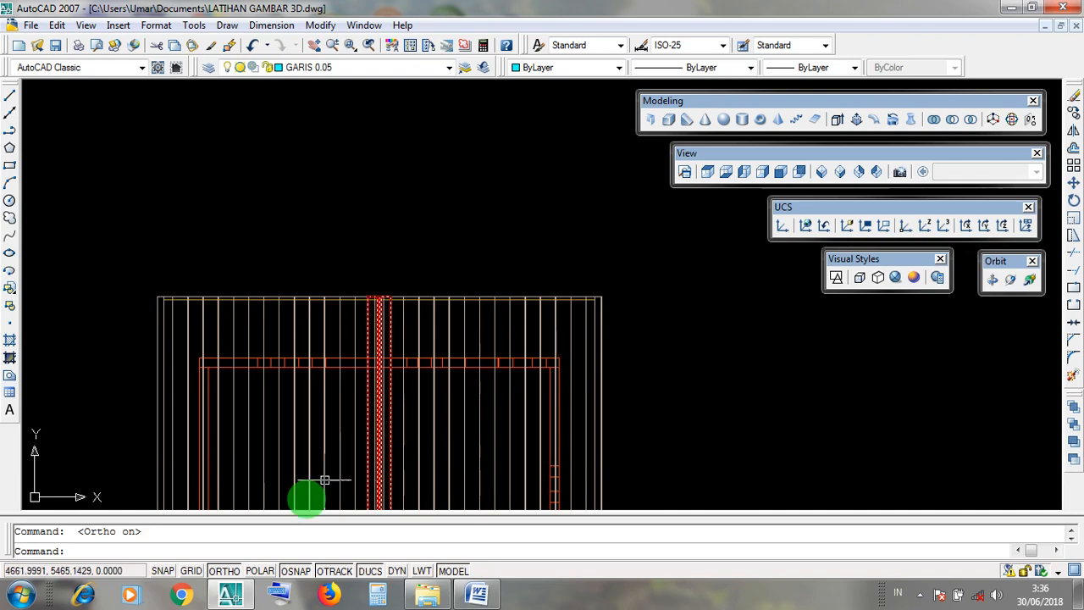
pyautogui.click(305, 496)
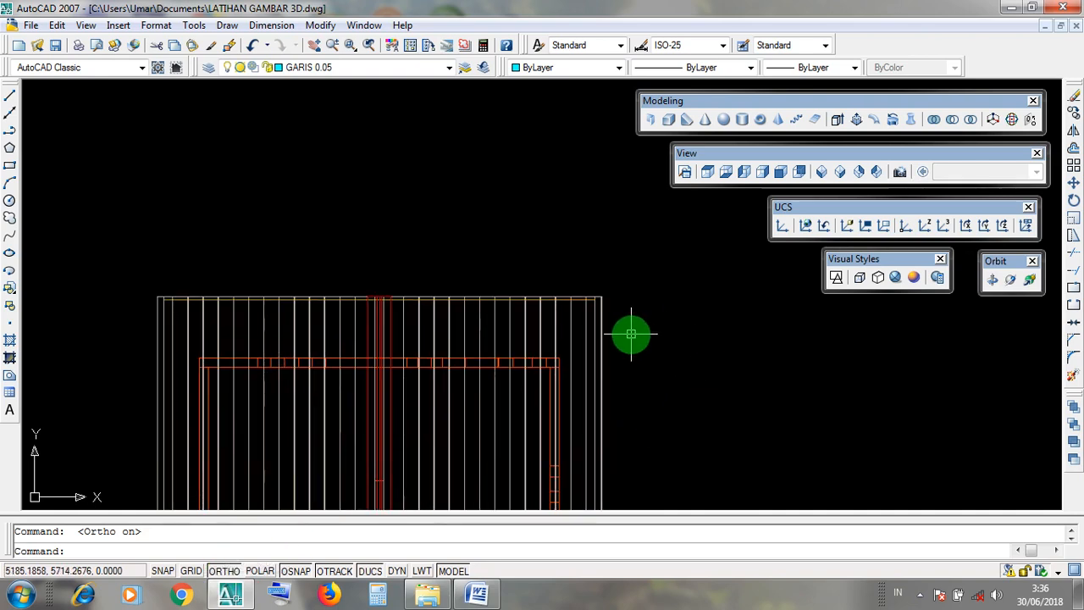
pyautogui.click(631, 335)
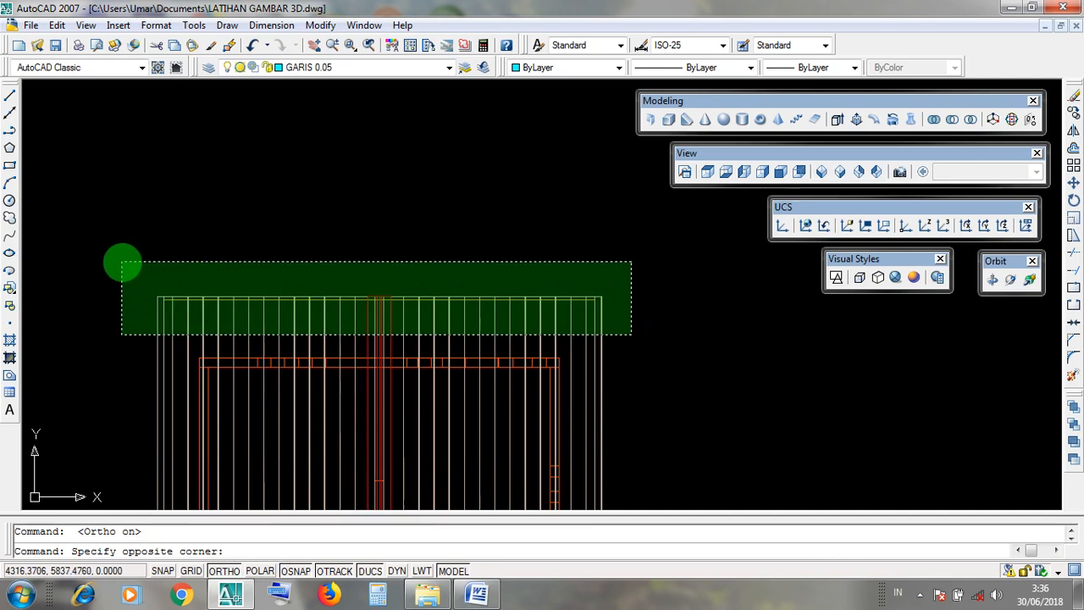
pyautogui.click(124, 263)
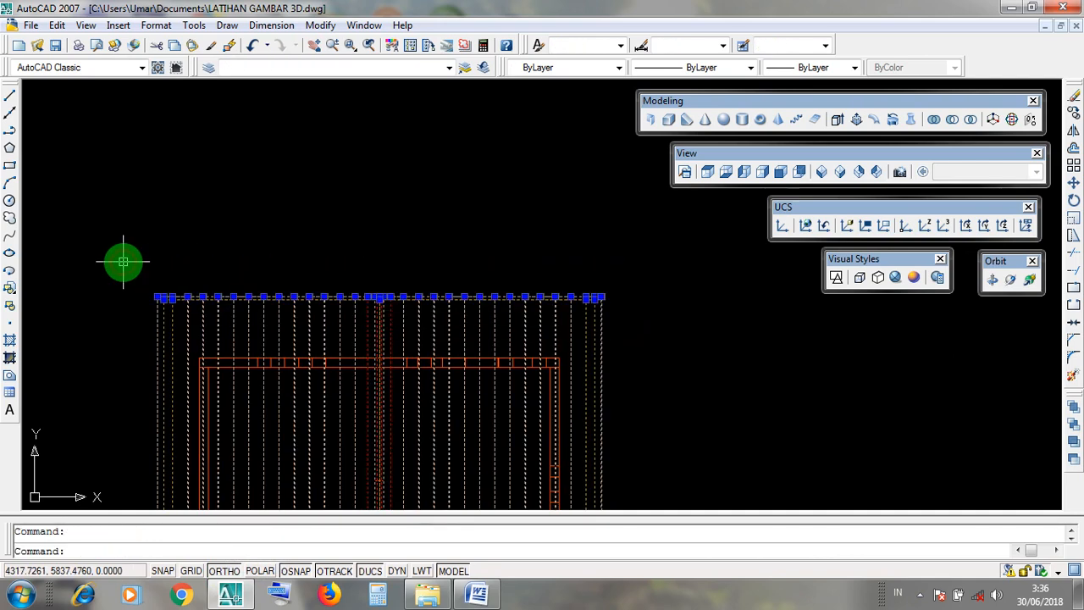
pyautogui.click(643, 338)
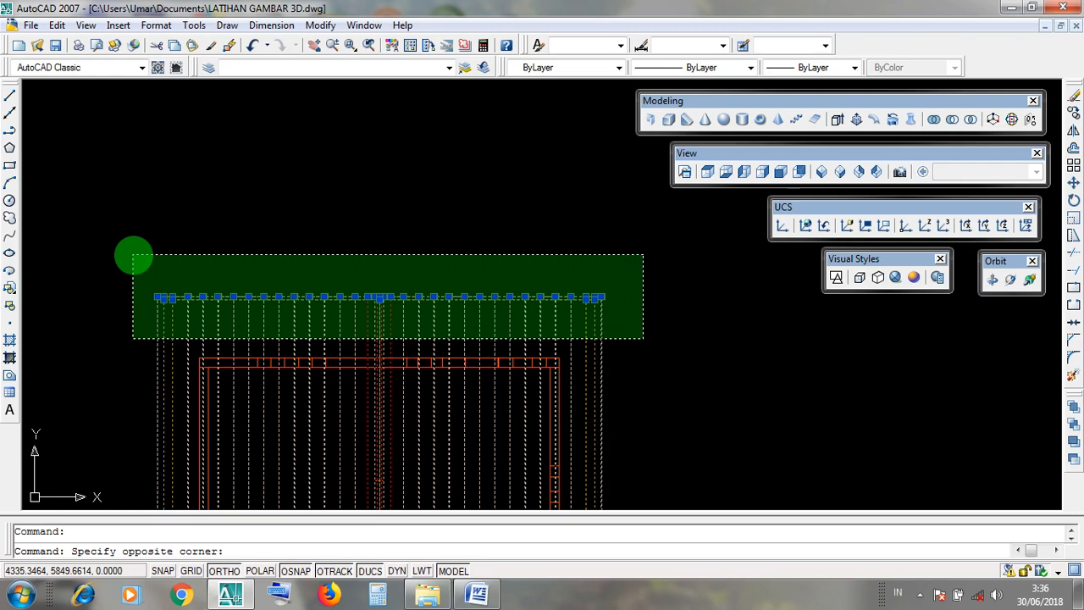
pyautogui.click(125, 254)
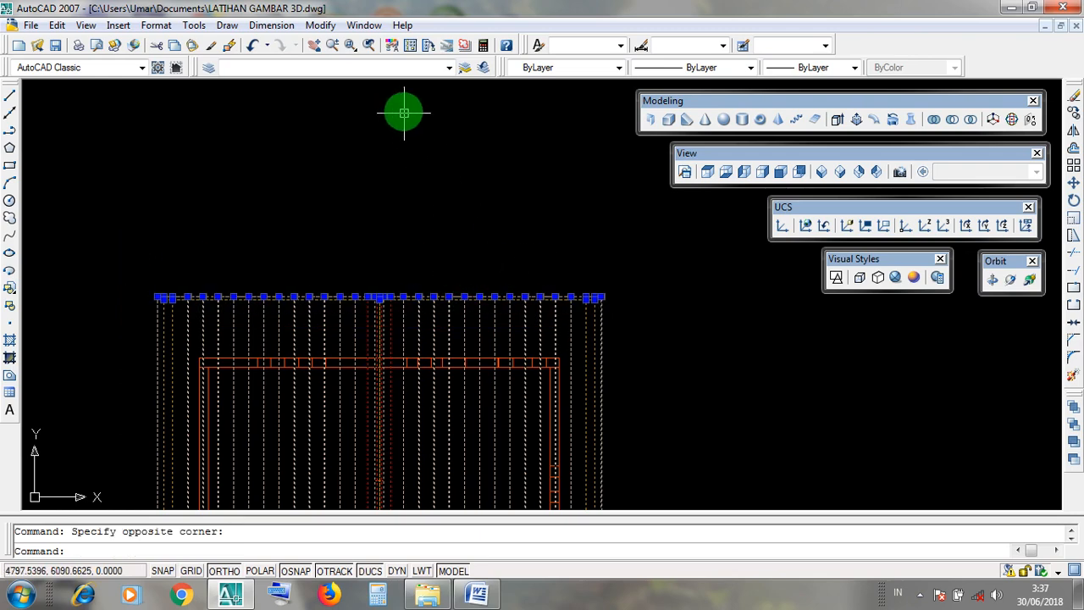
pyautogui.scroll(-3, 404, 109)
pyautogui.scroll(2, 435, 196)
pyautogui.moveTo(525, 211); pyautogui.dragTo(535, 242, button='middle')
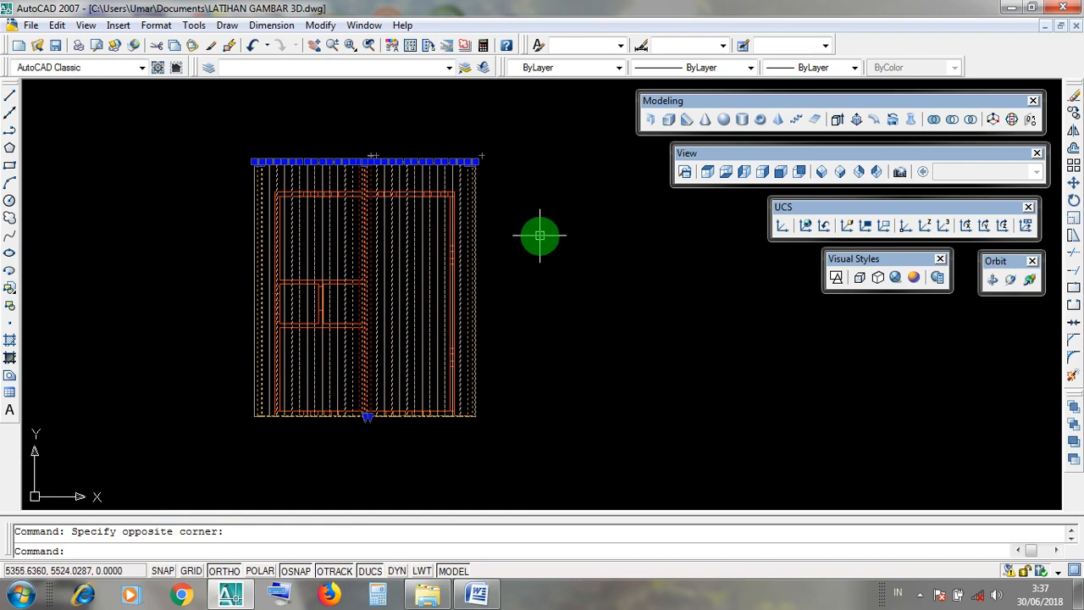
pyautogui.scroll(5, 458, 229)
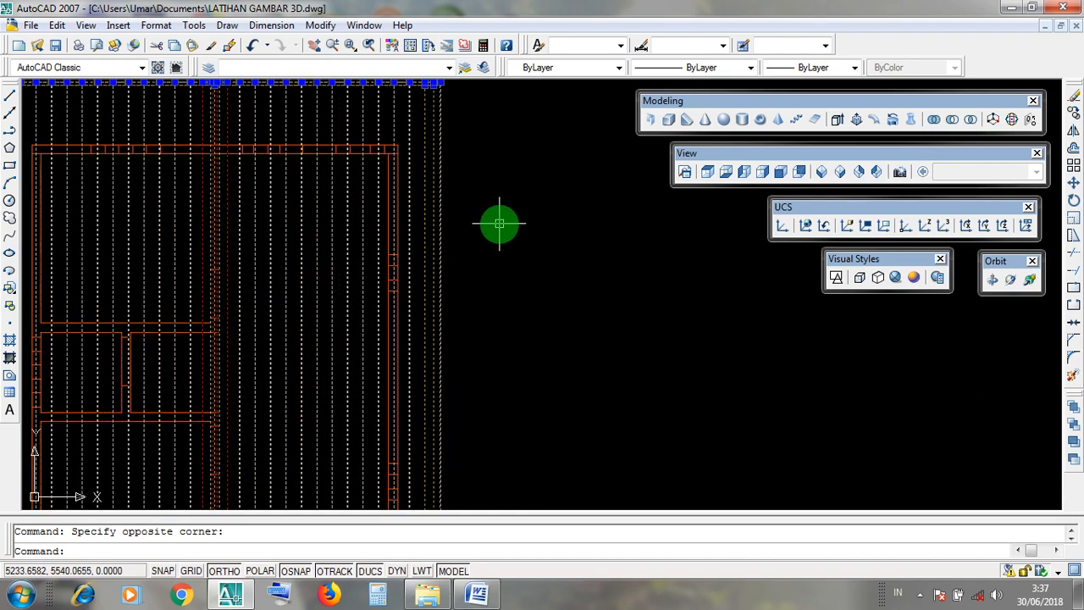
pyautogui.scroll(-4, 526, 228)
pyautogui.moveTo(551, 229); pyautogui.dragTo(540, 234, button='middle')
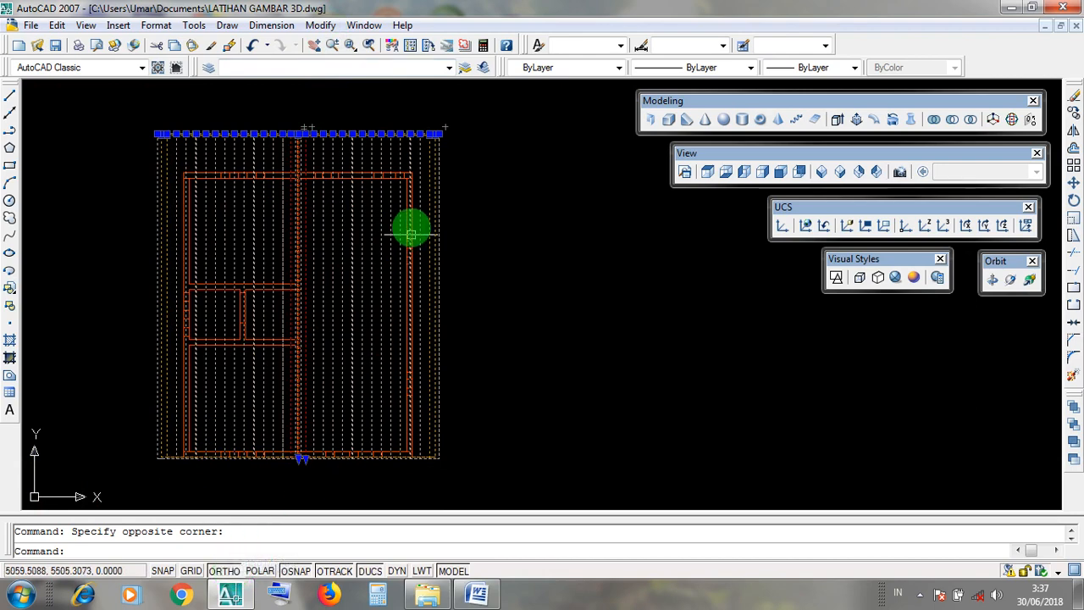
pyautogui.click(321, 25)
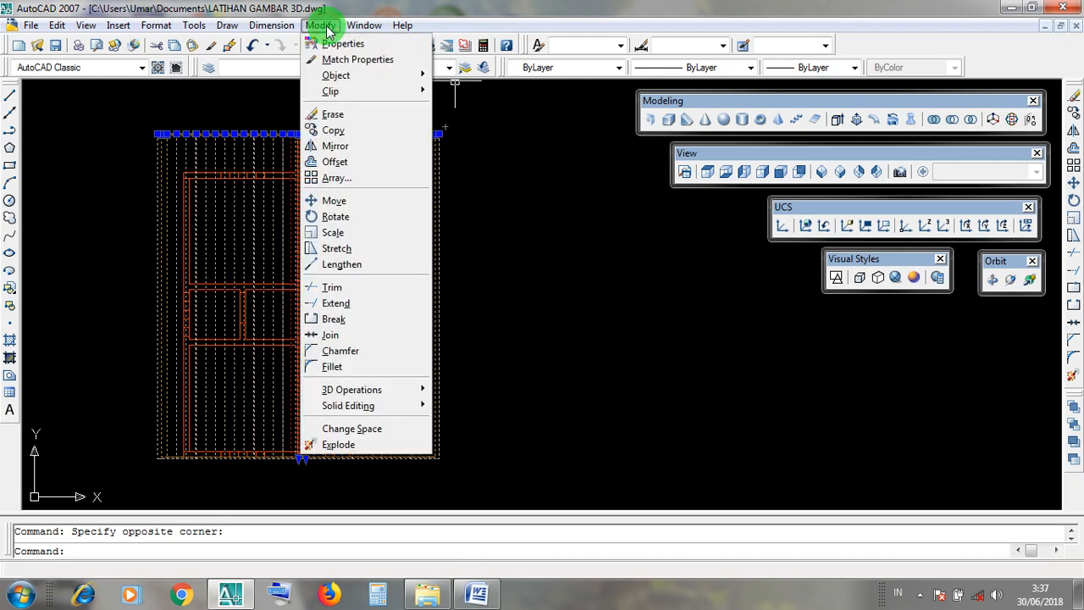
pyautogui.click(373, 209)
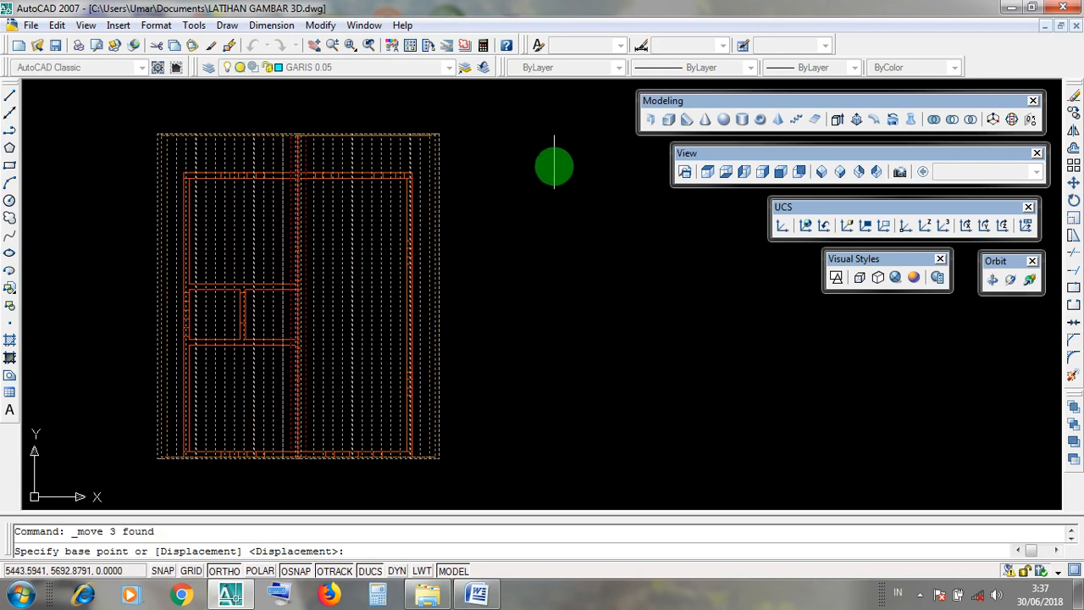
pyautogui.click(556, 153)
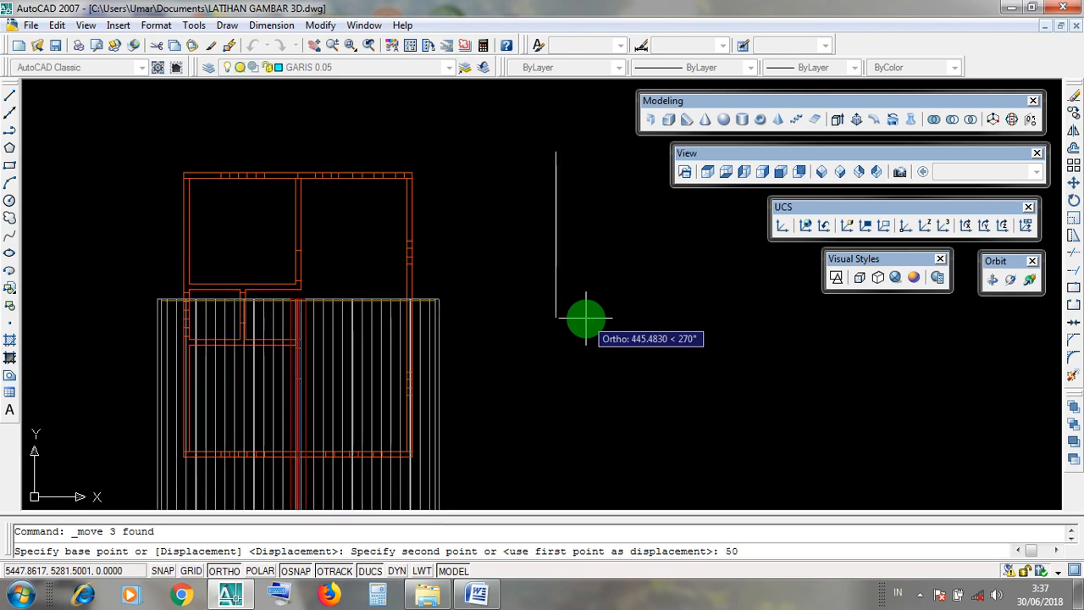
pyautogui.press('Return')
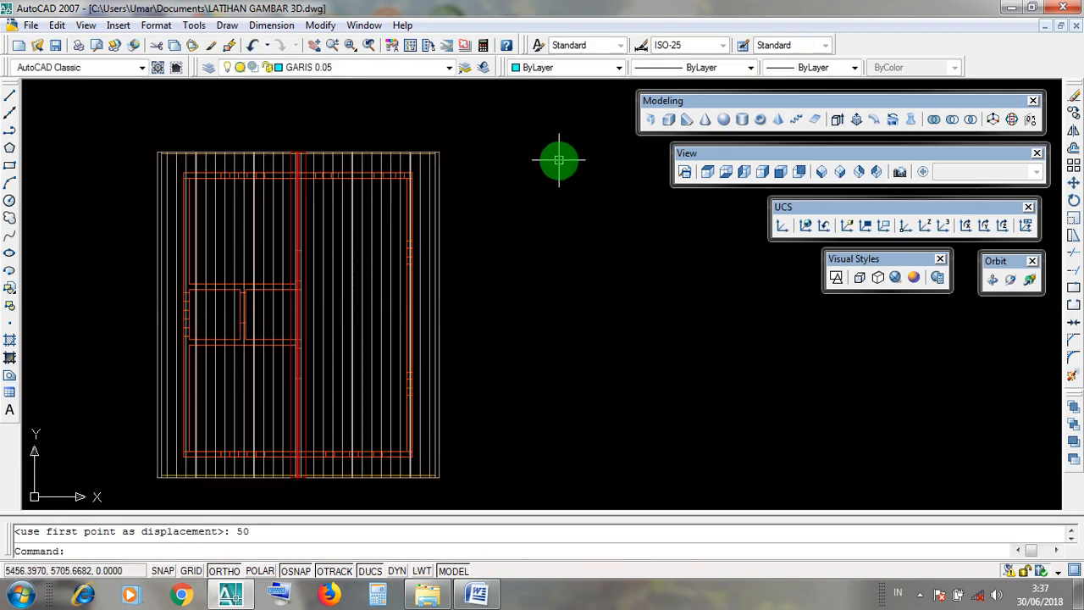
# Compare the roof's rear and front overhangs in plan by framing each with a temporary window, leaving nothing selected.
pyautogui.click(144, 134)
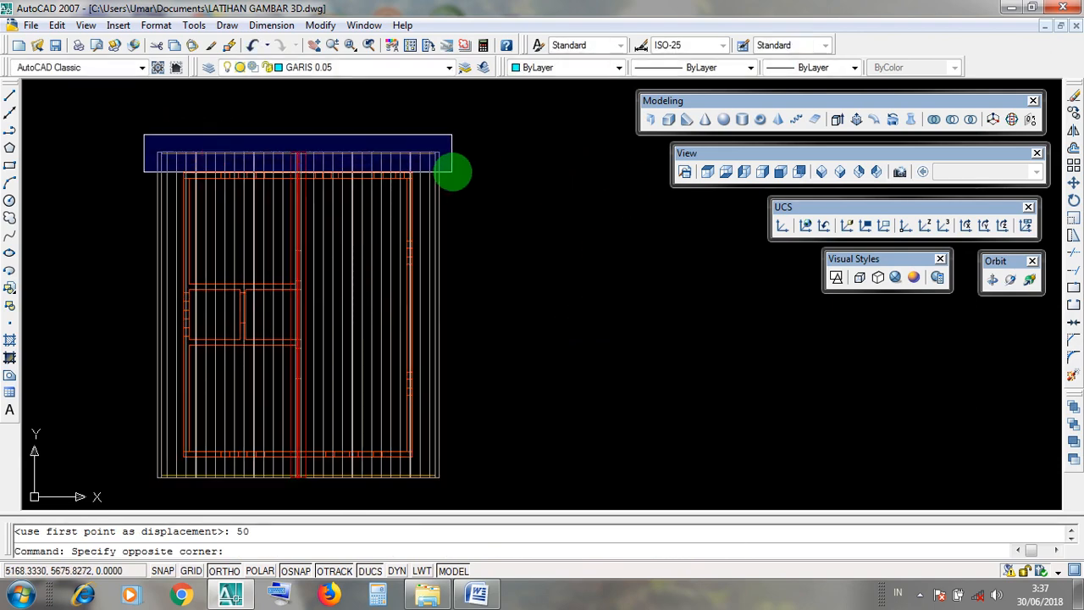
pyautogui.press('Escape')
pyautogui.click(128, 460)
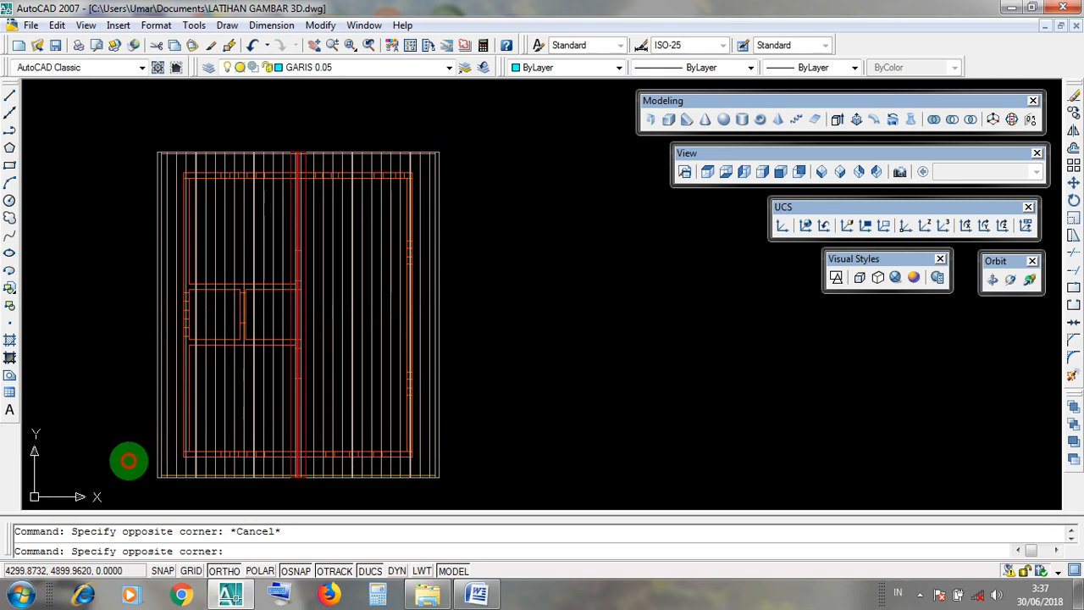
pyautogui.press('Escape')
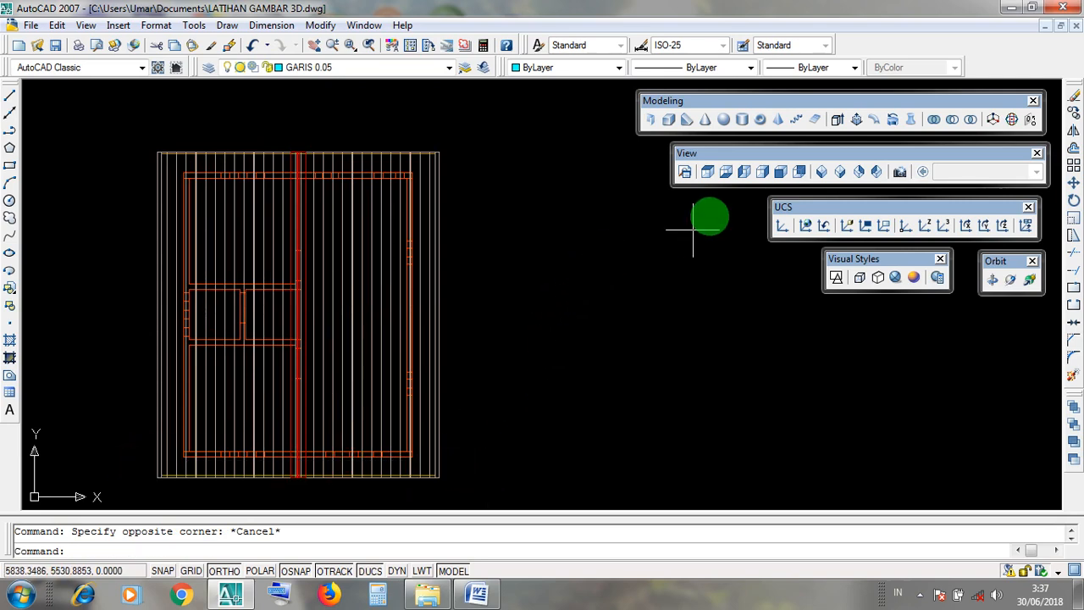
# Switch to the southeast isometric view and examine the moved roof on the house up close.
pyautogui.moveTo(713, 154); pyautogui.dragTo(713, 160)
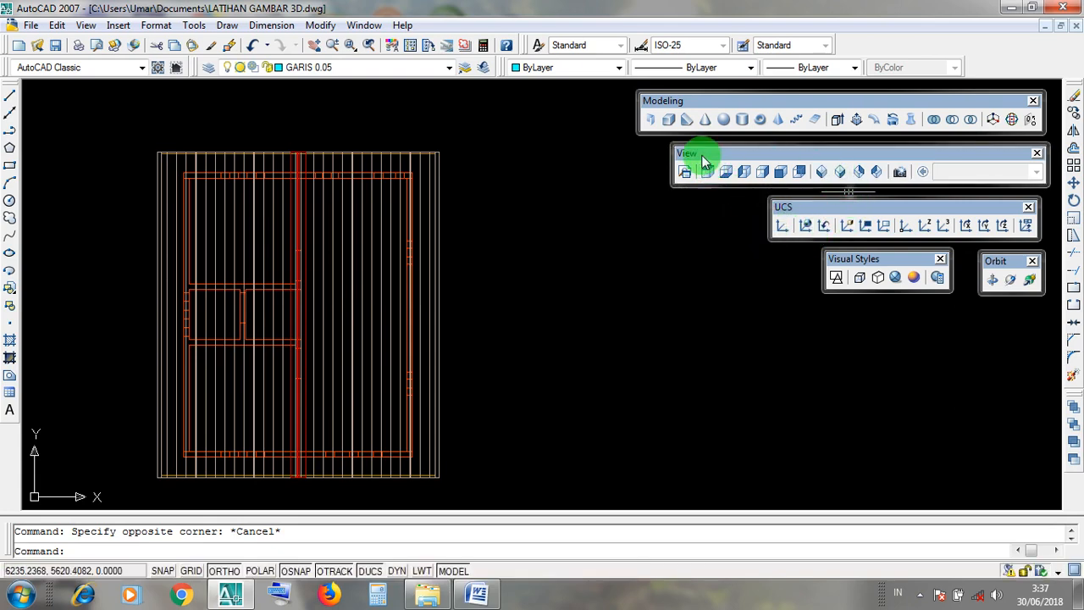
pyautogui.click(726, 156)
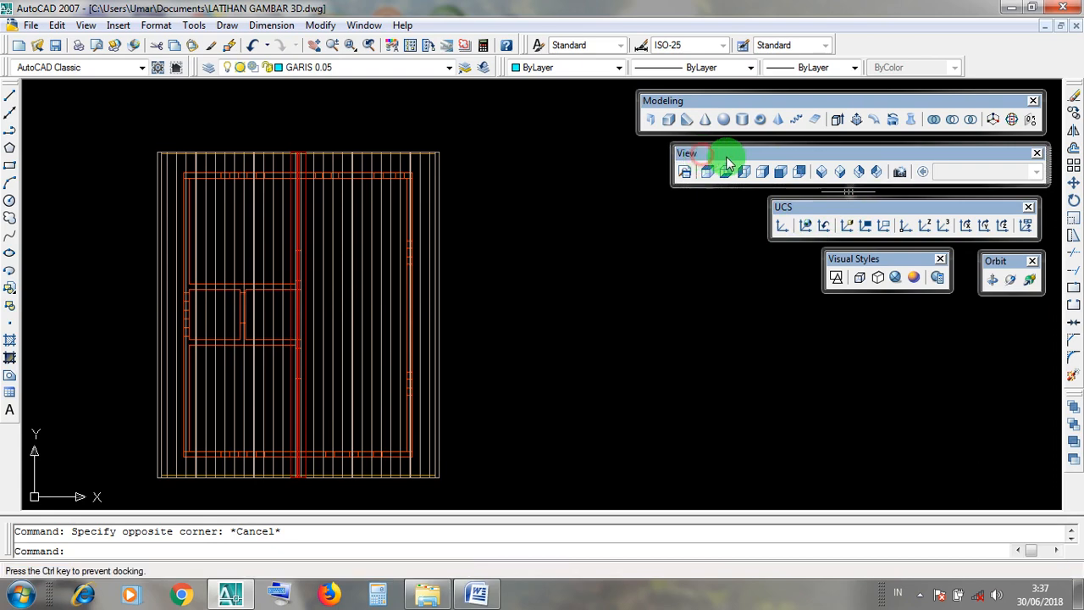
pyautogui.click(840, 173)
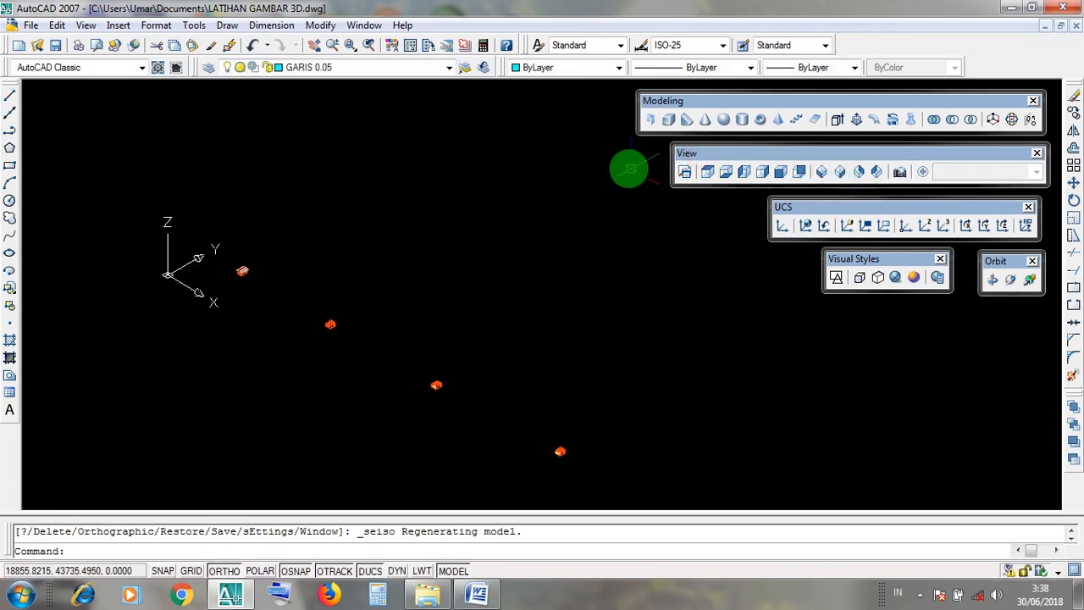
pyautogui.scroll(10, 241, 271)
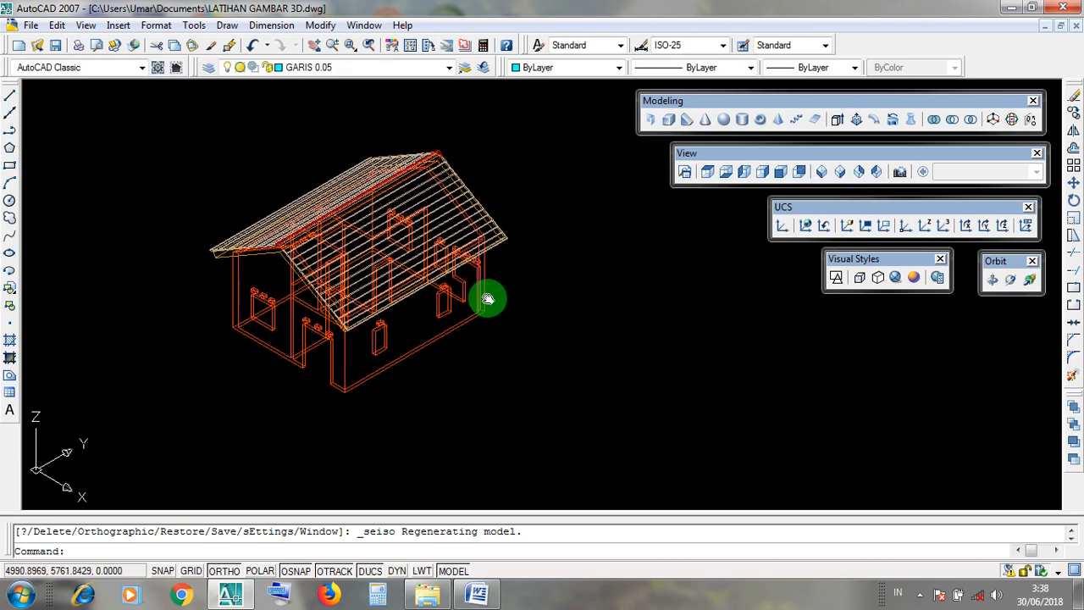
# Display the house in the Realistic visual style and orbit it freely to examine the roof and its underside from a lower angle.
pyautogui.moveTo(861, 258); pyautogui.dragTo(864, 261)
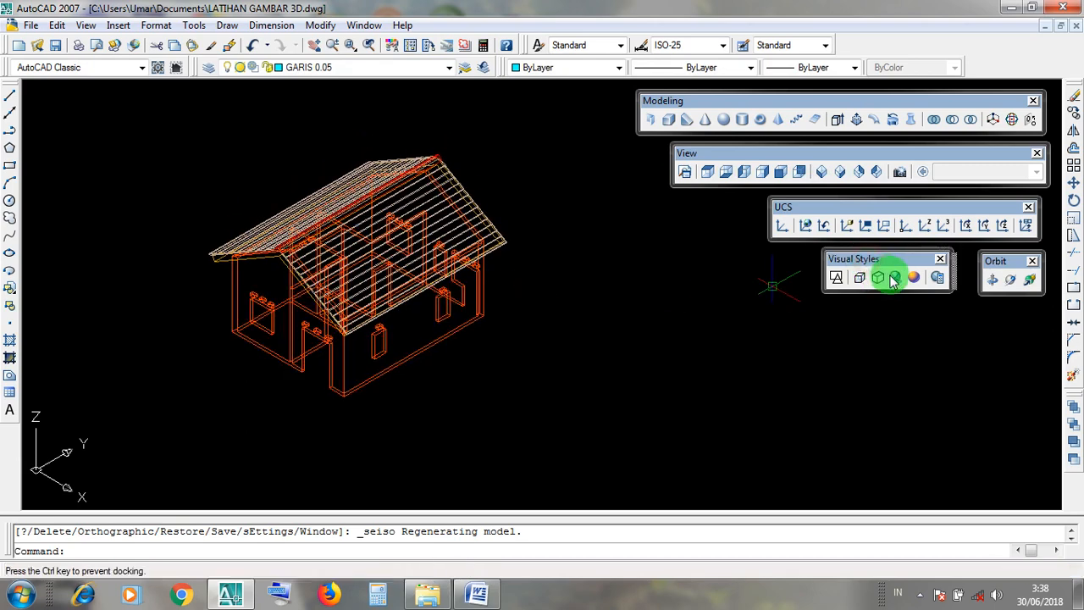
pyautogui.click(895, 280)
pyautogui.scroll(3, 624, 360)
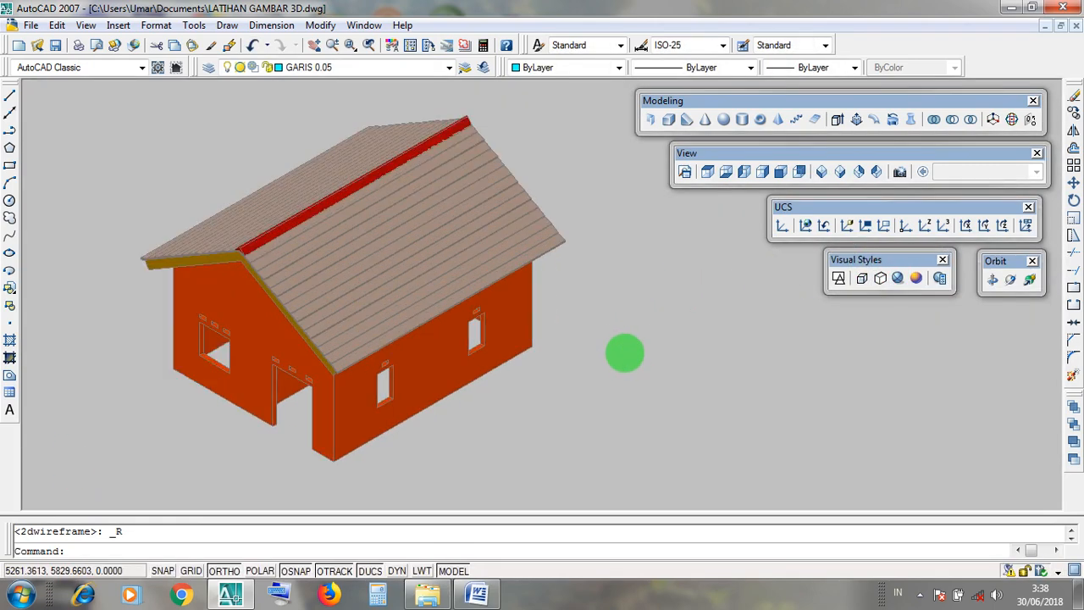
pyautogui.scroll(2, 779, 334)
pyautogui.scroll(-3, 779, 334)
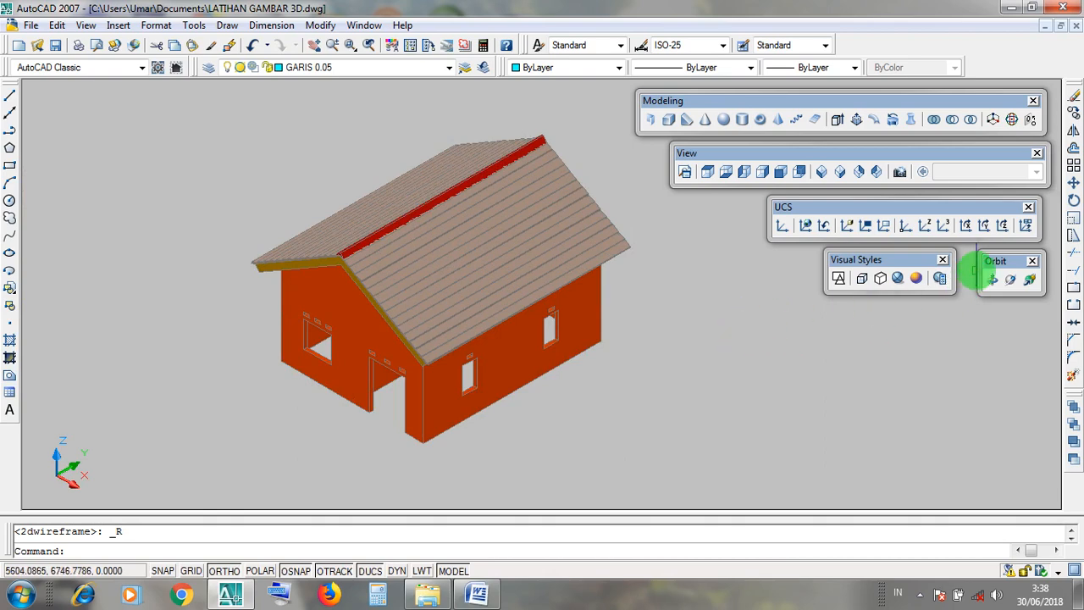
pyautogui.moveTo(992, 267); pyautogui.dragTo(995, 265)
pyautogui.click(1013, 283)
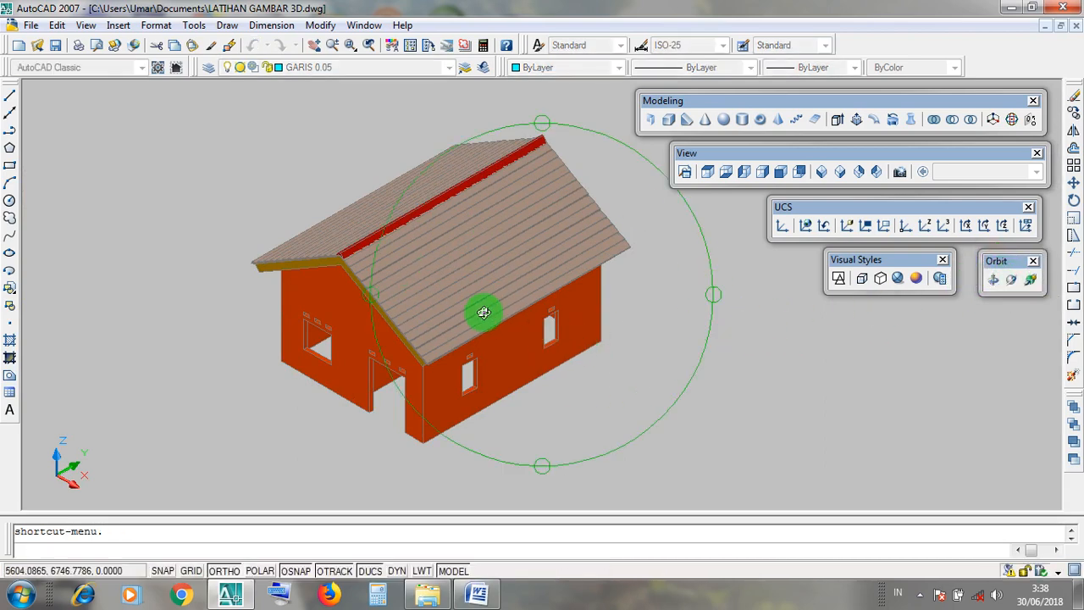
pyautogui.moveTo(538, 347); pyautogui.dragTo(610, 474)
pyautogui.moveTo(580, 363)
pyautogui.mouseDown()
pyautogui.moveTo(542, 317)
pyautogui.moveTo(561, 382)
pyautogui.moveTo(482, 296)
pyautogui.moveTo(499, 374)
pyautogui.moveTo(509, 283)
pyautogui.moveTo(602, 368)
pyautogui.moveTo(503, 288)
pyautogui.moveTo(503, 328)
pyautogui.moveTo(598, 358)
pyautogui.moveTo(508, 368)
pyautogui.moveTo(558, 389)
pyautogui.mouseUp()
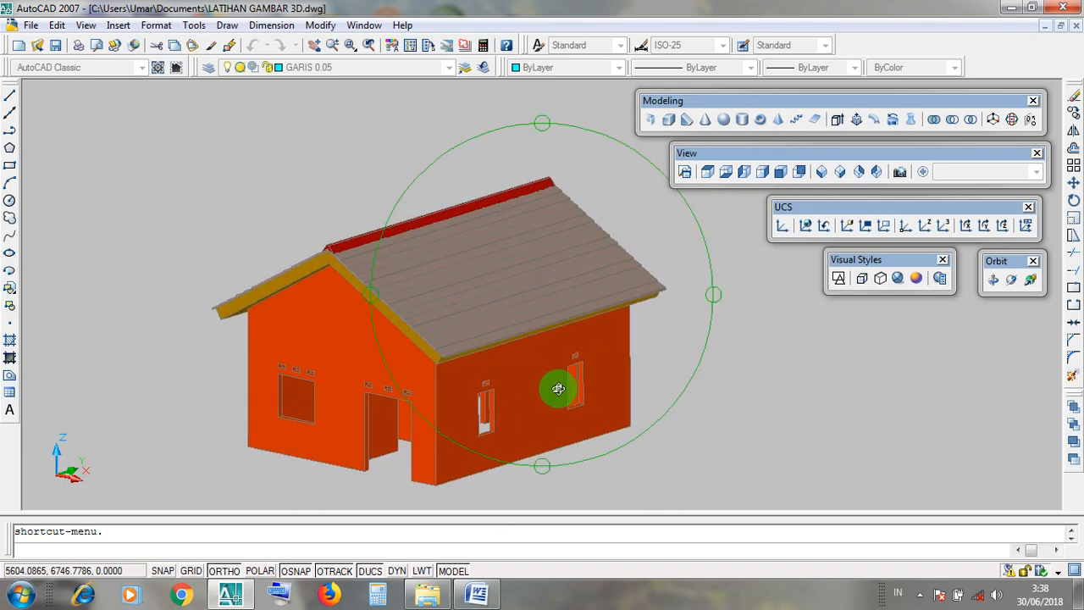
pyautogui.press('Escape')
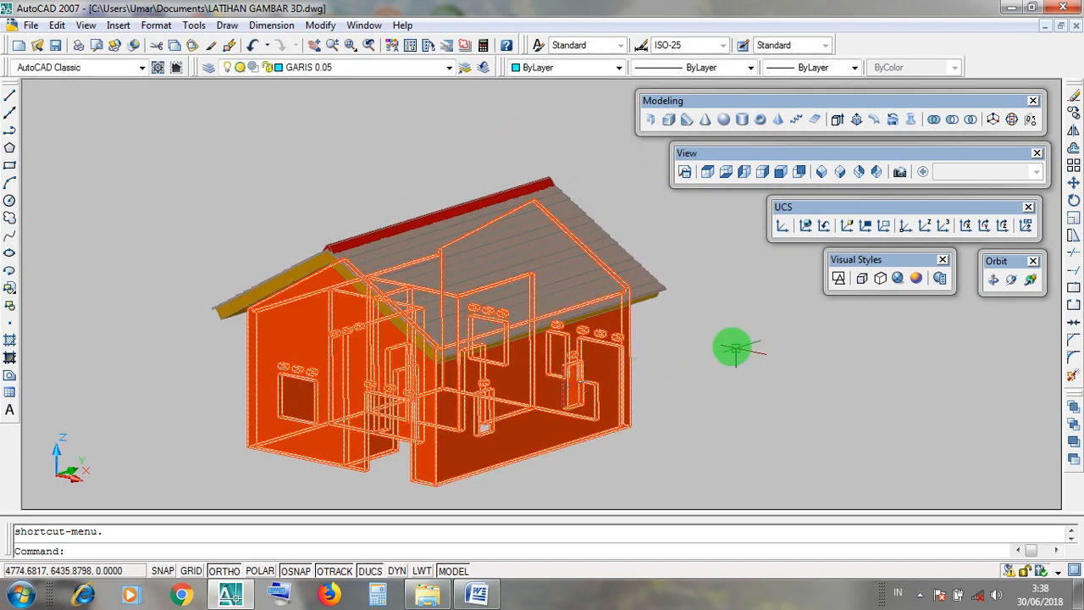
# Restore the 2D Wireframe style and southeast isometric view around the first house, and reset the UCS to World.
pyautogui.click(841, 259)
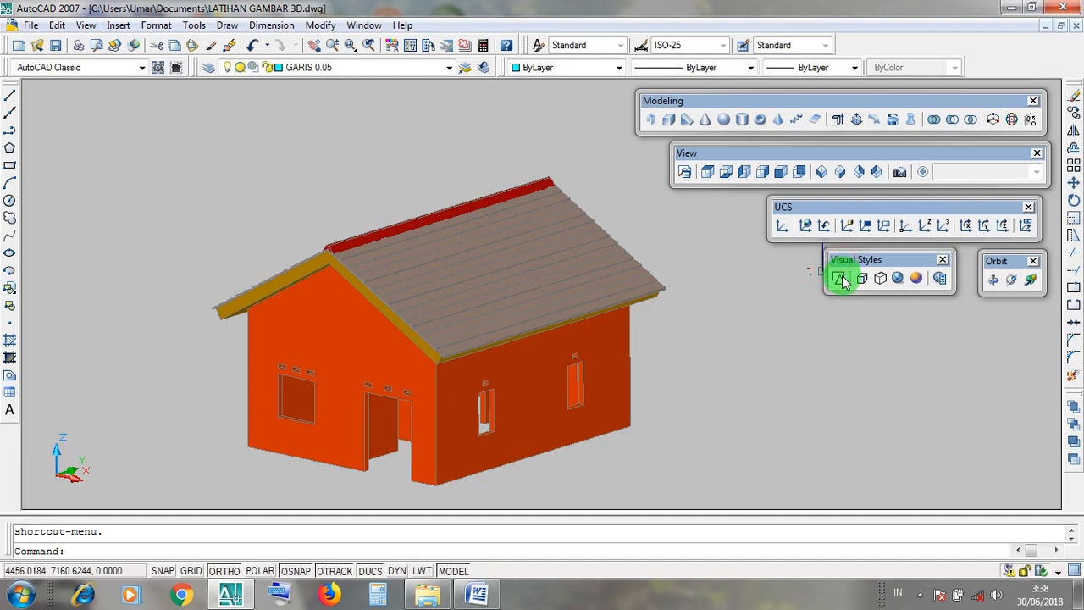
pyautogui.click(840, 279)
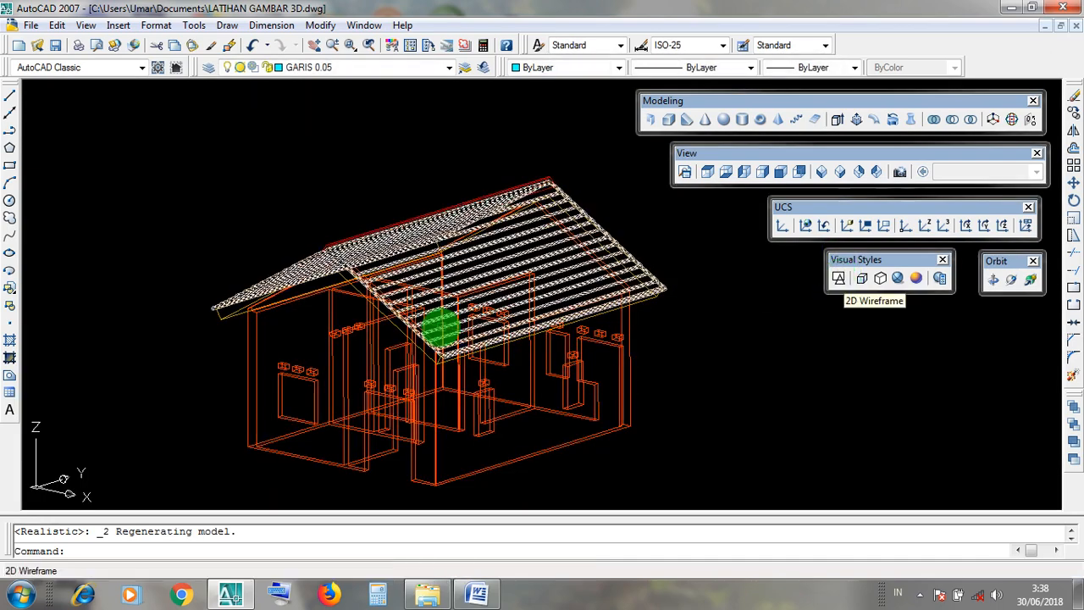
pyautogui.click(745, 152)
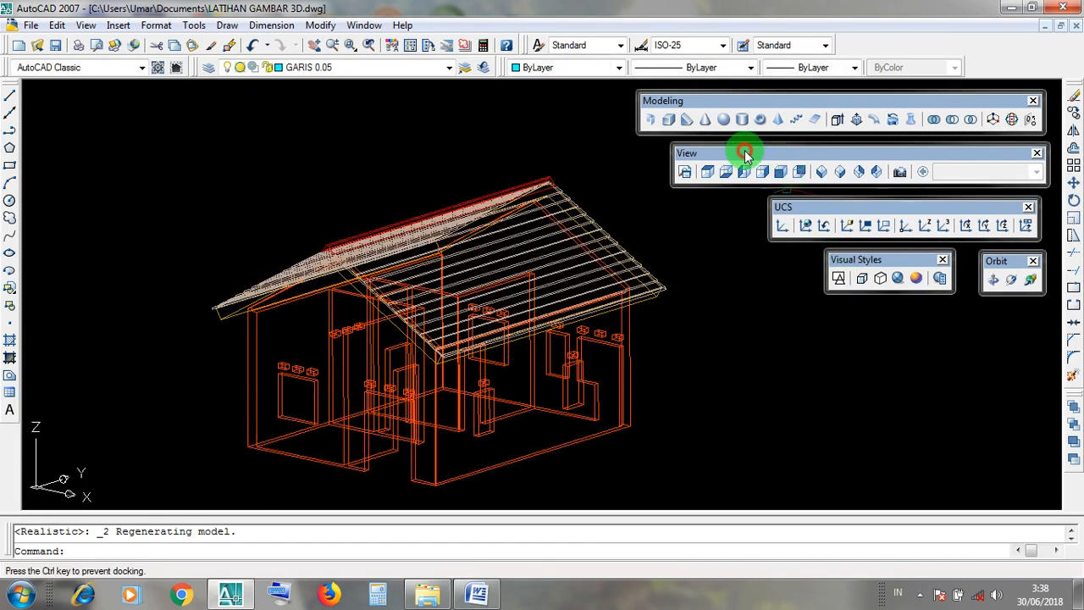
pyautogui.moveTo(868, 180); pyautogui.dragTo(870, 180)
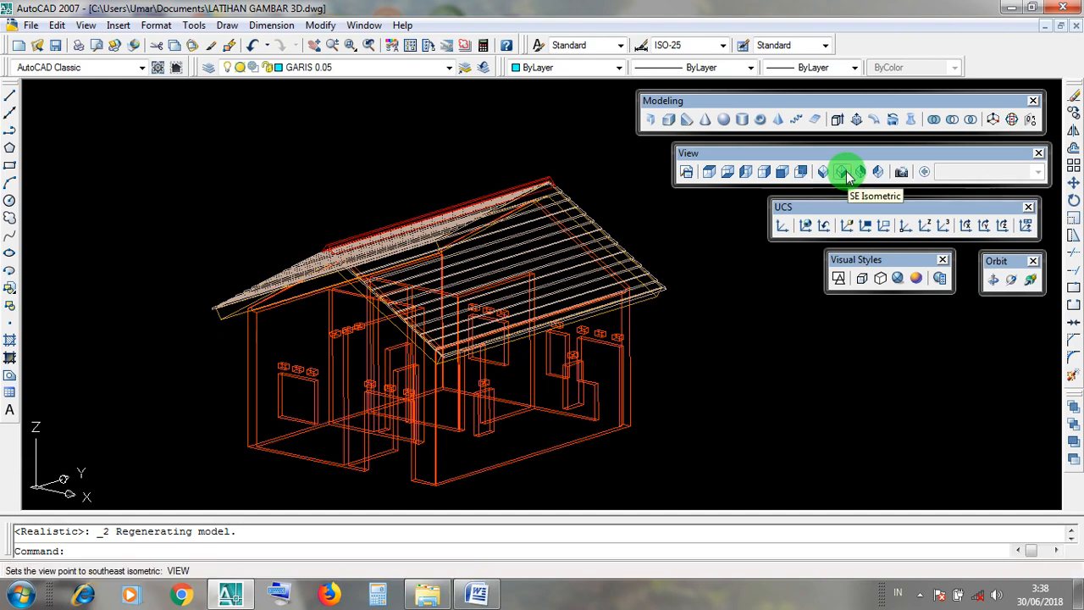
pyautogui.click(846, 174)
pyautogui.click(699, 153)
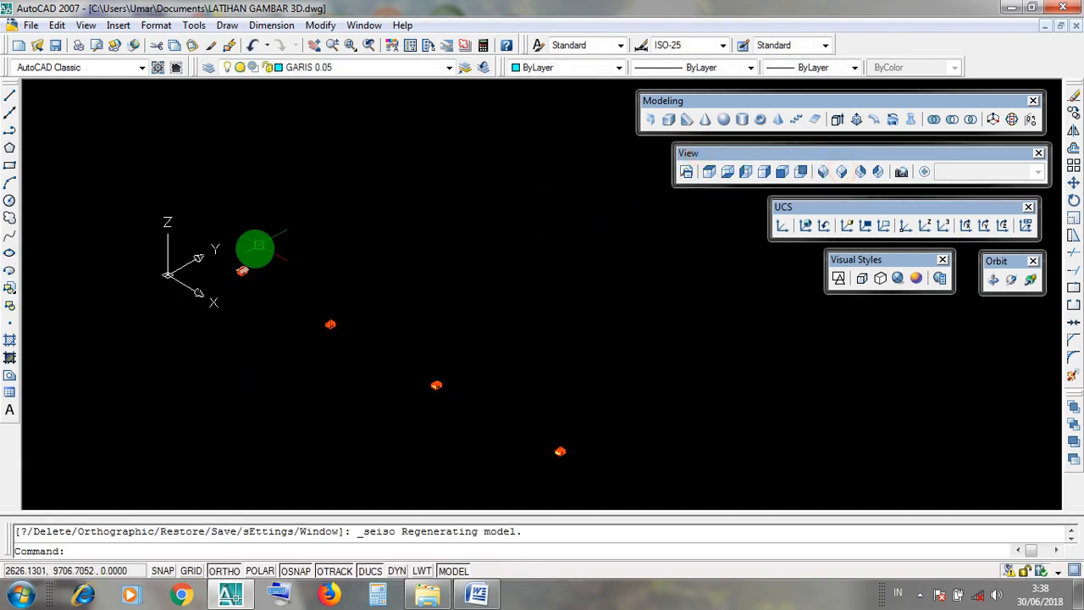
pyautogui.scroll(8, 242, 269)
pyautogui.moveTo(505, 227); pyautogui.dragTo(601, 251, button='middle')
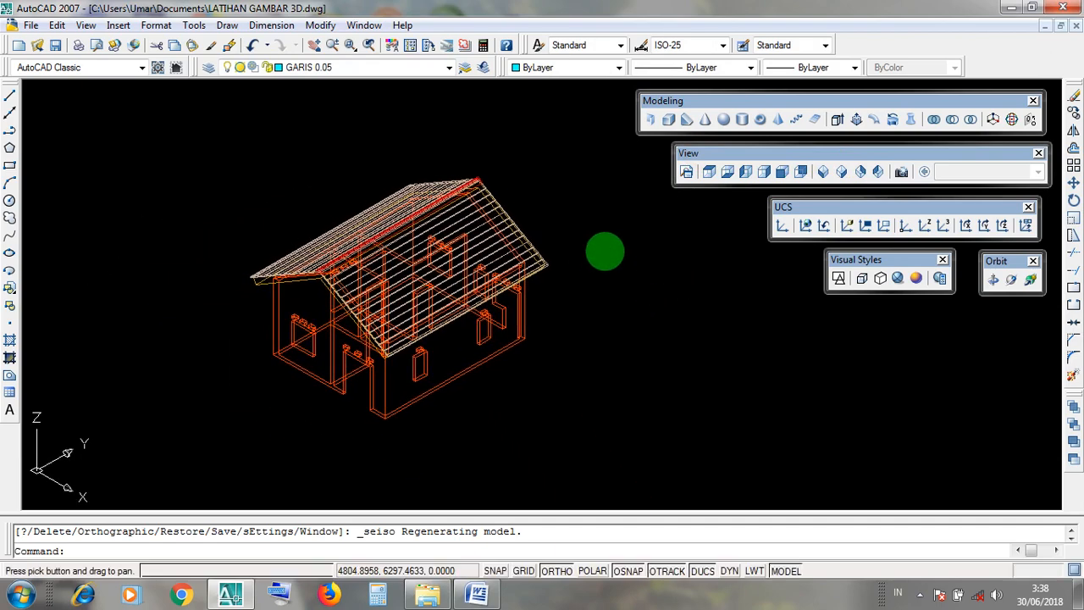
pyautogui.moveTo(796, 218); pyautogui.dragTo(798, 218)
pyautogui.click(806, 225)
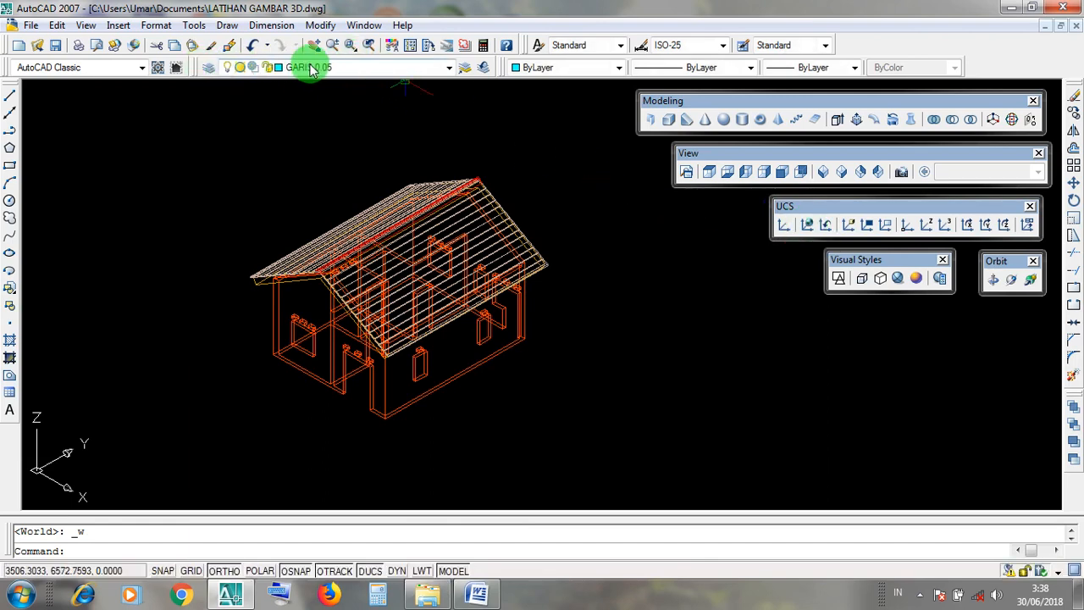
# Turn all the hidden layers back on so the complete house and its 2D drawings are displayed.
pyautogui.click(449, 68)
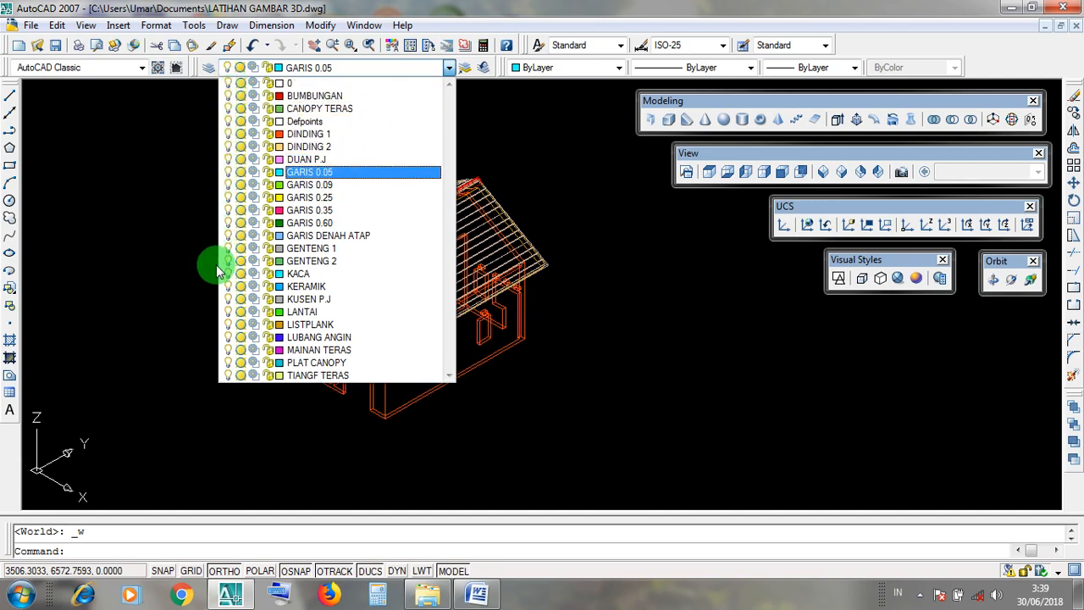
pyautogui.click(653, 381)
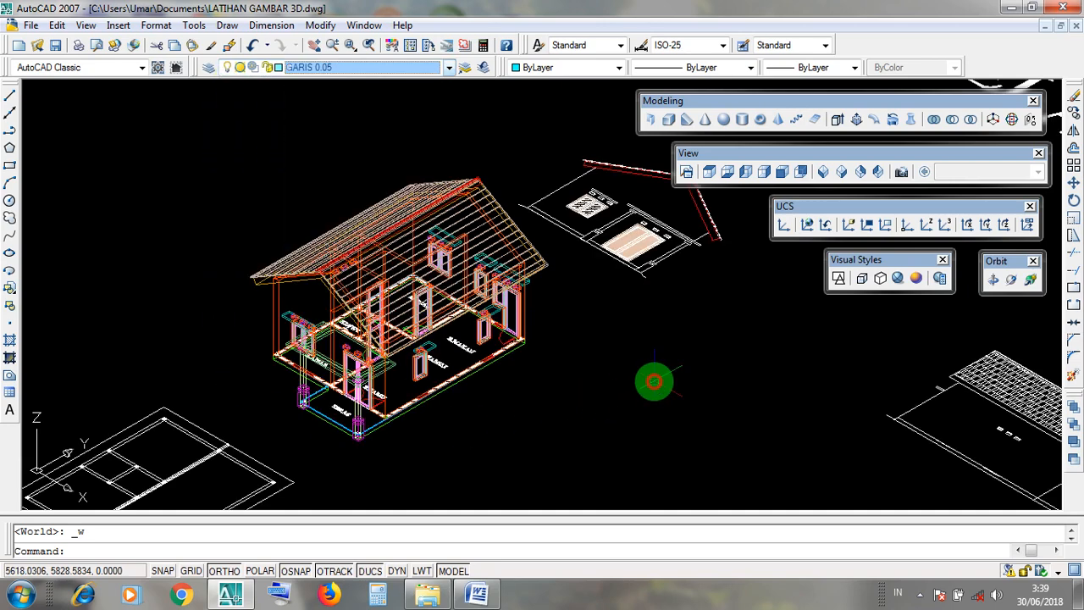
pyautogui.scroll(2, 527, 351)
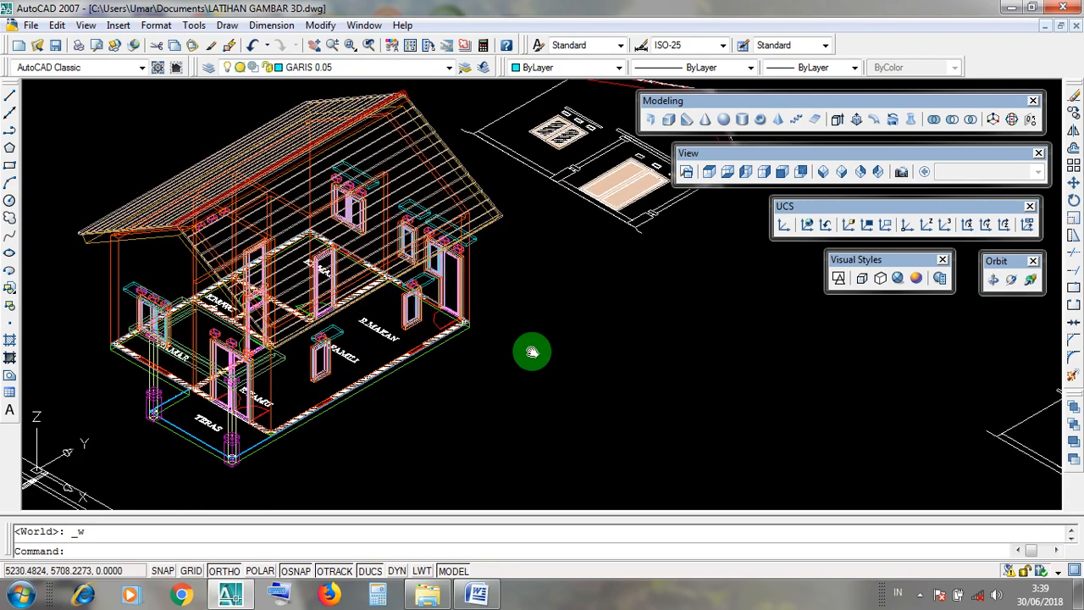
pyautogui.scroll(2, 503, 370)
# Display the complete house in the Realistic style and orbit it freely to examine the roof, canopy and terrace.
pyautogui.moveTo(901, 266); pyautogui.dragTo(889, 263)
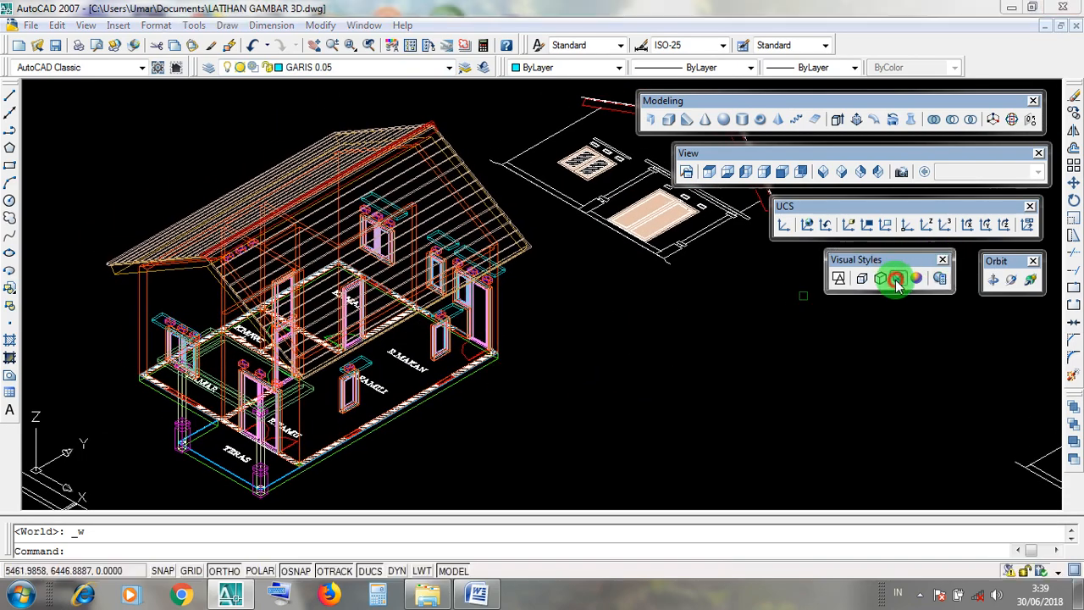
pyautogui.click(898, 278)
pyautogui.moveTo(635, 344)
pyautogui.mouseDown(button='middle')
pyautogui.moveTo(736, 327)
pyautogui.moveTo(738, 342)
pyautogui.mouseUp(button='middle')
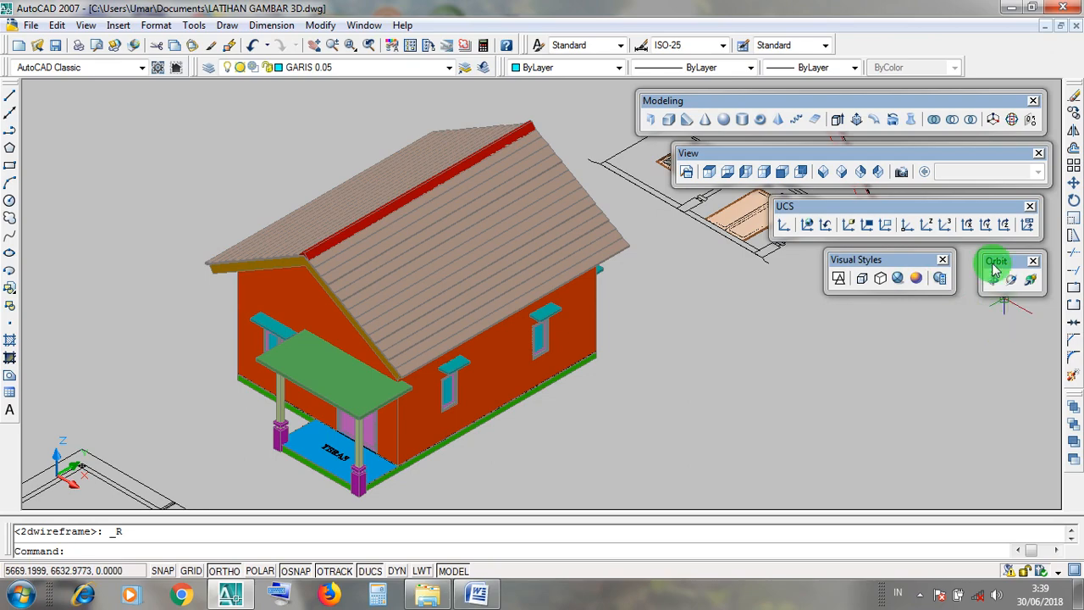
pyautogui.moveTo(1002, 268); pyautogui.dragTo(998, 265)
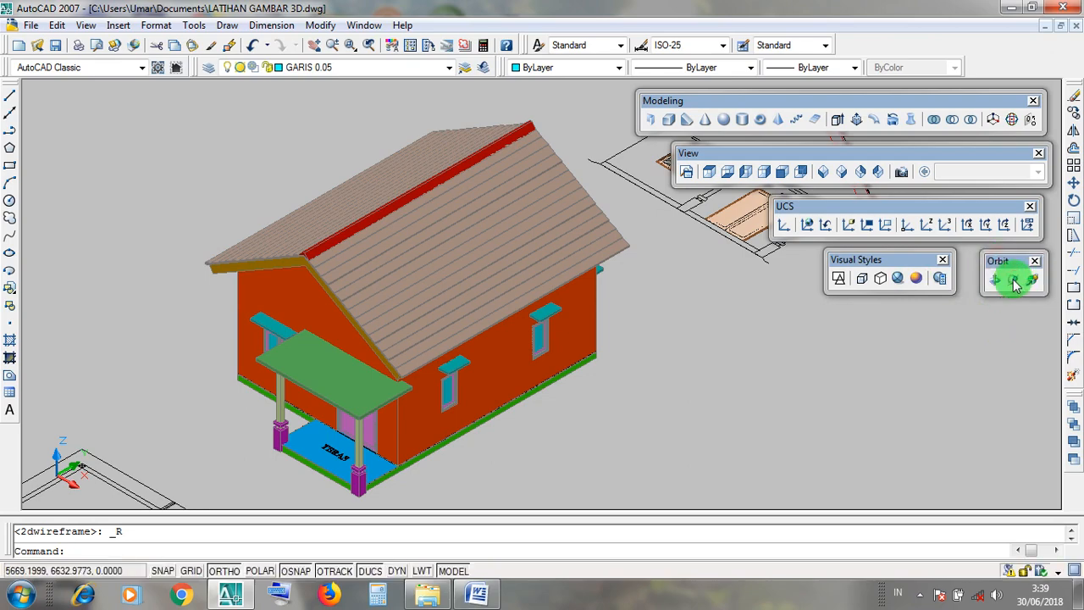
pyautogui.click(1013, 279)
pyautogui.moveTo(492, 416); pyautogui.dragTo(486, 356)
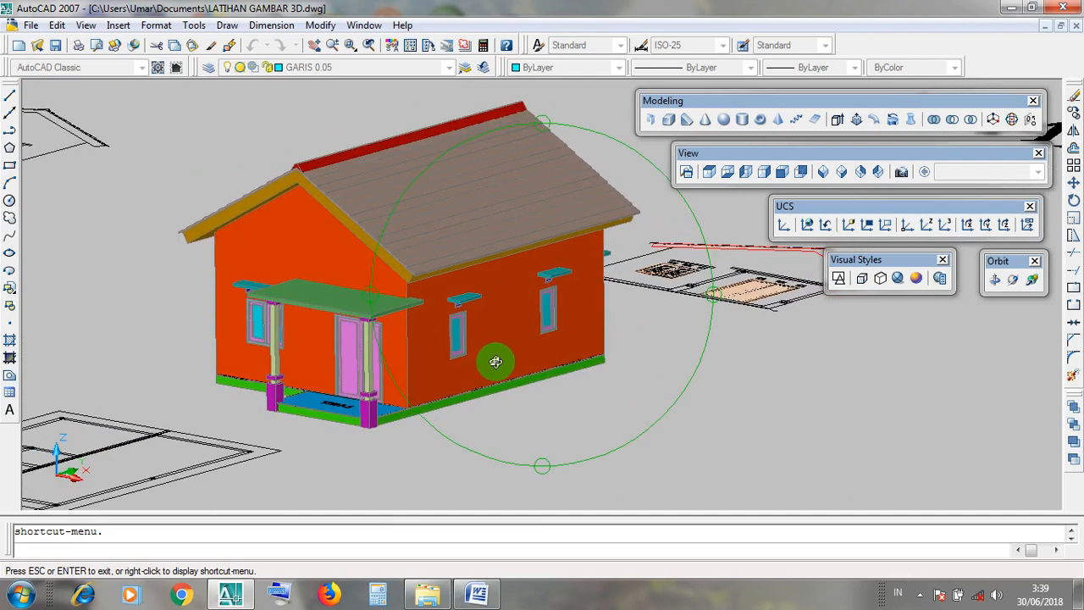
pyautogui.press('Escape')
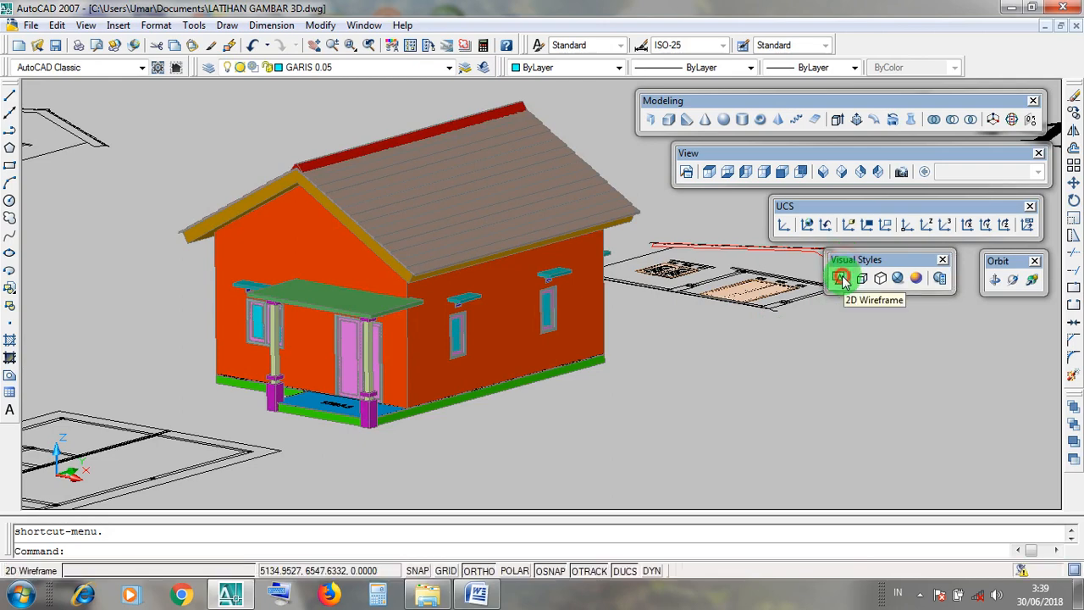
# Return the whole drawing to 2D Wireframe in the southeast isometric view and set the UCS to World.
pyautogui.click(839, 278)
pyautogui.moveTo(709, 152); pyautogui.dragTo(707, 150)
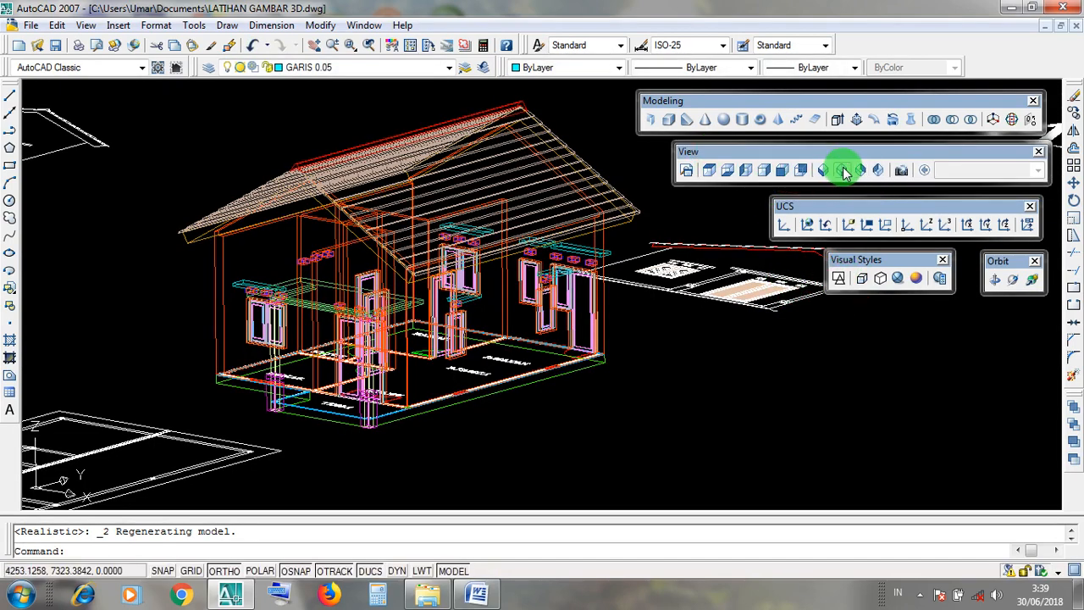
pyautogui.click(844, 172)
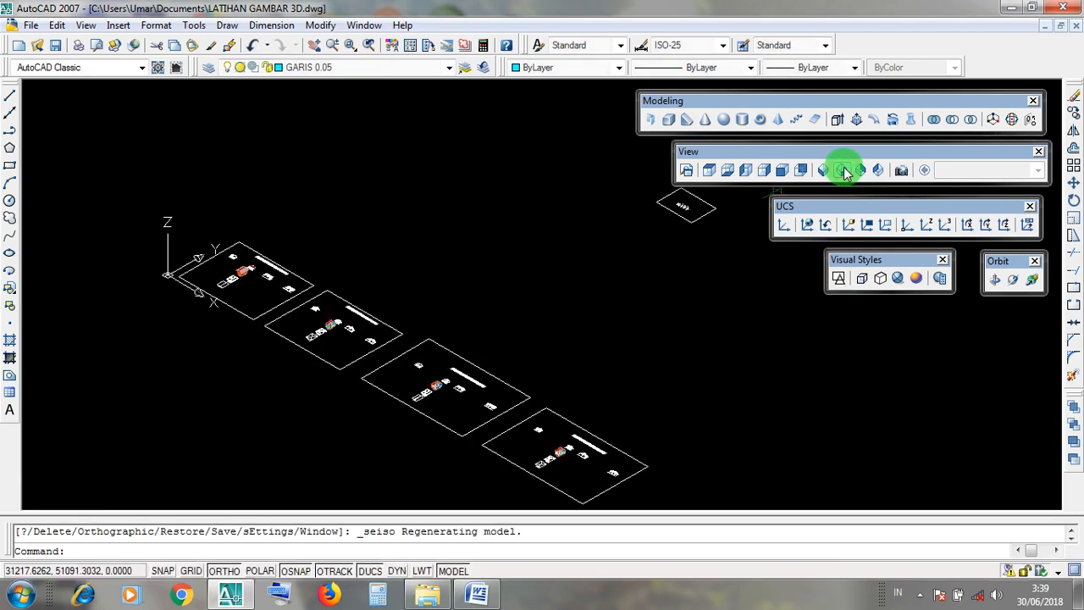
pyautogui.click(806, 224)
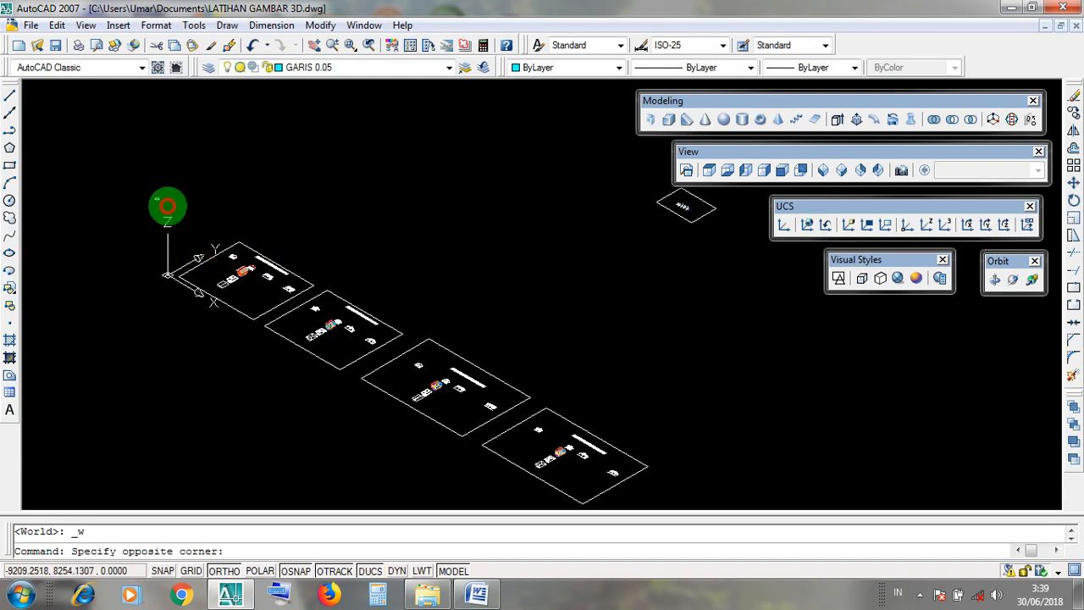
# Look over the ATAP PELANA TUNGGAL and ATAP PERISAI TUNGGAL sheets, ending on the sheet with the finished roof.
pyautogui.scroll(5, 246, 171)
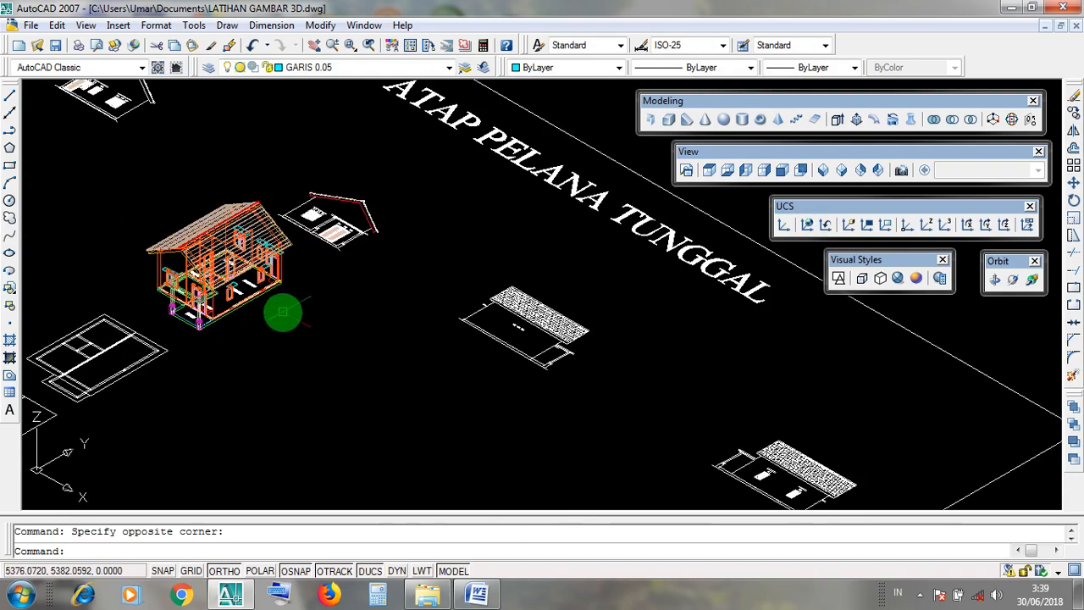
pyautogui.scroll(-4, 286, 309)
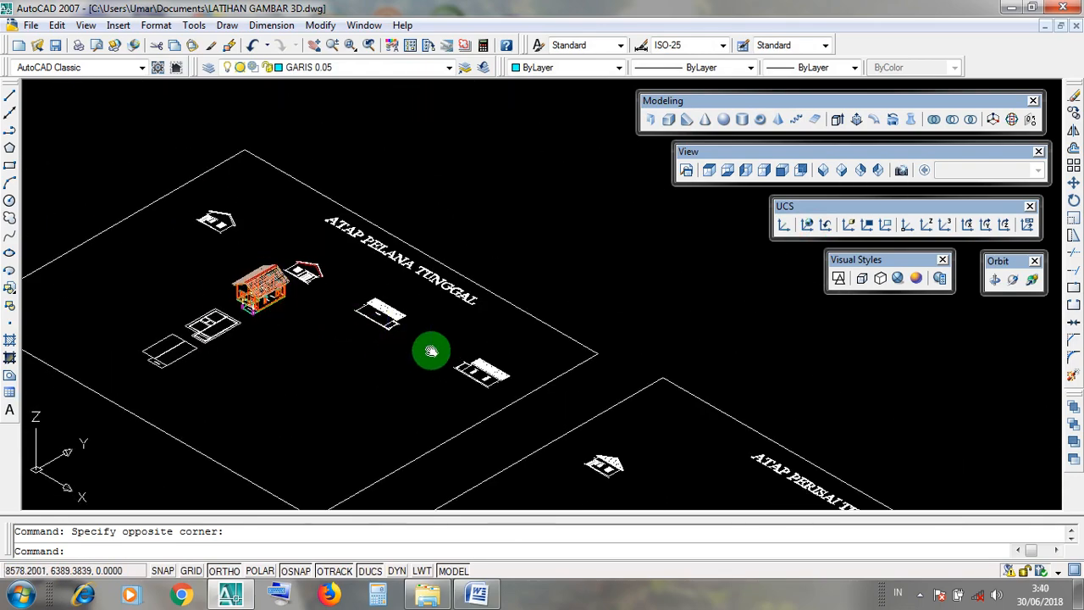
pyautogui.moveTo(430, 350); pyautogui.dragTo(115, 149, button='middle')
pyautogui.scroll(3, 413, 354)
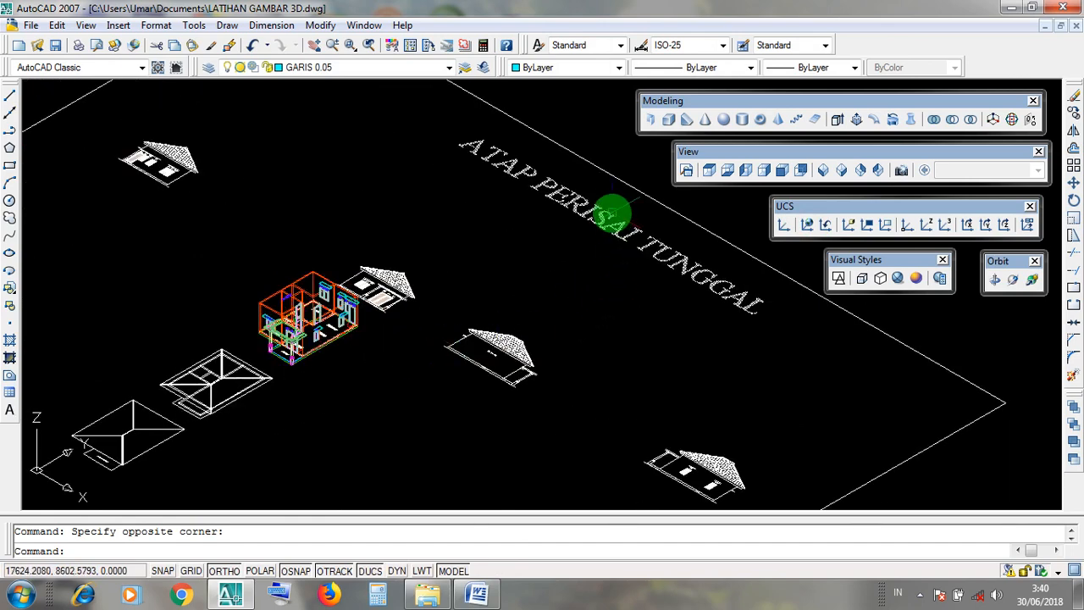
pyautogui.moveTo(387, 234); pyautogui.dragTo(475, 298, button='middle')
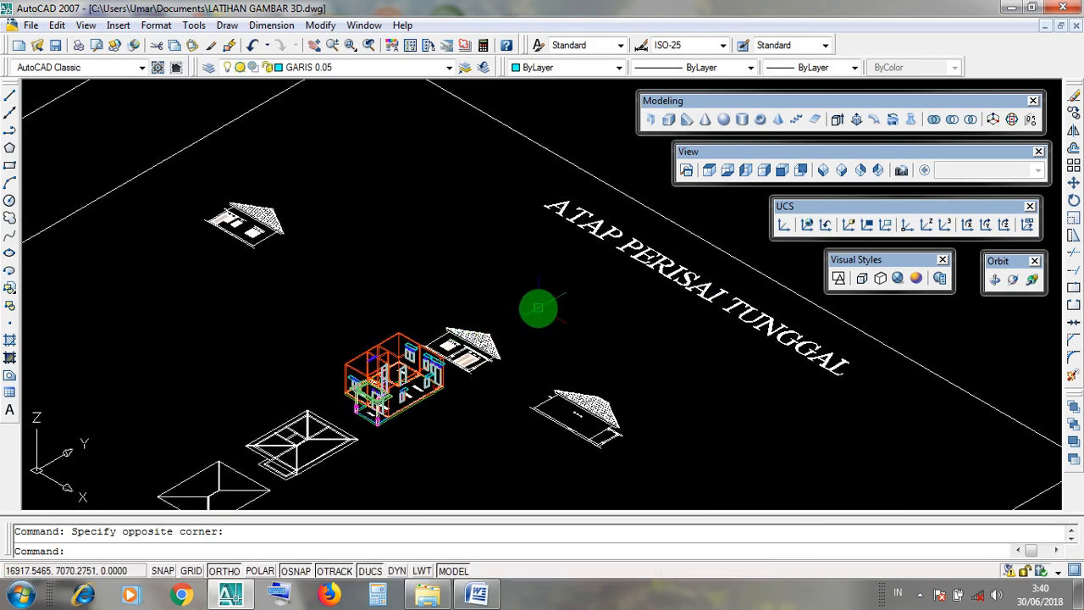
pyautogui.scroll(-6, 646, 351)
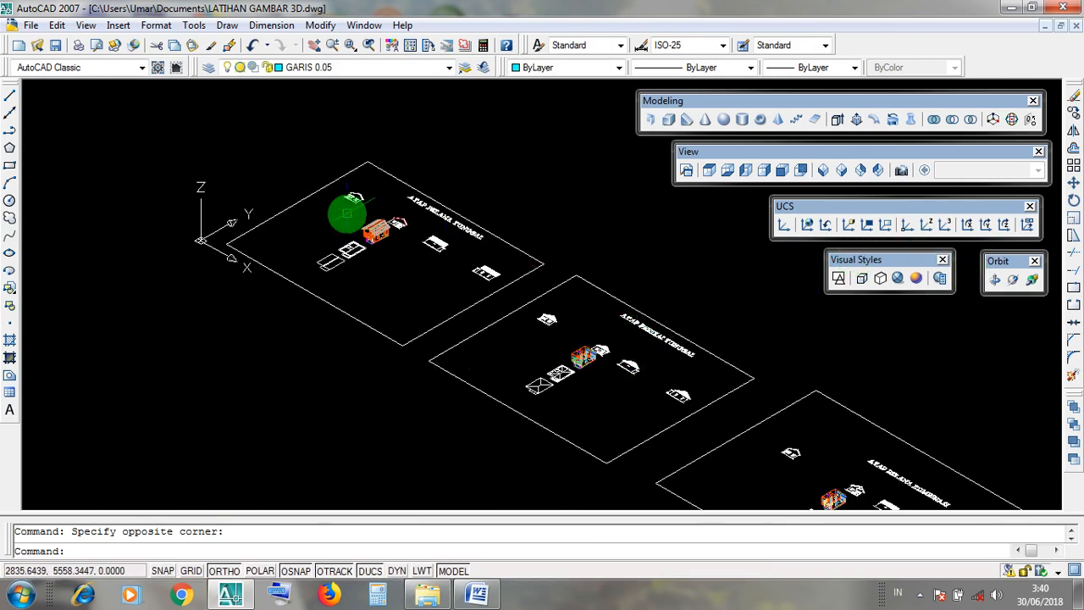
pyautogui.moveTo(380, 233); pyautogui.dragTo(418, 287, button='middle')
pyautogui.scroll(3, 419, 286)
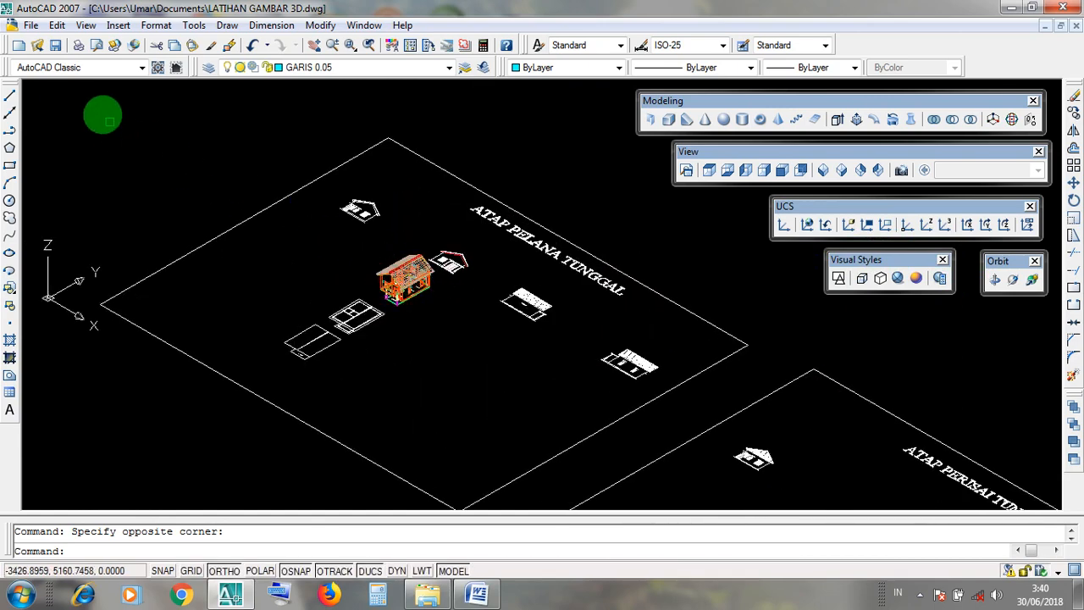
# Save the drawing LATIHAN GAMBAR 3D and minimize its window to the desktop.
pyautogui.click(59, 48)
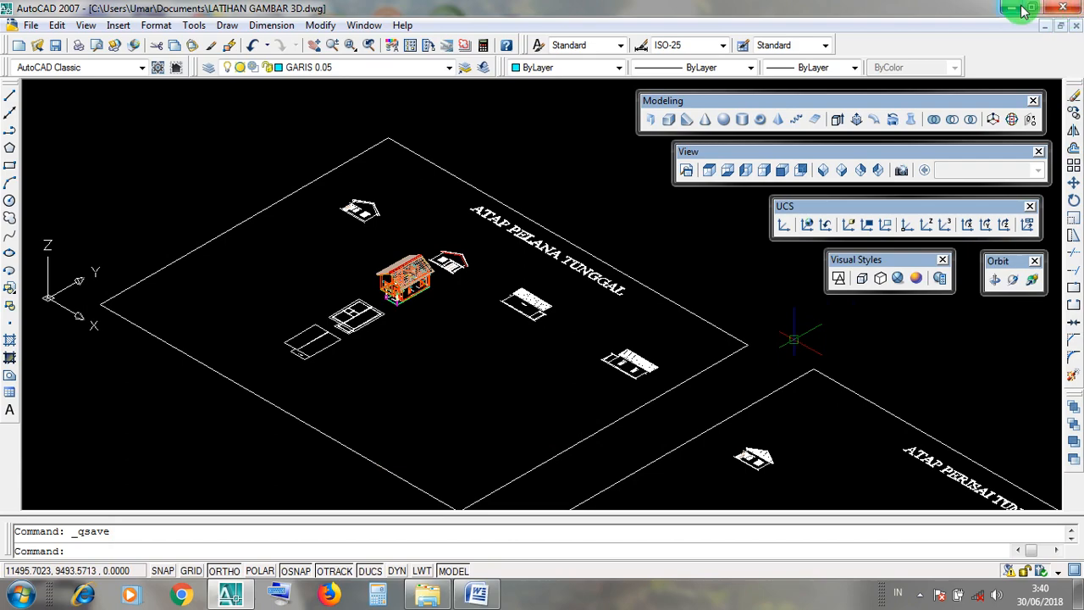
pyautogui.click(1019, 7)
pyautogui.click(919, 596)
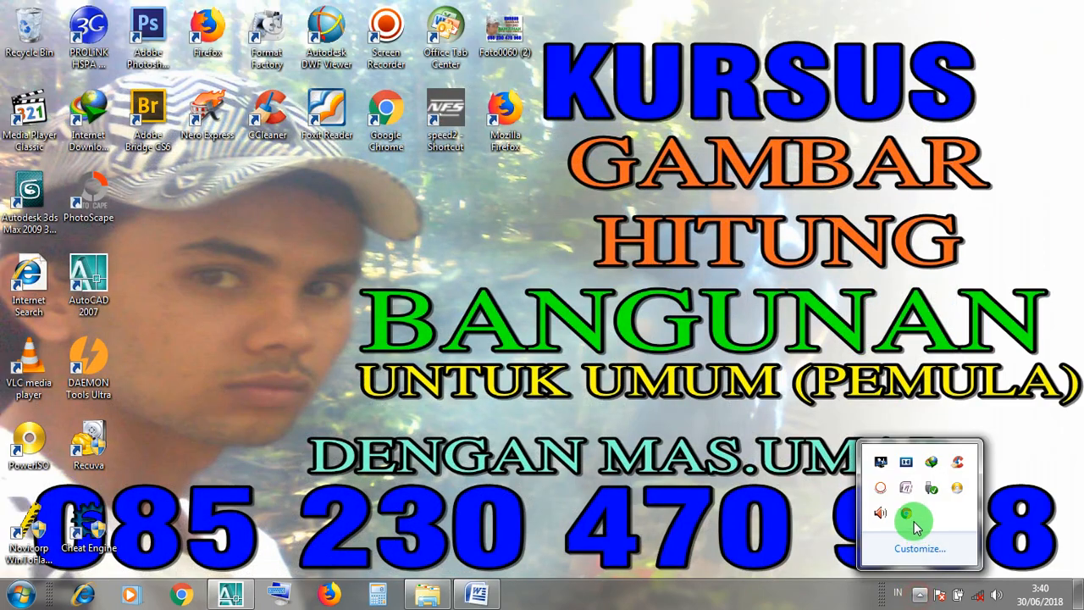
pyautogui.rightClick(880, 489)
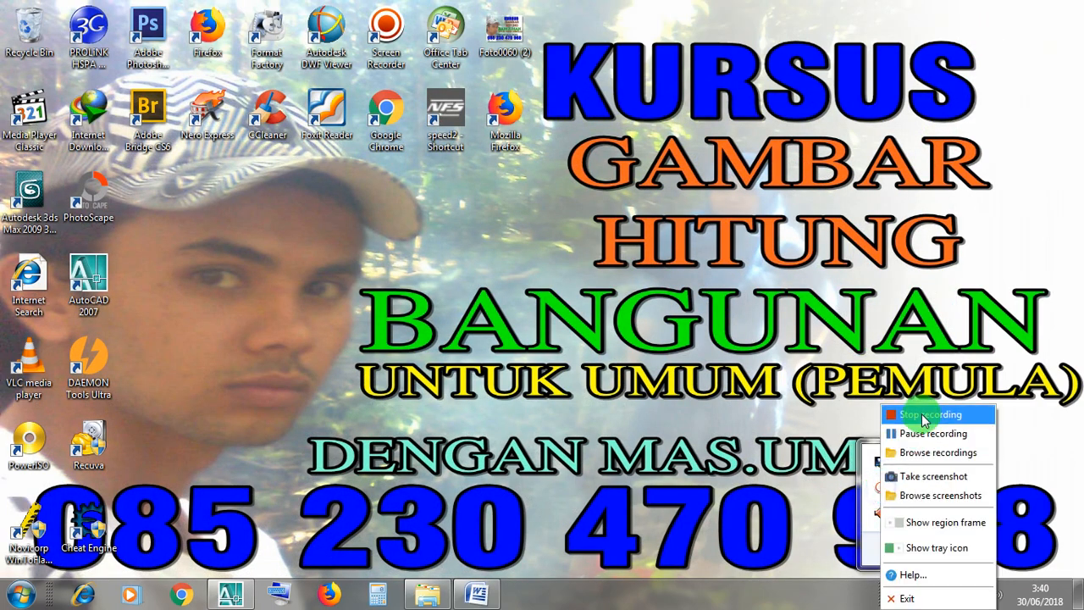